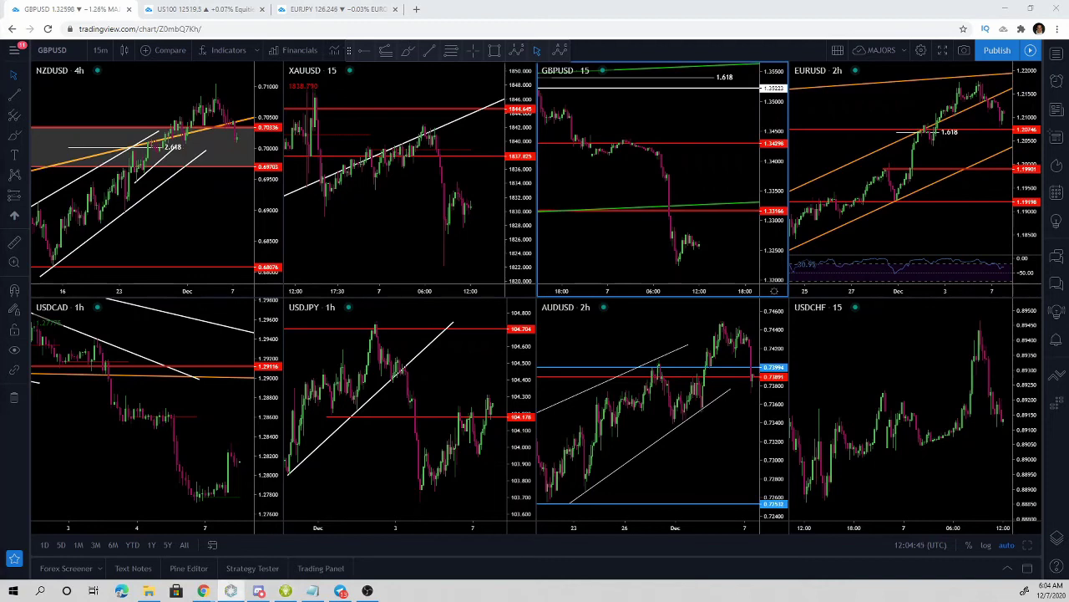
- Maximize the NZDUSD 4-hour chart from the multi-chart layout
left_click(153, 95)
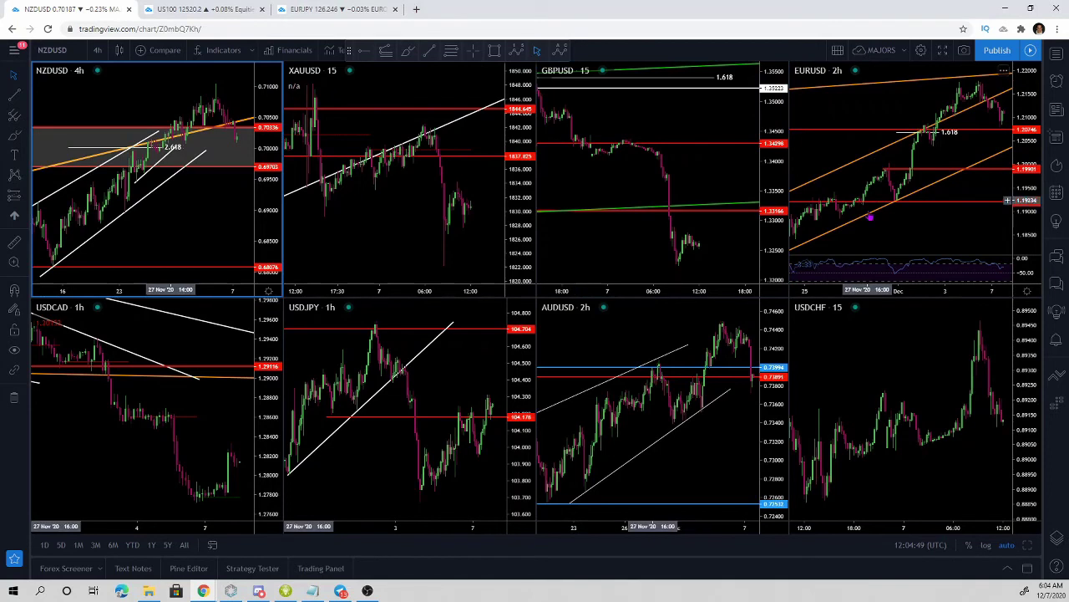
left_click(943, 238)
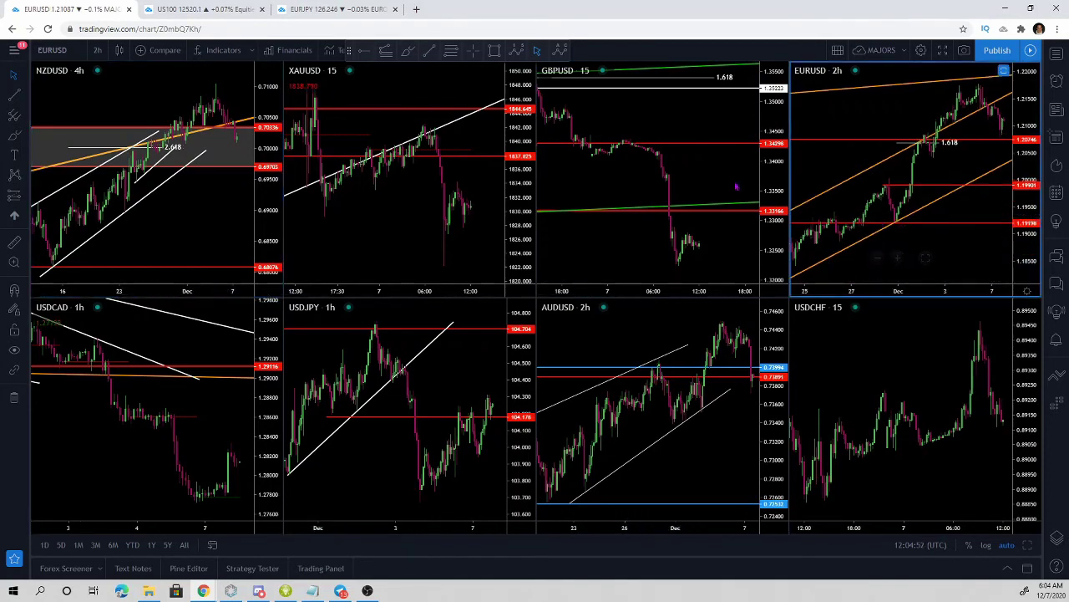
left_click(711, 452)
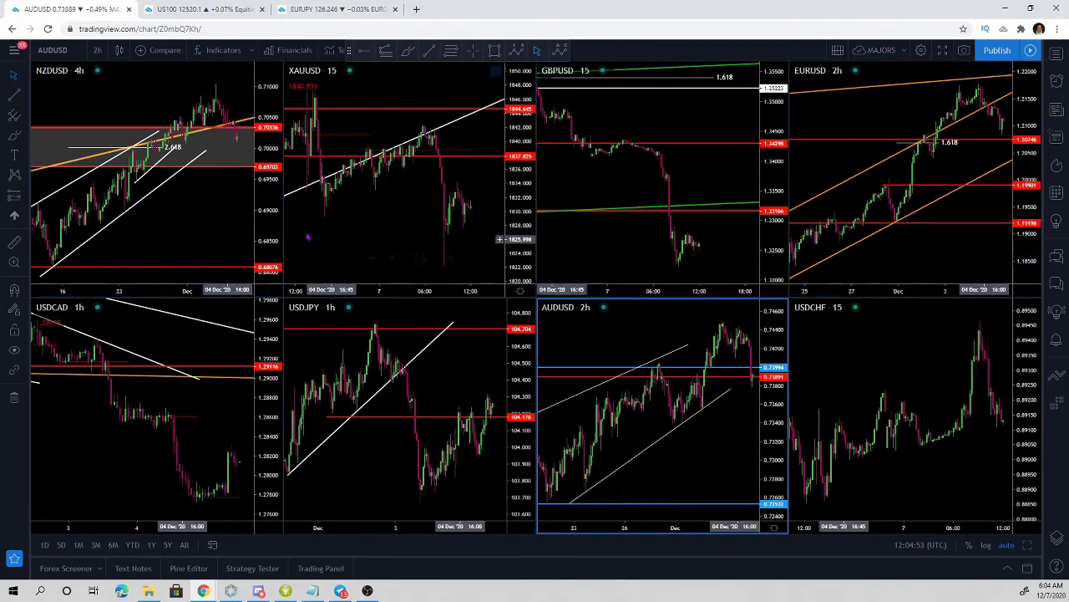
left_click(193, 197)
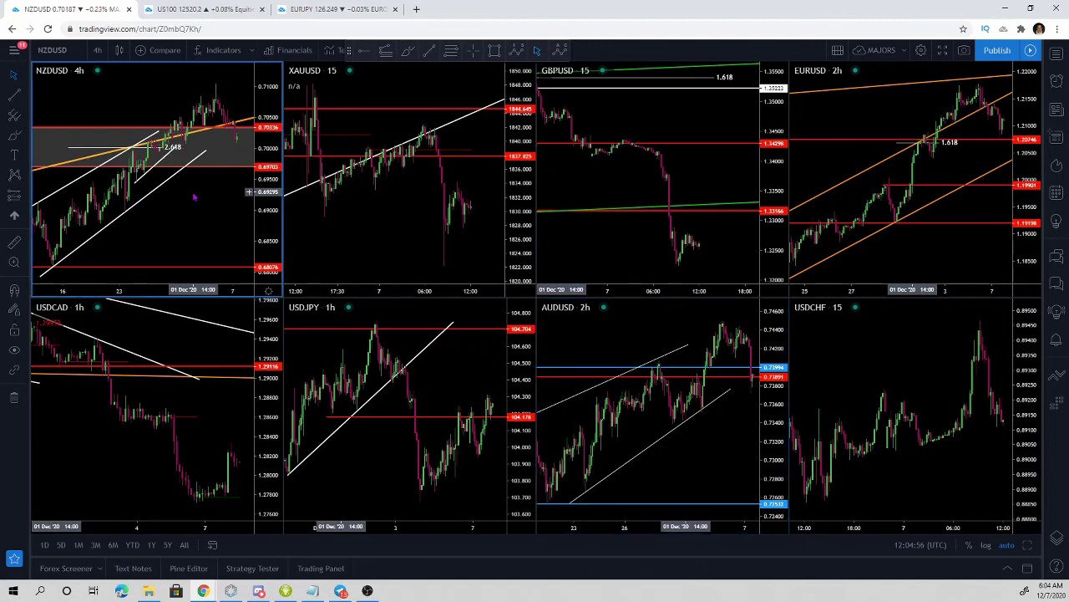
left_click(1029, 546)
scroll(855, 262, "down", 4)
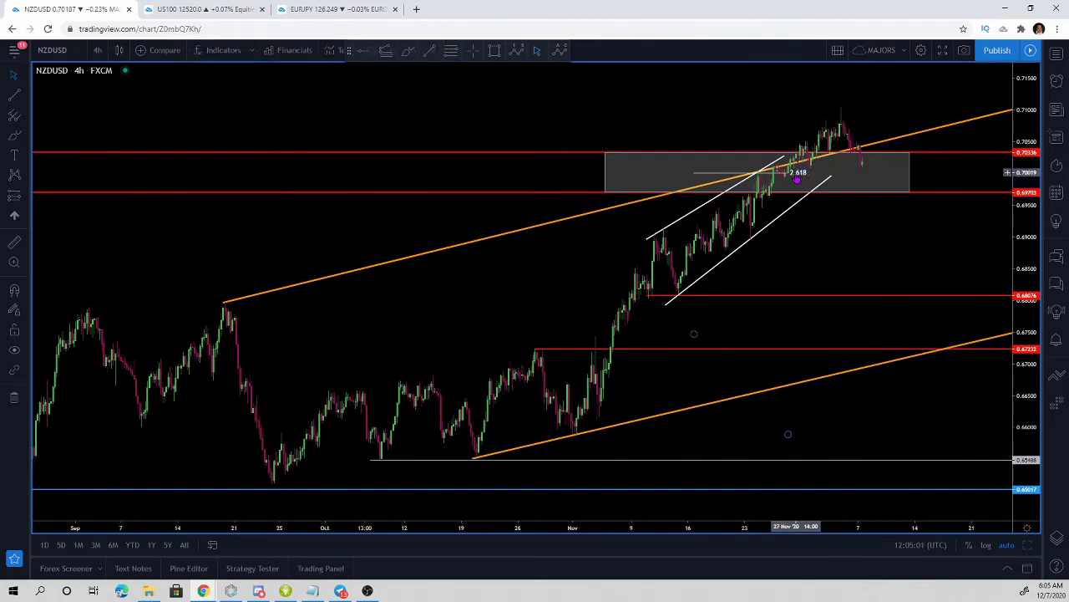
- Delete the white trend lines and the 2.618 Fibonacci extension around the November rally
key("Delete")
key("Delete")
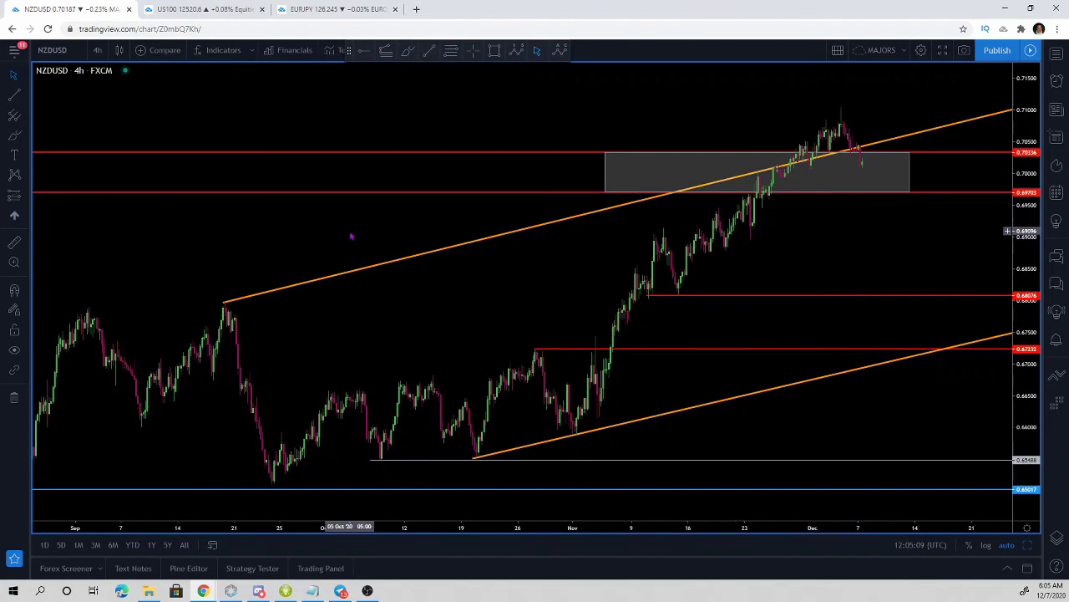
- Switch the NZDUSD chart interval to 2 days
scroll(357, 246, "down", 4)
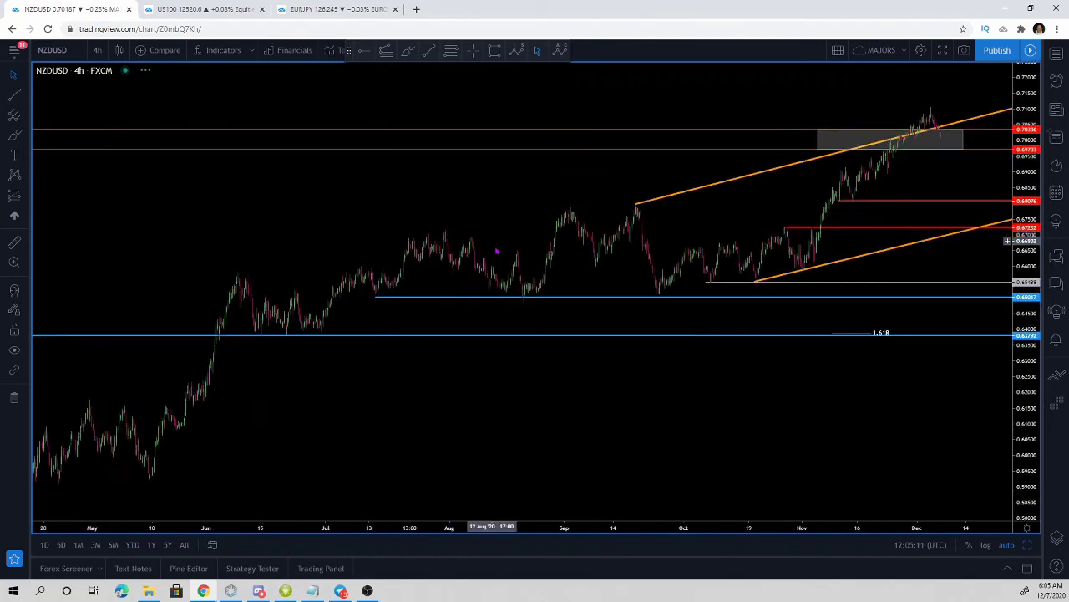
scroll(845, 272, "up", 4)
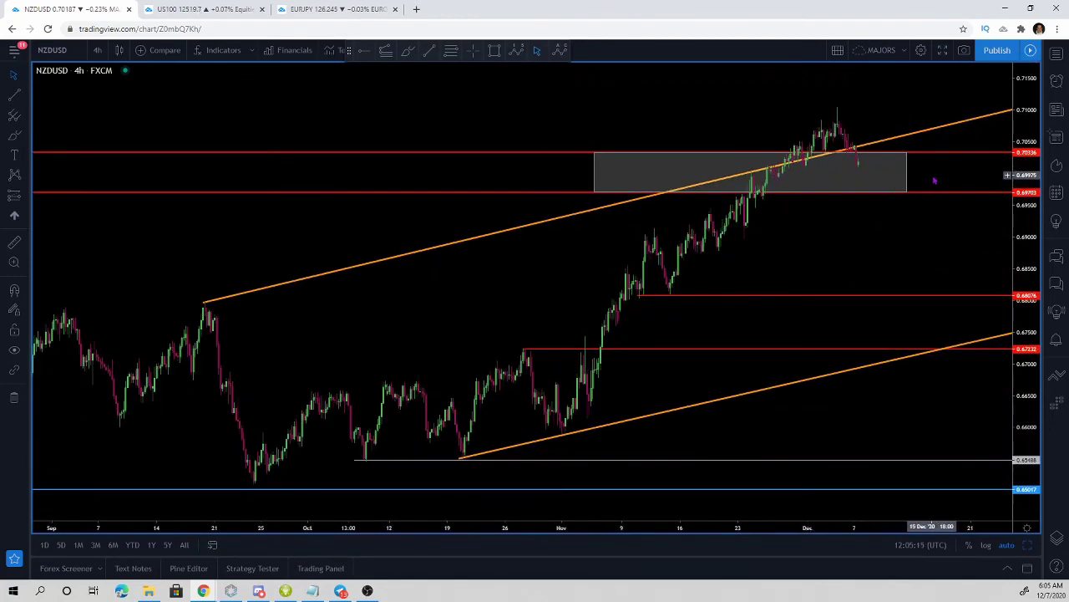
left_click(96, 50)
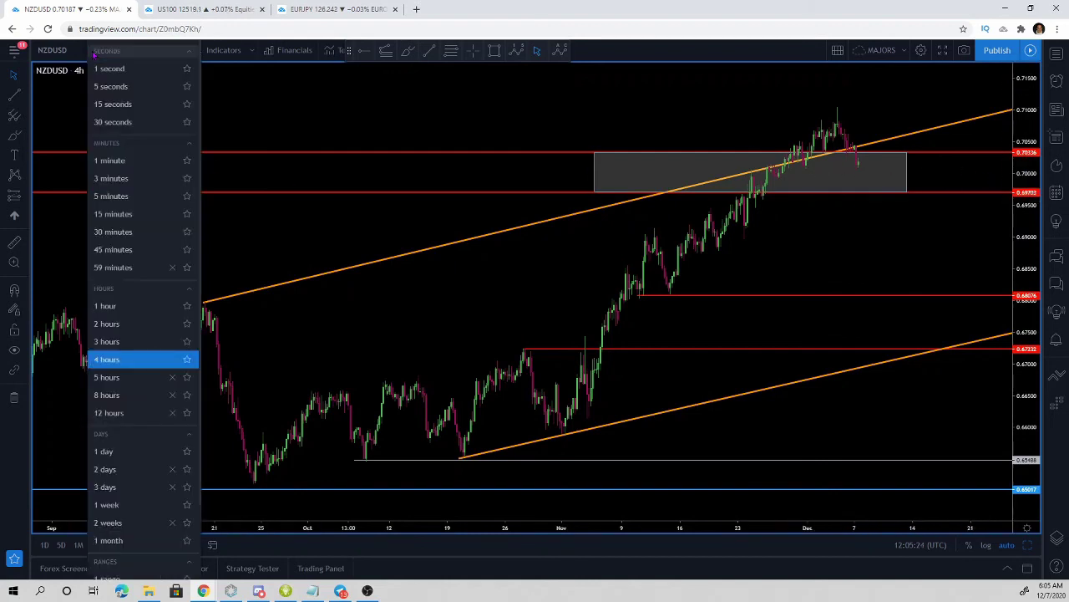
left_click(105, 469)
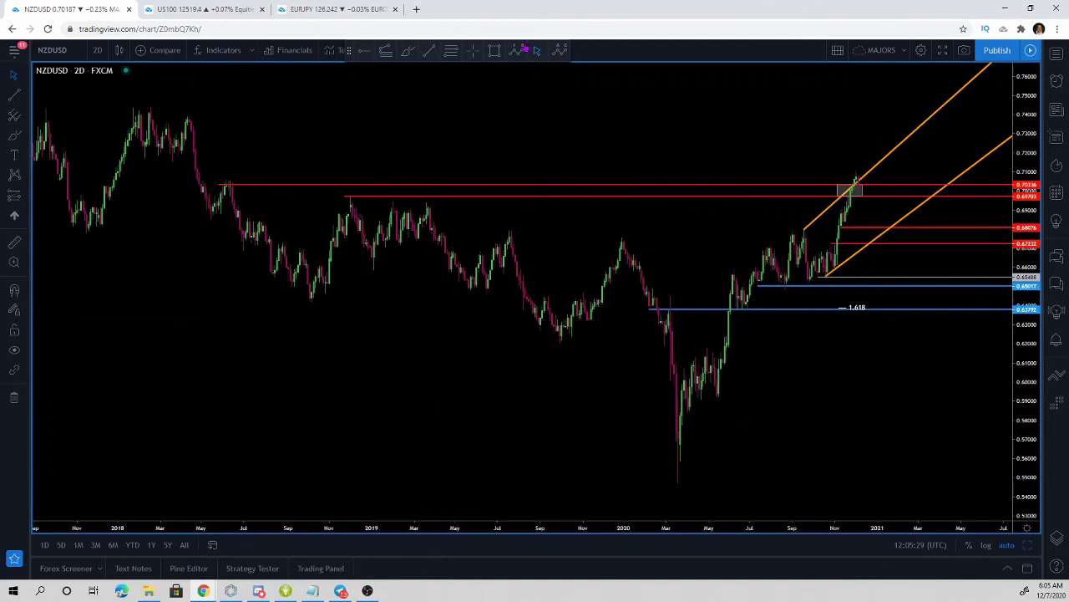
- Draw temporary yellow brush marks at the highs around early 2019 and at the grey resistance box, deleting each one
left_click(404, 52)
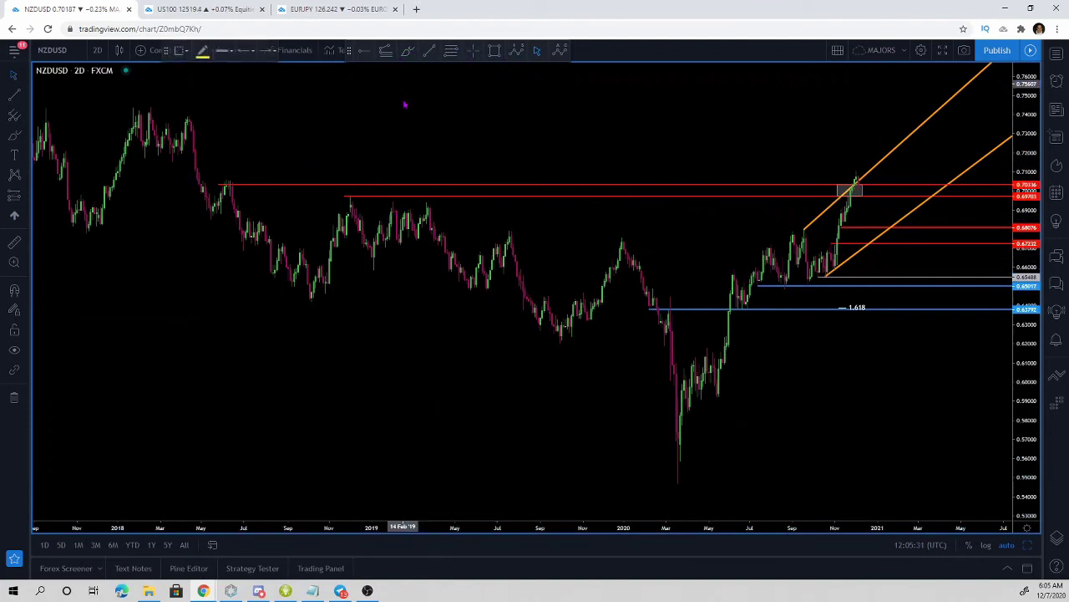
mouse_move(366, 100)
left_mouse_down()
mouse_move(366, 143)
mouse_move(341, 152)
mouse_move(391, 159)
left_mouse_up()
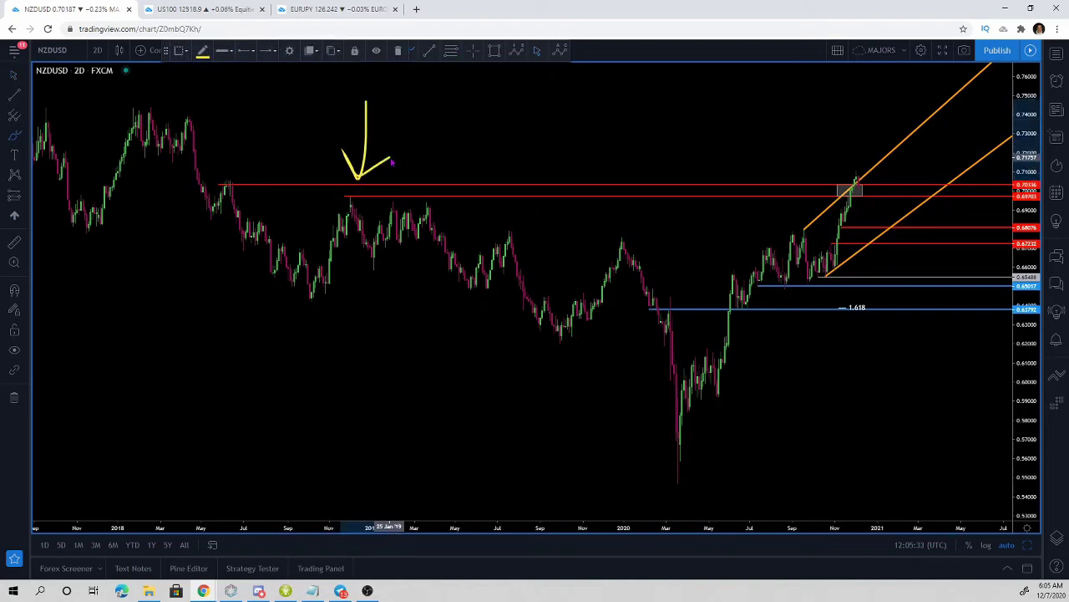
key("Delete")
left_click_drag(425, 98, 426, 195)
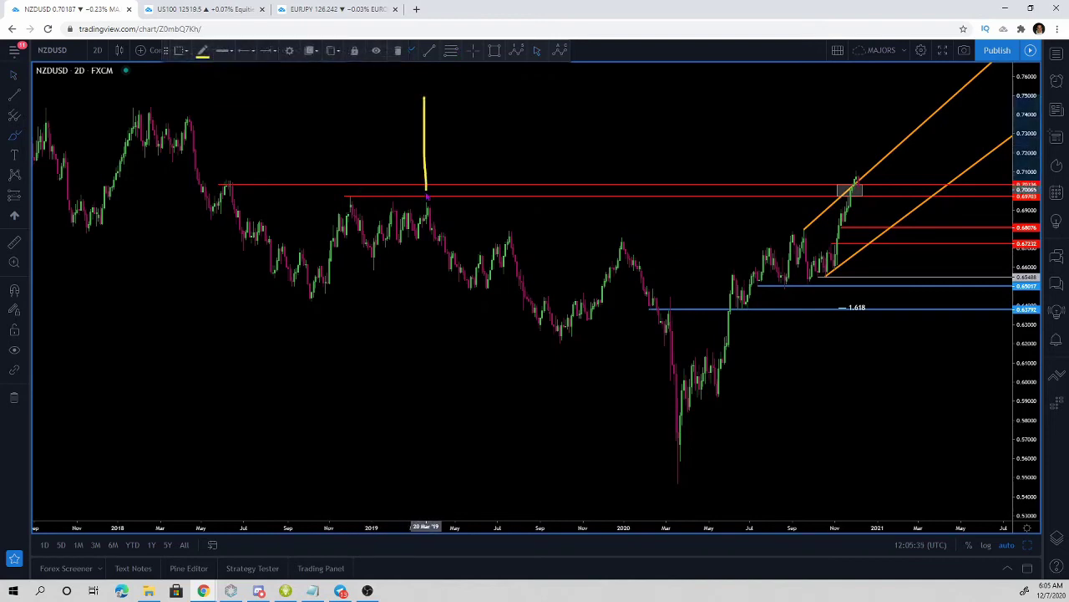
key("Delete")
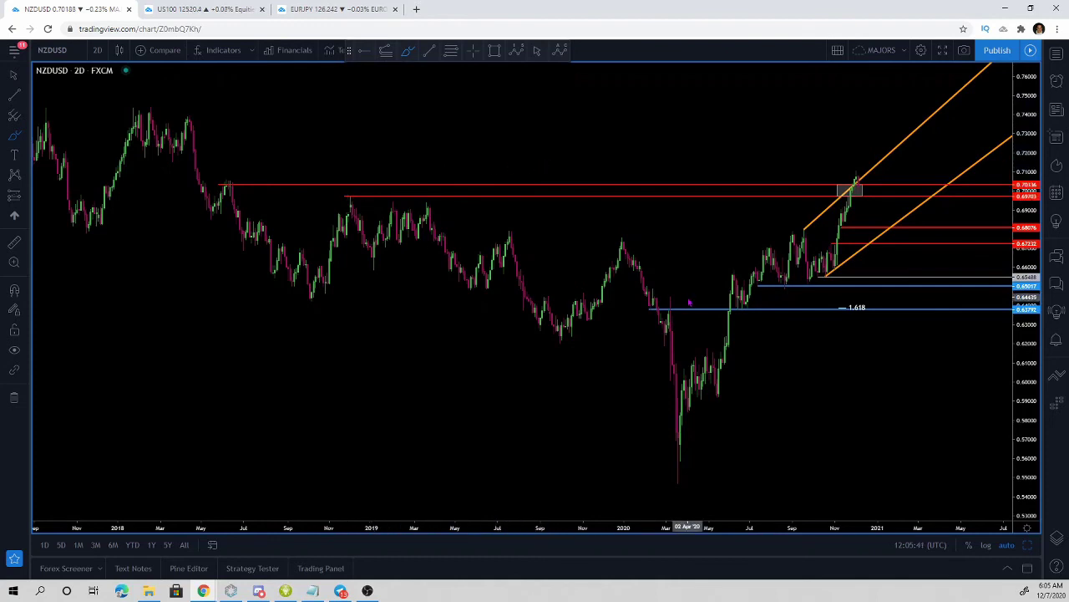
left_click(848, 194)
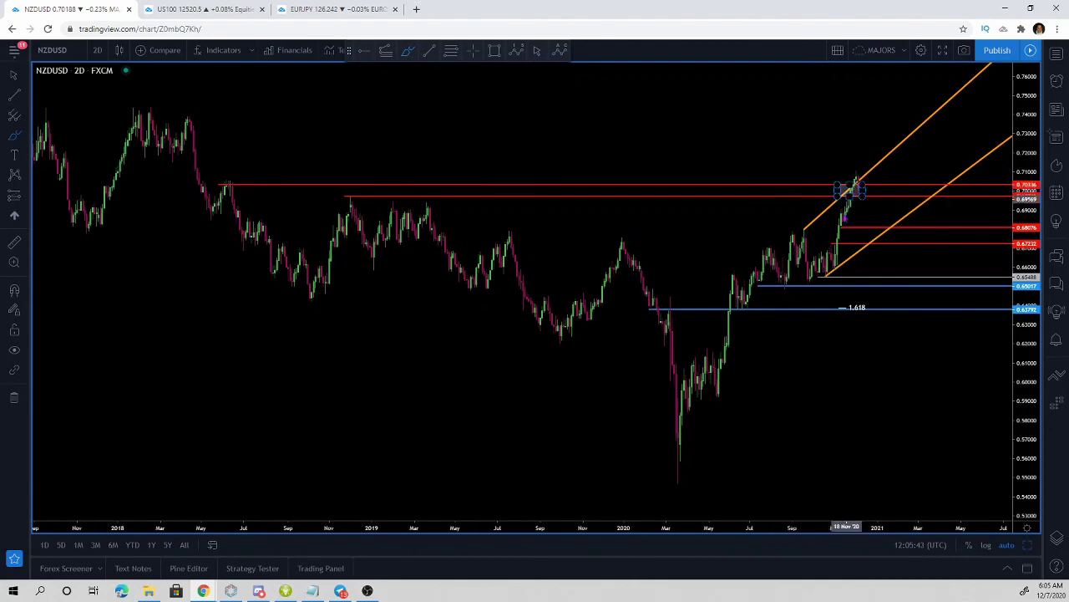
mouse_move(852, 182)
left_mouse_down()
mouse_move(873, 255)
mouse_move(884, 215)
left_mouse_up()
key("Delete")
- Mark the latest two-day candles above the grey resistance box with a brush stroke and undo it
scroll(873, 367, "up", 4)
scroll(872, 368, "up", 5)
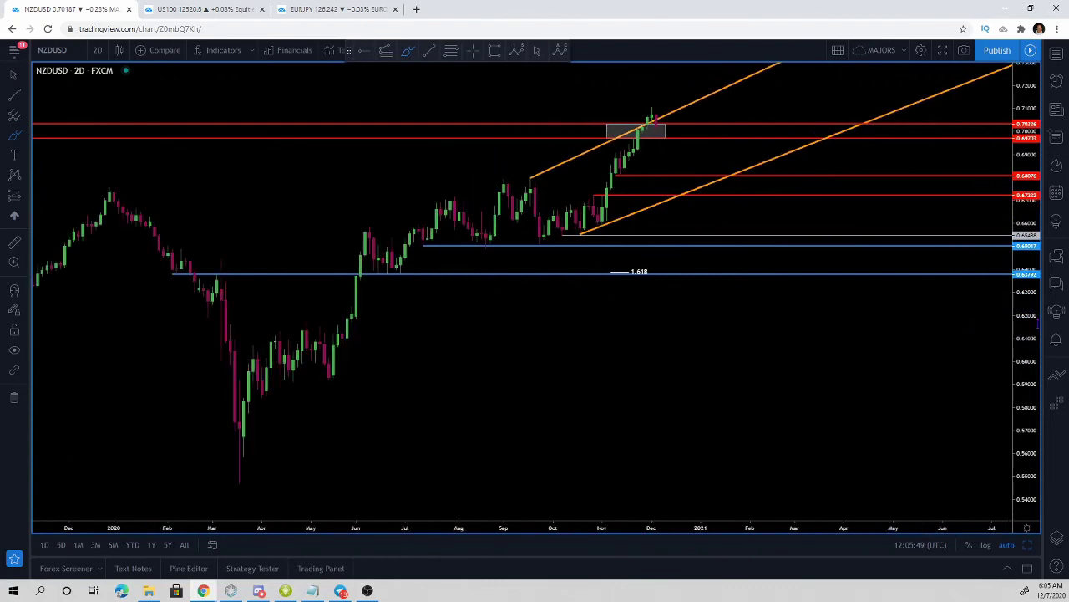
left_click_drag(1029, 347, 1034, 294)
left_click_drag(854, 144, 860, 250)
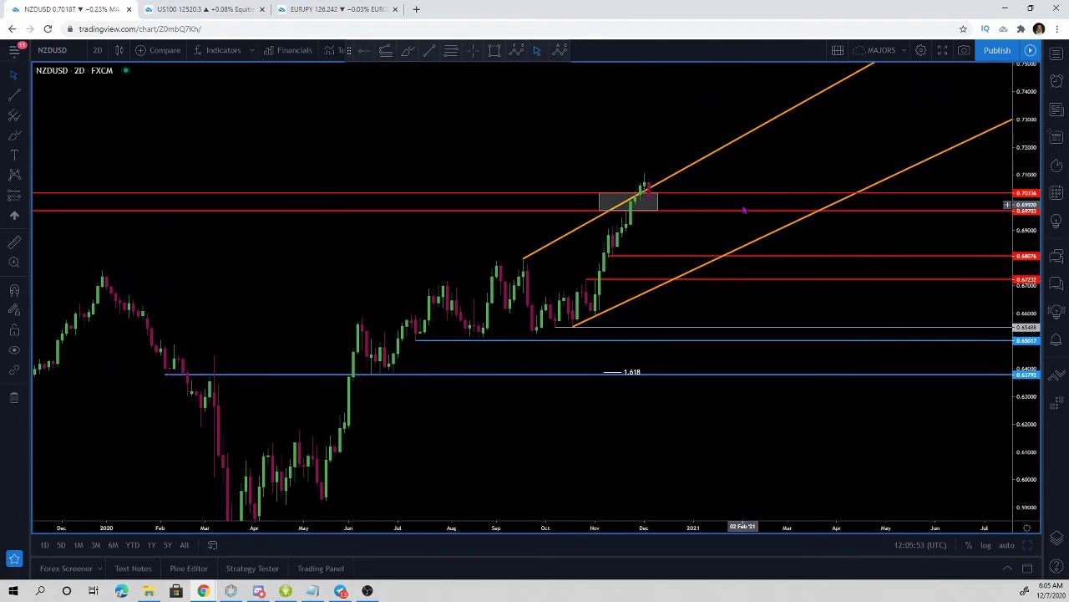
scroll(740, 206, "down", 1)
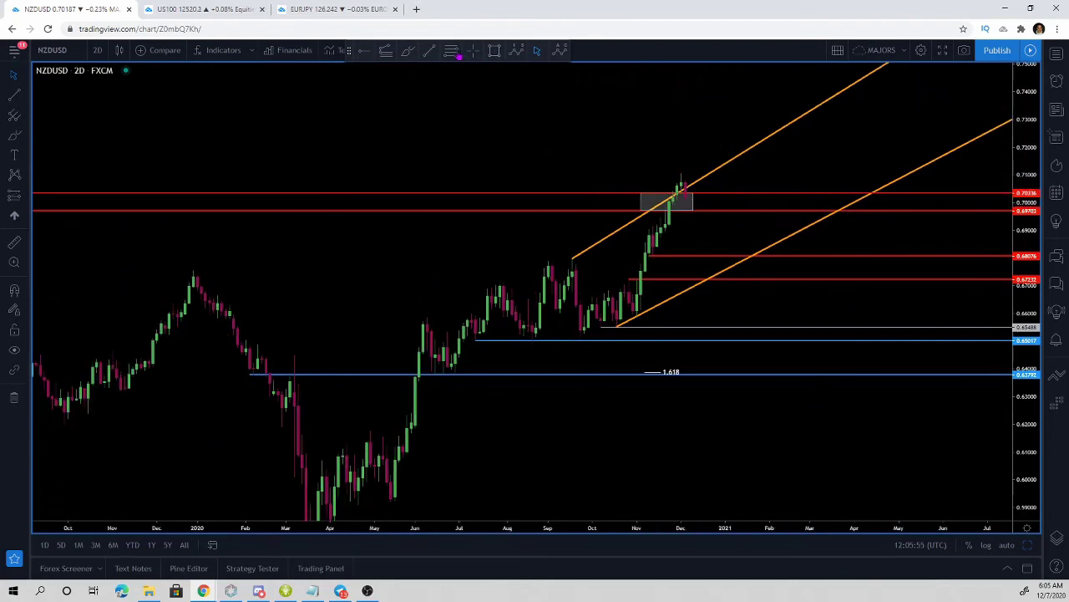
left_click(417, 57)
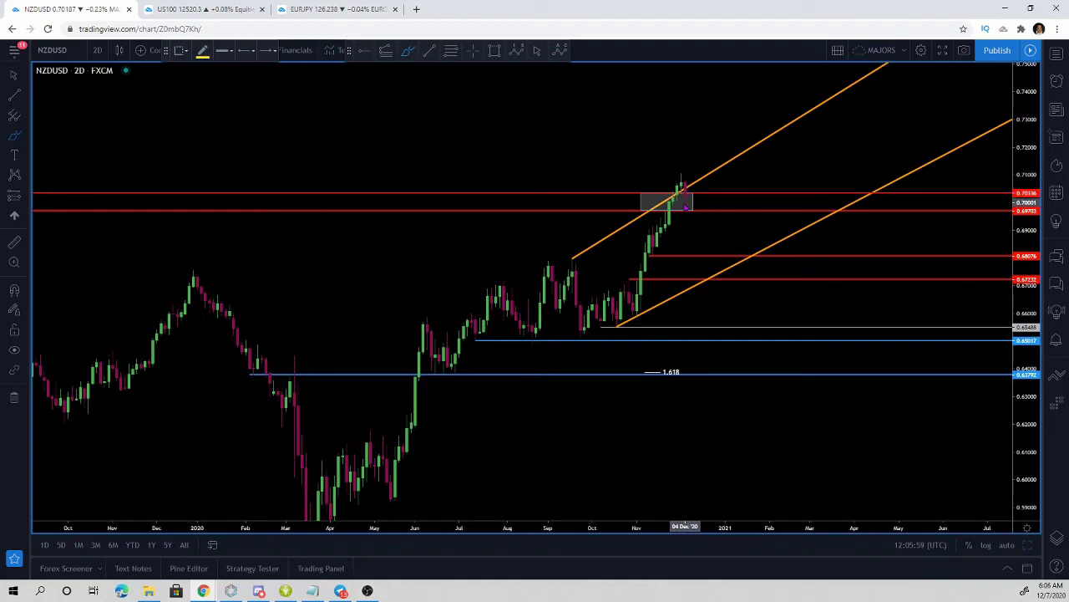
mouse_move(681, 166)
left_mouse_down()
mouse_move(666, 178)
mouse_move(694, 198)
mouse_move(678, 167)
mouse_move(670, 174)
left_mouse_up()
key("ctrl+z")
- Switch the NZDUSD chart interval to 1 day
left_click(97, 50)
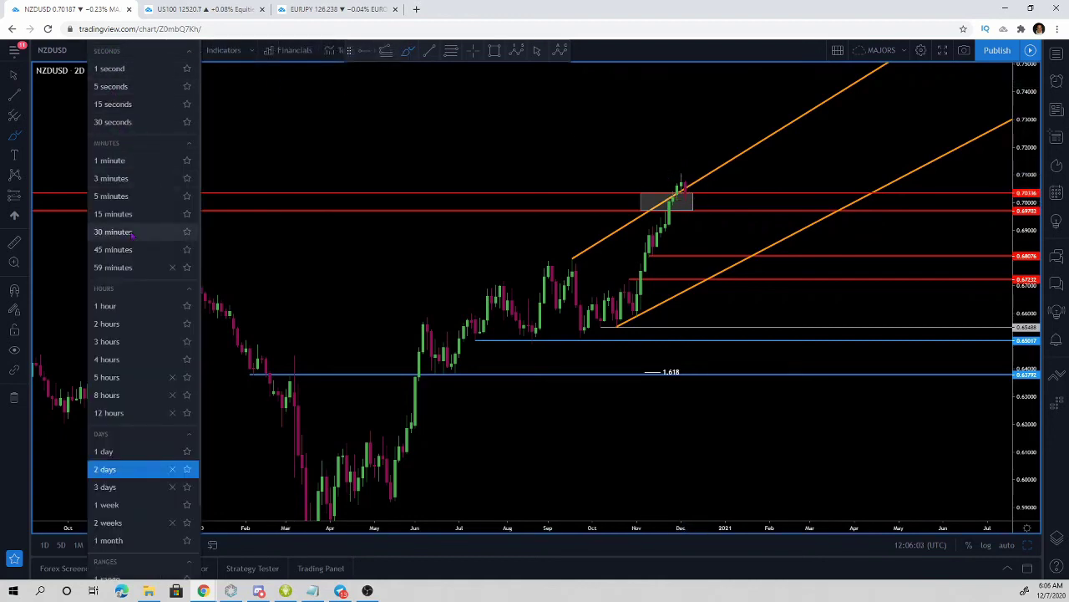
left_click(124, 452)
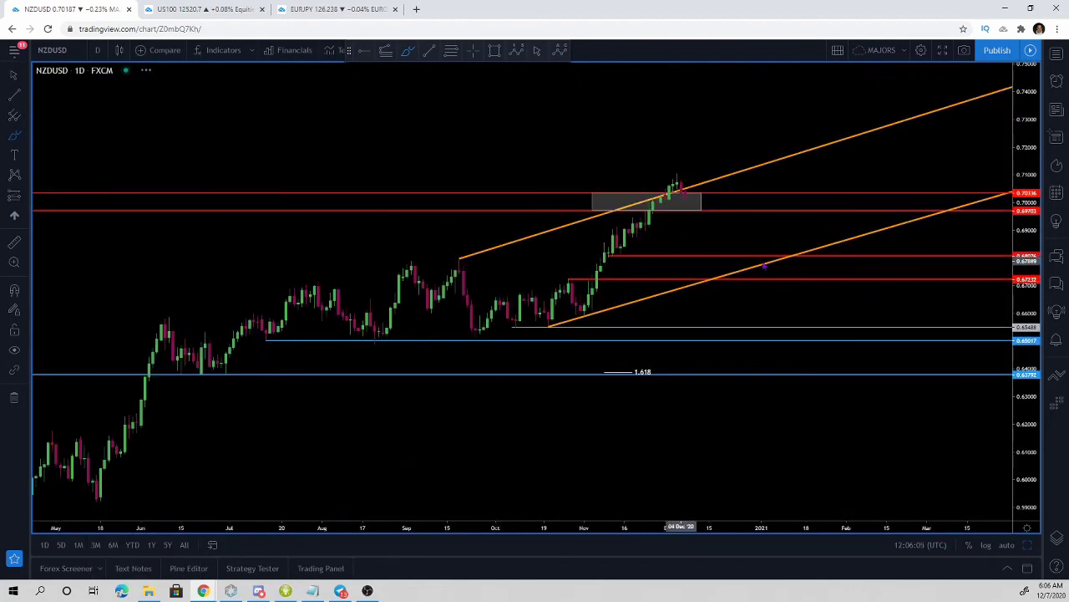
scroll(1028, 324, "down", 3)
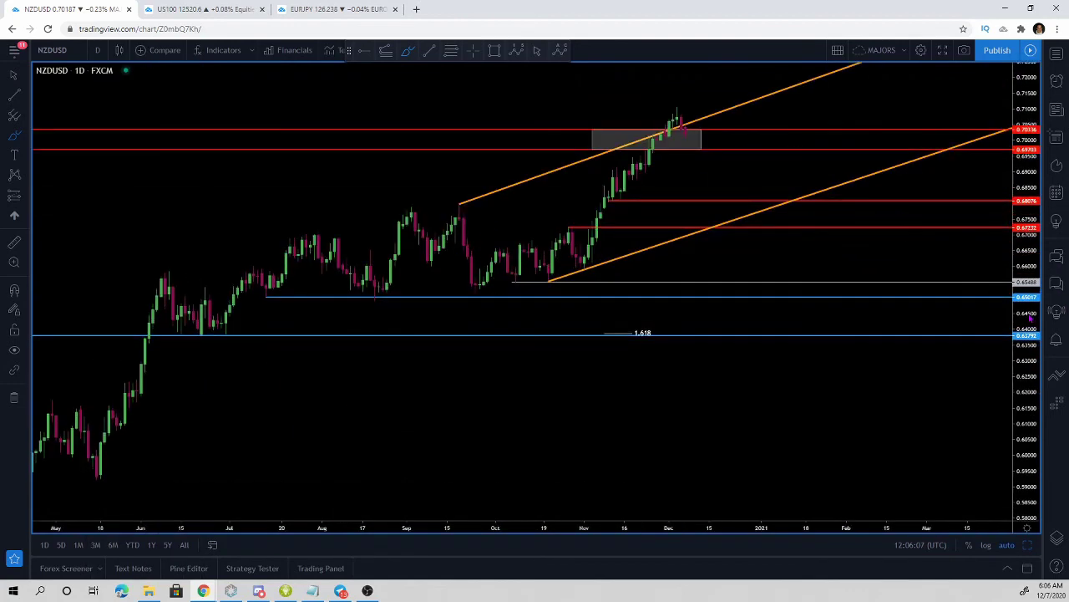
scroll(1032, 318, "up", 5)
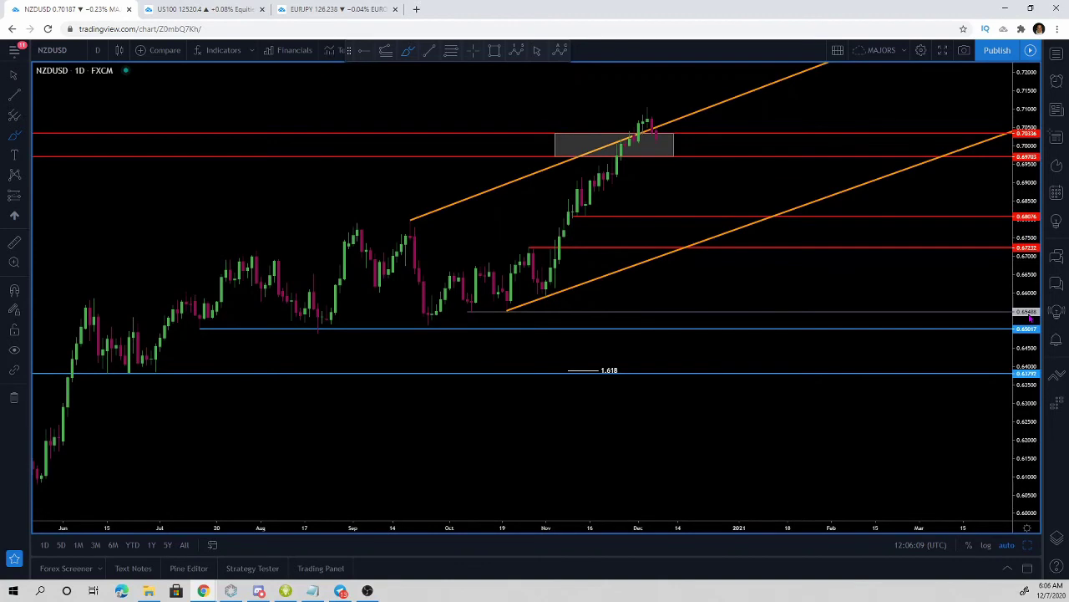
left_click_drag(611, 122, 690, 139)
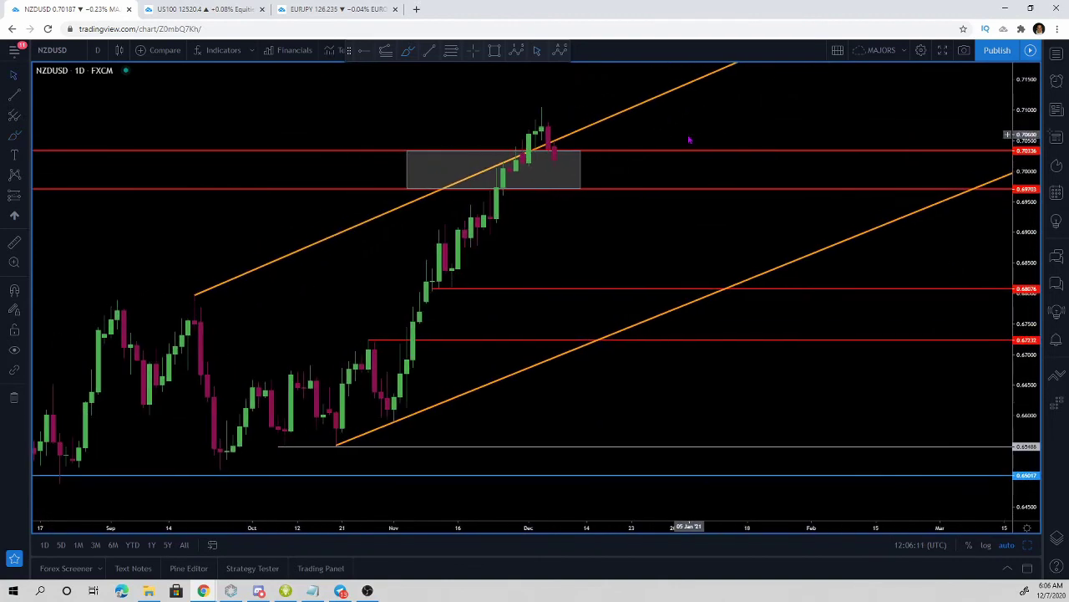
- Draw temporary brush marks at the December high and downward from the latest daily candle, removing each one
left_click(417, 51)
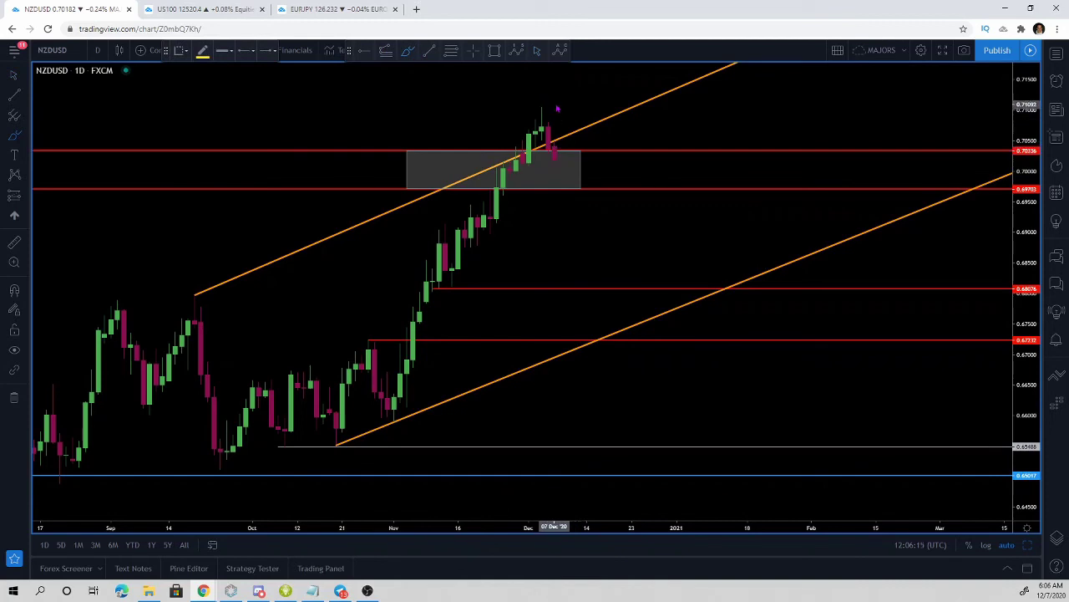
mouse_move(552, 100)
left_mouse_down()
mouse_move(520, 134)
mouse_move(553, 157)
mouse_move(558, 107)
mouse_move(533, 109)
left_mouse_up()
key("Delete")
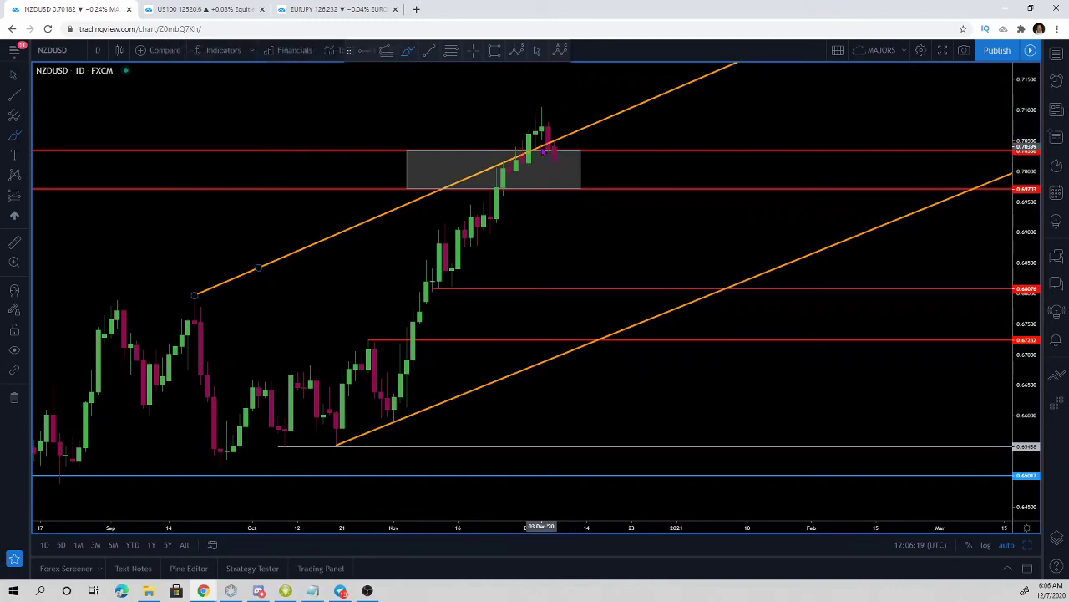
mouse_move(554, 152)
left_mouse_down()
mouse_move(589, 222)
mouse_move(683, 330)
mouse_move(706, 301)
left_mouse_up()
key("ctrl+z")
scroll(706, 301, "down", 2)
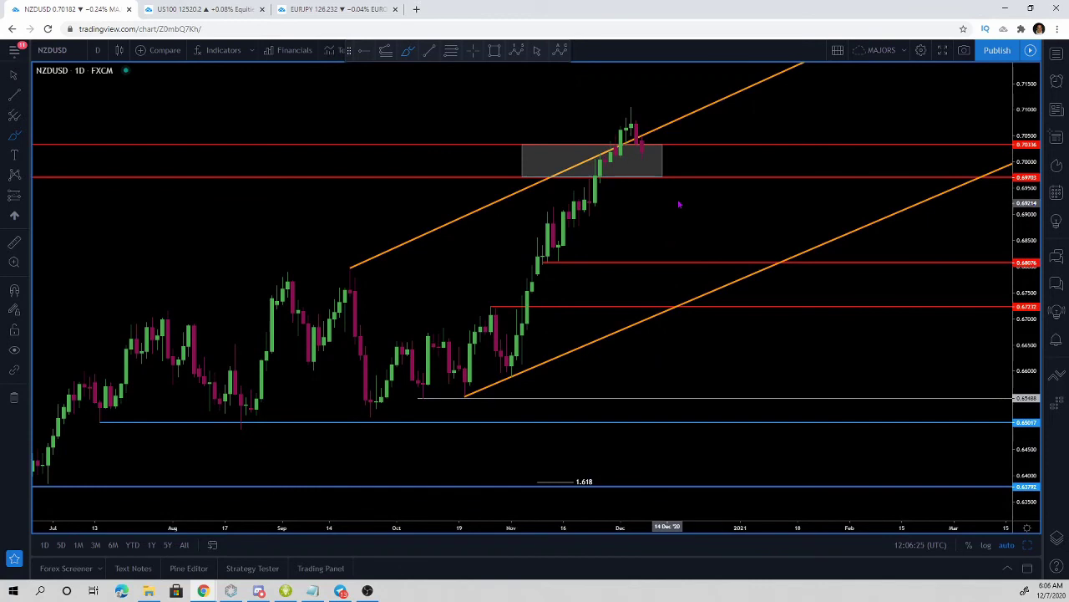
left_click(474, 51)
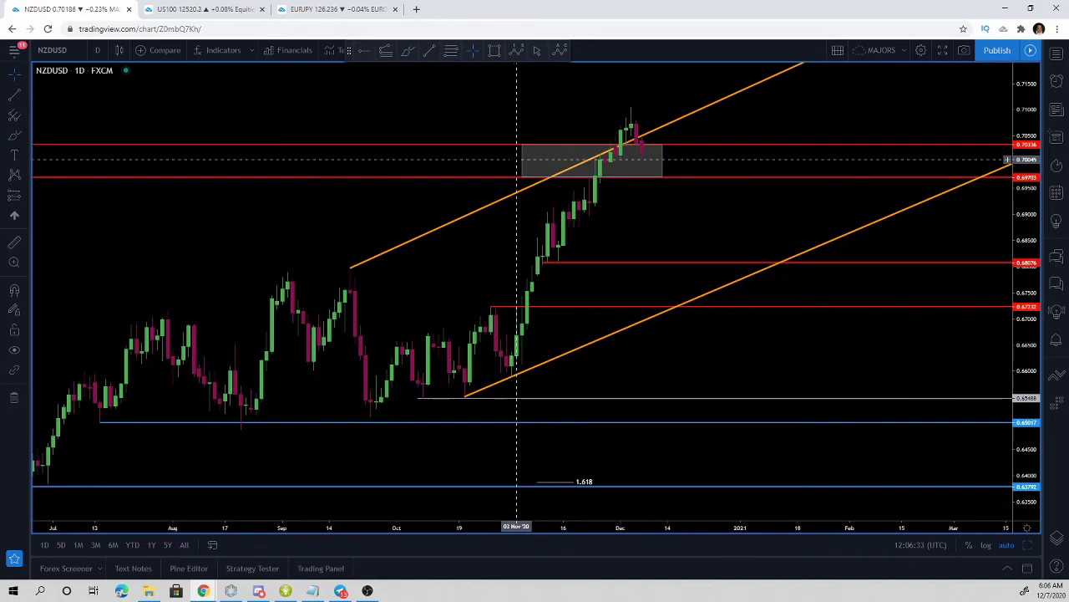
right_click(516, 160)
left_click(512, 84)
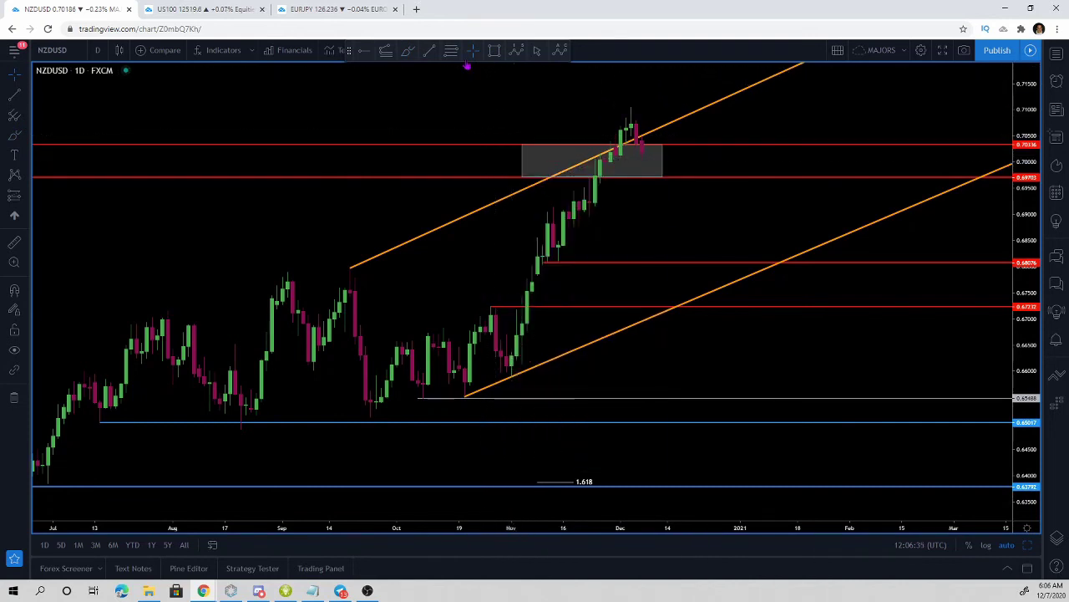
right_click(700, 161)
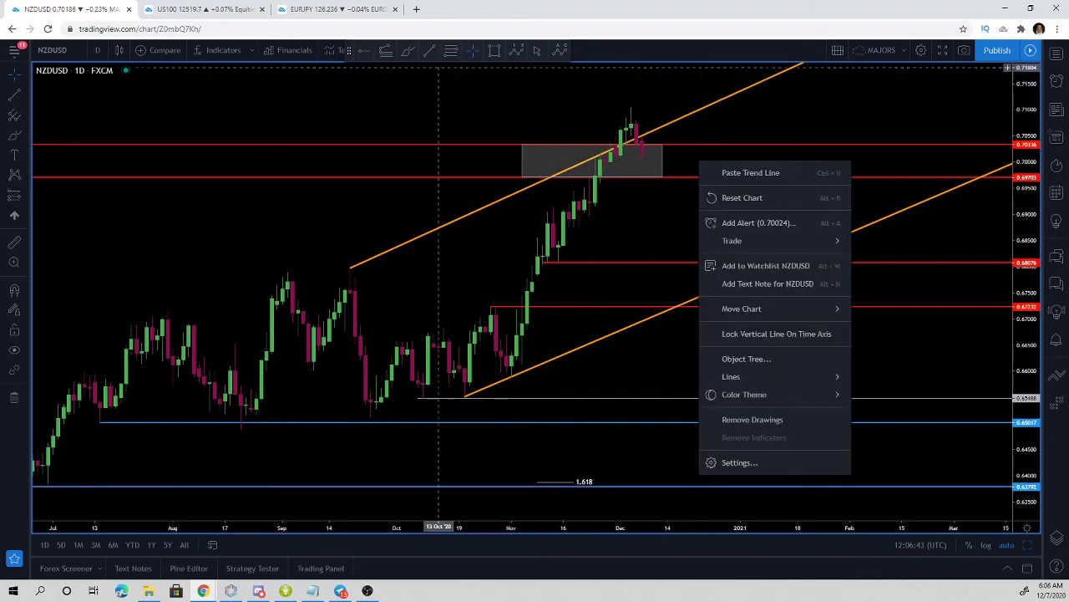
- Mark the late-November rise inside the grey resistance box with a yellow brush stroke and delete it
left_click(415, 62)
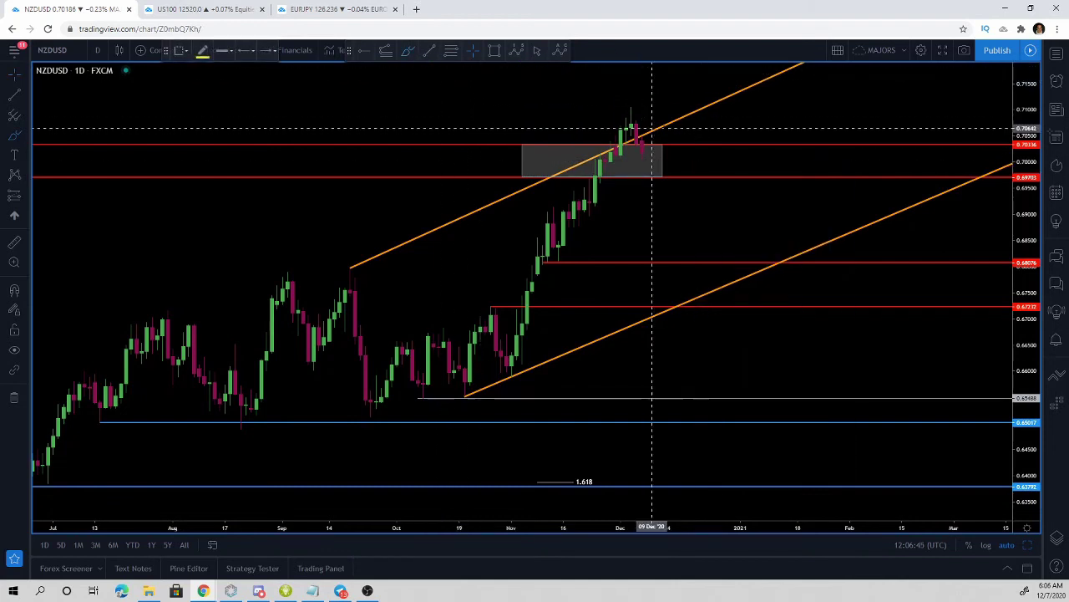
scroll(669, 167, "down", 2)
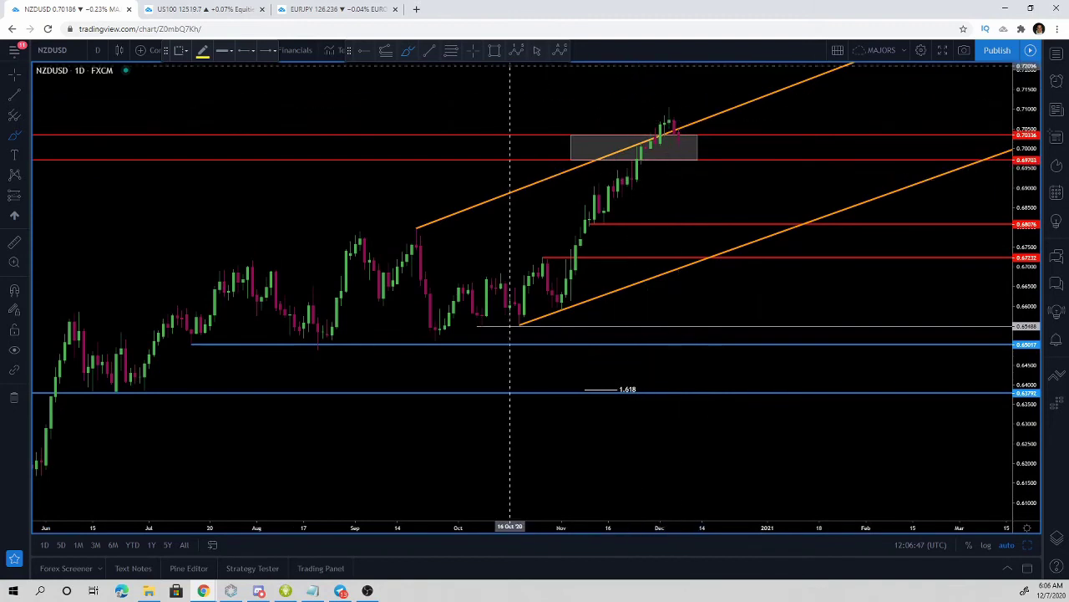
left_click(413, 64)
left_click(410, 53)
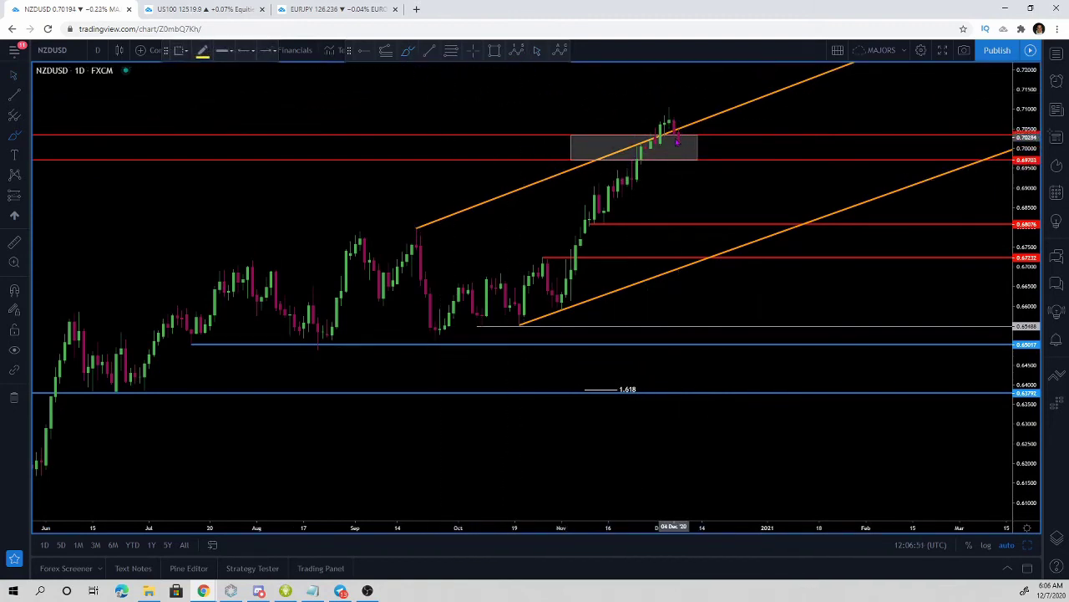
left_click(632, 158)
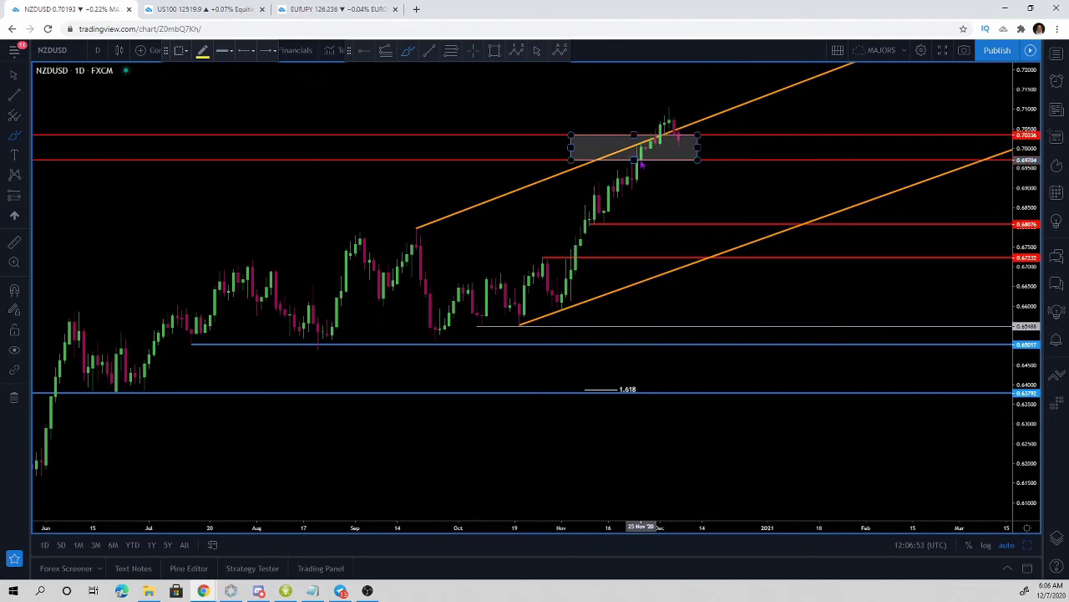
scroll(534, 100, "up", 2)
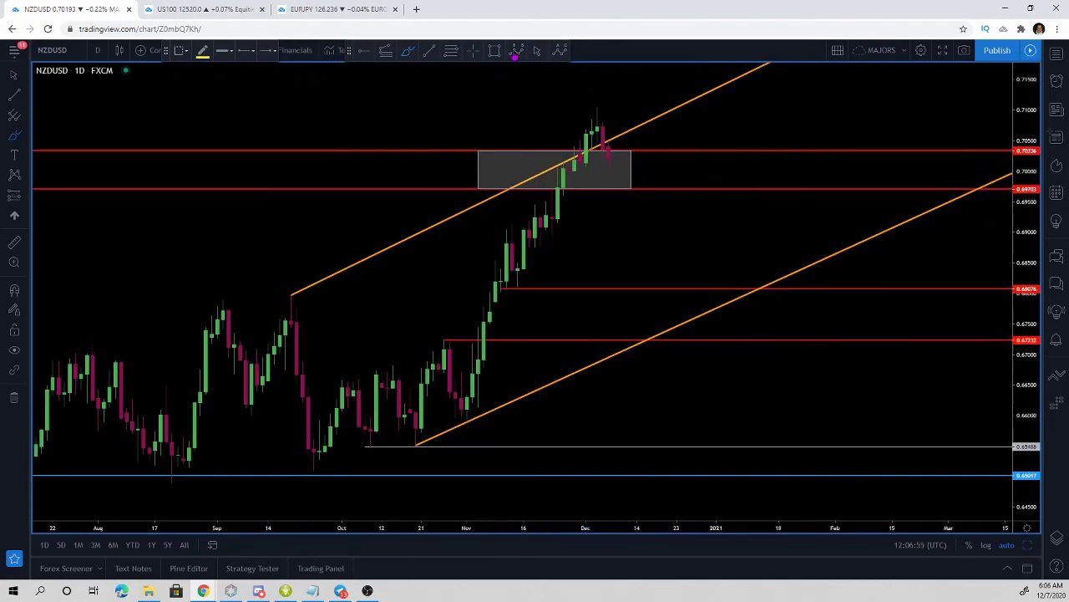
left_click_drag(565, 188, 589, 158)
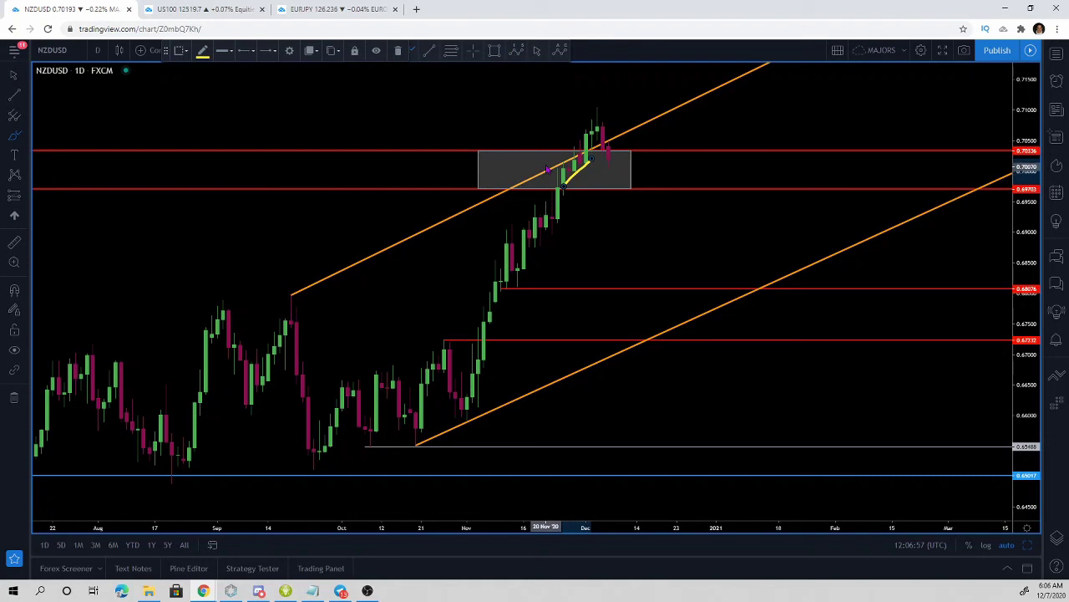
left_click(397, 51)
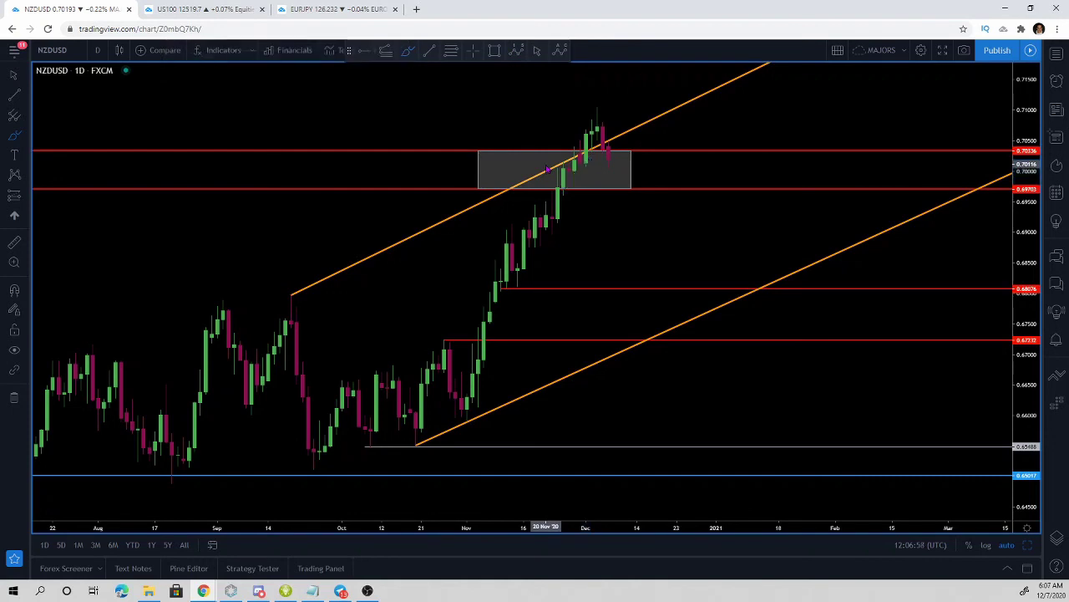
- Switch the NZDUSD chart interval to 1 hour and show the price history since mid-November
left_click(98, 51)
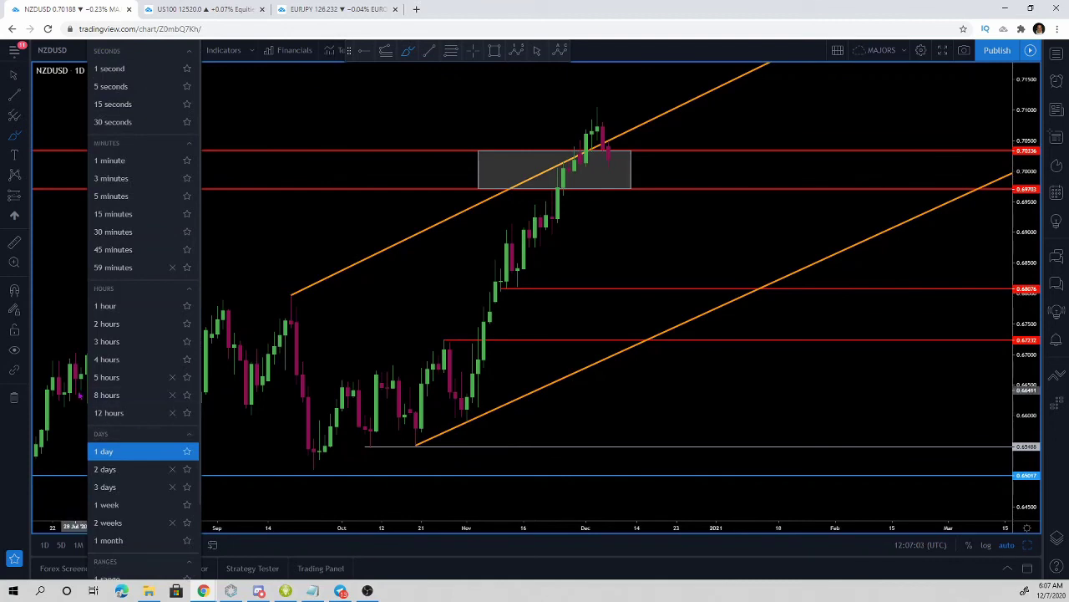
left_click(106, 306)
scroll(763, 400, "down", 3)
scroll(767, 400, "down", 2)
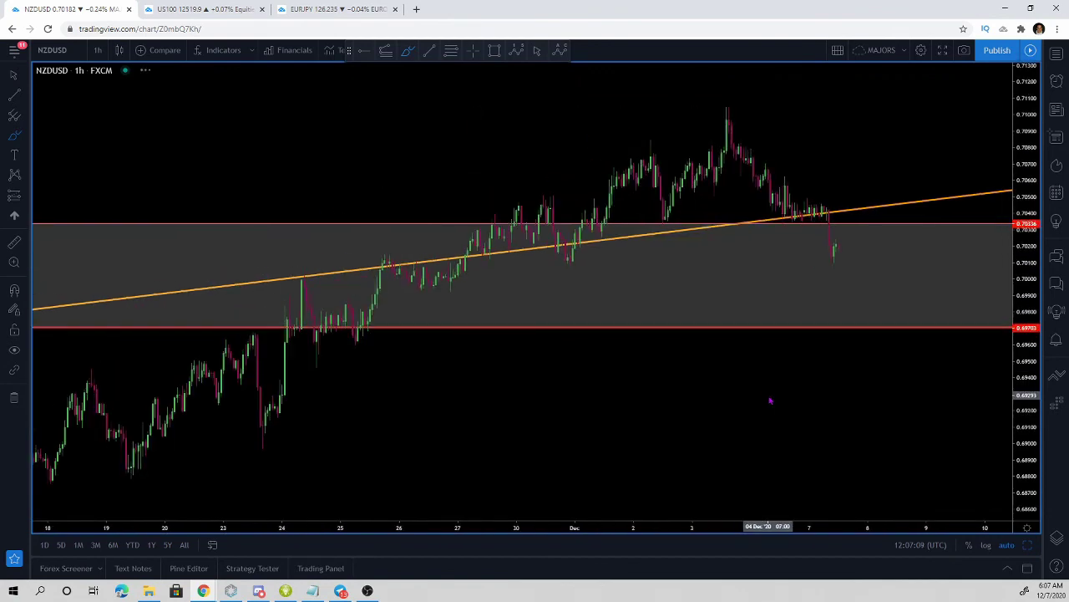
scroll(770, 400, "down", 2)
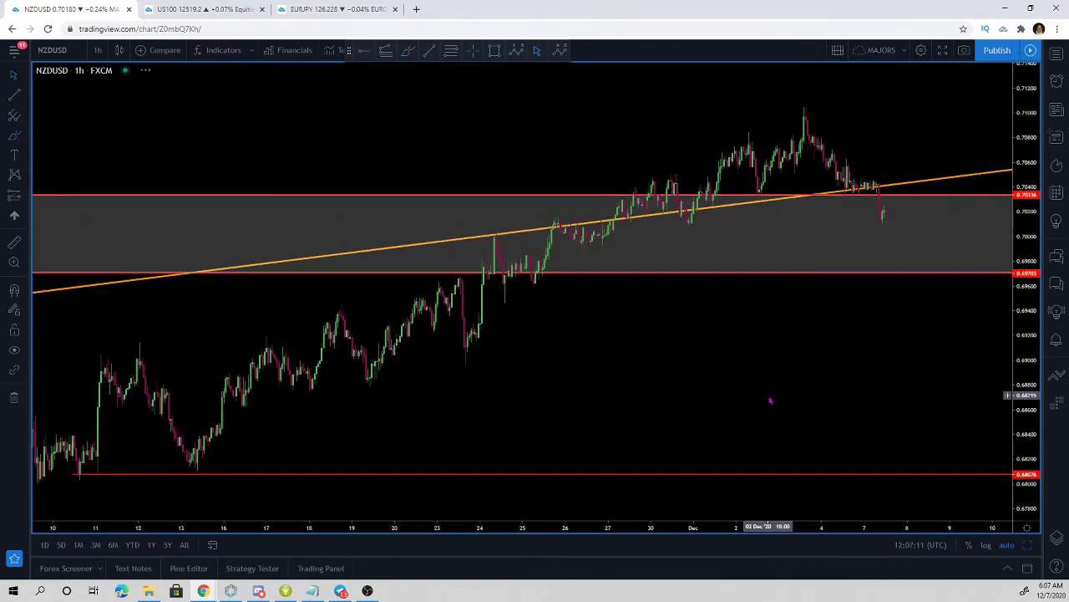
- Delete the grey resistance box and the red horizontal lines at 0.70336 and 0.69703
scroll(768, 401, "down", 2)
left_click(292, 167)
right_click(293, 176)
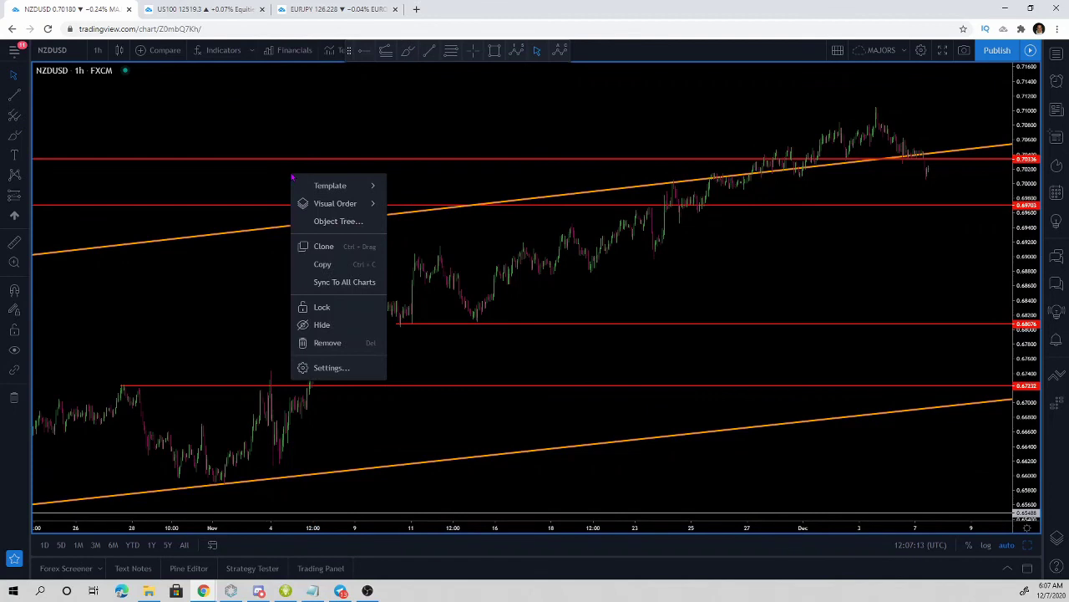
key("Escape")
key("Delete")
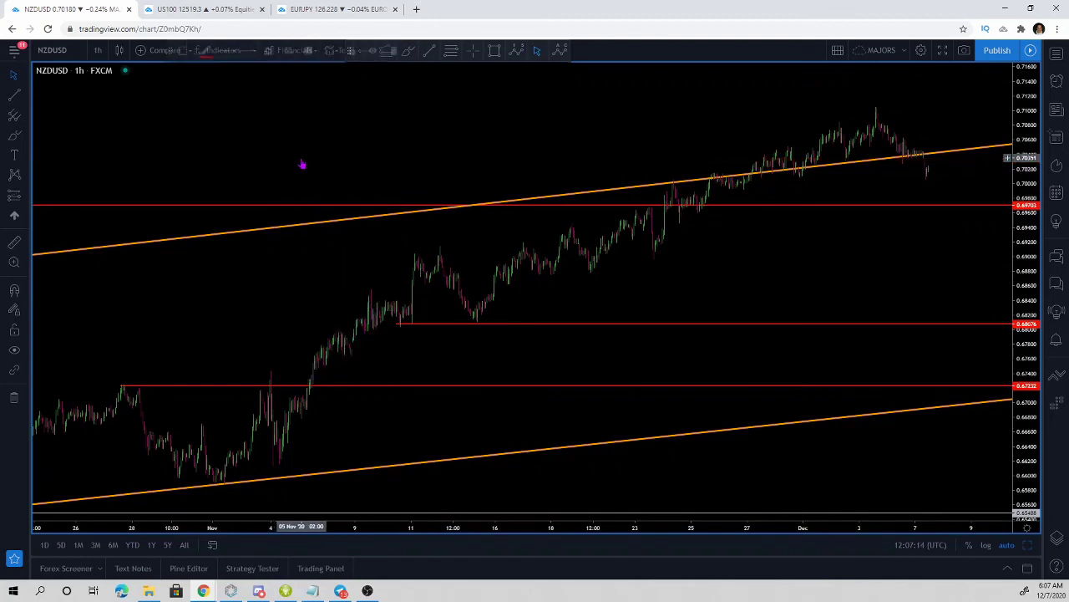
left_click(510, 205)
key("Delete")
- Delete the upper and lower orange trend lines from the chart
scroll(512, 212, "down", 1)
left_click(513, 201)
key("Delete")
left_click(628, 419)
key("Delete")
scroll(627, 429, "up", 3)
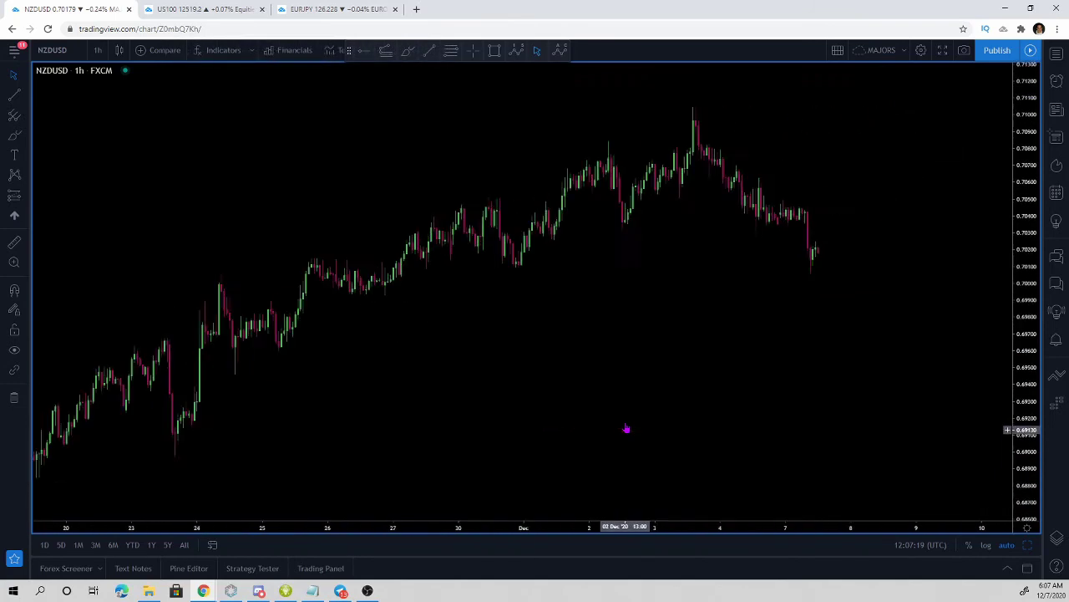
scroll(376, 217, "down", 1)
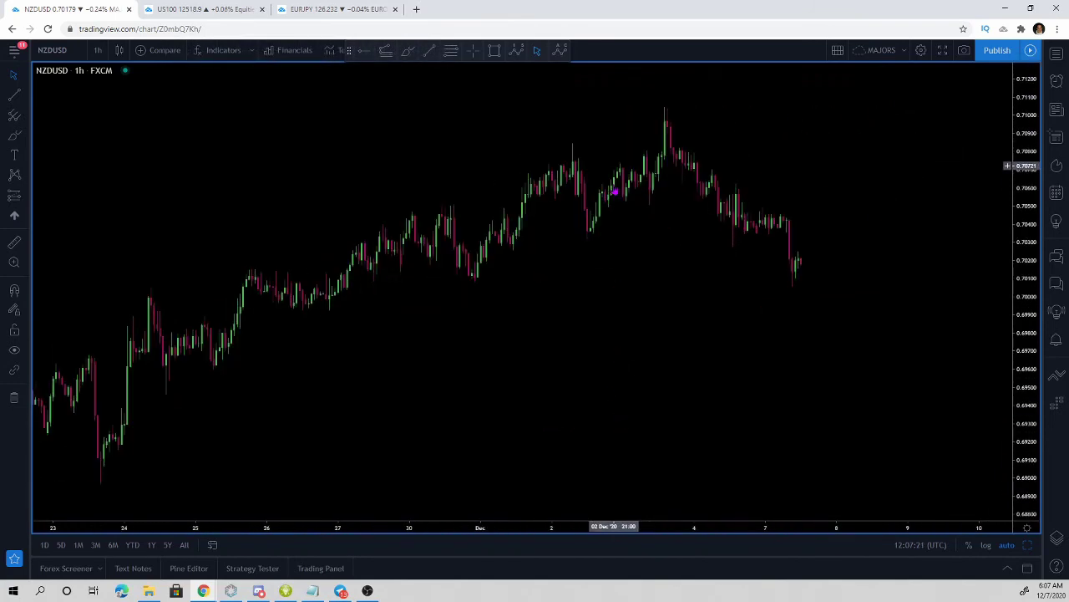
- Switch the chart interval to 4 hours and draw a rising trend line from just below the 13 November low through the 23 November low
left_click(98, 50)
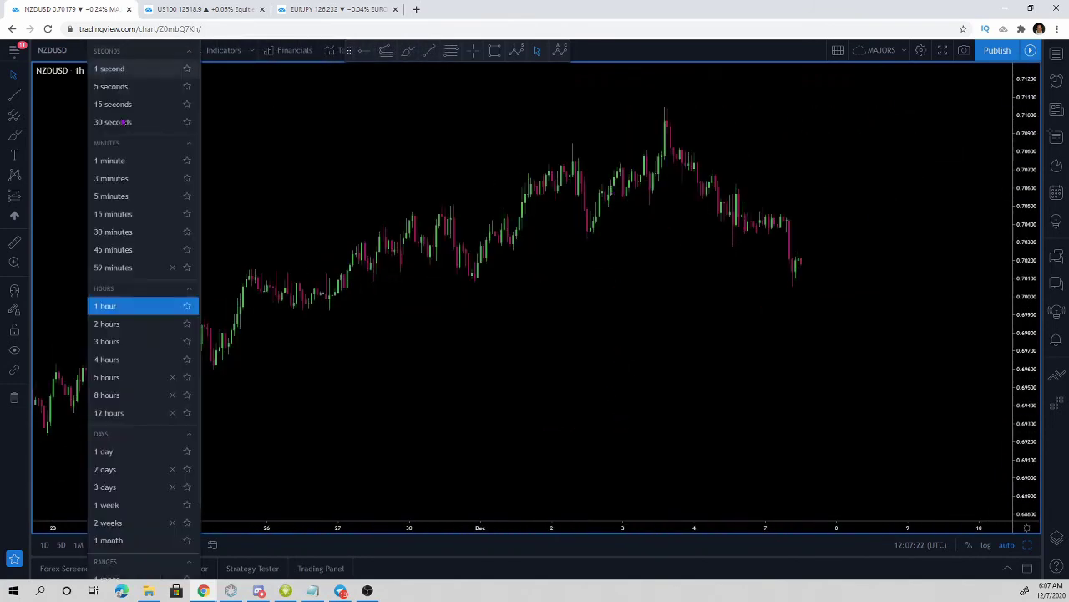
left_click(143, 359)
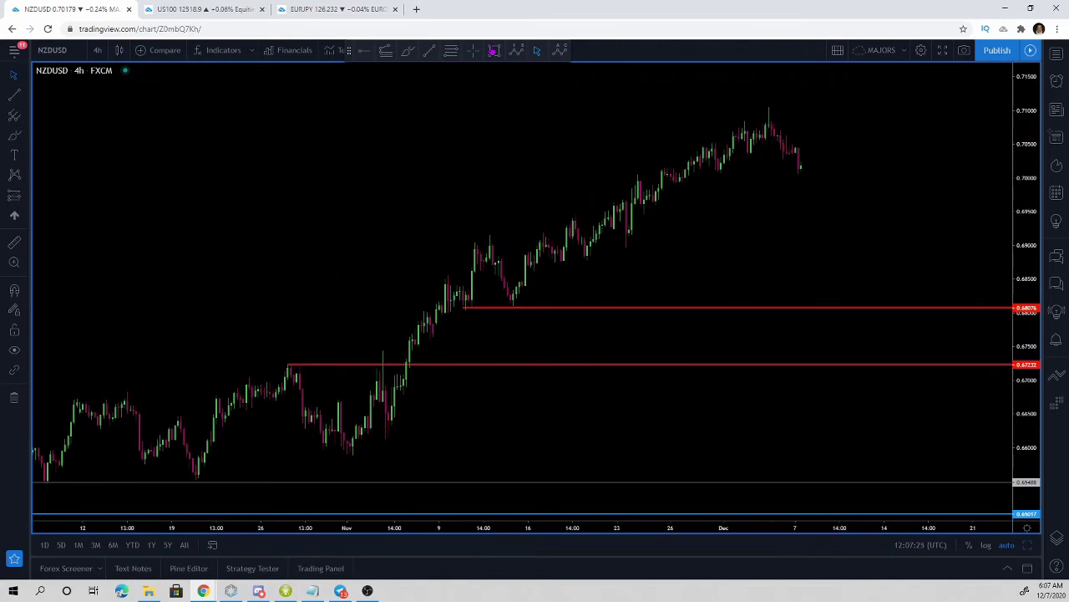
left_click(460, 308)
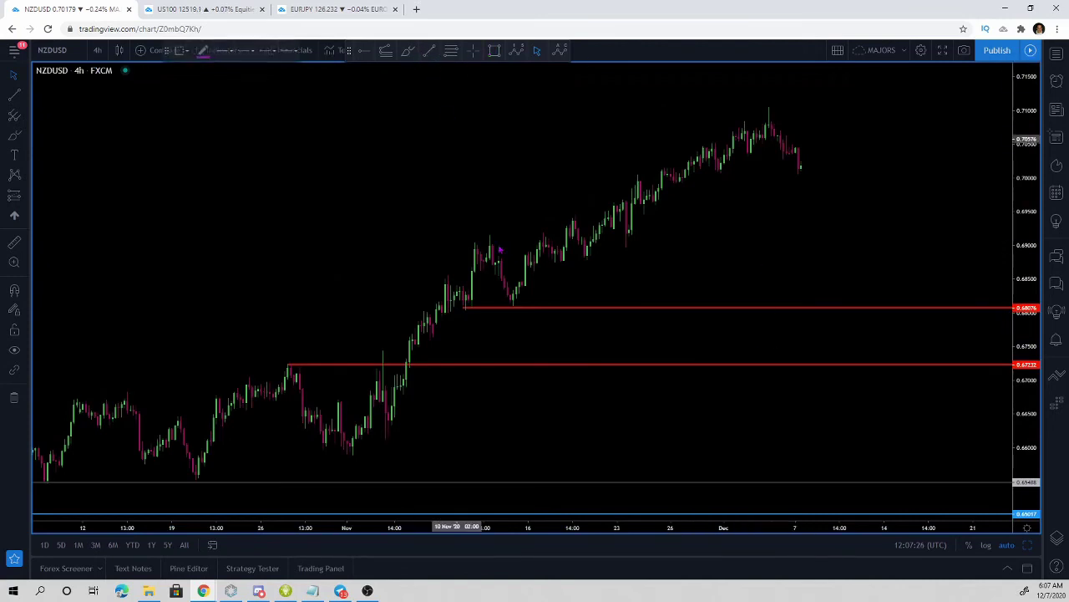
left_click(510, 306)
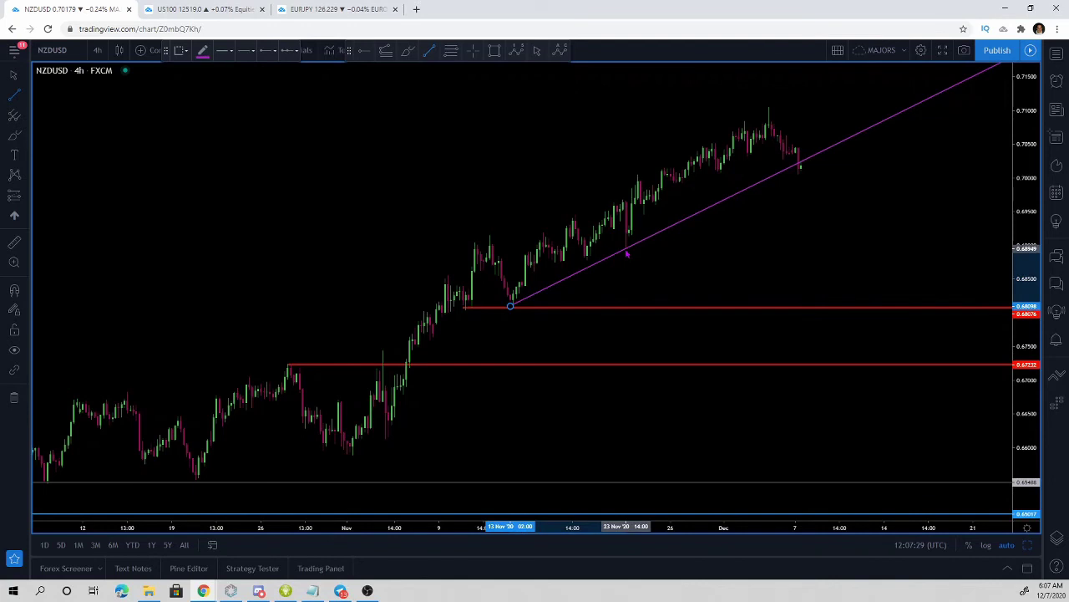
left_click(626, 250)
left_click_drag(513, 313, 510, 314)
- Change the new trend line's colour to white
double_click(508, 311)
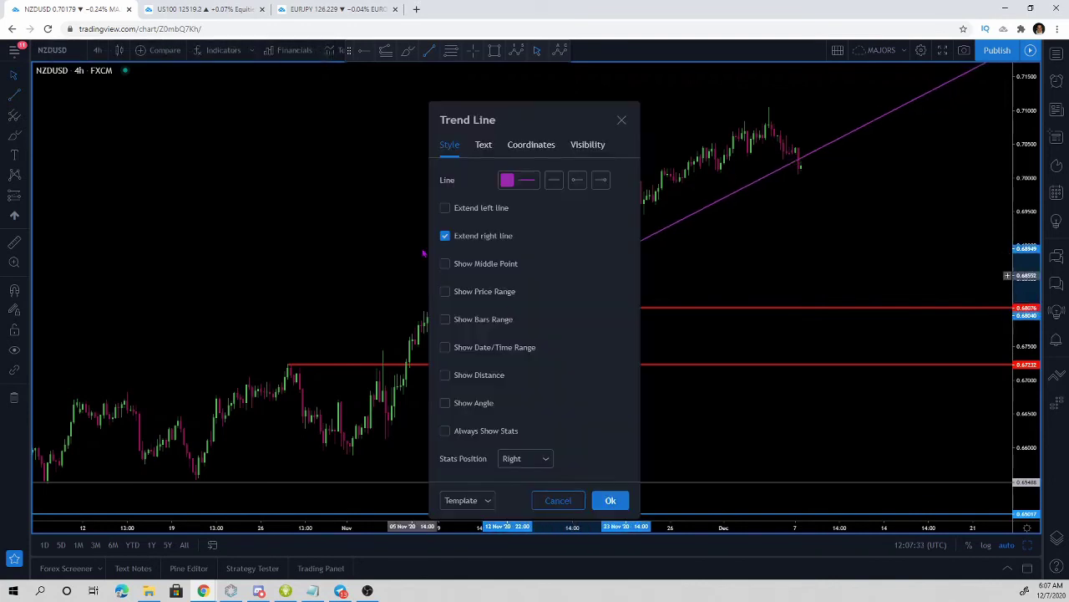
left_click(508, 181)
left_click(510, 203)
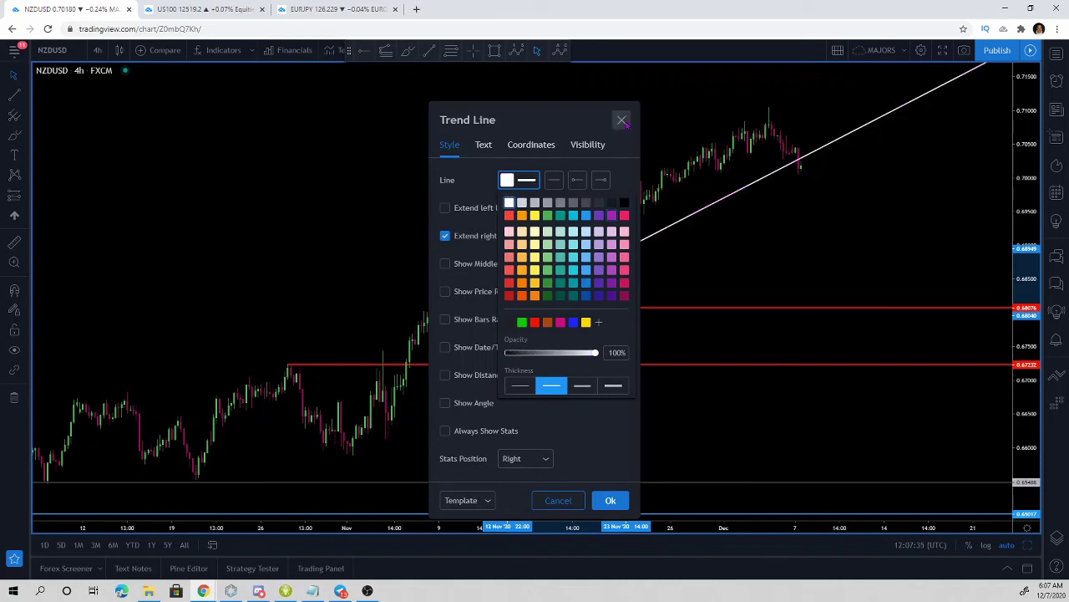
key("Escape")
key("Escape")
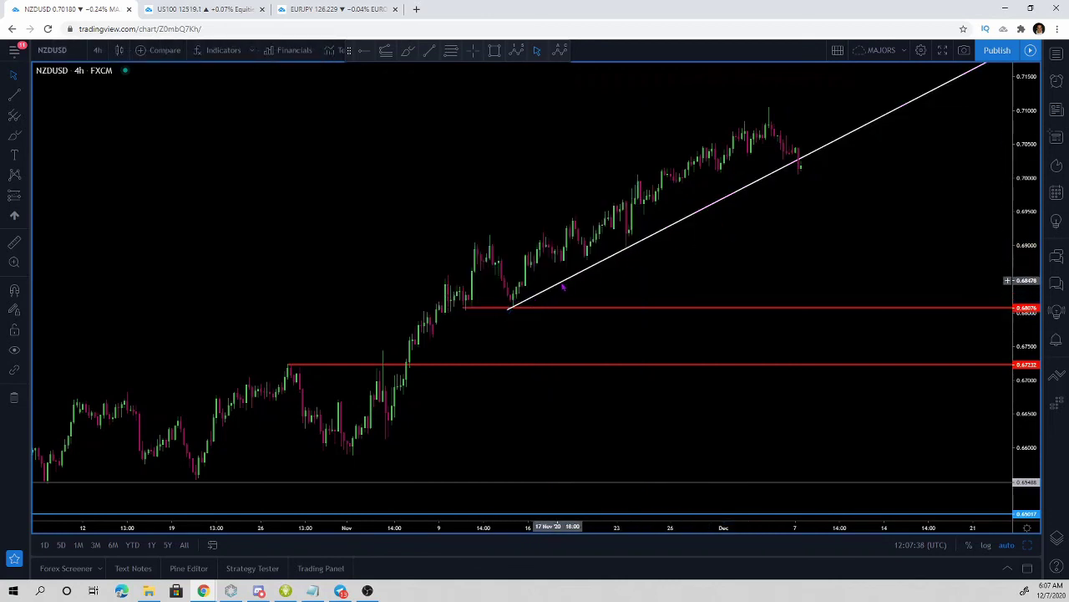
- Clone the white trend line and move the copy up to the mid-November high to form a parallel ascending channel
right_click(564, 288)
mouse_move(652, 324)
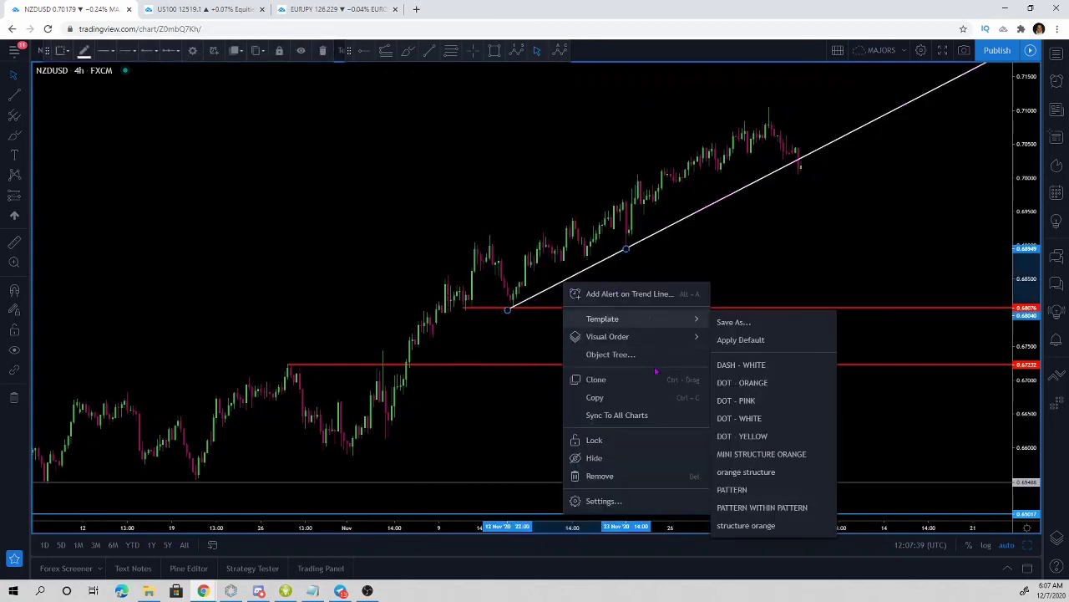
left_click(595, 397)
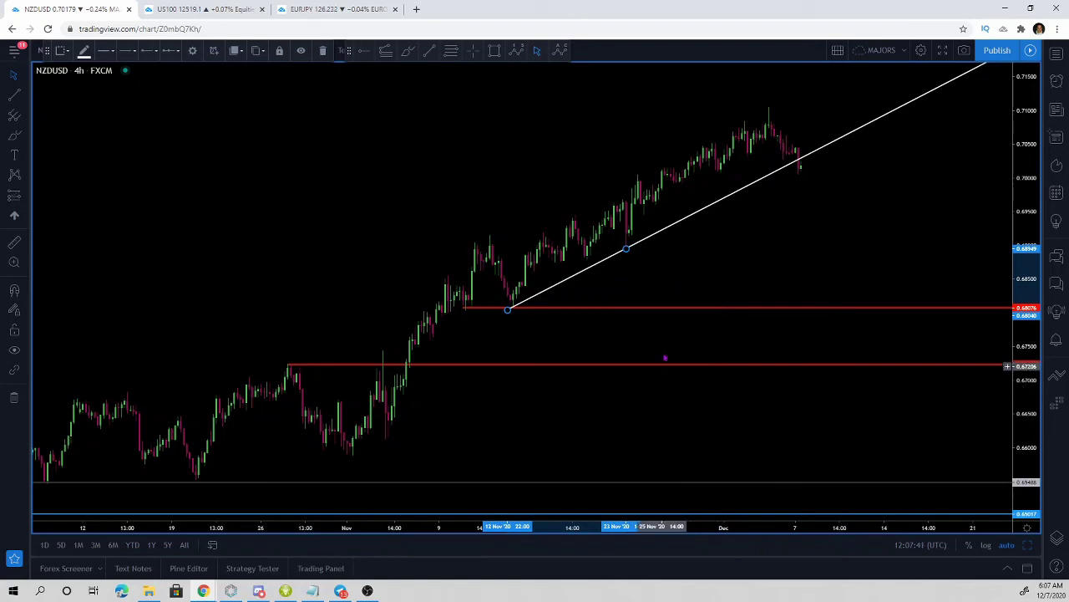
right_click(592, 268)
left_click(562, 291)
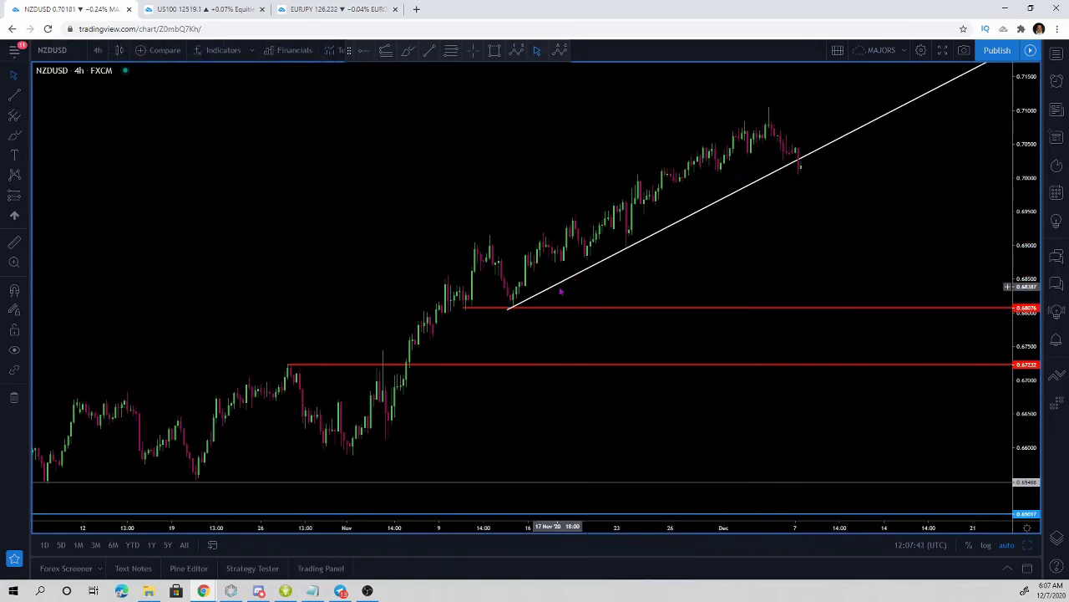
right_click(561, 291)
left_click(589, 383)
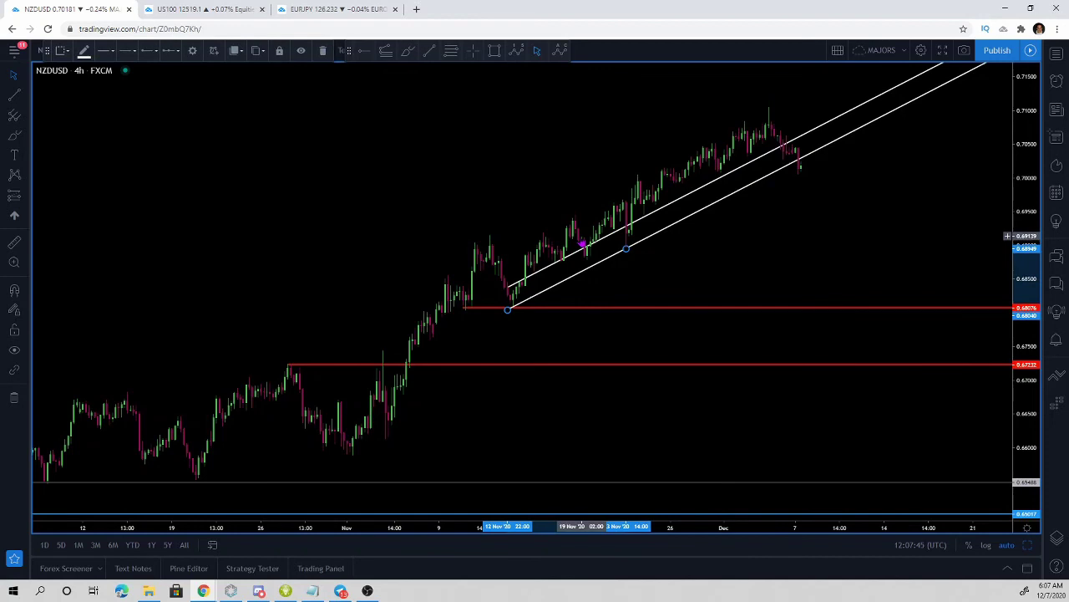
left_click_drag(578, 253, 559, 200)
left_click(746, 253)
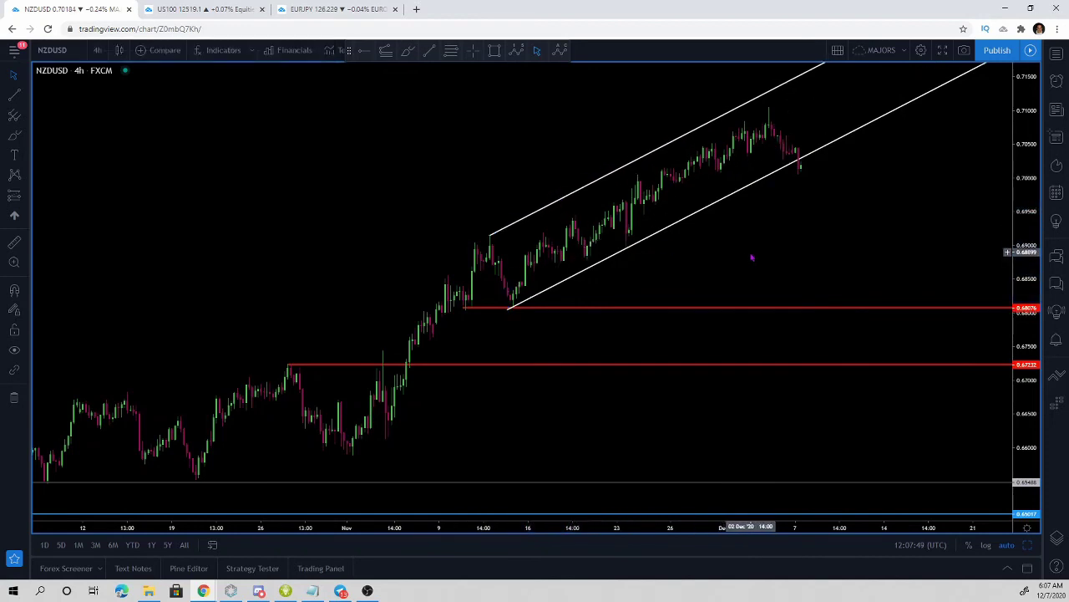
left_click_drag(699, 281, 661, 289)
left_click_drag(1012, 223, 1013, 195)
left_click_drag(895, 183, 913, 264)
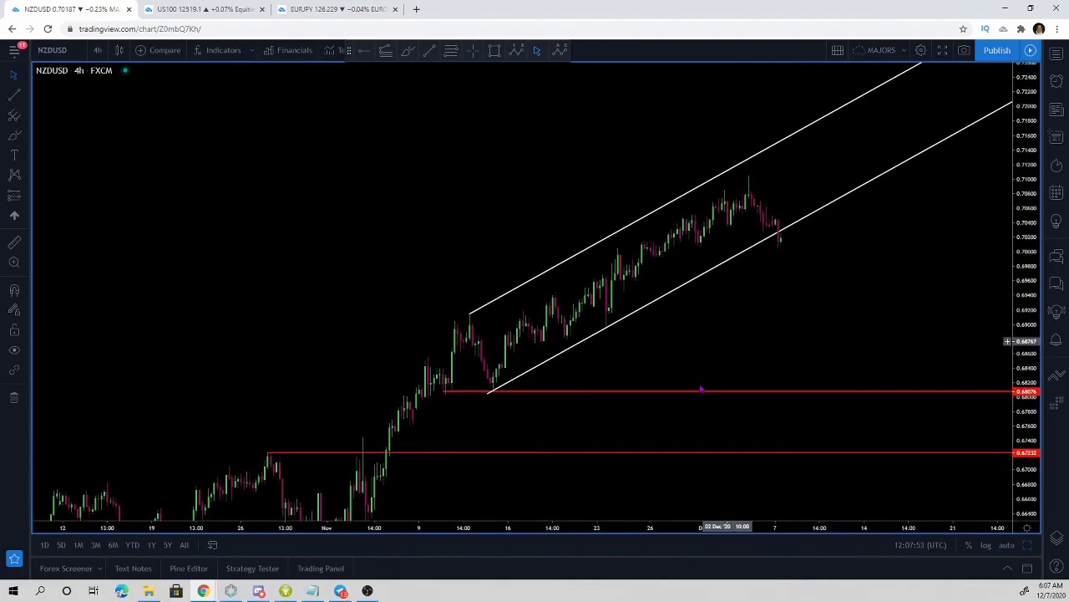
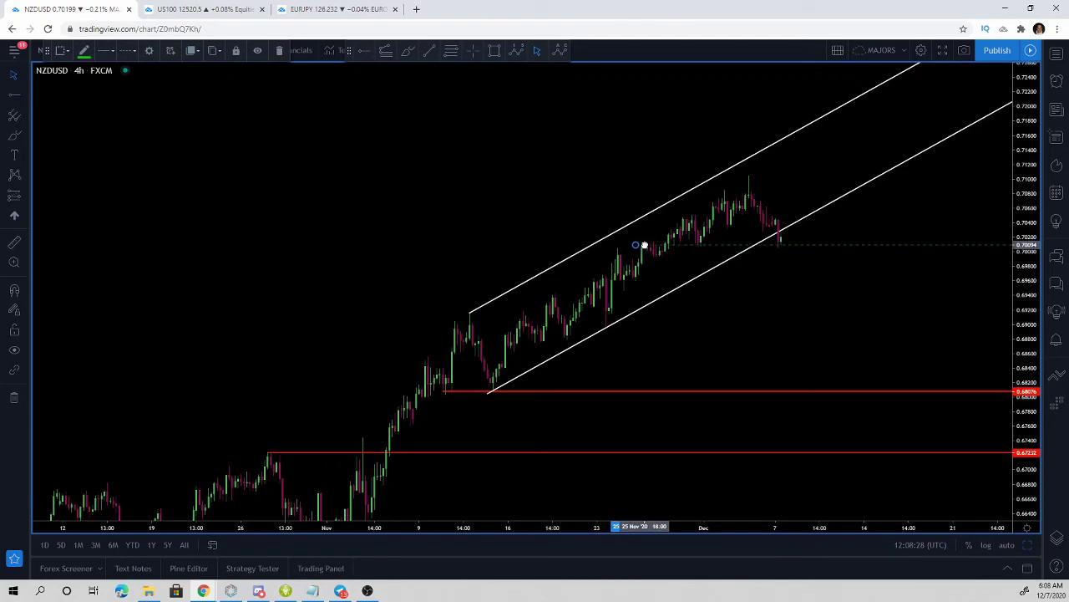
- Apply the KEY LEVELS RED template to the horizontal ray at 0.70094
double_click(635, 245)
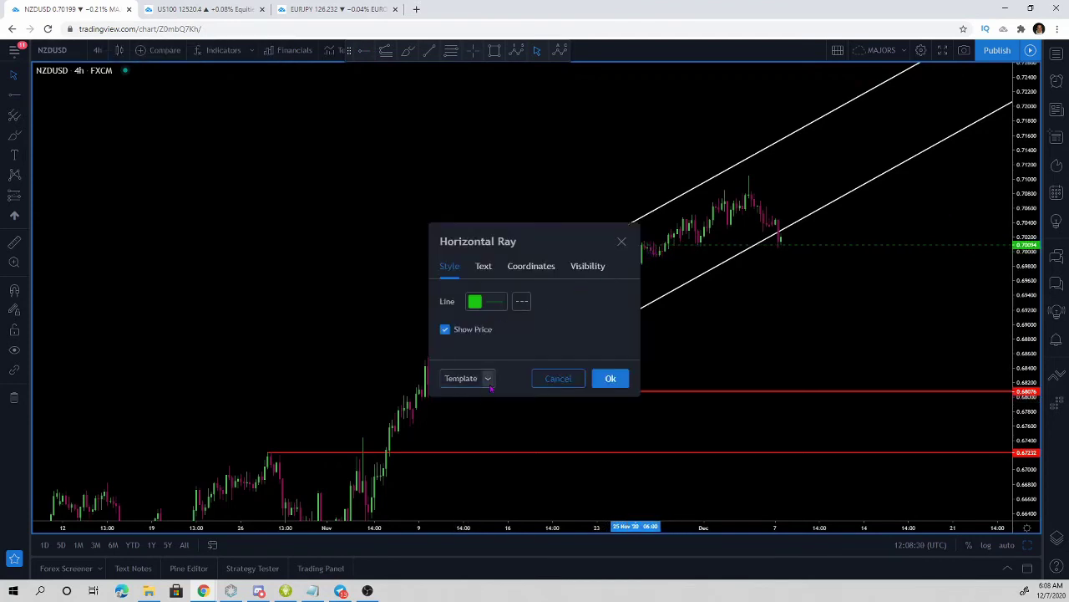
left_click(464, 377)
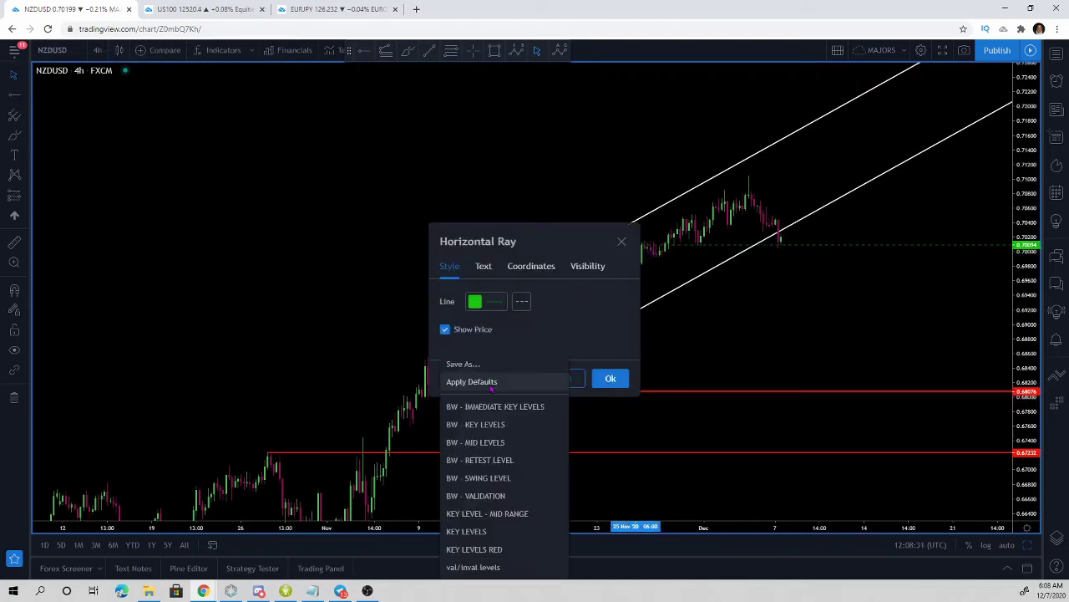
left_click(476, 549)
left_click(611, 377)
- Trace the rise from late November to the December high with the brush, circle the 0.70094 retest, and sketch the pullback and a possible bounce
left_click_drag(730, 319, 596, 351)
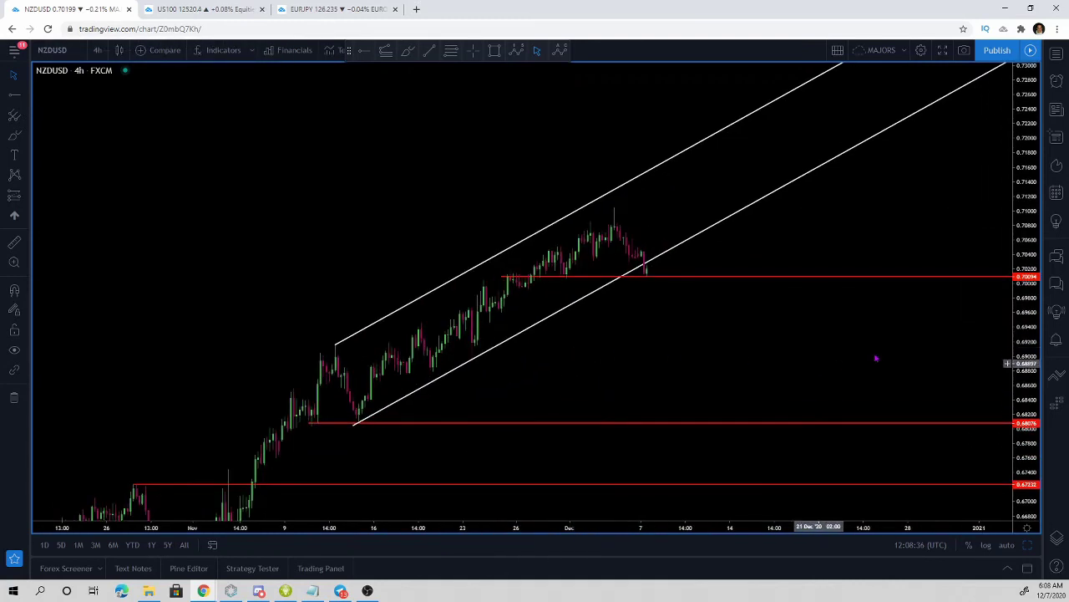
left_click_drag(1026, 356, 1026, 321)
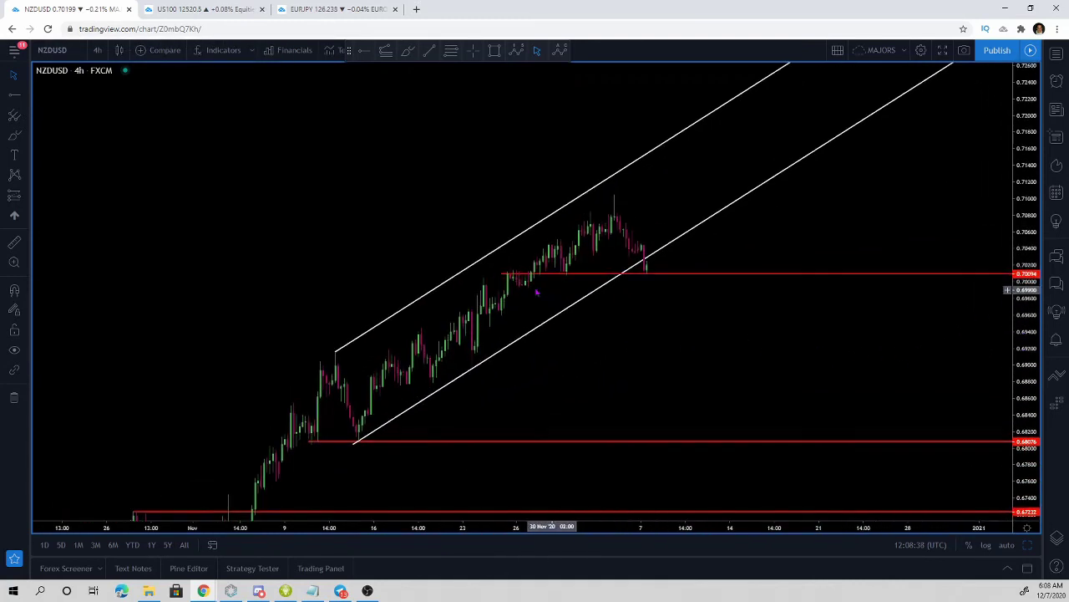
left_click(408, 51)
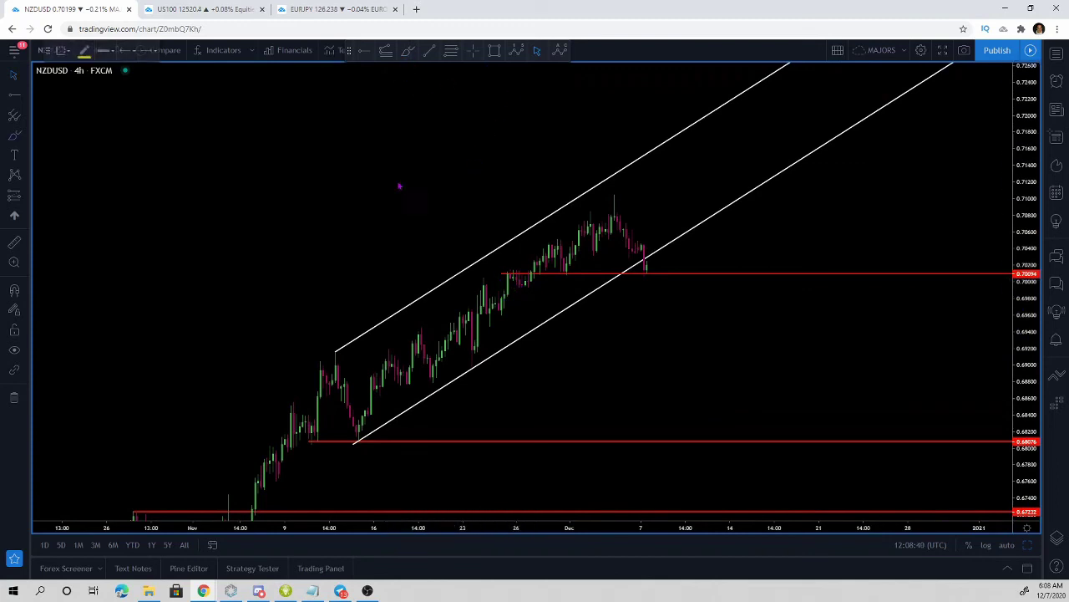
mouse_move(472, 318)
left_mouse_down()
mouse_move(510, 272)
mouse_move(530, 287)
mouse_move(561, 266)
mouse_move(553, 281)
mouse_move(615, 212)
left_mouse_up()
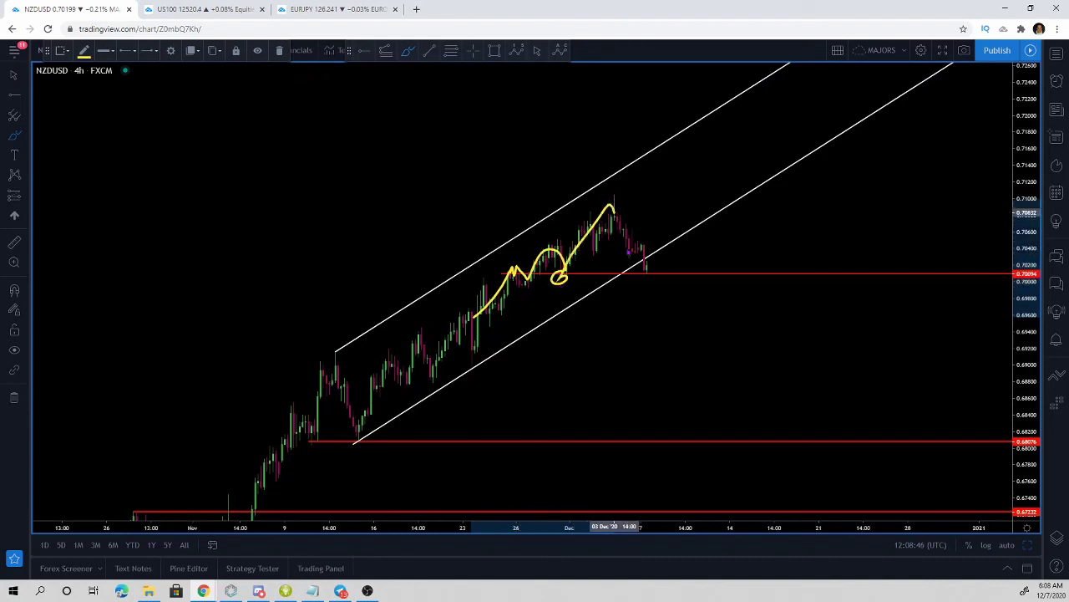
mouse_move(628, 251)
left_mouse_down()
mouse_move(649, 239)
mouse_move(665, 201)
mouse_move(668, 239)
left_mouse_up()
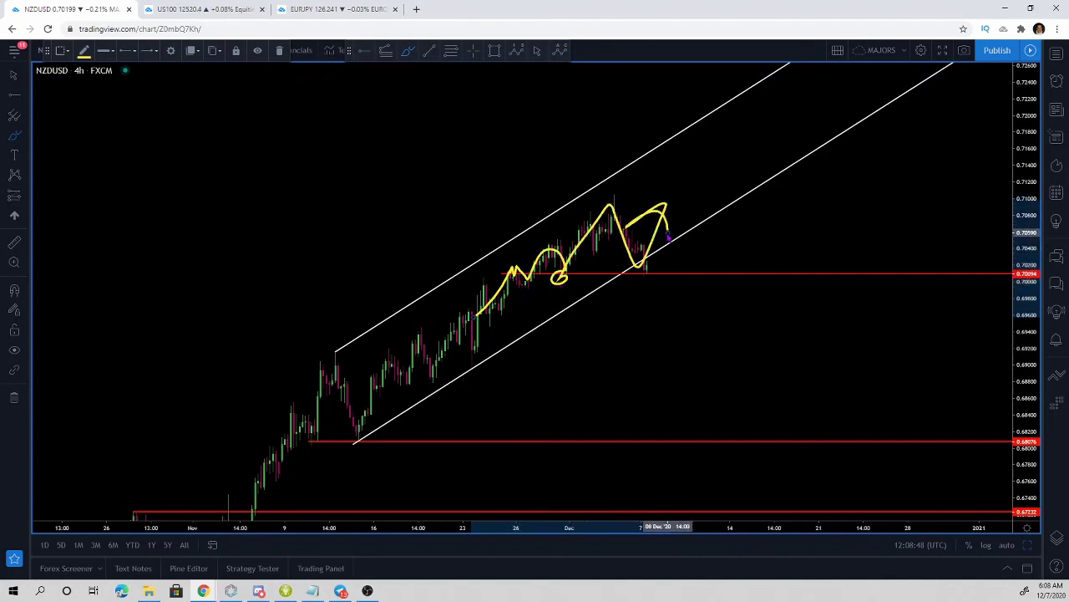
- Delete the yellow brush sketch of the rise, pullback and possible bounce
key("Delete")
scroll(751, 330, "down", 3)
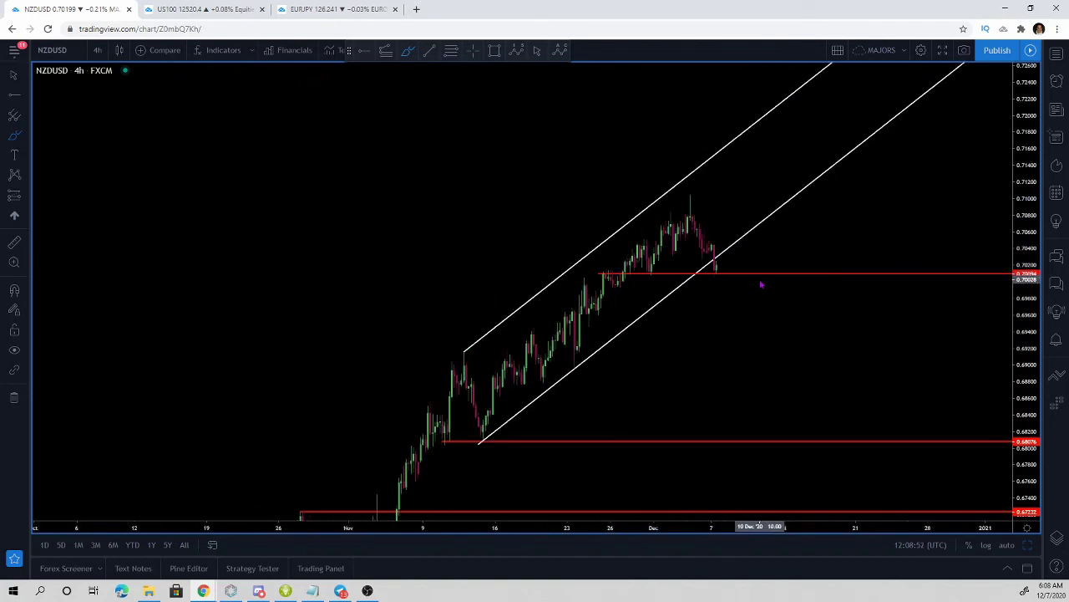
scroll(752, 307, "up", 1)
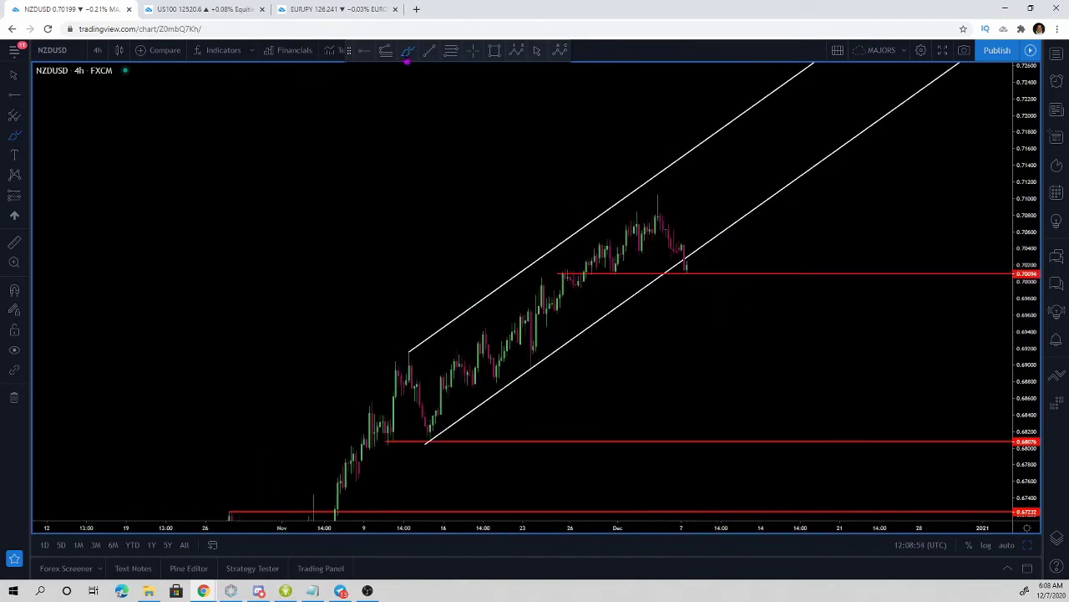
- Try a second red horizontal ray at the late-November lows just below the 0.70094 level, and delete it
left_click(378, 53)
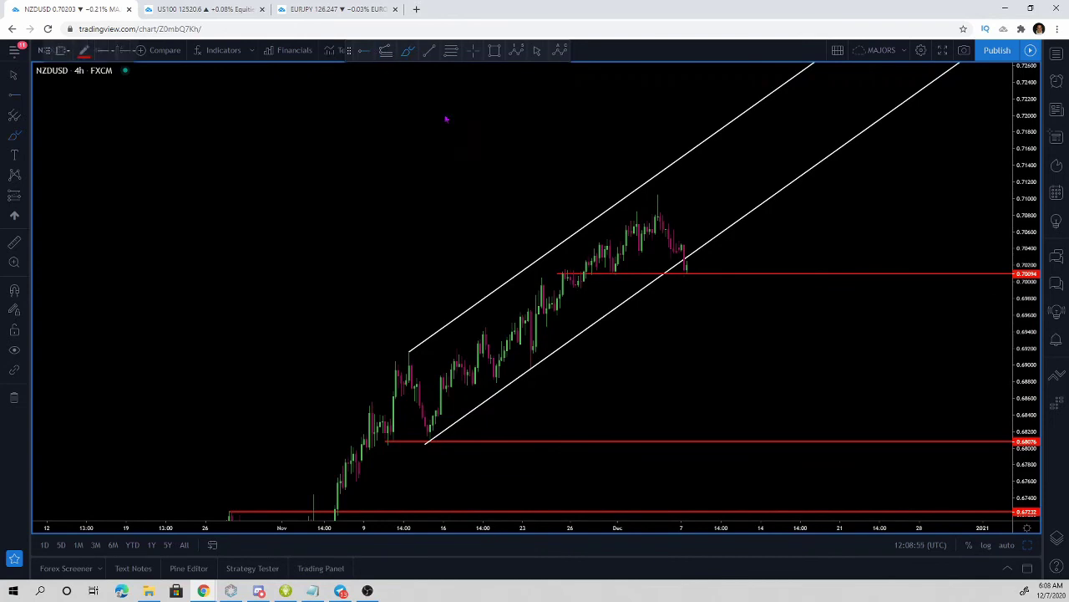
left_click(571, 286)
left_click_drag(760, 346, 655, 374)
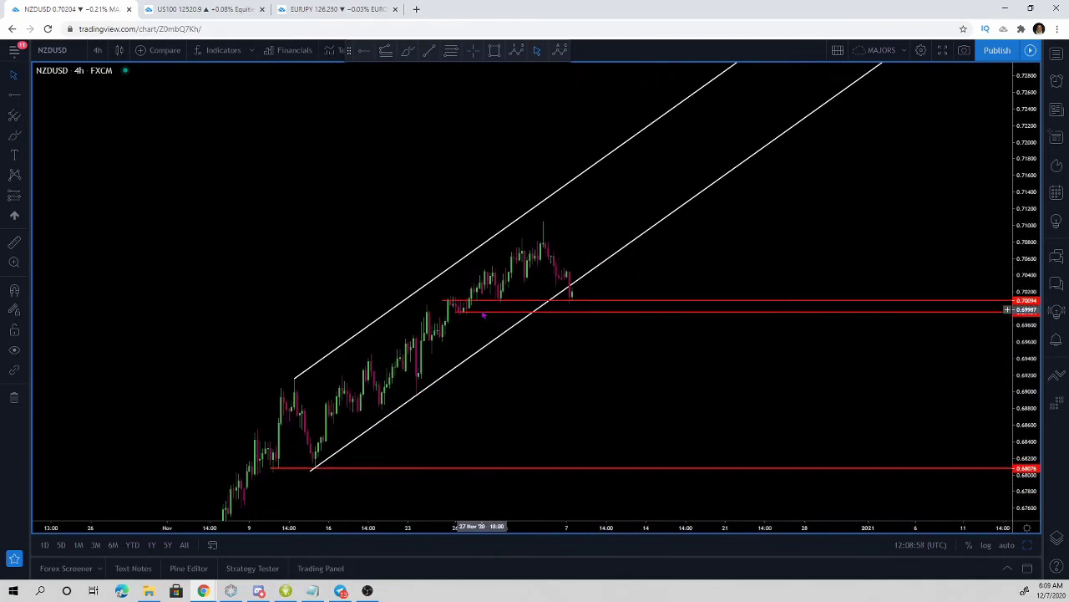
left_click(484, 318)
key("Delete")
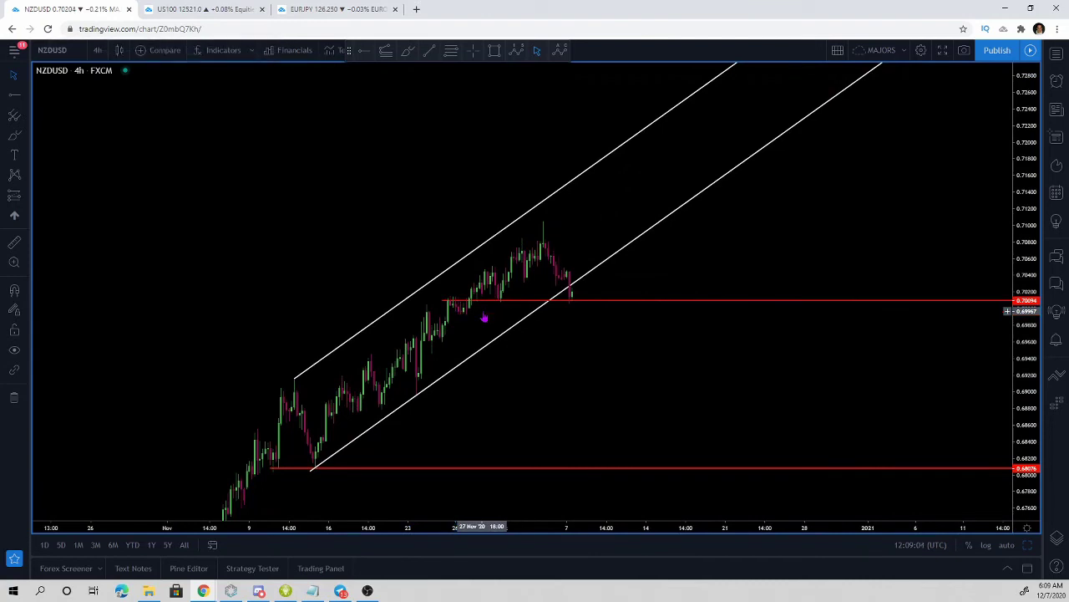
- Reset the price scale to automatic fitting and review the channel together with the lower key levels
scroll(484, 317, "down", 1)
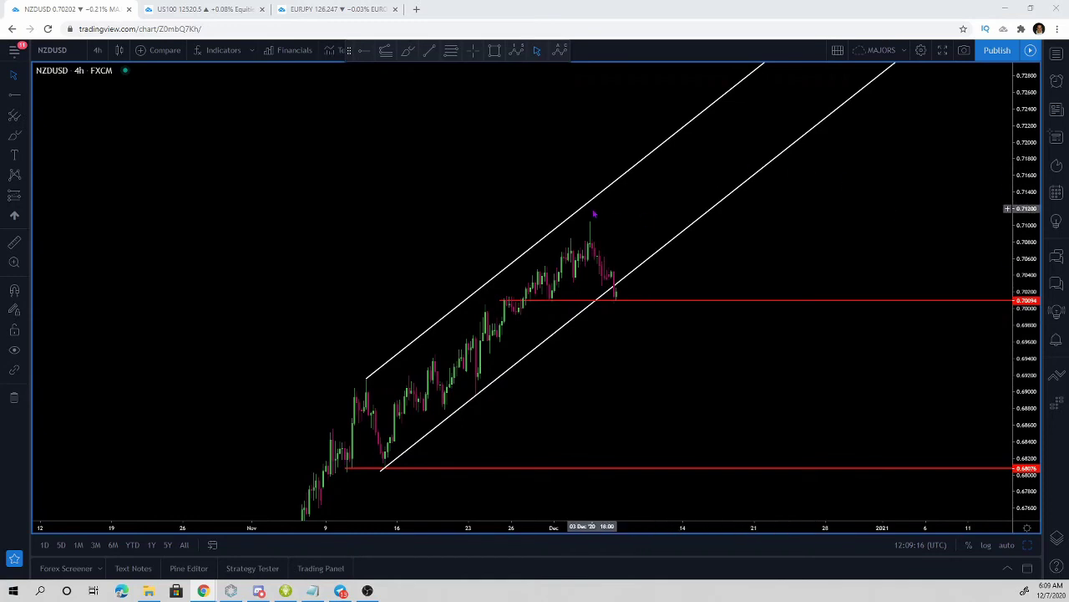
scroll(568, 131, "down", 2)
scroll(568, 131, "up", 2)
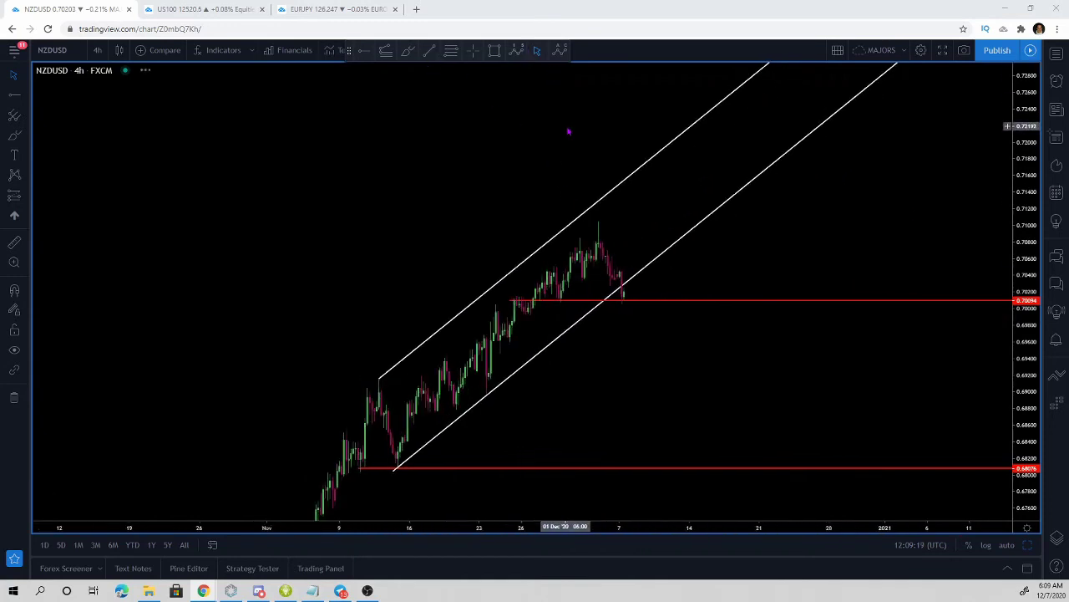
scroll(1032, 127, "down", 2)
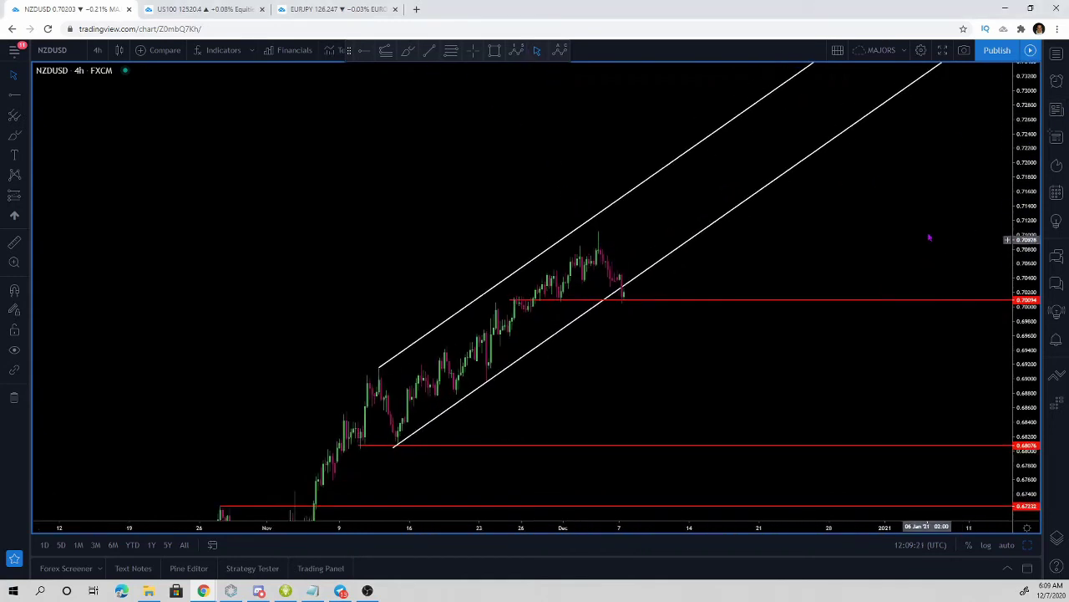
scroll(927, 238, "down", 1)
double_click(1026, 229)
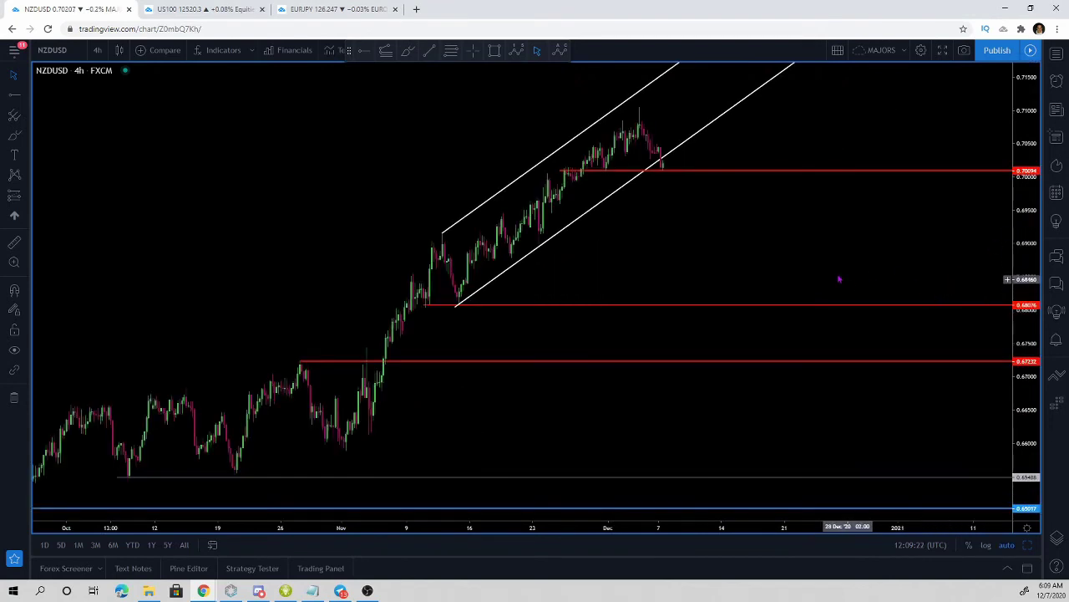
scroll(514, 159, "up", 2)
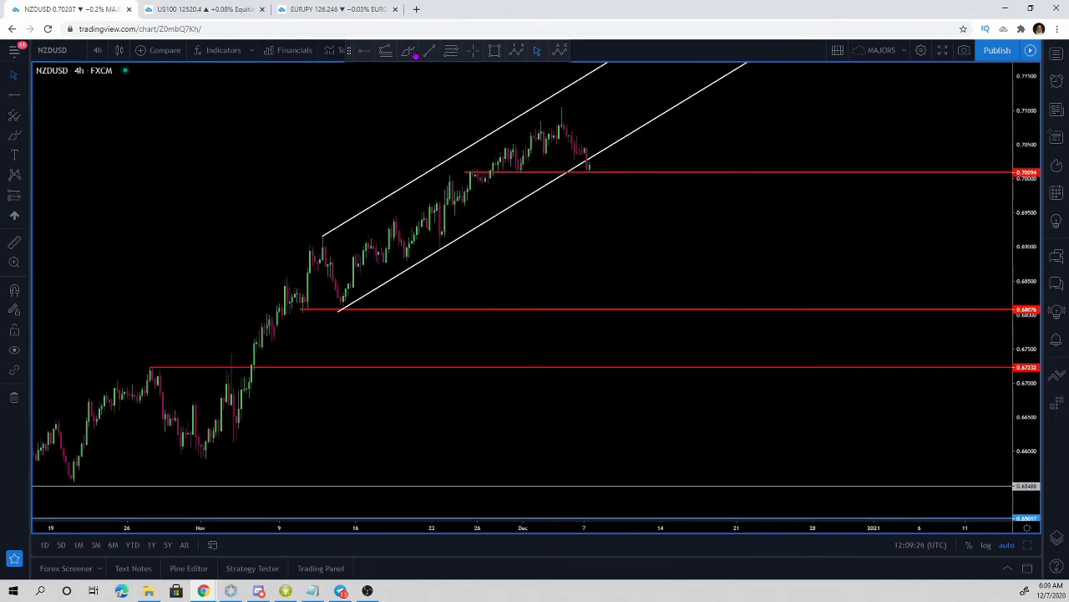
- Take a quick measurement at the latest candles beside the channel's lower line, and dismiss it
left_click(414, 52)
left_click(15, 242)
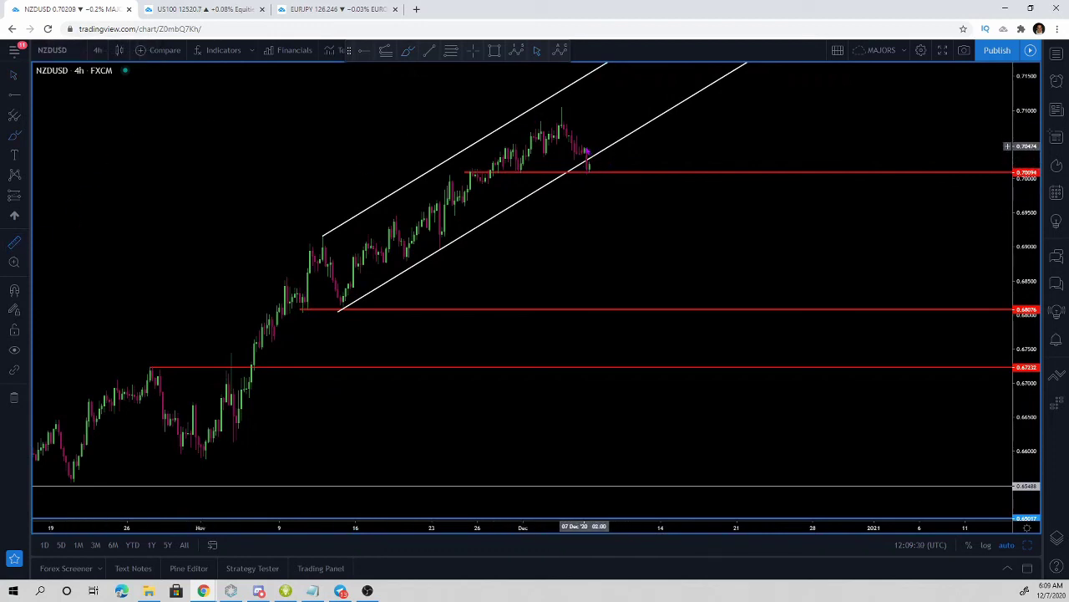
left_click(588, 152)
left_click(599, 161)
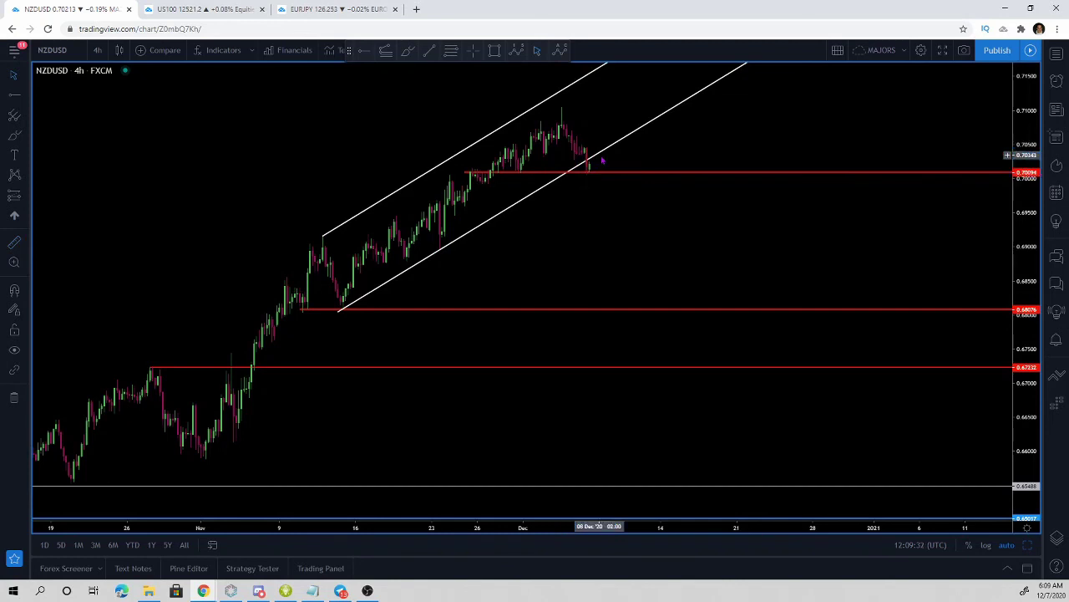
- Trace the decline from the December high to the 0.70094 level with the brush, and delete the stroke
left_click_drag(688, 172, 726, 172)
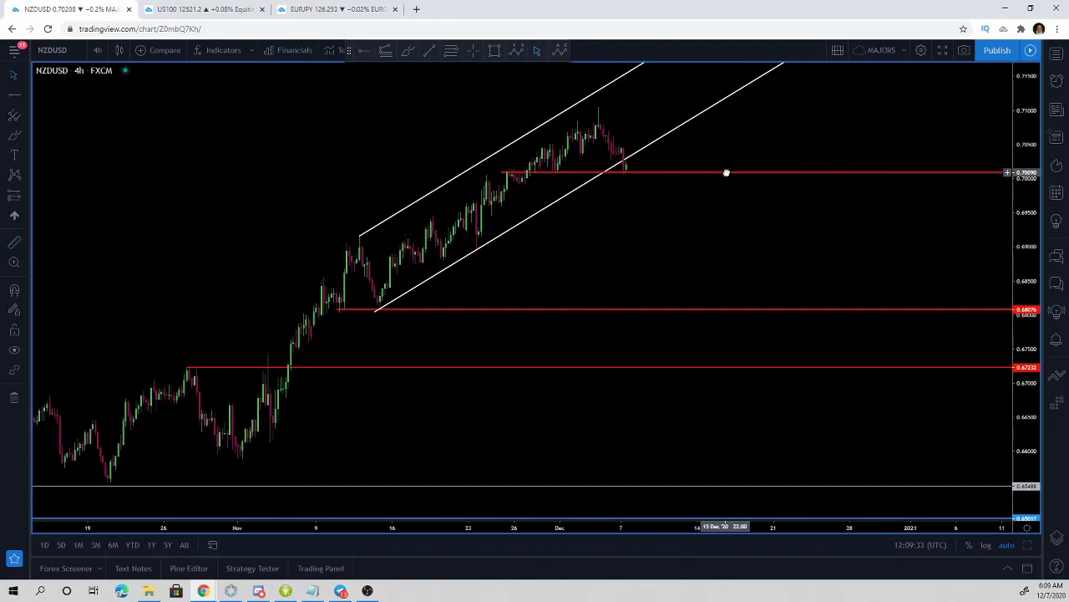
left_click(410, 56)
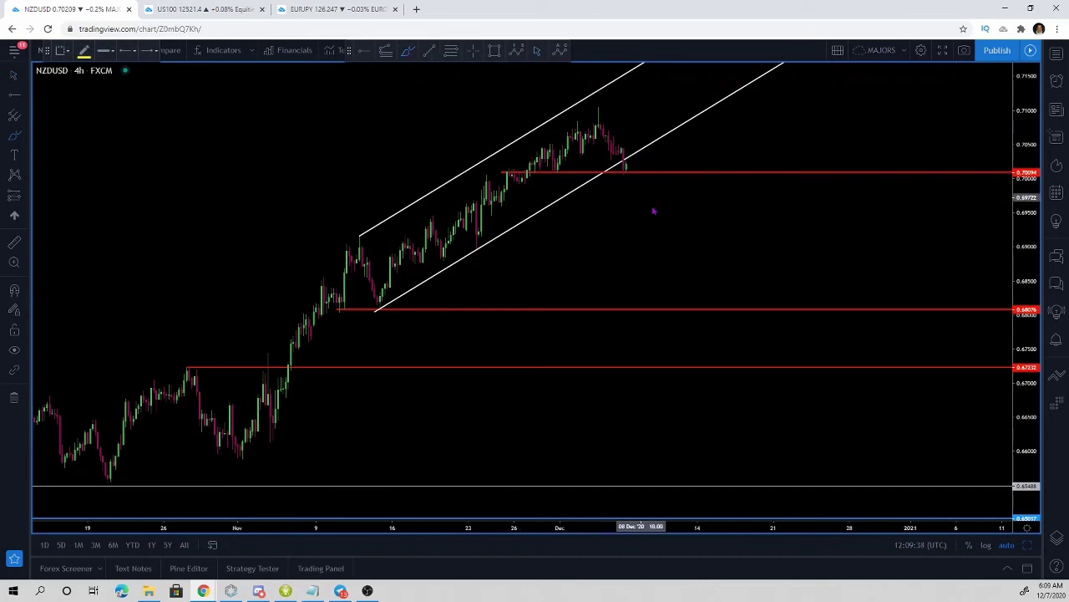
left_click_drag(597, 108, 632, 173)
scroll(632, 173, "down", 2)
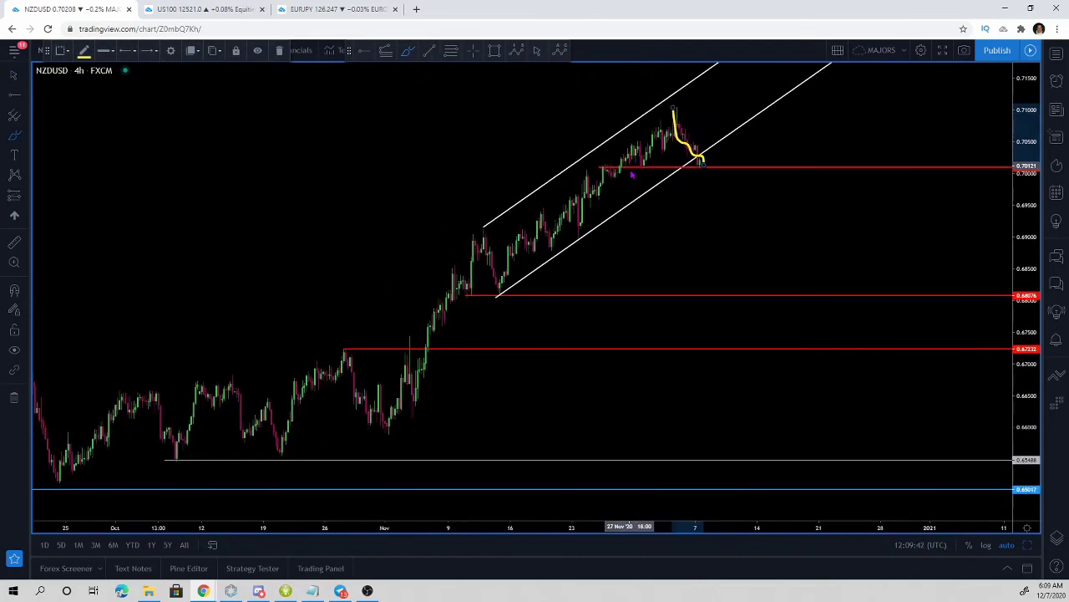
key("Delete")
- Circle the December high and trace the drop through the channel's lower line with the brush, undoing each sketch
scroll(654, 137, "up", 3)
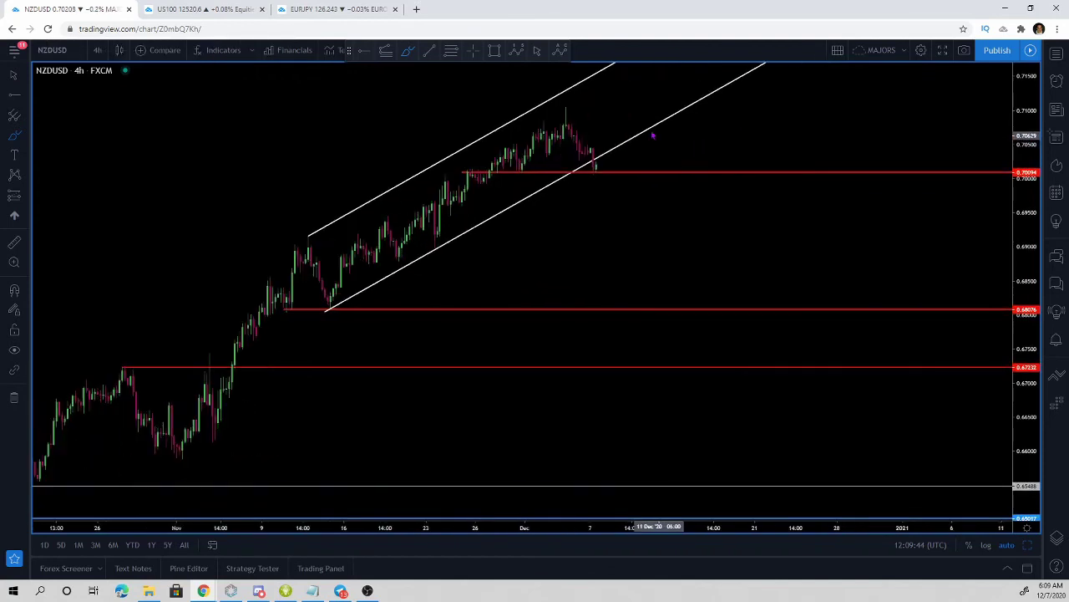
left_click_drag(568, 102, 555, 128)
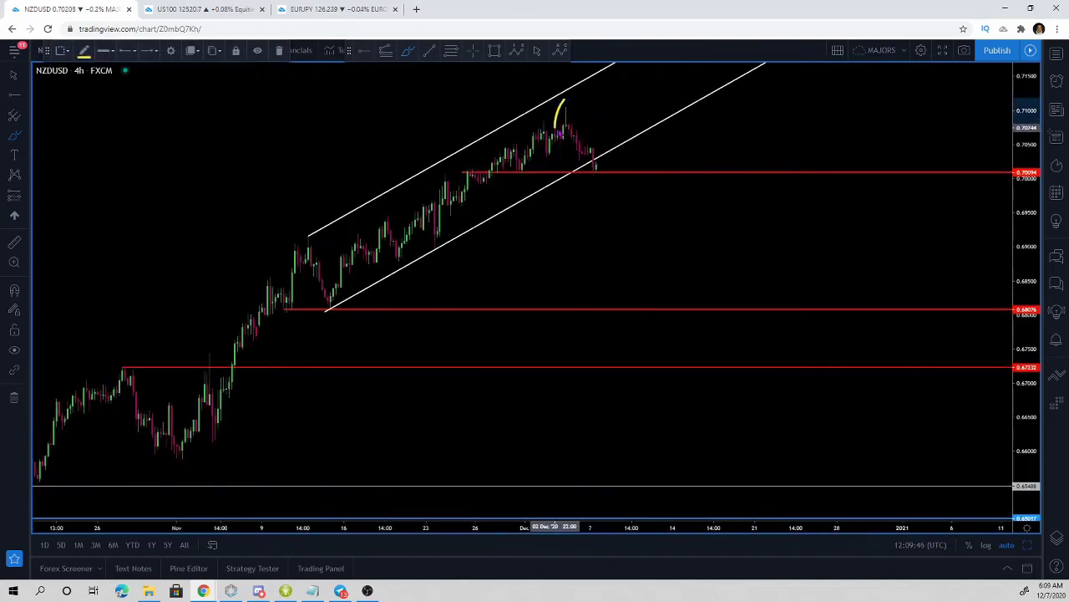
key("ctrl+z")
scroll(592, 248, "up", 5)
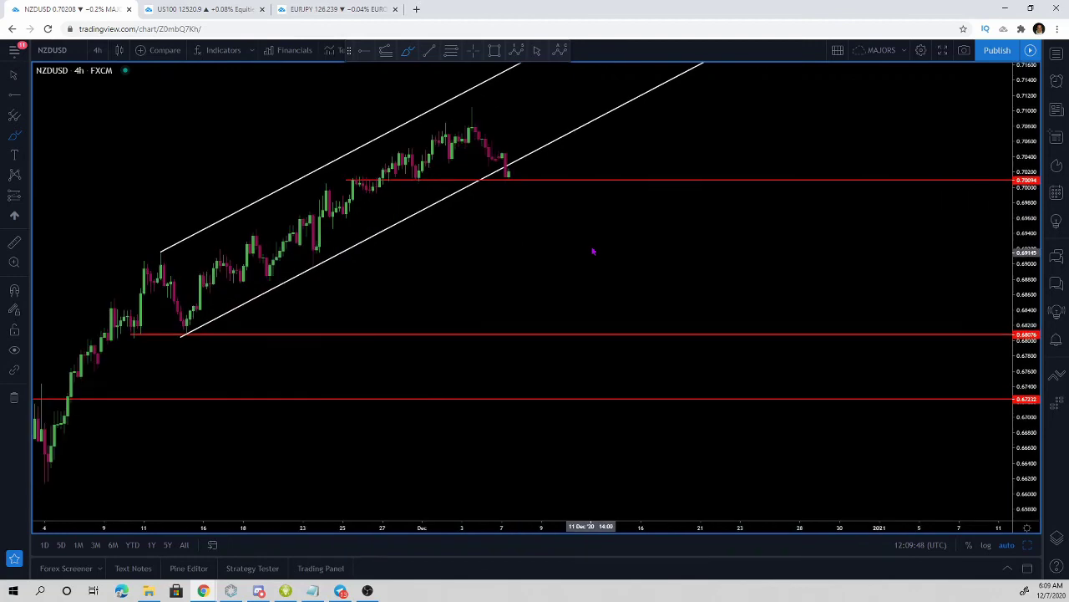
left_click_drag(530, 207, 725, 234)
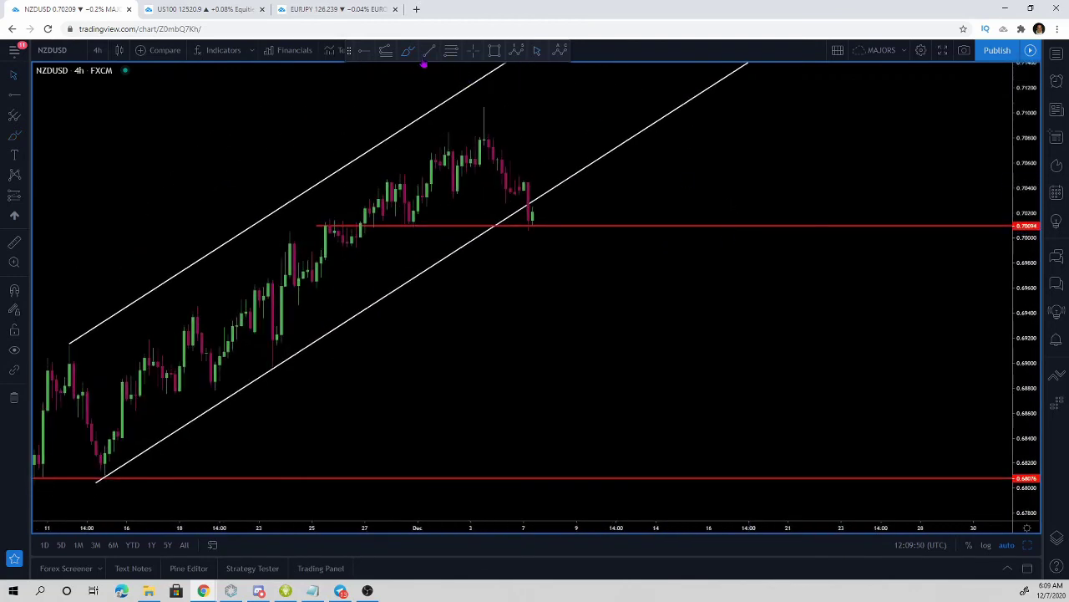
mouse_move(487, 99)
left_mouse_down()
mouse_move(476, 136)
mouse_move(485, 94)
left_mouse_up()
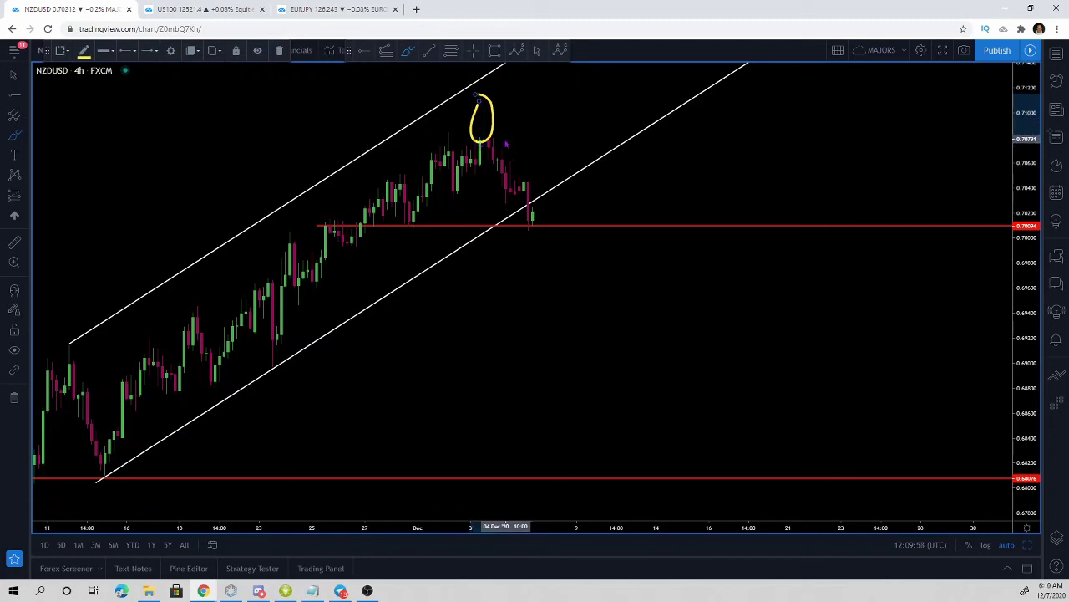
key("ctrl+z")
left_click_drag(493, 144, 528, 238)
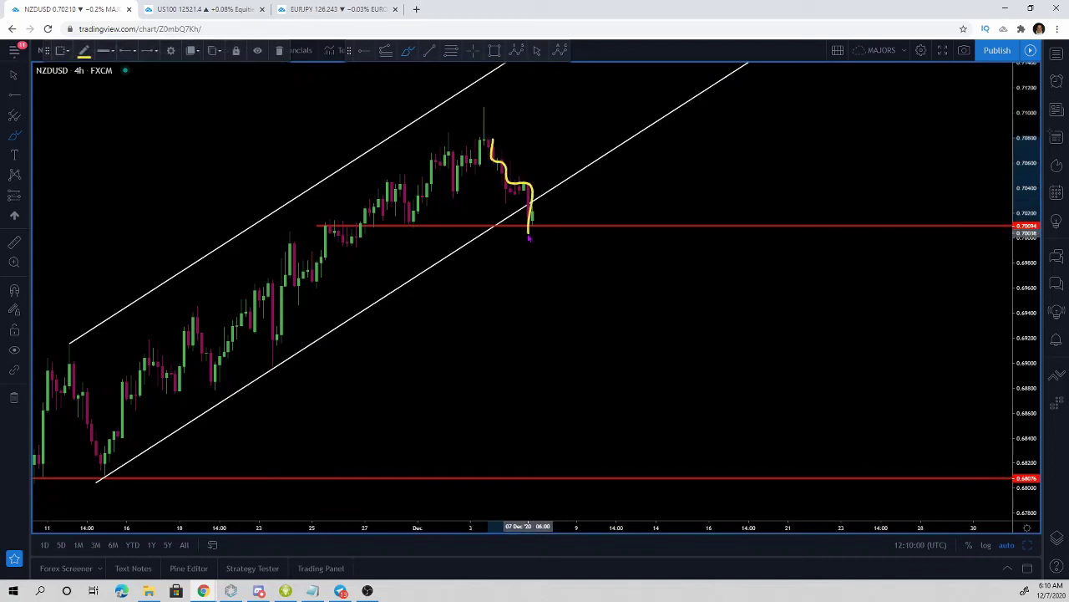
key("ctrl+z")
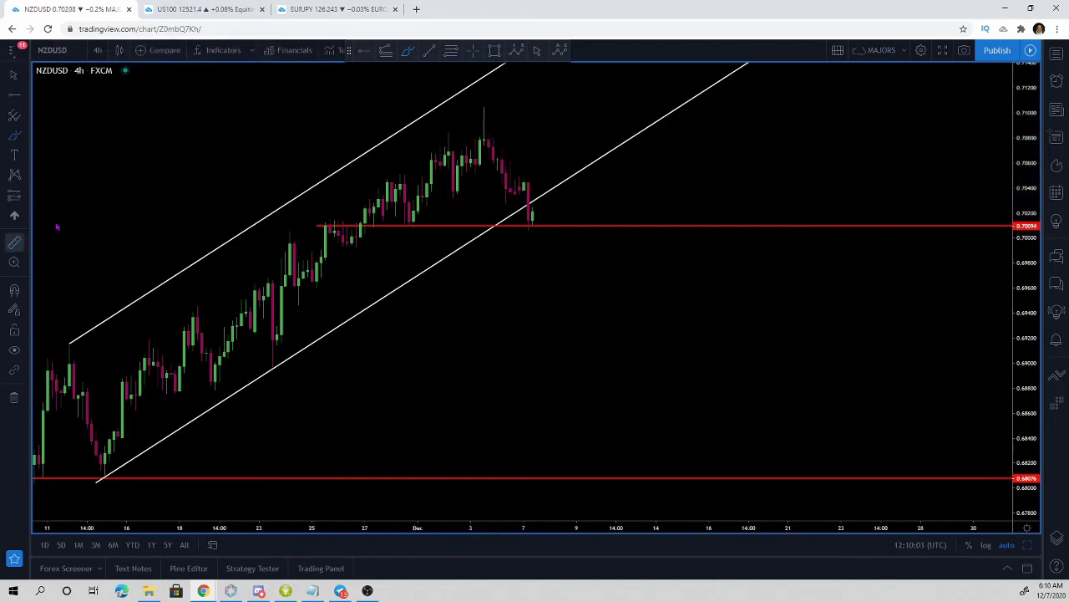
- Measure the price drop from the December high's wick to the 7 December low, and clear the measurement
left_click(491, 142)
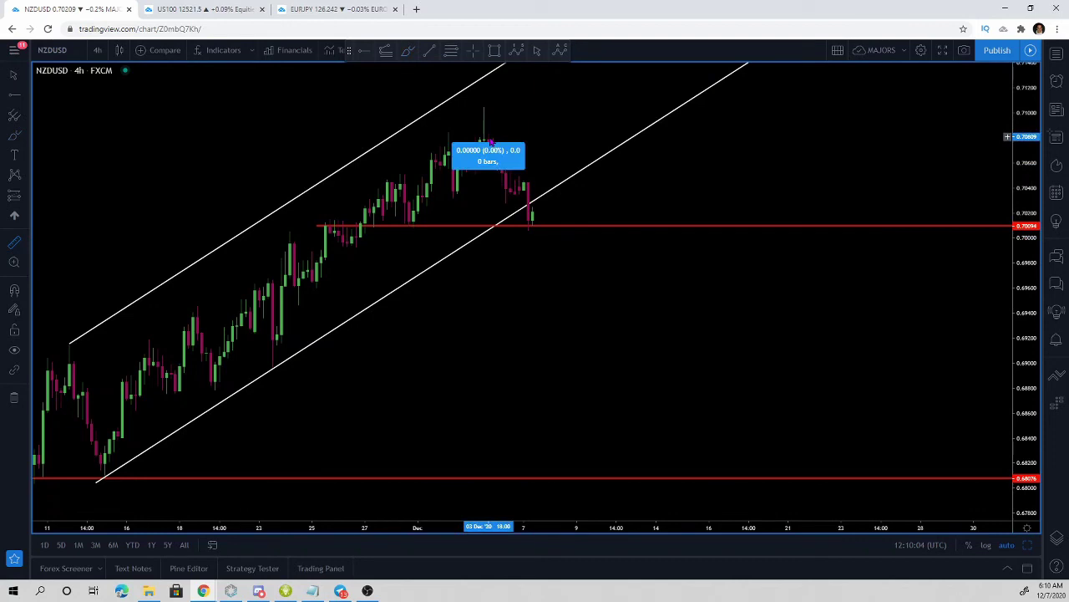
left_click(490, 140)
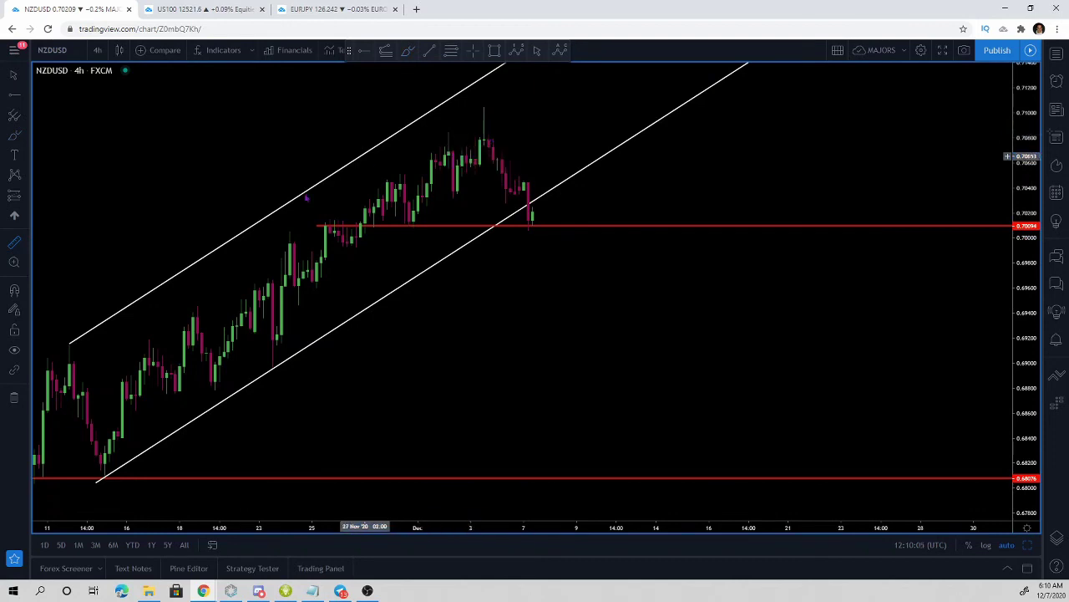
left_click(15, 242)
left_click(486, 110)
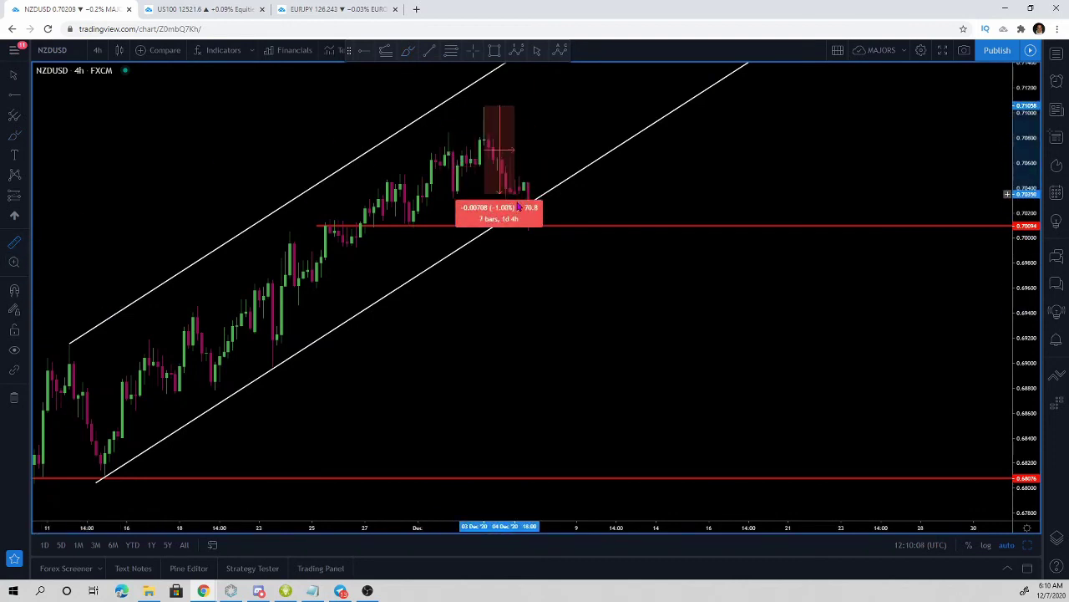
left_click(533, 228)
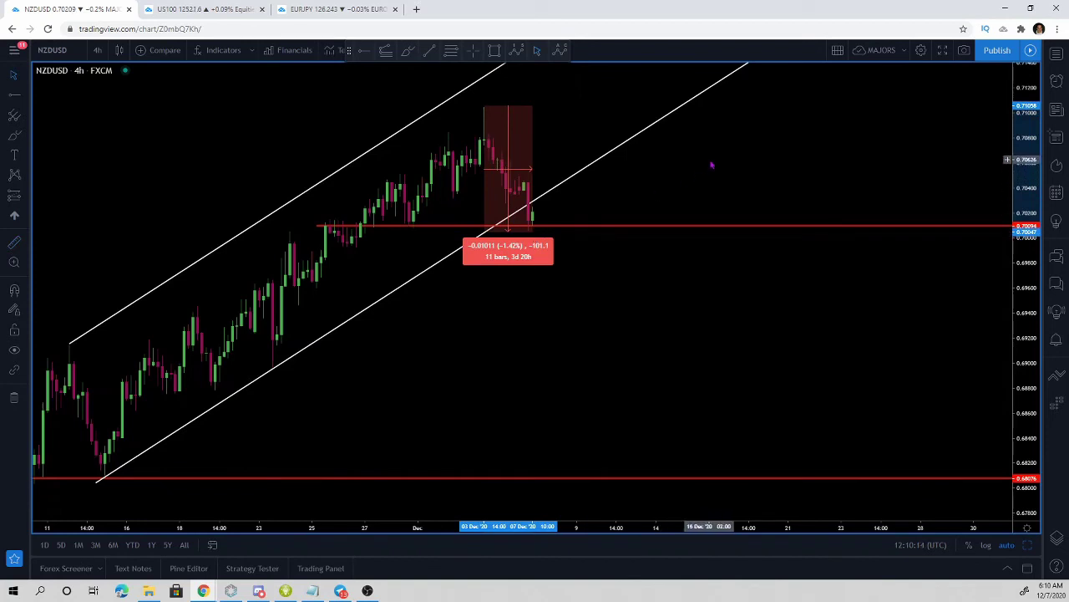
left_click(680, 142)
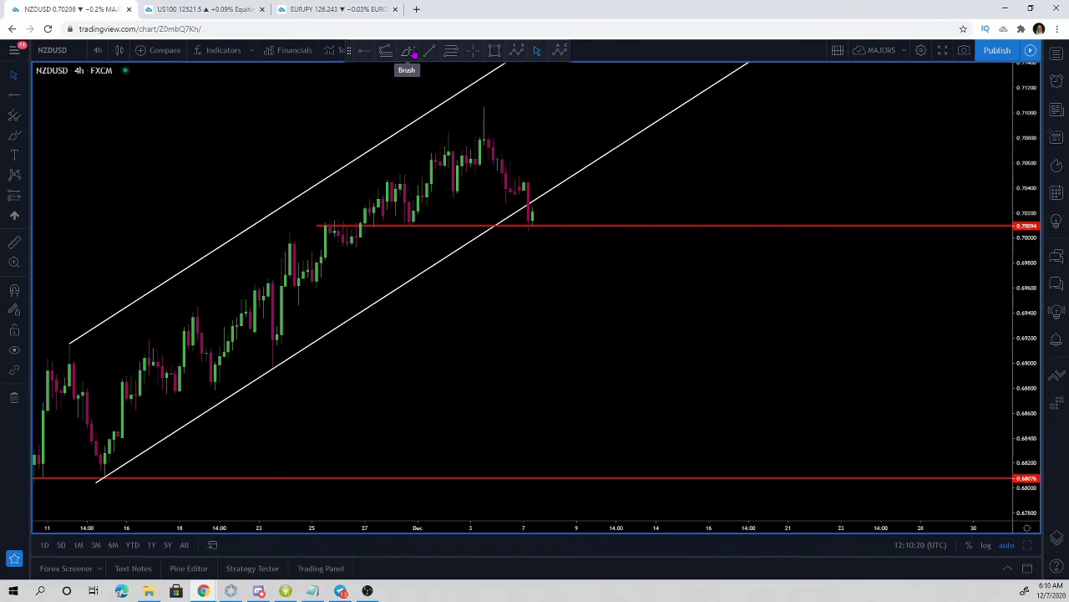
- Rescale the price axis, brush the fall from the December high toward 0.70094 once more, and delete that stroke
left_click(412, 53)
scroll(578, 215, "down", 3)
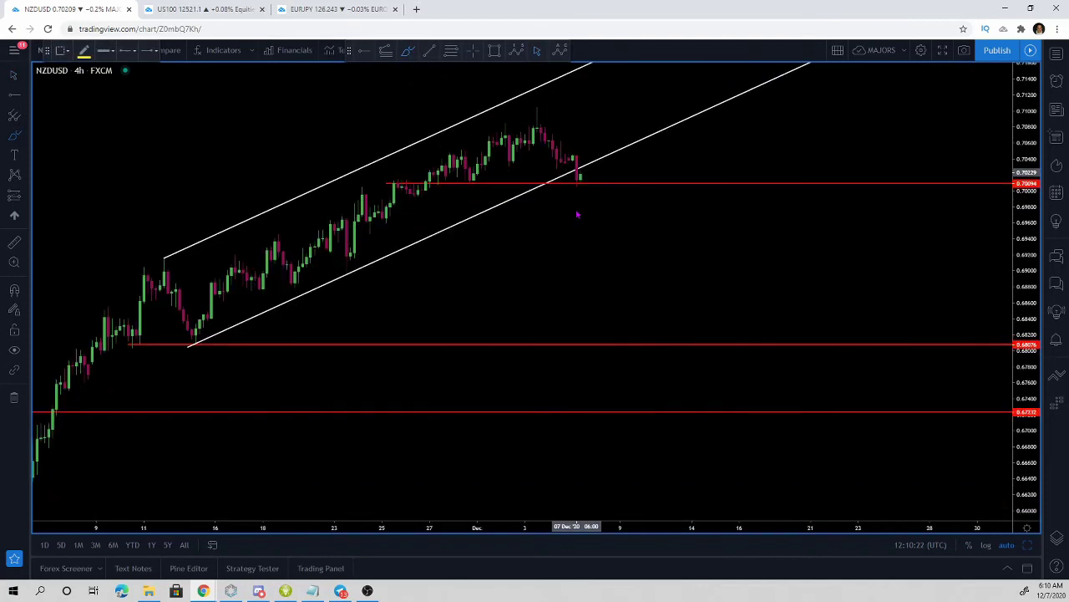
scroll(577, 215, "down", 1)
left_click_drag(1029, 218, 1026, 186)
key("Escape")
left_click_drag(884, 86, 790, 141)
left_click(409, 53)
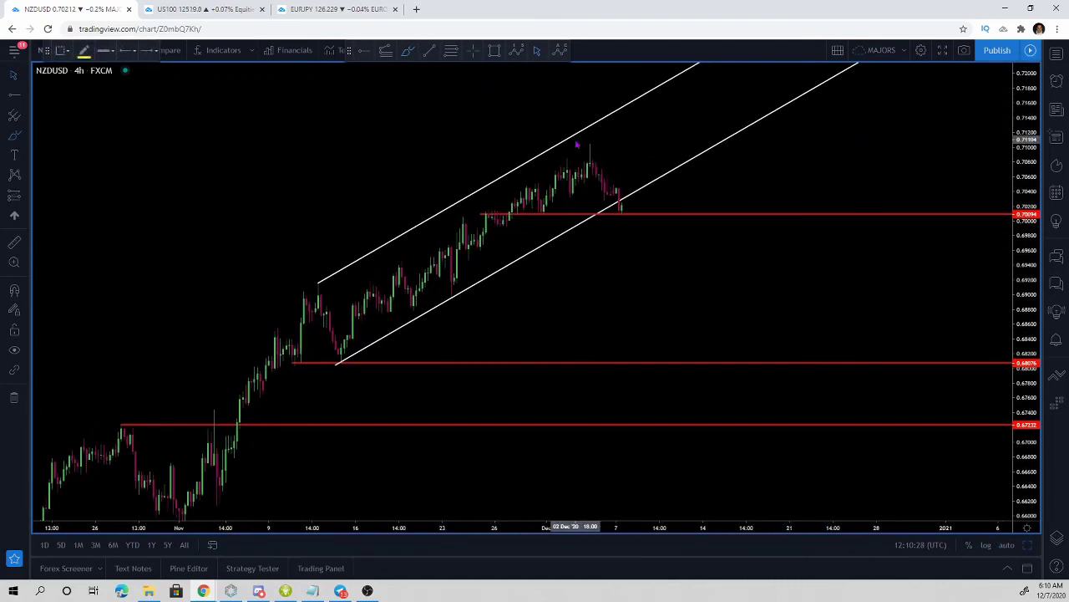
mouse_move(589, 142)
left_mouse_down()
mouse_move(591, 172)
mouse_move(620, 207)
mouse_move(610, 214)
left_mouse_up()
key("Delete")
- Sketch the overall uptrend from the early-November low to the channel's upper line with an arrowhead, and undo it
scroll(441, 341, "down", 2)
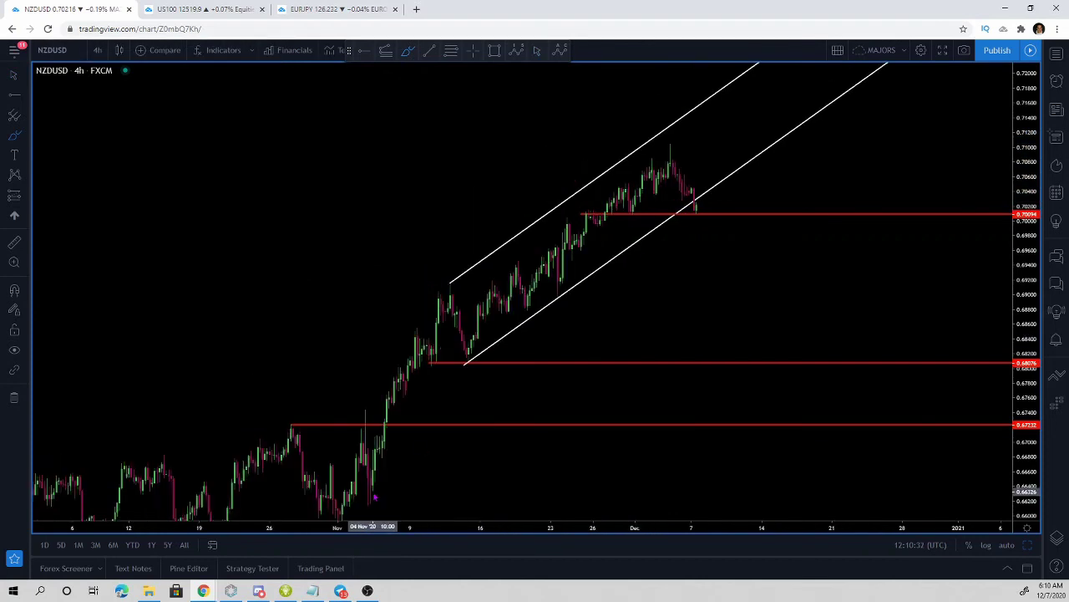
mouse_move(369, 487)
left_mouse_down()
mouse_move(495, 264)
mouse_move(595, 211)
mouse_move(743, 84)
mouse_move(763, 122)
left_mouse_up()
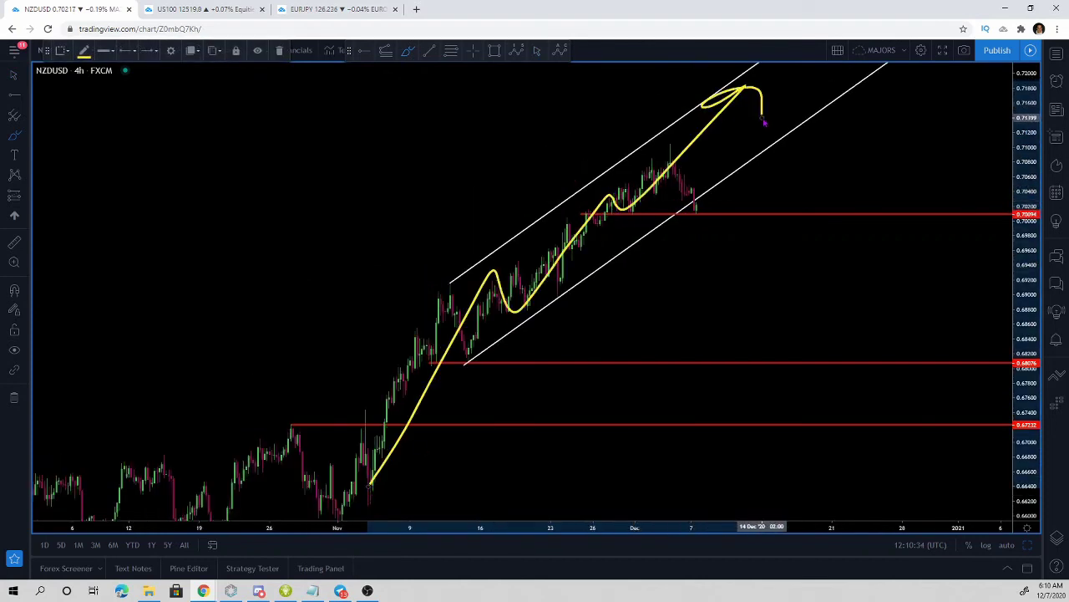
key("ctrl+z")
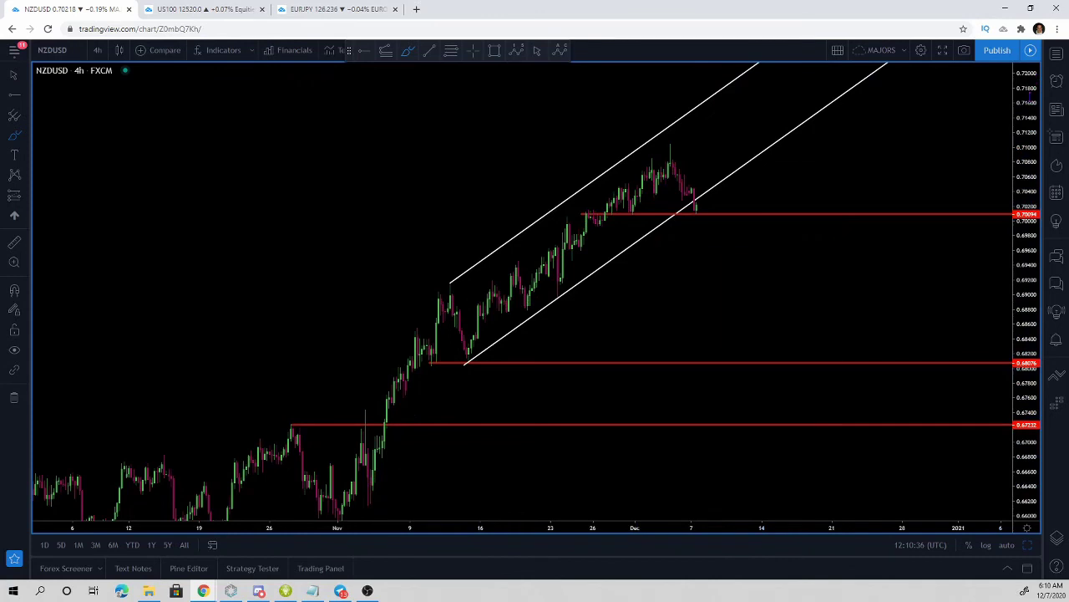
- Overlay the DXY U.S. Dollar Currency Index on the main NZDUSD chart for comparison
left_click_drag(917, 192, 888, 138)
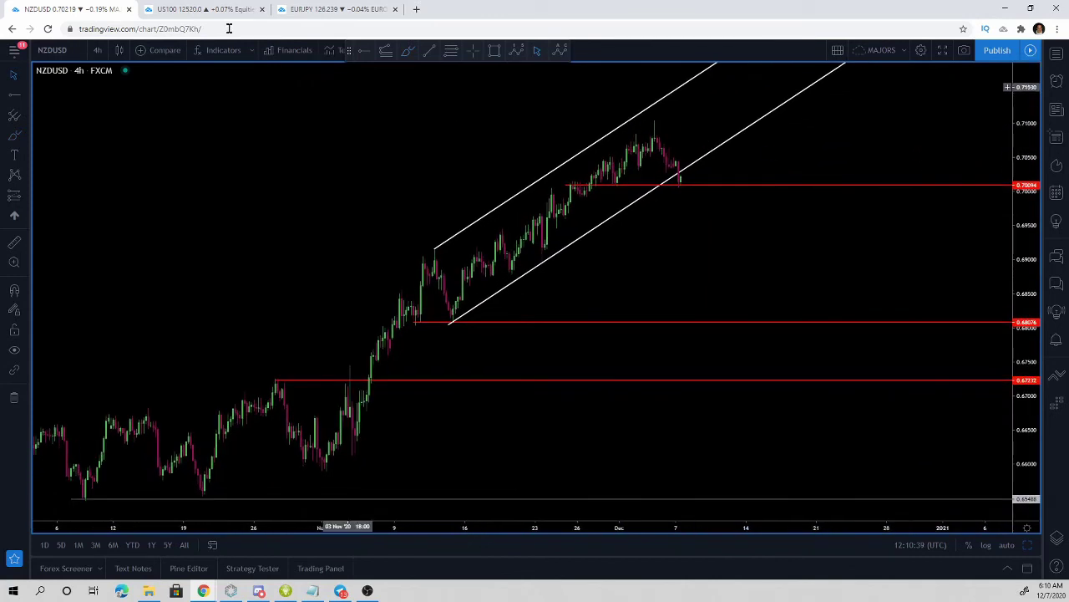
left_click(159, 50)
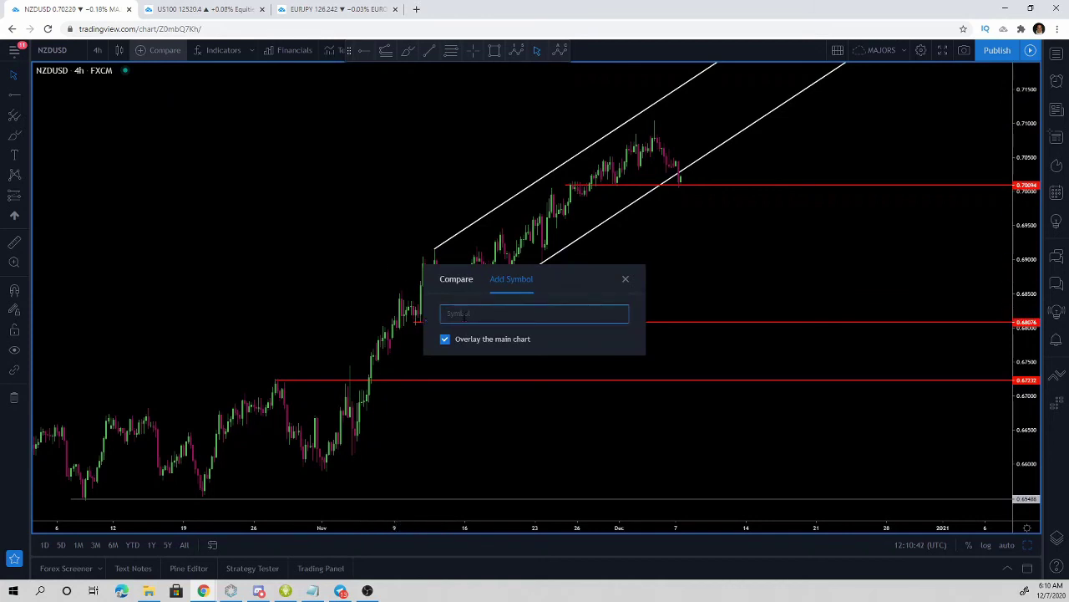
type("DXY")
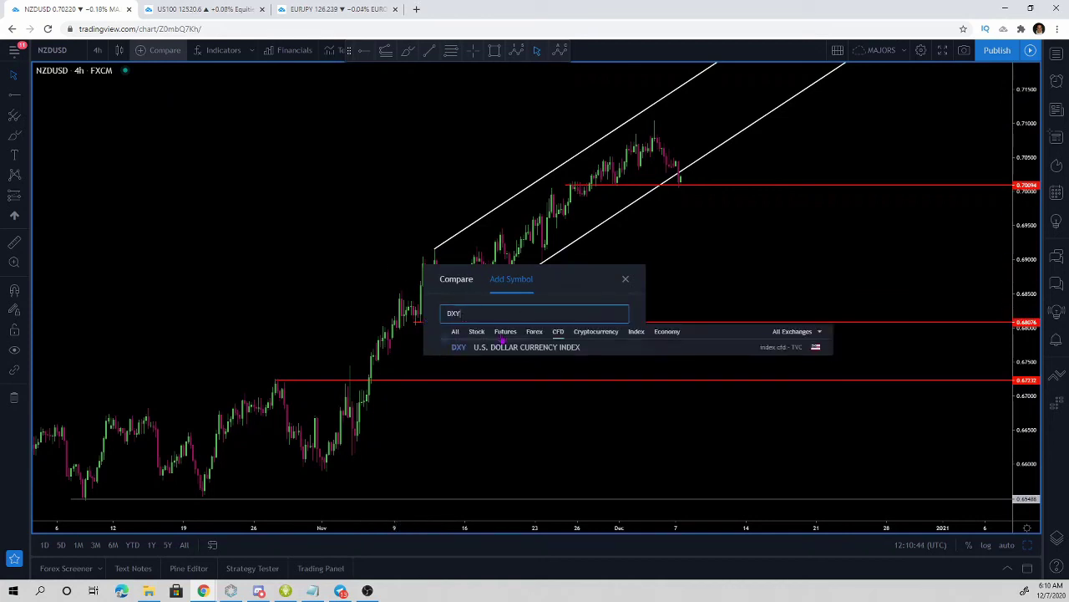
left_click(535, 347)
left_click(625, 279)
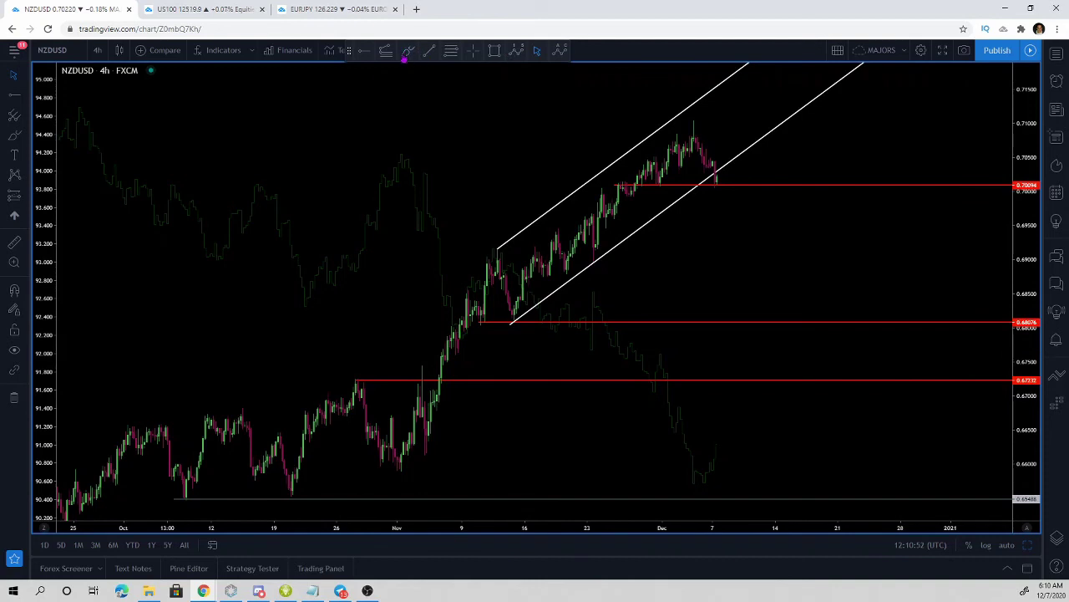
- Trace DXY's decline from late September to early December with the brush, undo the sketch, and remove the DXY overlay
left_click(408, 52)
mouse_move(89, 115)
left_mouse_down()
mouse_move(220, 281)
mouse_move(444, 224)
mouse_move(694, 387)
left_mouse_up()
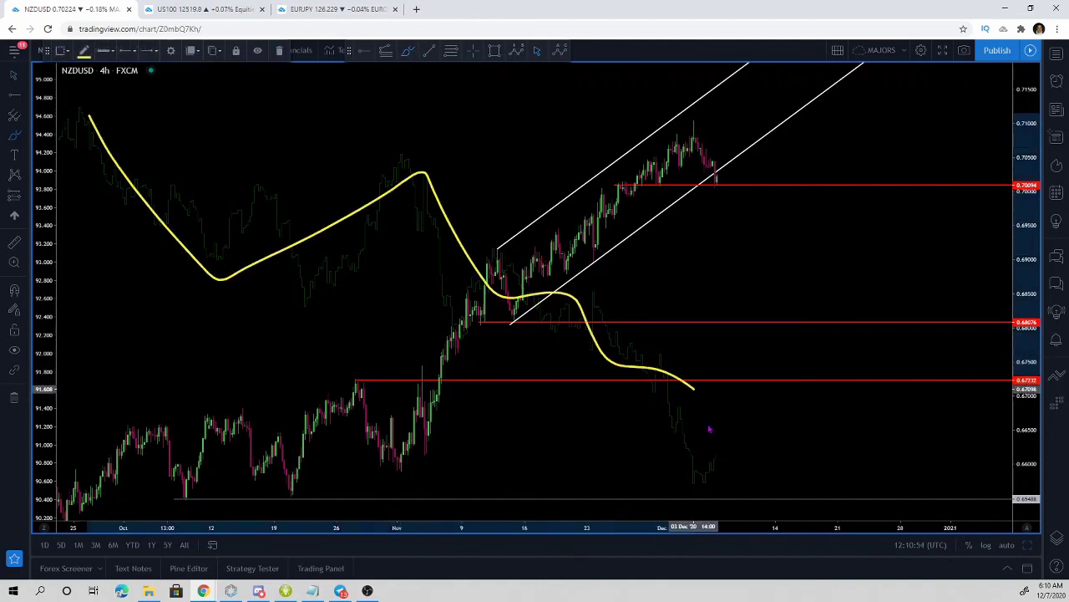
mouse_move(709, 430)
left_mouse_down()
mouse_move(711, 461)
mouse_move(734, 443)
left_mouse_up()
key("ctrl+z")
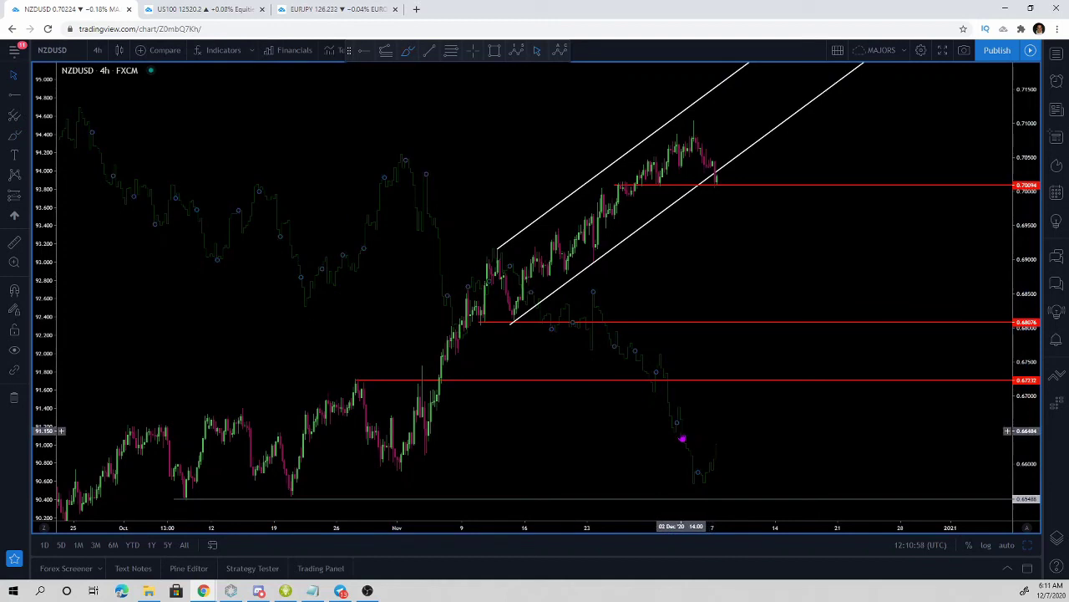
key("Delete")
- Brush a stepped fall from the December high to an arrowhead at 0.68076, mark the latest candles near 0.70094, and delete both sketches
scroll(800, 197, "up", 3)
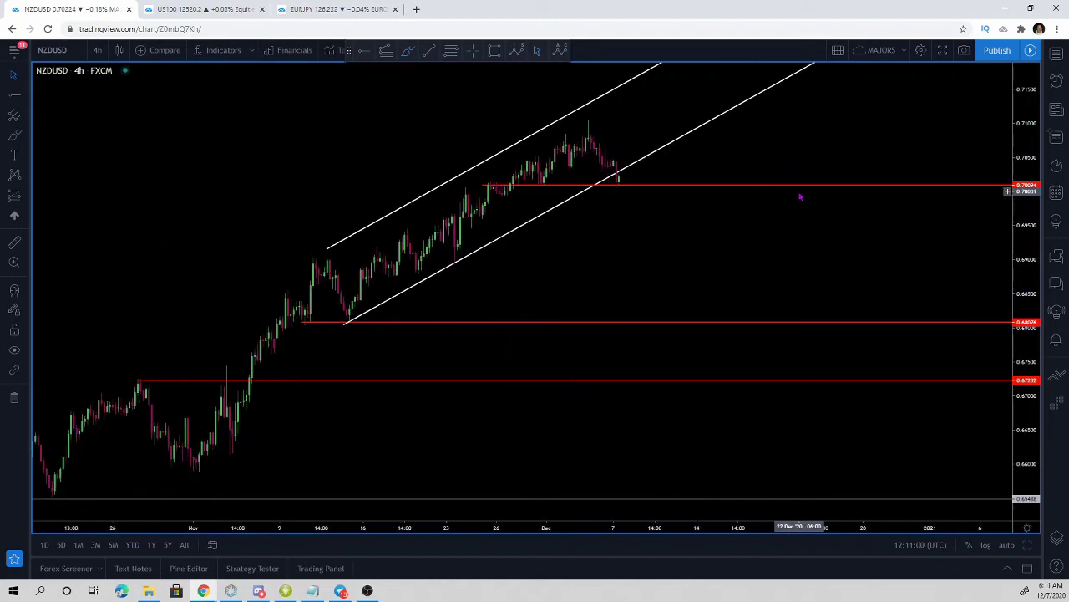
scroll(800, 197, "down", 1)
scroll(801, 197, "up", 1)
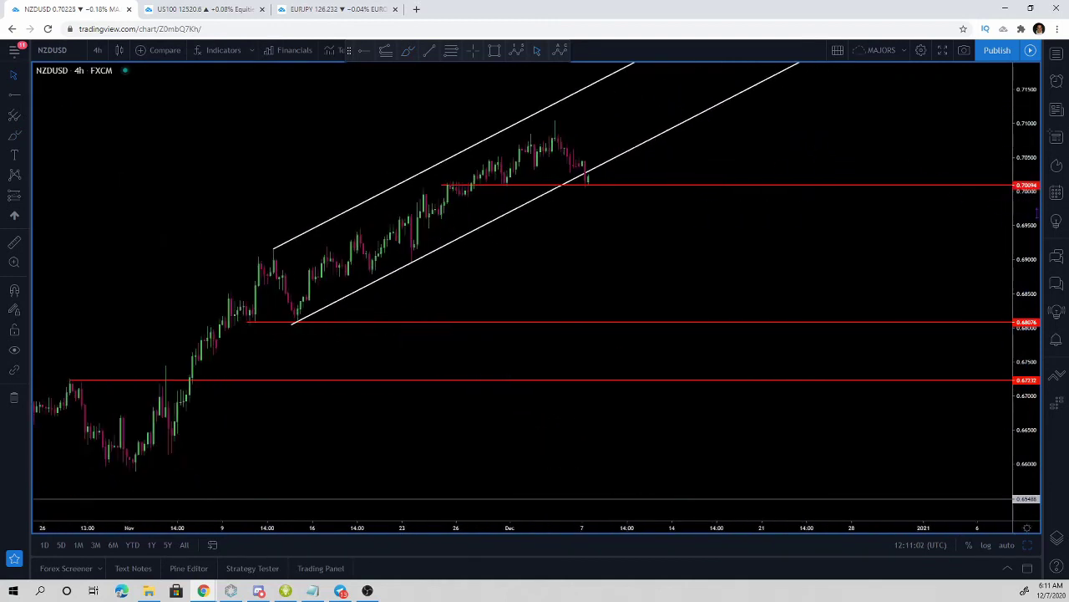
left_click_drag(1009, 195, 1026, 178)
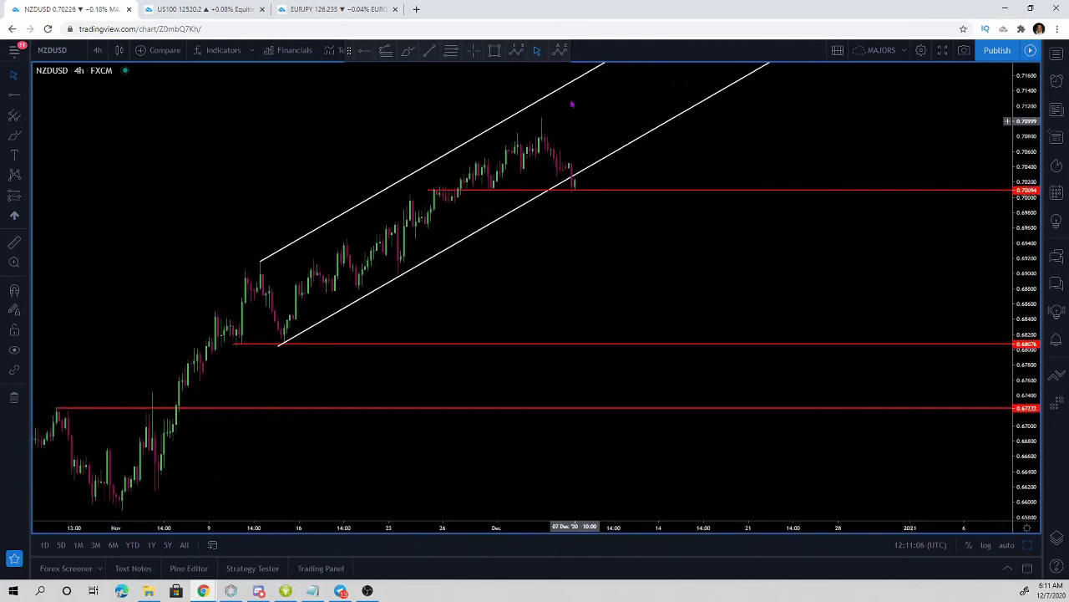
left_click(410, 54)
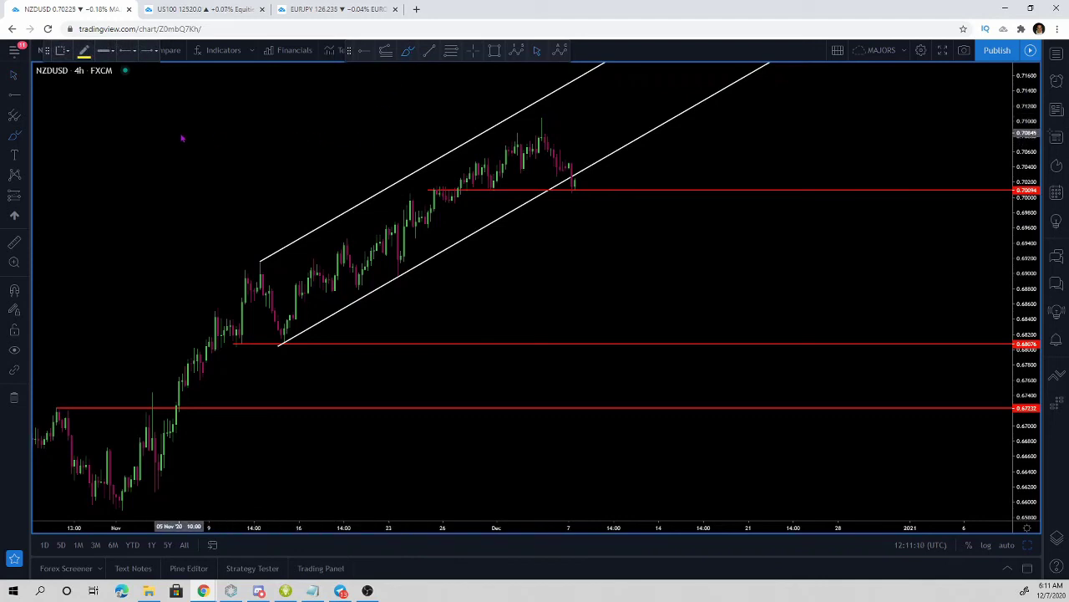
mouse_move(541, 134)
left_mouse_down()
mouse_move(574, 201)
mouse_move(590, 292)
mouse_move(692, 353)
mouse_move(710, 356)
mouse_move(714, 337)
left_mouse_up()
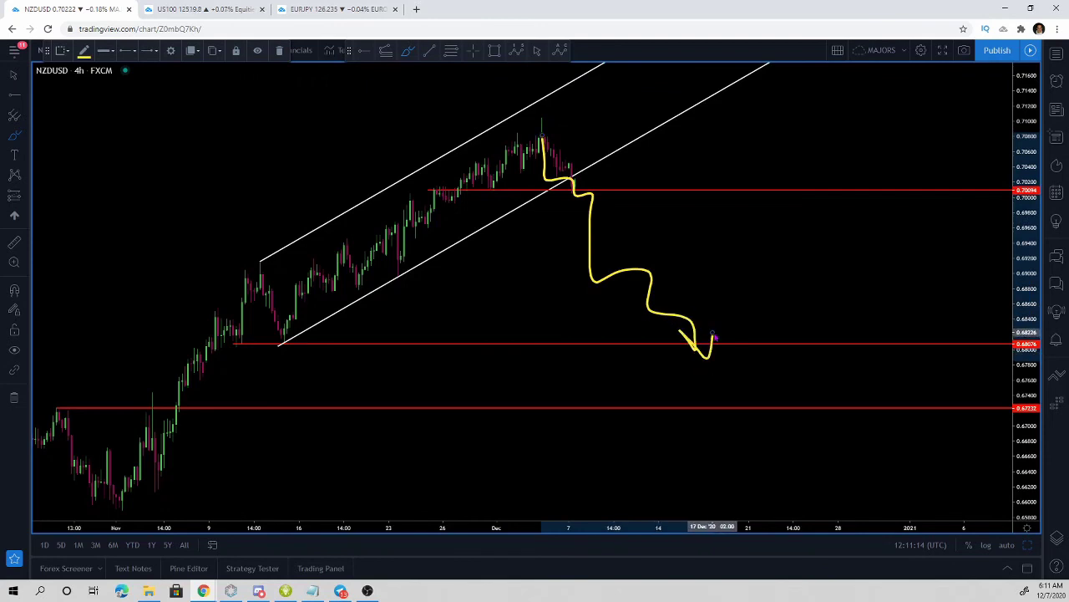
key("Delete")
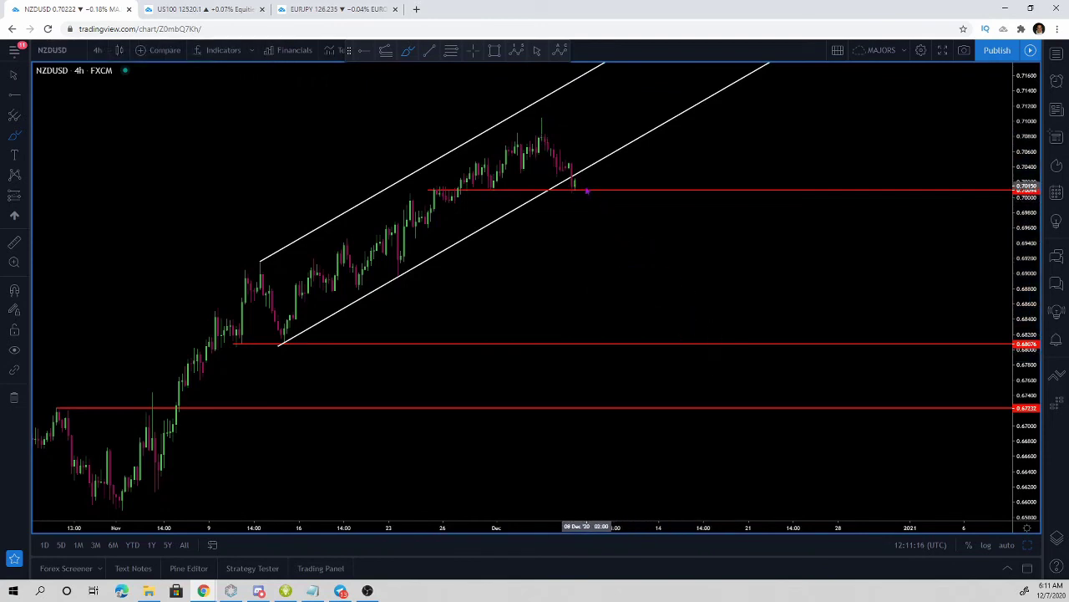
left_click_drag(571, 177, 562, 190)
key("Delete")
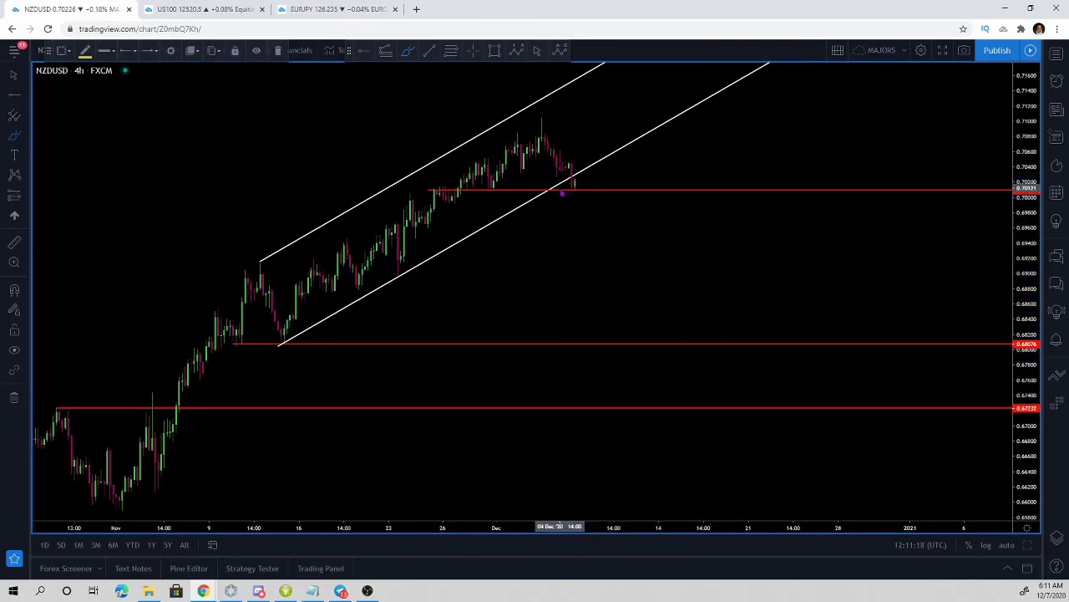
- Draw a non-extended trend line along the pullback's highs from about 0.7114 to 0.6996, using the DASH - WHITE template
left_click(428, 53)
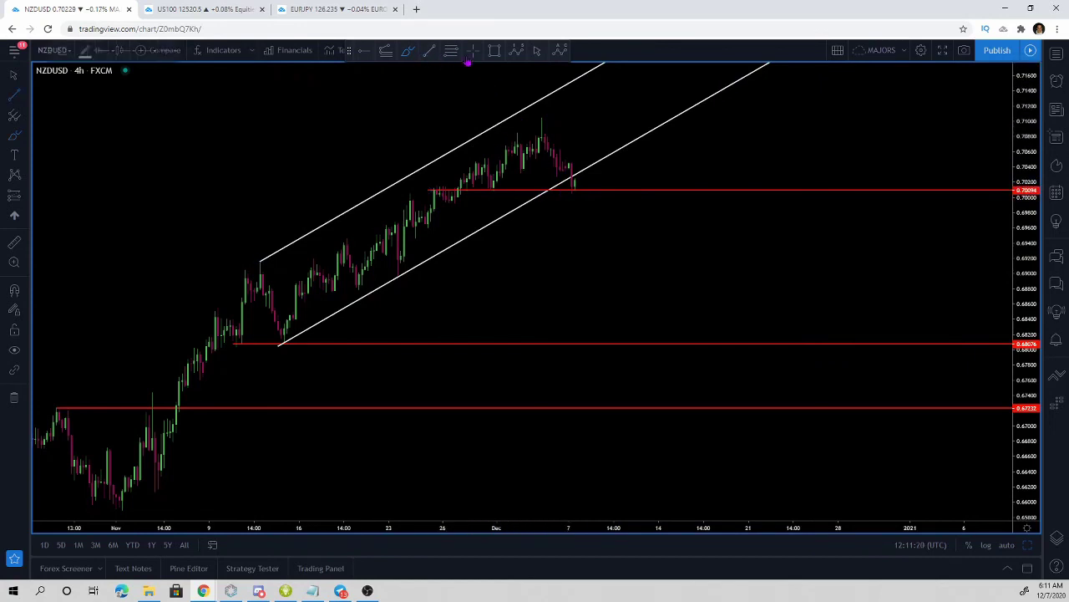
mouse_move(541, 117)
left_mouse_down()
mouse_move(583, 202)
mouse_move(599, 202)
left_mouse_up()
double_click(599, 203)
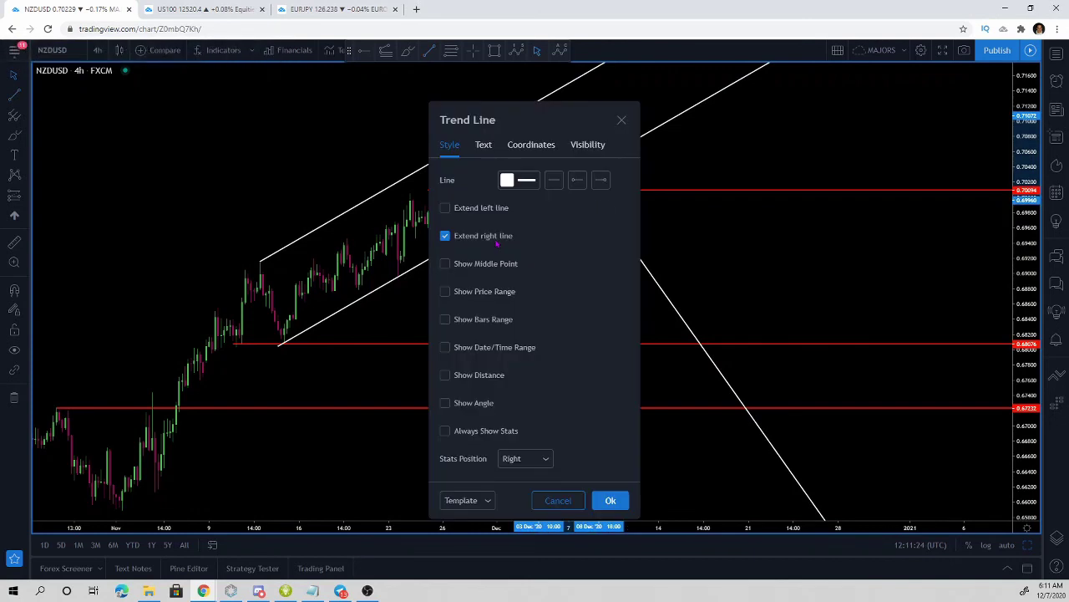
left_click(478, 237)
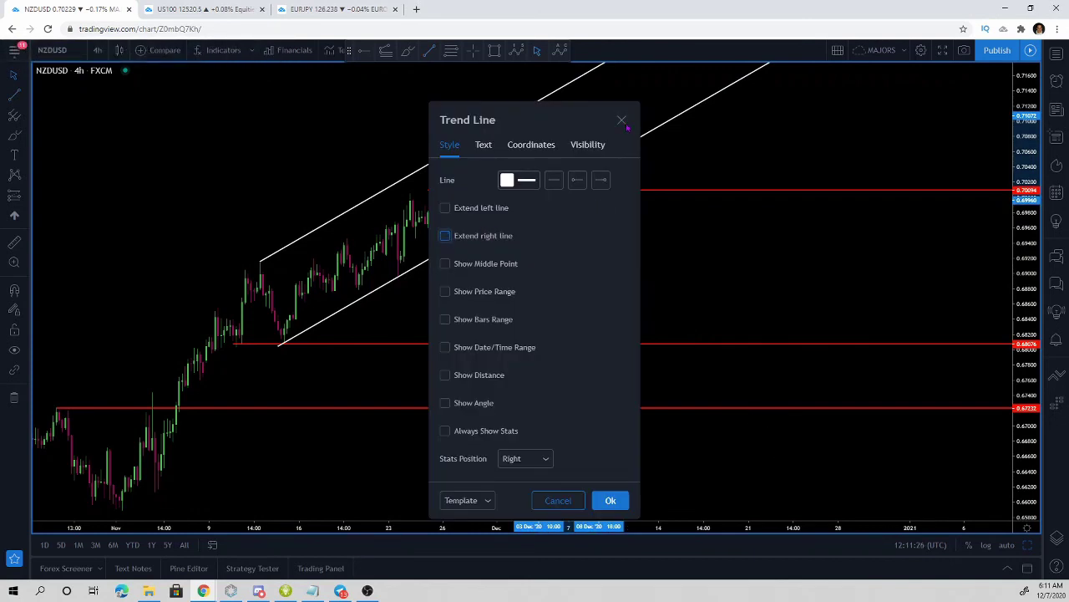
left_click(490, 502)
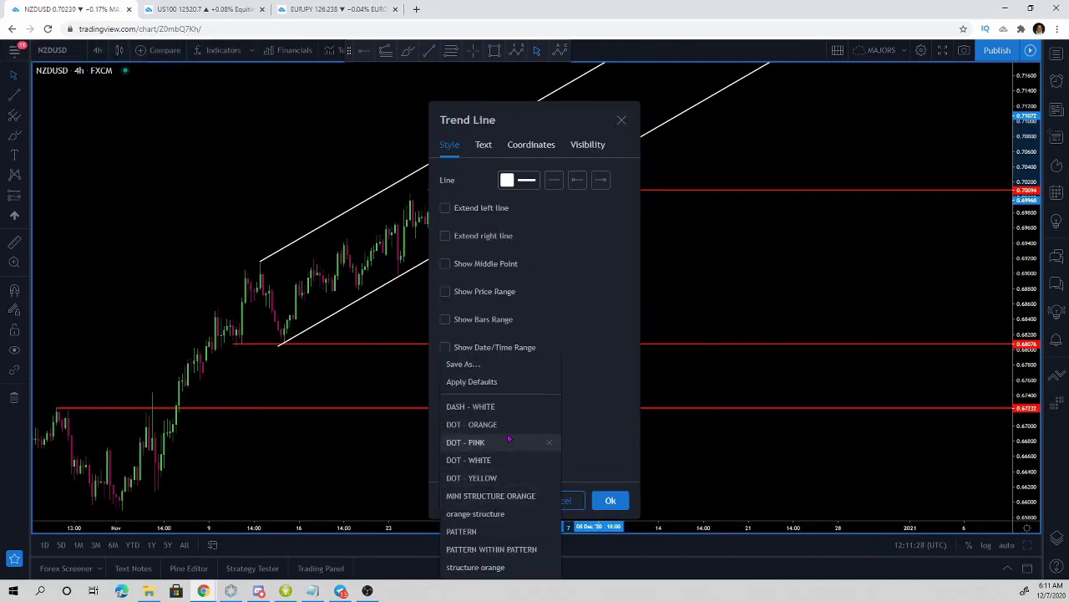
left_click(484, 407)
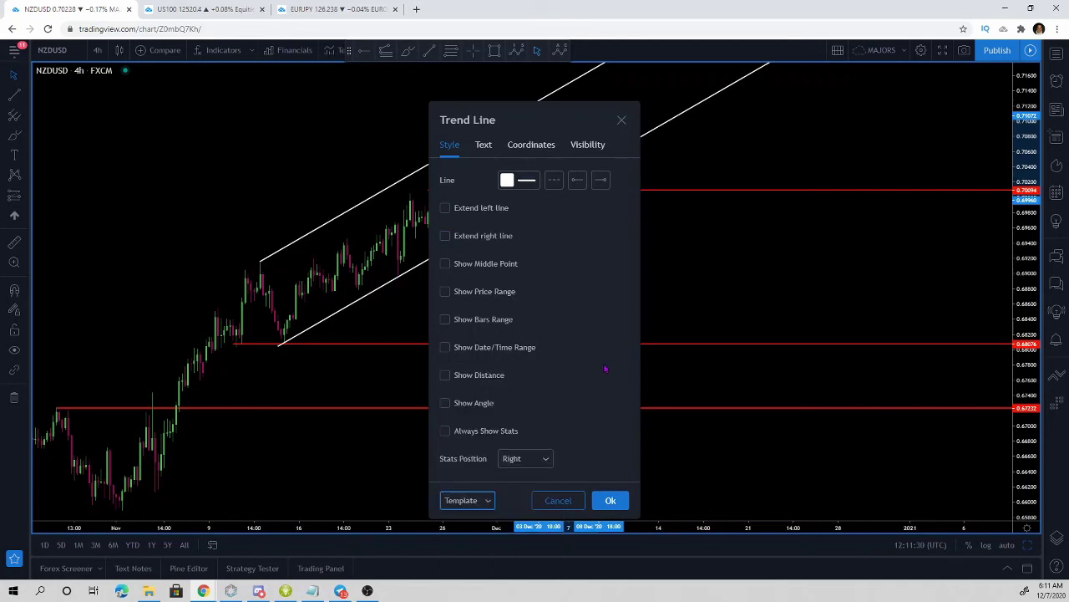
left_click(607, 499)
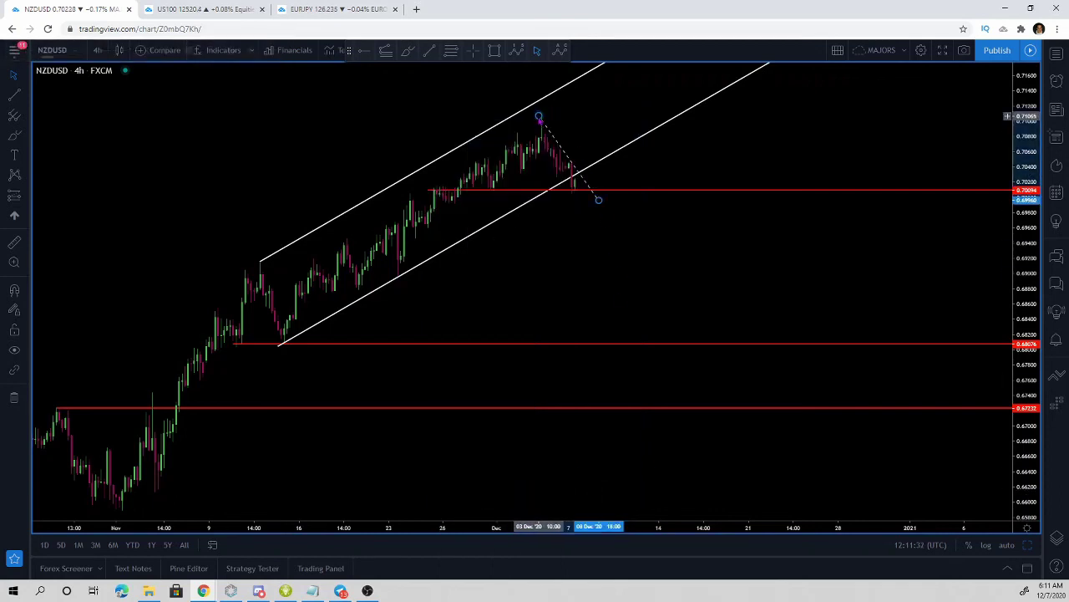
left_click_drag(539, 116, 536, 110)
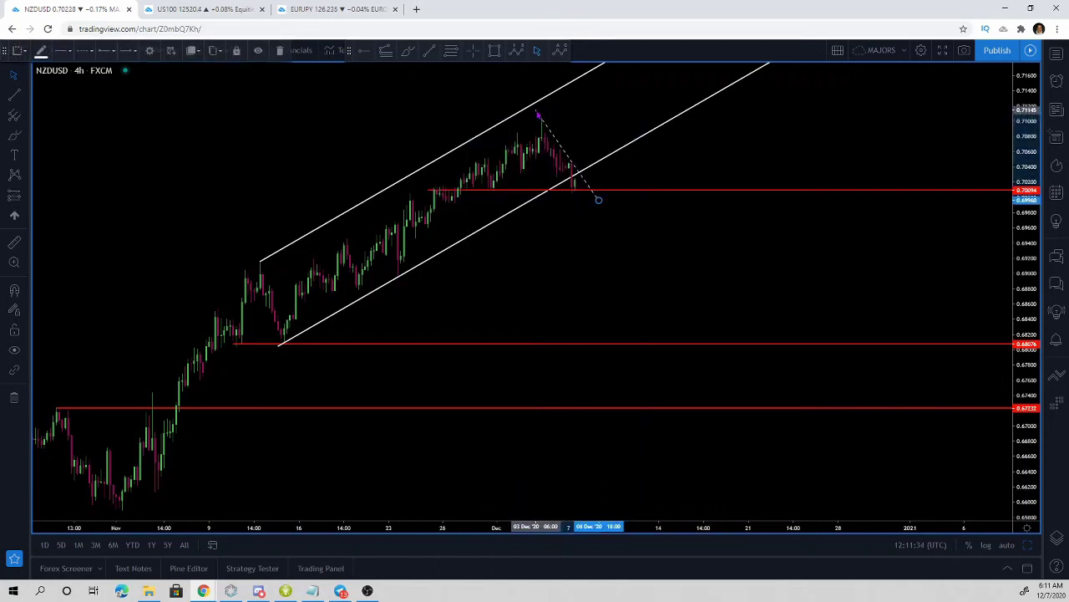
- Draw a second dashed trend line beneath the December pullback, from about 0.7054 on 3 December to just below 0.70094
left_click(431, 53)
left_click(533, 157)
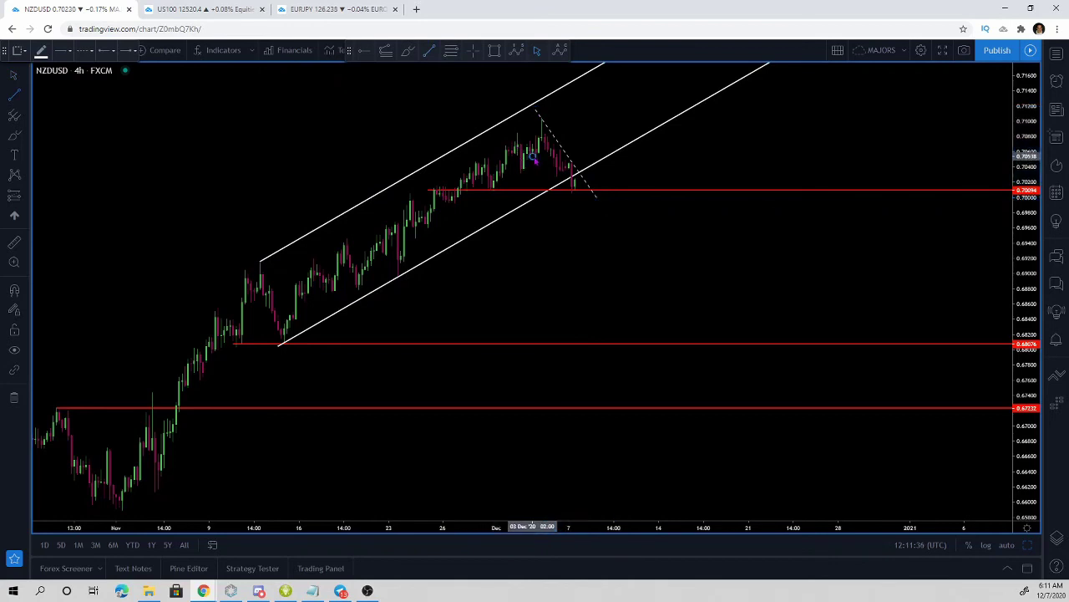
left_click(580, 203)
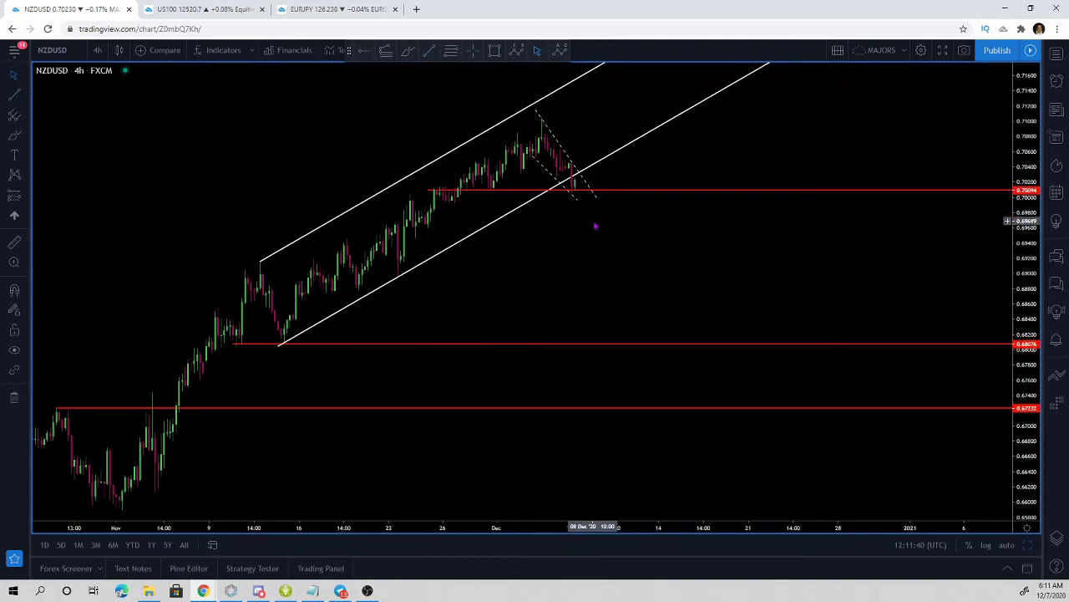
- Brush a projected break below 0.70094, a retest of that level and a stepped fall to 0.68076, and undo the sketch
scroll(594, 225, "down", 1)
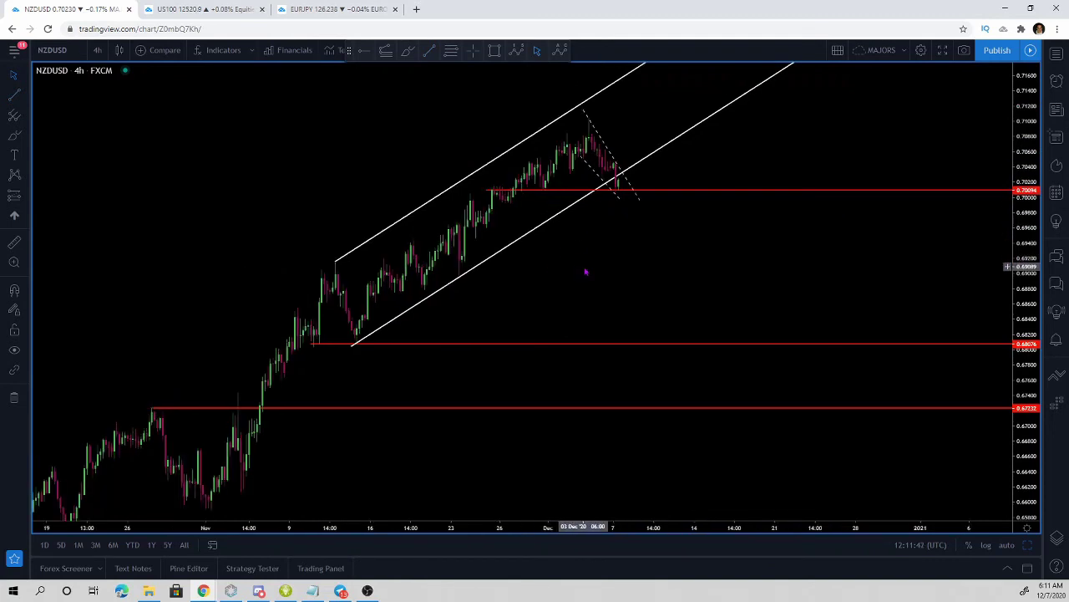
left_click(408, 50)
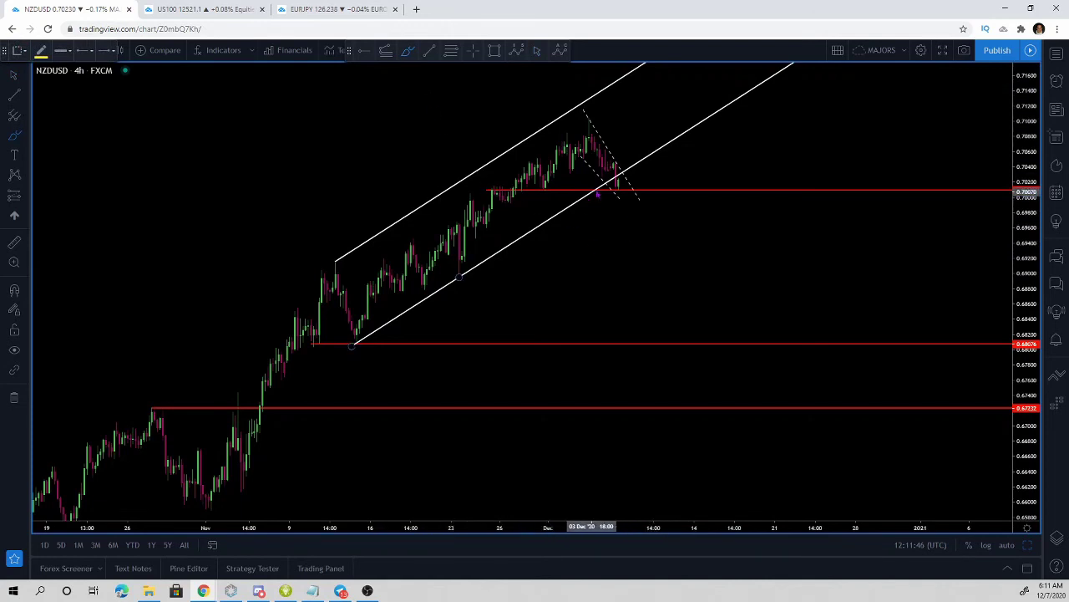
left_click_drag(612, 165, 632, 226)
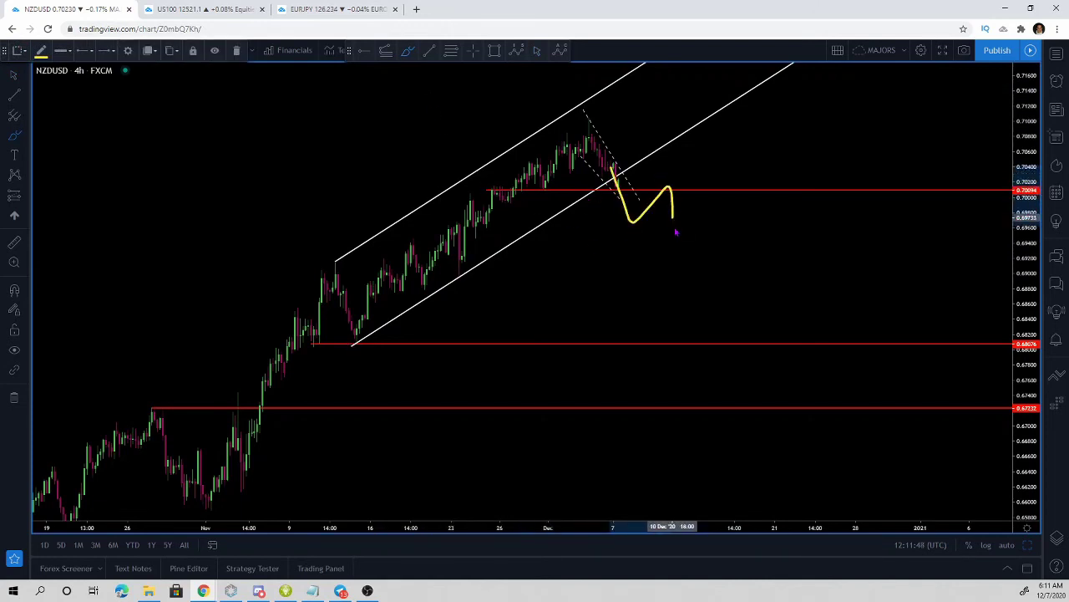
mouse_move(676, 232)
left_mouse_down()
mouse_move(769, 298)
mouse_move(768, 341)
mouse_move(780, 341)
left_mouse_up()
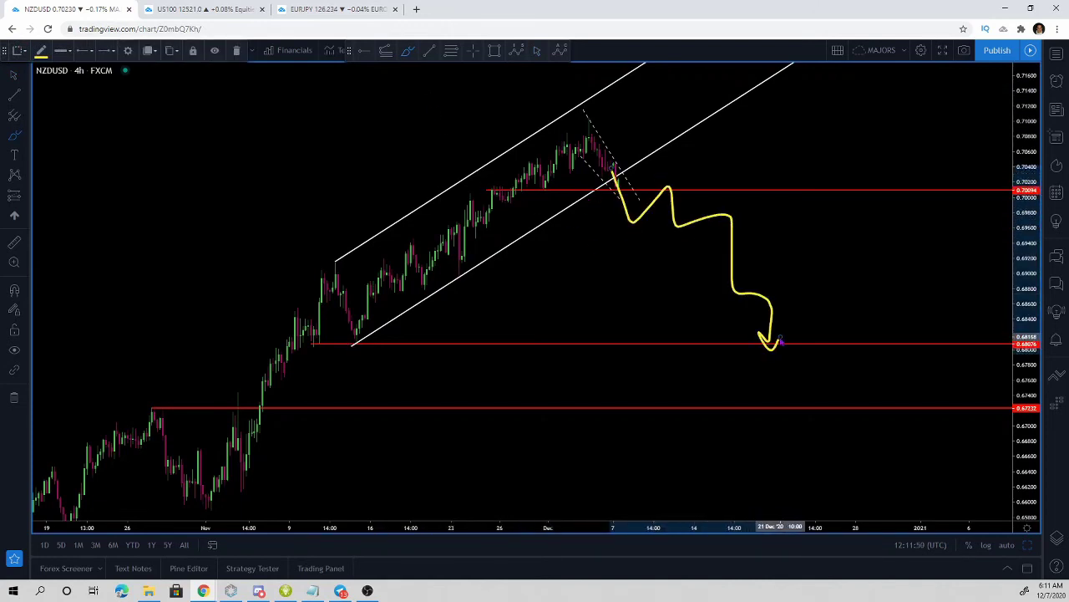
key("ctrl+z")
- Measure the price distance from just below 0.70094 down toward the 0.68076 level, and clear the measurement
scroll(781, 342, "down", 3)
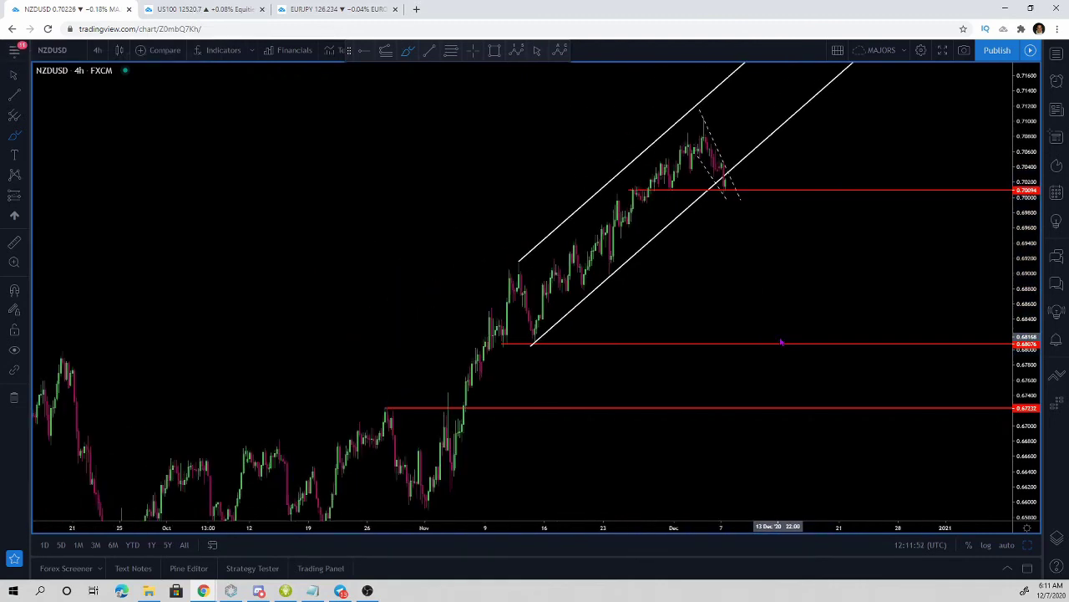
scroll(781, 342, "up", 2)
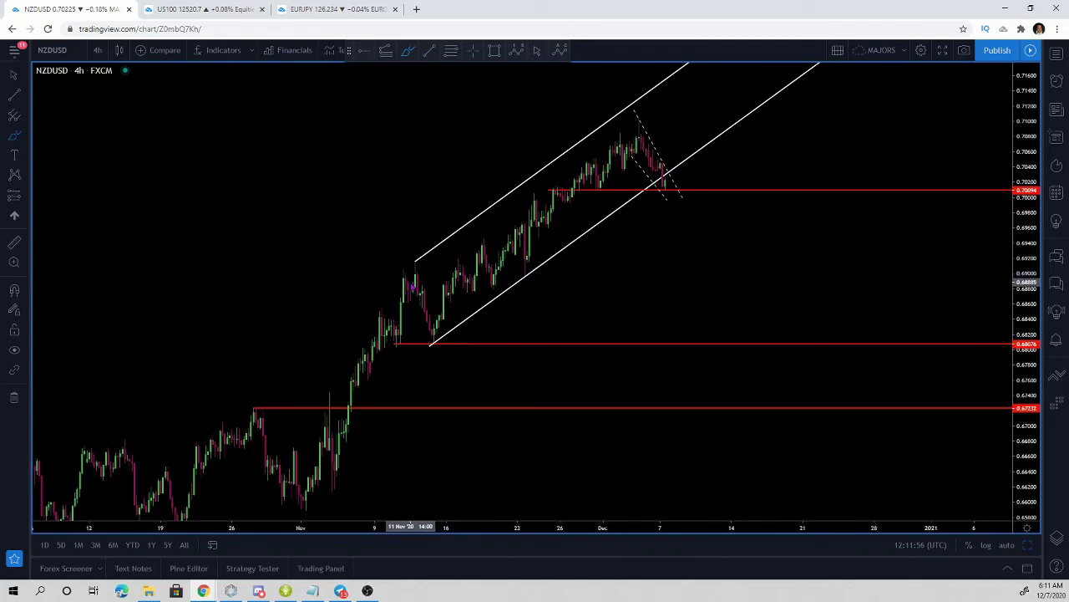
left_click(638, 296)
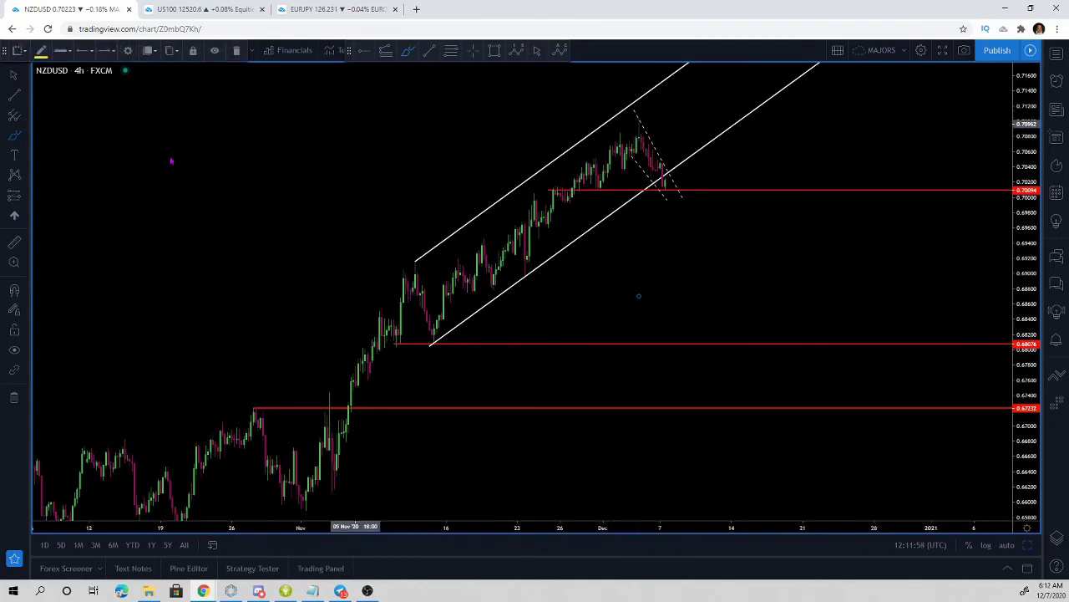
left_click(15, 241)
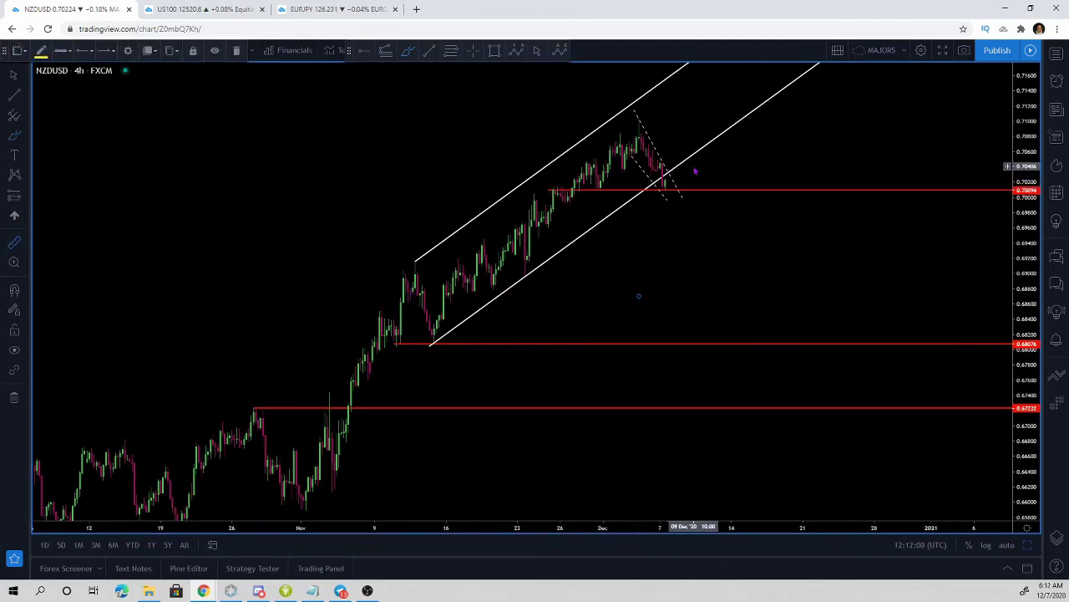
left_click(697, 191)
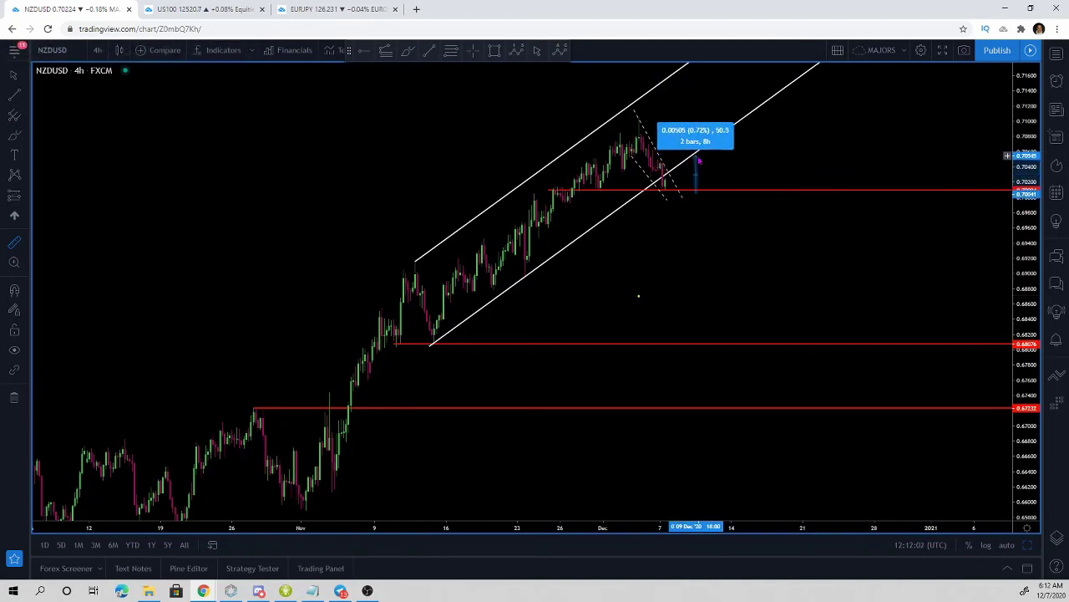
left_click(693, 321)
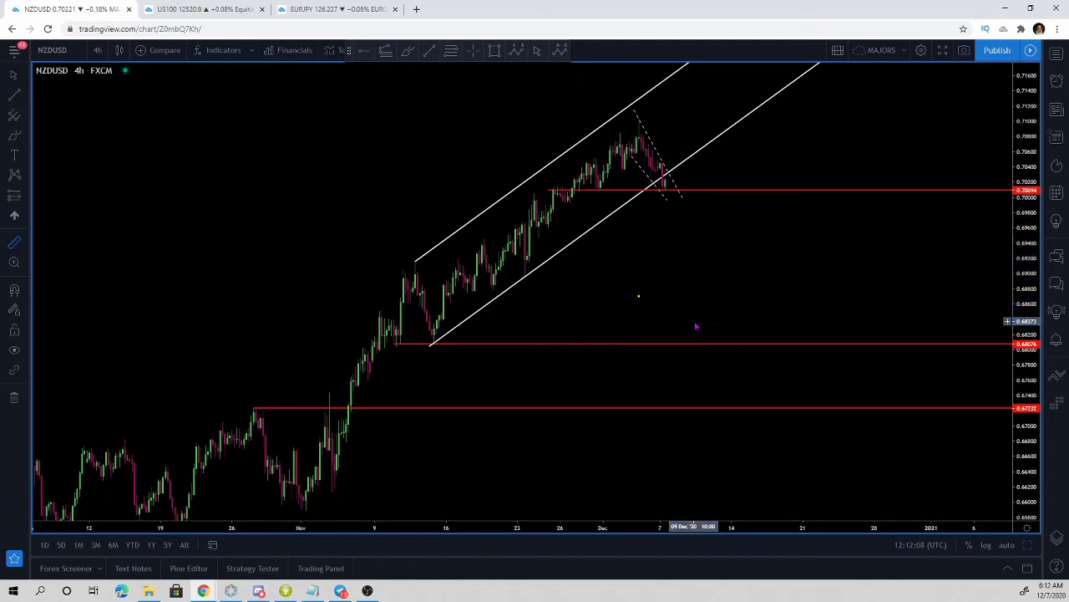
- Remove the stray brush dot in the empty area below the ascending channel
left_click(639, 298)
left_click(638, 296)
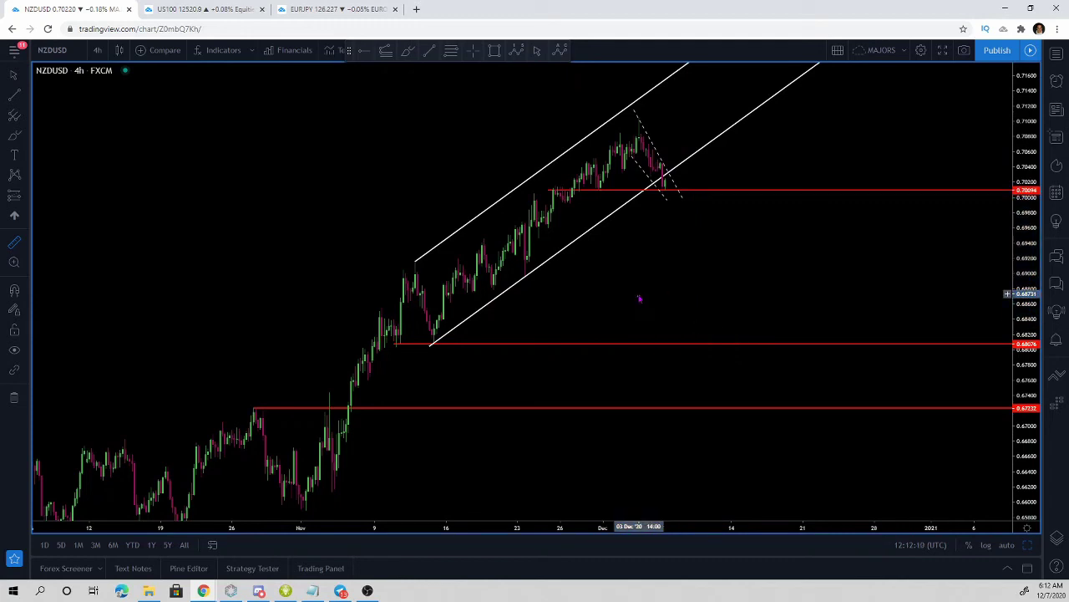
left_click(639, 296)
key("Escape")
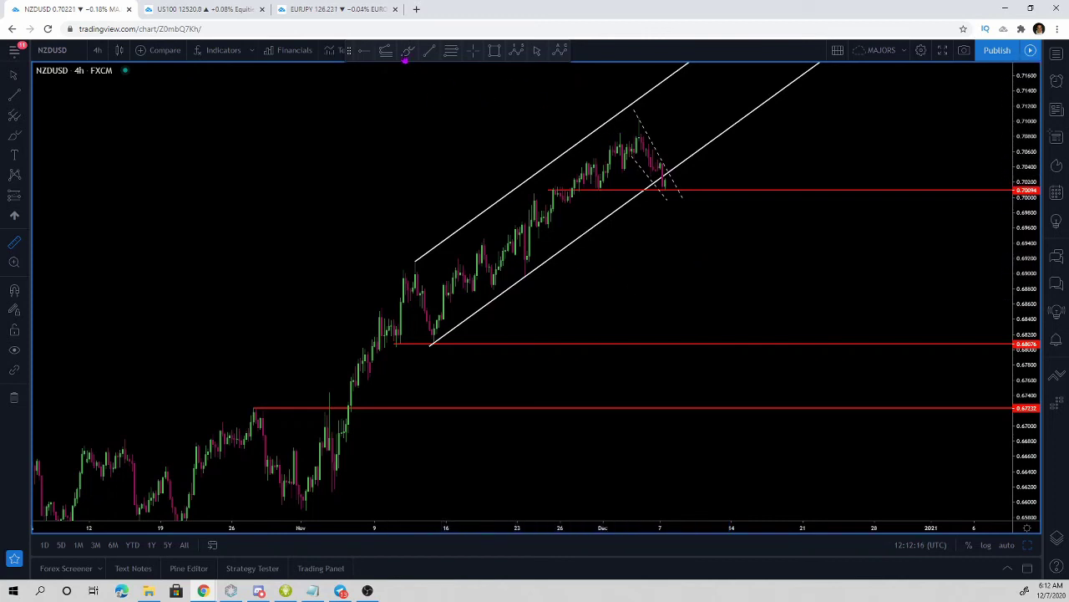
- Brush a projected path from the December high to about 0.7112 on 11 December, and undo it
left_click(408, 50)
mouse_move(640, 123)
left_mouse_down()
mouse_move(665, 183)
mouse_move(696, 101)
mouse_move(728, 116)
left_mouse_up()
key("ctrl+z")
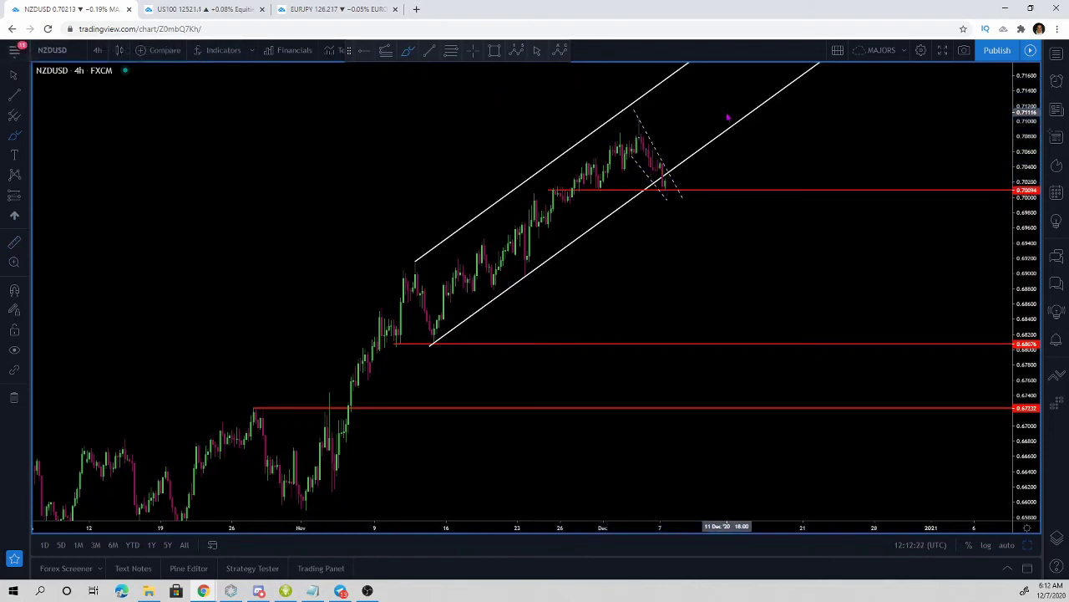
- Brush a mark across the December pullback candles inside the dashed channel, and undo it
mouse_move(663, 164)
left_mouse_down()
mouse_move(649, 195)
mouse_move(642, 172)
left_mouse_up()
key("ctrl+z")
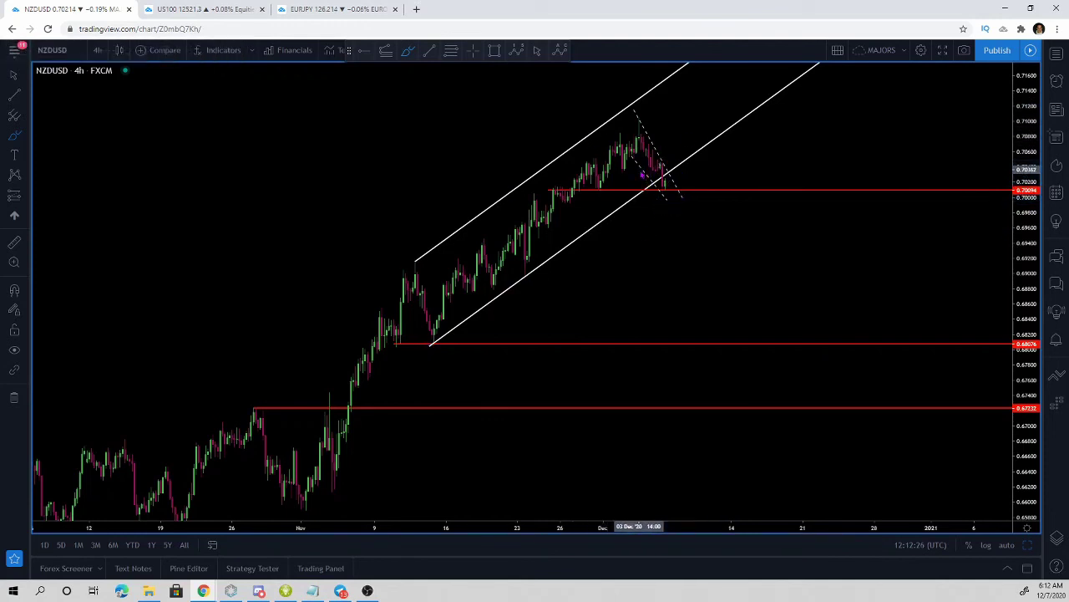
- Brush marks around the August to October price range beneath the ascending channel, and remove each one
scroll(267, 189, "down", 1)
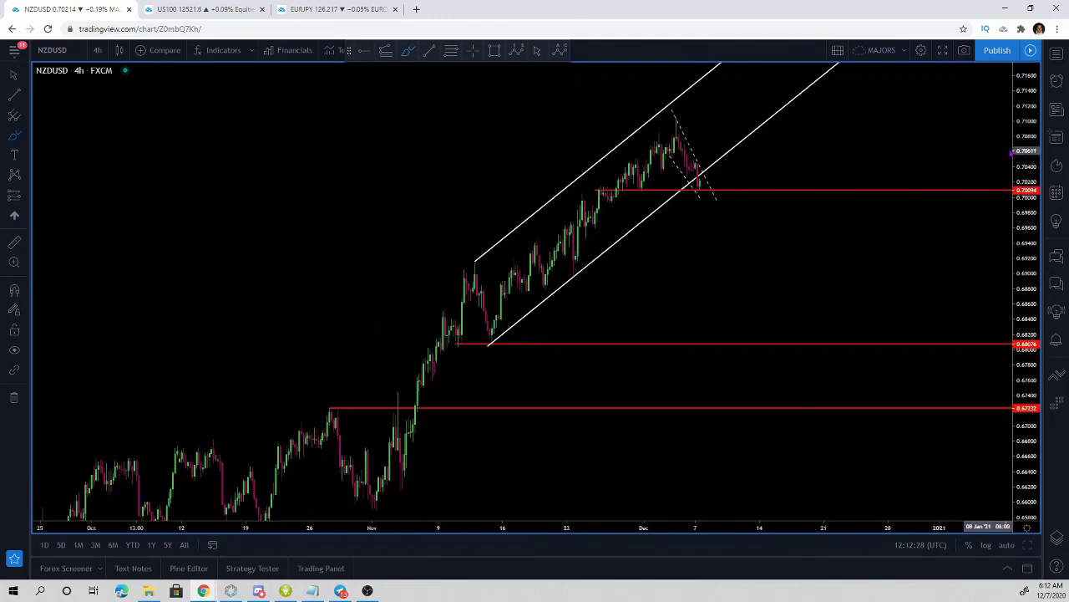
left_click_drag(1028, 152, 1038, 194)
scroll(513, 182, "down", 2)
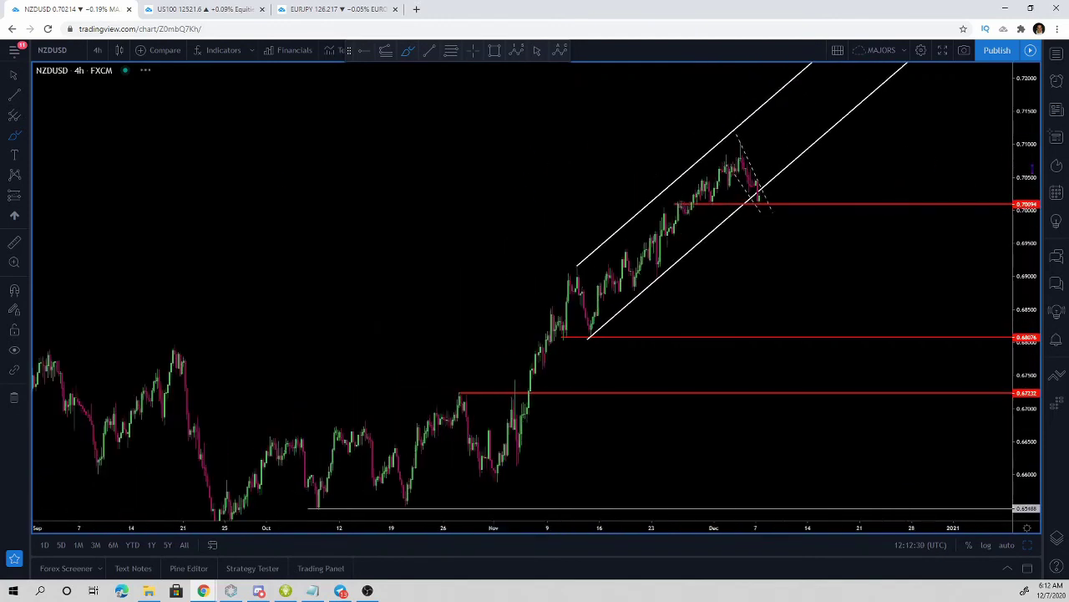
scroll(931, 382, "down", 4)
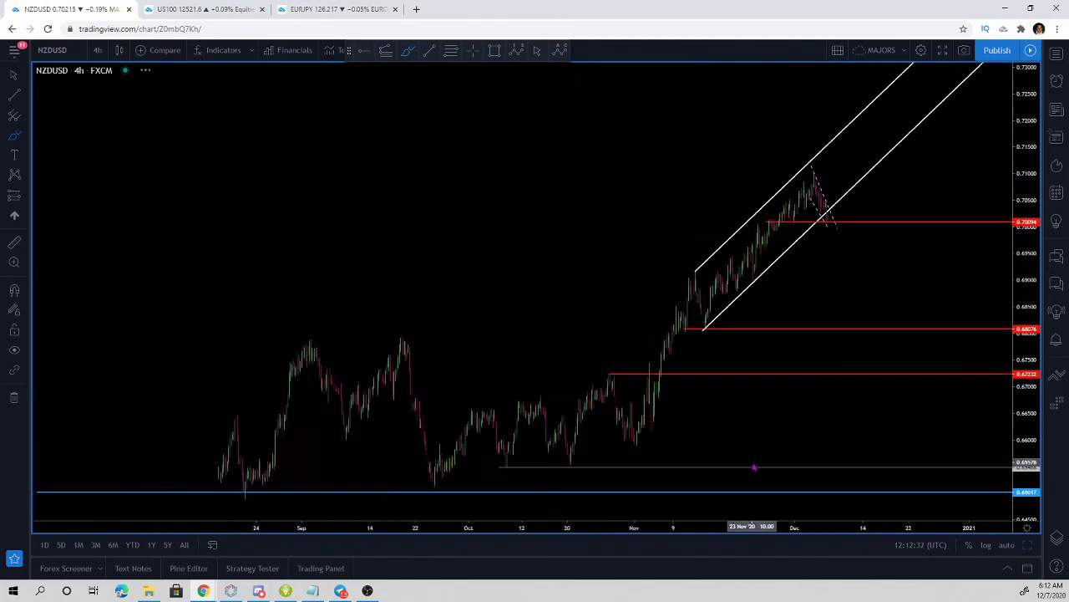
scroll(501, 384, "down", 3)
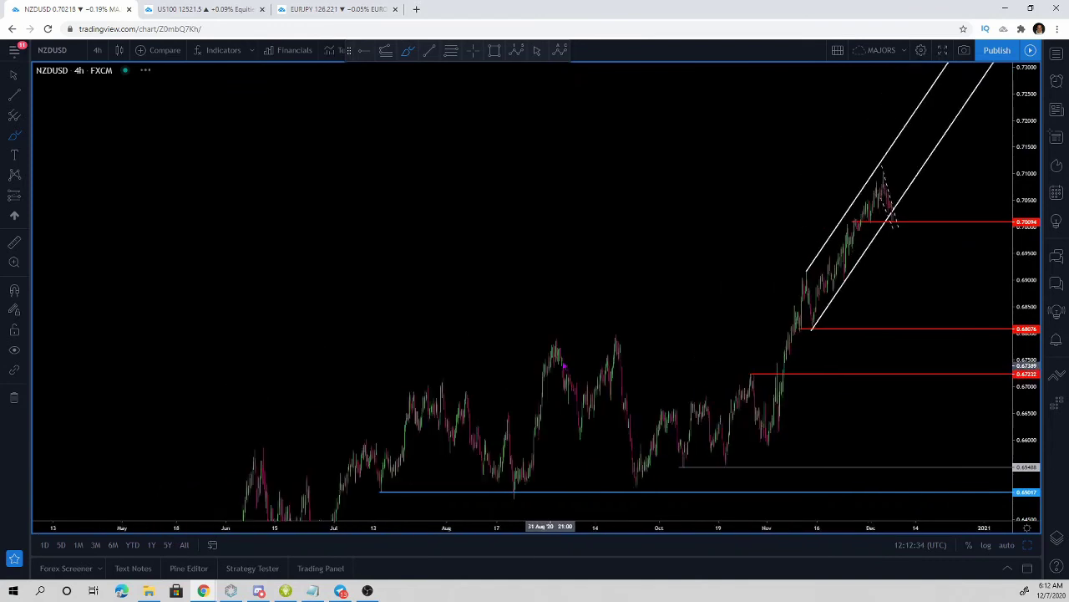
left_click_drag(707, 271, 581, 227)
key("Delete")
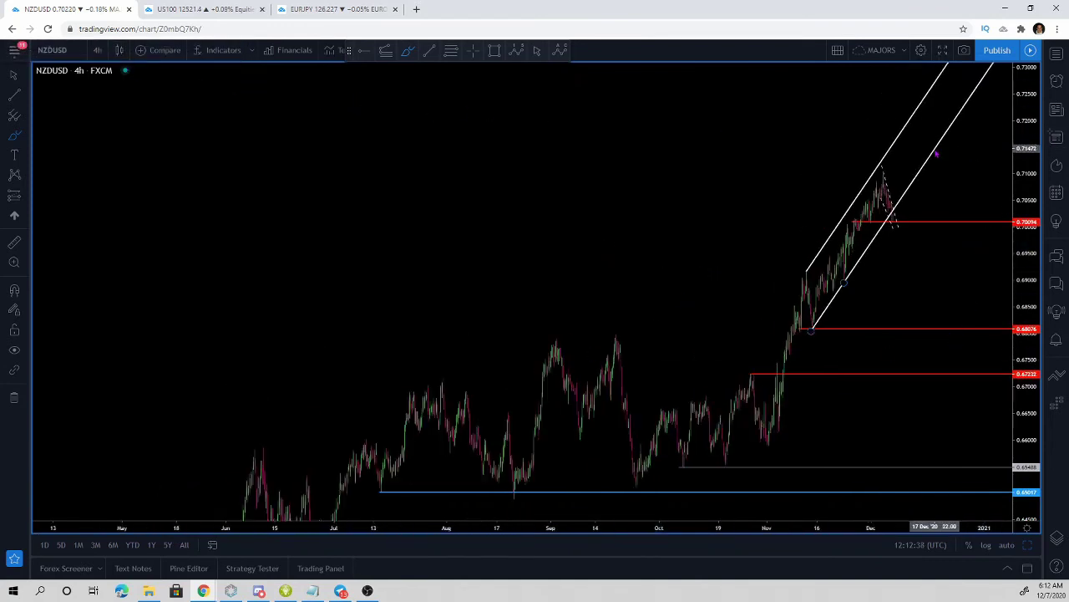
left_click_drag(1019, 97, 1024, 227)
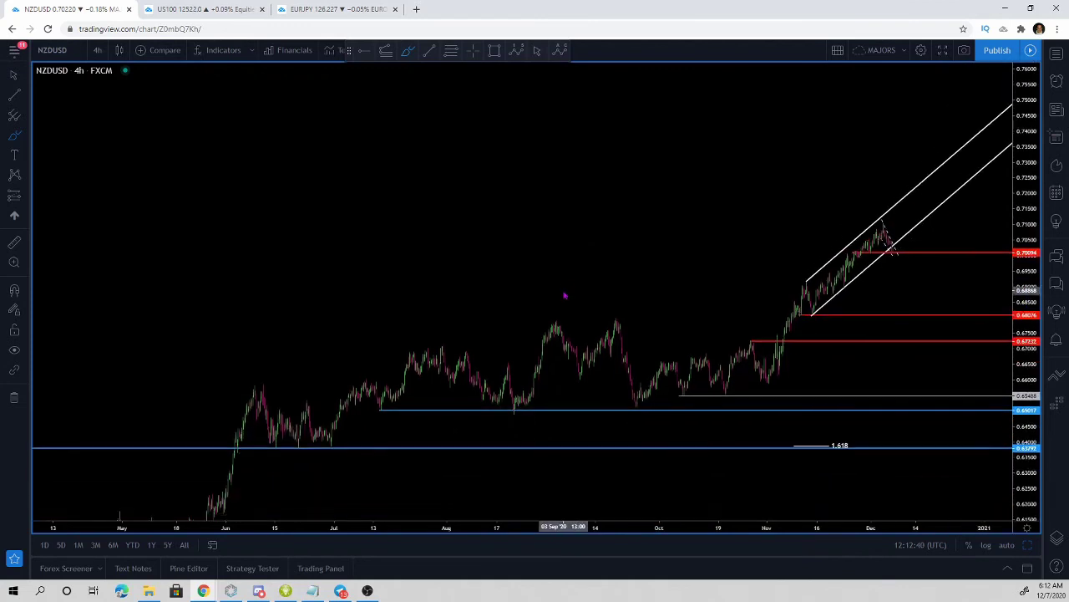
left_click_drag(561, 288, 483, 183)
key("ctrl+z")
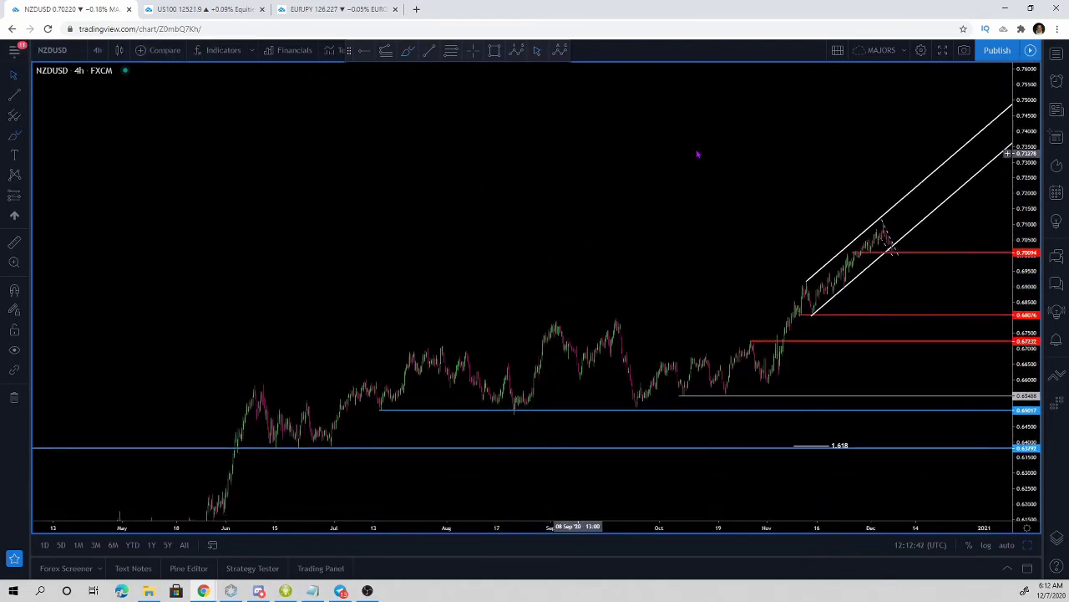
- Measure the rally from the March 2020 low up to the December high at the ascending channel's upper line, and clear the measurement
left_click_drag(1028, 141, 1024, 237)
left_click_drag(607, 176, 579, 97)
scroll(579, 98, "down", 5)
scroll(579, 97, "down", 1)
left_click_drag(798, 413, 674, 352)
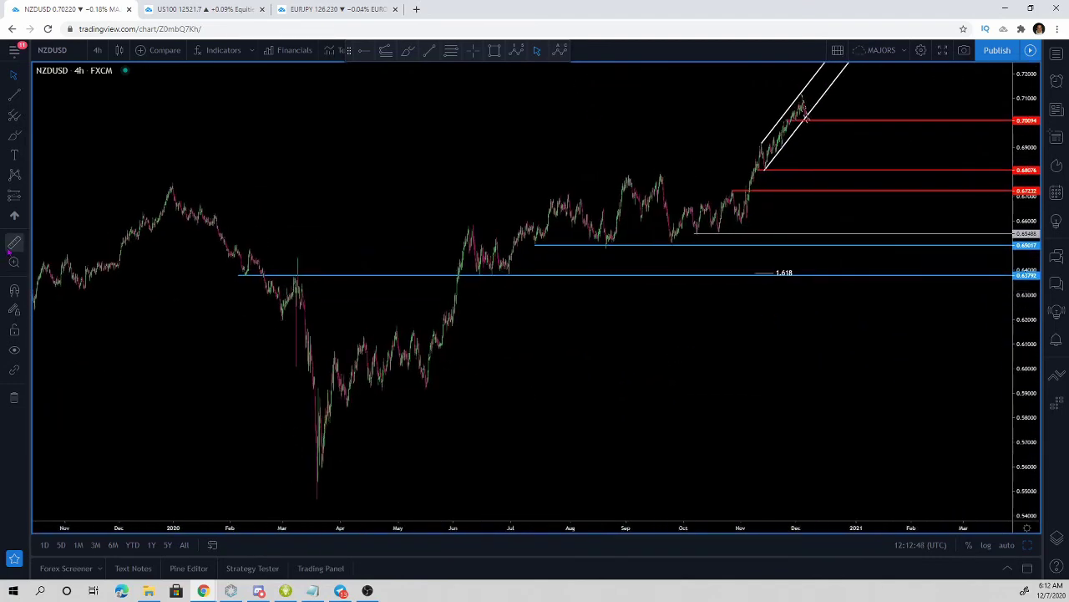
left_click(12, 244)
left_click(316, 501)
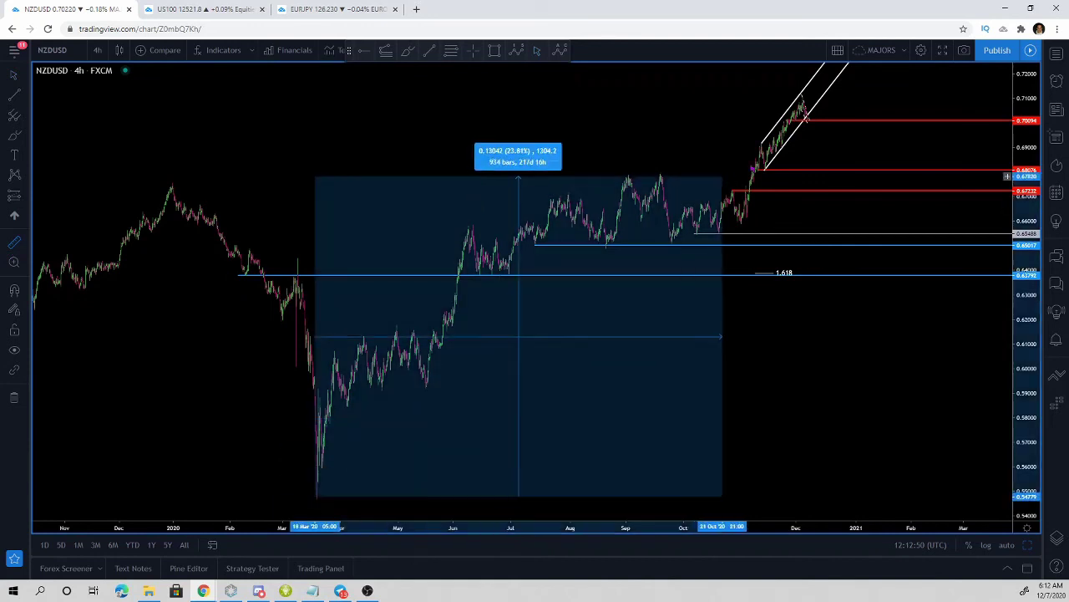
left_click(804, 98)
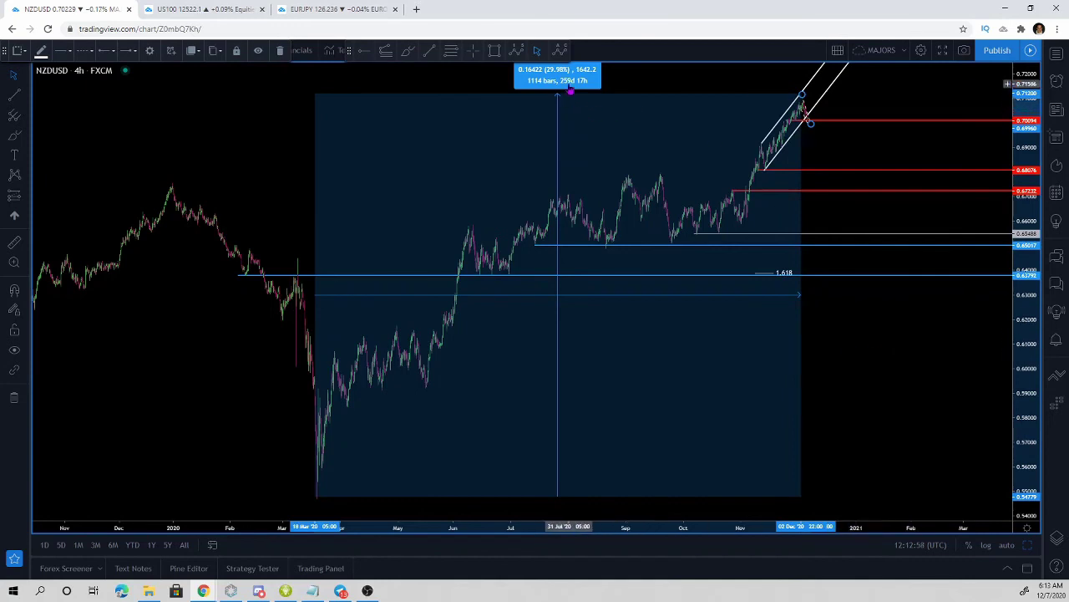
left_click(844, 367)
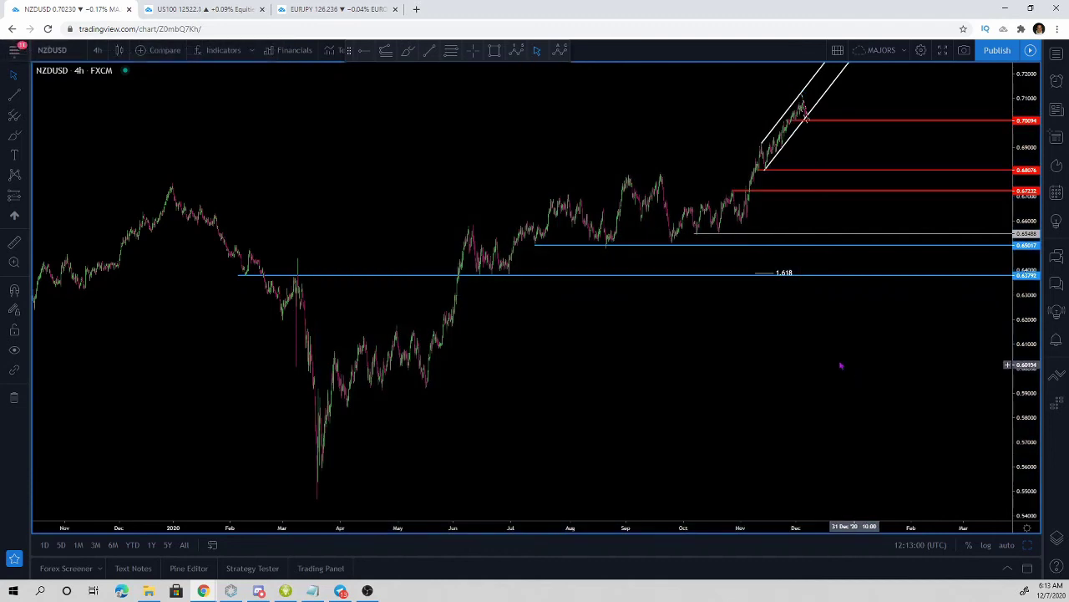
- Brush a projected stepped fall from the December high through 0.70094 to the 0.68076 level, and undo it
scroll(733, 361, "up", 2)
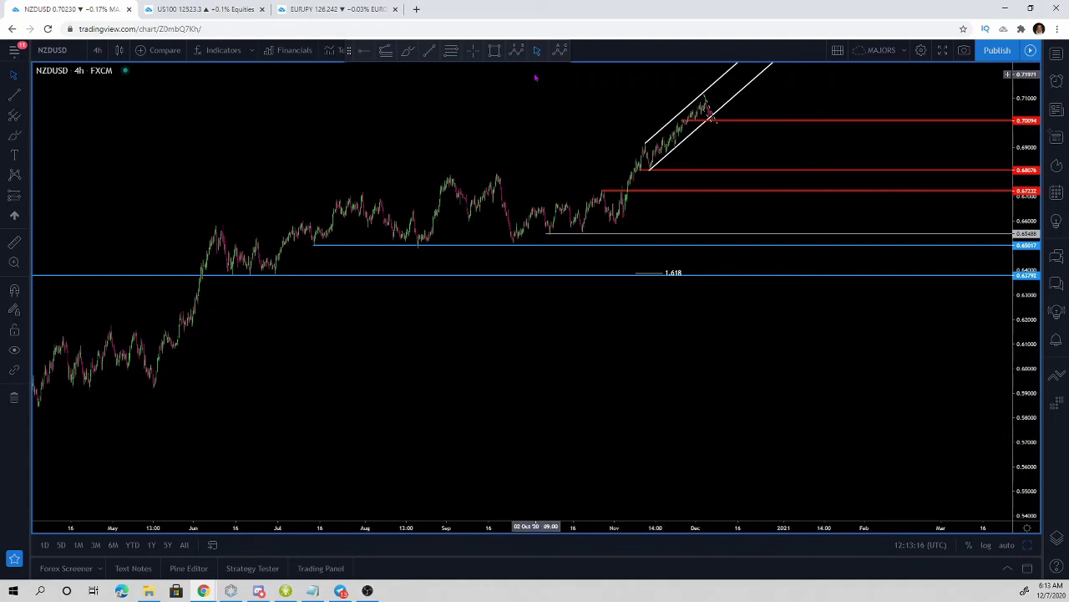
left_click(408, 57)
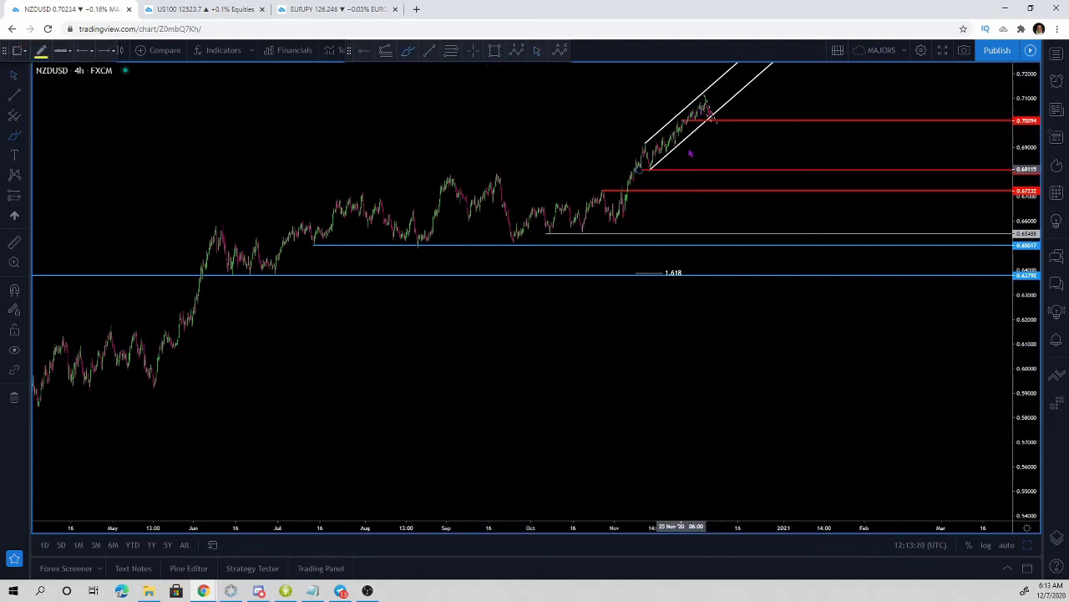
left_click_drag(702, 105, 737, 155)
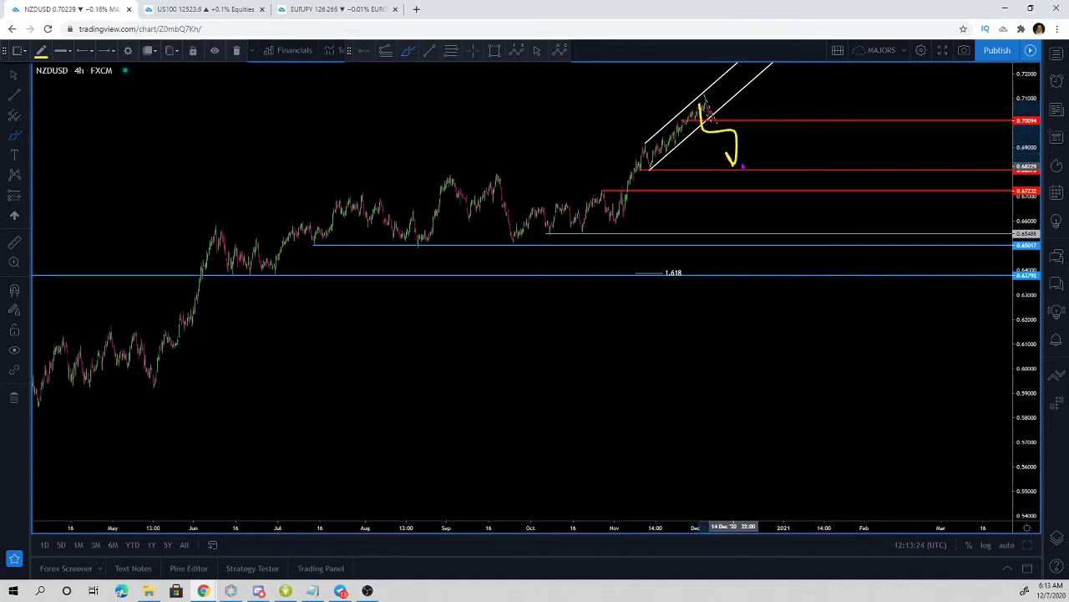
key("ctrl+z")
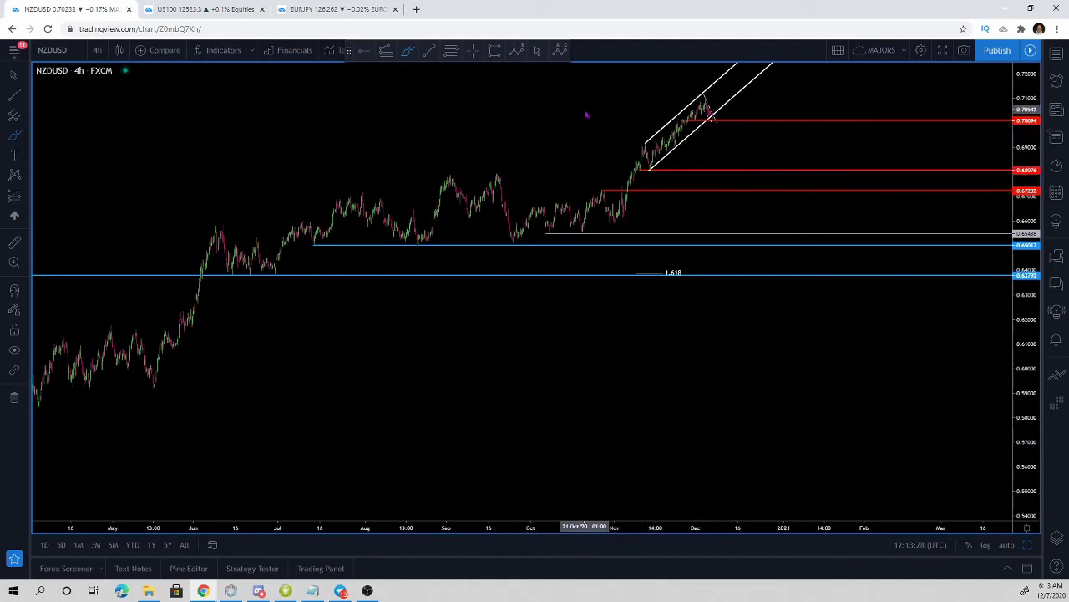
- Circle the September drop from its high to the low near 0.65017 with the brush, twice, removing each mark
mouse_move(501, 171)
left_mouse_down()
mouse_move(491, 196)
mouse_move(499, 238)
mouse_move(521, 230)
mouse_move(516, 167)
left_mouse_up()
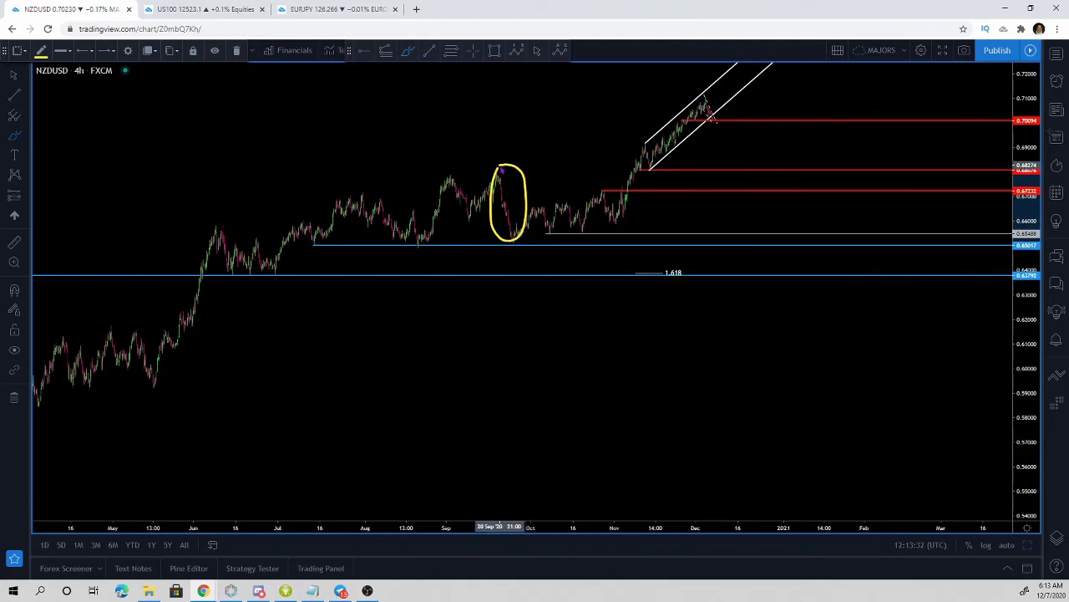
key("Delete")
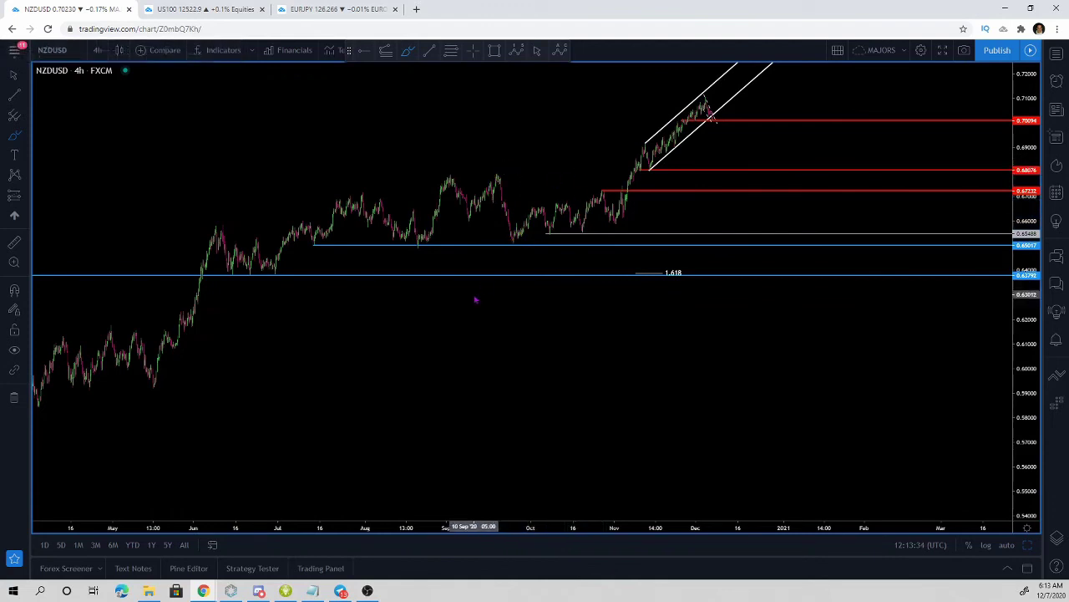
scroll(224, 426, "down", 2)
scroll(497, 206, "up", 3)
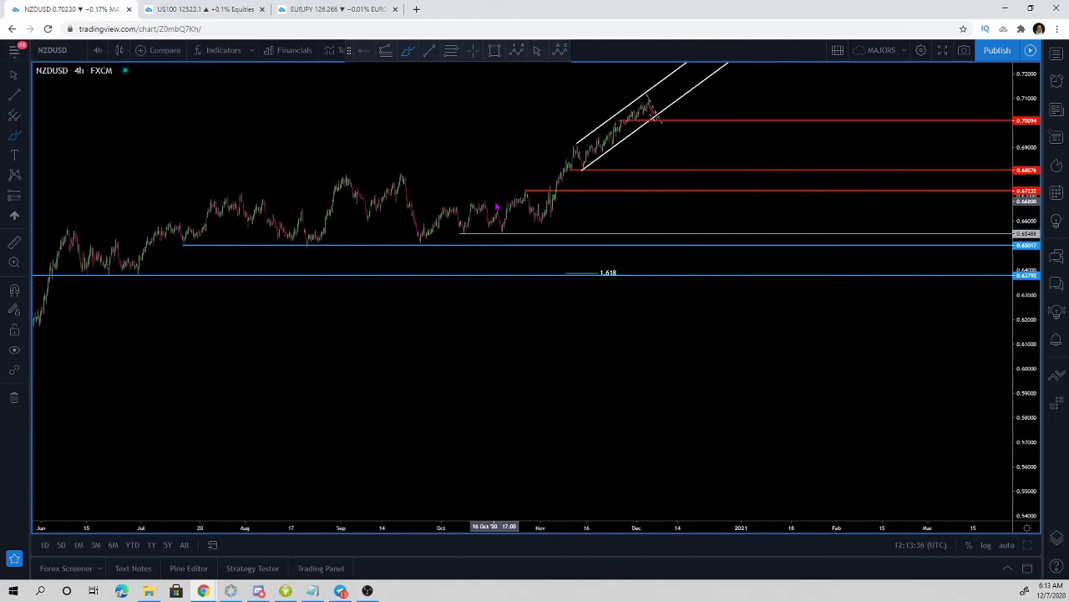
mouse_move(405, 170)
left_mouse_down()
mouse_move(412, 249)
mouse_move(428, 164)
mouse_move(387, 182)
left_mouse_up()
key("ctrl+z")
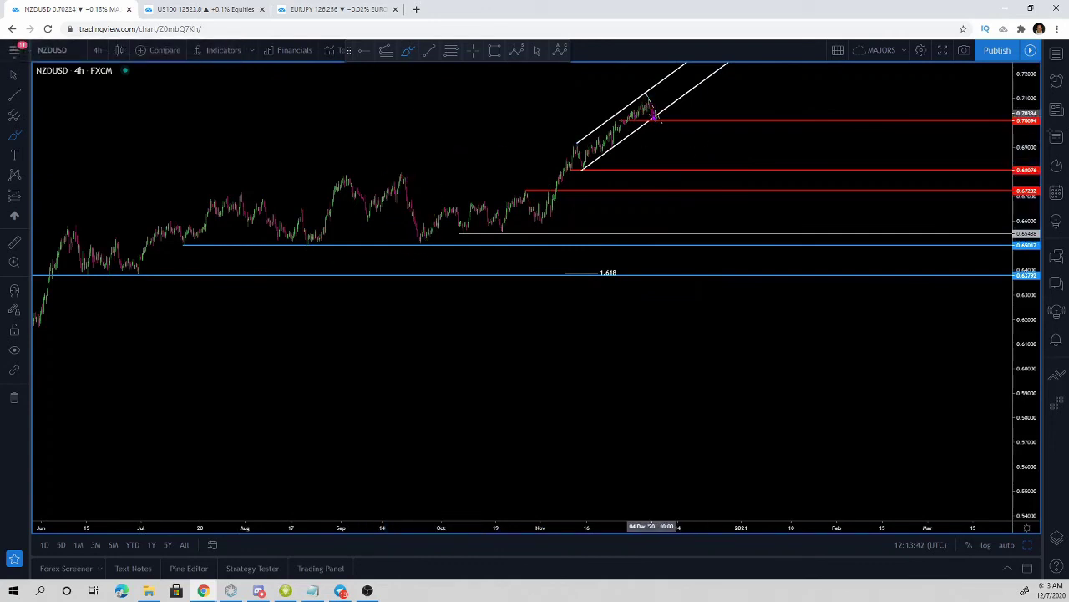
- Brush a projected dip below 0.70094, a retest of that level and a fall to about 0.68076, and undo it
mouse_move(654, 115)
left_mouse_down()
mouse_move(691, 123)
mouse_move(698, 170)
left_mouse_up()
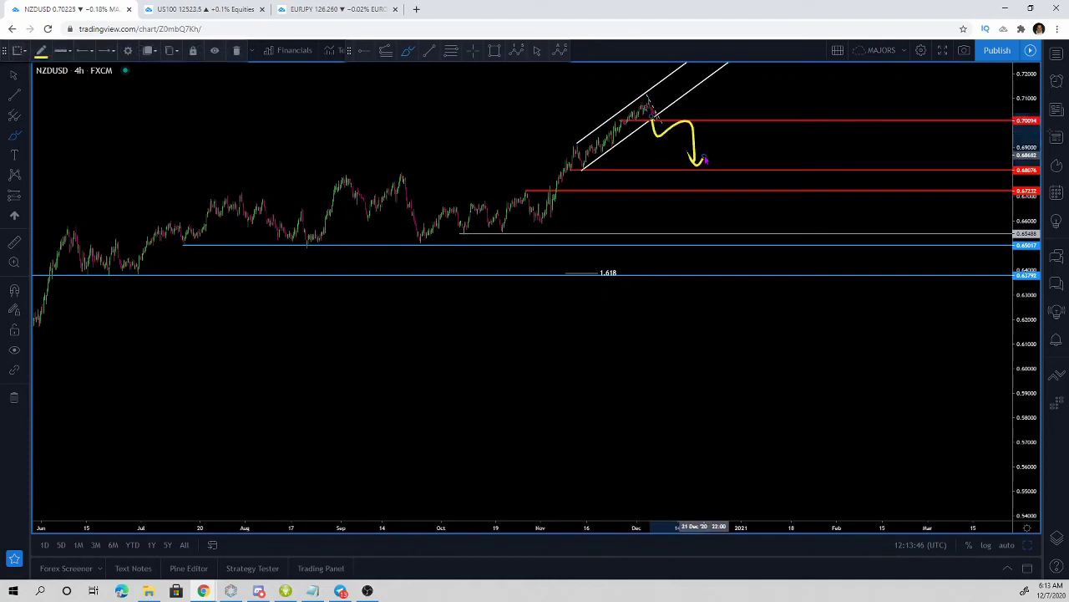
key("ctrl+z")
scroll(706, 160, "right", 5)
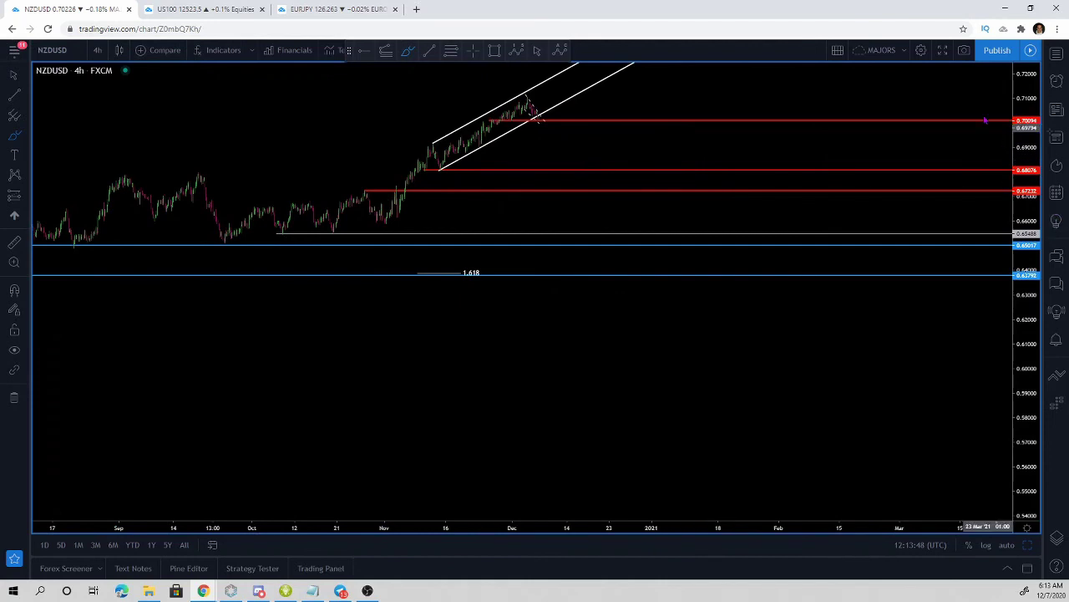
- Mark NZDUSD with a red flag and delete the stray brush dot above the September candles
right_click(130, 73)
left_click(101, 72)
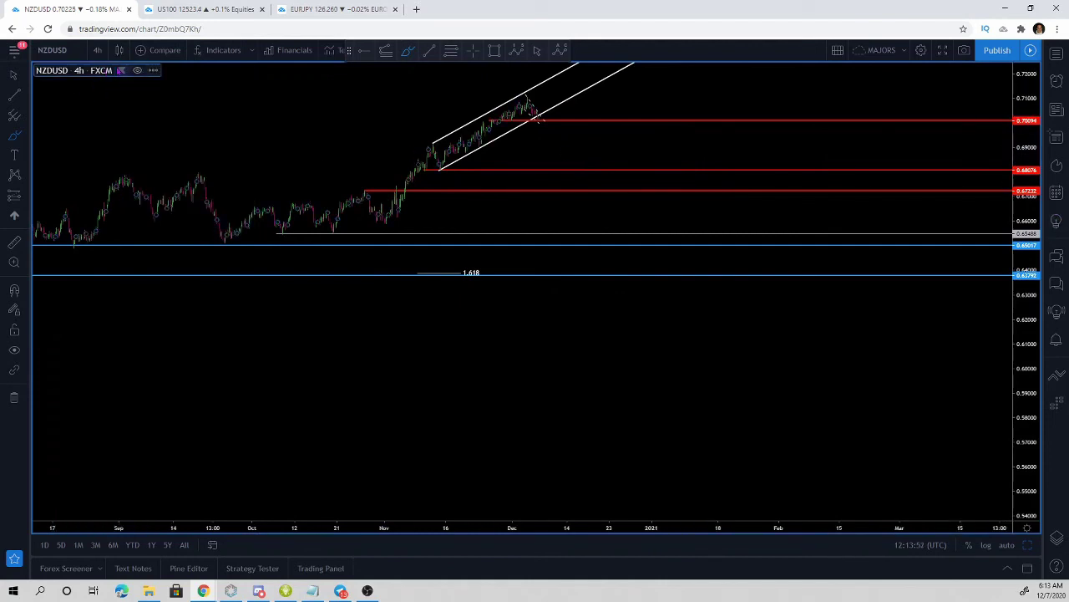
left_click(130, 127)
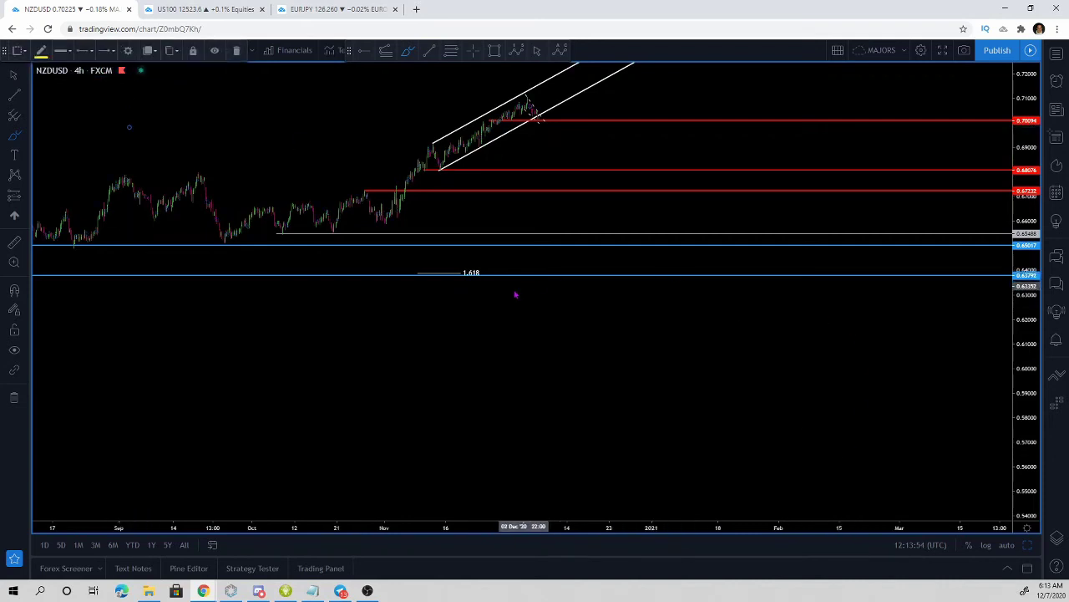
key("Delete")
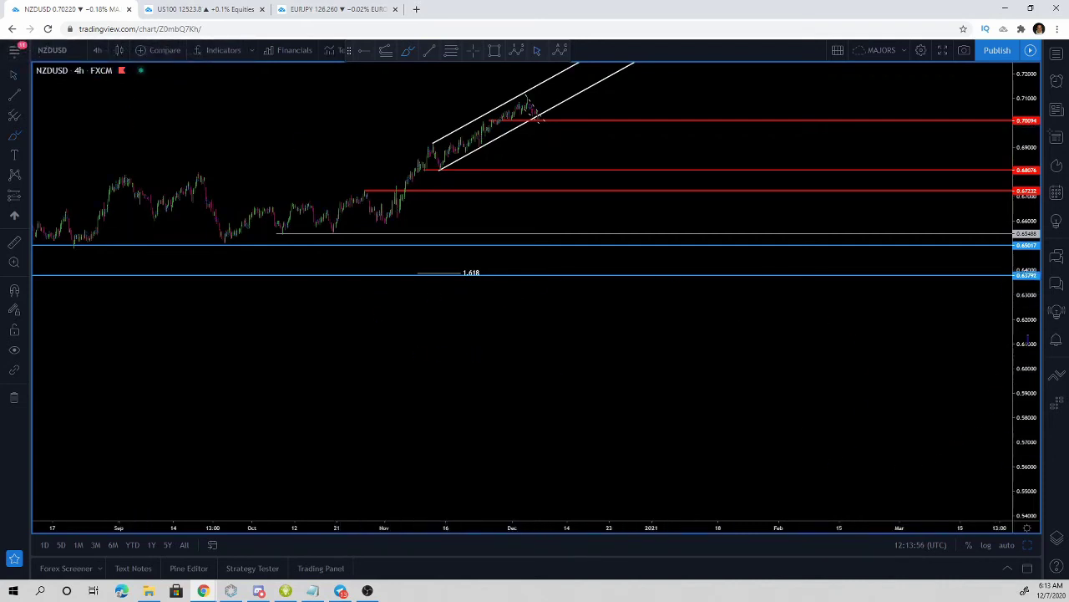
- Reset the price scale and frame the ascending channel together with the levels down to 0.65488
double_click(1030, 341)
scroll(1030, 342, "up", 1)
scroll(1030, 342, "up", 5)
right_click(390, 194)
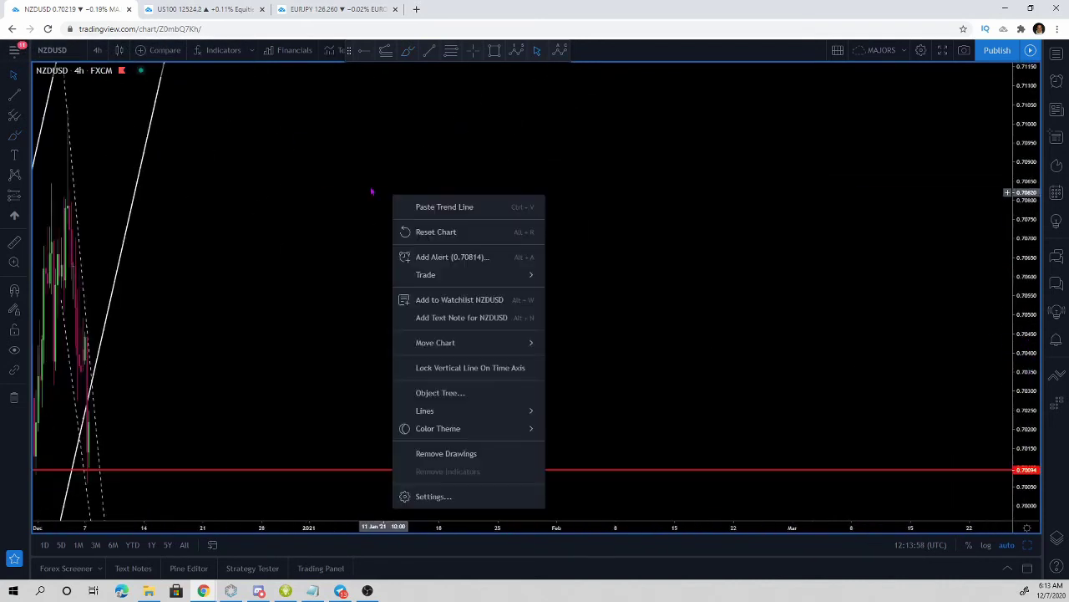
left_click_drag(371, 190, 913, 234)
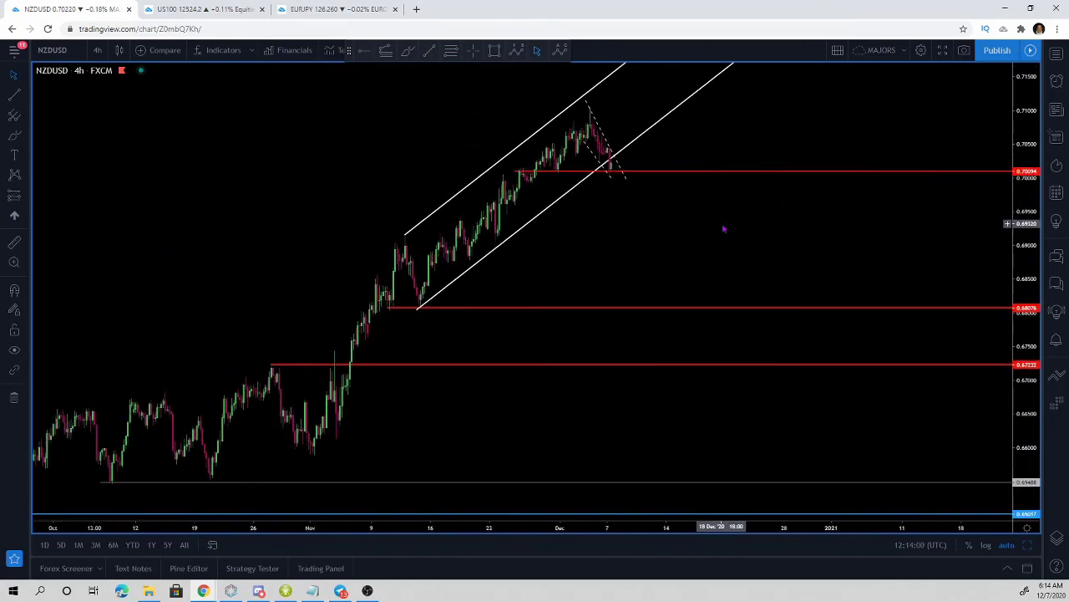
left_click_drag(724, 228, 814, 202)
scroll(812, 203, "up", 2)
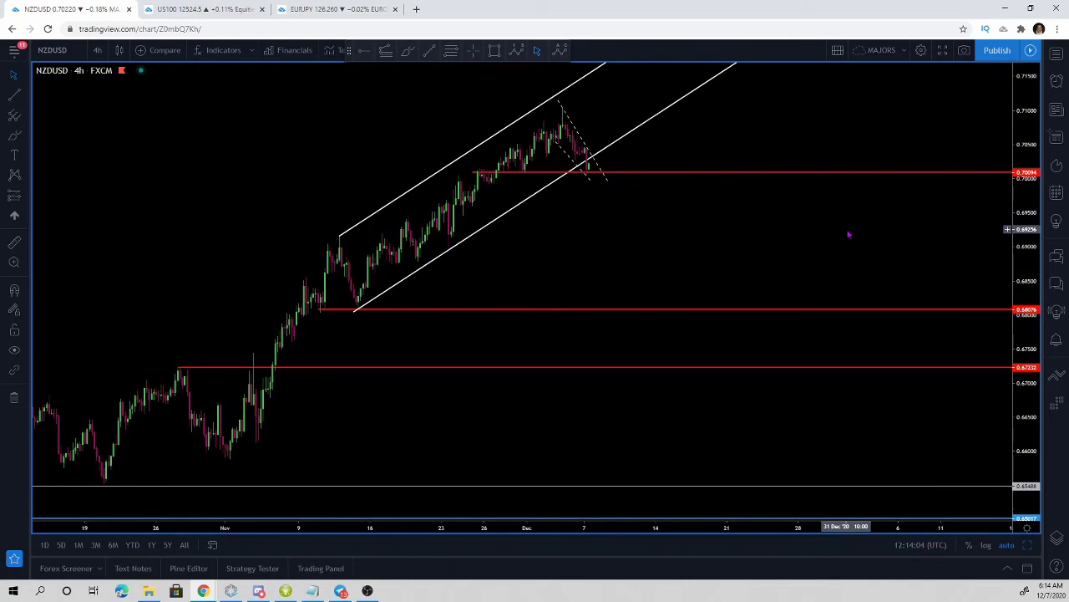
left_click_drag(1026, 277, 1027, 257)
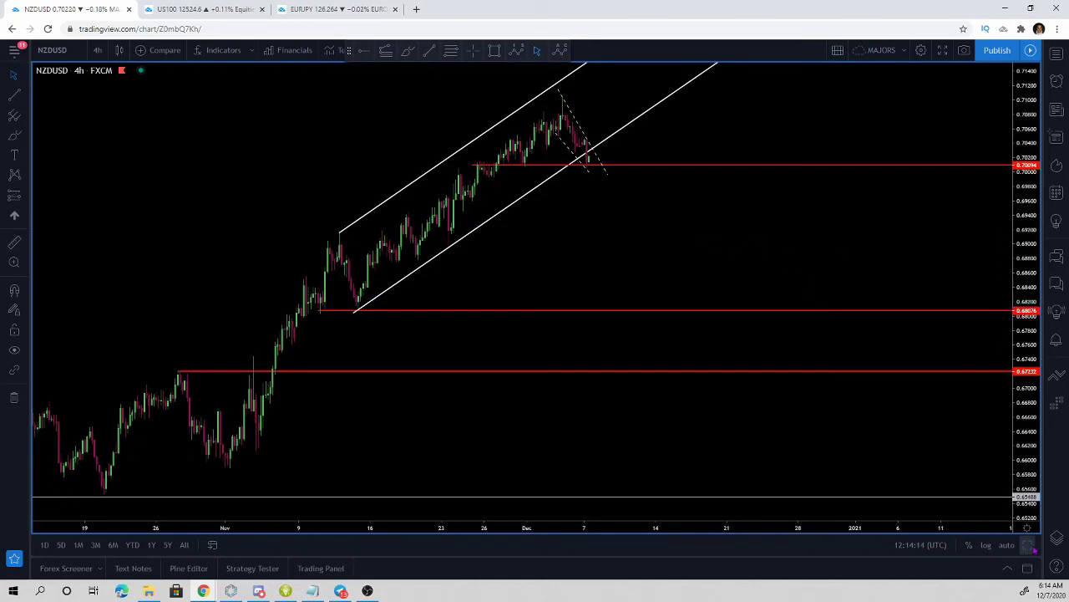
- Return to the multi-chart layout and reset the NZDUSD chart view, leaving the channel and 0.70094 level framed
right_click(41, 137)
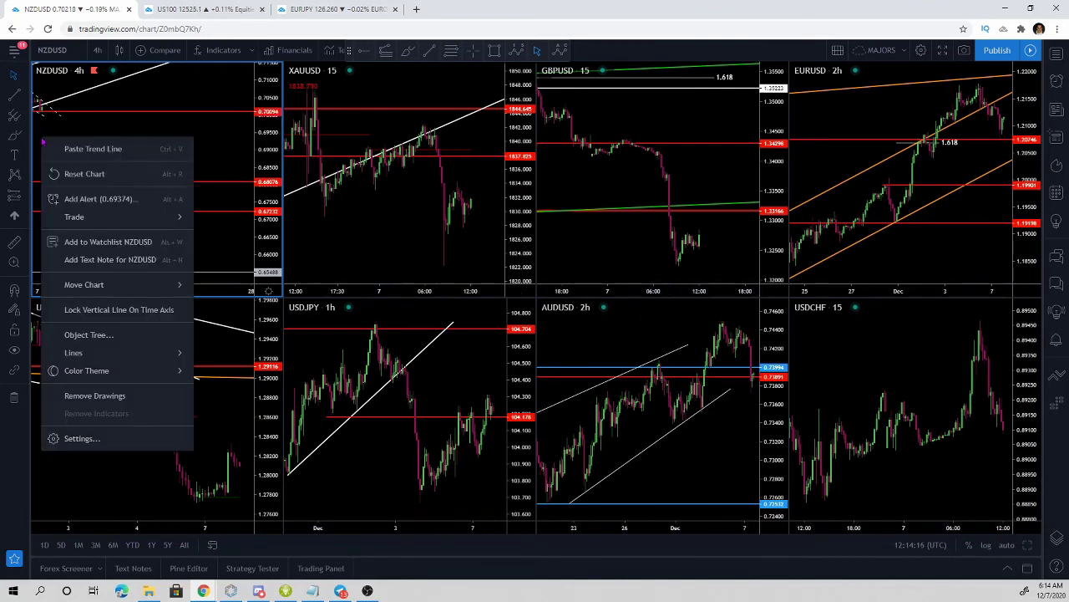
left_click(84, 173)
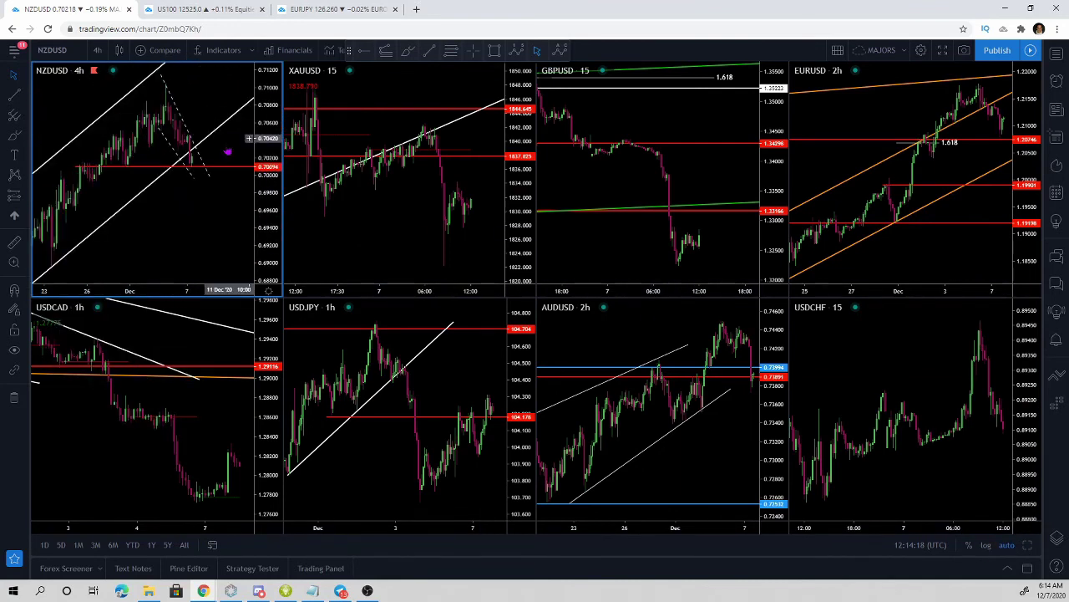
left_click_drag(156, 209, 174, 209)
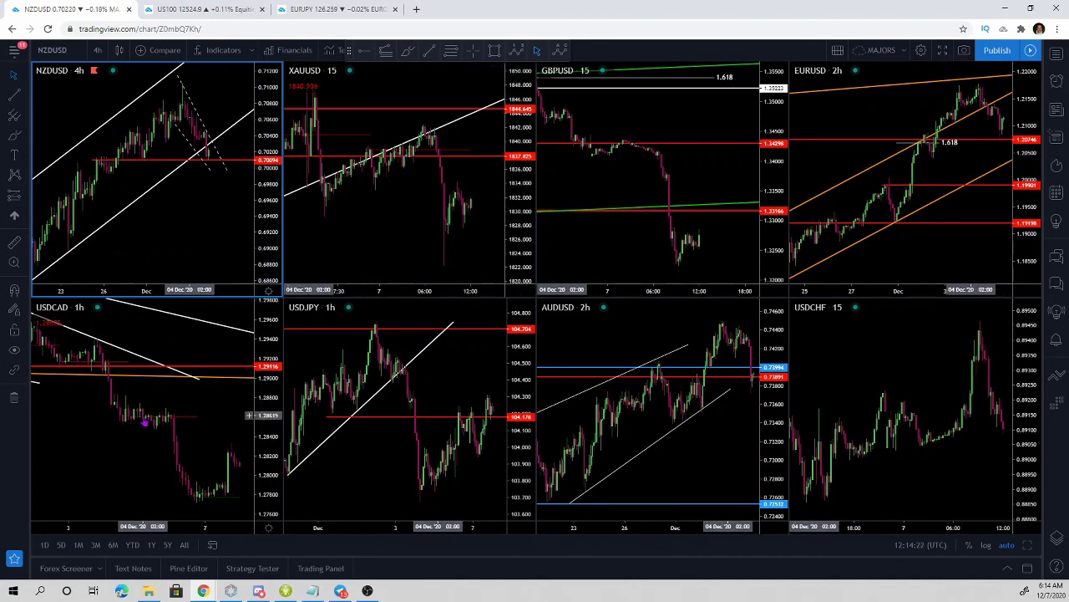
- Maximize the USDCAD 1-hour chart and delete the lower white descending channel line
left_click(145, 423)
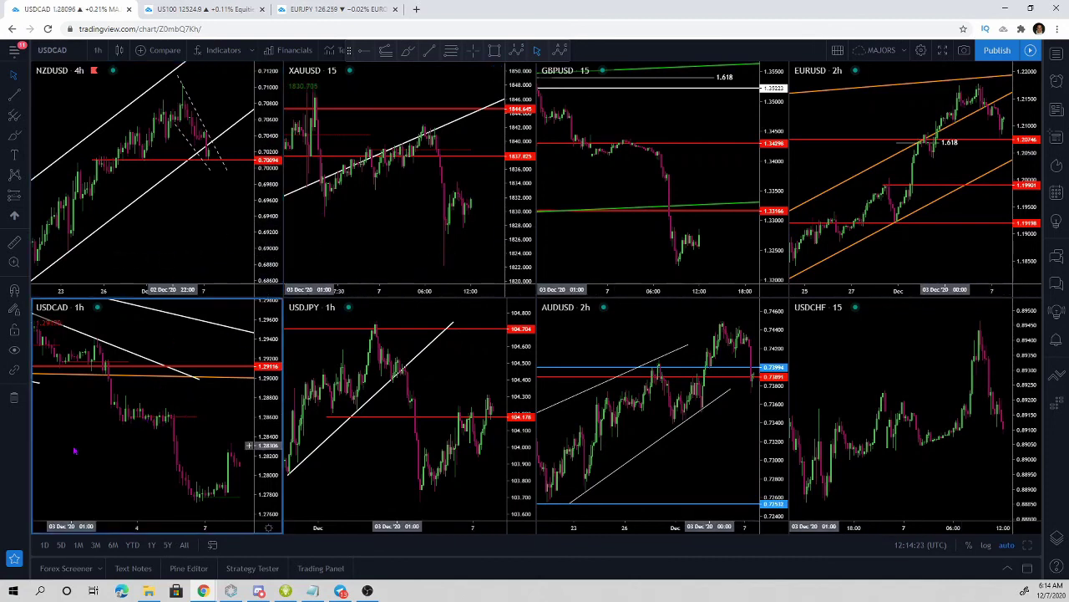
left_click(1031, 544)
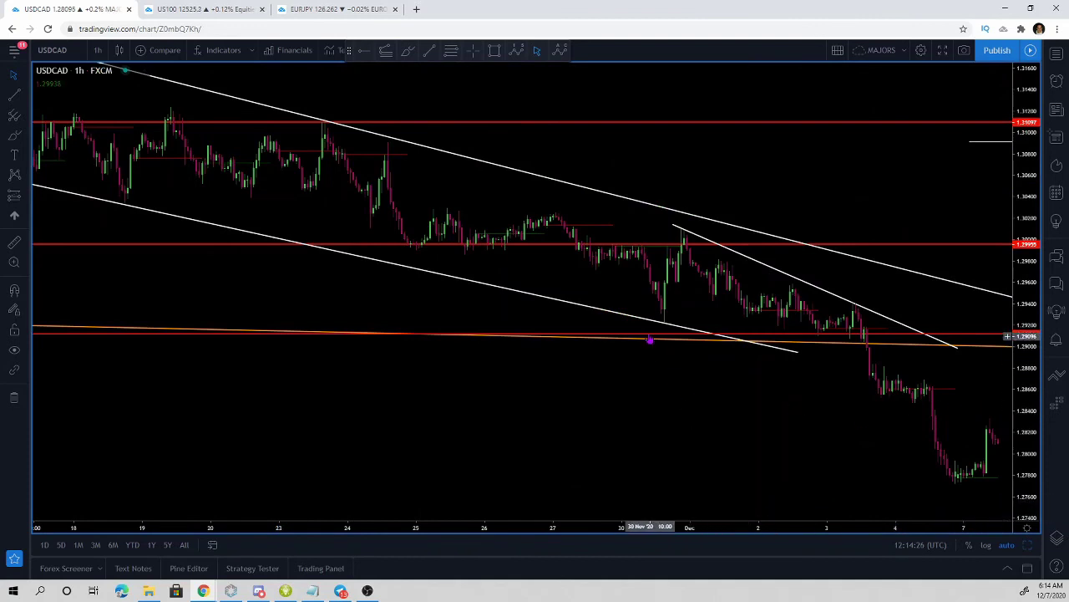
left_click(652, 325)
key("Delete")
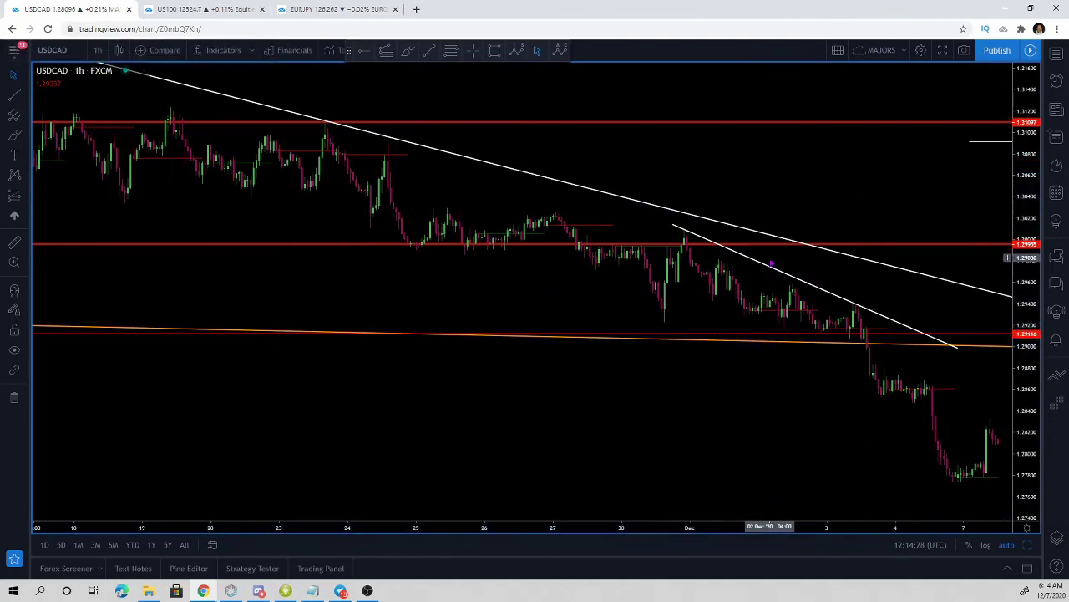
- Delete the two white descending trend lines from the USDCAD 1-hour chart
left_click(770, 266)
key("Delete")
key("Delete")
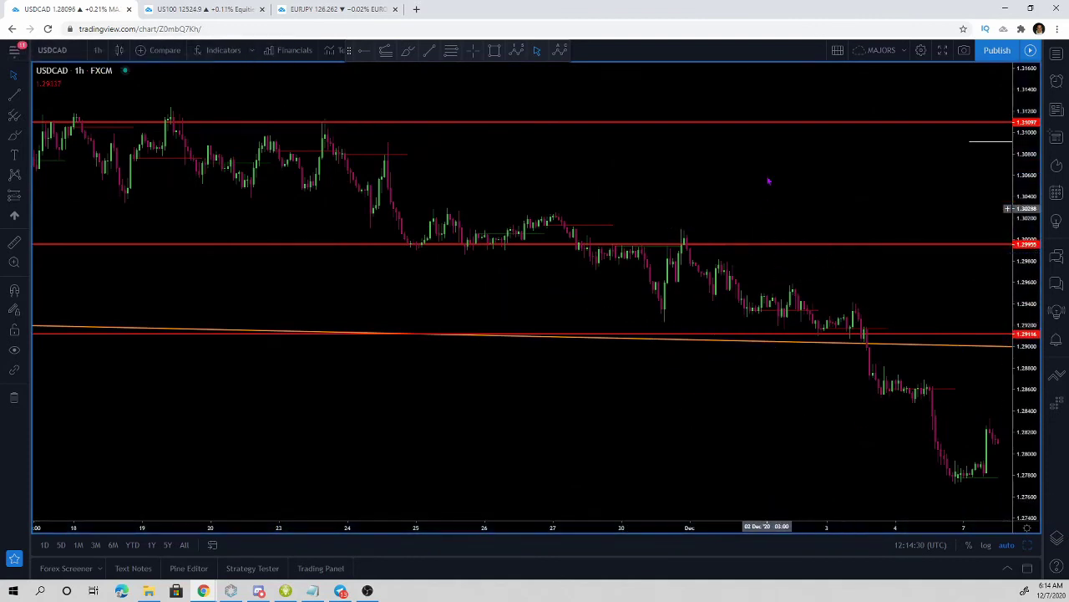
- Recolor the orange trend line running just below the 1.29116 level to purple
scroll(769, 178, "down", 3)
left_click_drag(795, 191, 524, 134)
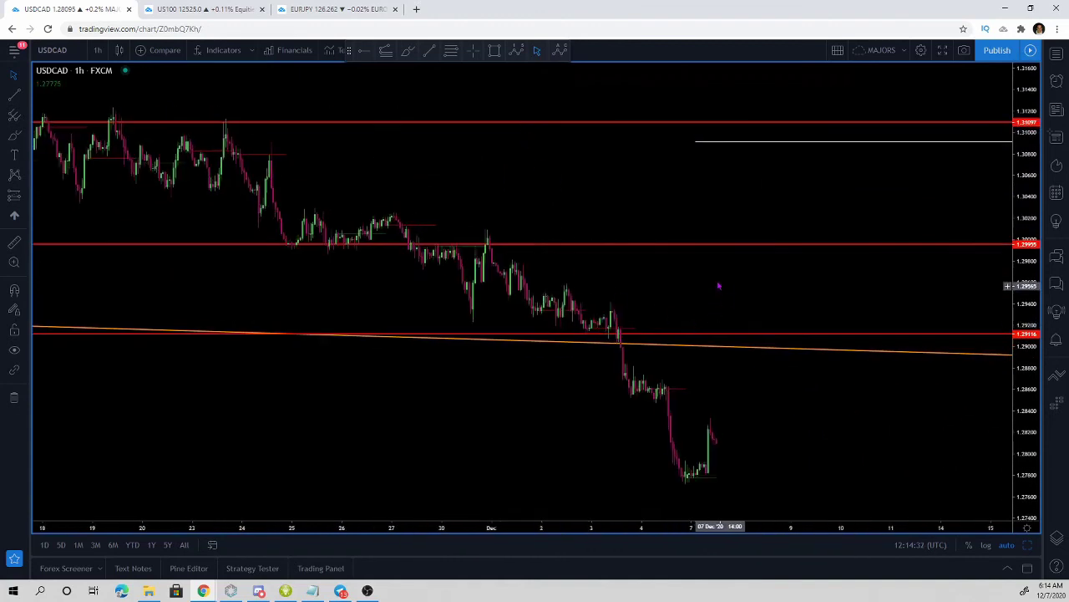
double_click(735, 349)
left_click(519, 182)
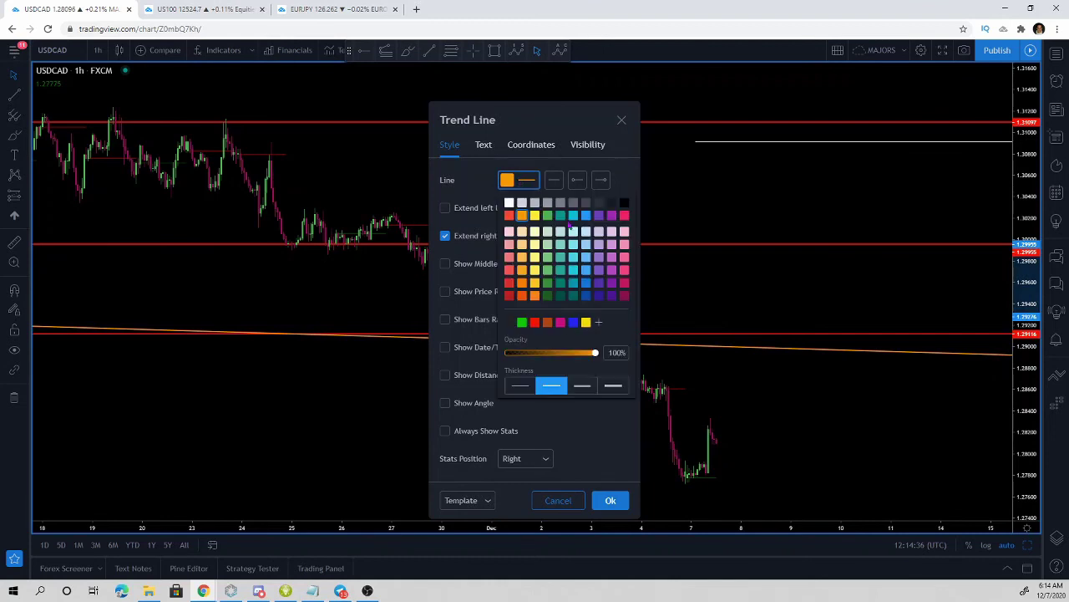
left_click(624, 215)
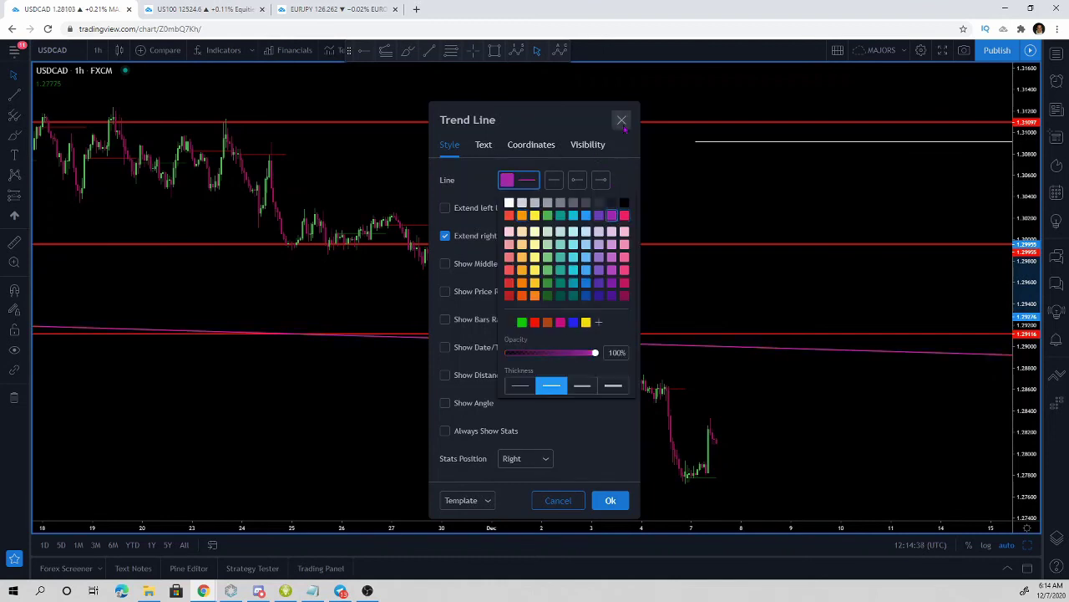
left_click(623, 122)
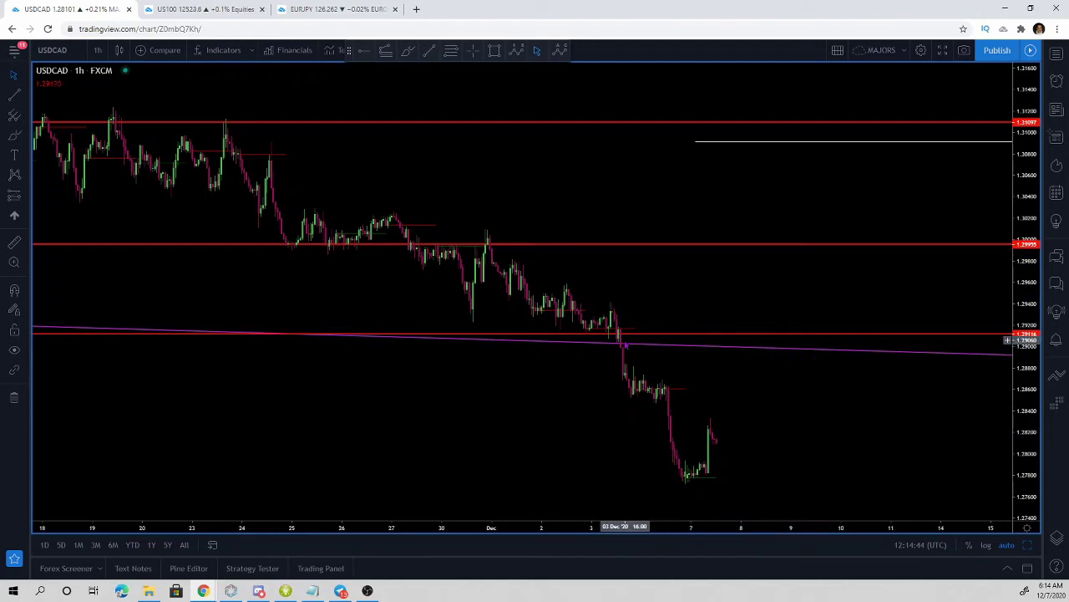
- Check USDCAD on the 3-day timeframe and switch the chart to the 1-day timeframe, framing the two descending trend lines
left_click(98, 50)
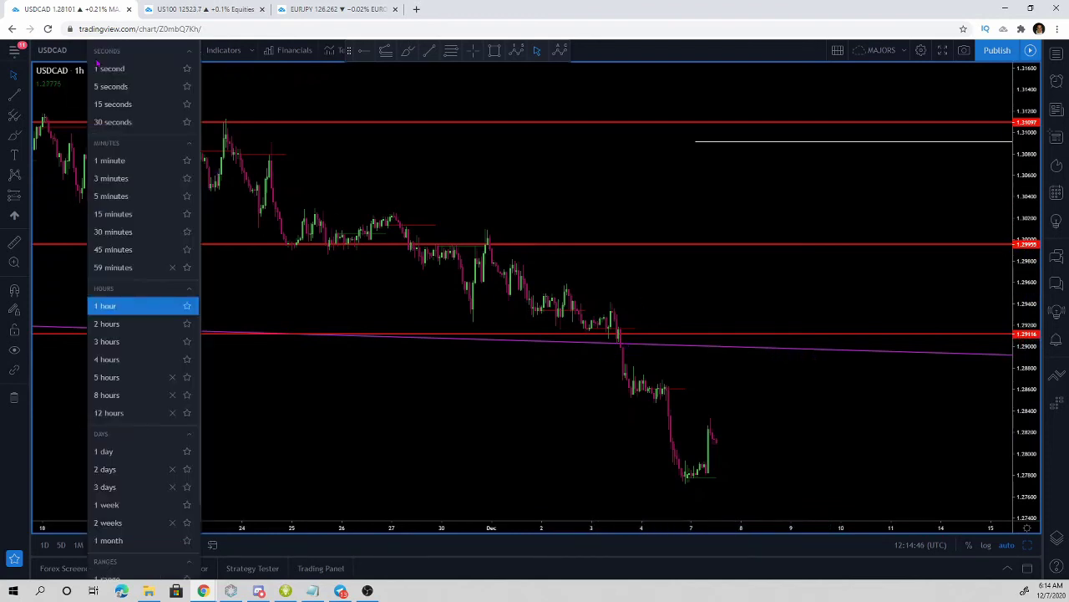
left_click(114, 486)
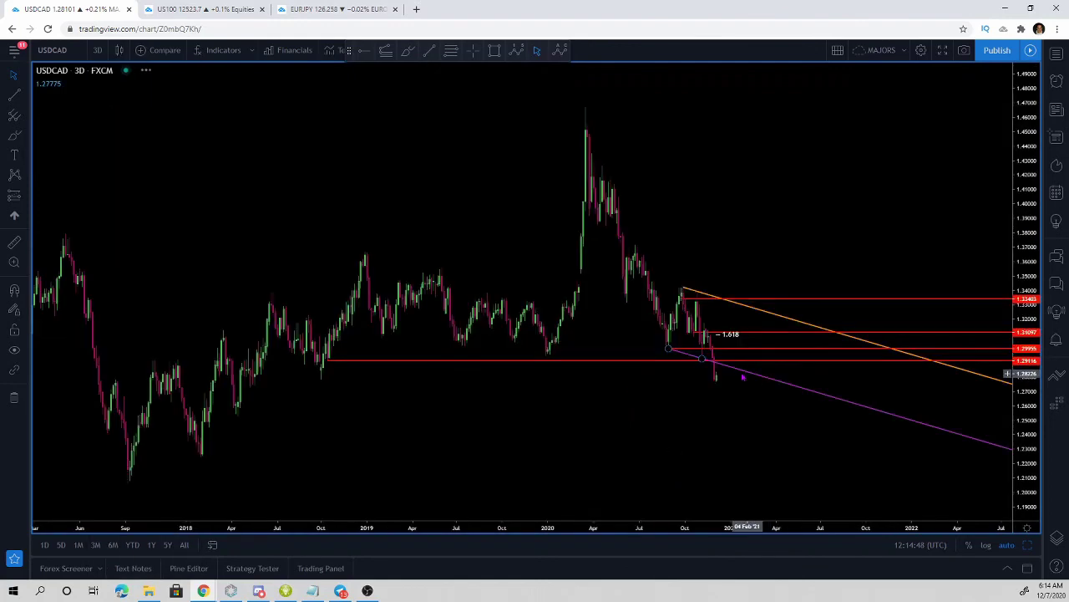
left_click_drag(725, 408, 682, 406)
scroll(767, 168, "up", 2)
scroll(768, 168, "down", 3)
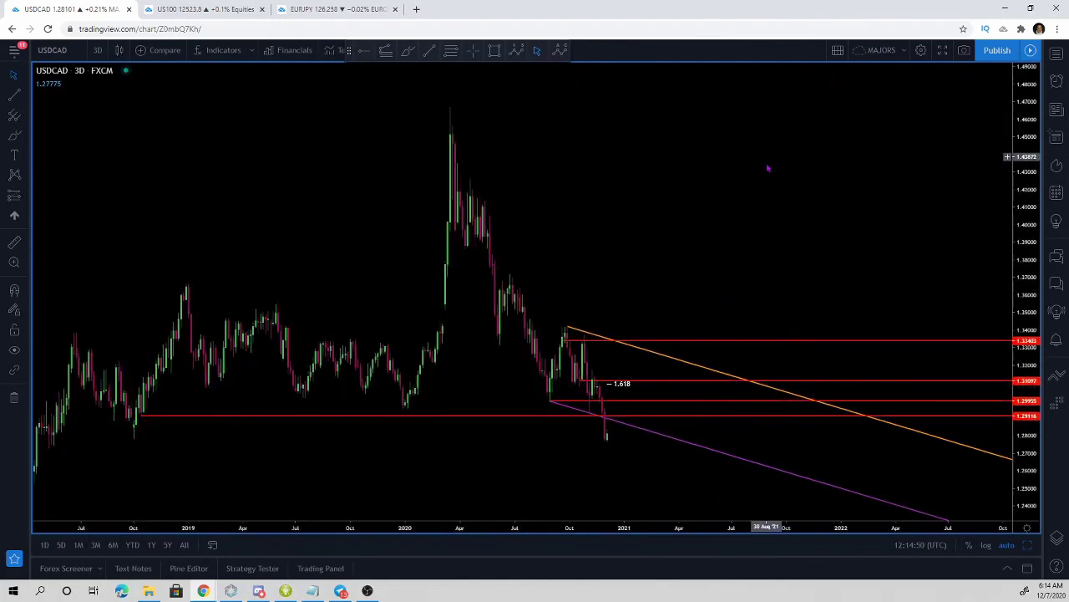
left_click(97, 50)
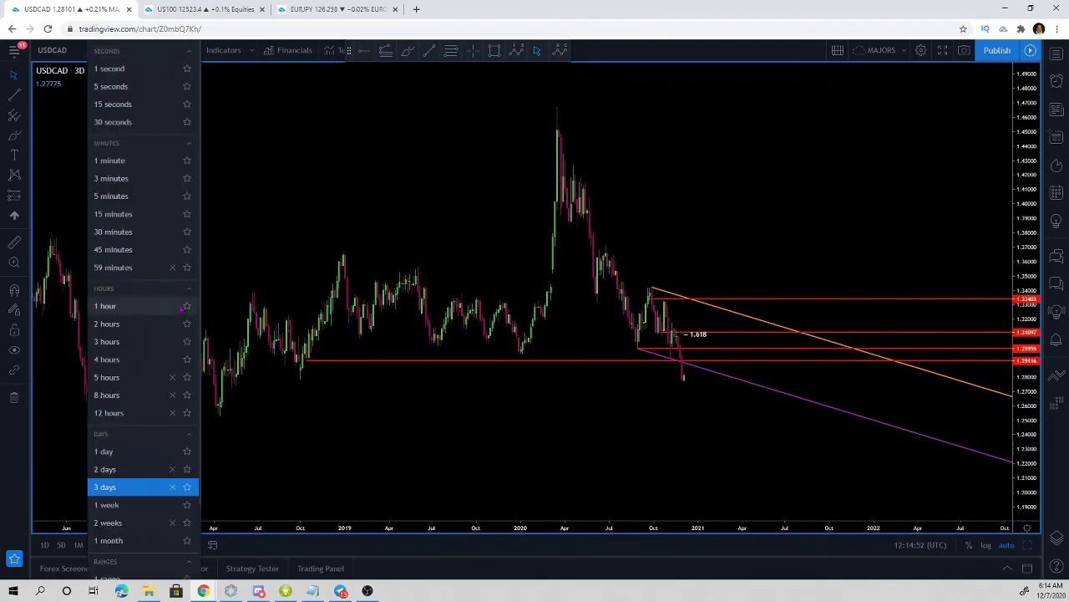
left_click(117, 454)
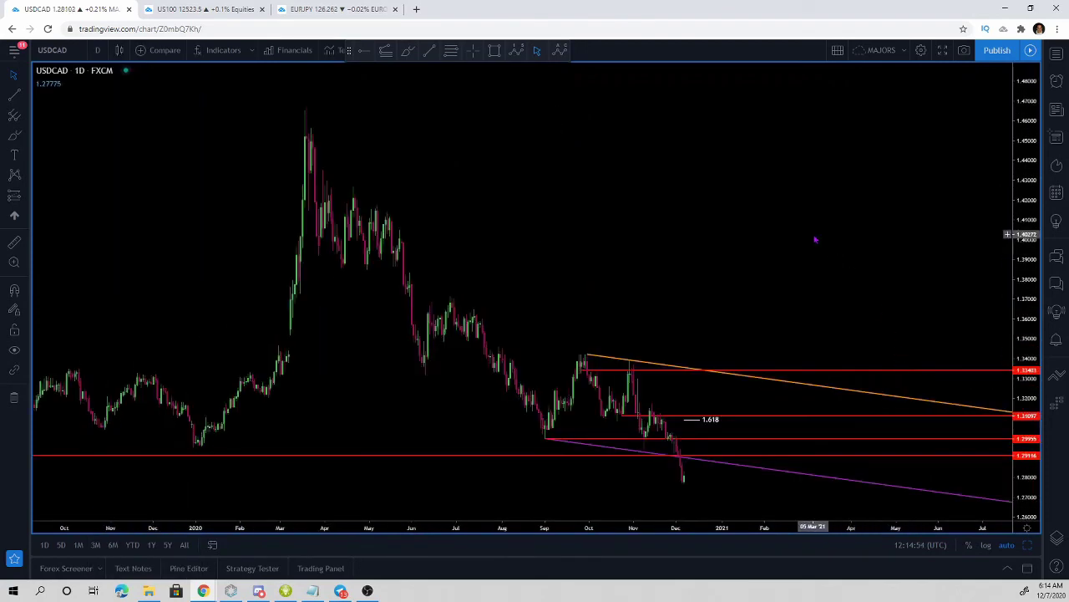
scroll(815, 240, "up", 5)
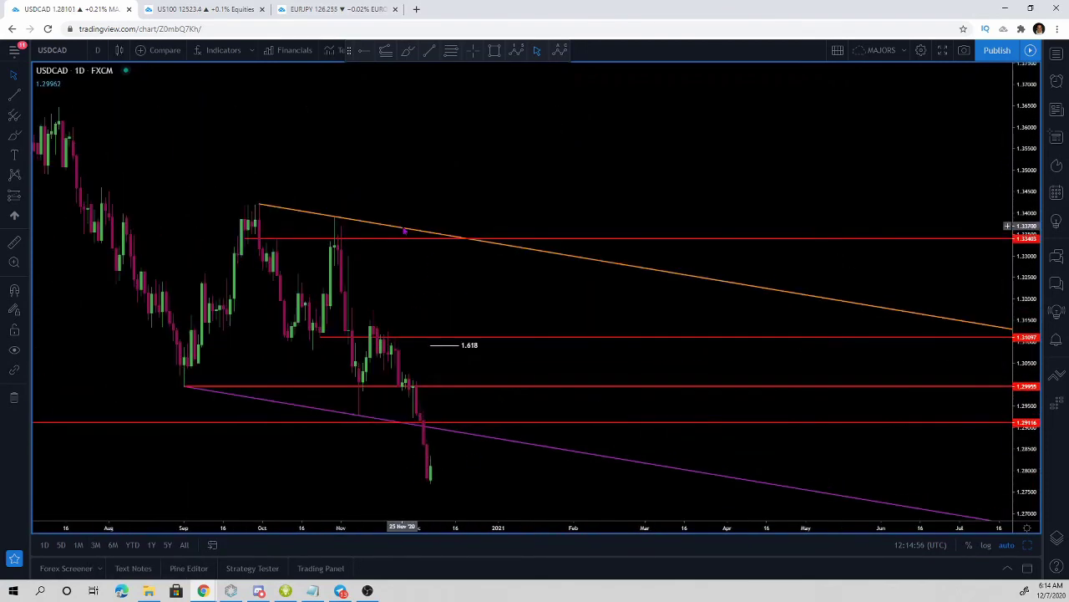
- Recolor the upper orange descending trend line, starting at the late September 2020 high, to purple
double_click(401, 232)
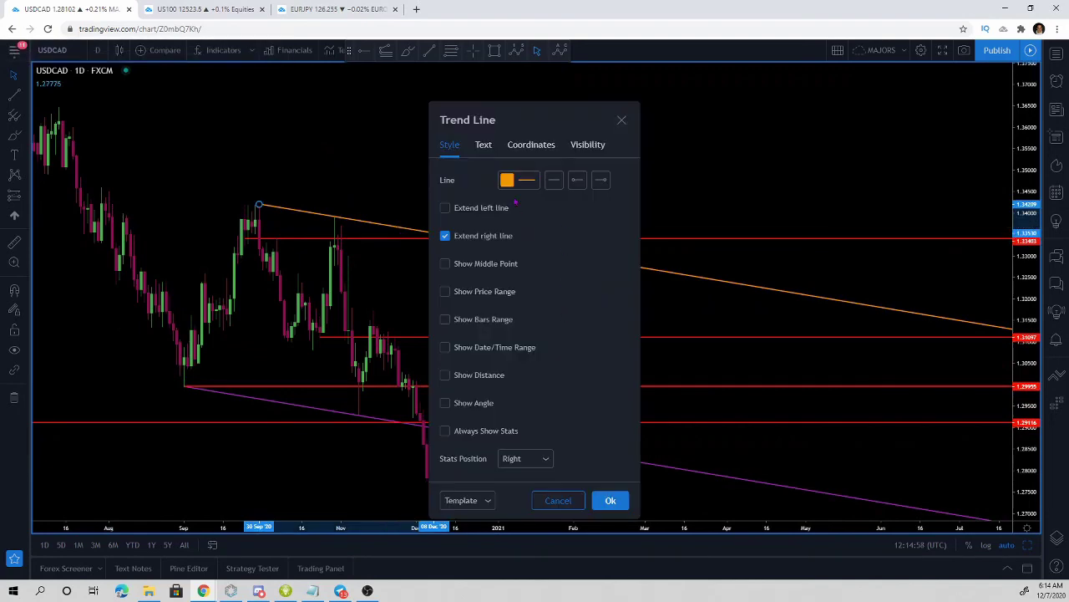
left_click(509, 181)
left_click(612, 216)
left_click(611, 500)
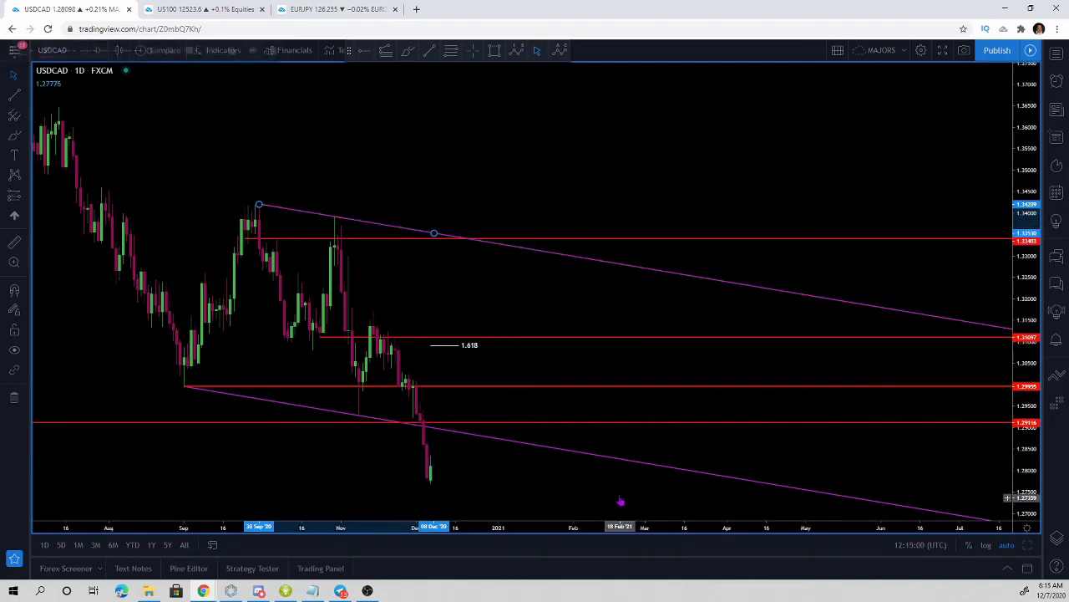
- Draw a red horizontal ray from the October 2018 low and adjust it to about 1.27755
left_click_drag(763, 163, 831, 165)
scroll(831, 165, "up", 3)
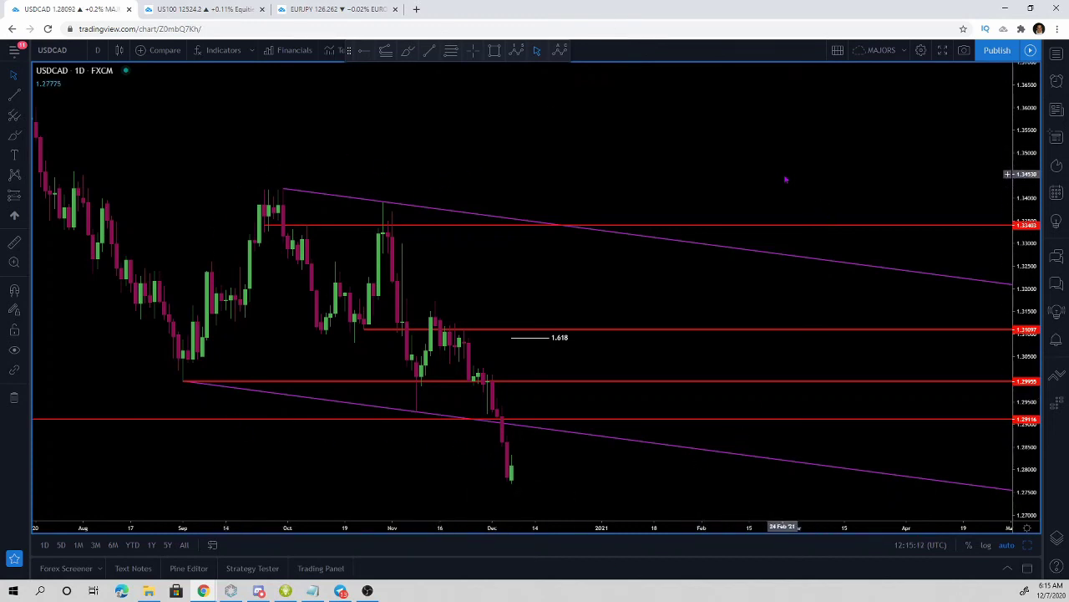
scroll(785, 179, "down", 2)
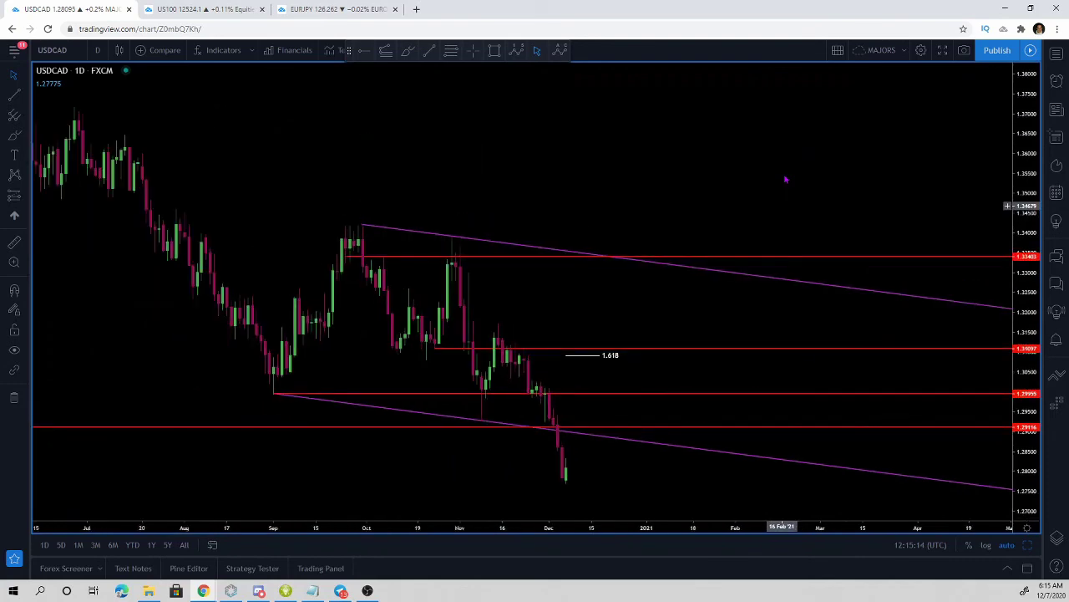
scroll(785, 179, "up", 1)
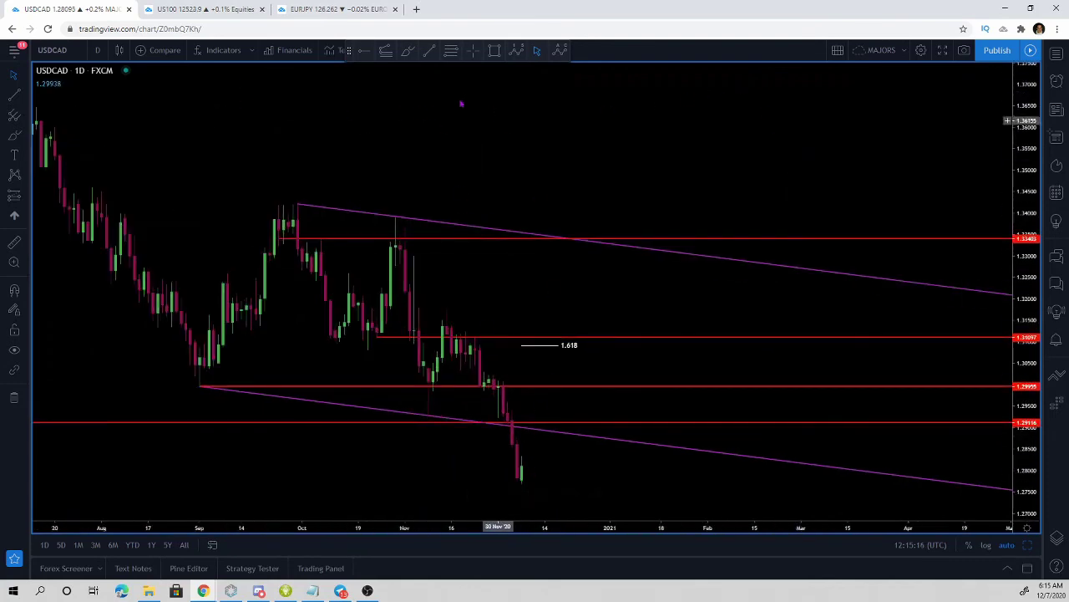
scroll(574, 461, "down", 4)
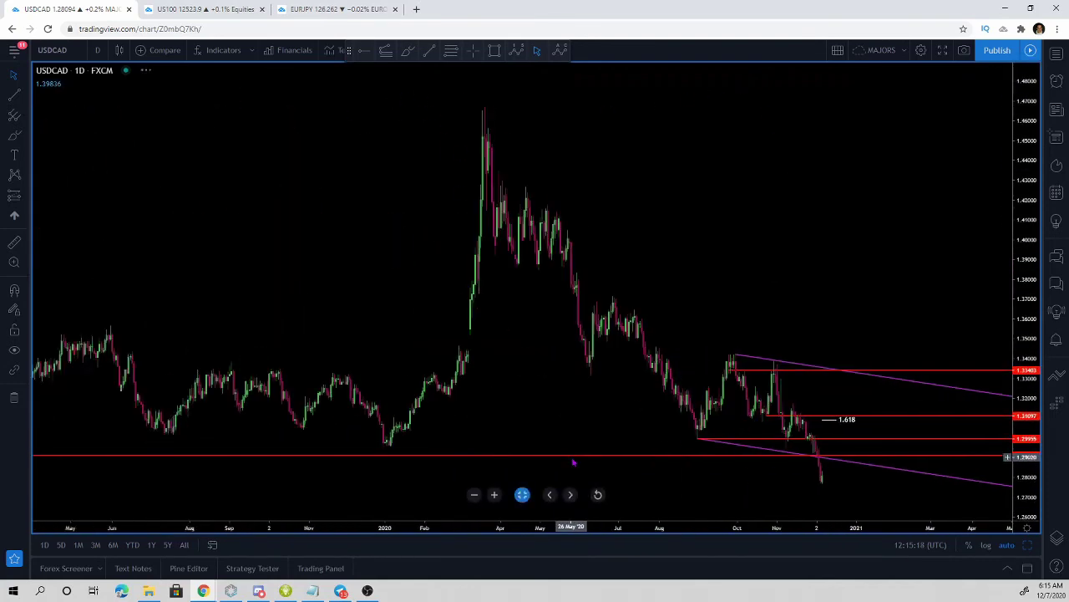
scroll(573, 460, "down", 2)
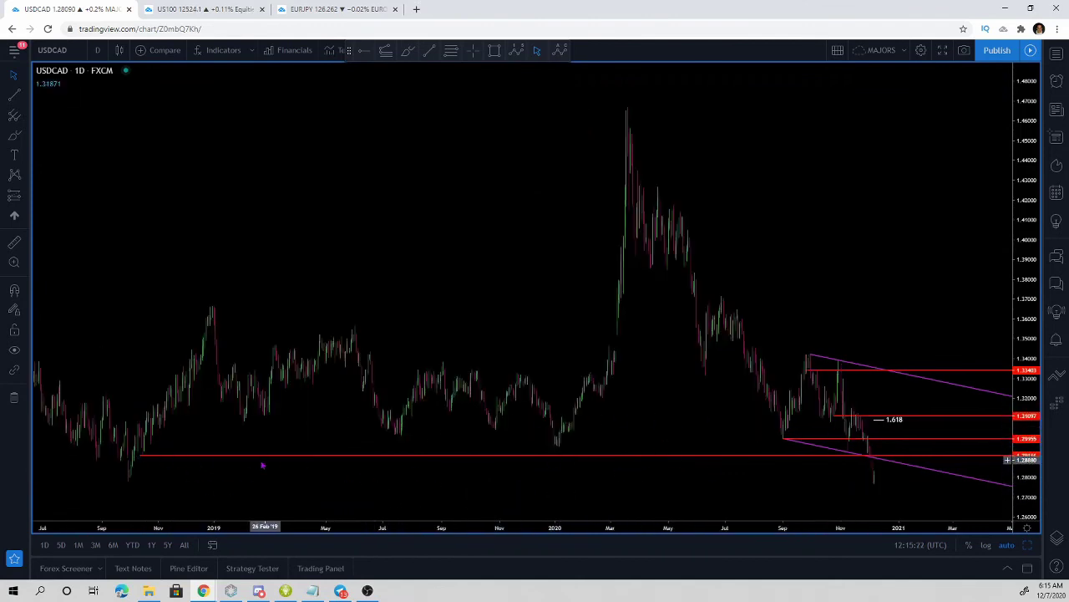
left_click(140, 455)
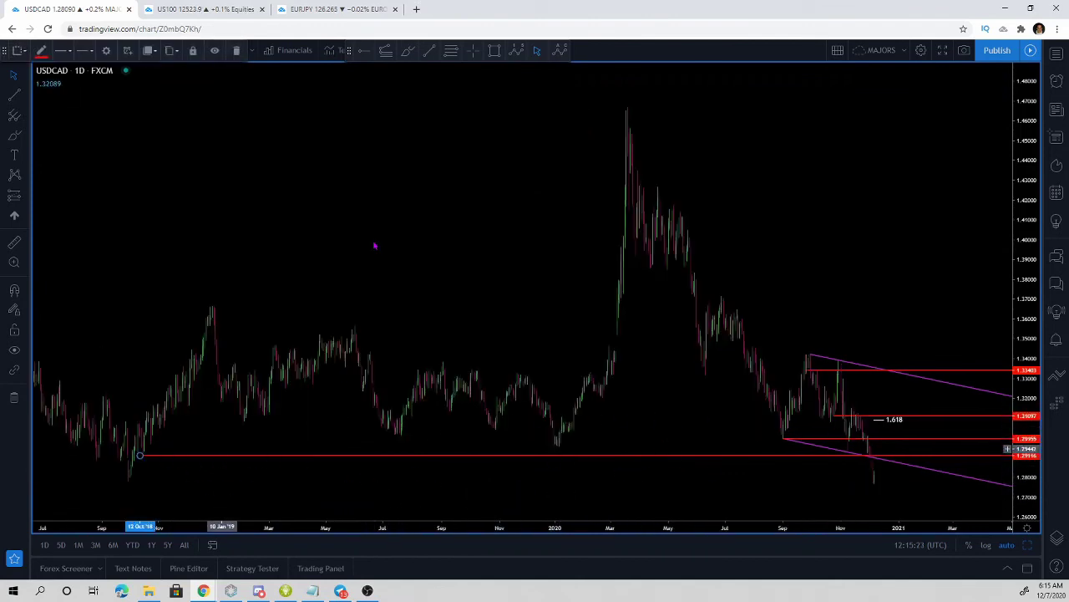
left_click(363, 56)
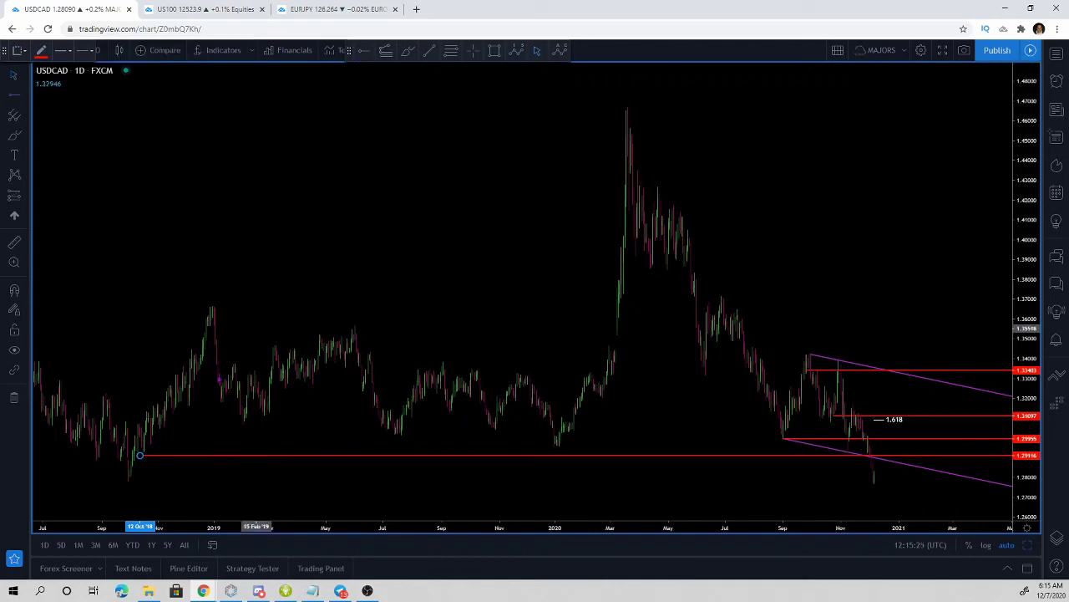
left_click(127, 480)
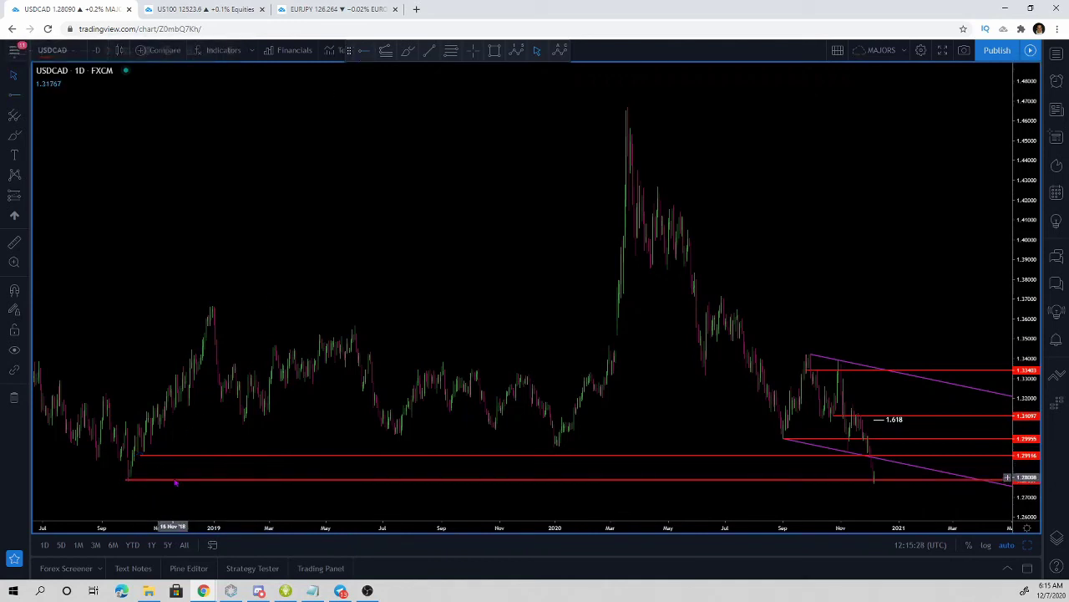
left_click_drag(157, 479, 155, 483)
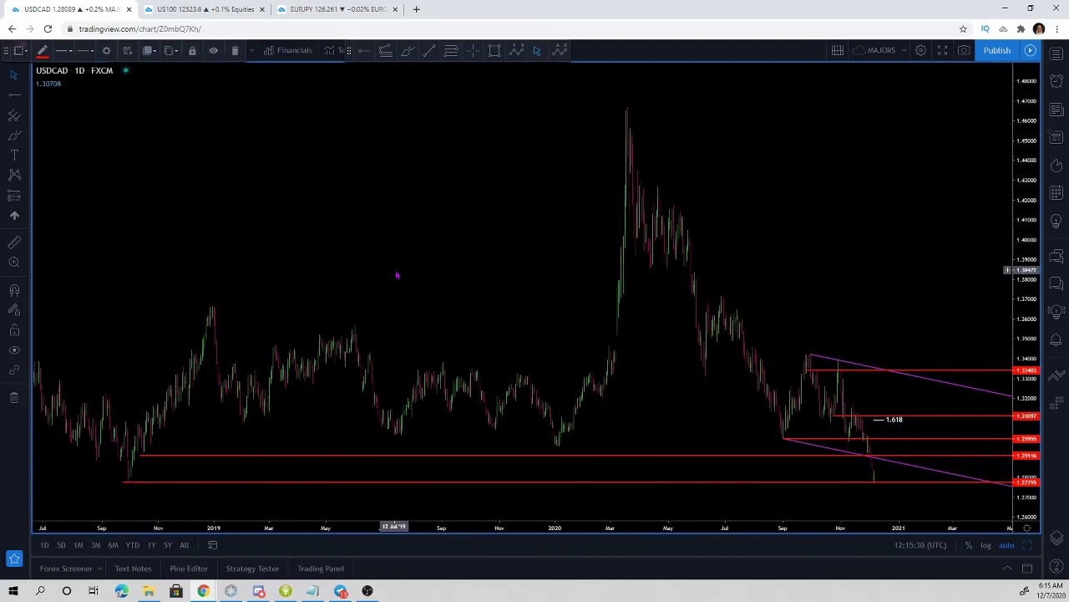
- Delete both purple descending channel lines from the USDCAD daily chart
left_click(422, 262)
scroll(425, 260, "up", 4)
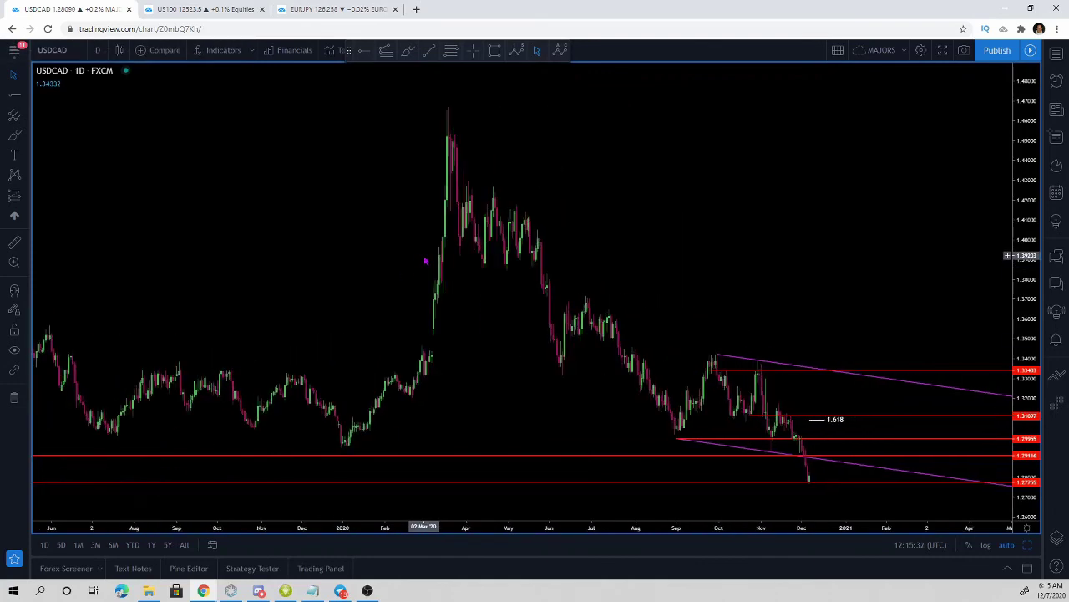
scroll(425, 261, "down", 5)
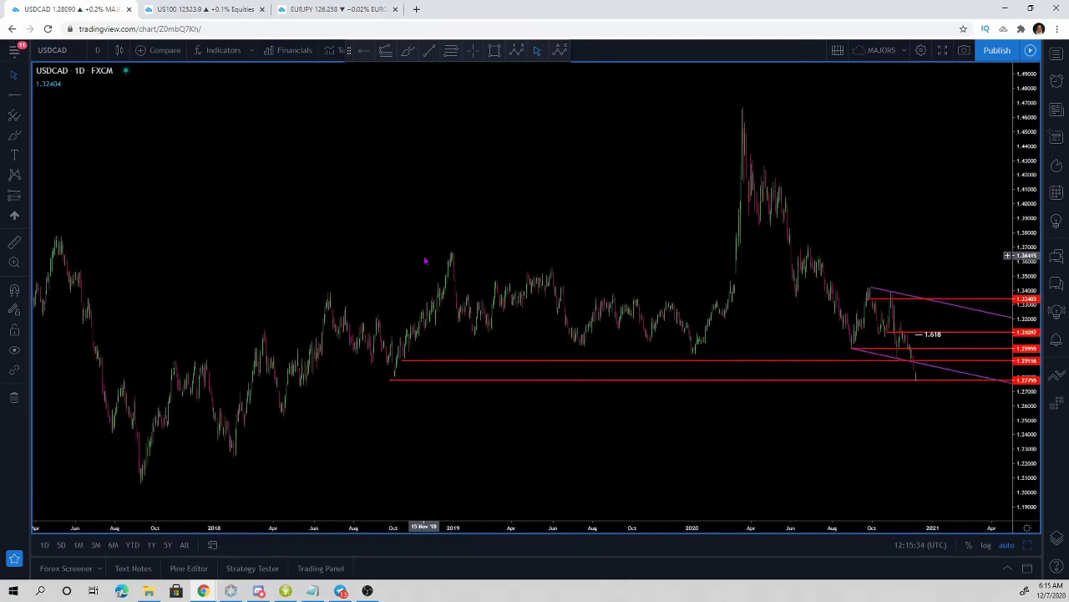
scroll(425, 261, "up", 2)
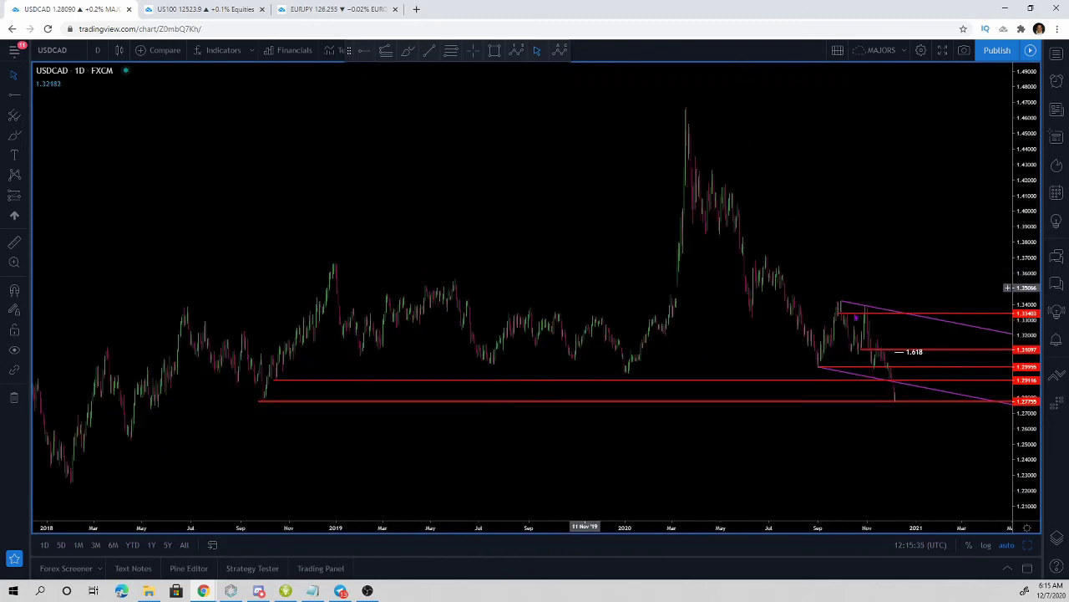
left_click(948, 322)
key("Delete")
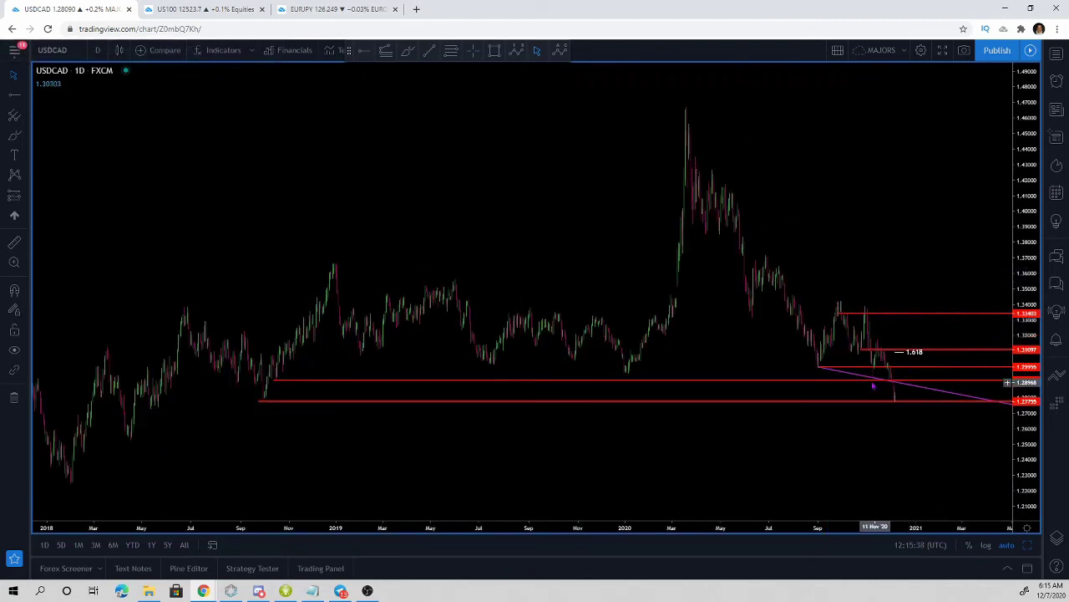
left_click(861, 375)
key("Delete")
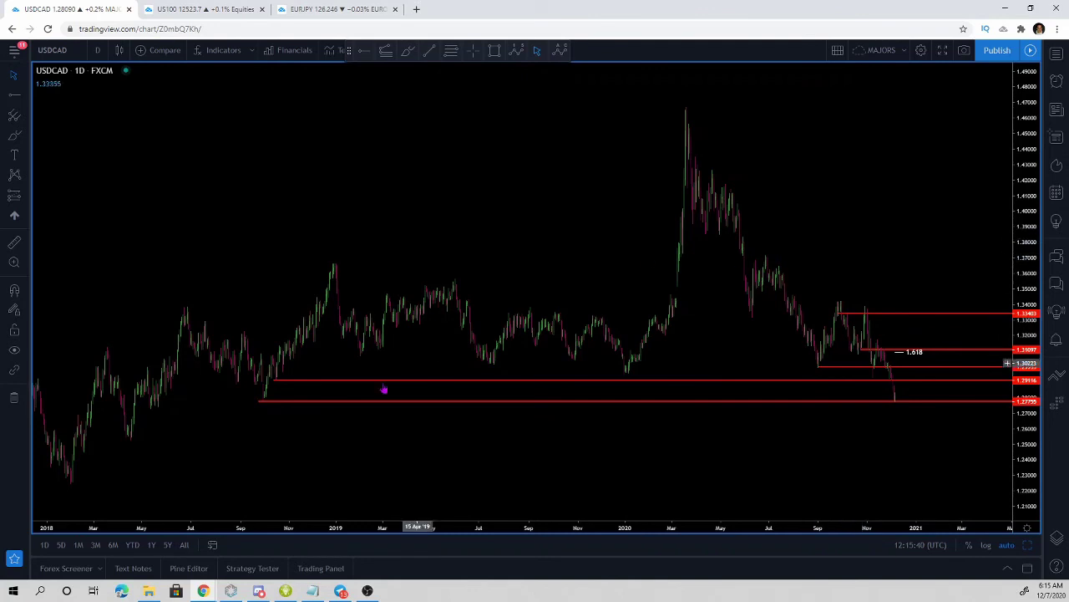
- Move the lowest red ray to the May 2018 lows at about 1.27252 and place another at the October 2018 low, about 1.27784
left_click_drag(355, 407, 237, 408)
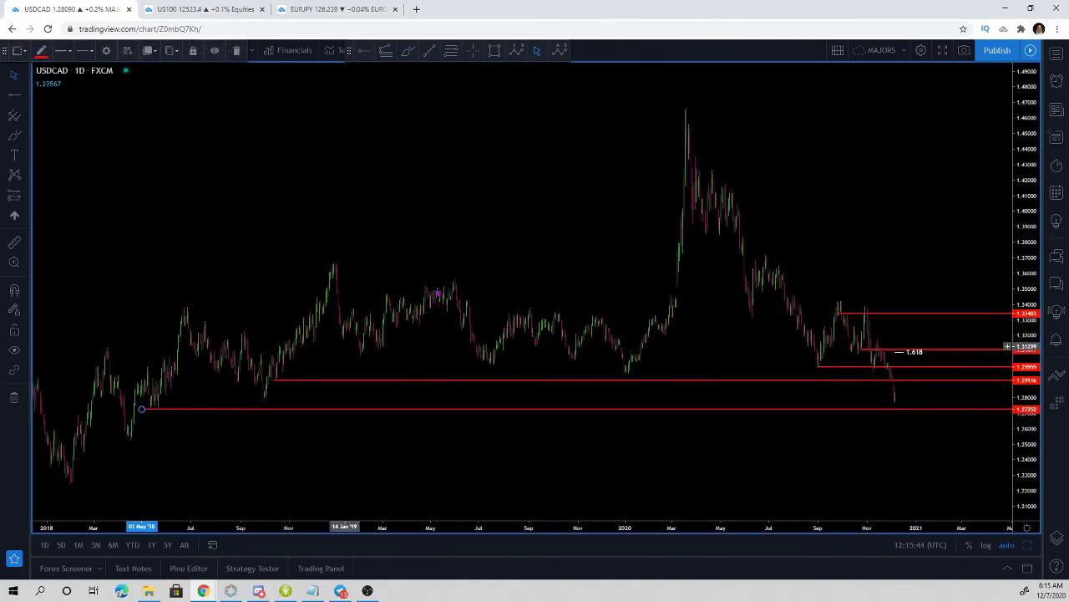
left_click(261, 400)
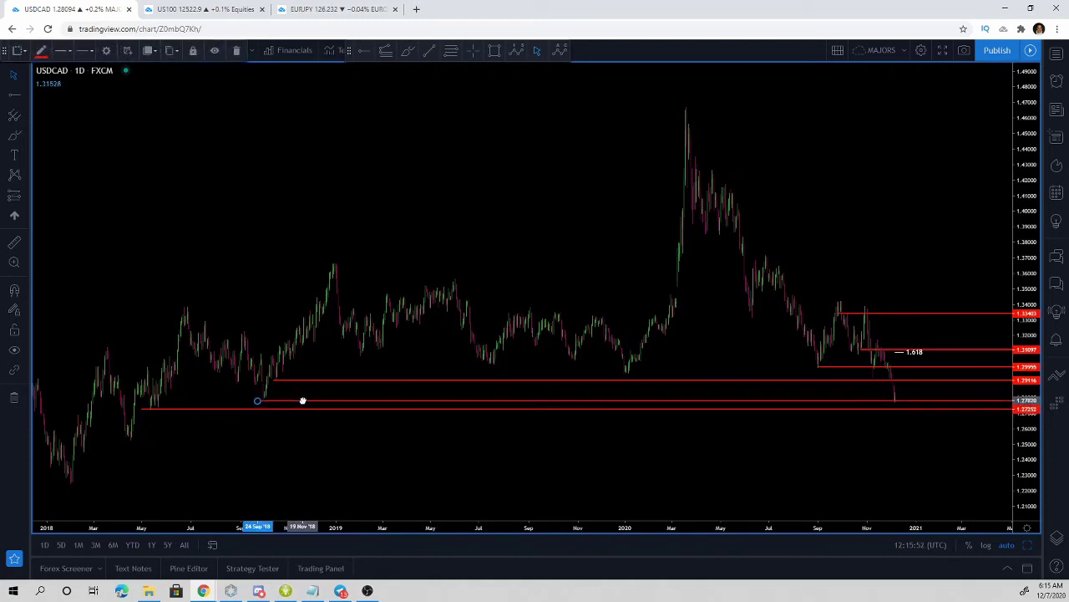
left_click_drag(491, 261, 375, 218)
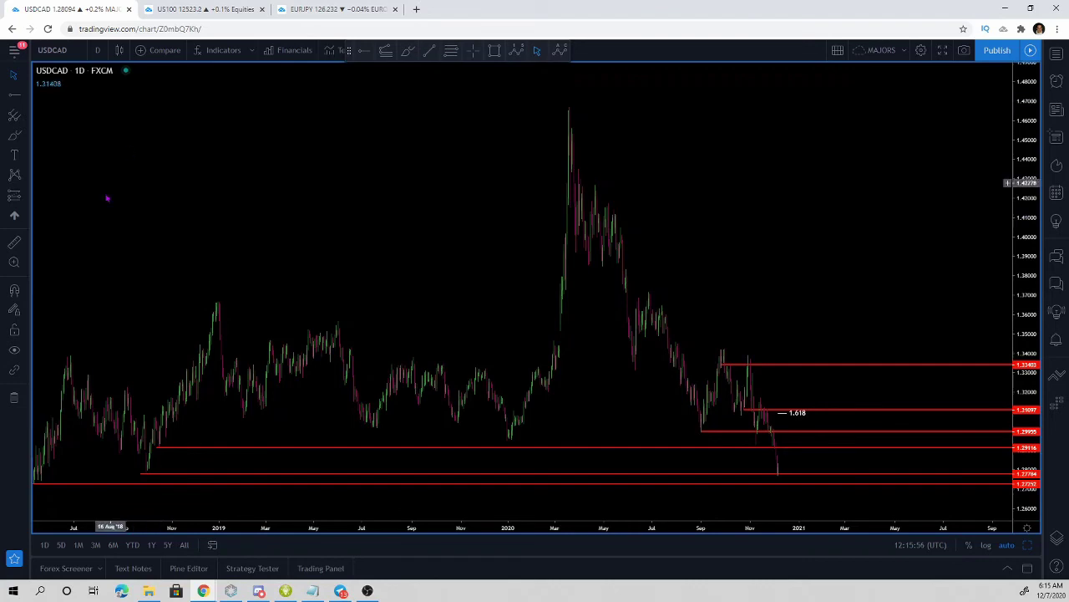
- Return USDCAD to the 1-hour timeframe and delete the white 1.618 level line
left_click(97, 50)
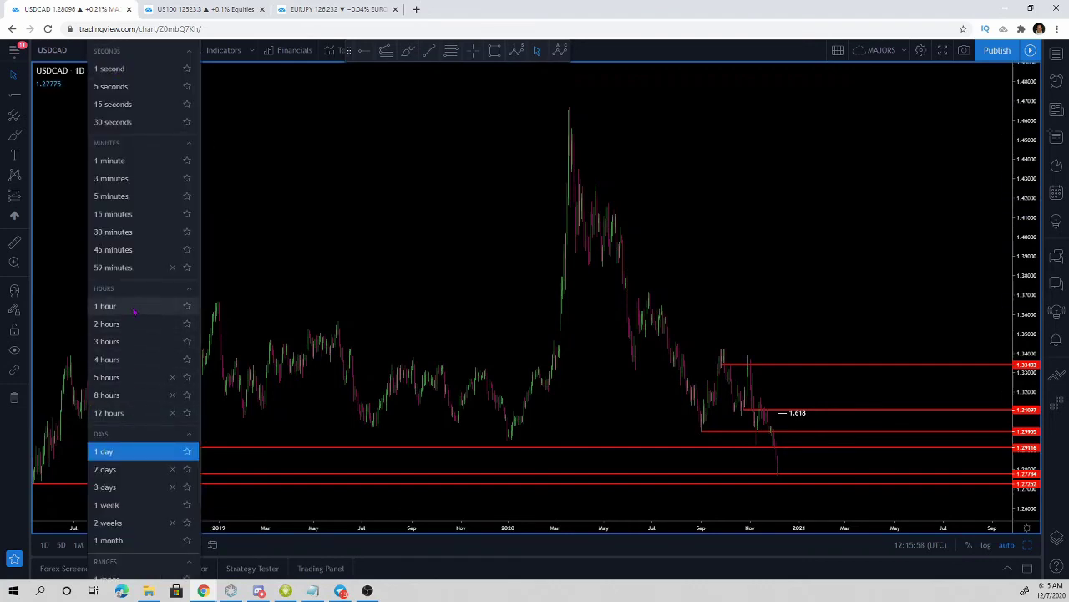
left_click(132, 306)
scroll(956, 405, "up", 6)
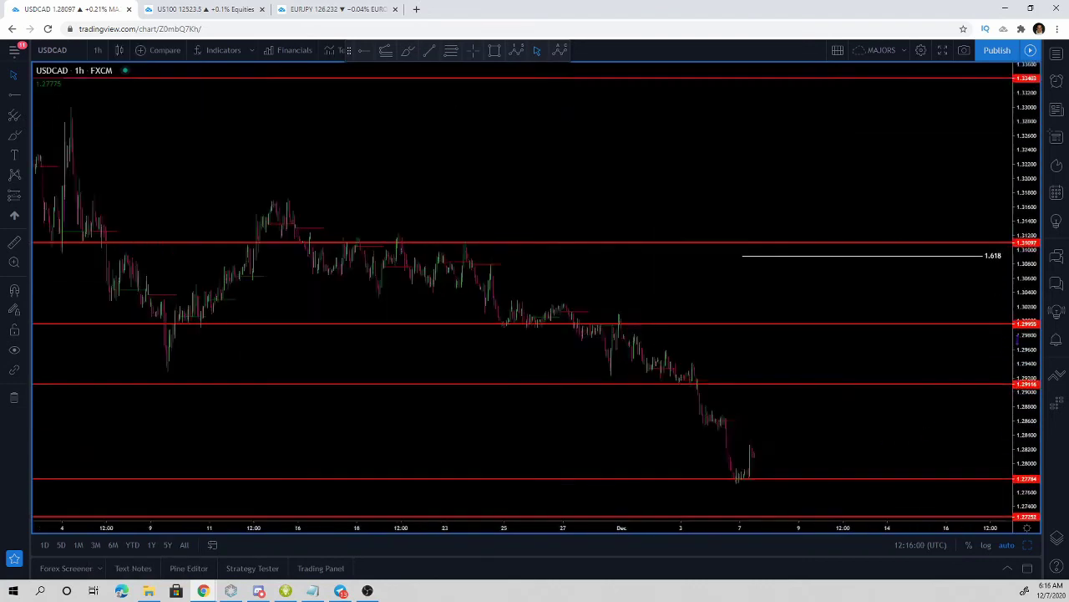
left_click_drag(527, 360, 884, 293)
scroll(852, 268, "down", 4)
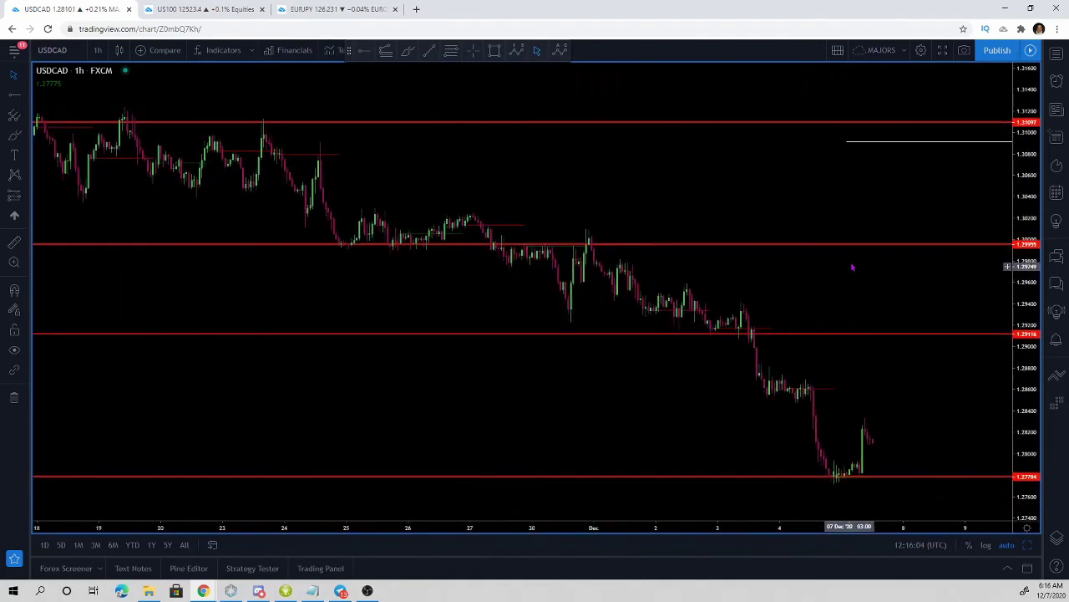
left_click_drag(856, 257, 542, 174)
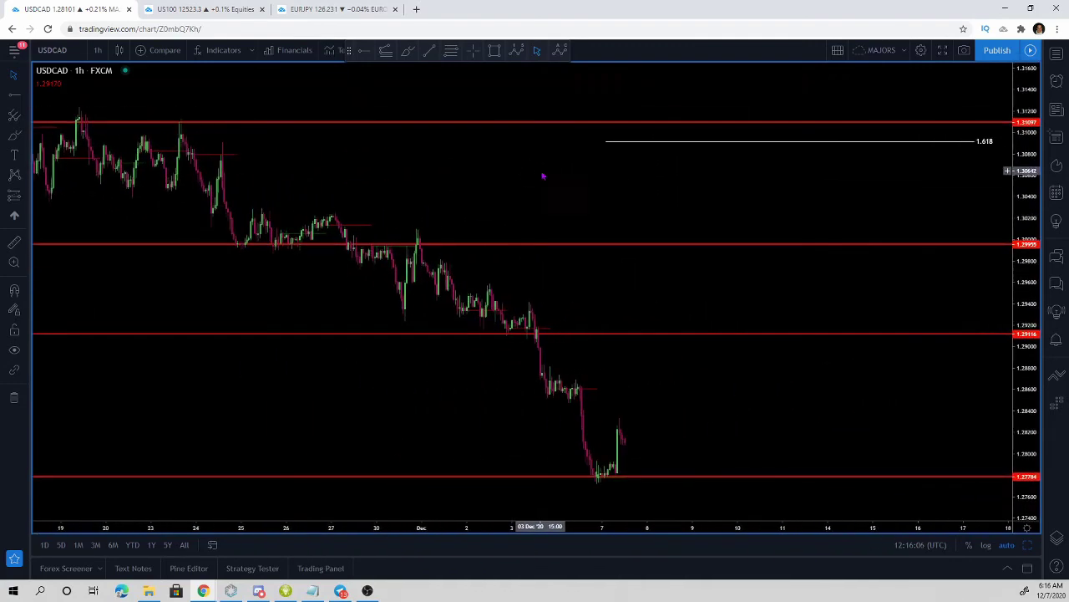
key("Delete")
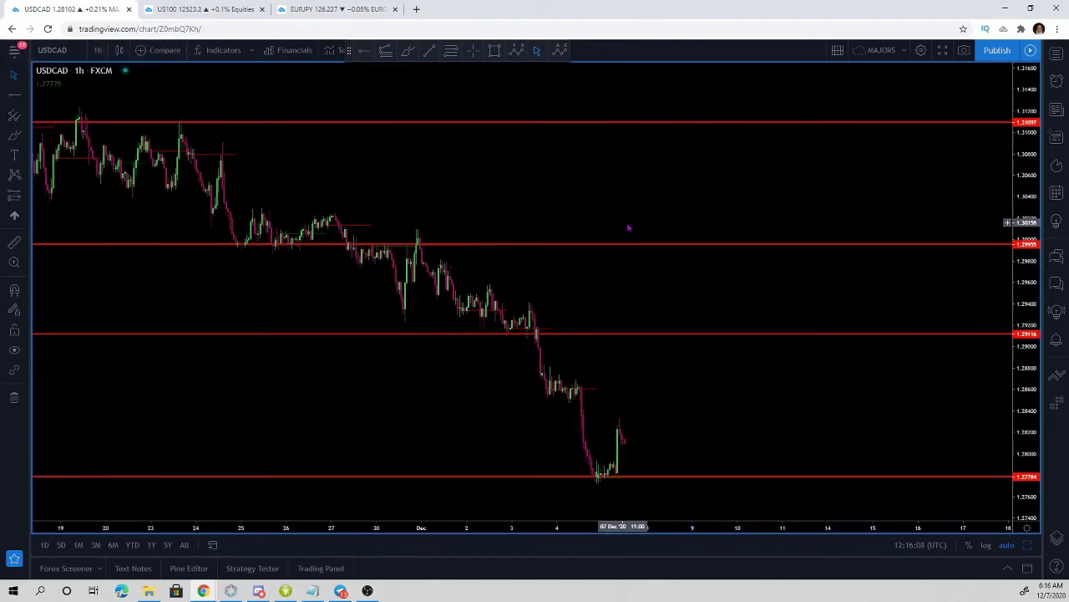
- Add a USDCAD price alert crossing 1.29049, just below the 1.29116 ray, and save it with the name "Shorts in play"
left_click_drag(627, 226, 663, 217)
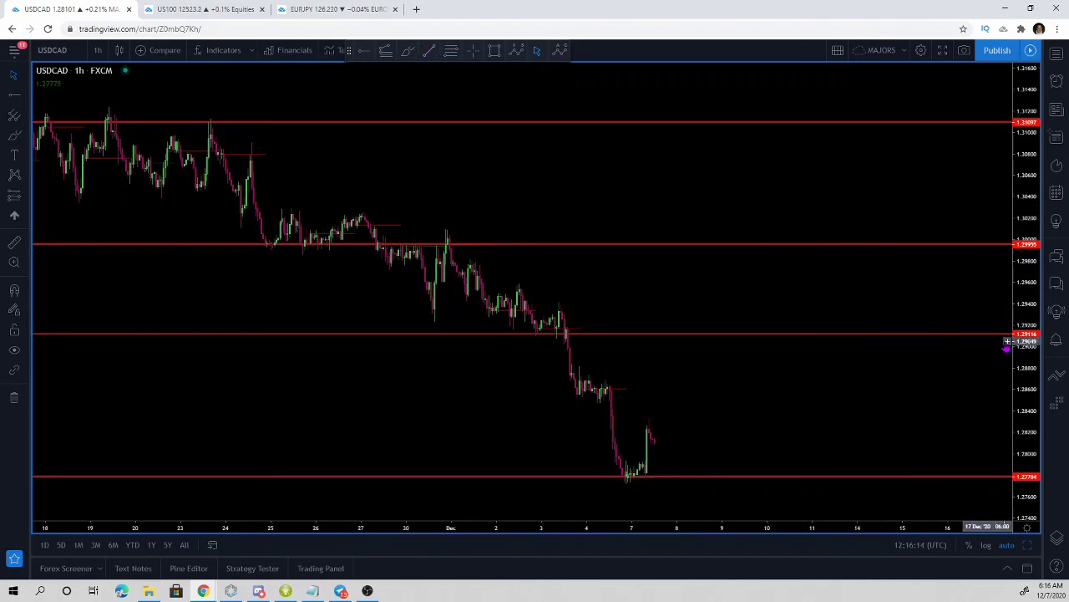
left_click(1008, 341)
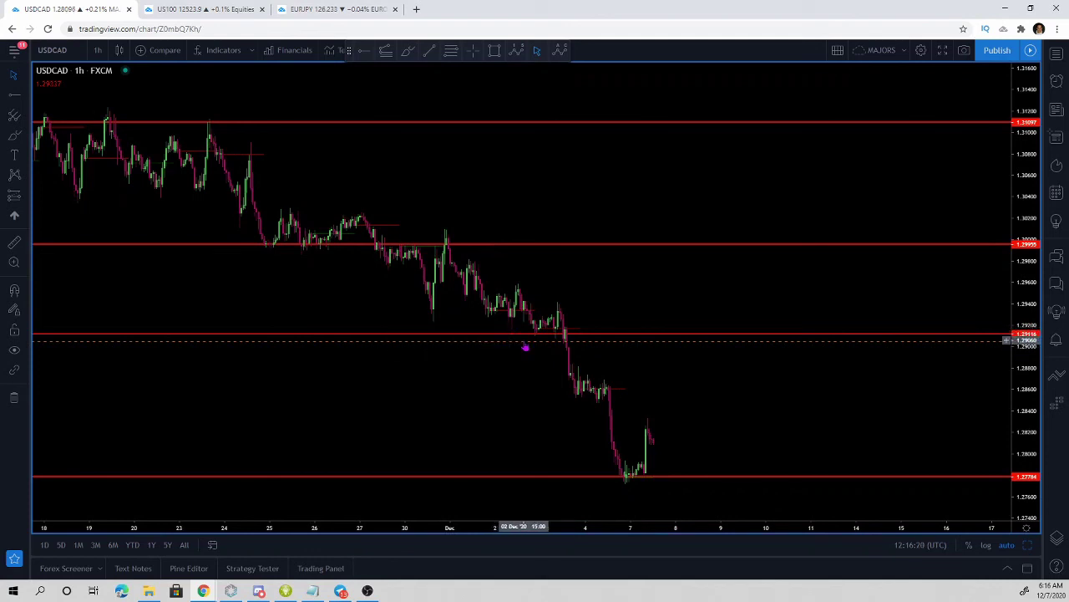
double_click(526, 346)
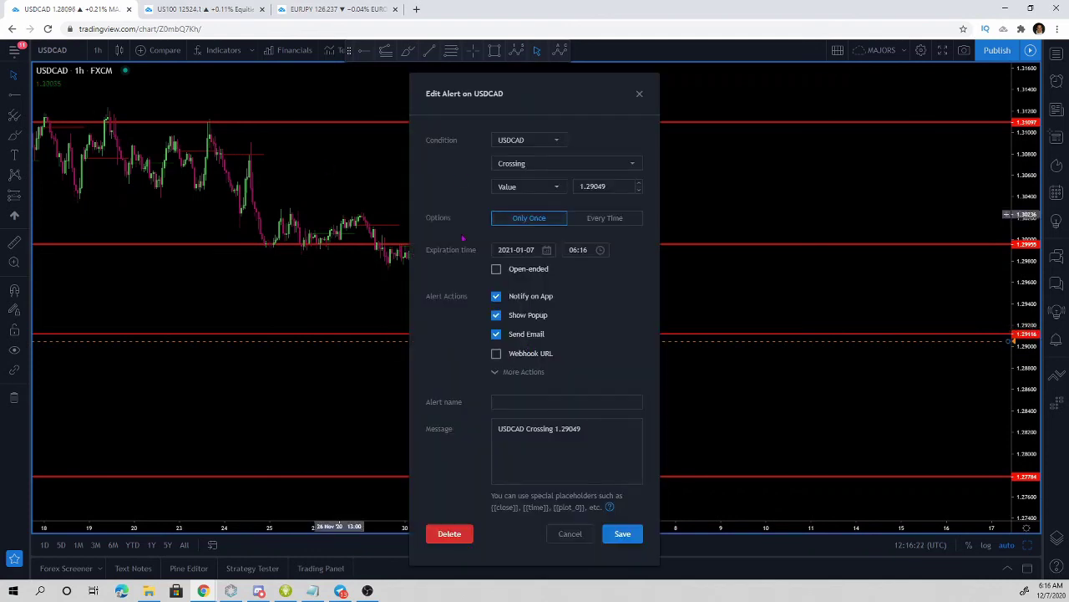
left_click(570, 402)
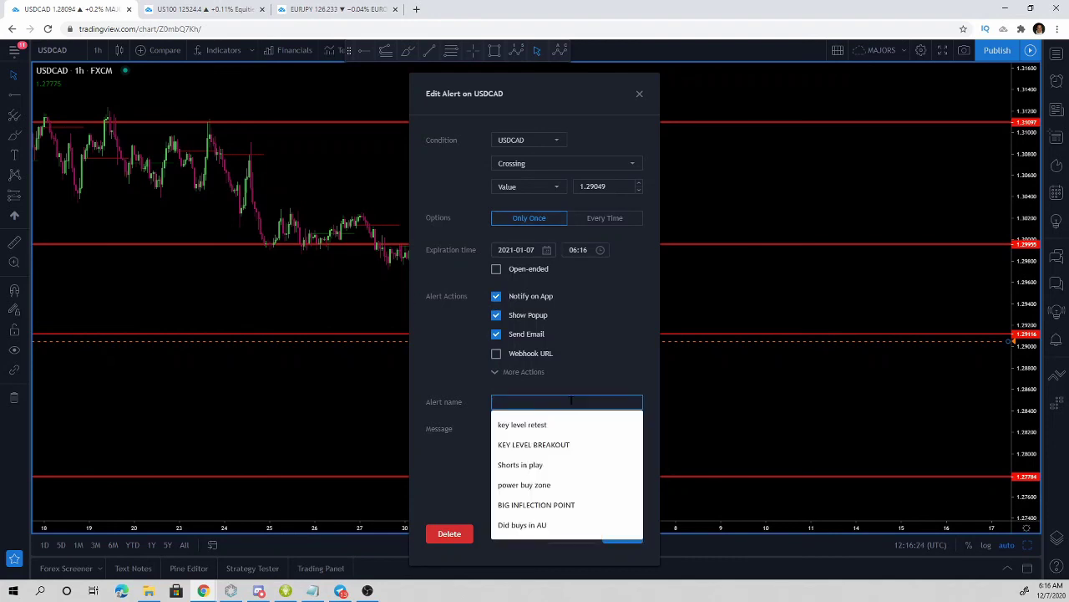
type("SHOR")
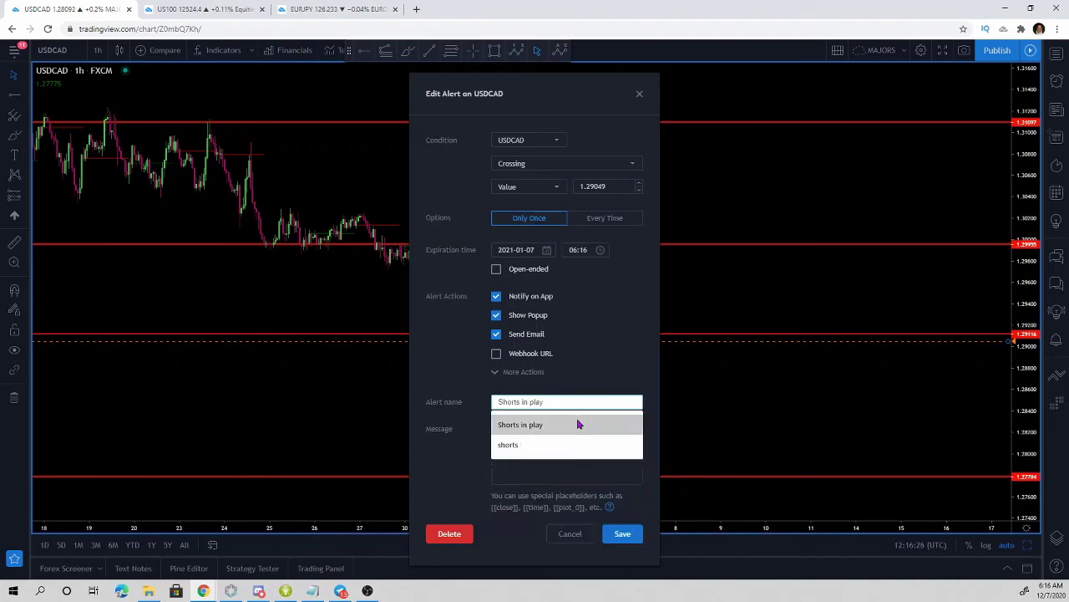
left_click(581, 425)
left_click(622, 534)
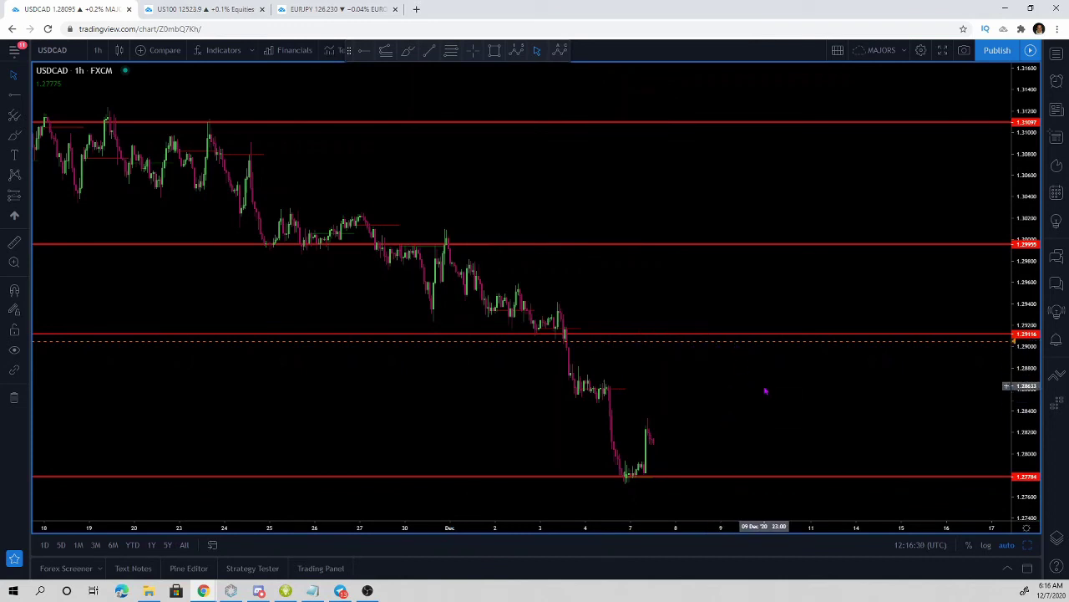
- Draw a trend line from the 16 November low at about 1.30684 to the 4 December low at about 1.27734 and color it white
scroll(548, 152, "down", 2)
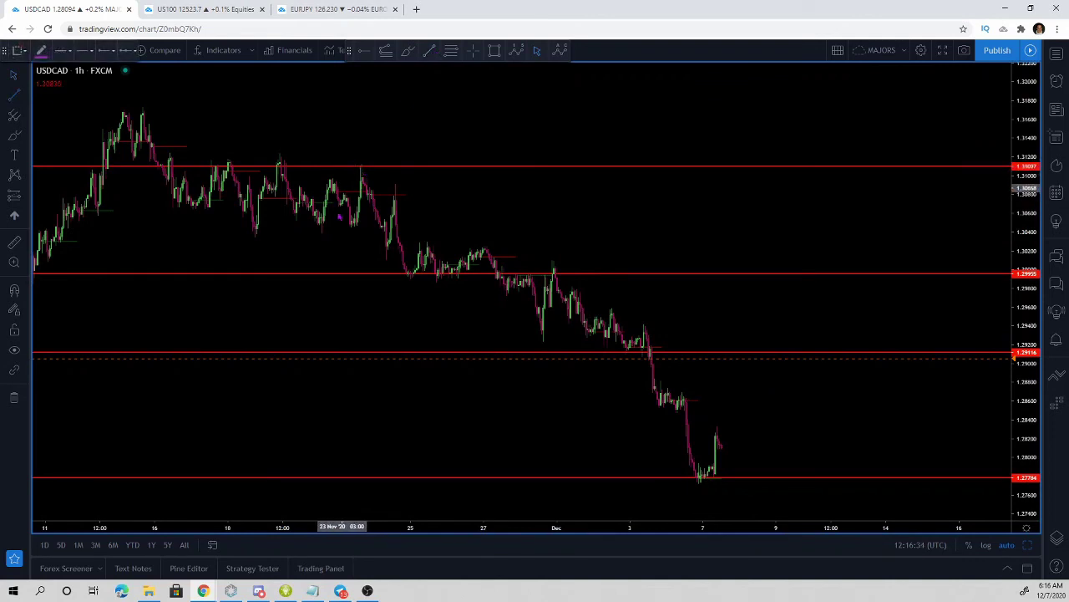
left_click(169, 205)
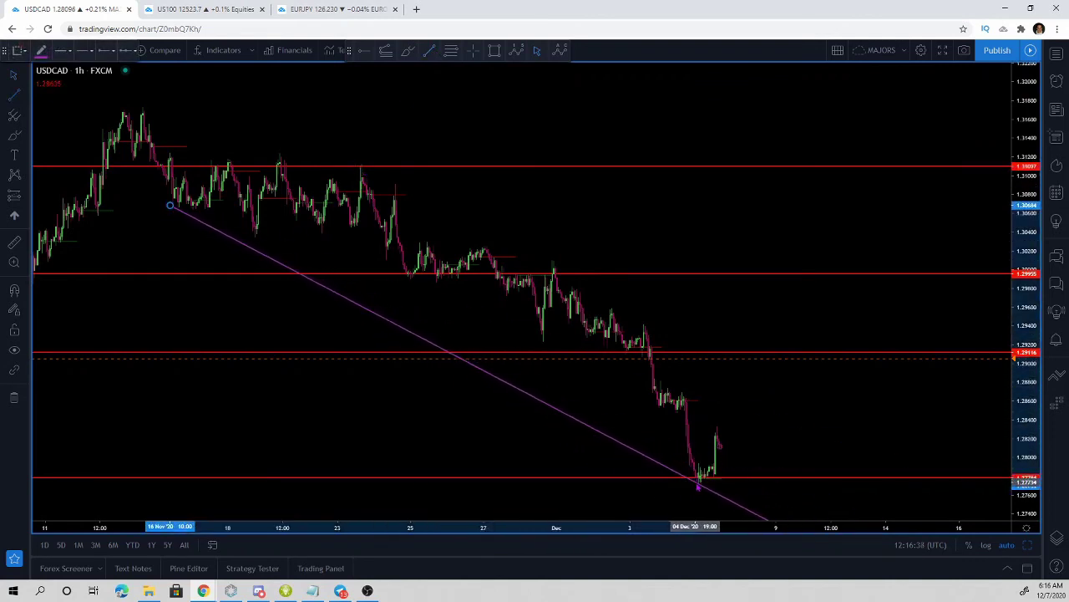
double_click(696, 483)
left_click(697, 485)
double_click(697, 484)
left_click(697, 484)
double_click(697, 485)
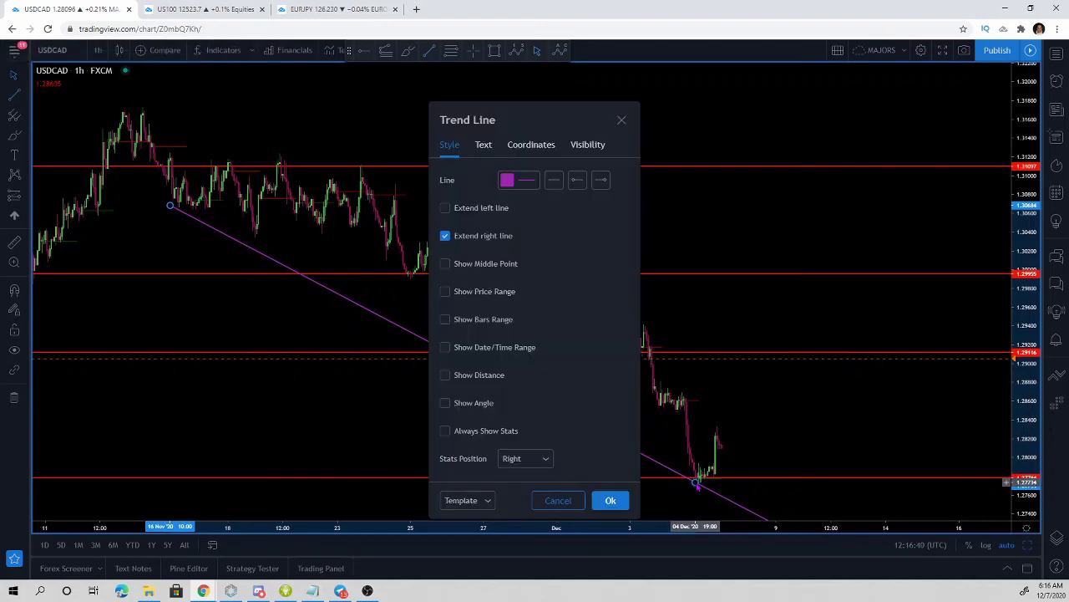
left_click(507, 181)
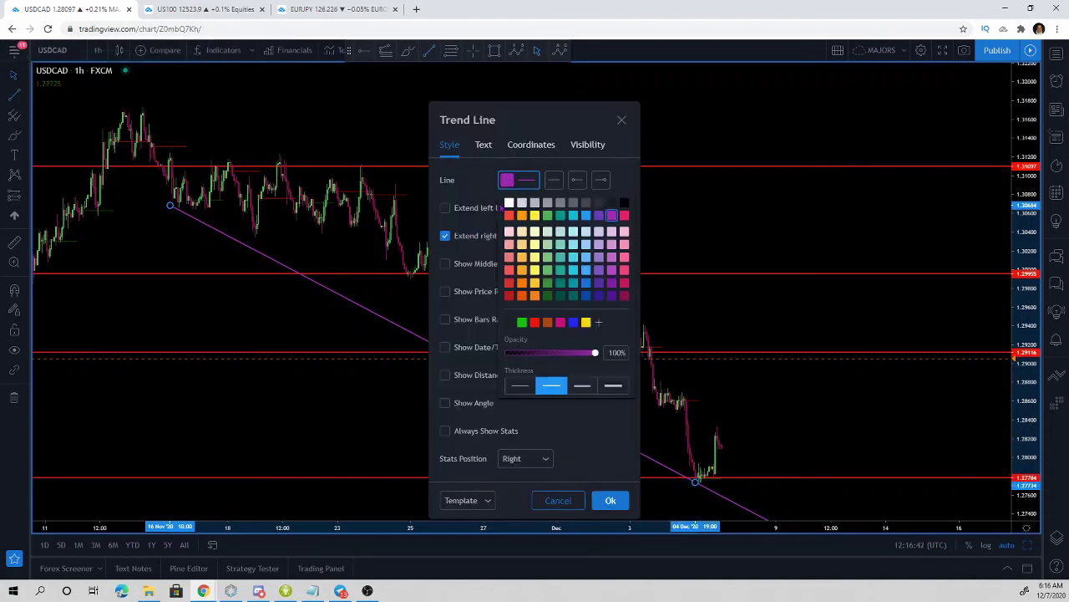
left_click(509, 202)
left_click(598, 502)
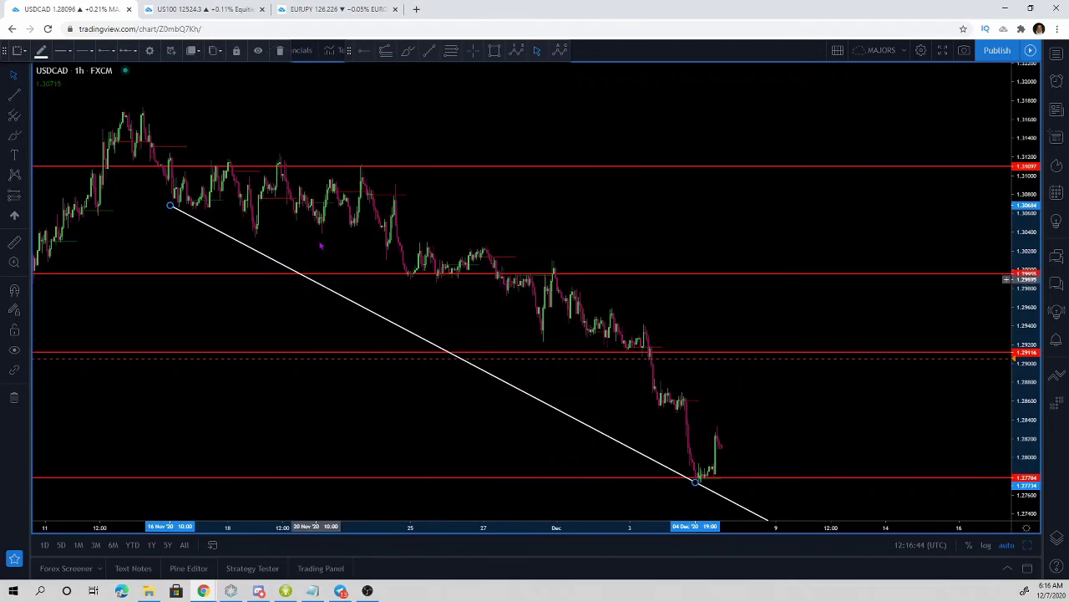
- Draw a white trend line from the 23 November high at about 1.31147 through about 1.30031 on 1 December, and delete the lower trend line
left_click(360, 163)
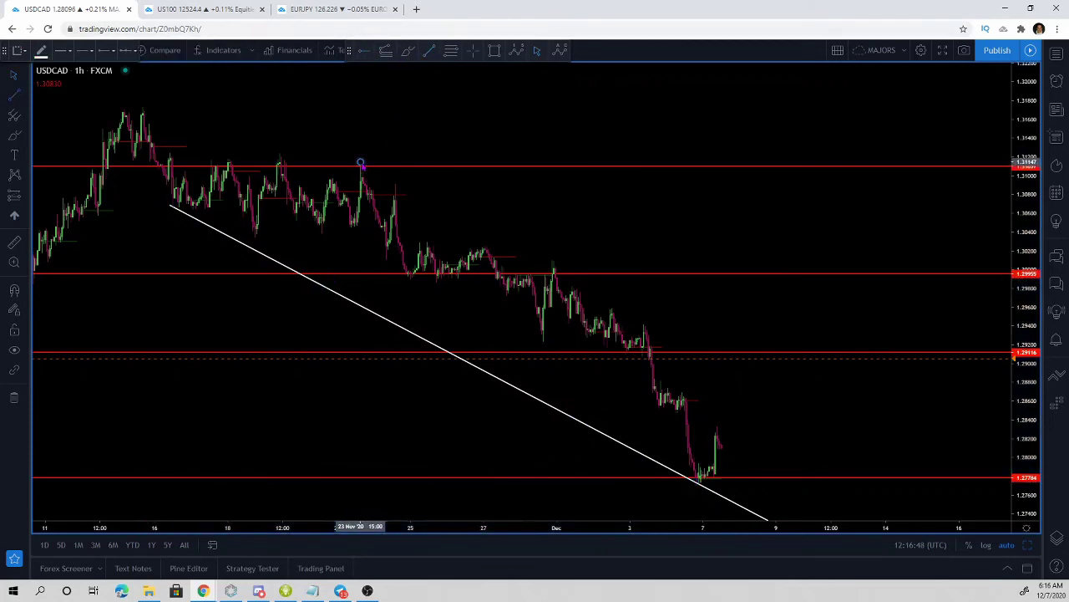
left_click(567, 267)
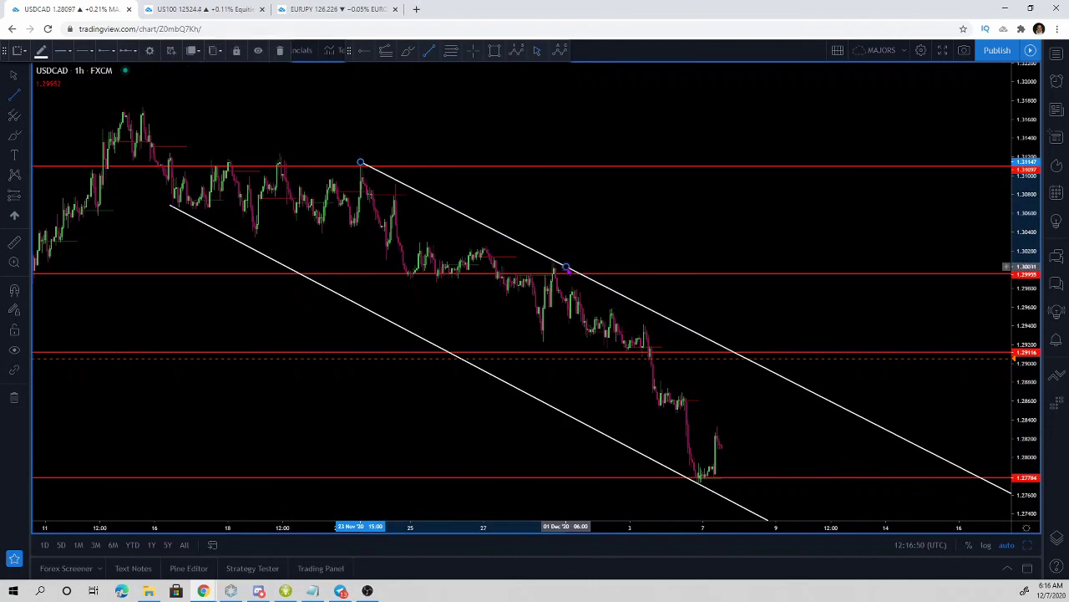
left_click(431, 349)
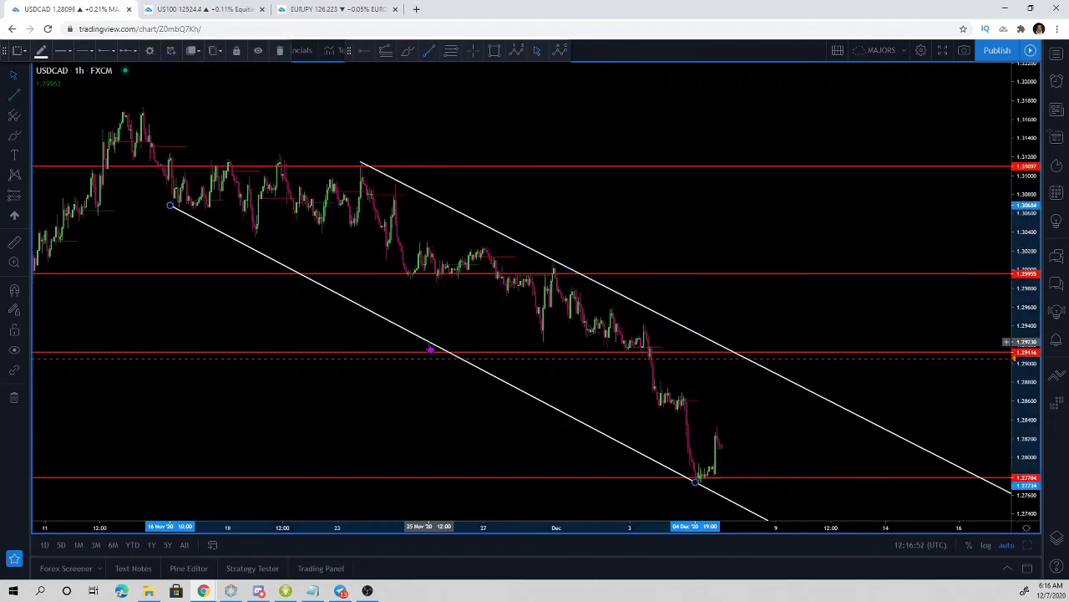
key("Delete")
- Clone the upper white trend line and place the copy along the November and December lows as the parallel lower channel line
double_click(512, 242)
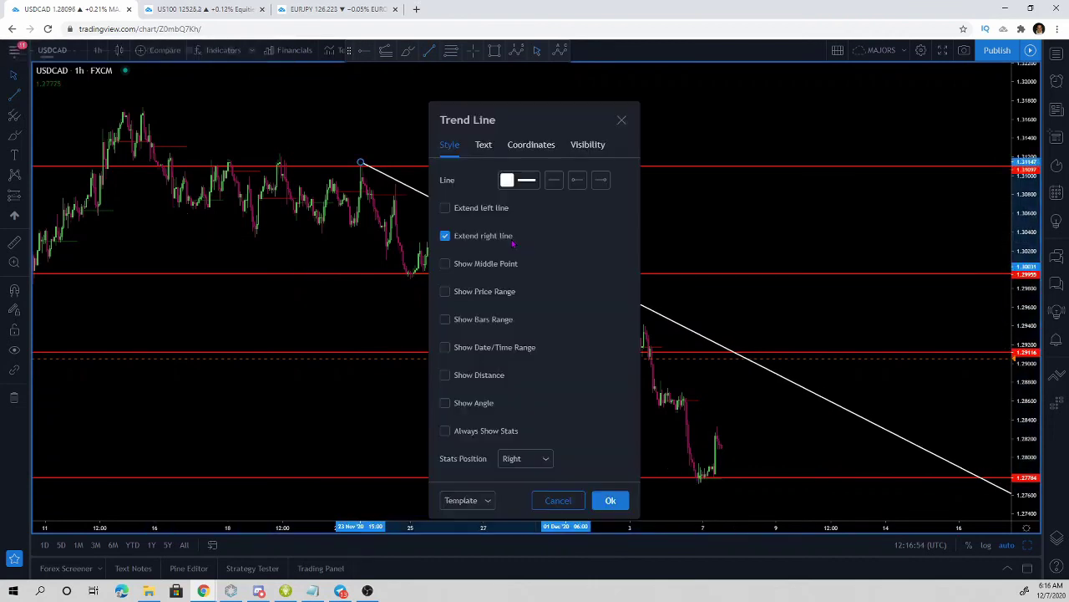
key("Escape")
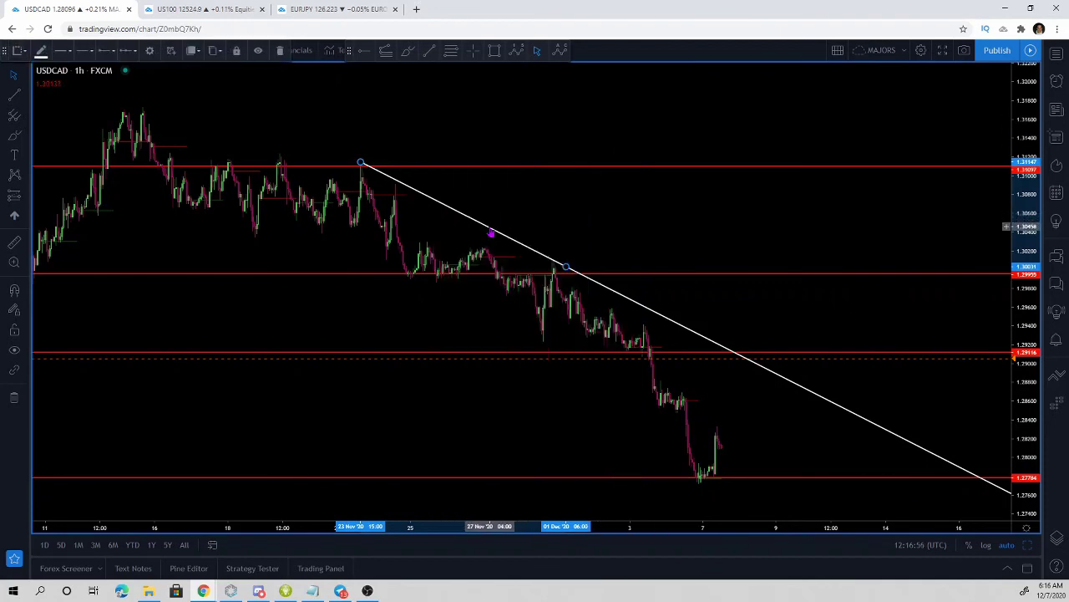
right_click(492, 229)
left_click(523, 324)
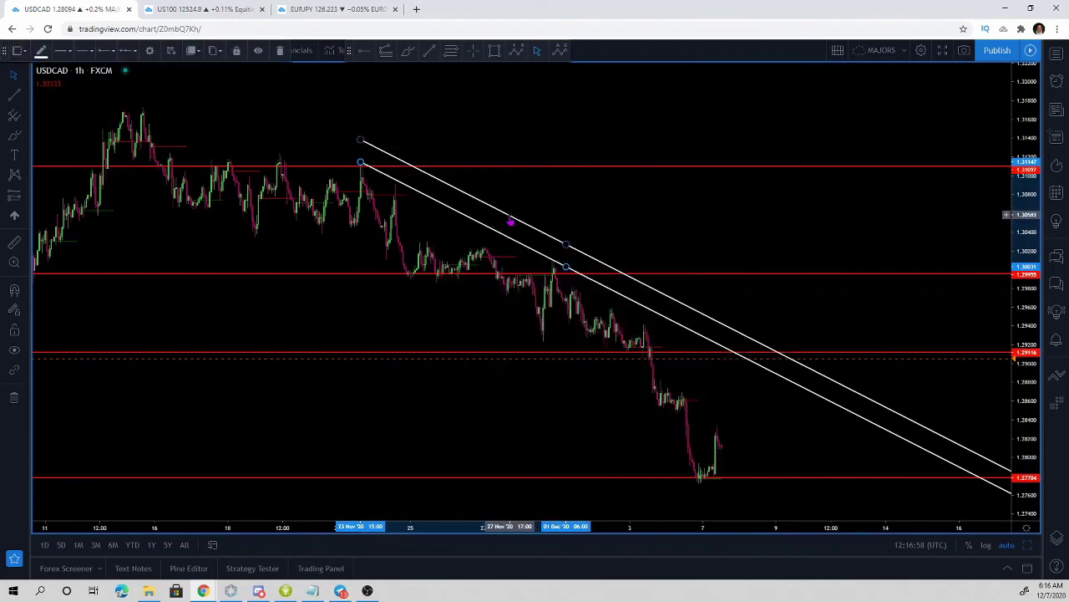
mouse_move(510, 221)
left_mouse_down()
mouse_move(432, 303)
mouse_move(392, 310)
mouse_move(322, 284)
left_mouse_up()
left_click(595, 184)
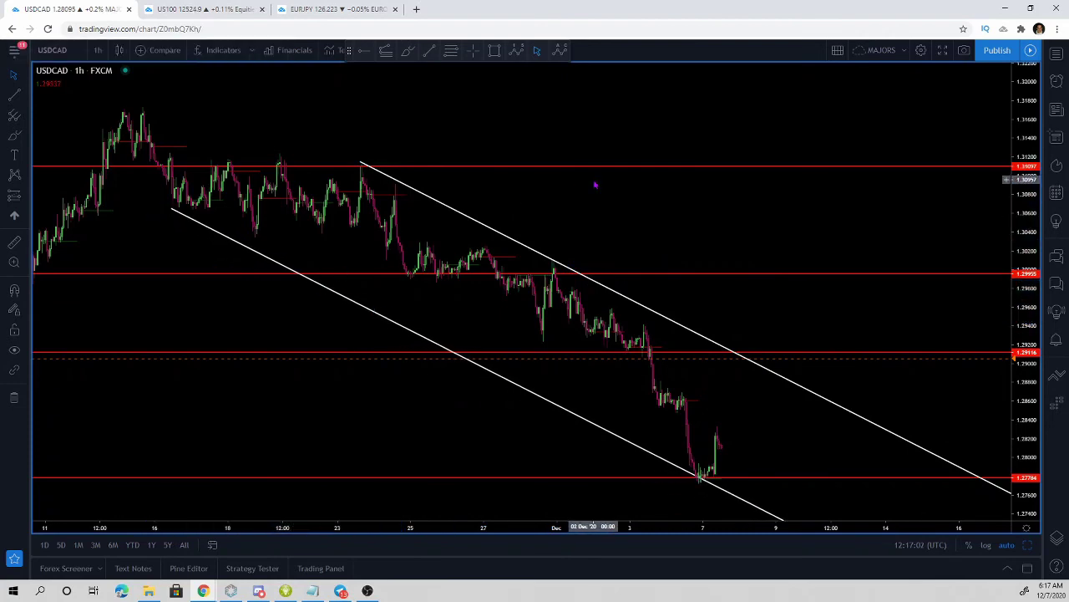
- Draw a Fib retracement from the 24 November low at about 1.29966 up to about 1.31360 and shift it to the early December candles
scroll(595, 185, "up", 5)
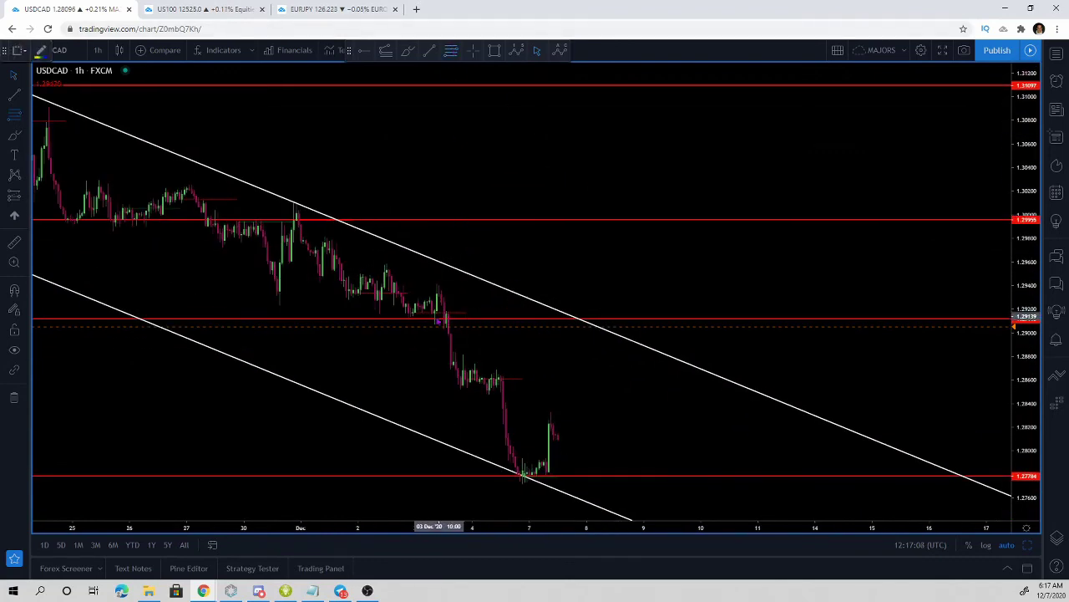
scroll(399, 284, "down", 3)
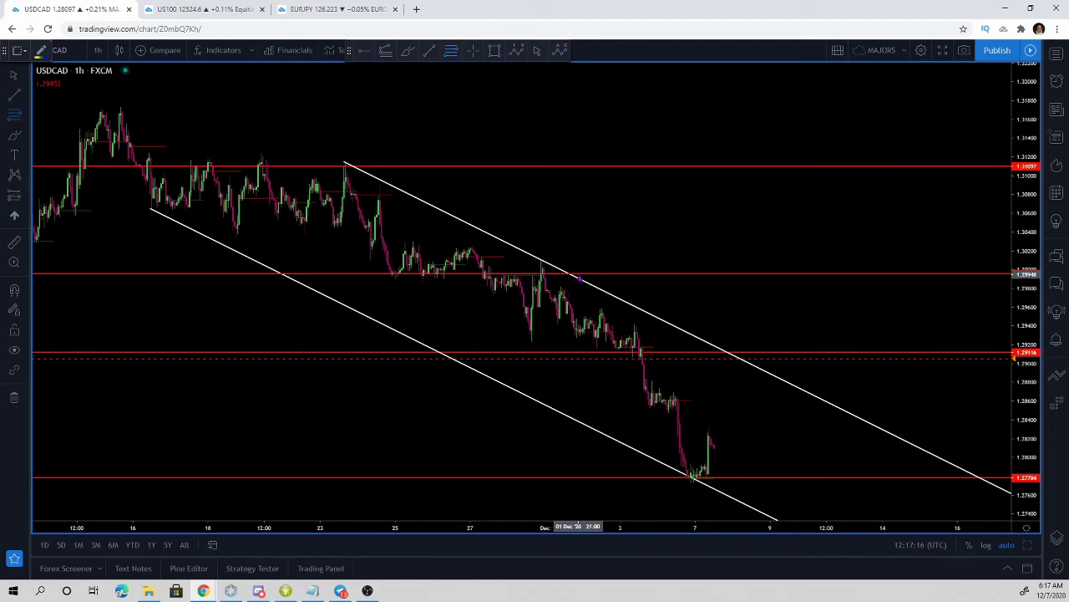
mouse_move(393, 272)
left_mouse_down()
mouse_move(420, 231)
mouse_move(438, 141)
left_mouse_up()
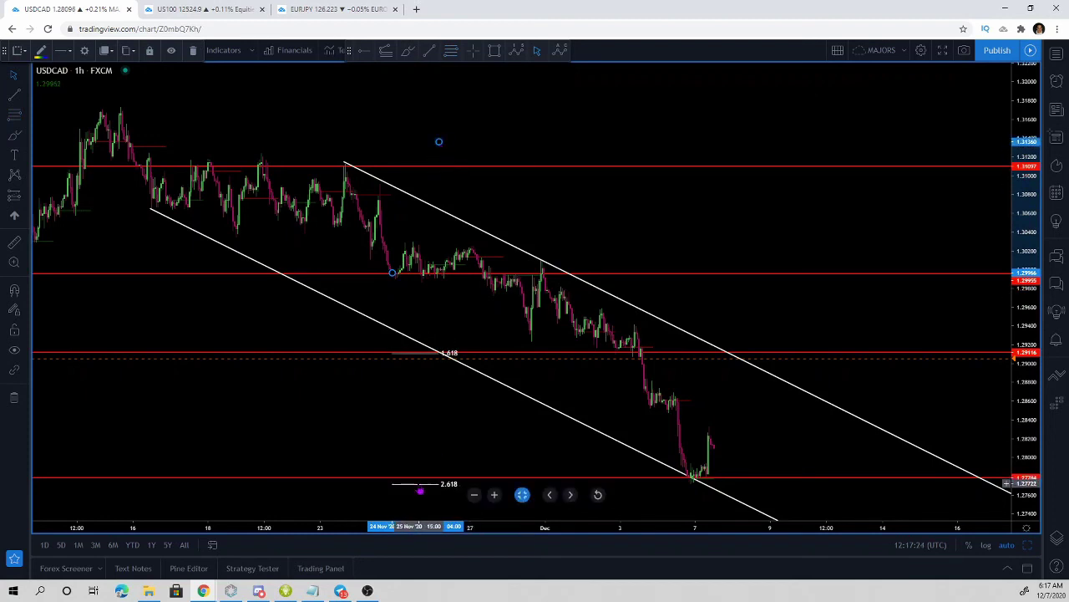
left_click_drag(420, 492, 675, 491)
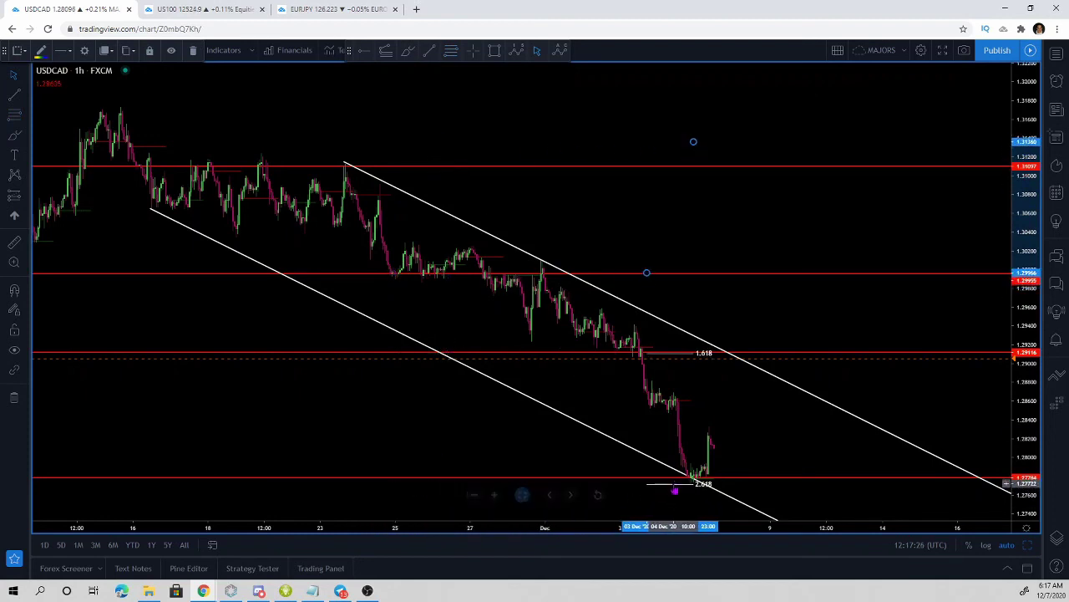
- Hide the Fib retracement's 1.618 level and align the remaining 2.618 line under the 4–7 December lows
double_click(675, 490)
left_click(544, 312)
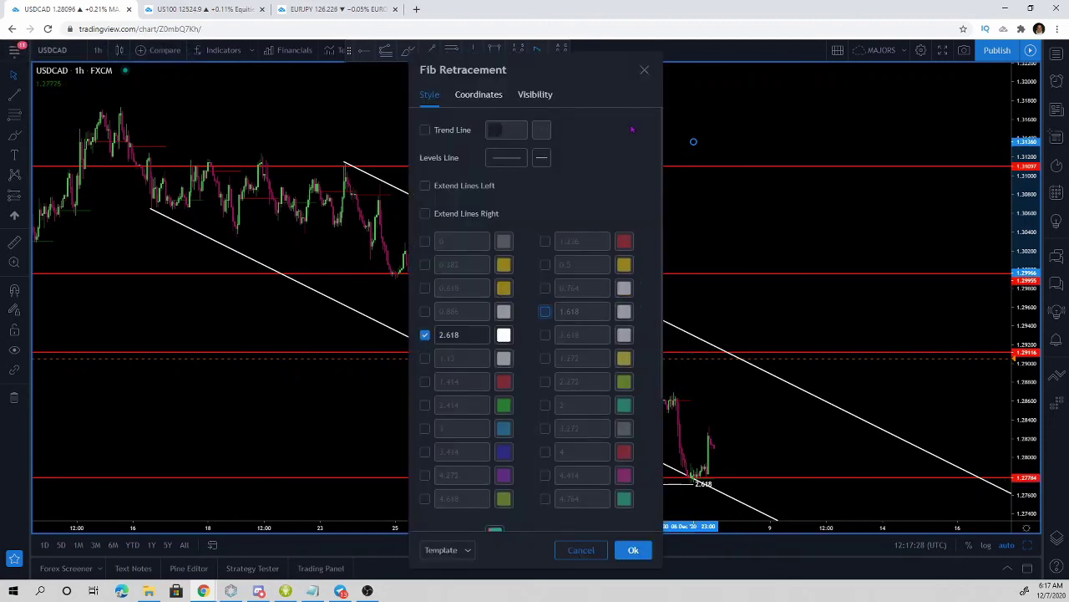
left_click(644, 72)
left_click_drag(744, 131, 659, 126)
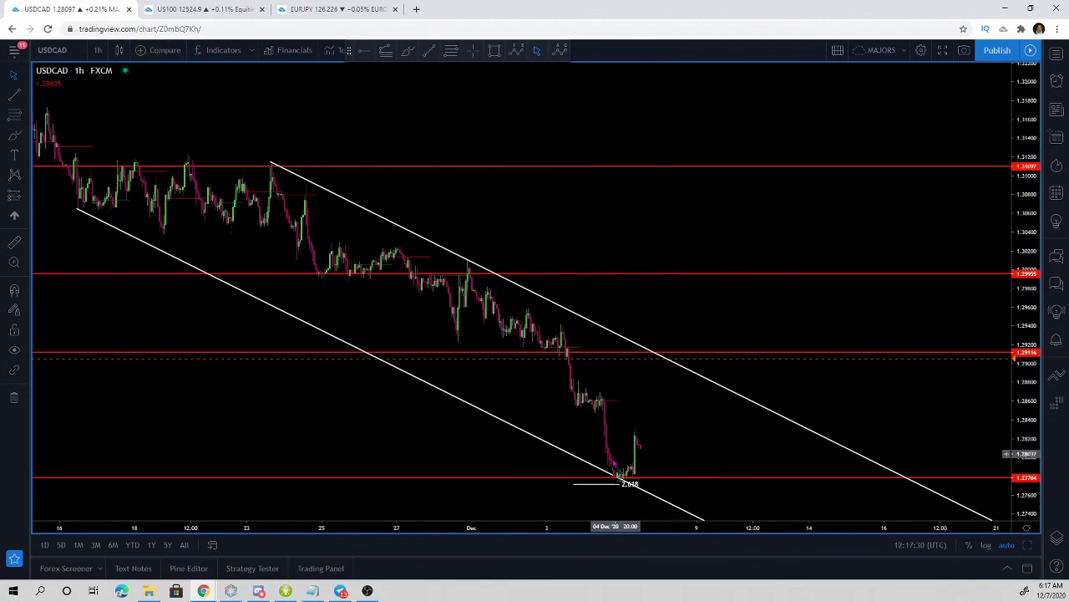
mouse_move(608, 494)
left_click_drag(609, 484, 628, 485)
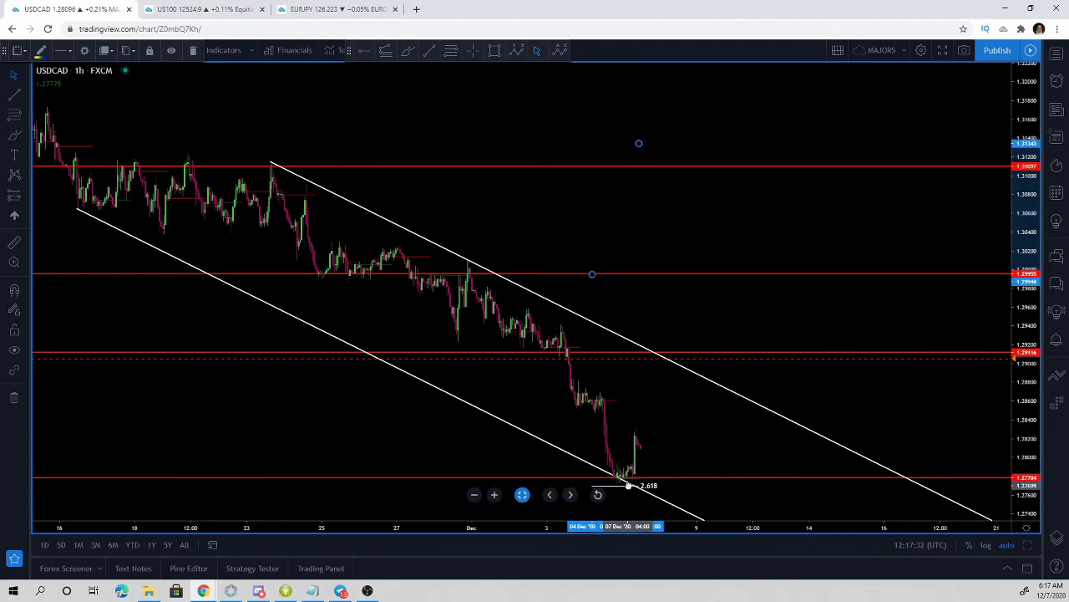
left_click(692, 293)
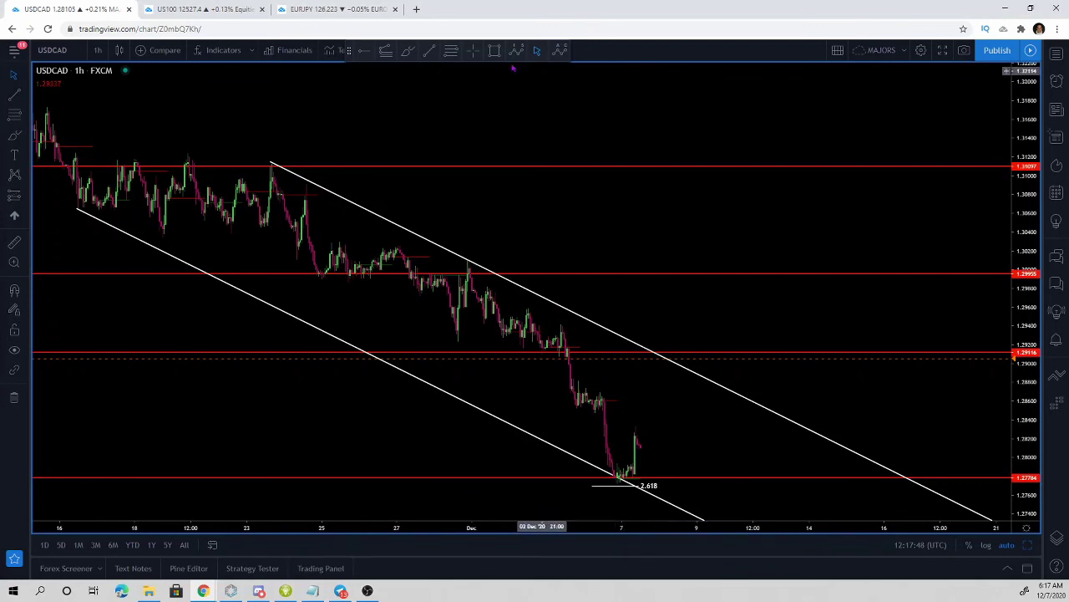
- Sketch temporary brush strokes over the recent rebound and the descending channel, undoing each one
left_click(404, 52)
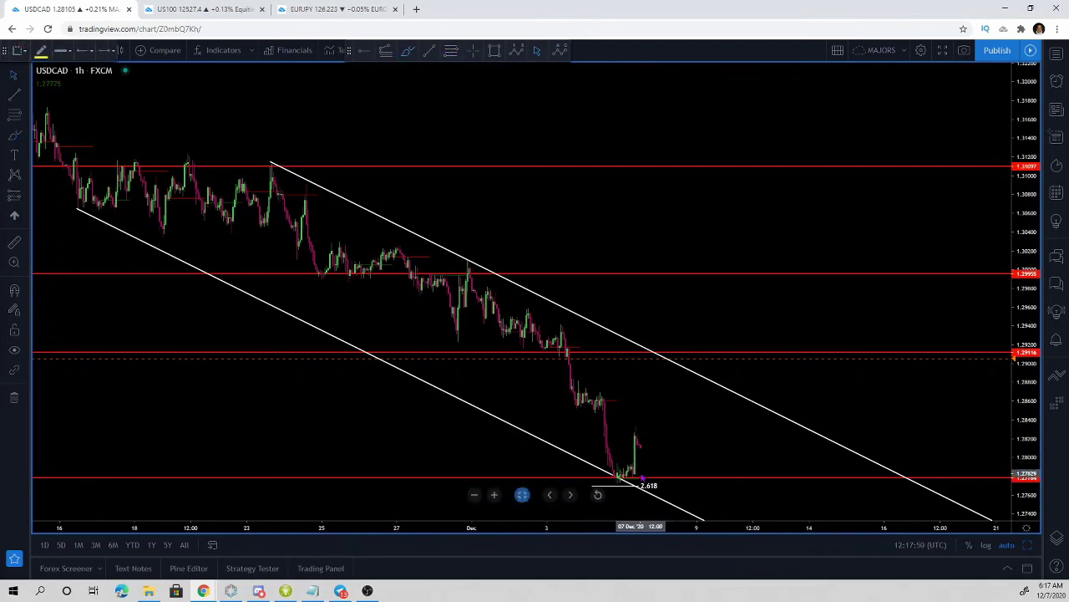
mouse_move(626, 460)
left_mouse_down()
mouse_move(637, 491)
mouse_move(613, 474)
mouse_move(683, 390)
left_mouse_up()
key("ctrl+z")
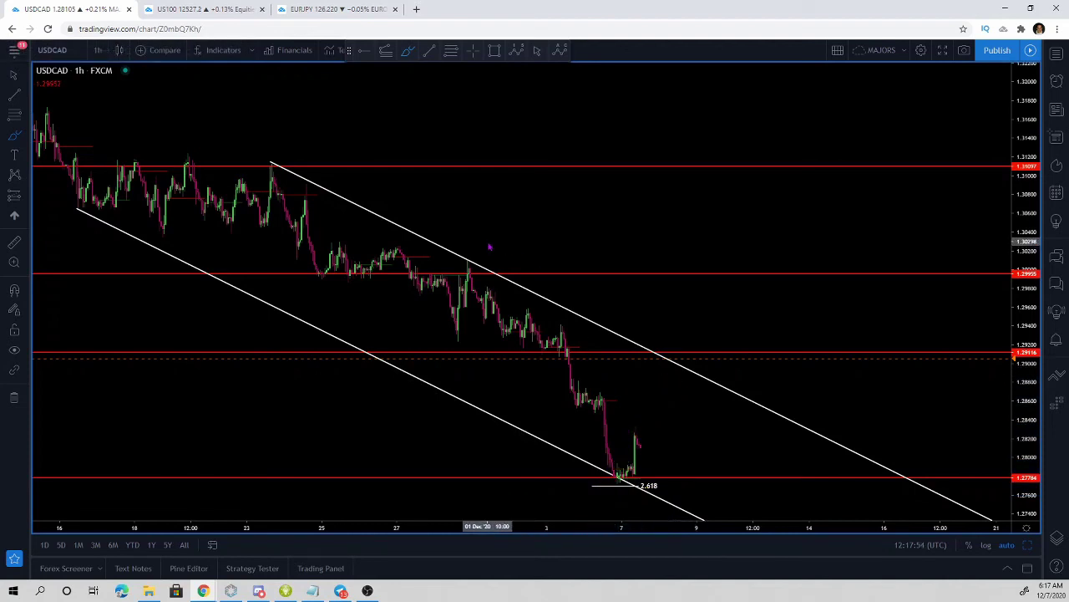
mouse_move(479, 278)
left_mouse_down()
mouse_move(573, 316)
mouse_move(597, 518)
mouse_move(666, 424)
left_mouse_up()
key("ctrl+z")
mouse_move(617, 476)
left_mouse_down()
mouse_move(655, 431)
mouse_move(687, 364)
mouse_move(716, 434)
mouse_move(709, 468)
mouse_move(735, 461)
left_mouse_up()
key("ctrl+z")
scroll(735, 461, "down", 2)
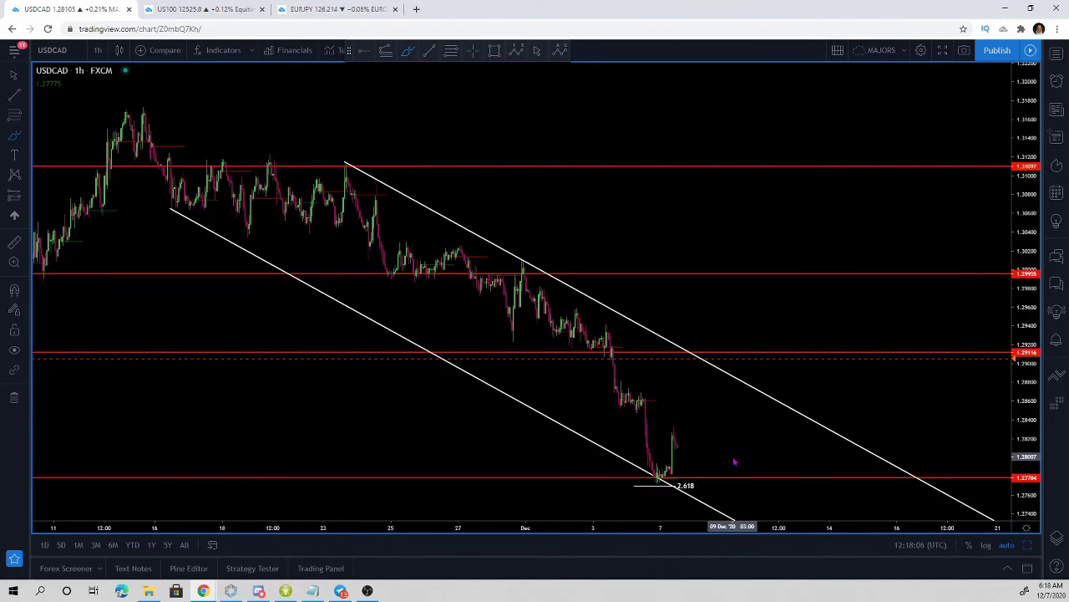
scroll(733, 462, "up", 3)
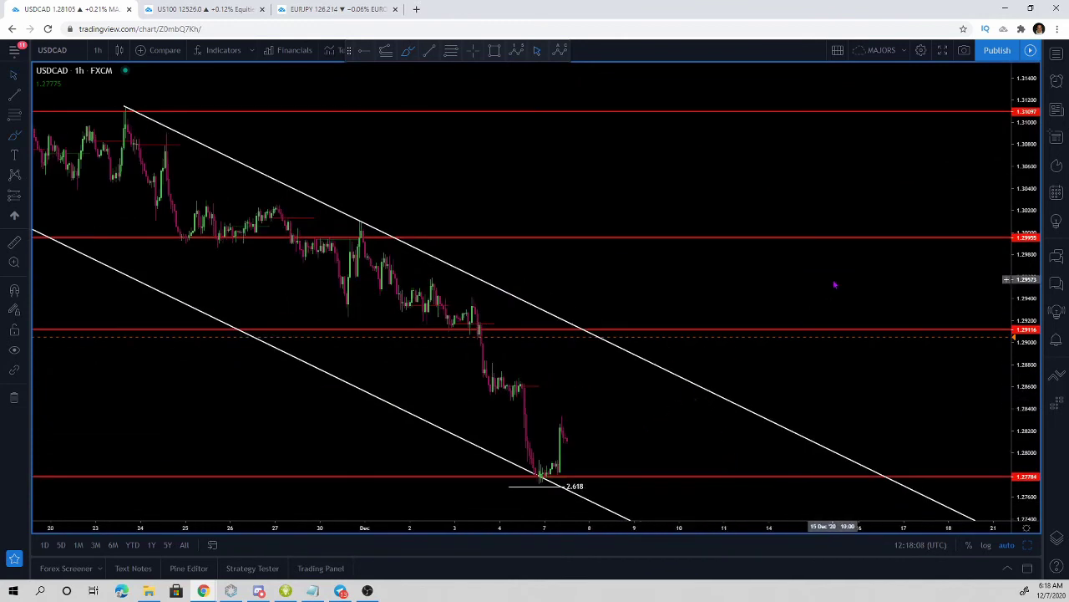
scroll(834, 285, "up", 2)
right_click(432, 353)
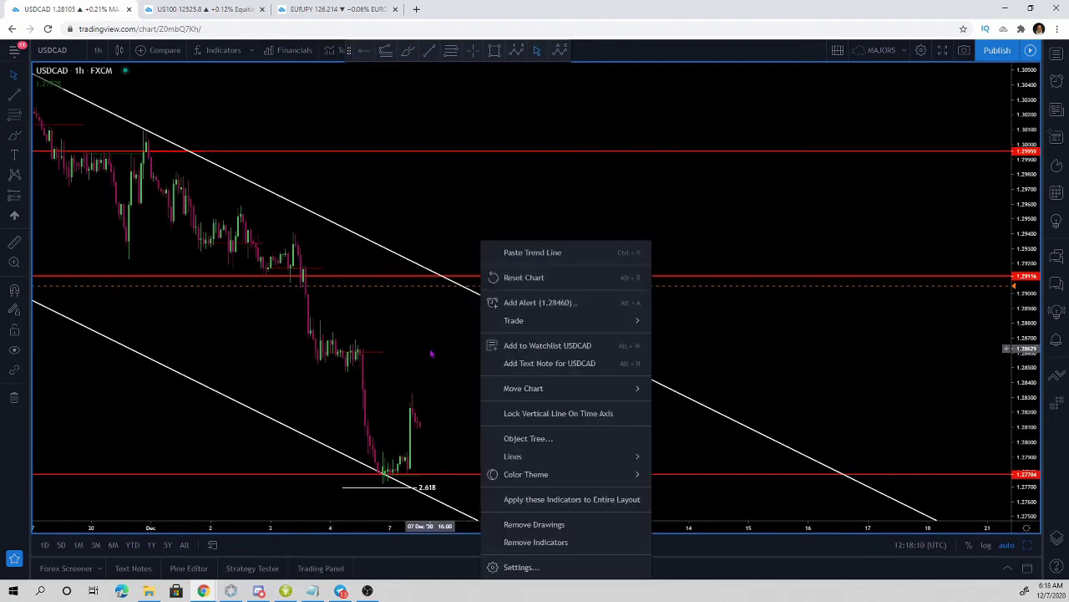
left_click_drag(431, 353, 460, 346)
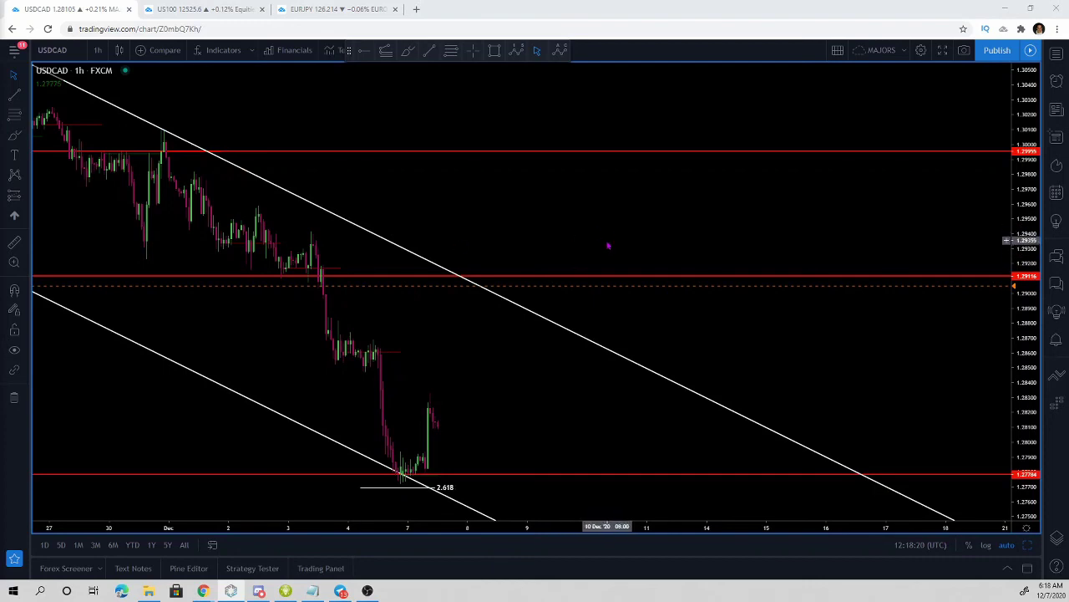
- Return to the multi-chart layout, maximize the XAUUSD 15-minute chart and select its middle red horizontal ray
left_click(1031, 546)
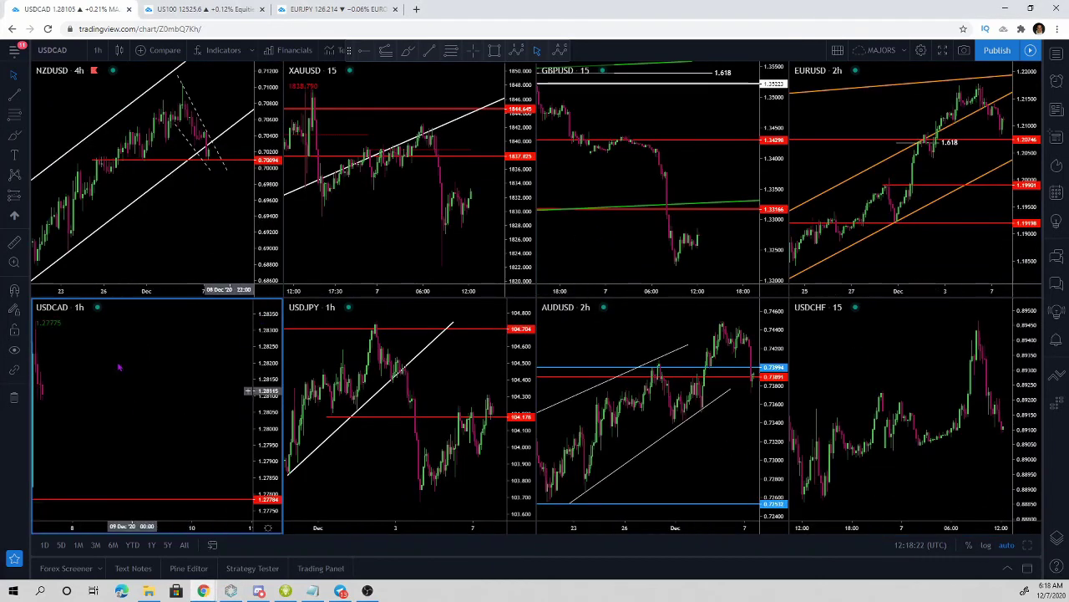
left_click(410, 222)
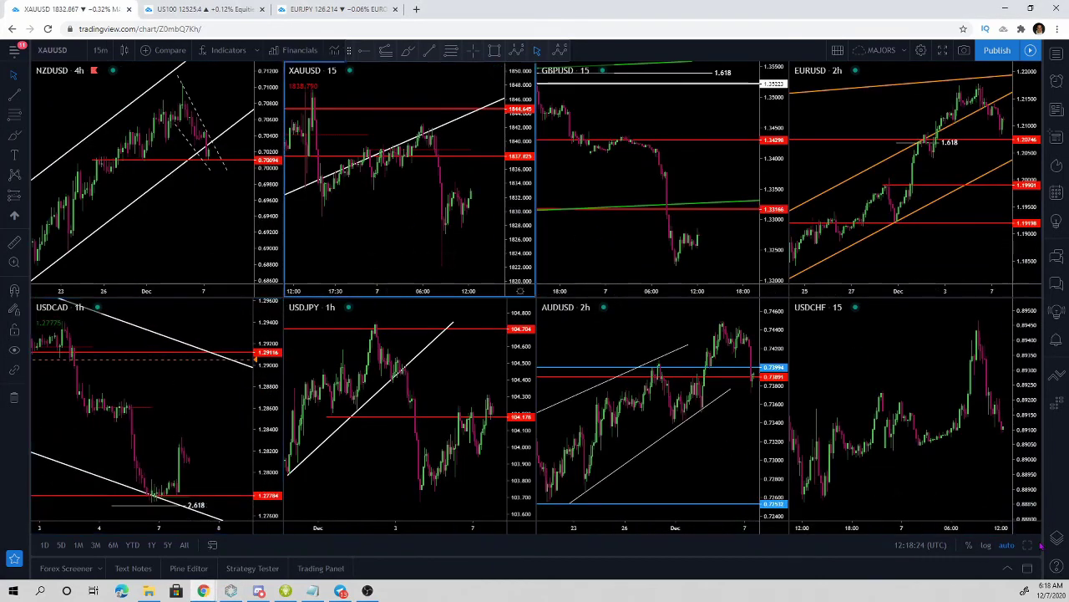
left_click(1031, 546)
left_click_drag(866, 296, 465, 266)
left_click(392, 207)
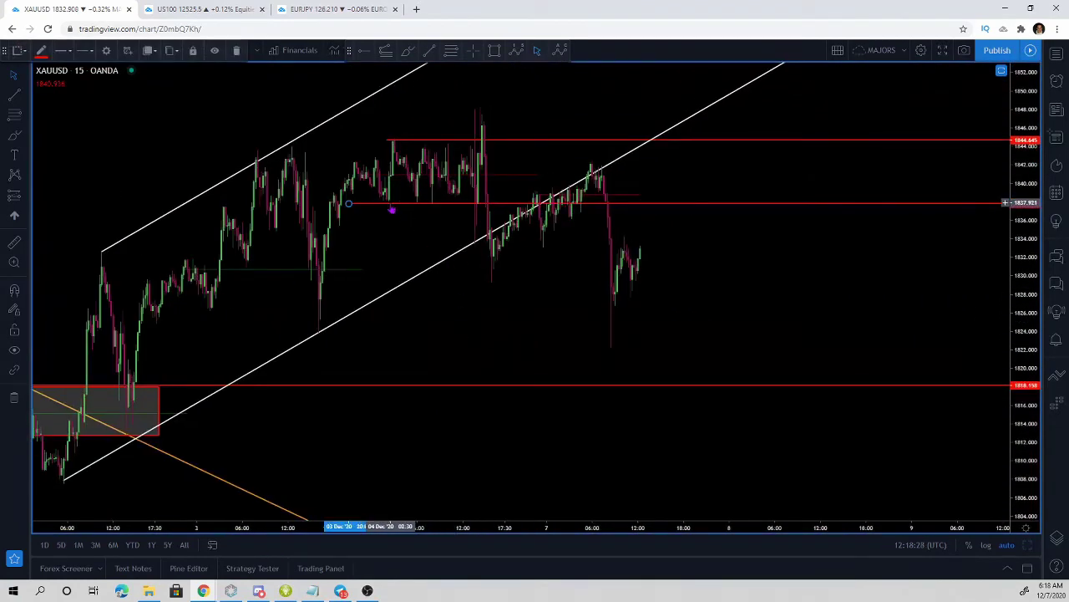
- Move the middle red horizontal ray down to about 1833.245, starting from the low late on 4 December
left_click_drag(392, 209, 581, 245)
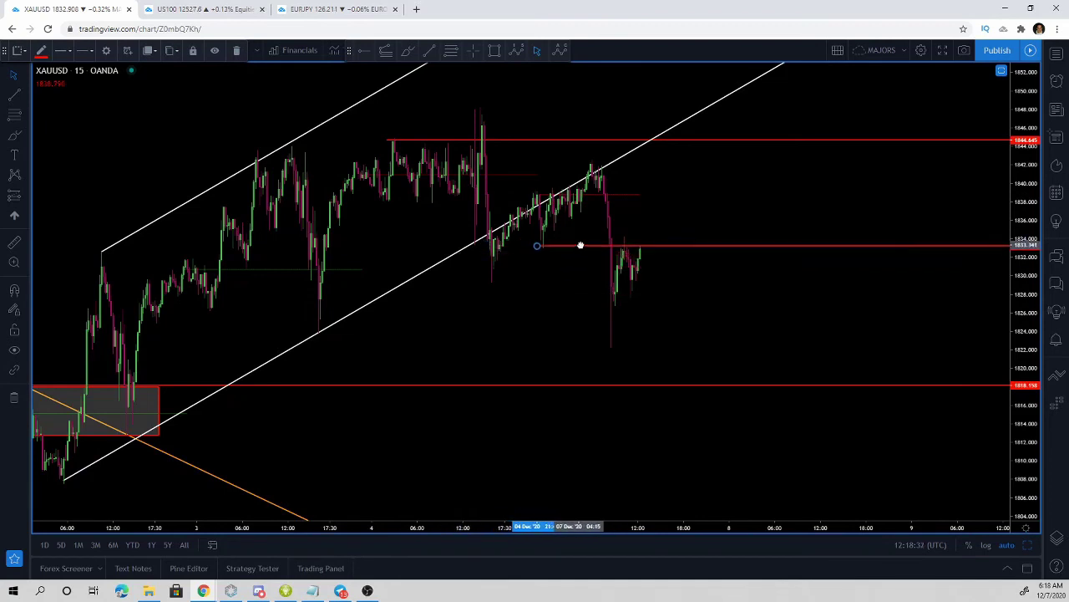
left_click(726, 172)
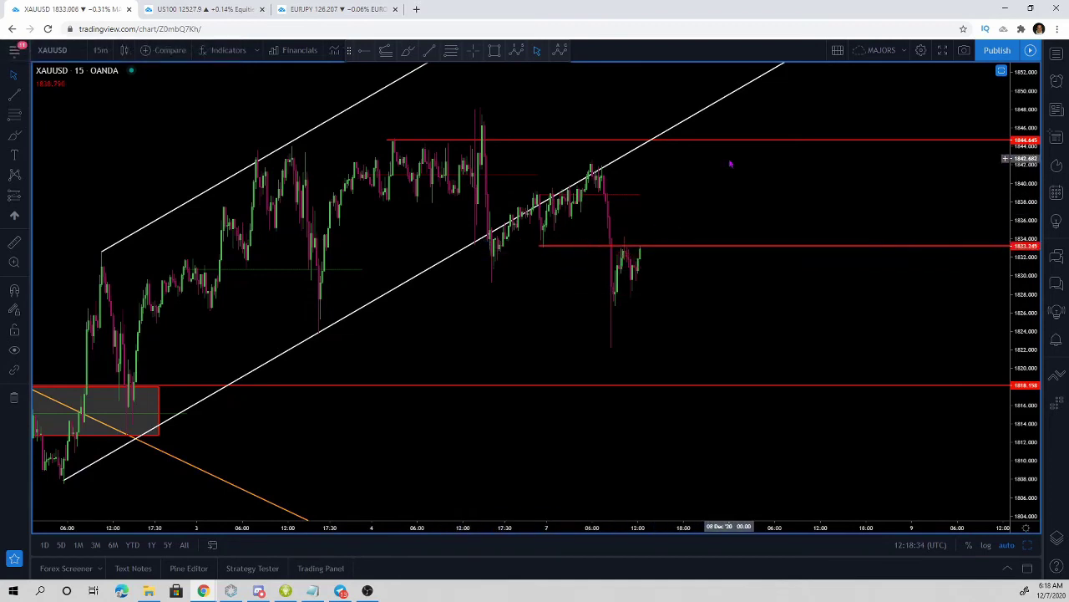
- Delete the red-bordered grey rectangle and both white ascending channel lines
scroll(260, 430, "down", 4)
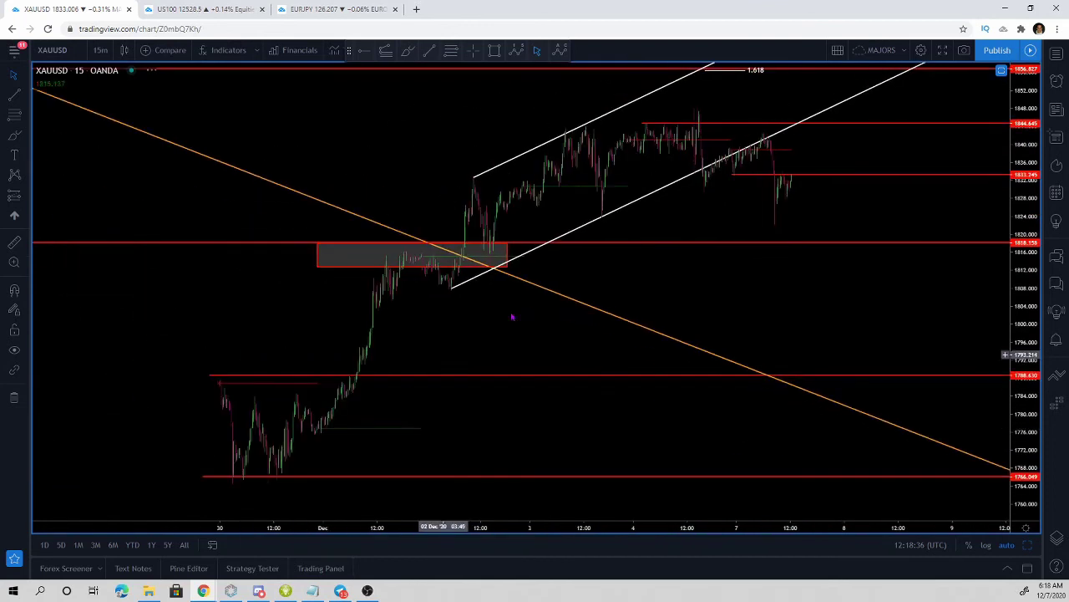
left_click(507, 264)
key("Delete")
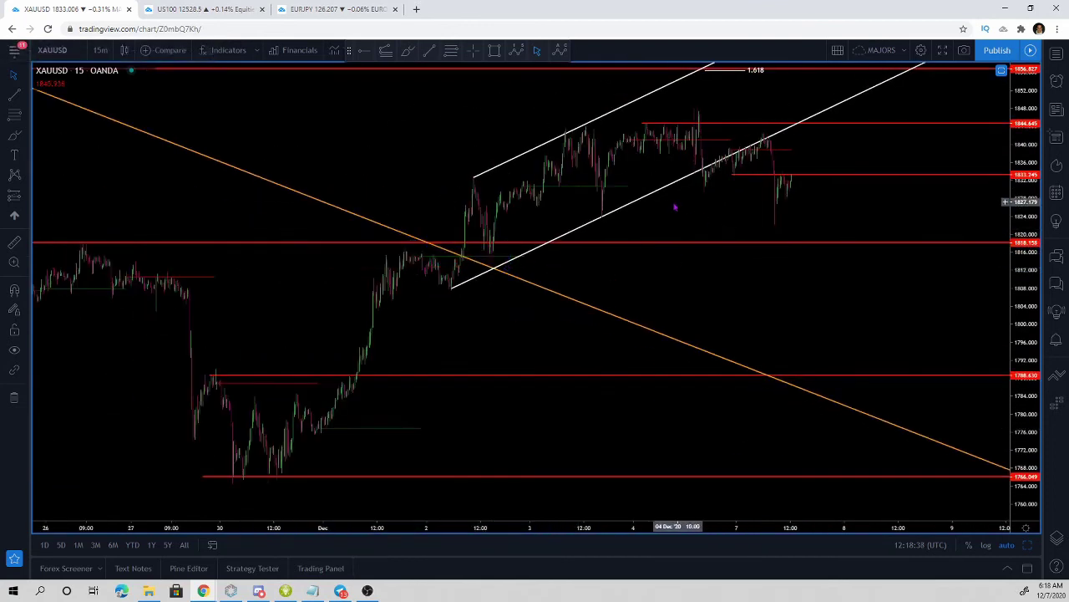
left_click(647, 197)
key("Delete")
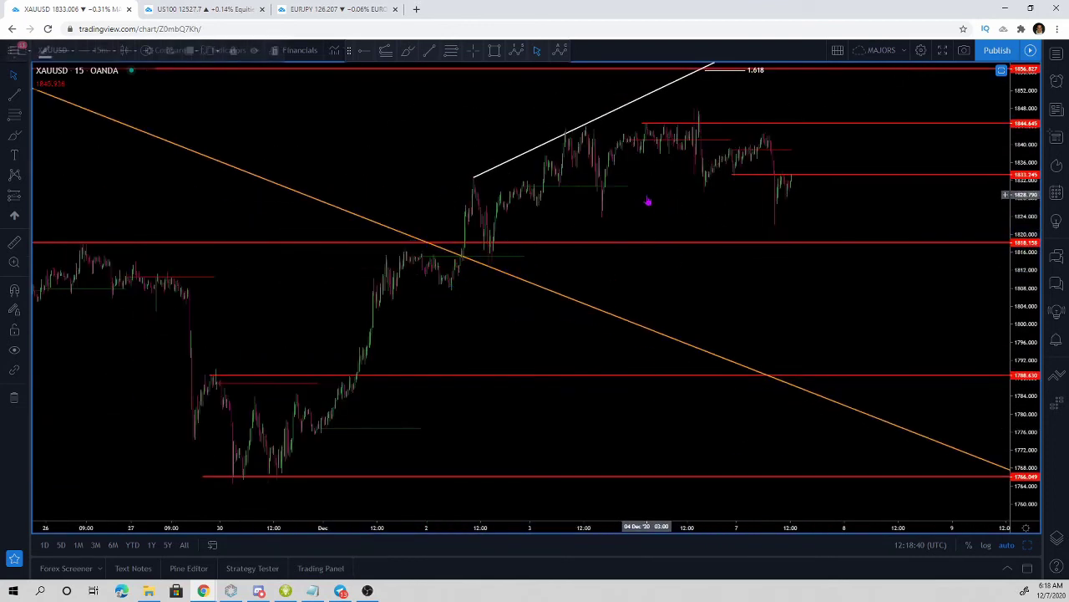
left_click(594, 119)
key("Delete")
- Delete both orange descending channel lines that start around 9 November
scroll(520, 382, "down", 8)
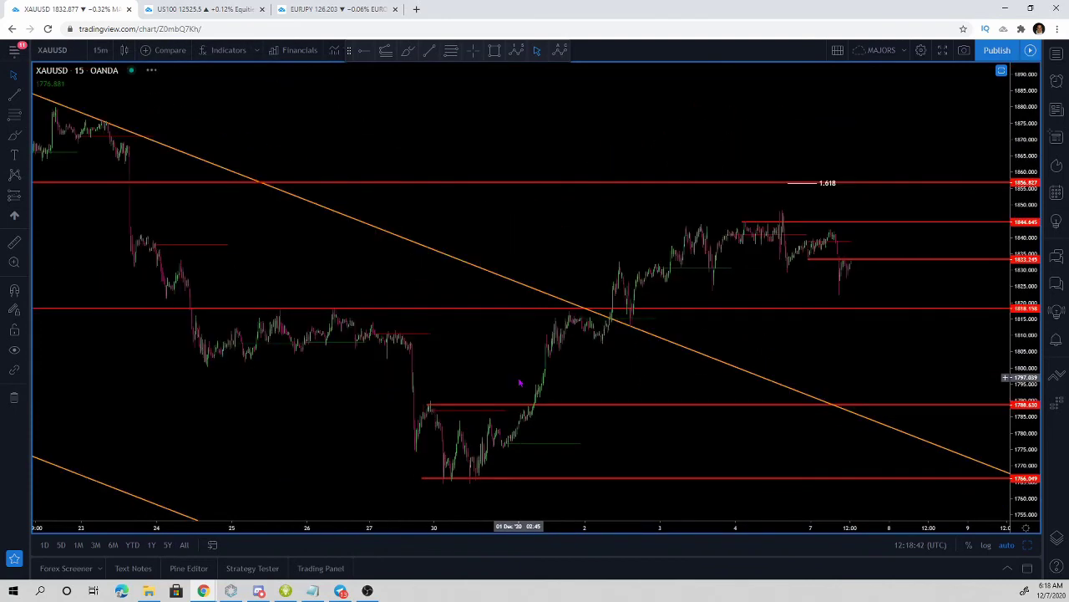
scroll(519, 382, "down", 2)
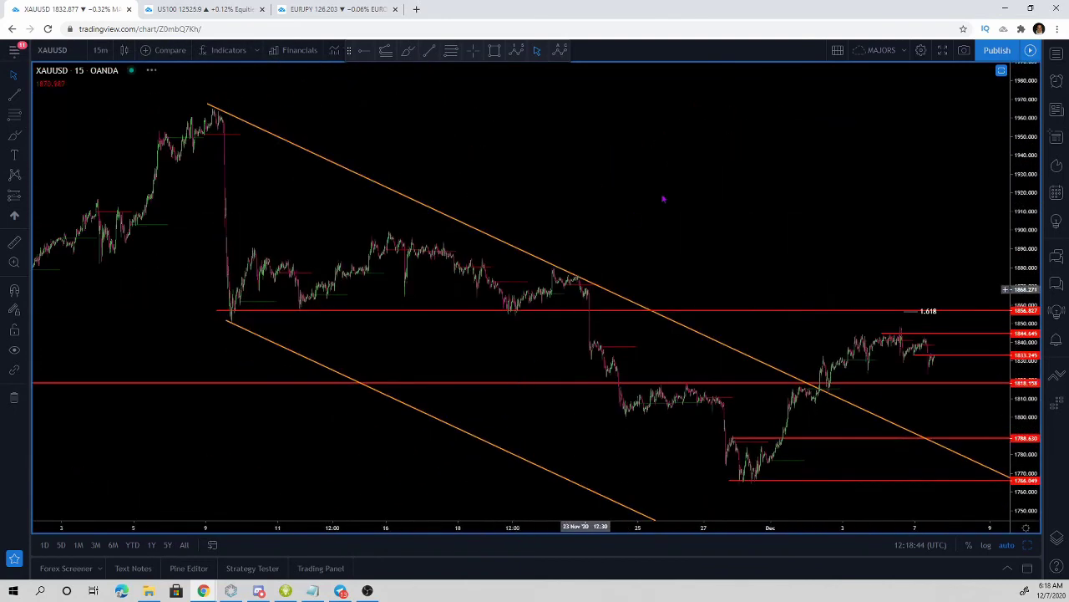
left_click_drag(661, 198, 631, 156)
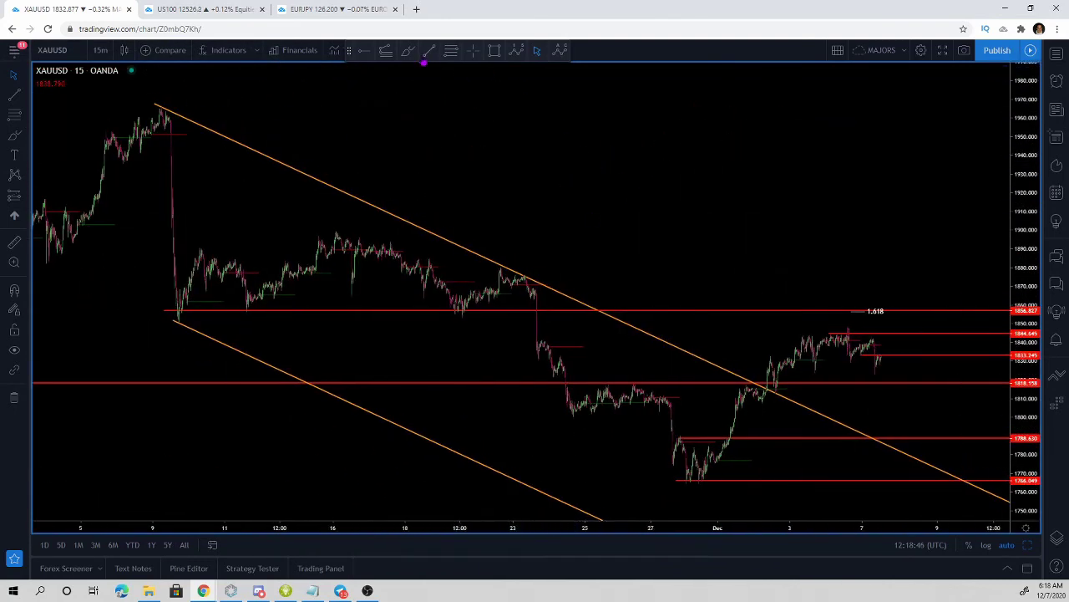
left_click(461, 253)
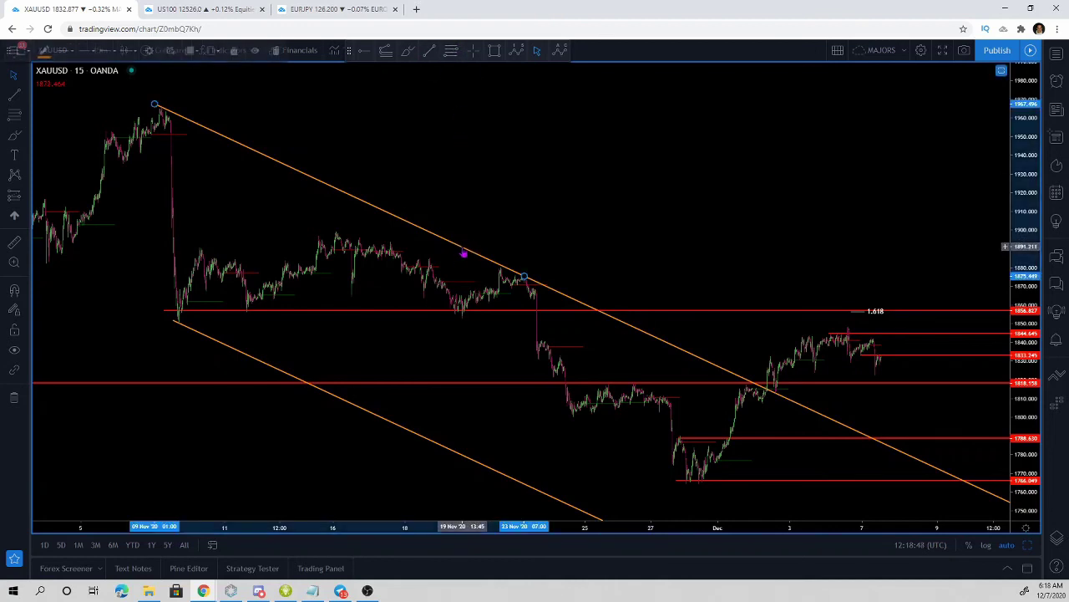
key("Delete")
left_click(431, 447)
key("Delete")
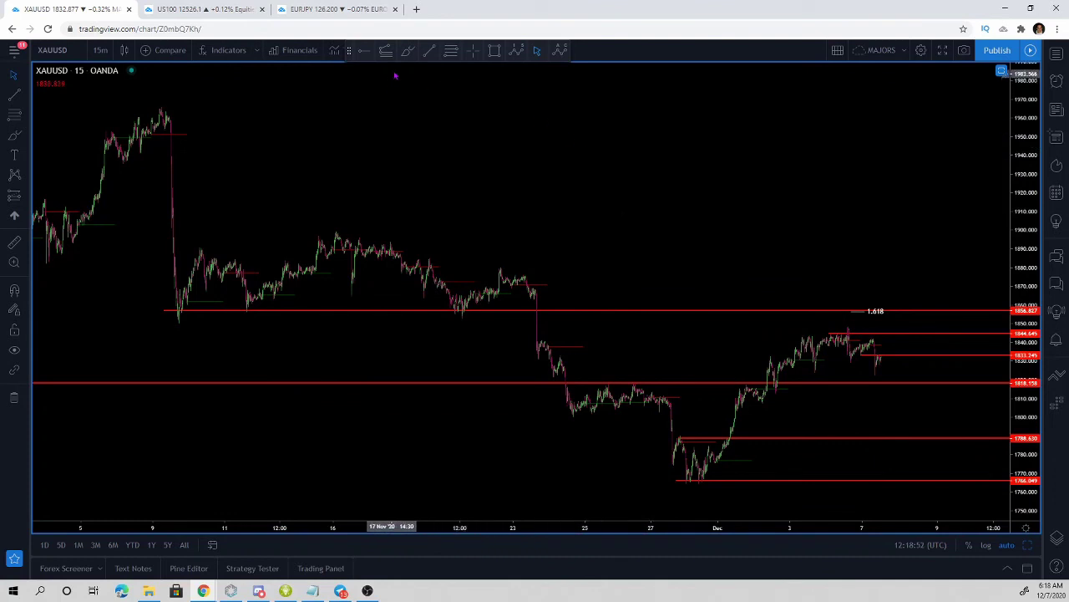
left_click(364, 53)
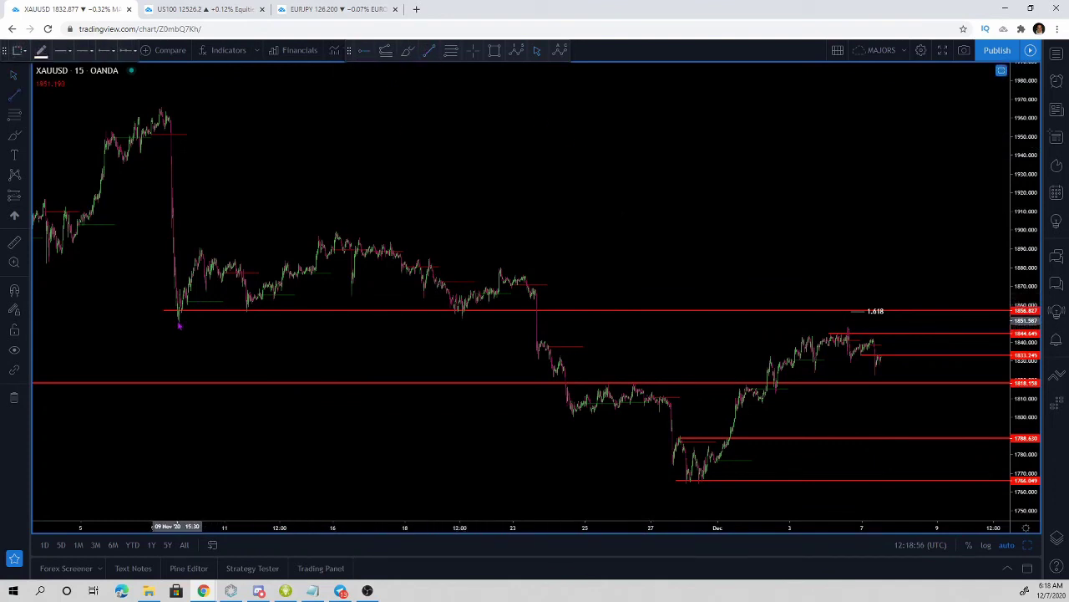
left_click(177, 322)
key("Escape")
- Remove all remaining drawings from the XAUUSD chart
right_click(607, 196)
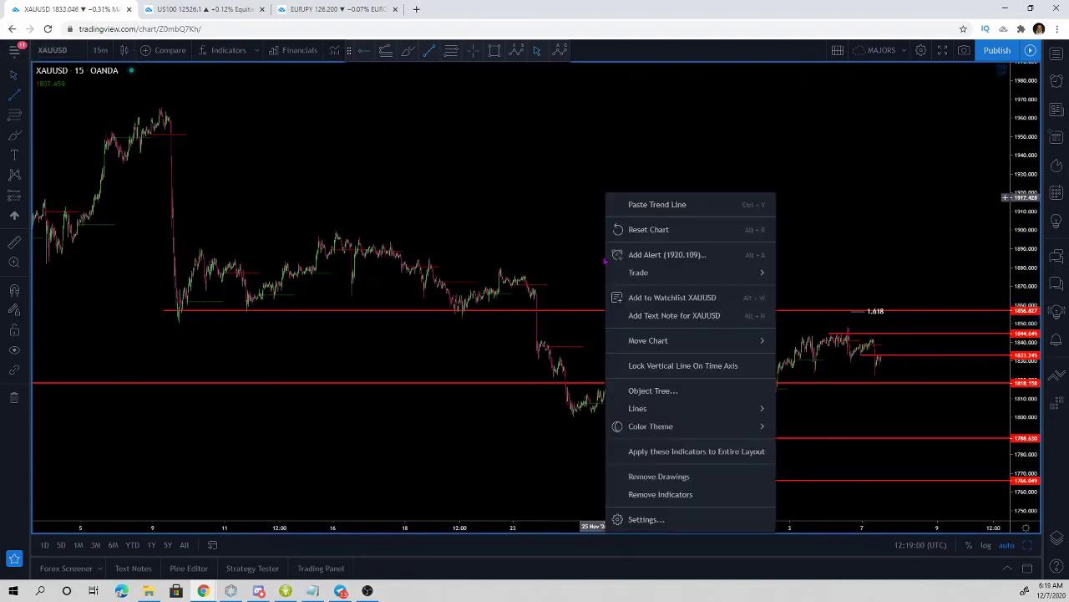
left_click(686, 476)
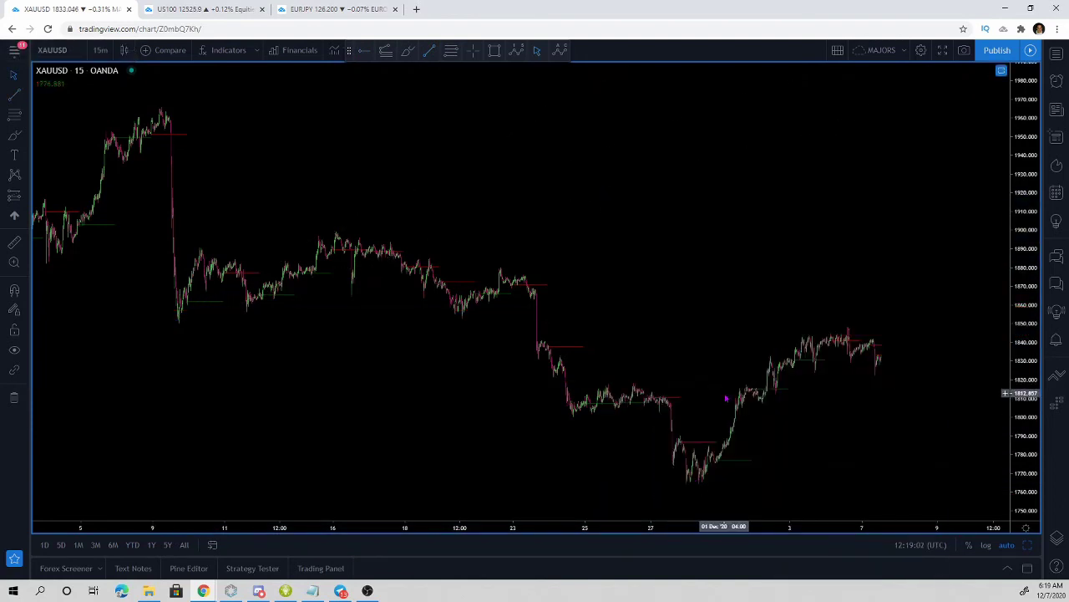
- Draw a descending trend line from the 9 November low at about 1850.991 to the 30 November low at about 1765.488
left_click(429, 50)
left_click(178, 324)
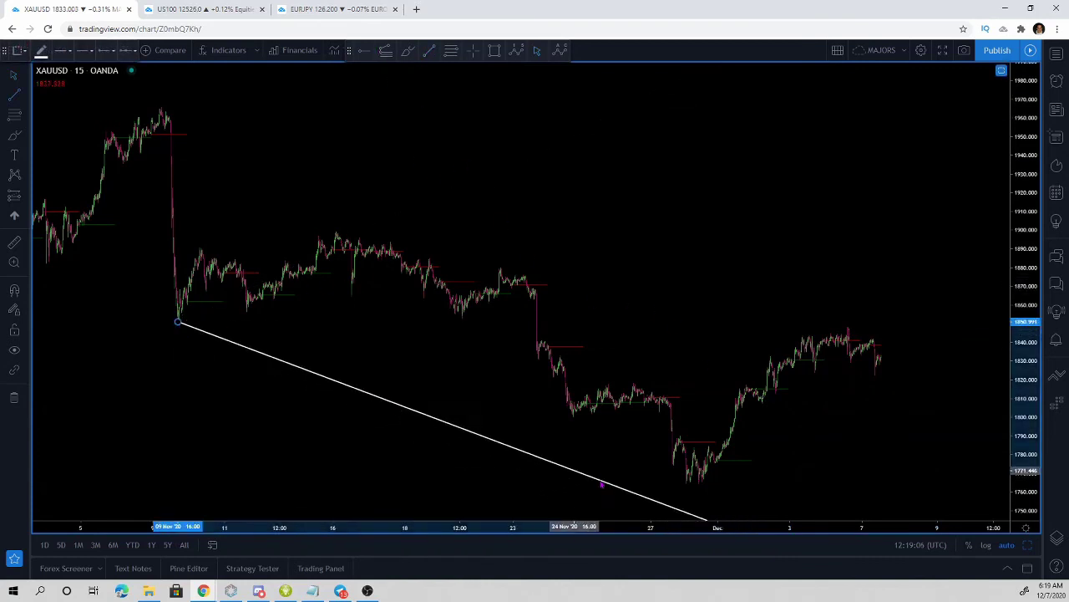
left_click(687, 484)
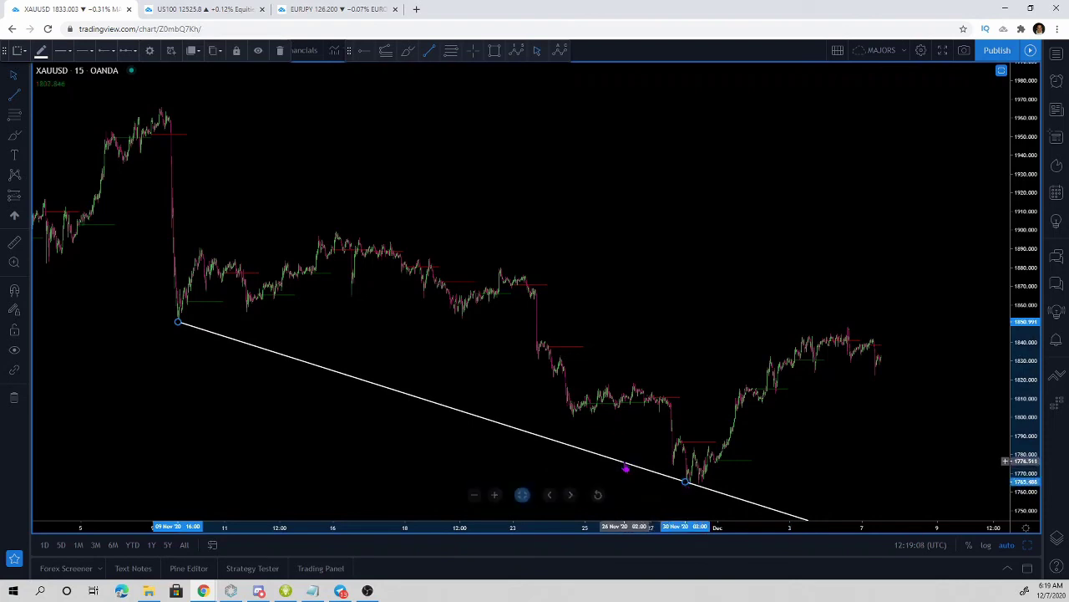
- Clone the descending trend line and place the copy at the 9 November high as the channel's upper boundary
right_click(626, 466)
left_click(639, 444)
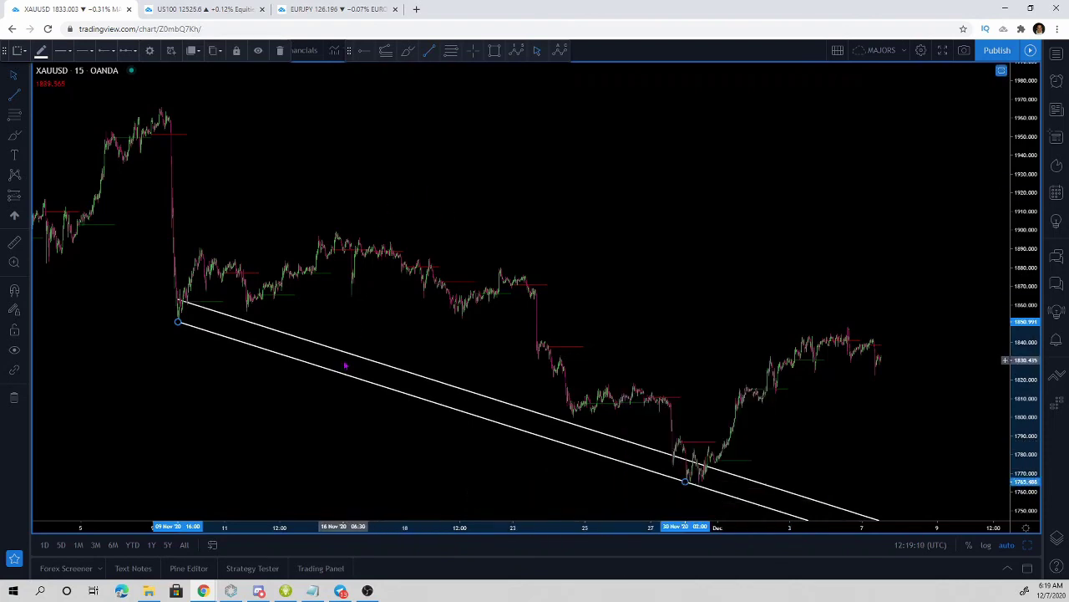
mouse_move(347, 361)
left_mouse_down()
mouse_move(310, 155)
mouse_move(337, 164)
mouse_move(322, 160)
left_mouse_up()
left_click(627, 112)
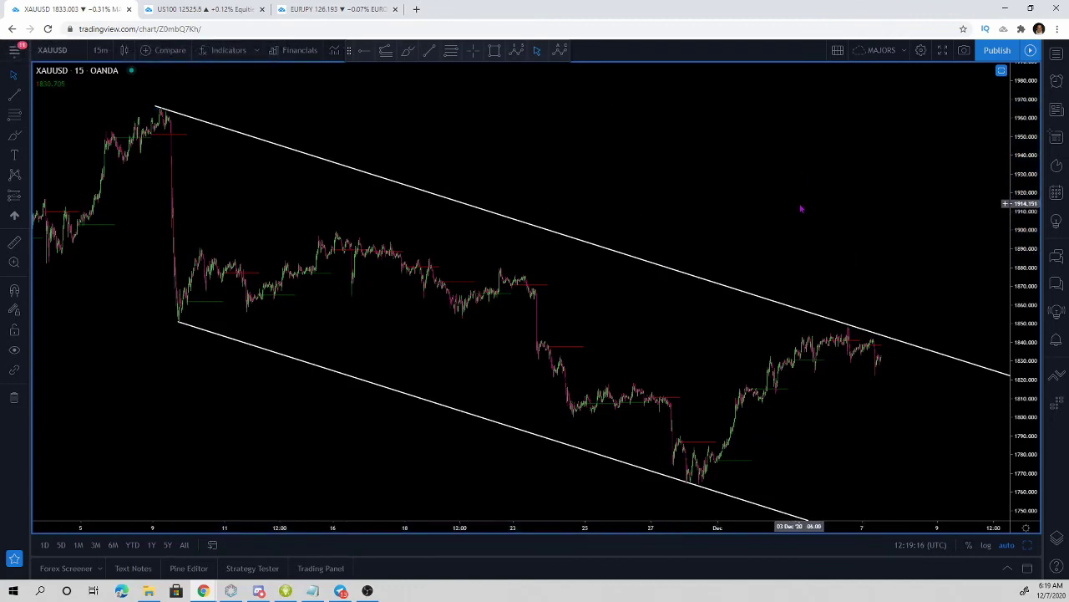
- Circle the 4–7 December candles at the channel's upper line with the brush, and delete the circle
scroll(802, 209, "up", 3)
scroll(802, 209, "down", 3)
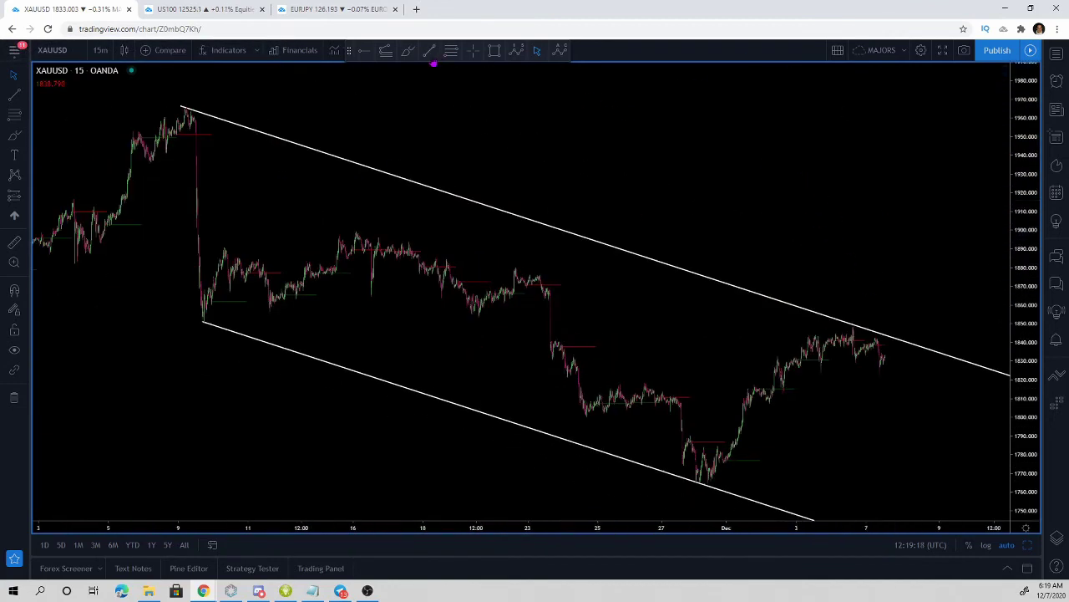
left_click(860, 318)
left_click_drag(861, 313, 847, 323)
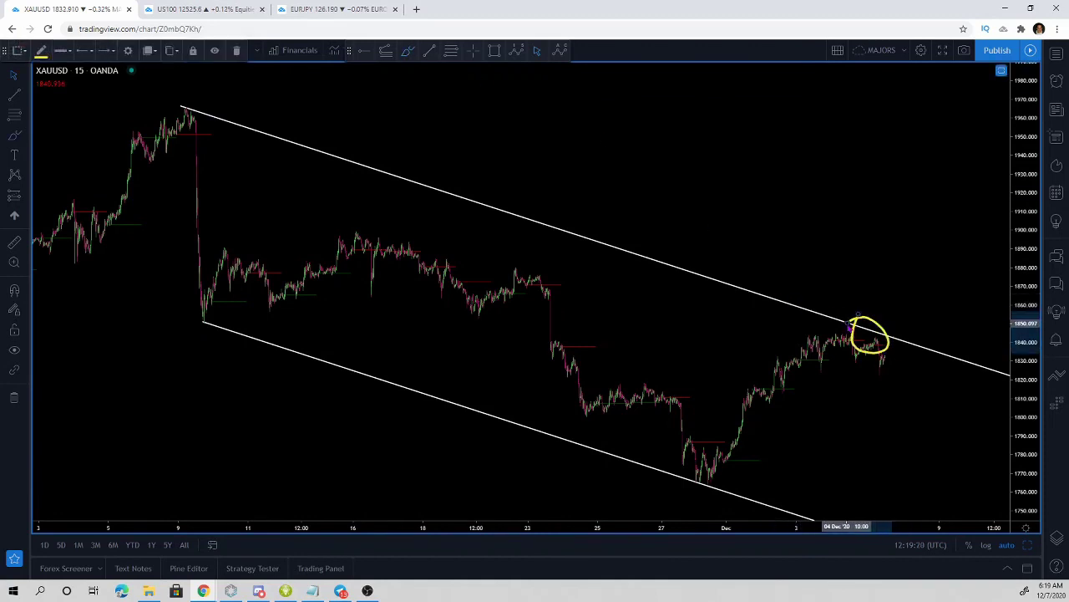
key("Delete")
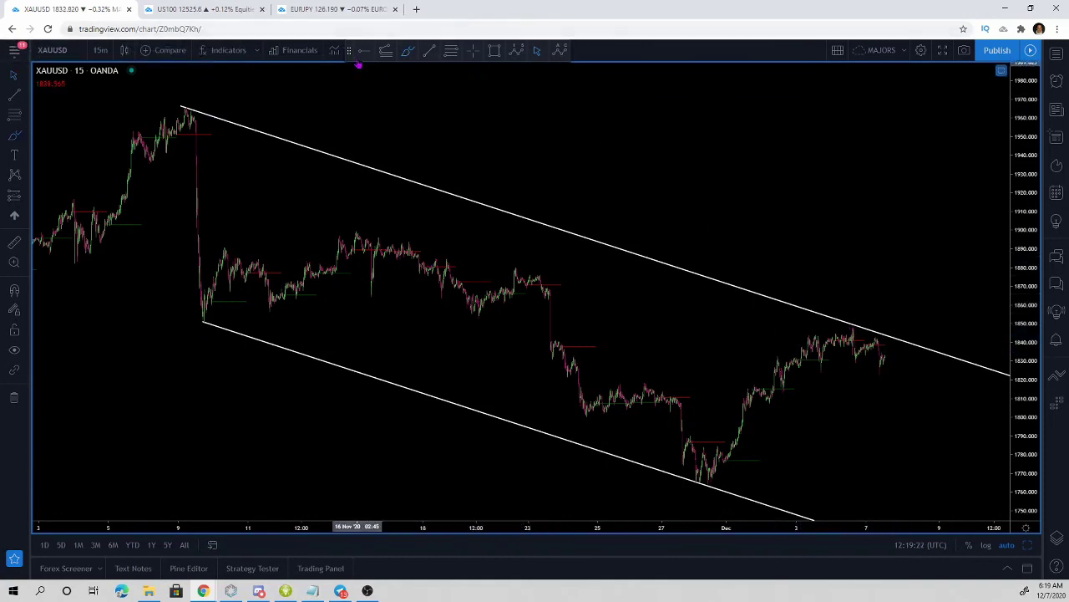
- Draw a red horizontal ray from the 9 November low and adjust it to about 1850.097
left_click(472, 317)
left_click_drag(472, 318, 202, 323)
left_click_drag(819, 230, 828, 229)
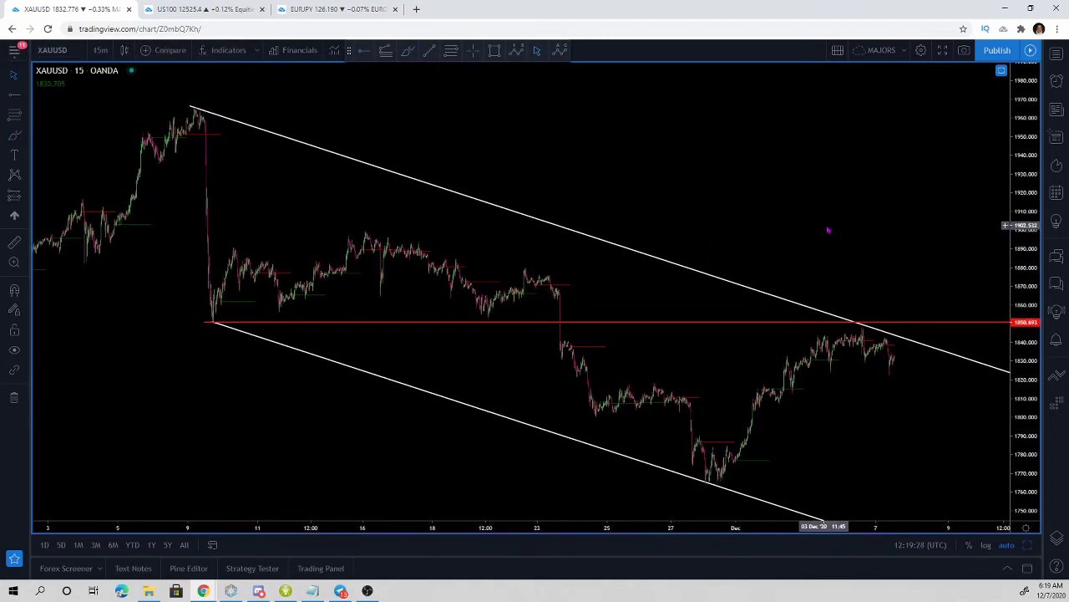
scroll(828, 229, "up", 1)
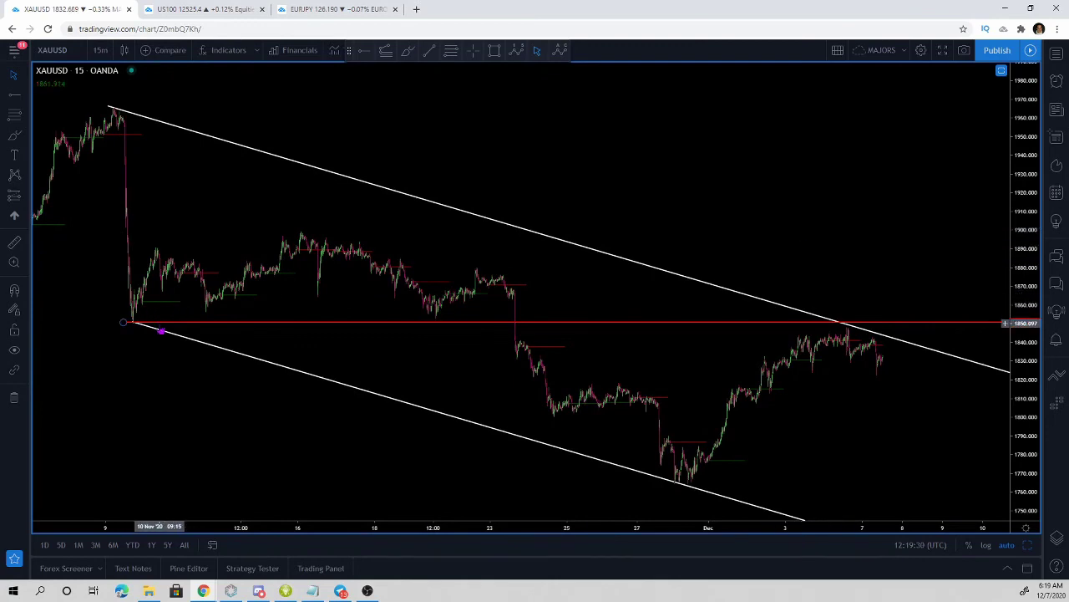
scroll(867, 261, "up", 2)
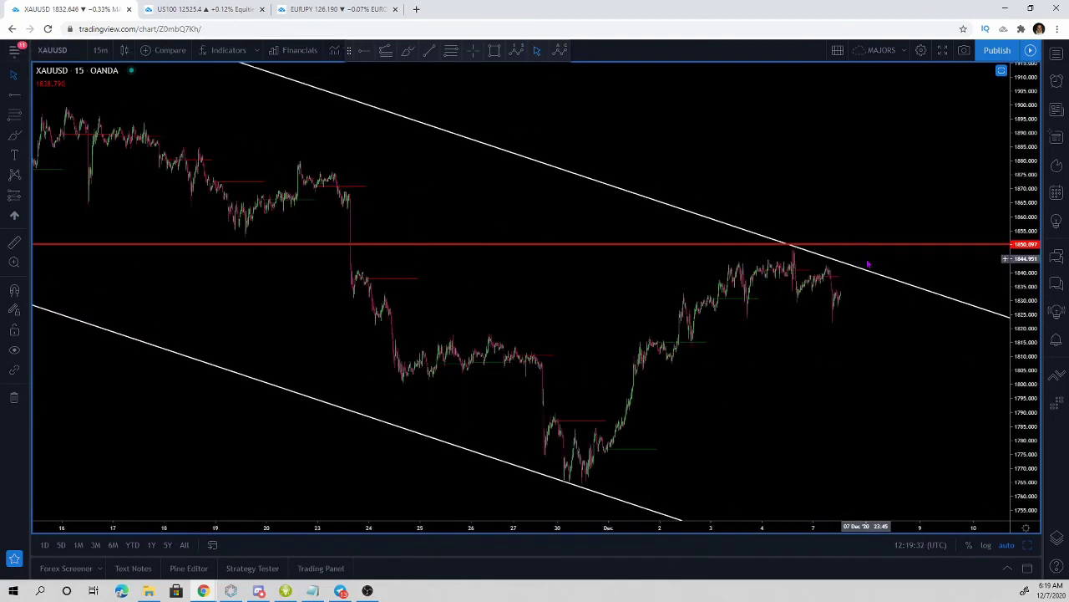
- Add a second horizontal ray from the 11 November low and lower it to about 1855.758
scroll(868, 264, "up", 2)
scroll(868, 264, "down", 4)
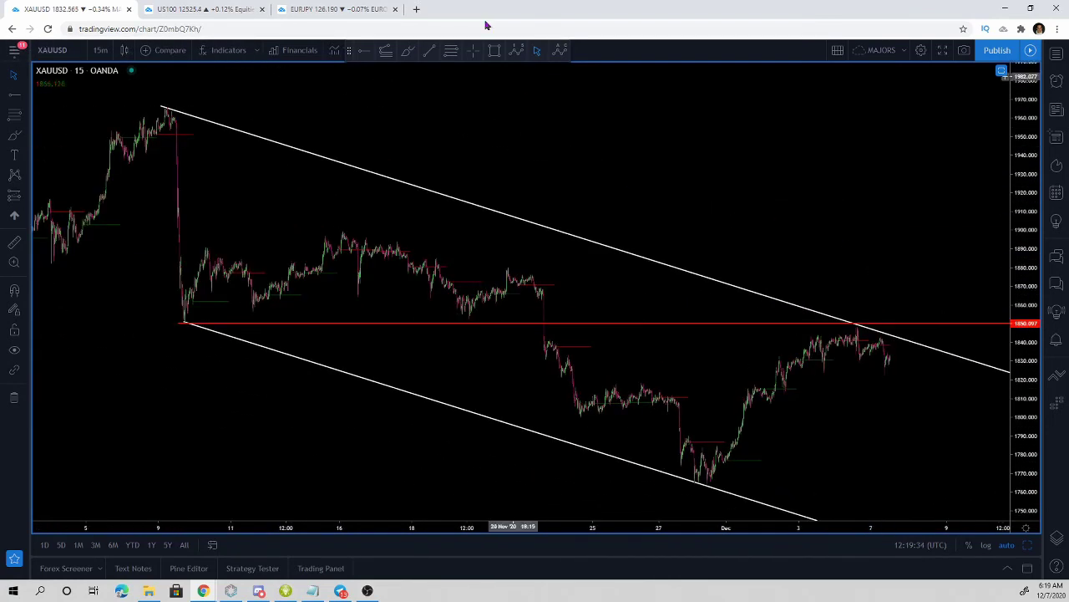
left_click(365, 52)
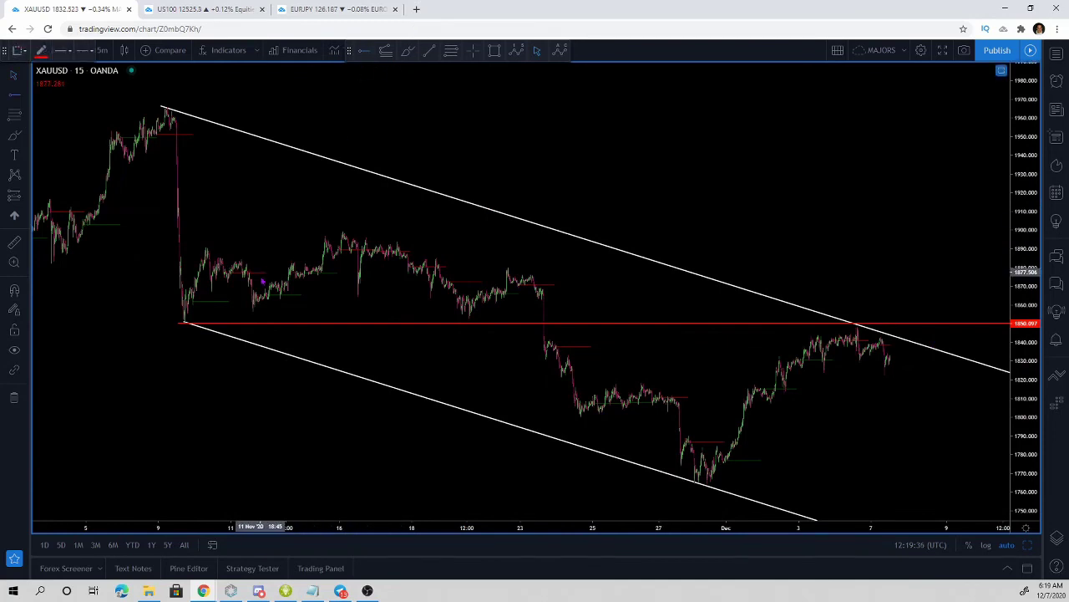
left_click(251, 310)
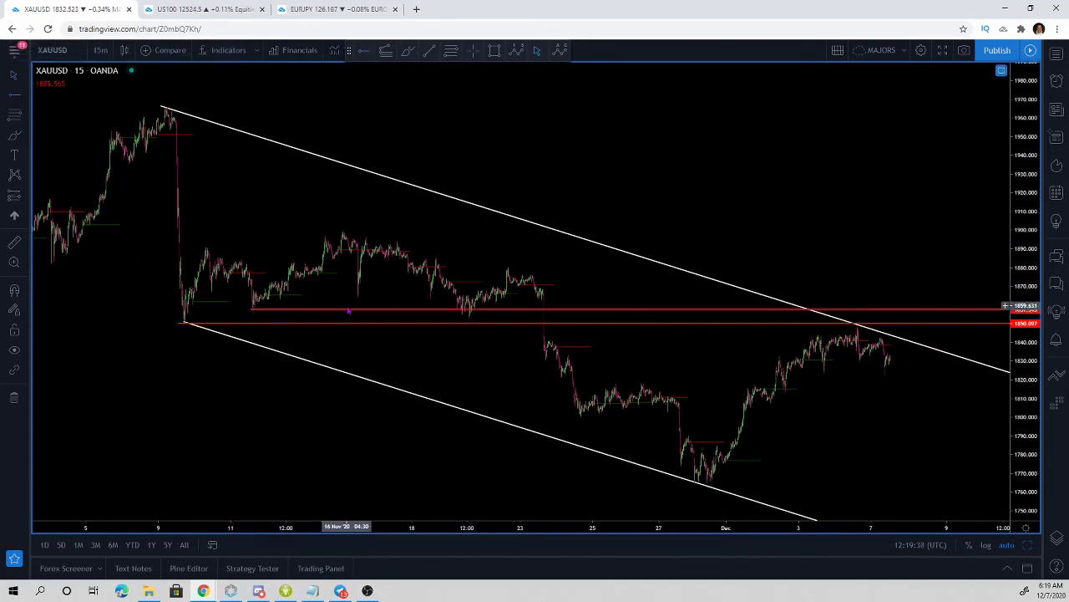
left_click_drag(349, 310, 346, 312)
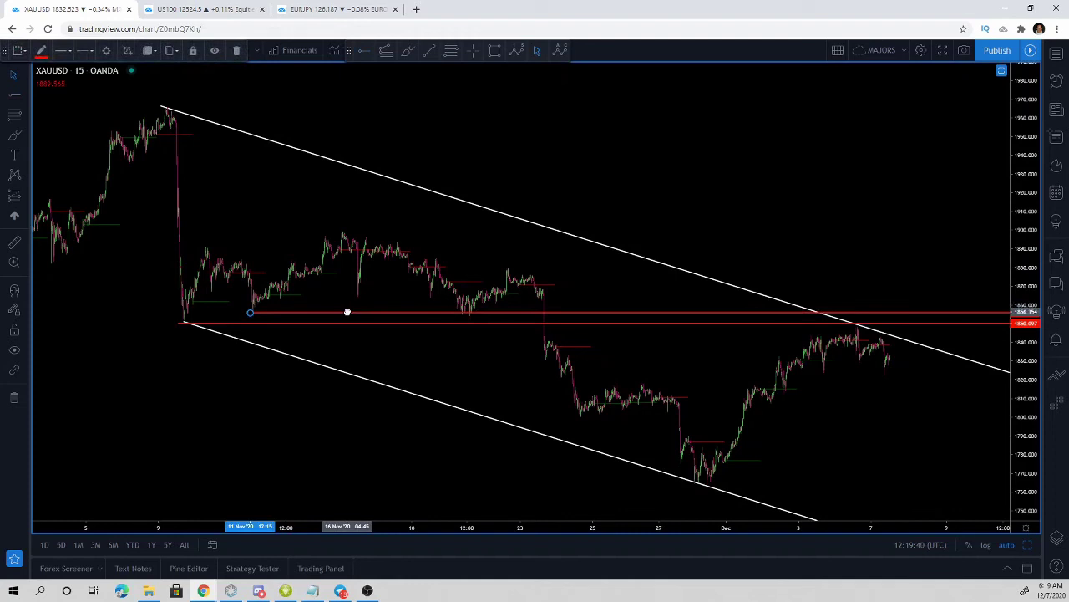
left_click(404, 290)
- Sketch a temporary brush stroke from the 9 November low across to the latest candles, and undo it
left_click(407, 51)
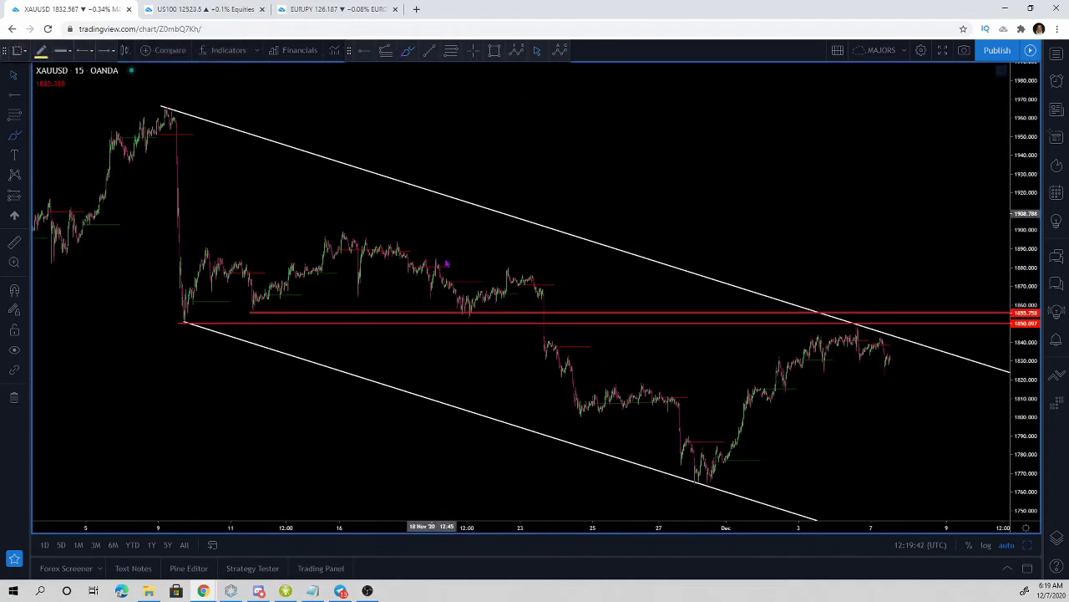
mouse_move(179, 310)
left_mouse_down()
mouse_move(377, 293)
mouse_move(455, 311)
mouse_move(535, 289)
mouse_move(584, 377)
mouse_move(702, 439)
mouse_move(721, 470)
mouse_move(852, 318)
mouse_move(855, 353)
mouse_move(893, 393)
left_mouse_up()
key("ctrl+z")
- Draw an ascending trend line from the 2 December low at about 1807.717 and stretch its end to about 1842.921 on 8 December
scroll(893, 394, "up", 4)
scroll(894, 395, "up", 3)
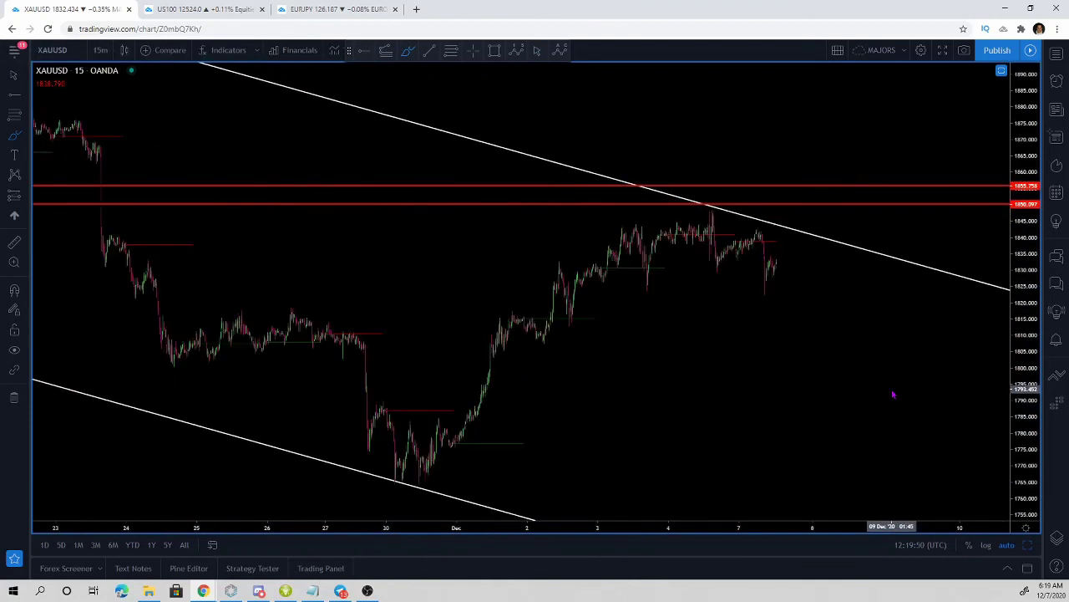
left_click(429, 53)
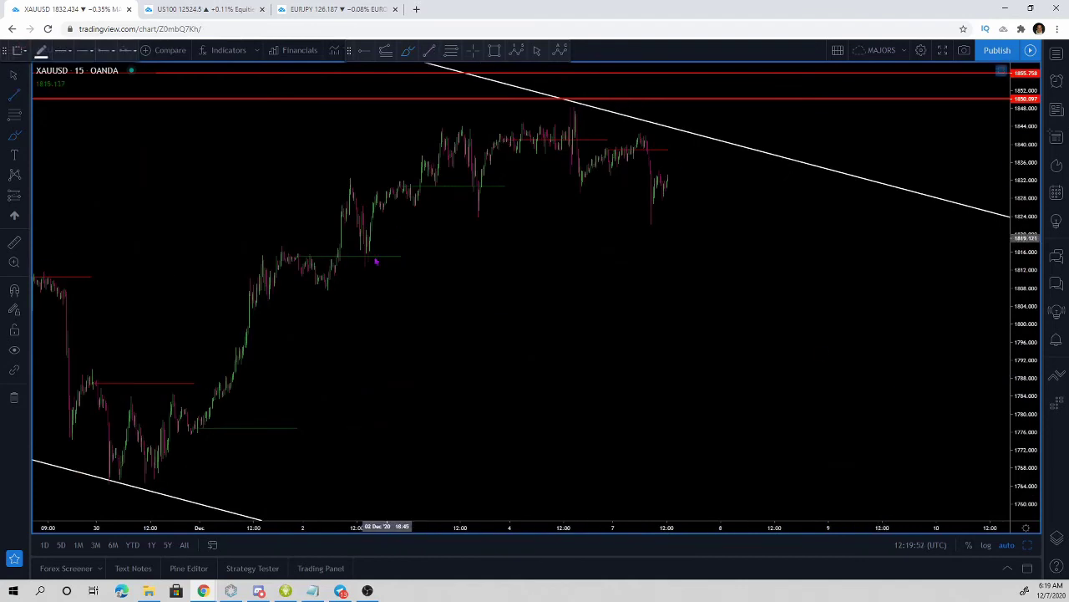
left_click(325, 289)
left_click(557, 201)
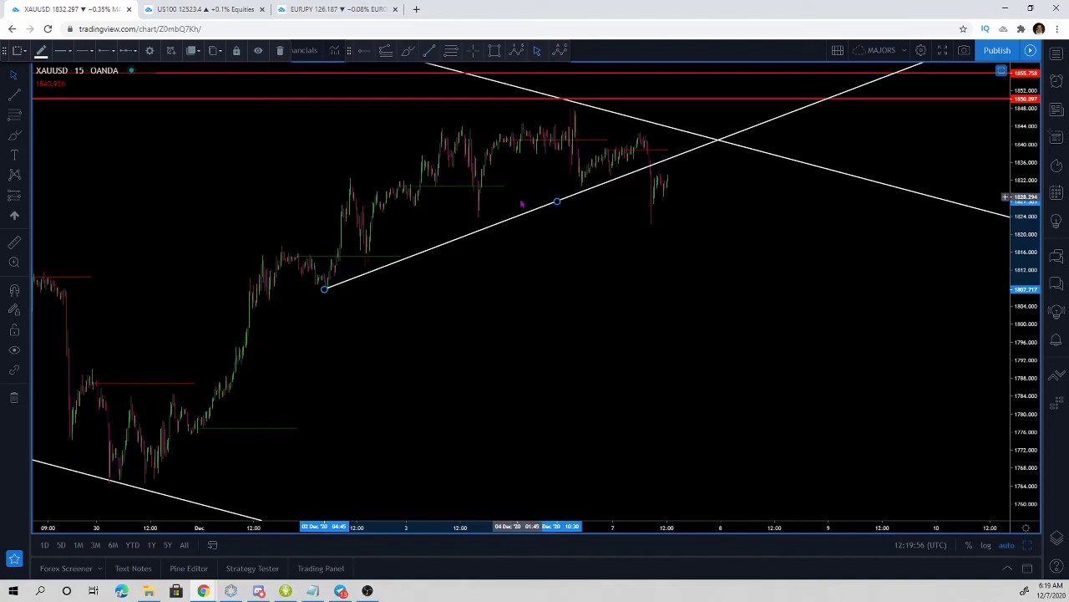
left_click_drag(557, 201, 744, 134)
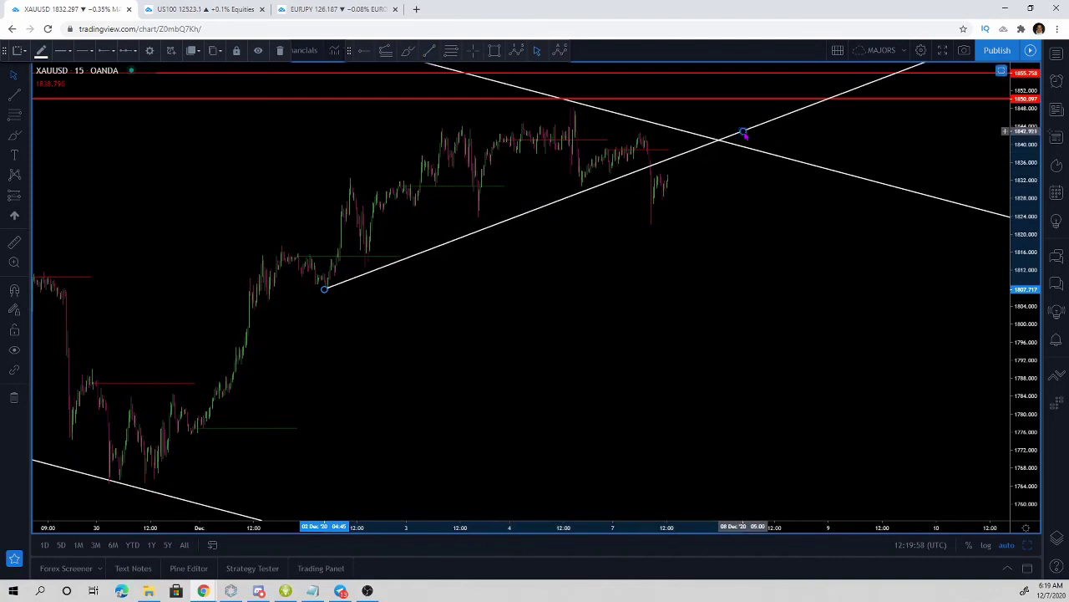
- Turn off the ascending trend line's right extension and pull its start slightly back below the 2 December low
double_click(682, 156)
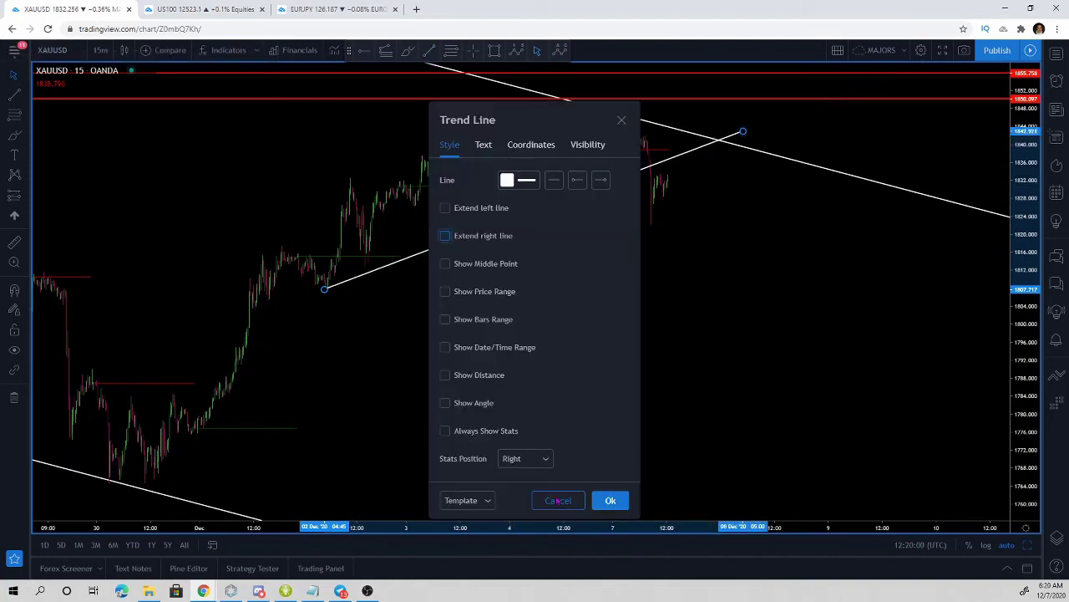
left_click(611, 500)
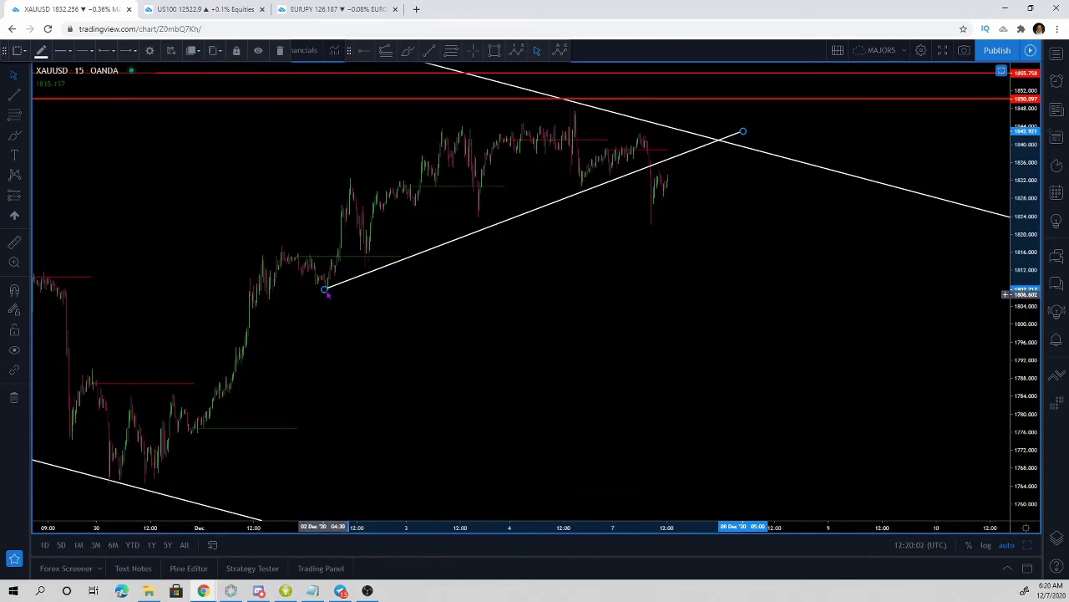
left_click_drag(324, 289, 314, 294)
left_click(891, 320)
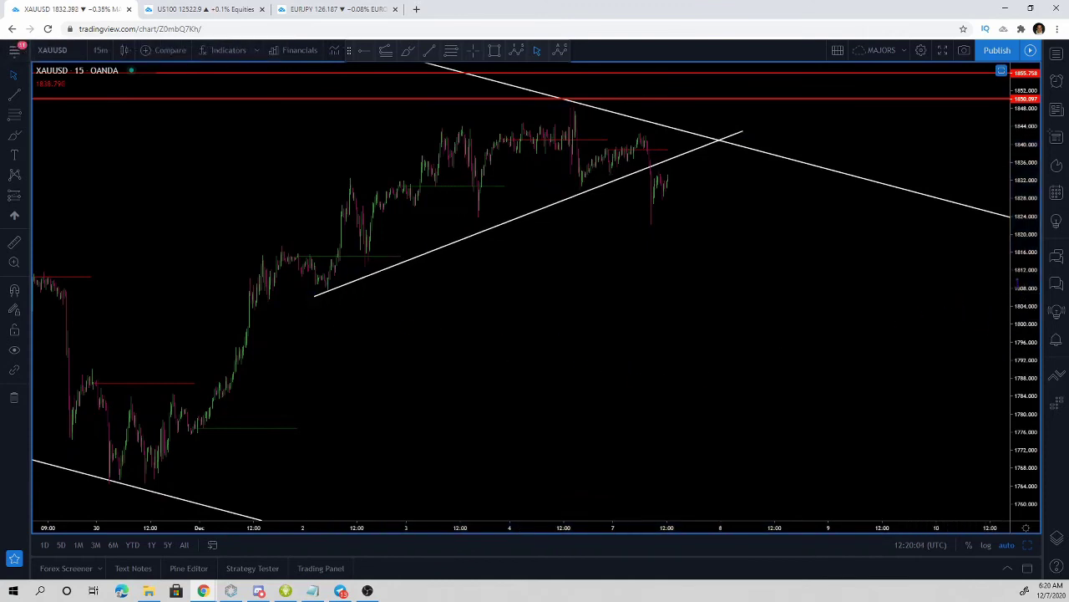
- Draw an upper trend line from the 3 December high at about 1843.547 across the 4 December high, ending on 7 December at about 1852
scroll(1019, 282, "up", 3)
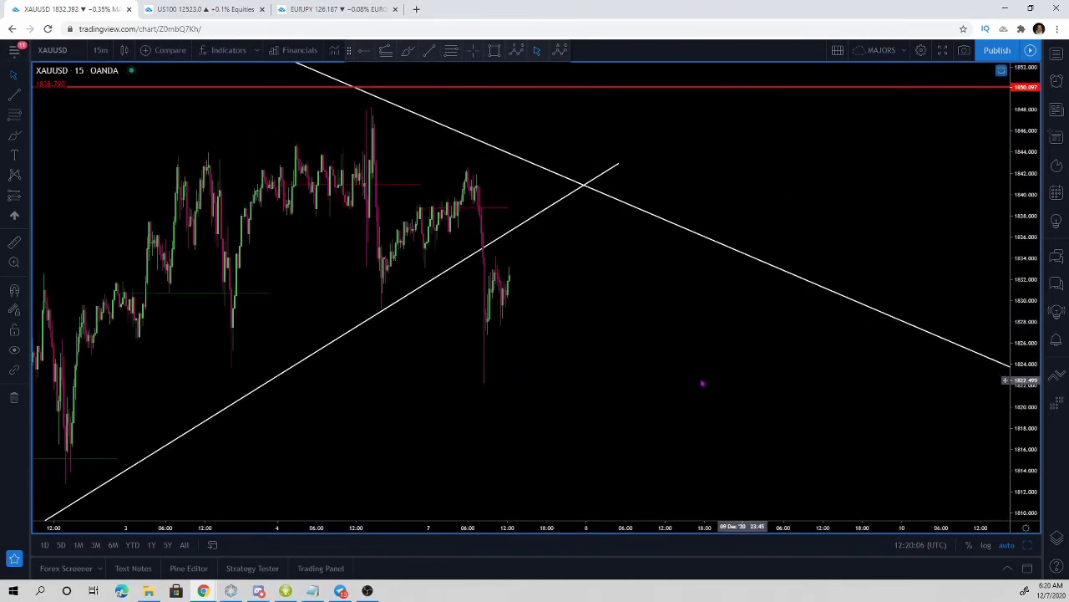
left_click_drag(530, 410, 787, 411)
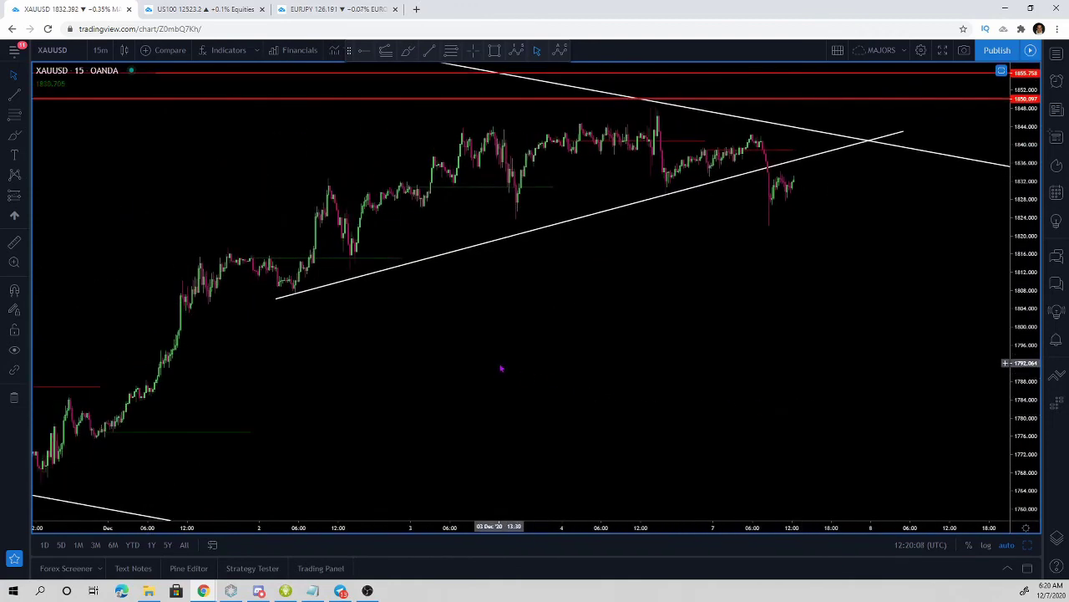
scroll(501, 367, "up", 3)
scroll(532, 295, "down", 3)
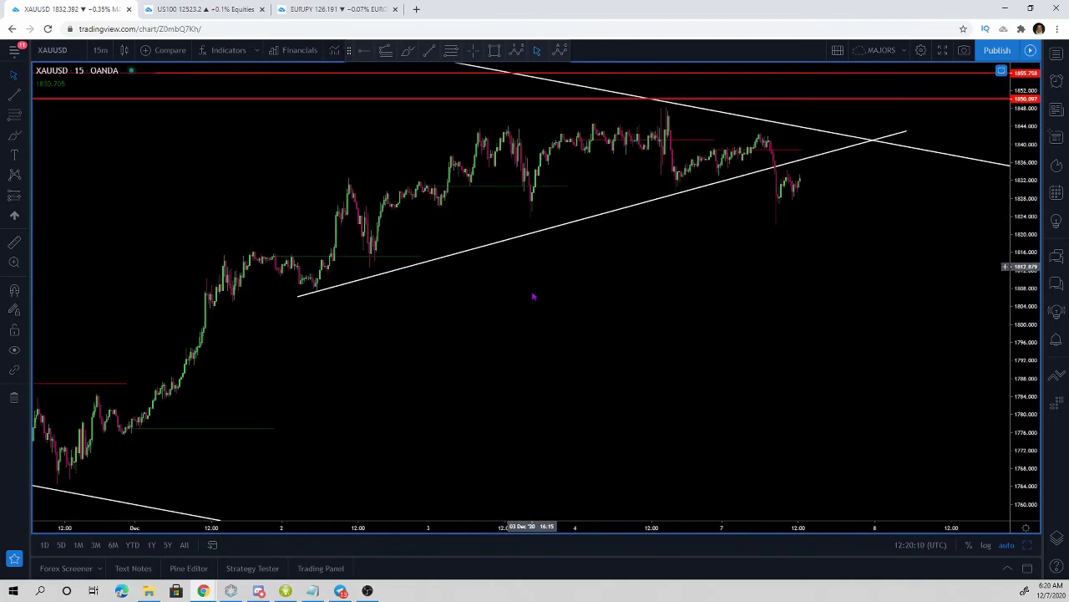
left_click(429, 52)
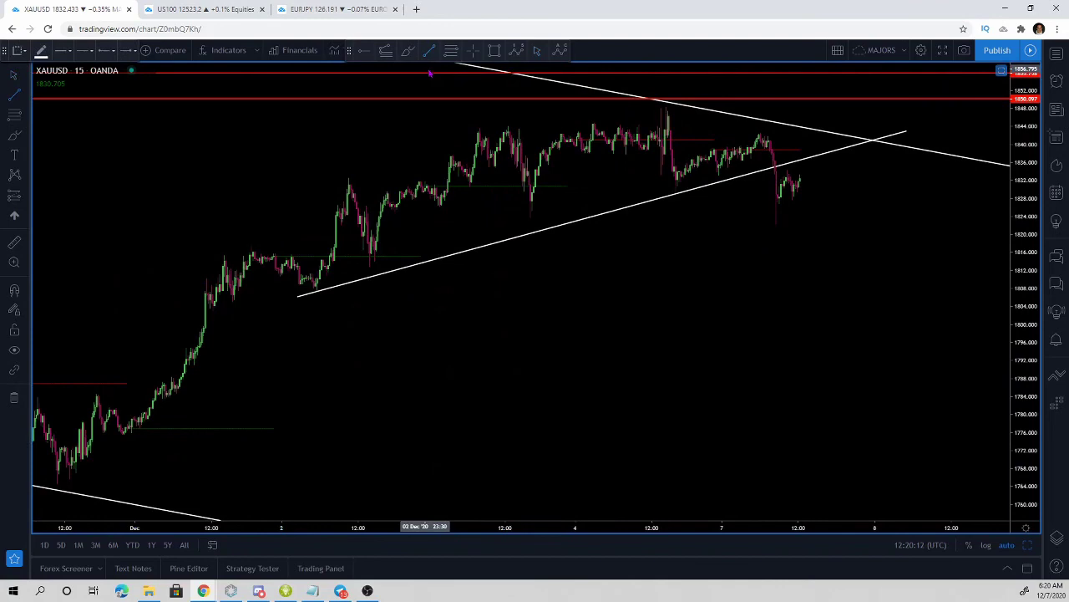
left_click(476, 128)
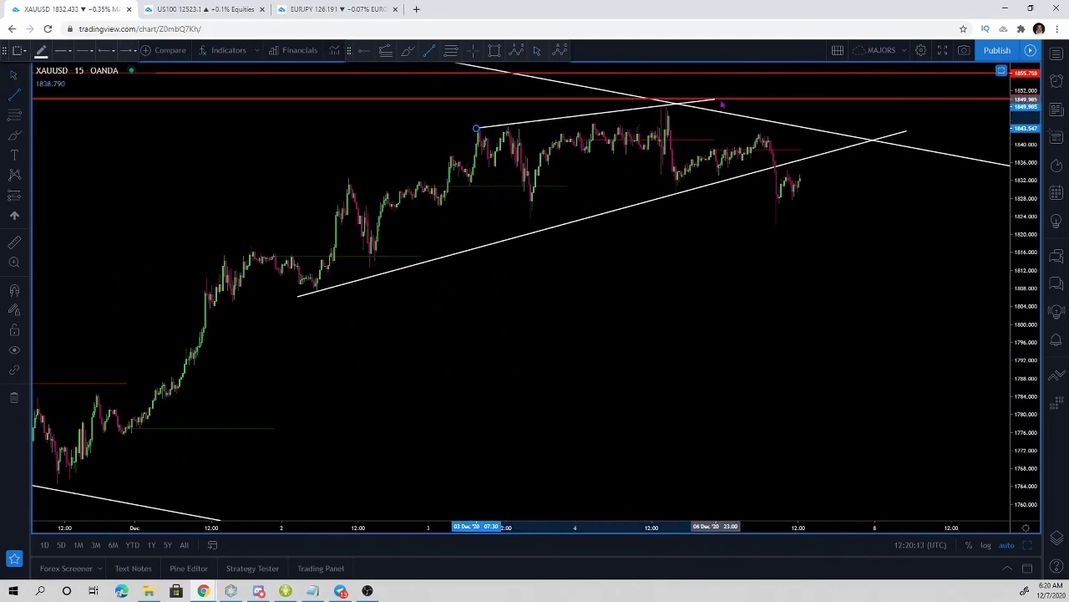
left_click(833, 87)
scroll(587, 239, "up", 5)
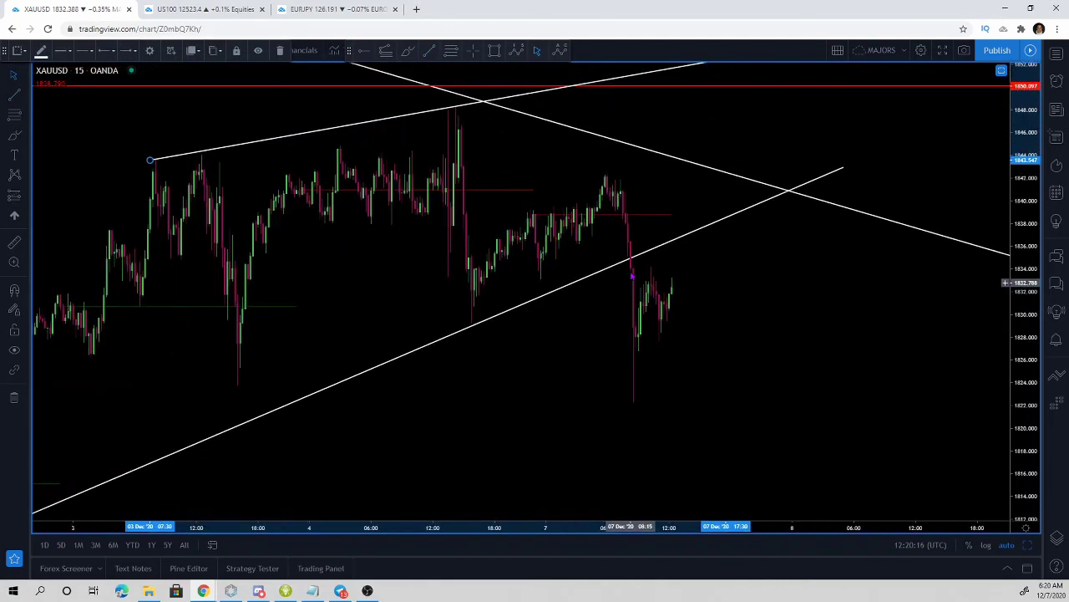
scroll(880, 264, "down", 4)
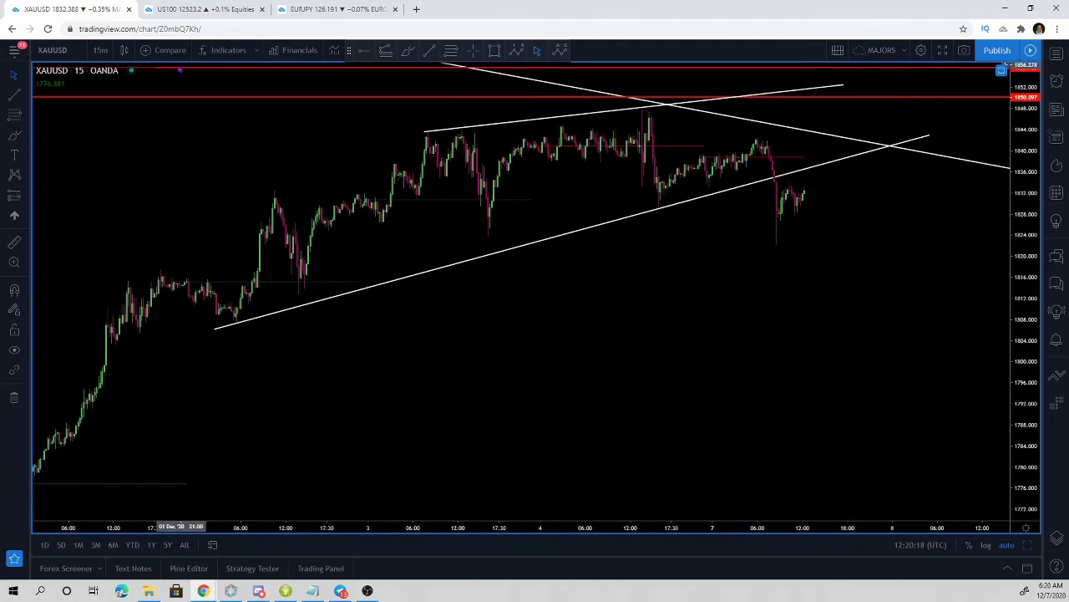
- View the XAUUSD chart on the 1-day interval and switch it to 1 hour
left_click(100, 50)
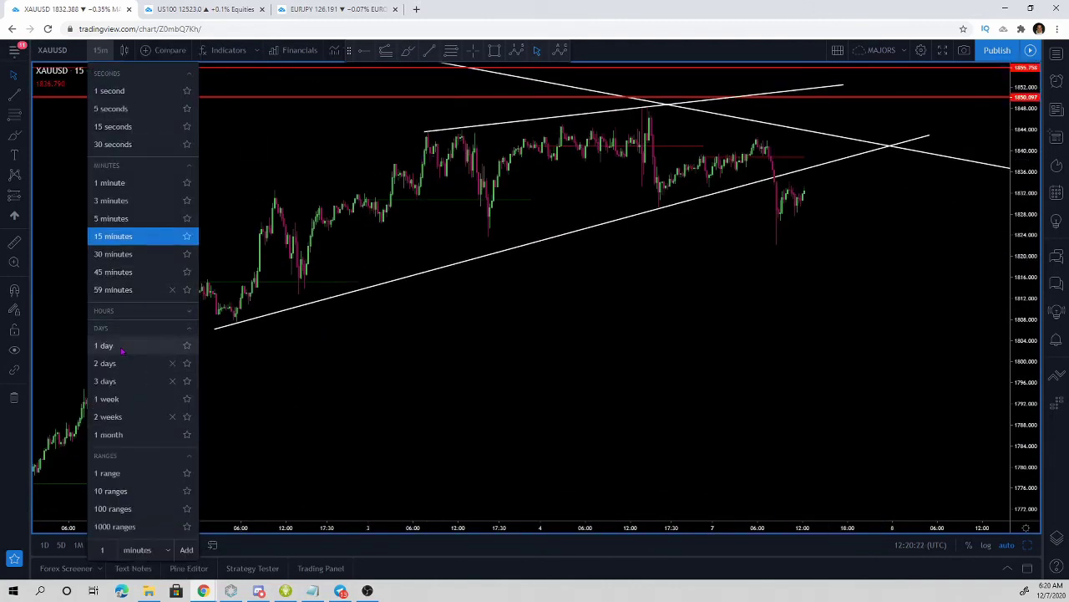
left_click(117, 345)
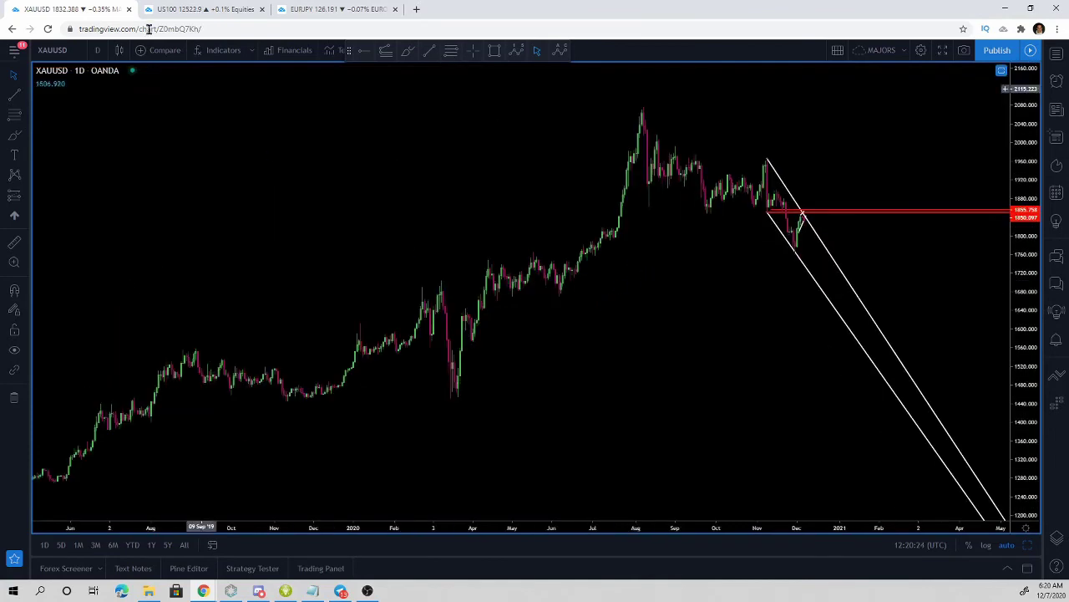
left_click(97, 51)
left_click(143, 314)
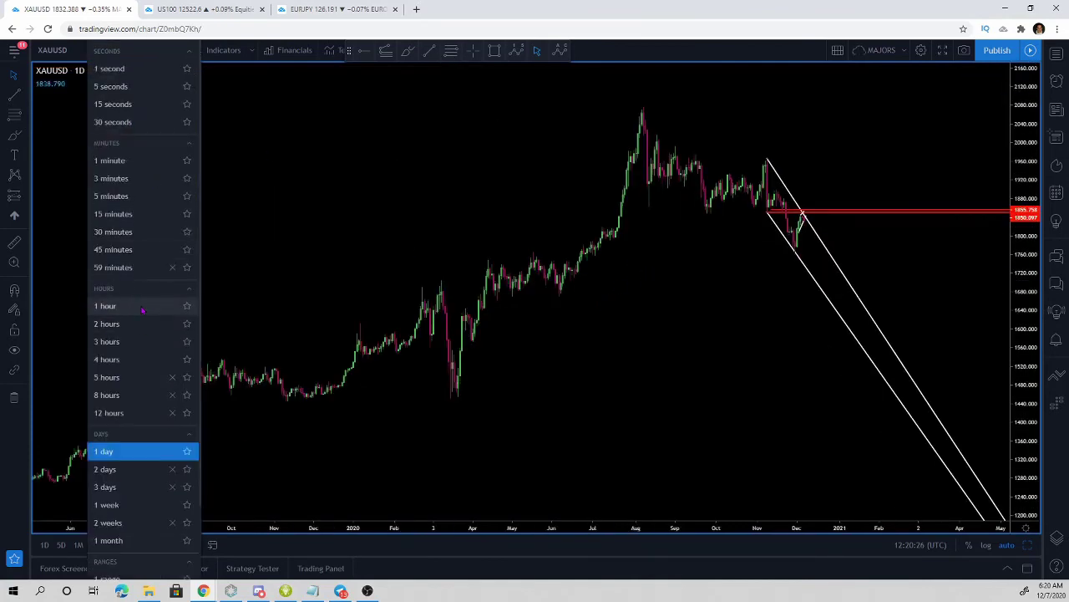
left_click(143, 306)
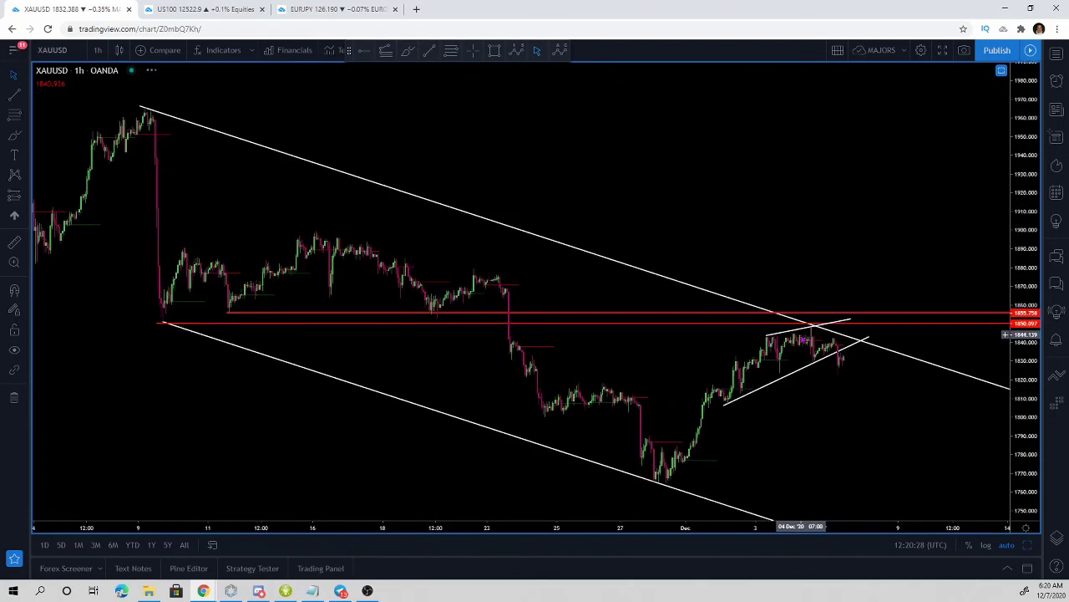
- Pull the upper trend line's start back to about 1841.965 on 3 December
scroll(802, 339, "up", 3)
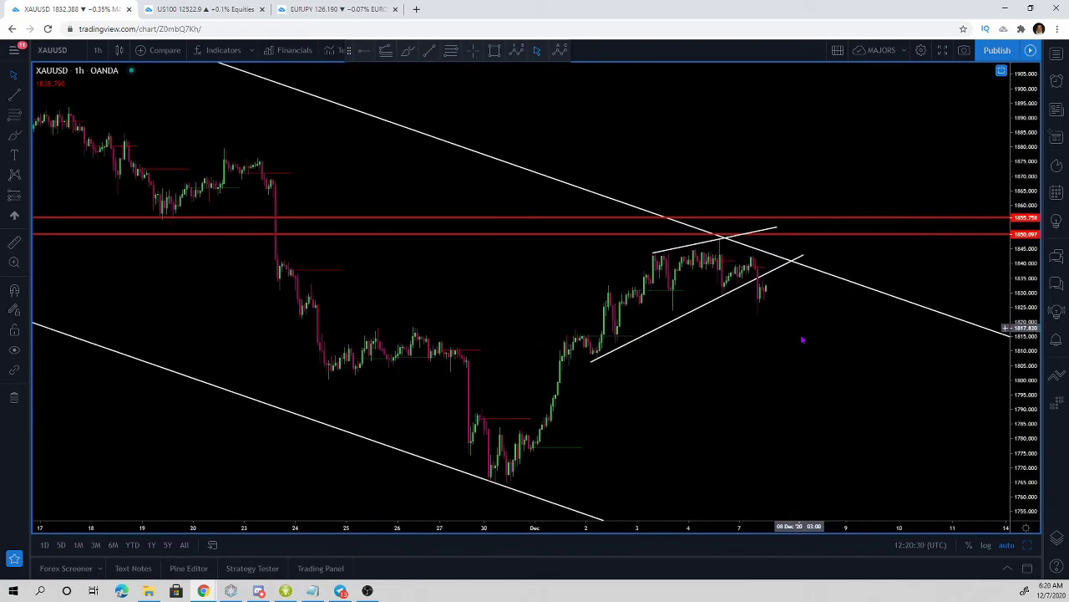
scroll(802, 339, "up", 2)
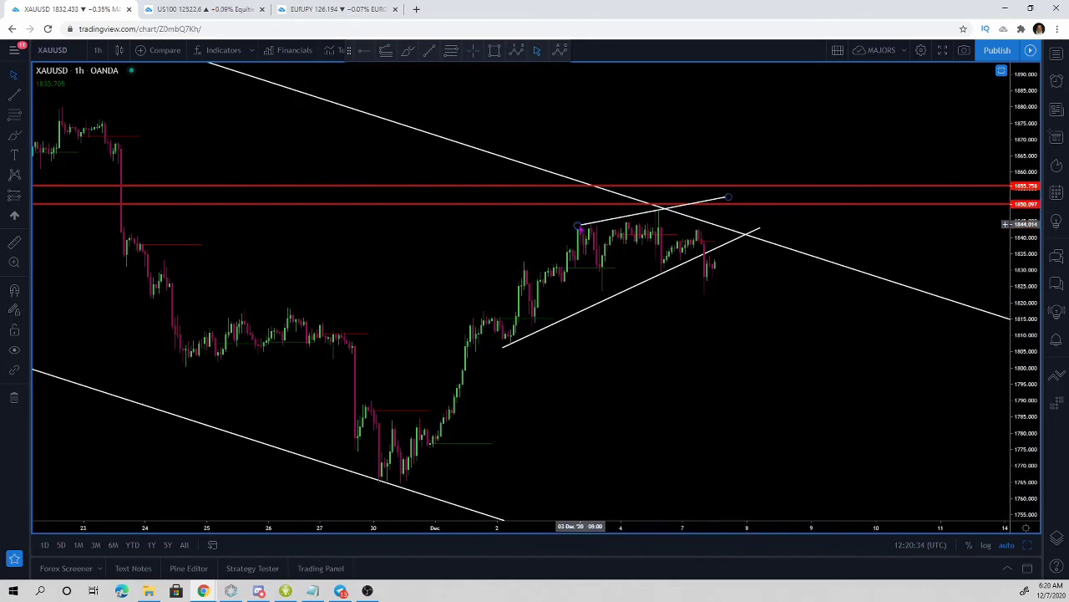
left_click_drag(576, 226, 565, 231)
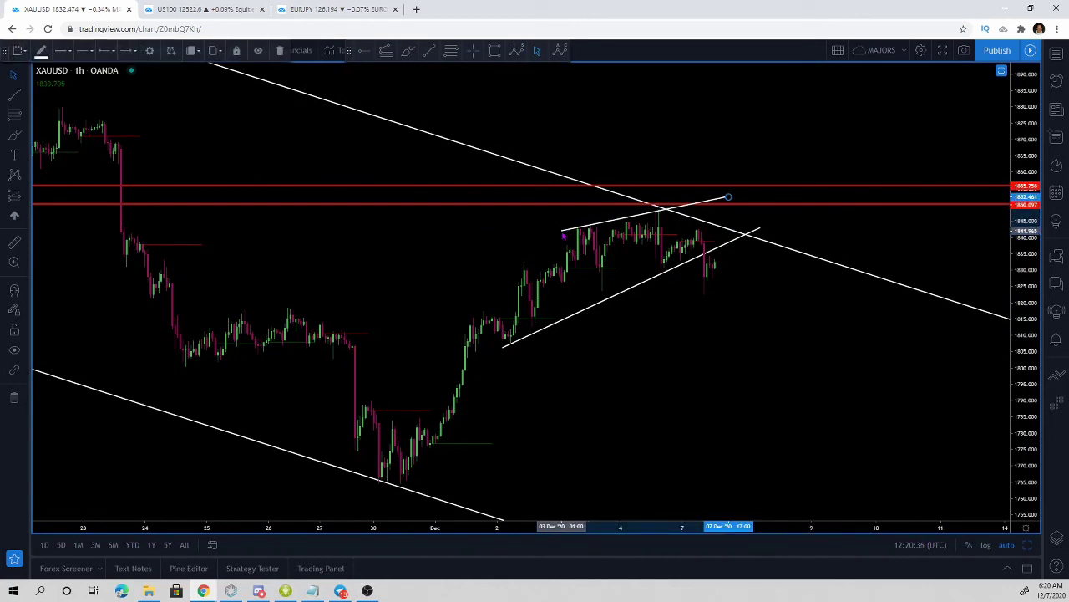
left_click(761, 310)
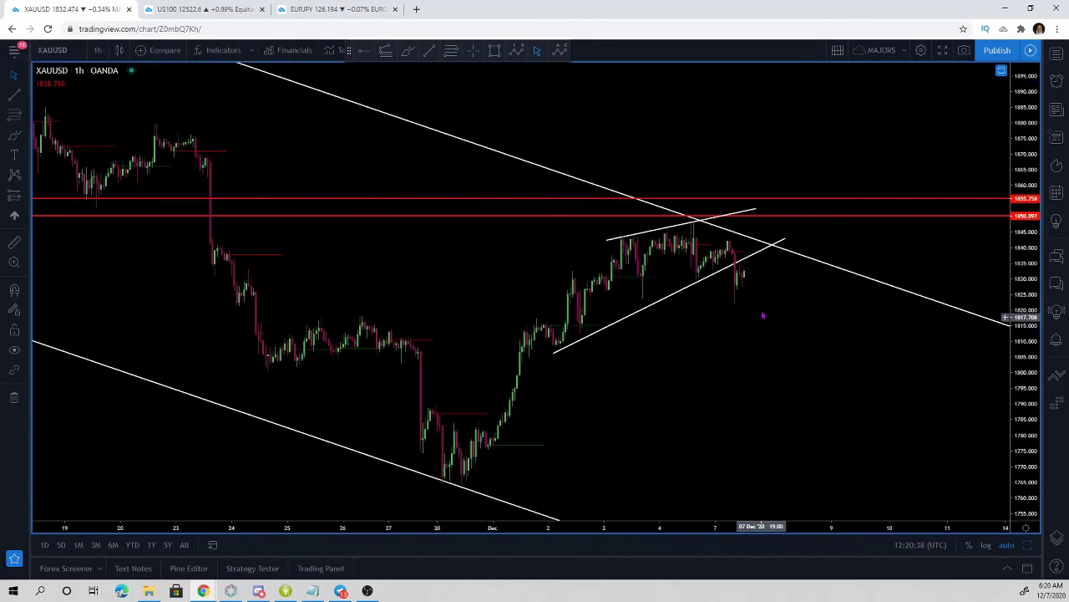
scroll(756, 310, "down", 1)
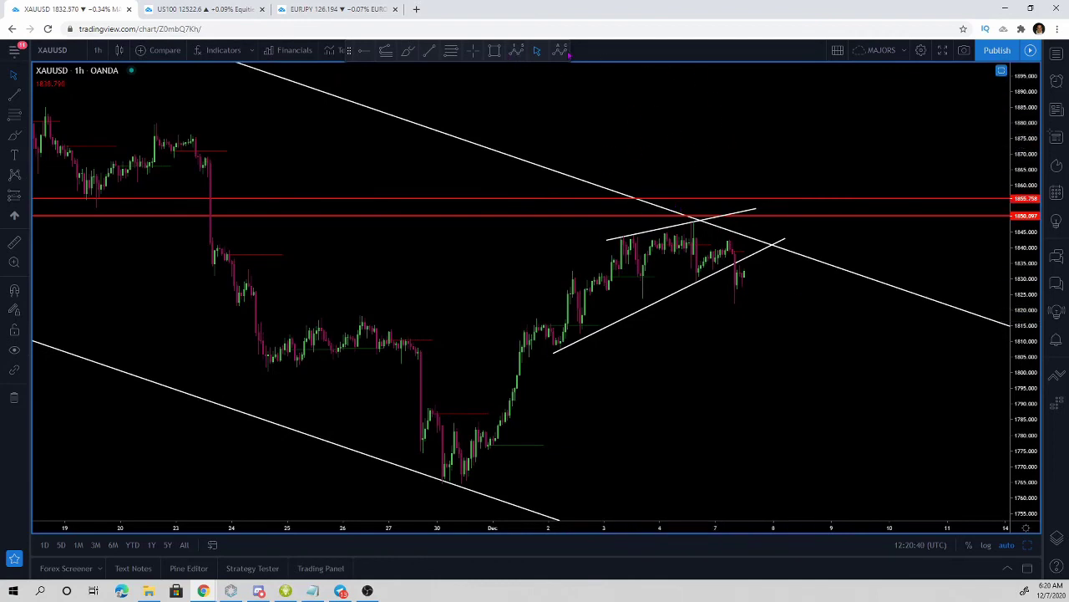
- Add the Williams %R indicator from the favorites and delete the lower of the two oscillator panes
left_click(251, 52)
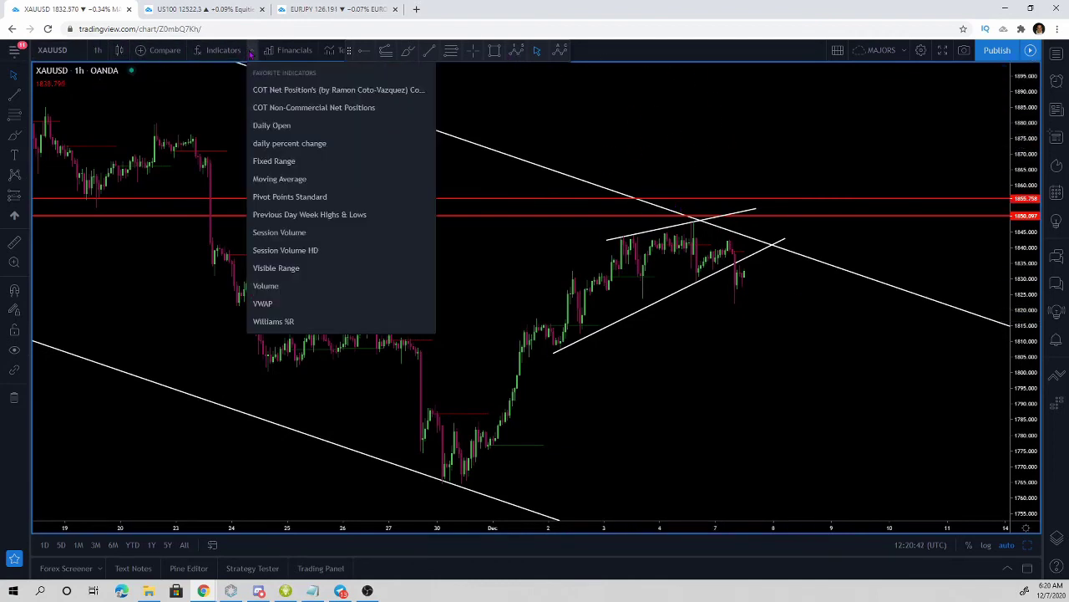
left_click(273, 321)
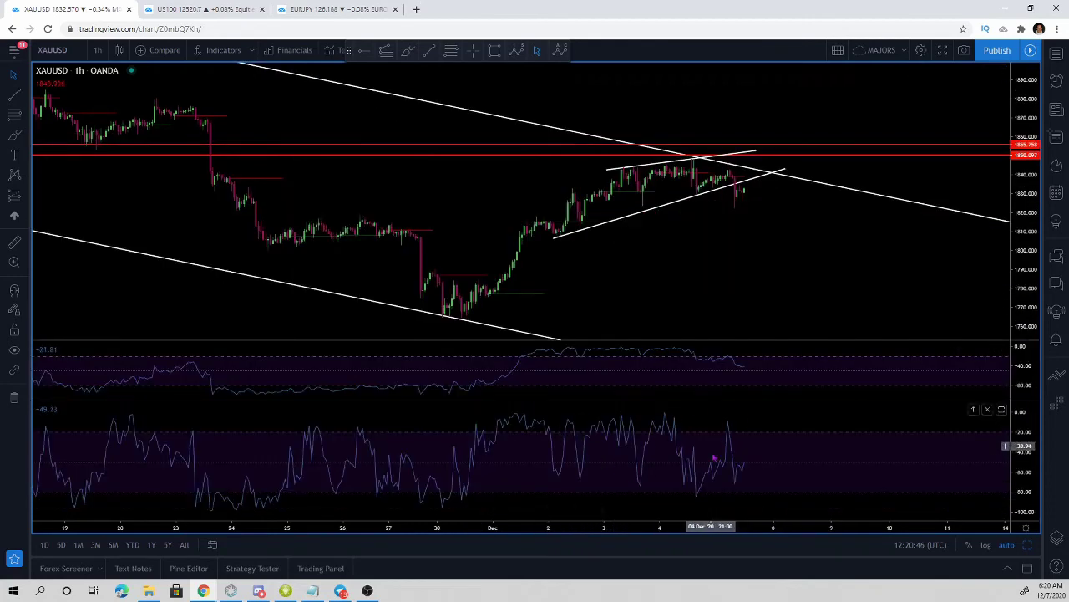
key("Delete")
- Sketch a temporary brush stroke along the Williams %R's highs from 3 to 7 December, and delete it
scroll(742, 411, "down", 2)
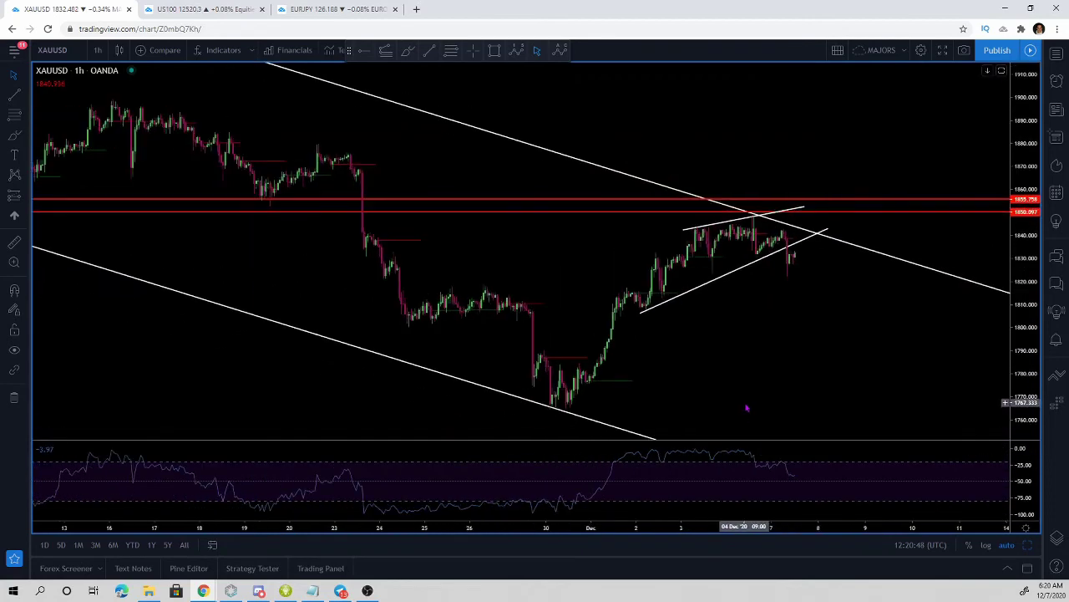
left_click_drag(788, 363, 711, 361)
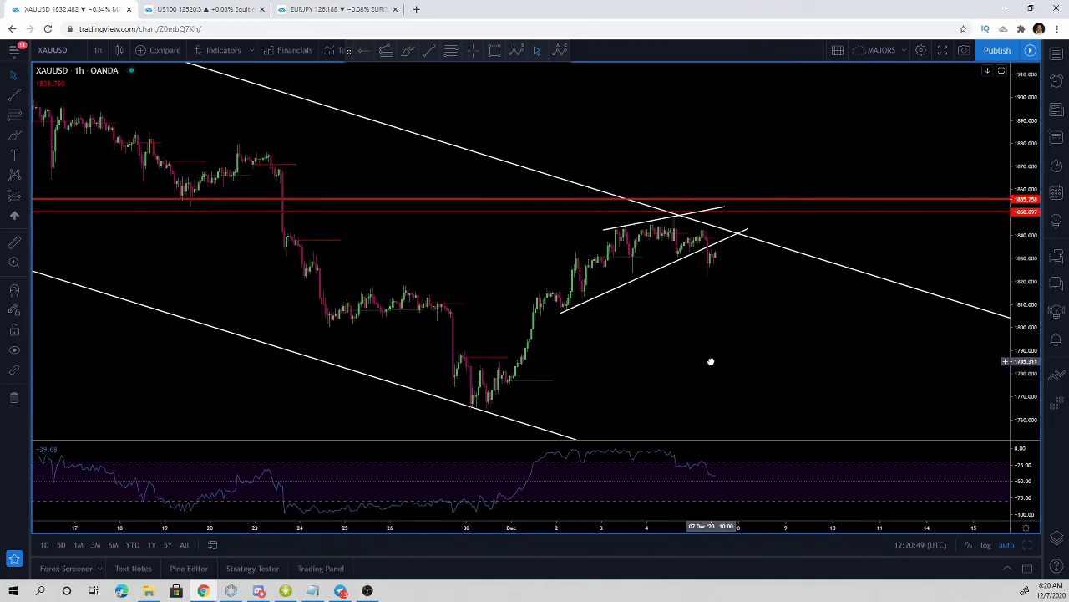
left_click(430, 50)
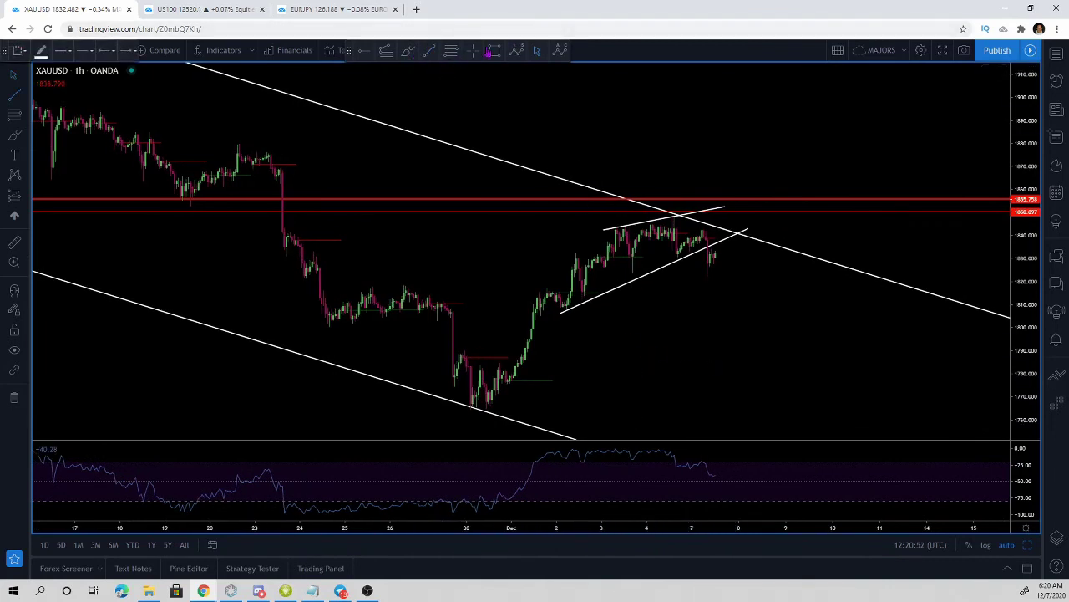
left_click(409, 52)
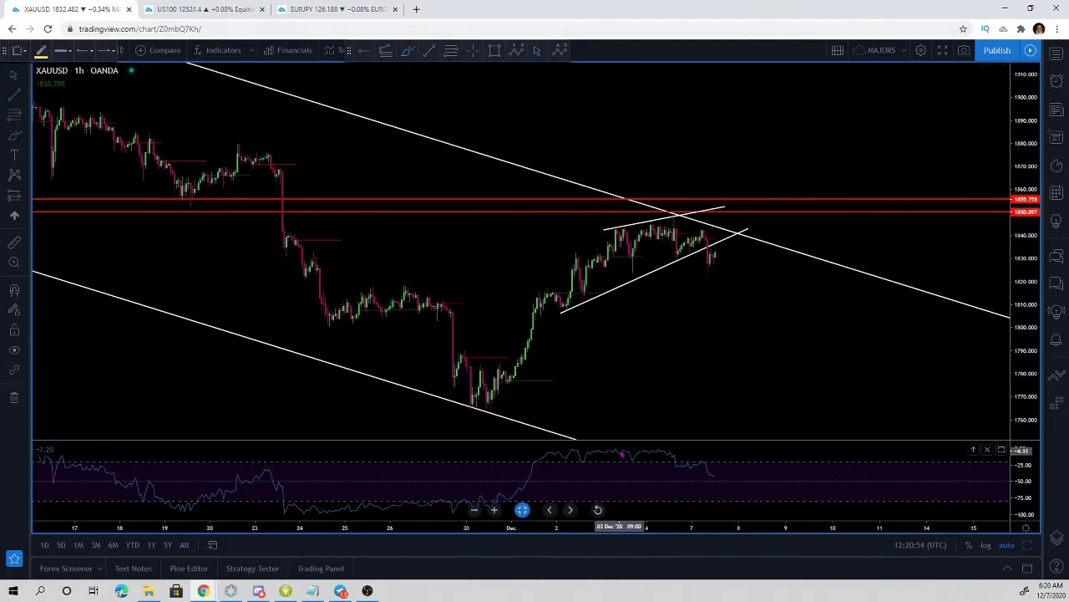
left_click_drag(612, 445, 738, 466)
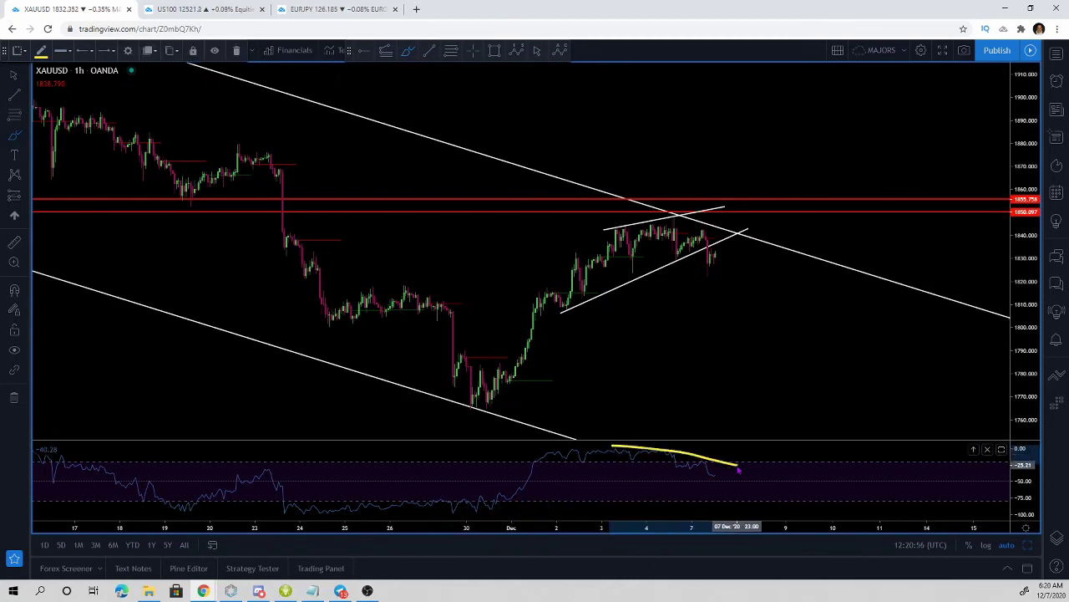
key("Delete")
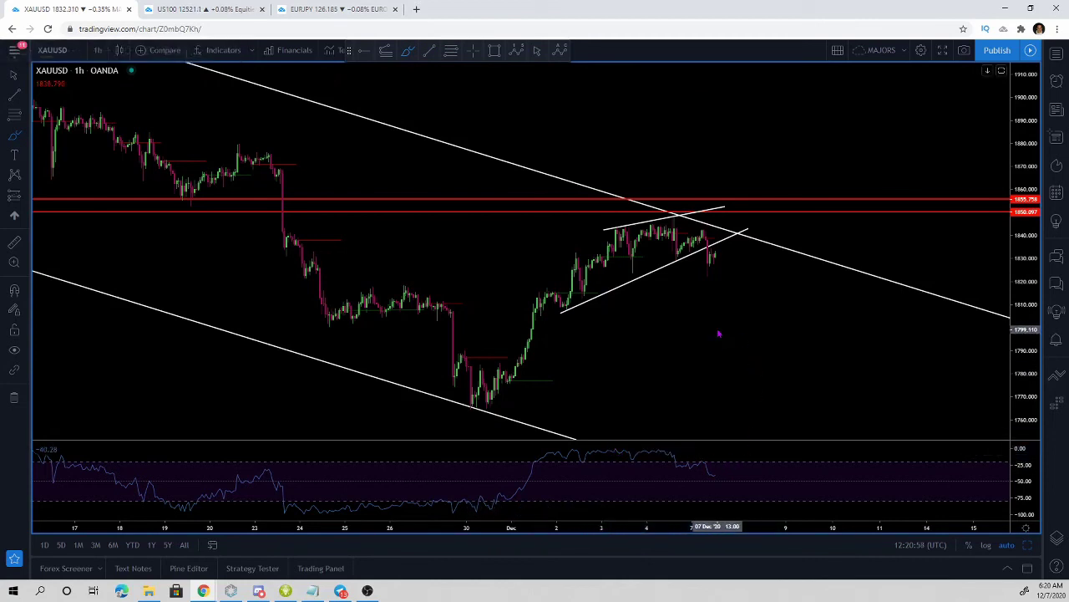
- Add a horizontal ray from the 4 December low and set it at about 1831.907
scroll(722, 338, "up", 4)
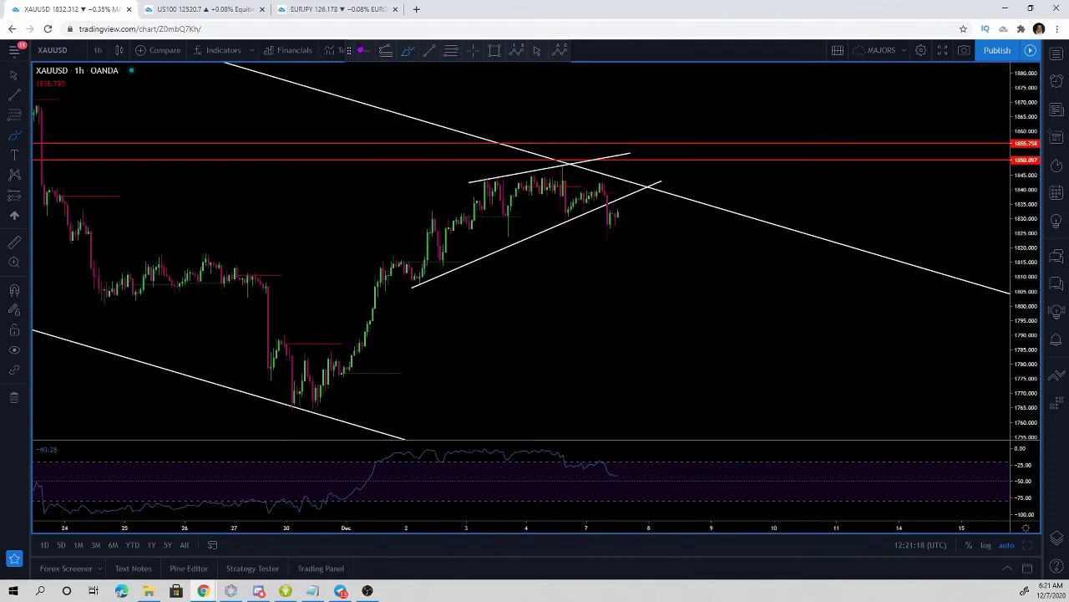
left_click(361, 50)
left_click(555, 214)
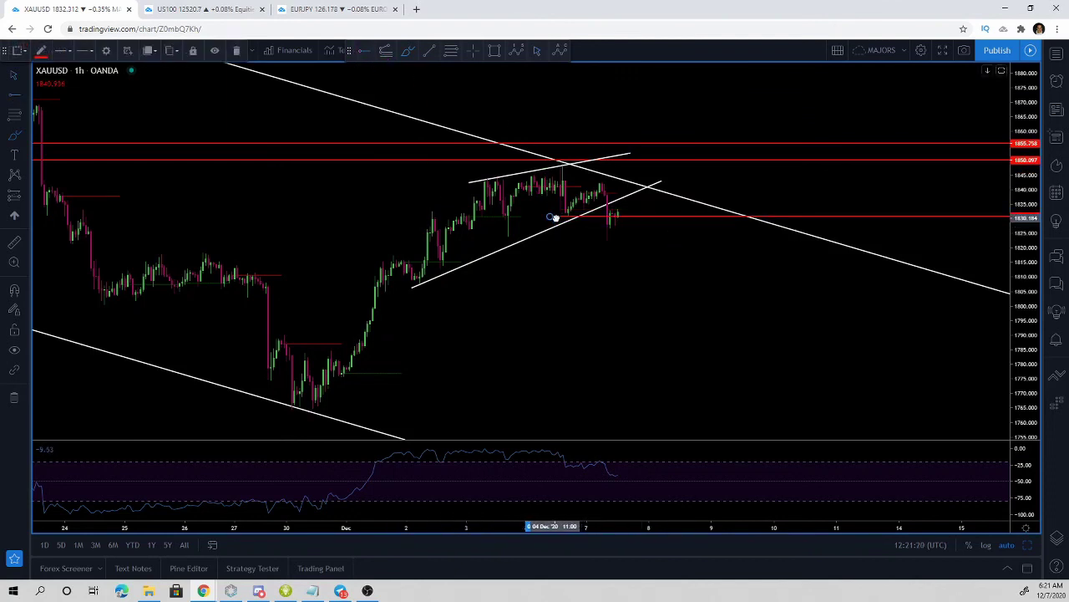
left_click(660, 296)
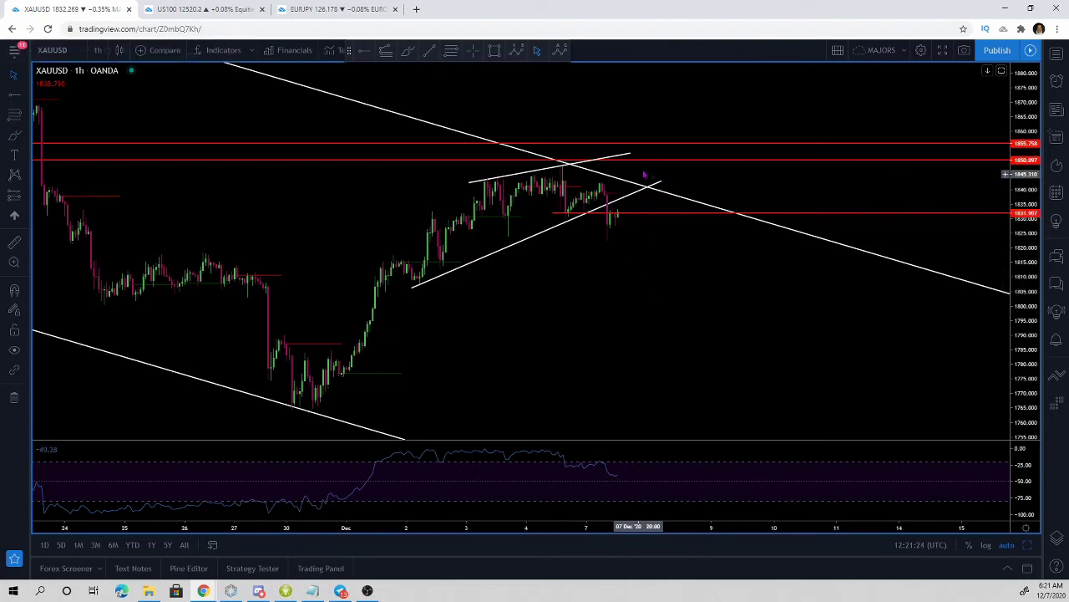
- Sketch temporary brush marks around the 7 December high, above the 1855.758 ray, and along the drop and rebound from 4 December, undoing each
left_click(408, 51)
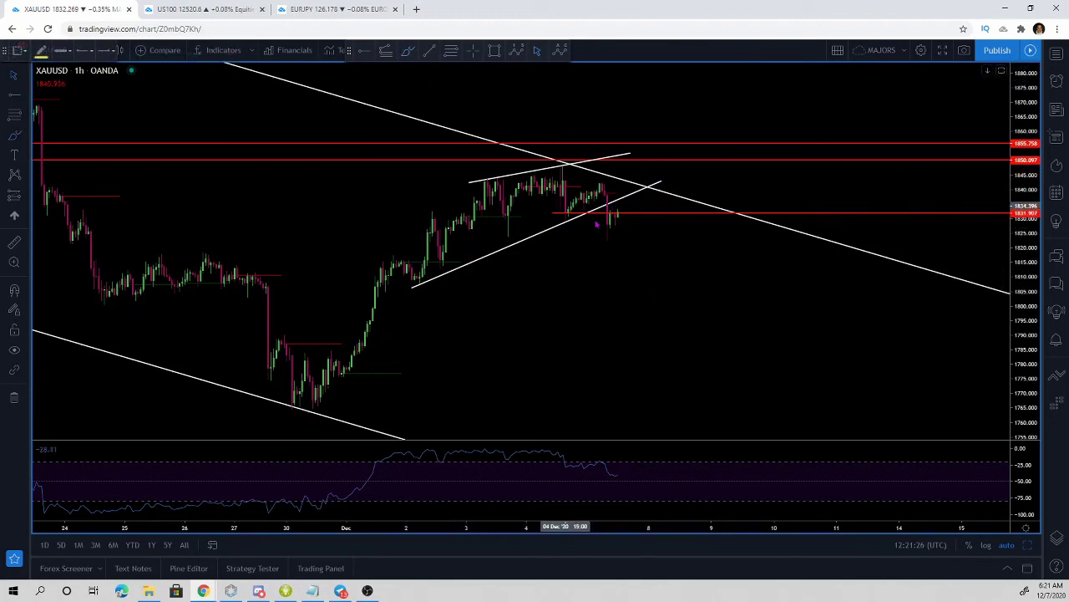
left_click_drag(602, 176, 608, 197)
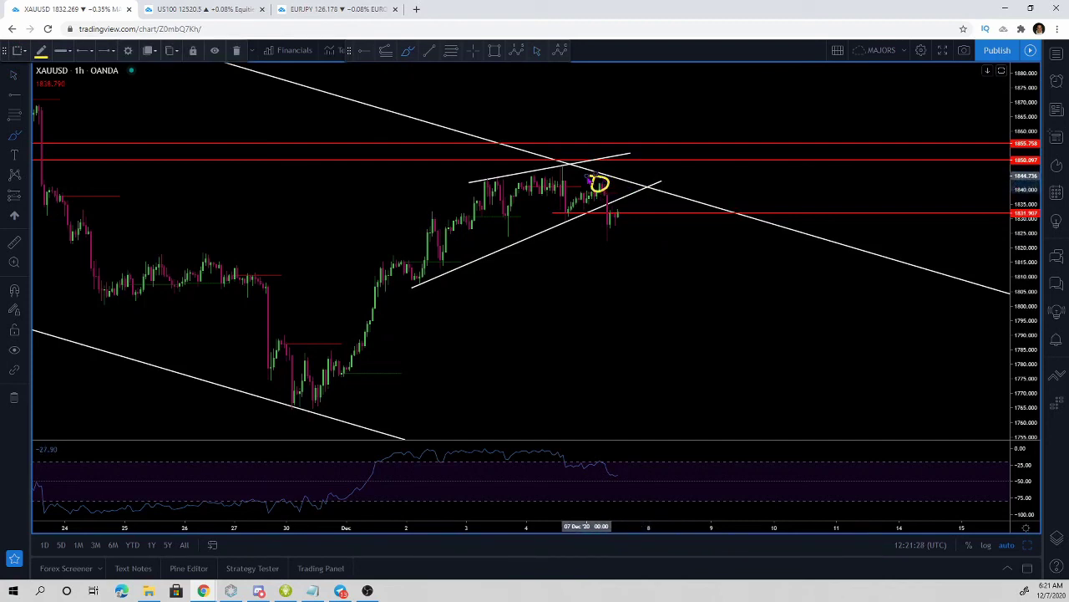
key("ctrl+z")
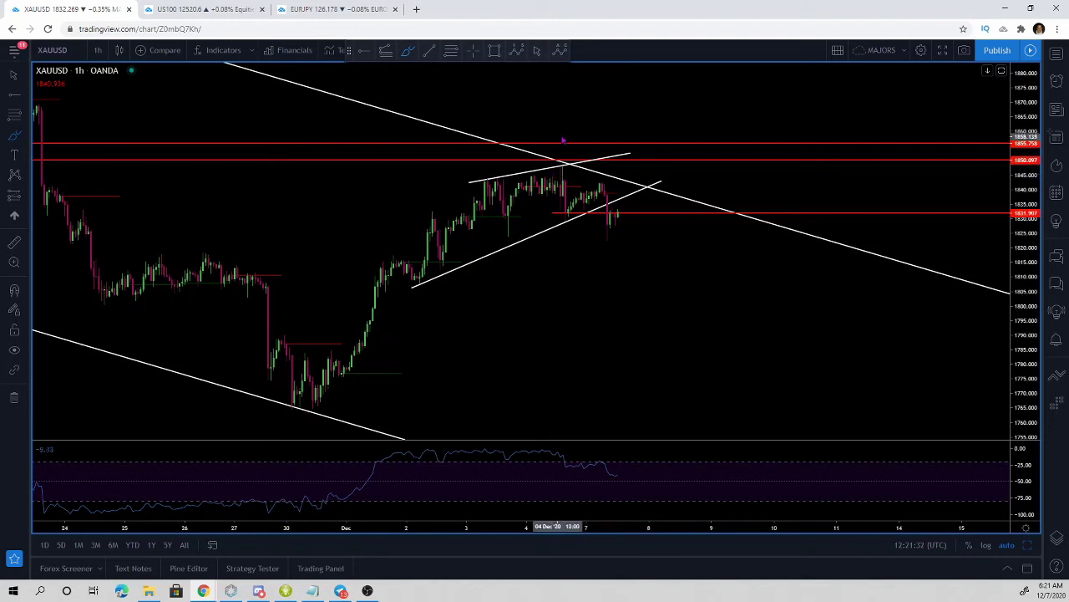
left_click_drag(553, 134, 669, 134)
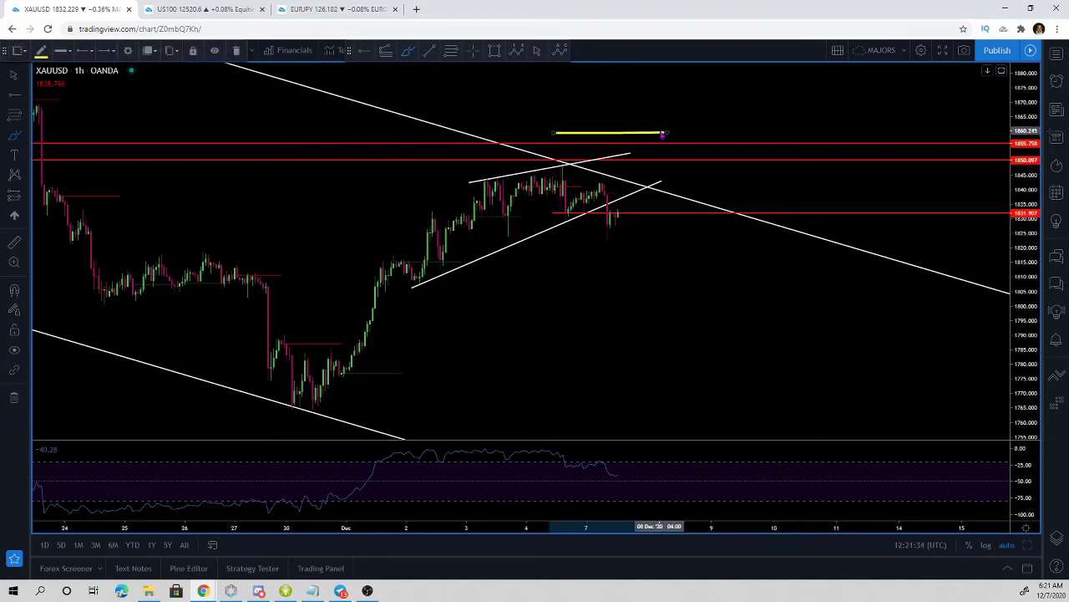
key("ctrl+z")
mouse_move(564, 170)
left_mouse_down()
mouse_move(561, 200)
mouse_move(582, 205)
mouse_move(600, 190)
left_mouse_up()
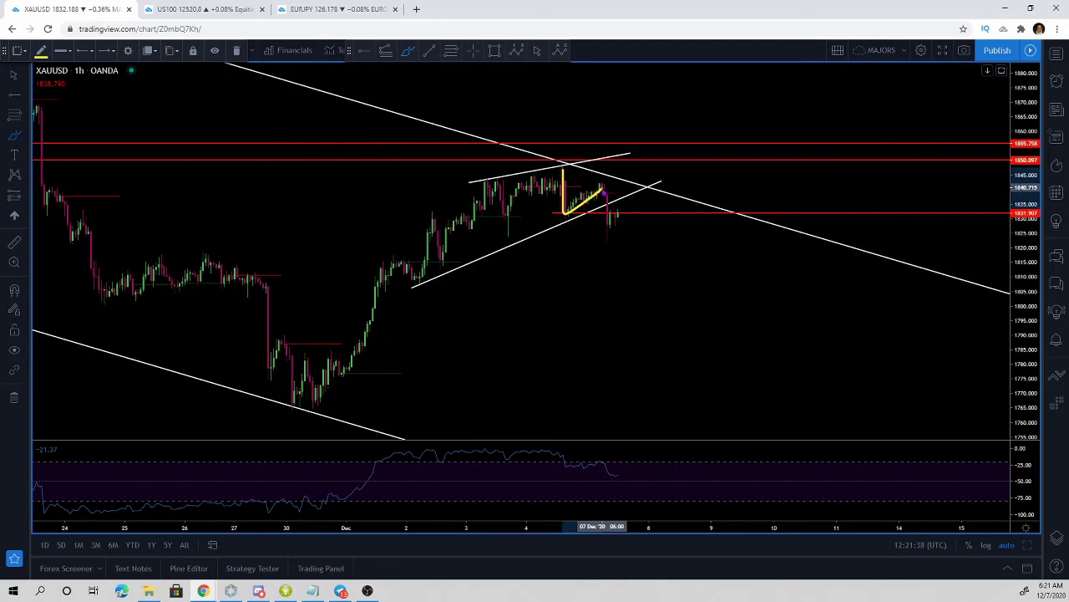
key("ctrl+z")
- Brush a horizontal mark above the 7 December high, undo it, and redraw it at about 1844 extending to 8 December
left_click_drag(595, 178, 675, 175)
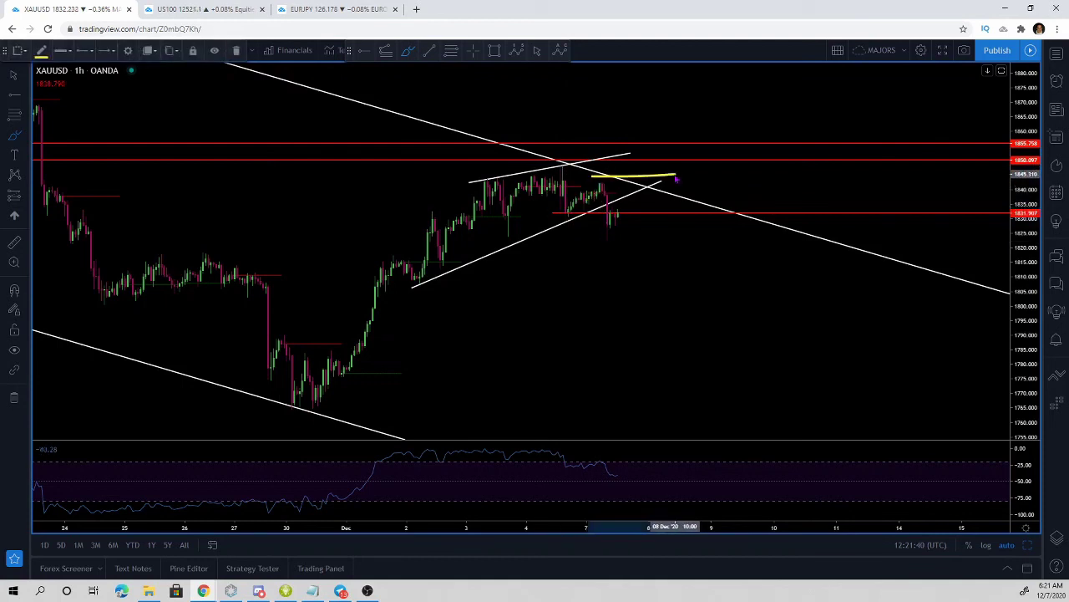
key("ctrl+z")
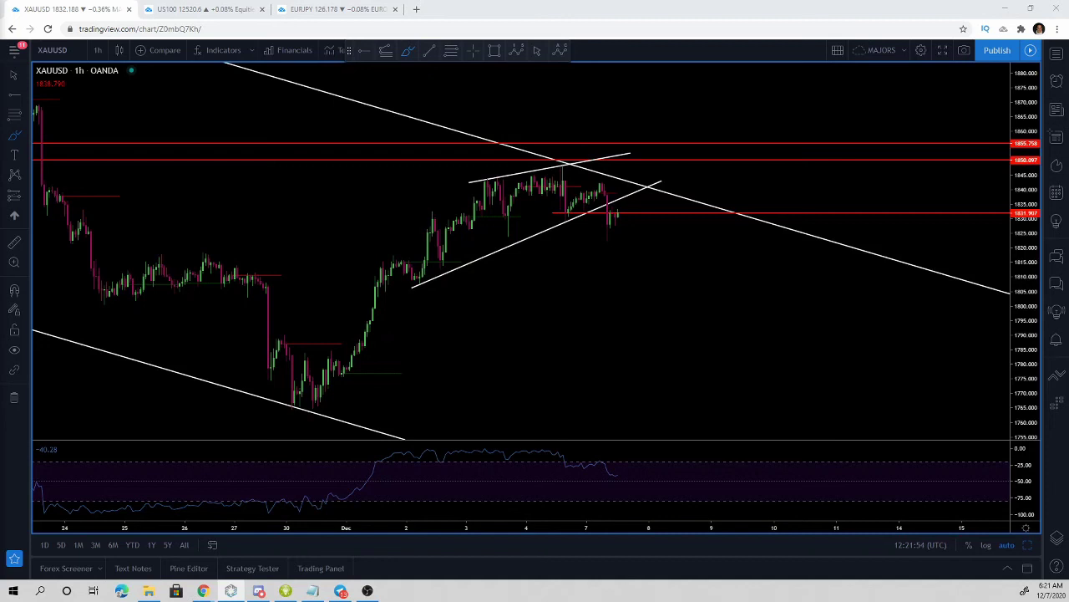
left_click_drag(589, 179, 659, 177)
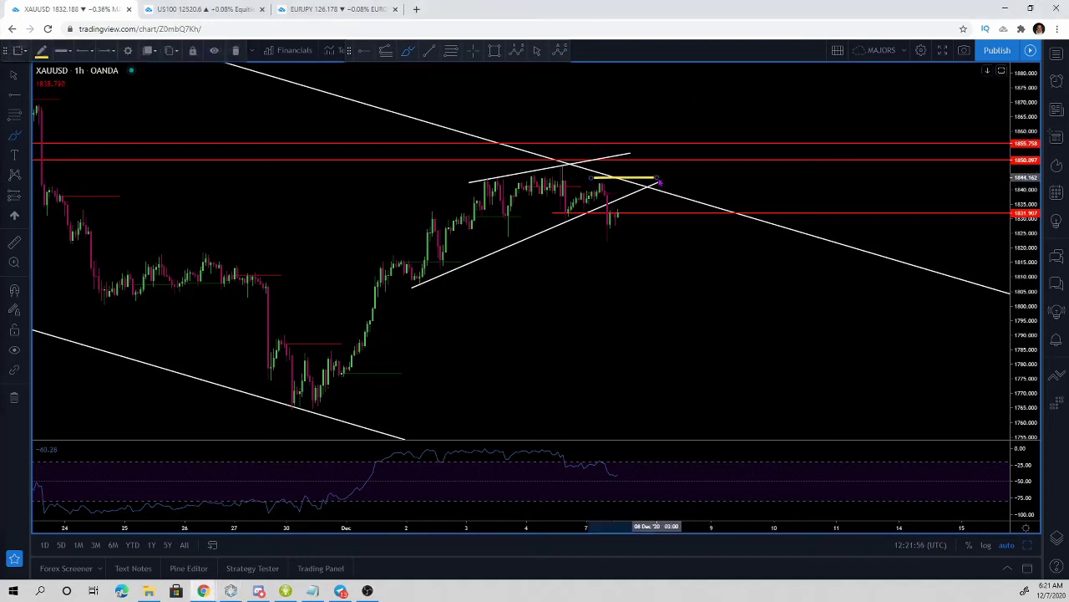
- Delete the brush mark at about 1844, and sketch temporary strokes from the 4 December high to the 7 December low, undoing them
key("Delete")
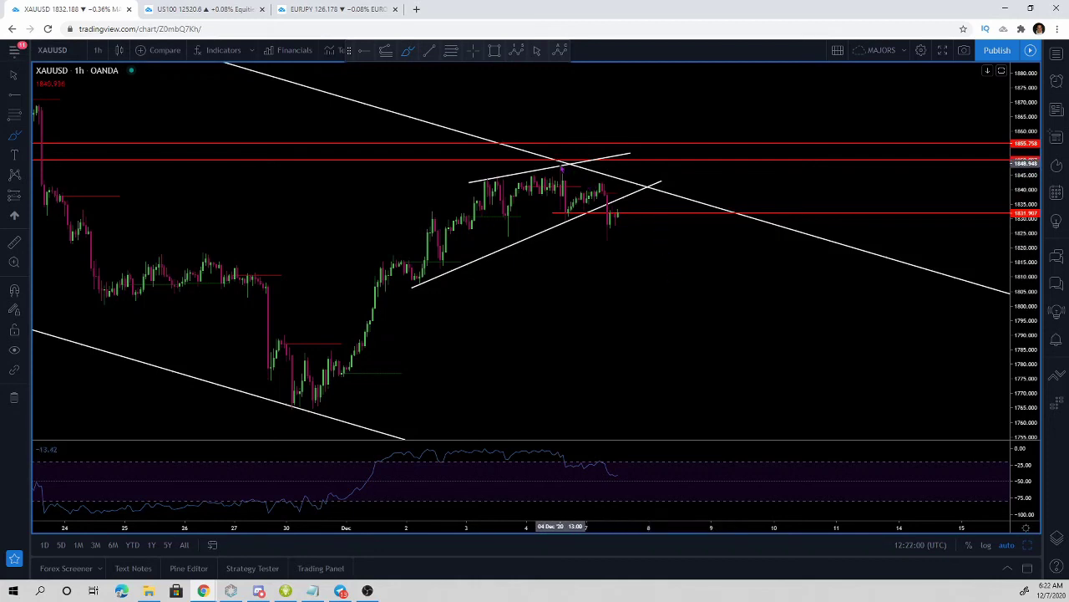
mouse_move(561, 166)
left_mouse_down()
mouse_move(576, 206)
mouse_move(613, 177)
mouse_move(611, 239)
mouse_move(564, 221)
mouse_move(614, 249)
mouse_move(610, 235)
left_mouse_up()
key("ctrl+z")
key("ctrl+z")
key("ctrl+z")
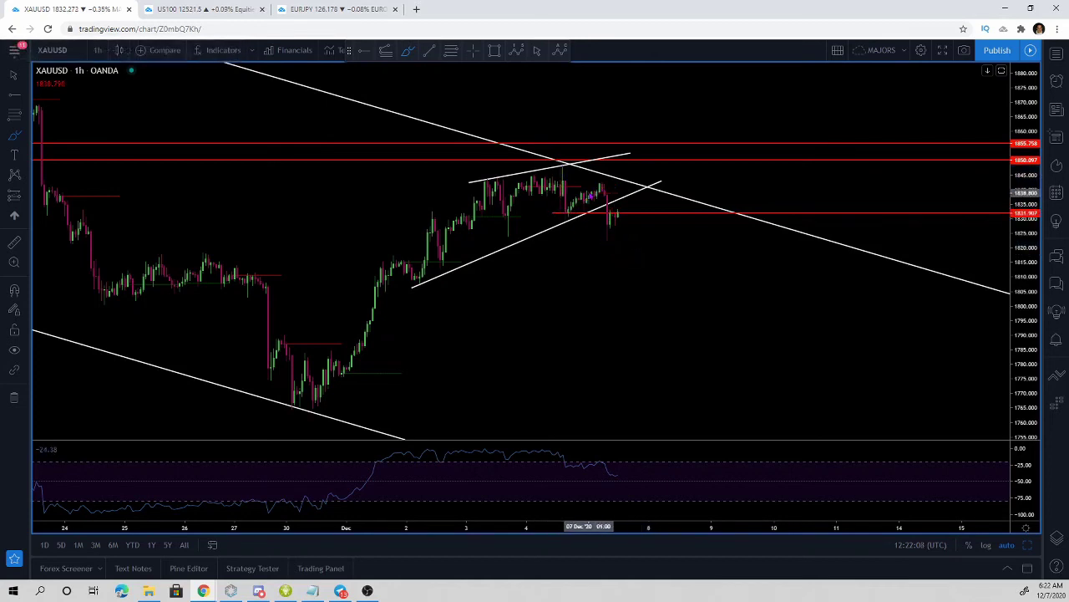
- Maximize the price pane and add a horizontal ray at 1815.170 starting from the 25 November highs
key("Escape")
double_click(630, 400)
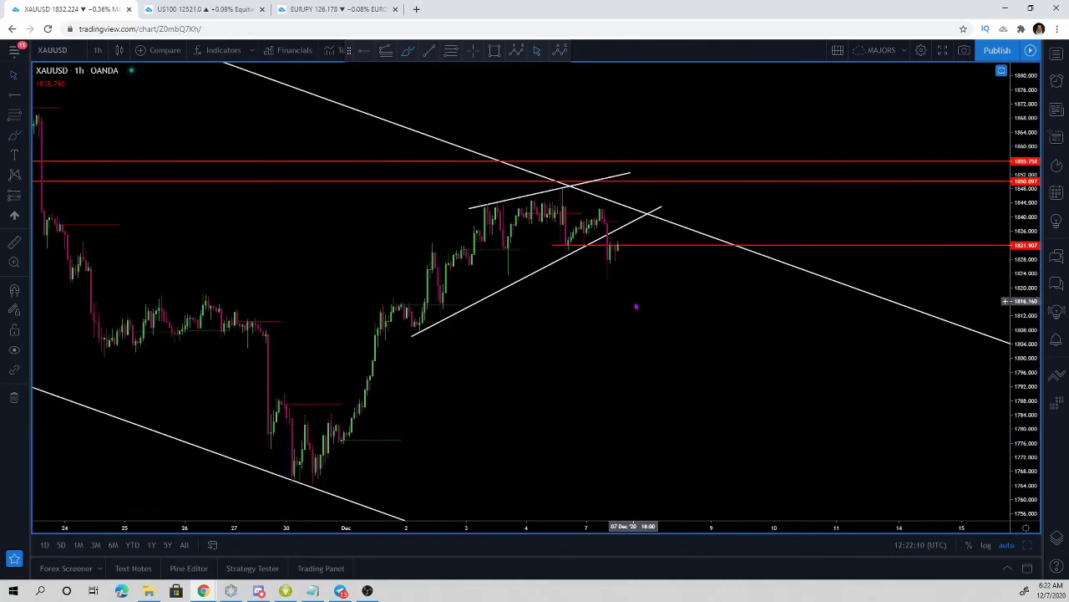
scroll(635, 305, "down", 2)
left_click(364, 51)
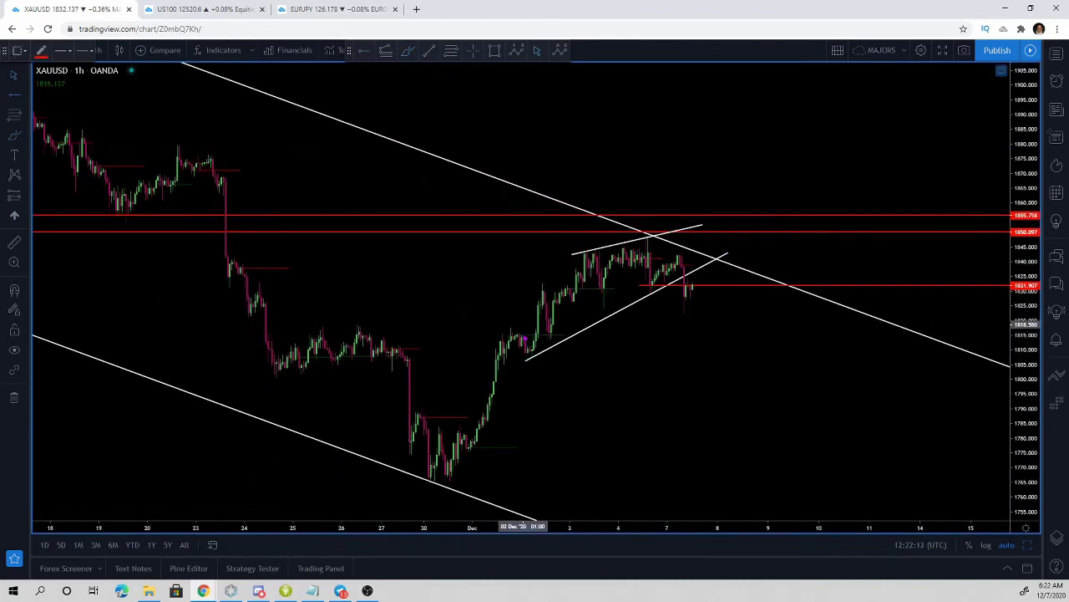
left_click(317, 334)
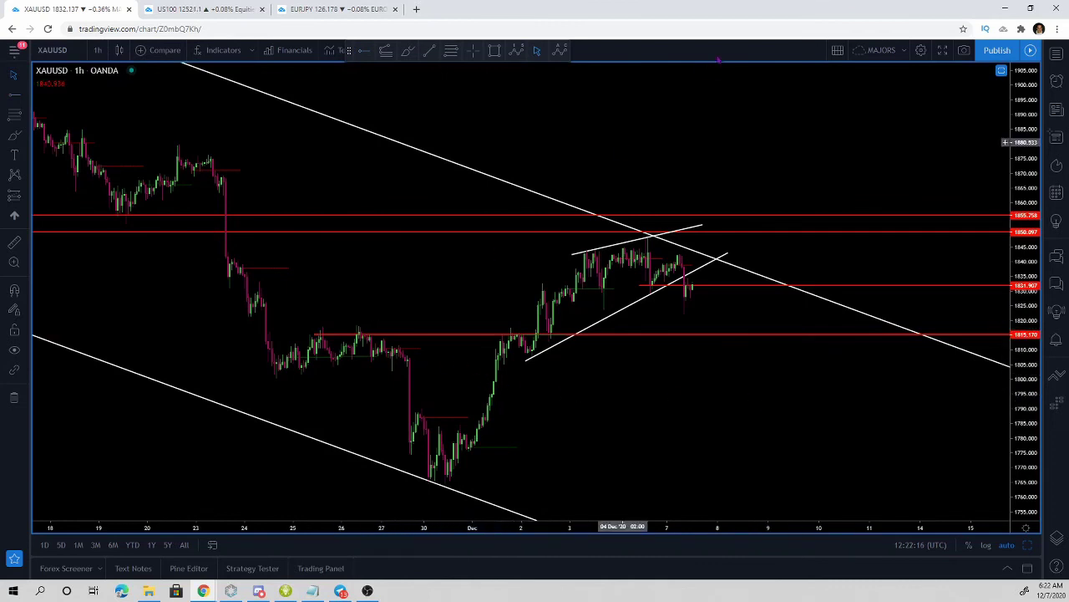
- Brush temporary marks at the 25 November and 1 December highs near 1815.170 and along the rise to 4 December, undoing each
left_click(409, 52)
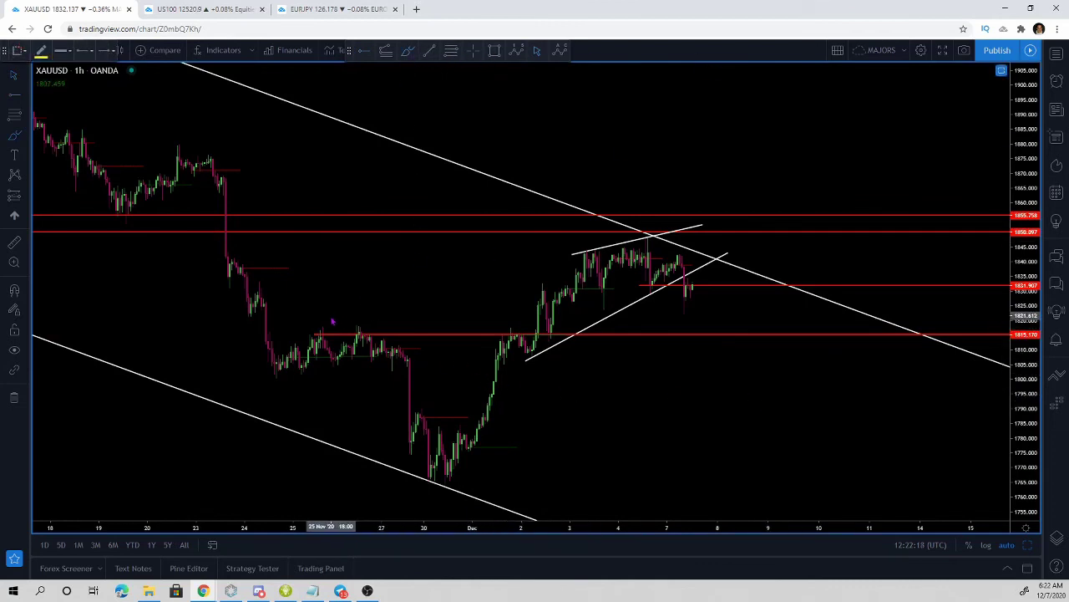
mouse_move(317, 330)
left_mouse_down()
mouse_move(370, 324)
mouse_move(318, 332)
left_mouse_up()
key("ctrl+z")
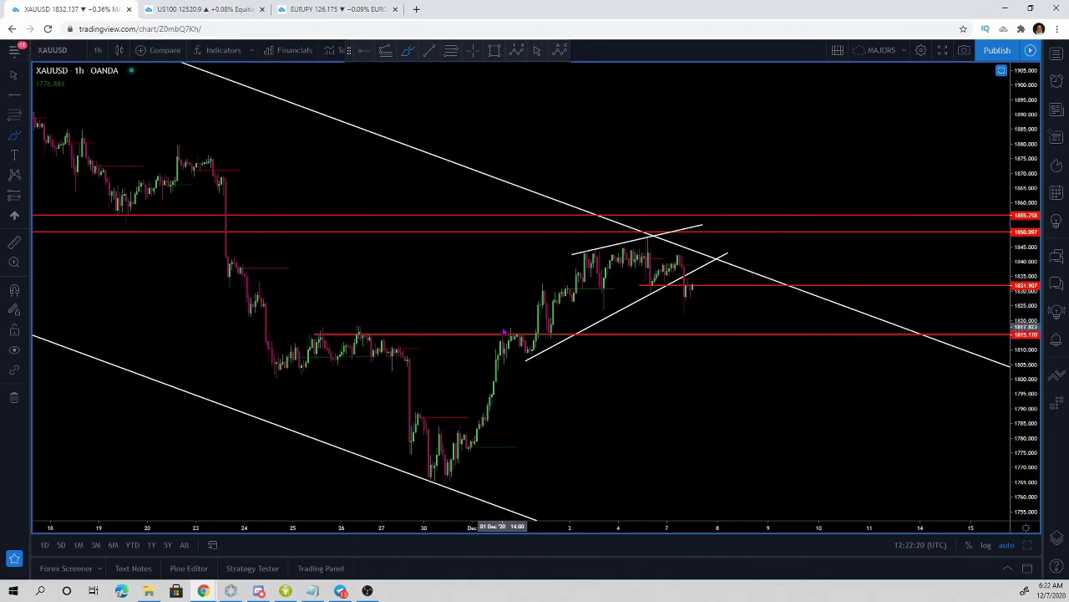
left_click_drag(506, 331, 513, 322)
key("ctrl+z")
mouse_move(538, 358)
left_mouse_down()
mouse_move(543, 299)
mouse_move(553, 336)
mouse_move(618, 256)
left_mouse_up()
key("ctrl+z")
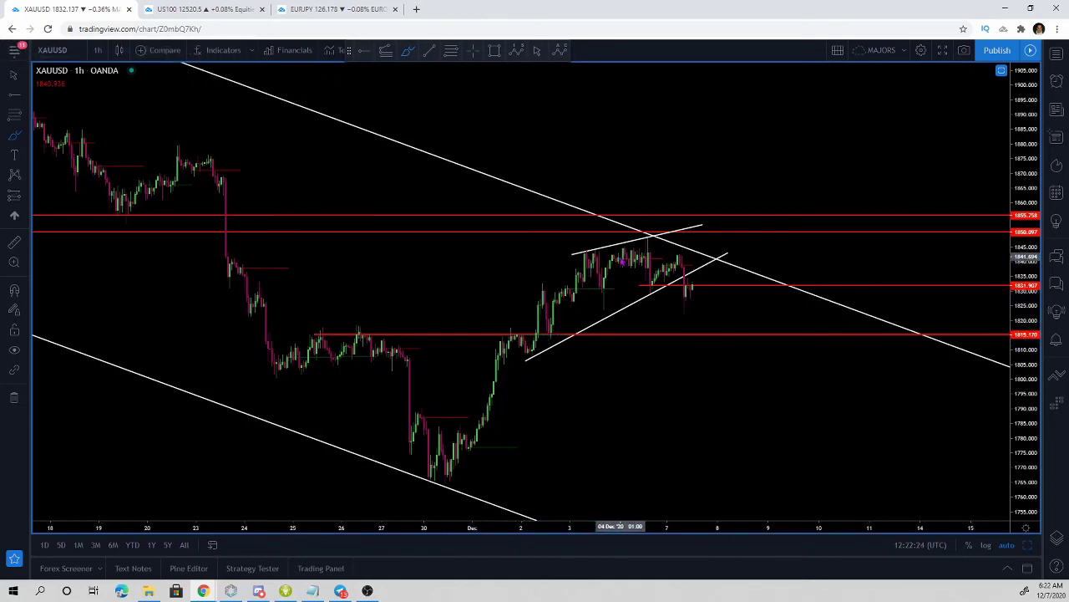
- Brush the price path from the 2 December low to 7 December, then the decline from the 4 December high toward 1815.170, deleting both strokes
mouse_move(549, 334)
left_mouse_down()
mouse_move(596, 259)
mouse_move(647, 249)
mouse_move(681, 315)
left_mouse_up()
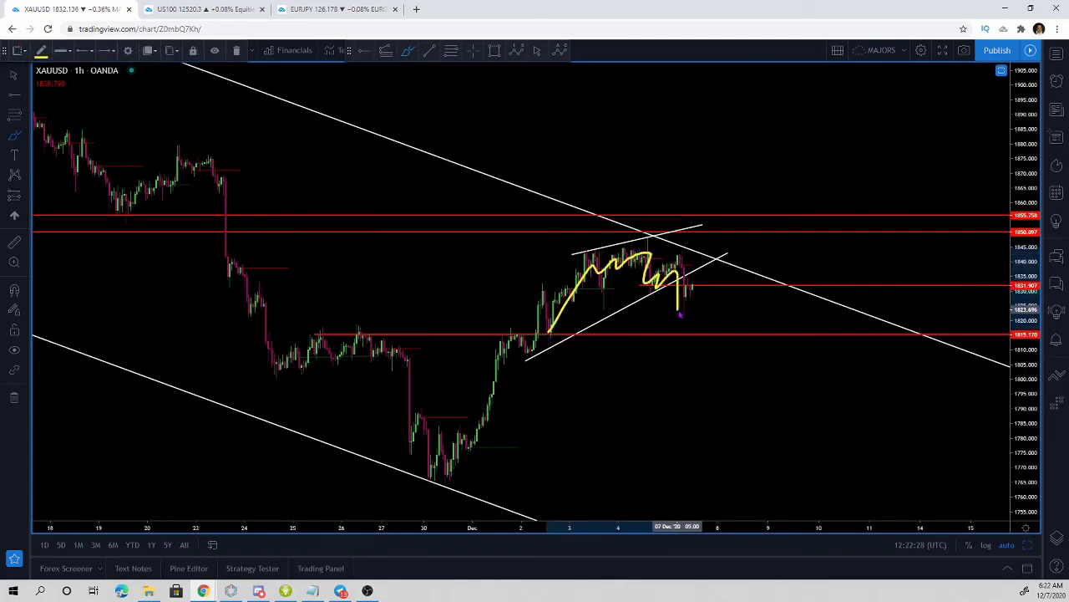
key("Delete")
scroll(680, 315, "up", 3)
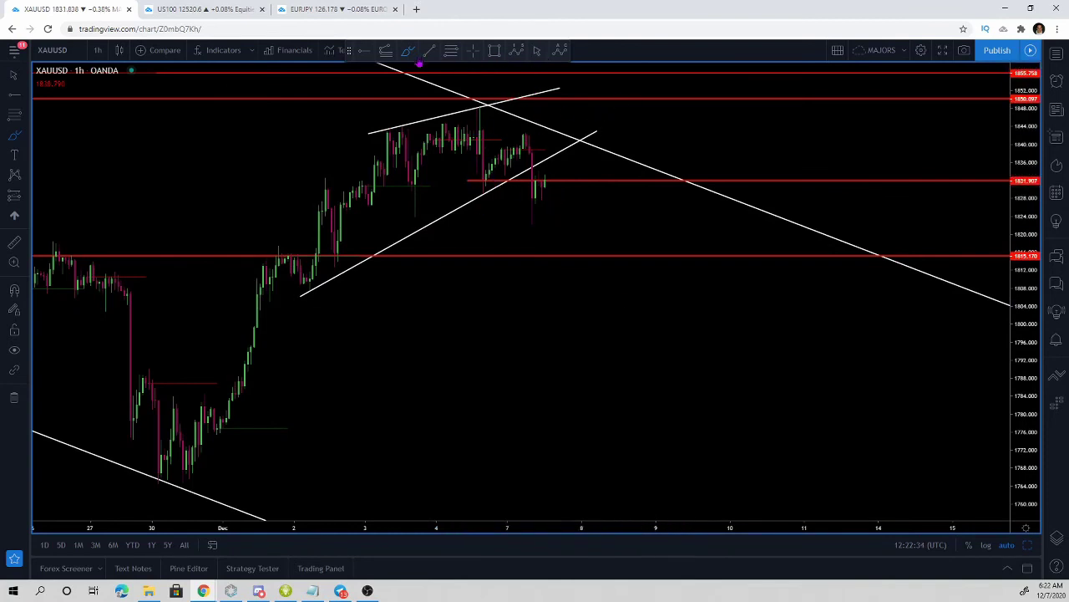
mouse_move(483, 109)
left_mouse_down()
mouse_move(481, 187)
mouse_move(529, 131)
mouse_move(531, 219)
mouse_move(539, 197)
mouse_move(573, 258)
left_mouse_up()
key("Delete")
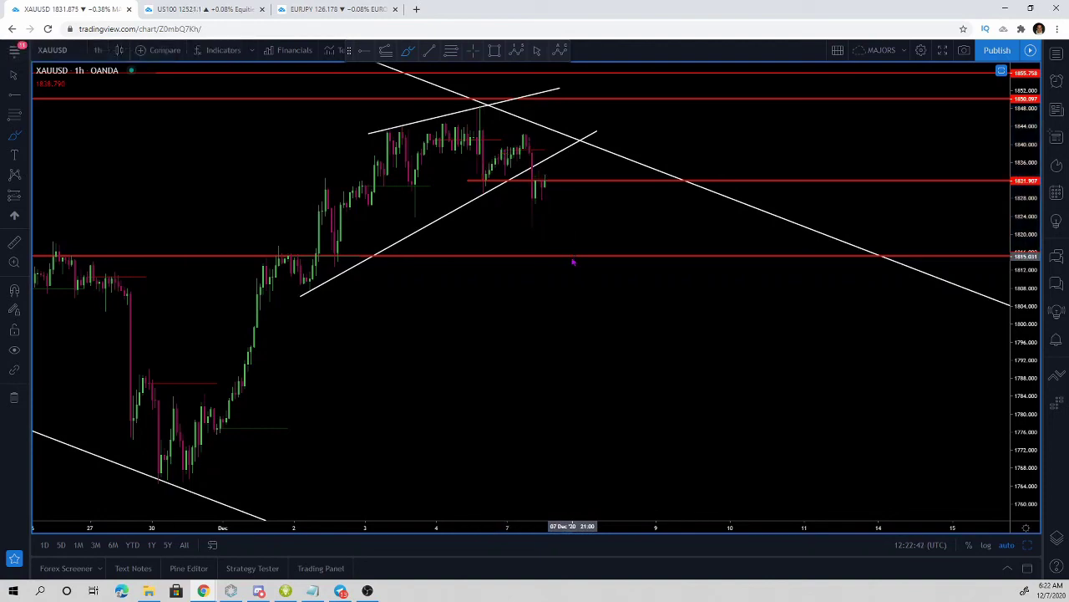
- Switch the XAUUSD chart to the 15-minute timeframe
left_click_drag(550, 320, 781, 401)
scroll(827, 112, "up", 2)
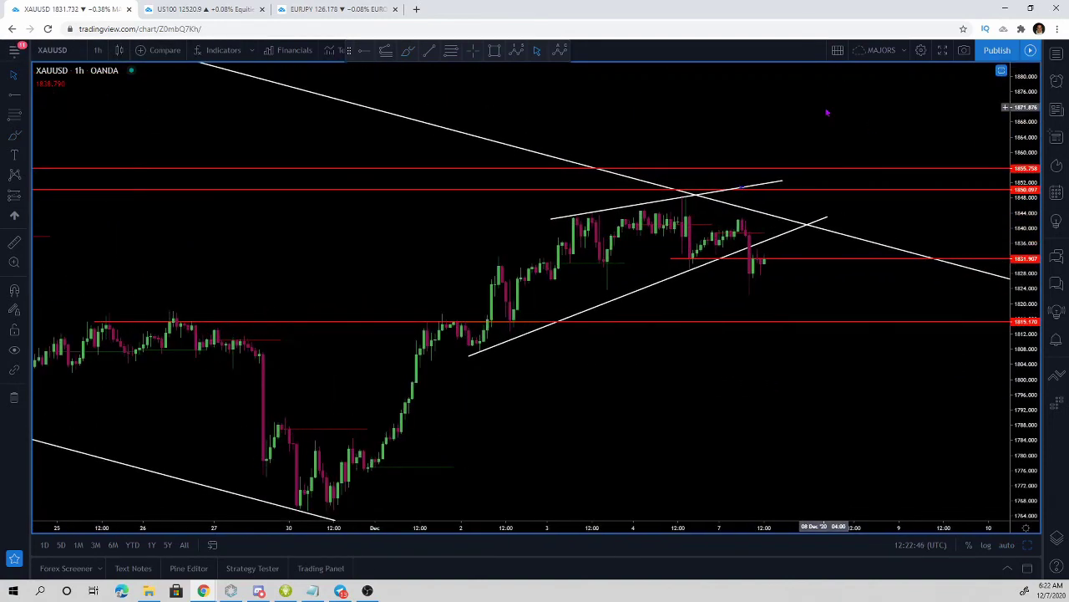
scroll(827, 112, "up", 1)
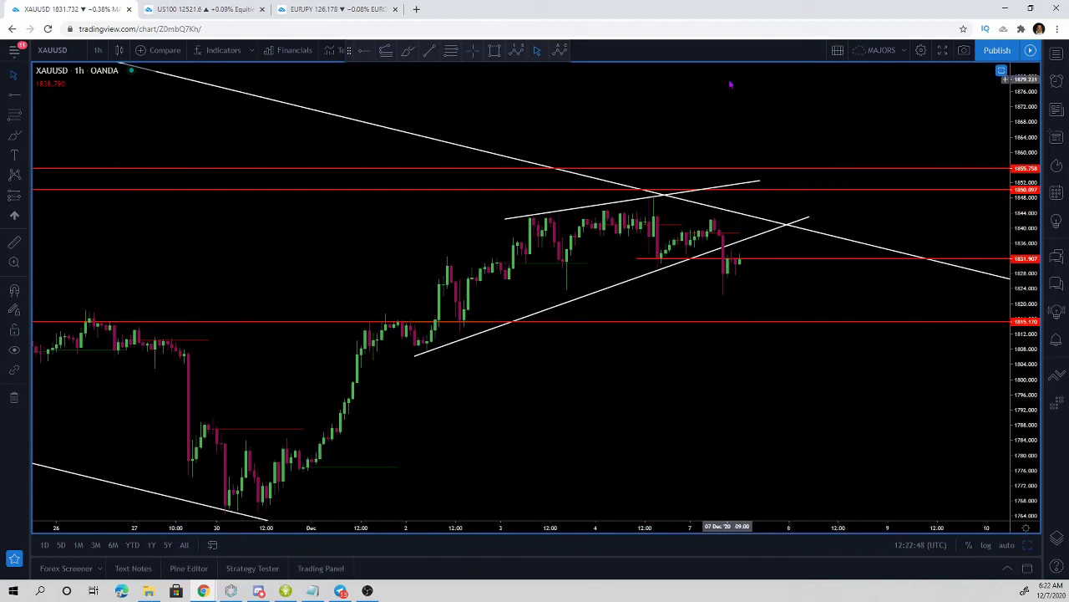
scroll(730, 82, "down", 1)
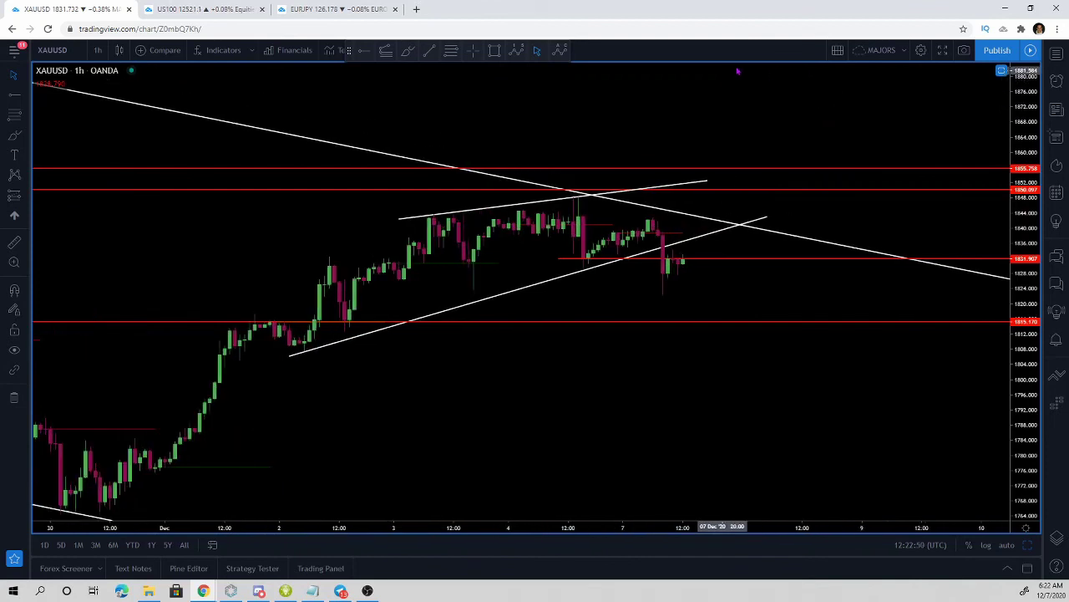
scroll(769, 132, "down", 1)
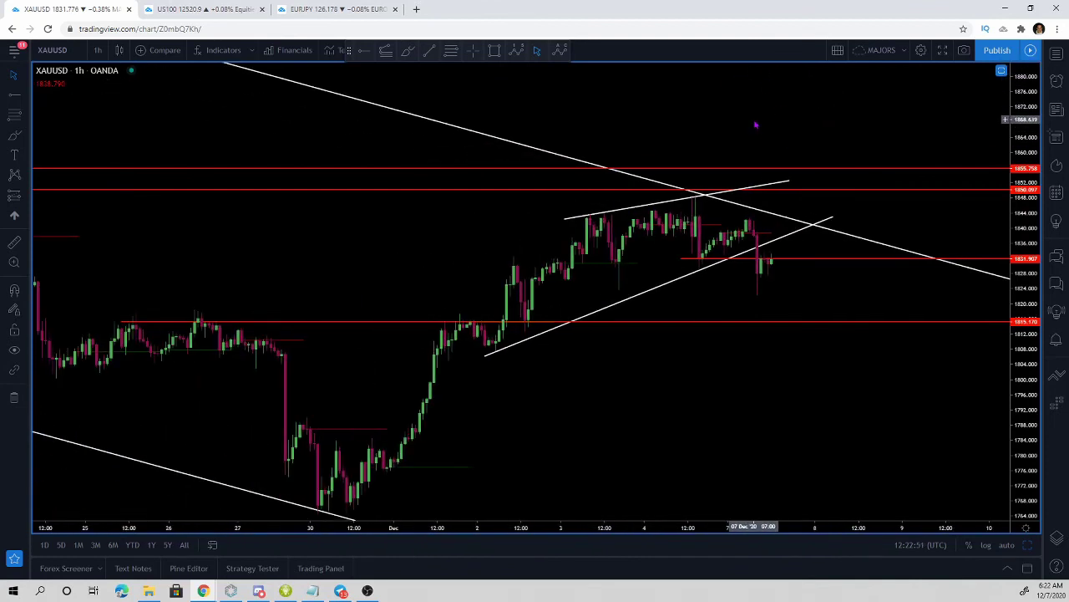
left_click(98, 50)
left_click(113, 214)
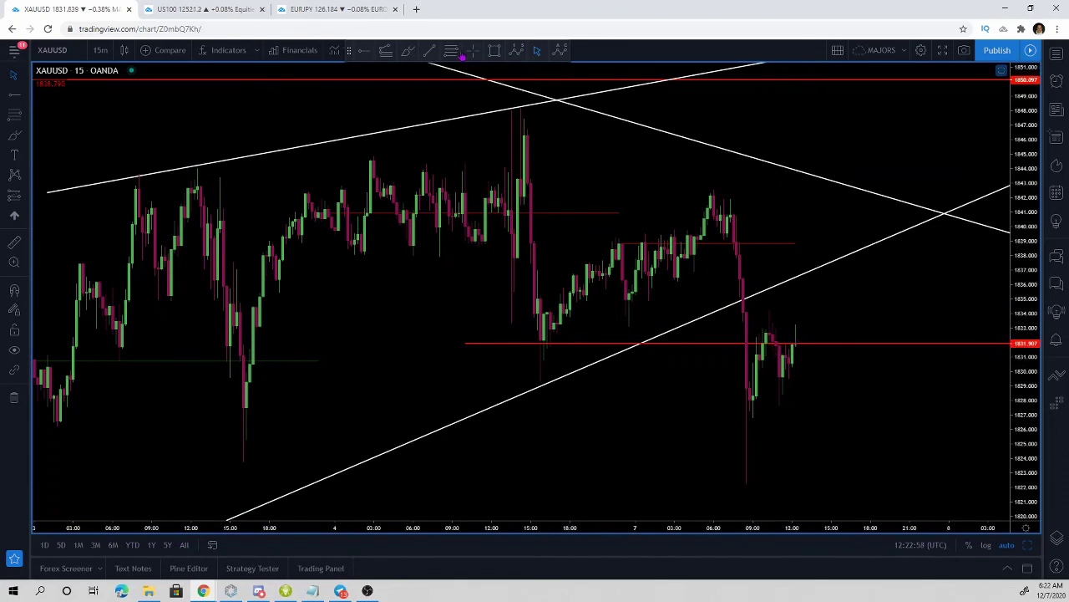
- Circle the 7 December candles around the 1831.907 ray with the brush, and undo the stroke
left_click(411, 53)
left_click_drag(802, 316, 757, 342)
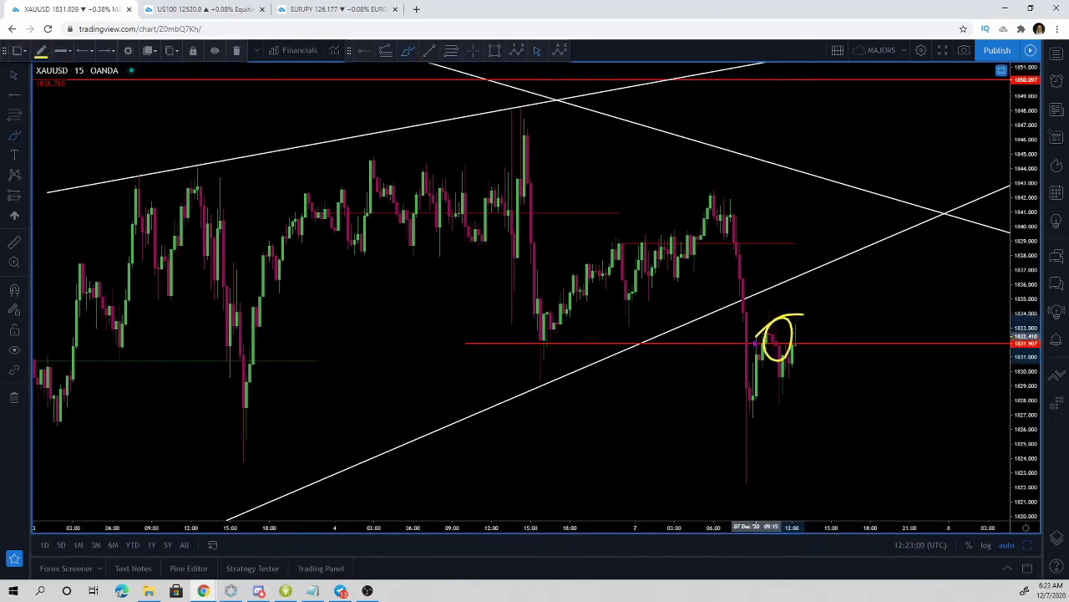
key("ctrl+z")
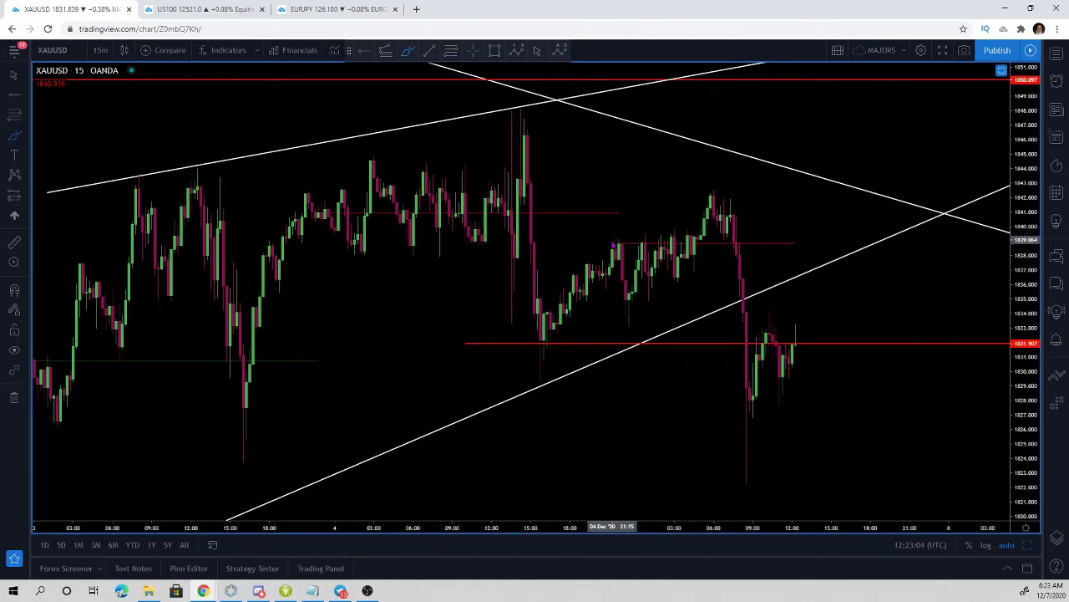
- Mark the recent highs and the sharp drop on the gold chart with temporary brush strokes, undoing each one
mouse_move(614, 243)
left_mouse_down()
mouse_move(796, 254)
mouse_move(618, 251)
left_mouse_up()
key("ctrl+z")
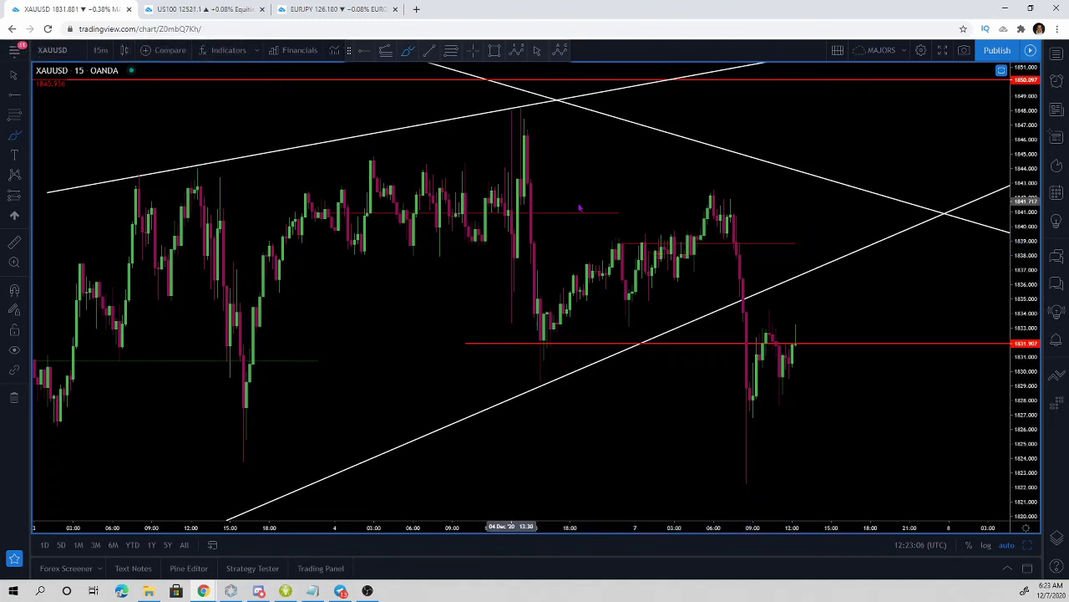
left_click_drag(804, 243, 665, 242)
key("ctrl+z")
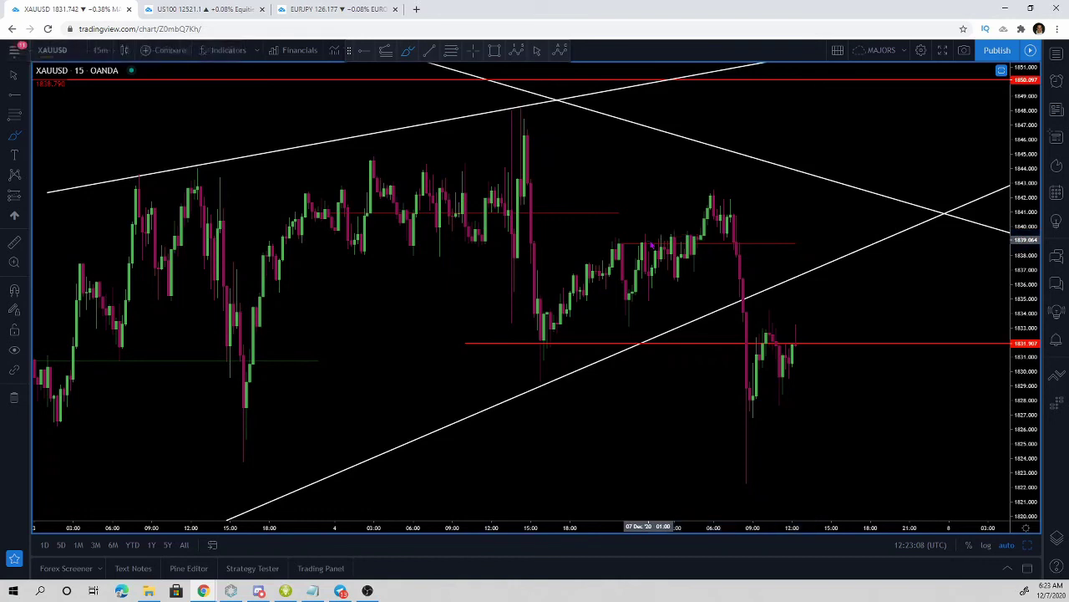
mouse_move(732, 203)
left_mouse_down()
mouse_move(758, 255)
mouse_move(745, 478)
left_mouse_up()
key("ctrl+z")
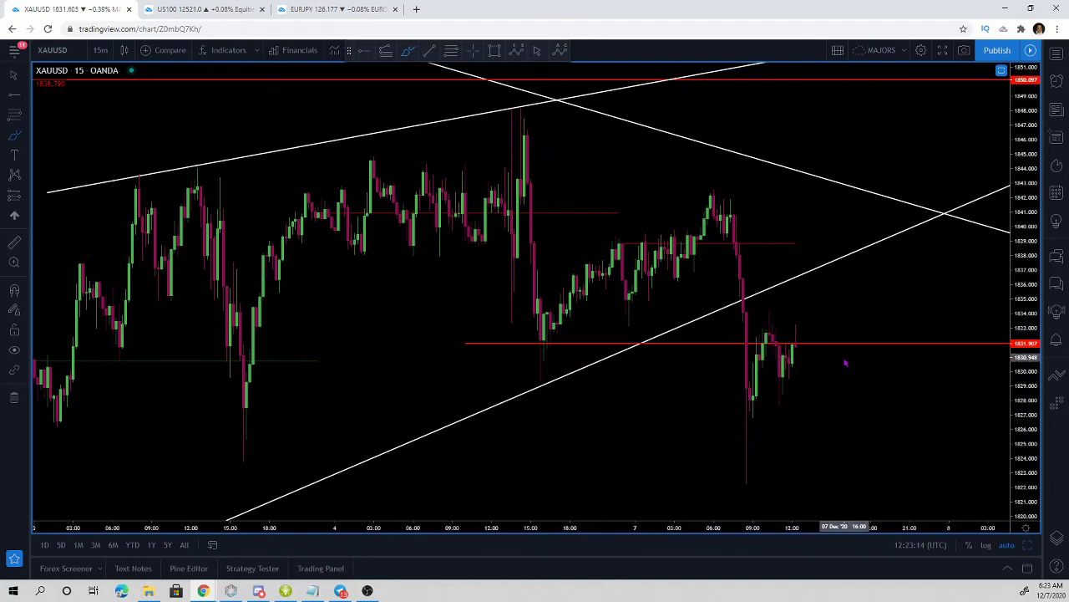
- Switch the XAUUSD chart to the 2-hour timeframe
scroll(579, 432, "up", 1)
scroll(580, 432, "down", 3)
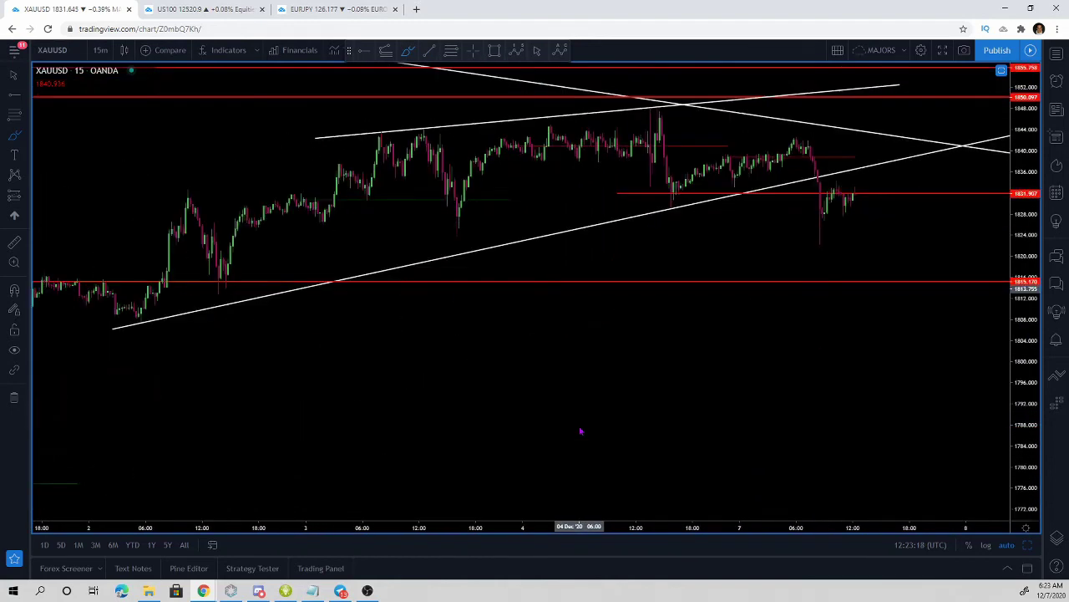
left_click(100, 50)
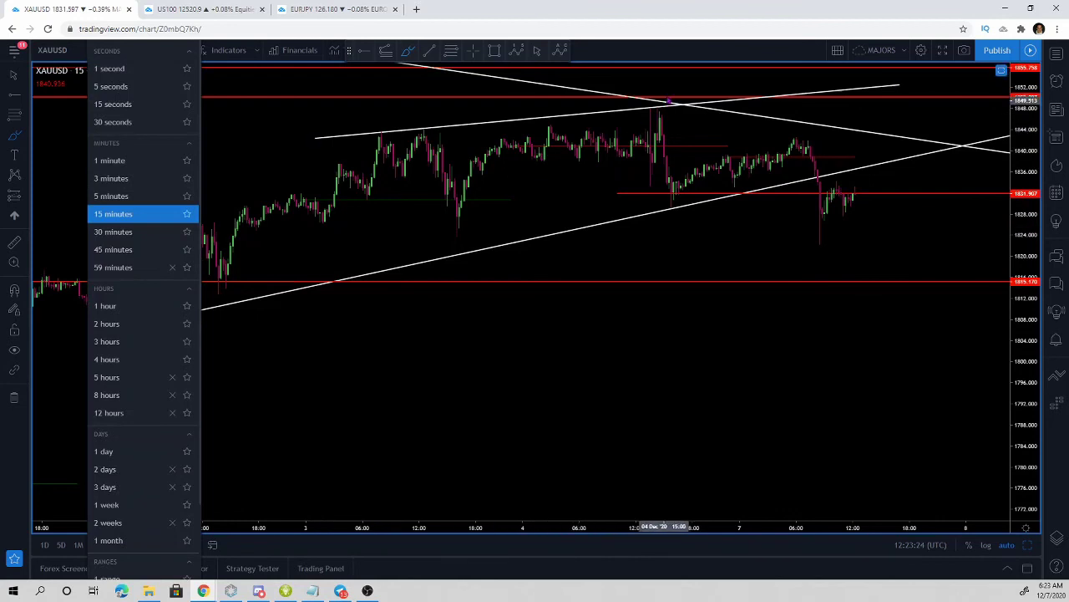
left_click(110, 326)
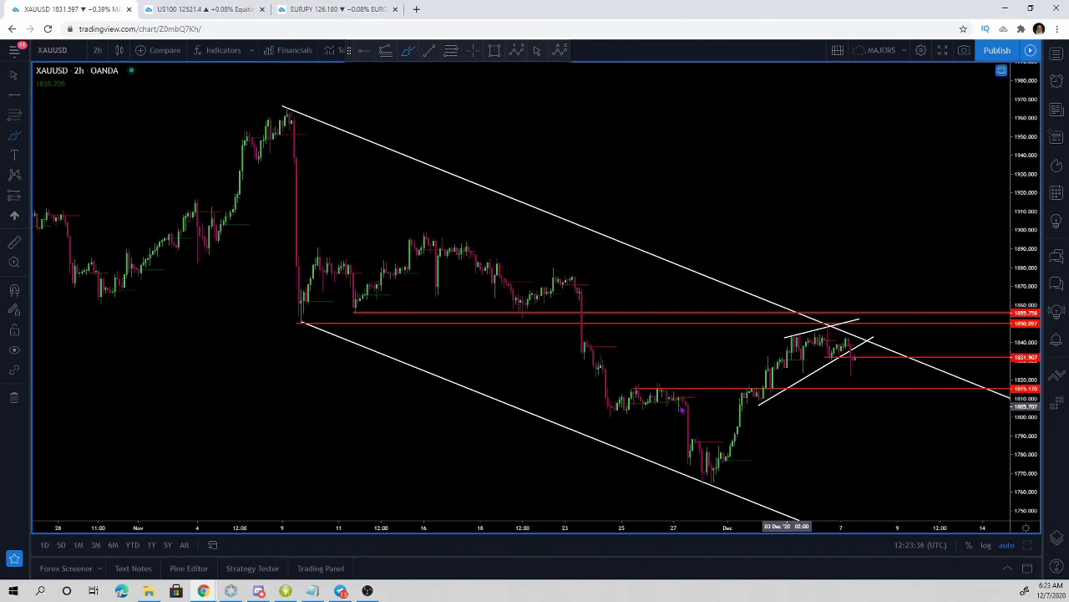
- Illustrate the channel's initial drop, the rise from the late-November low and a projected fall with temporary brush strokes, deleting each one
mouse_move(289, 106)
left_mouse_down()
mouse_move(287, 325)
mouse_move(304, 294)
left_mouse_up()
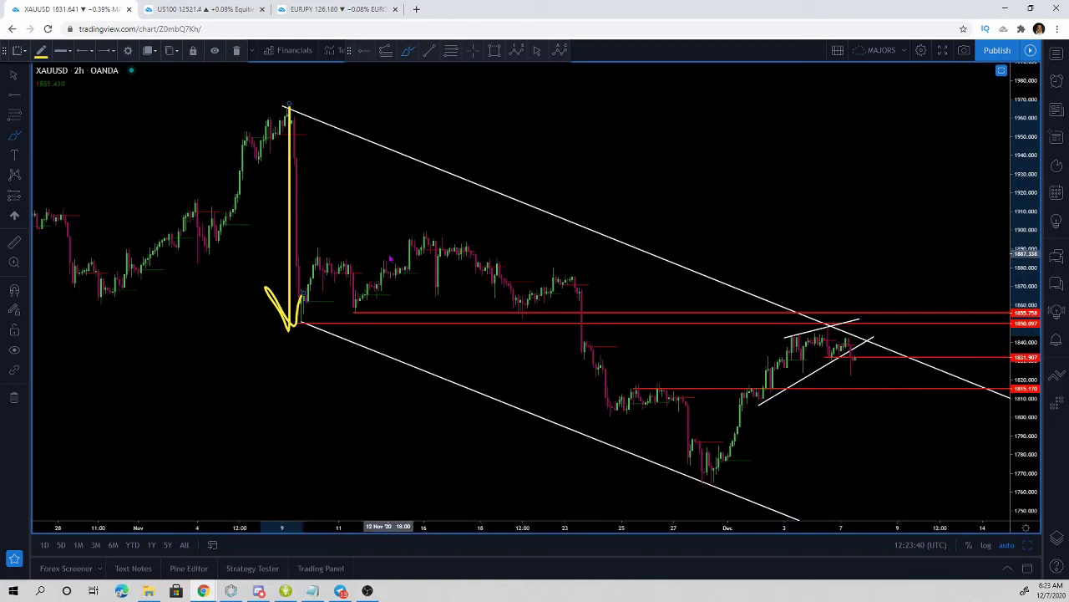
key("Delete")
mouse_move(284, 103)
left_mouse_down()
mouse_move(275, 308)
mouse_move(366, 313)
mouse_move(485, 261)
mouse_move(565, 272)
mouse_move(687, 484)
mouse_move(736, 415)
mouse_move(847, 342)
left_mouse_up()
key("Delete")
key("Escape")
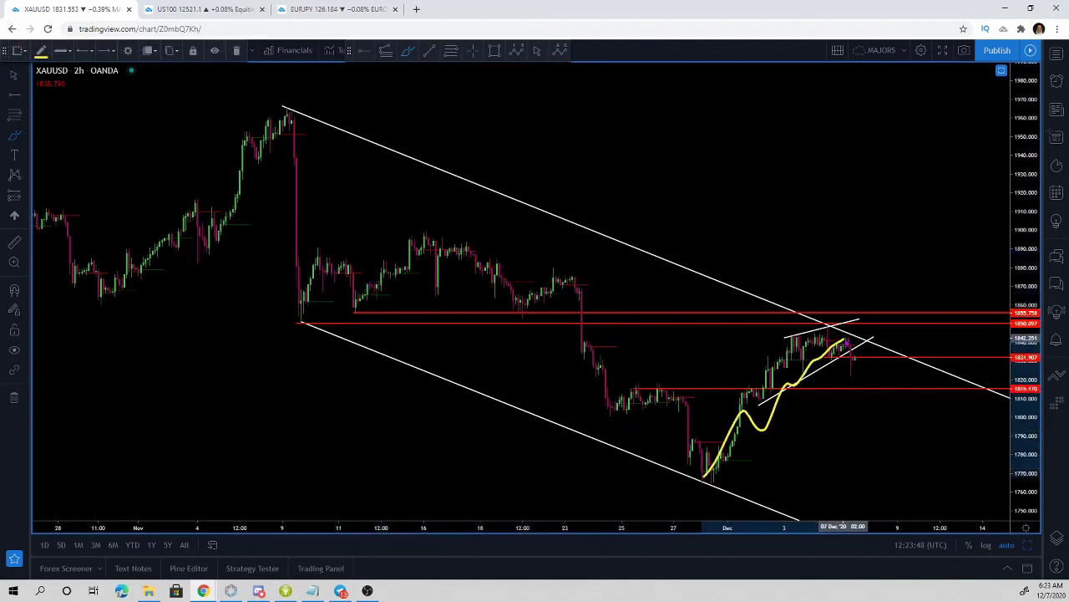
key("Escape")
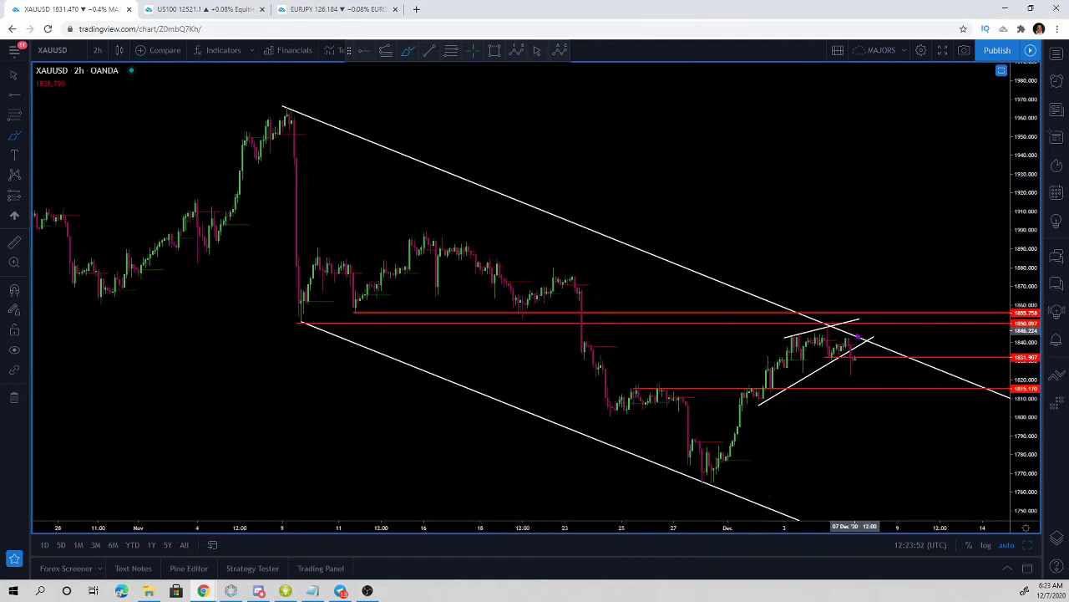
mouse_move(829, 327)
left_mouse_down()
mouse_move(869, 363)
mouse_move(891, 493)
mouse_move(922, 502)
left_mouse_up()
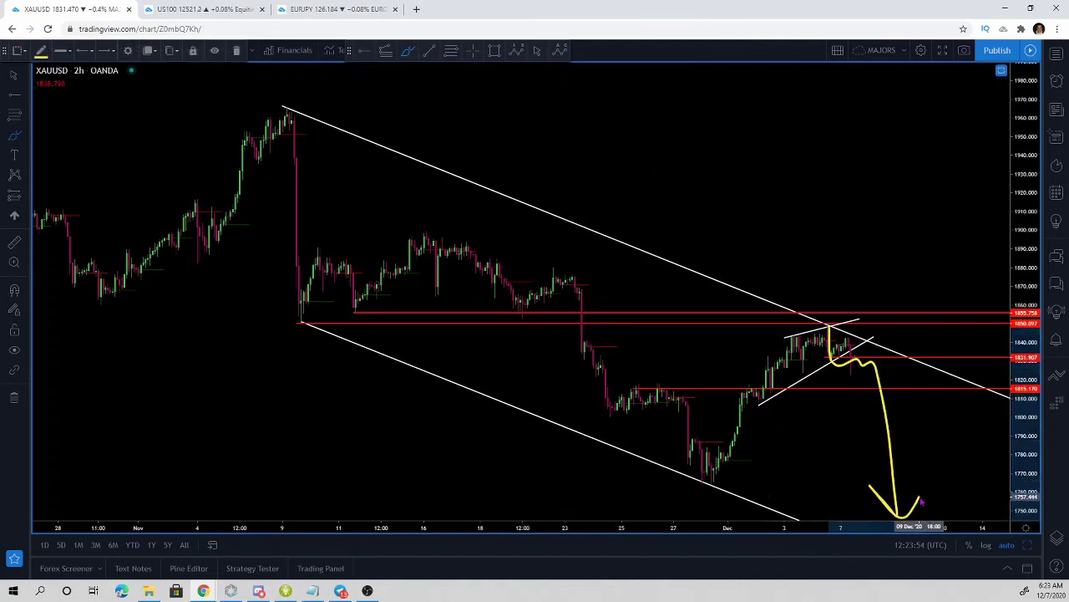
key("Delete")
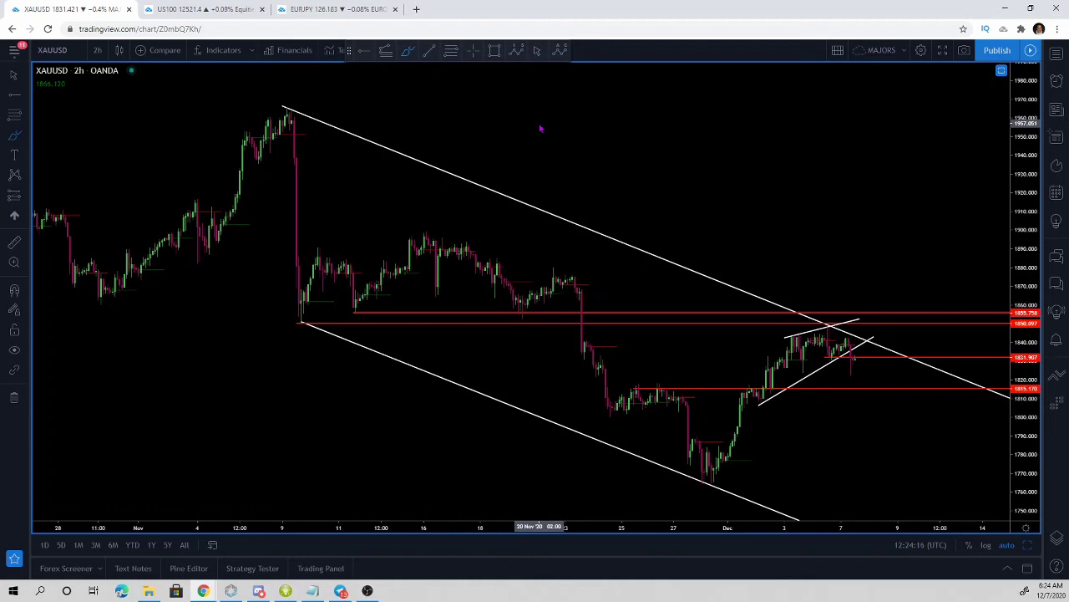
- Return to the multi-chart layout and maximize the USDJPY 1-hour chart
scroll(547, 124, "up", 1)
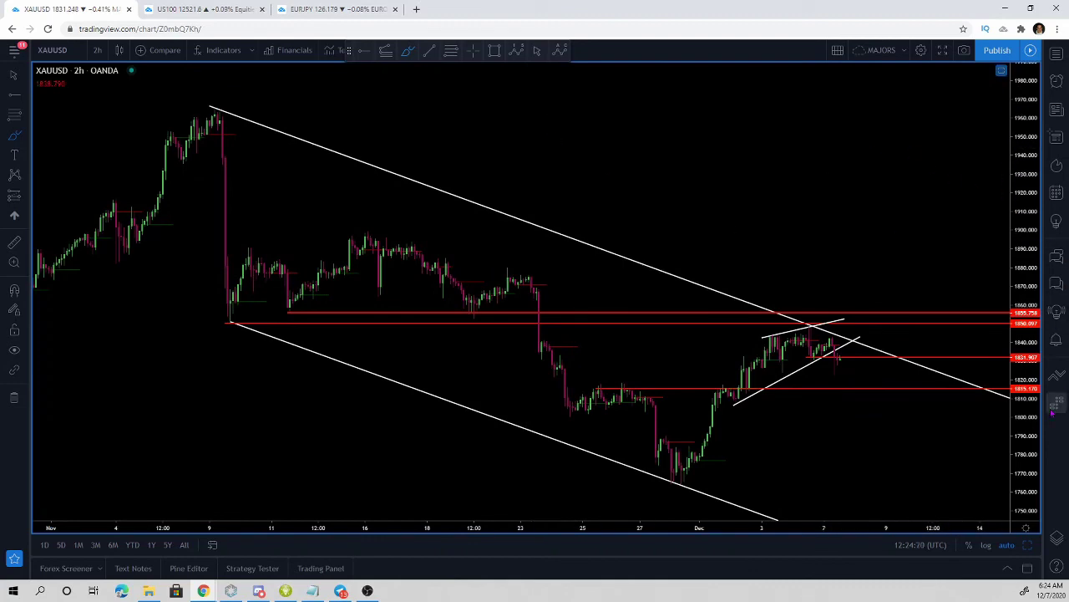
left_click(1030, 546)
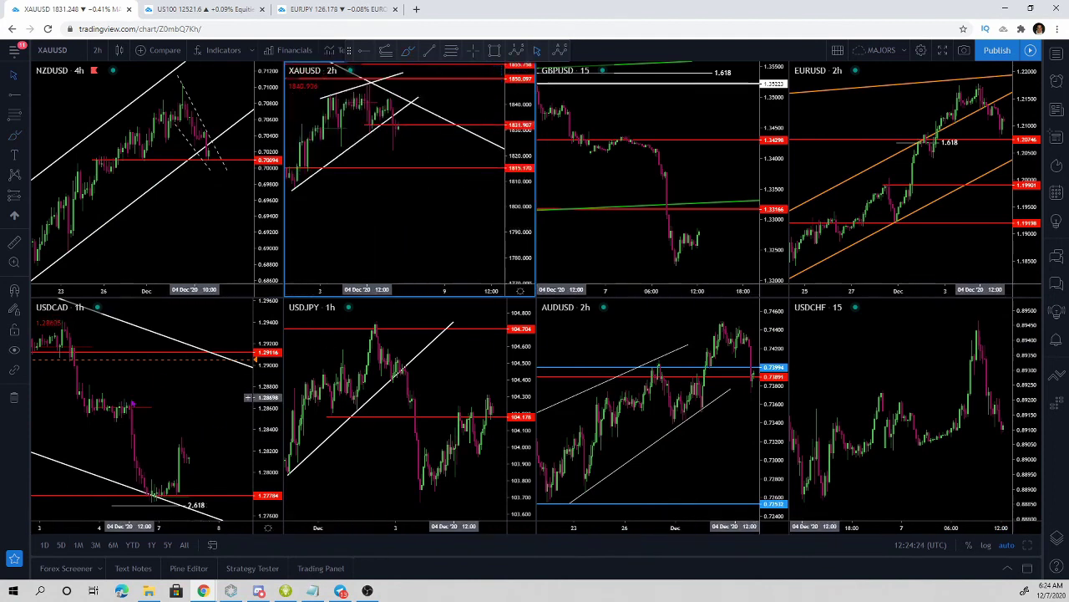
left_click(148, 401)
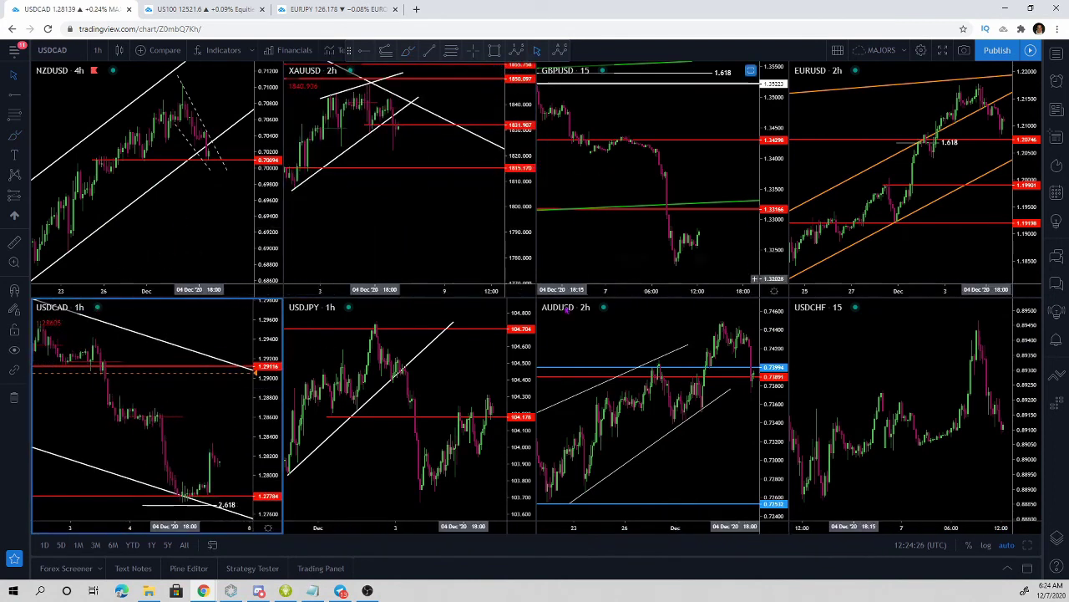
left_click(434, 413)
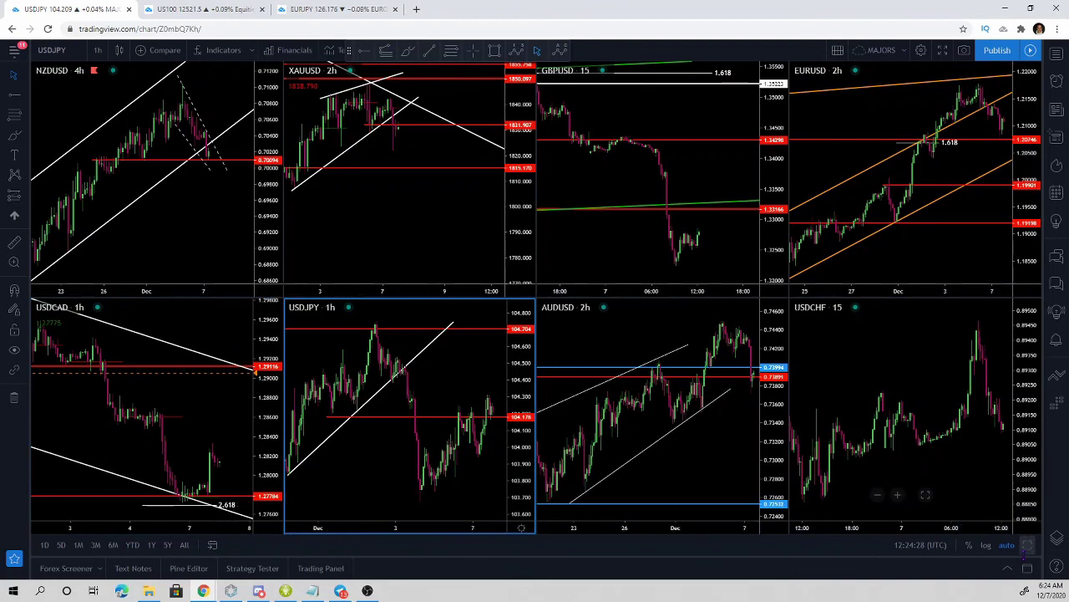
left_click(1029, 544)
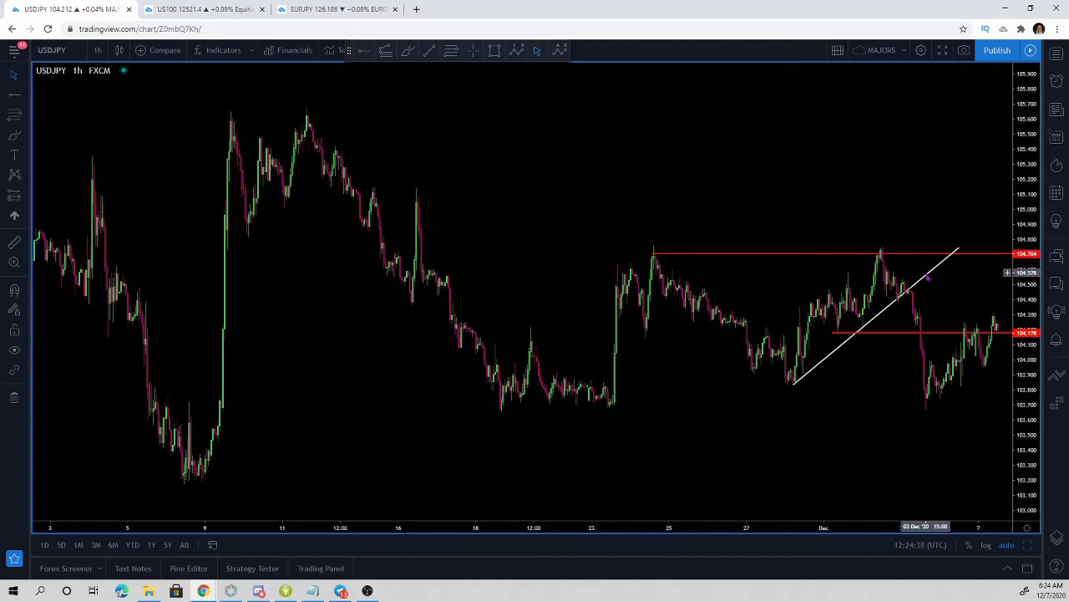
- Remove the rising white trend line from the USDJPY chart, and delete a brief brush mark made near the early-December decline
key("ctrl+z")
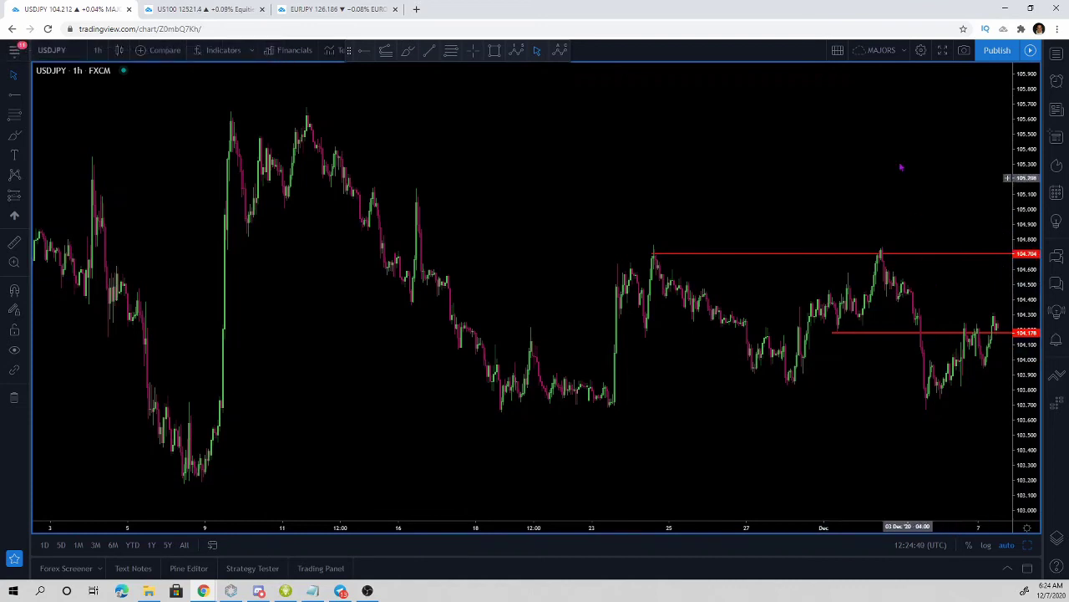
left_click(409, 50)
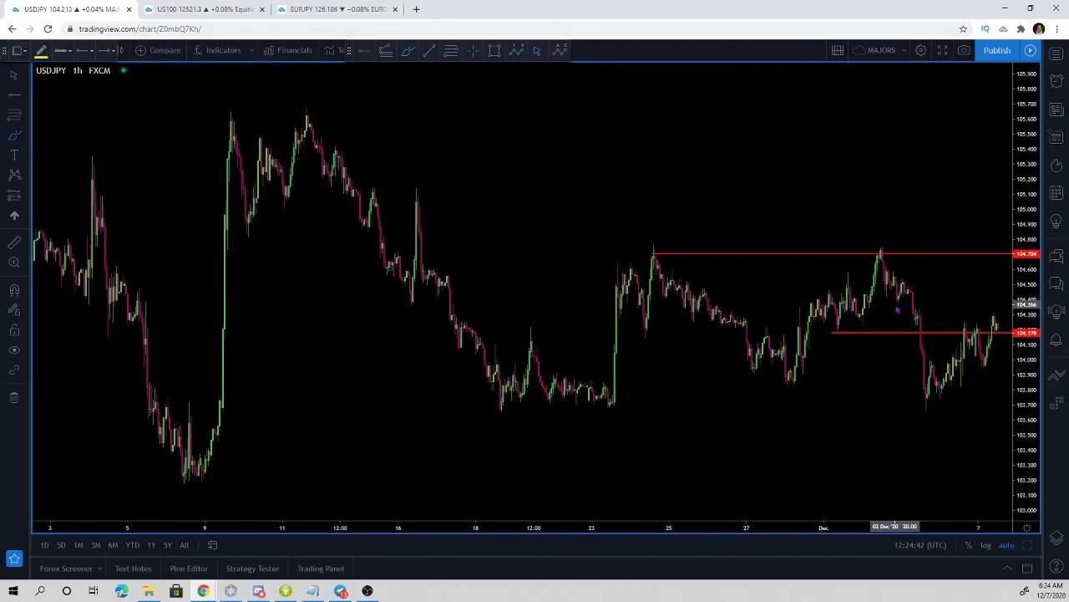
left_click_drag(890, 309, 949, 285)
key("Delete")
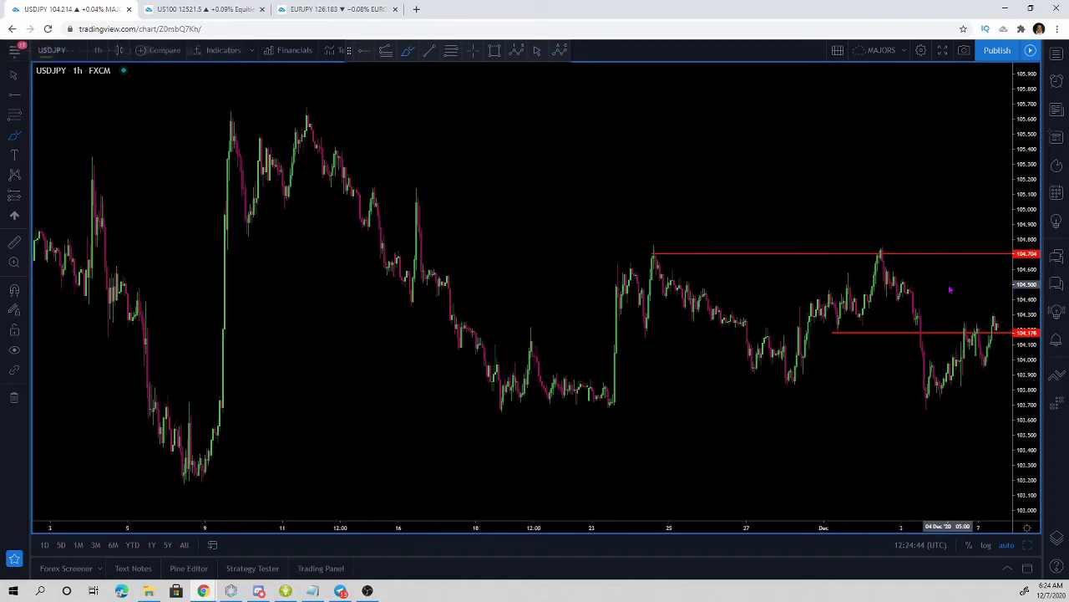
- Try a rising trend line from the 30 November low at about 103.836 up to about 104.704, and delete it
left_click(433, 53)
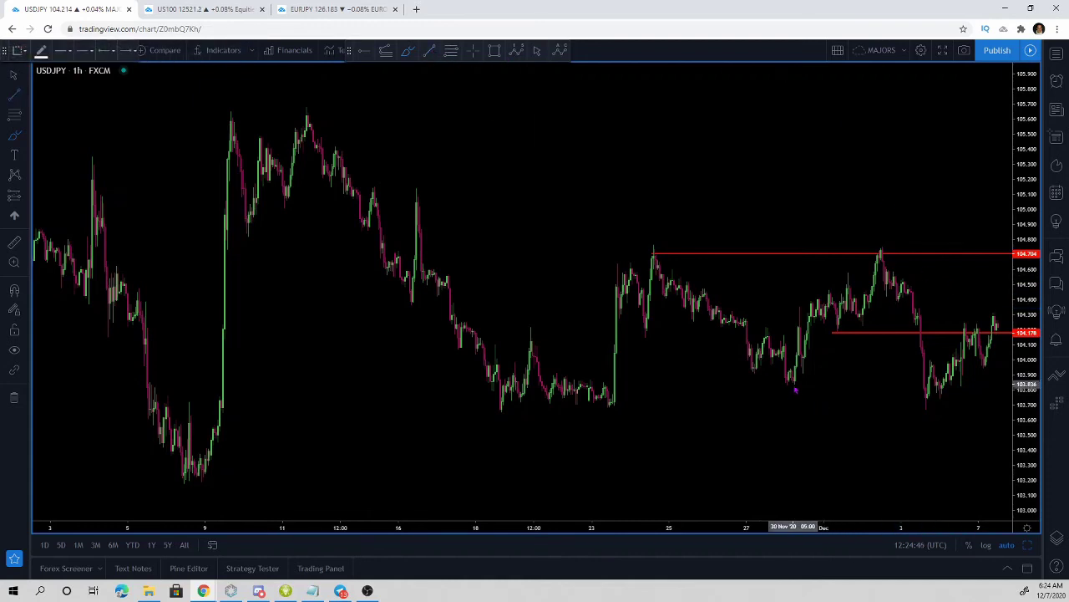
left_click(793, 383)
left_click(960, 259)
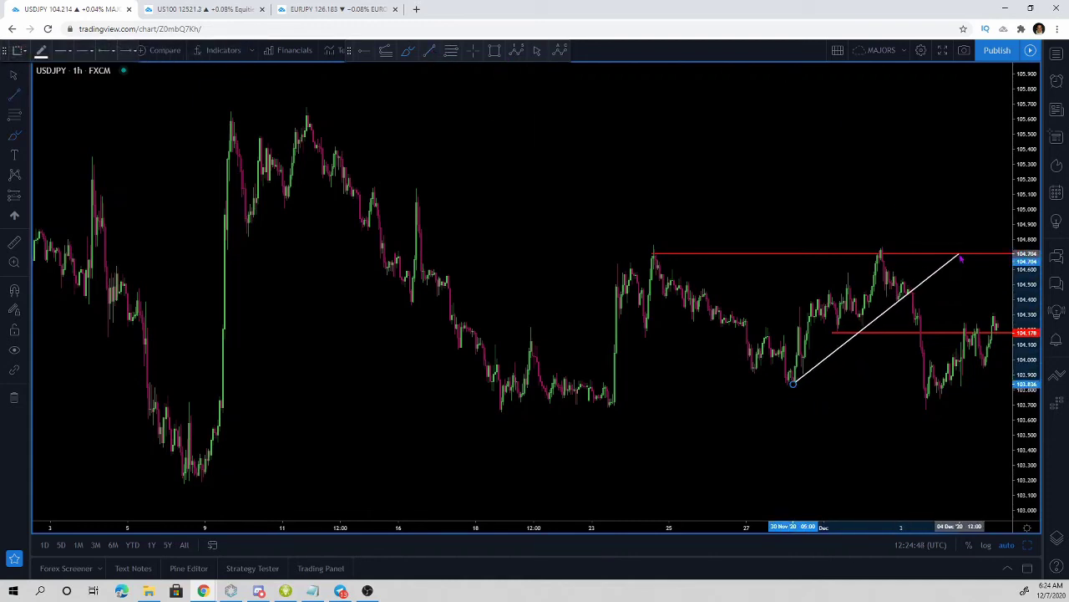
key("Delete")
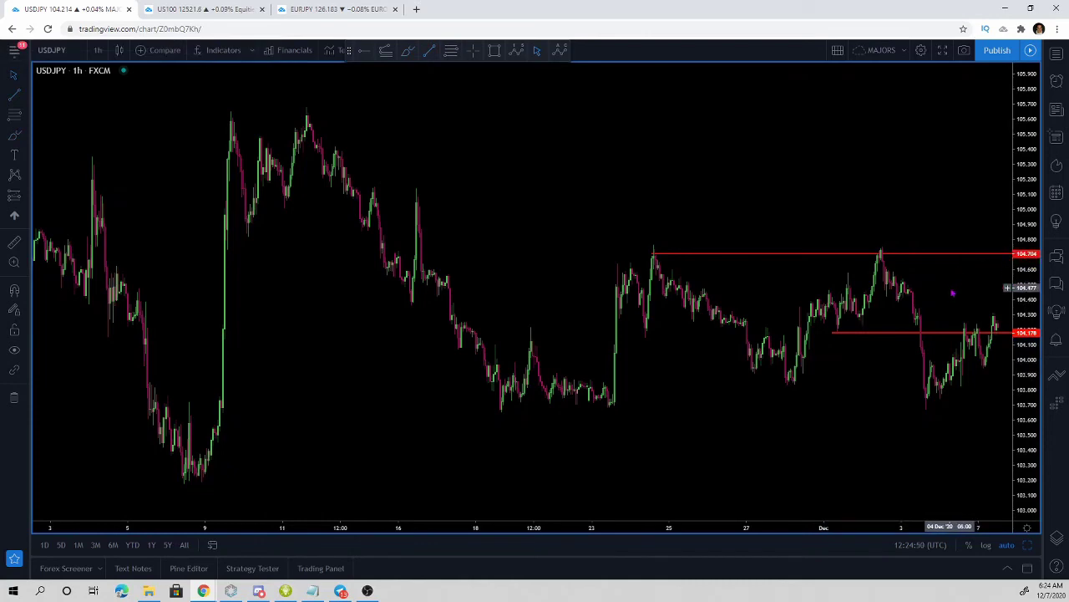
- Move the lower red horizontal ray up to about 104.273, starting at the lows just before 2 December
scroll(953, 293, "up", 5)
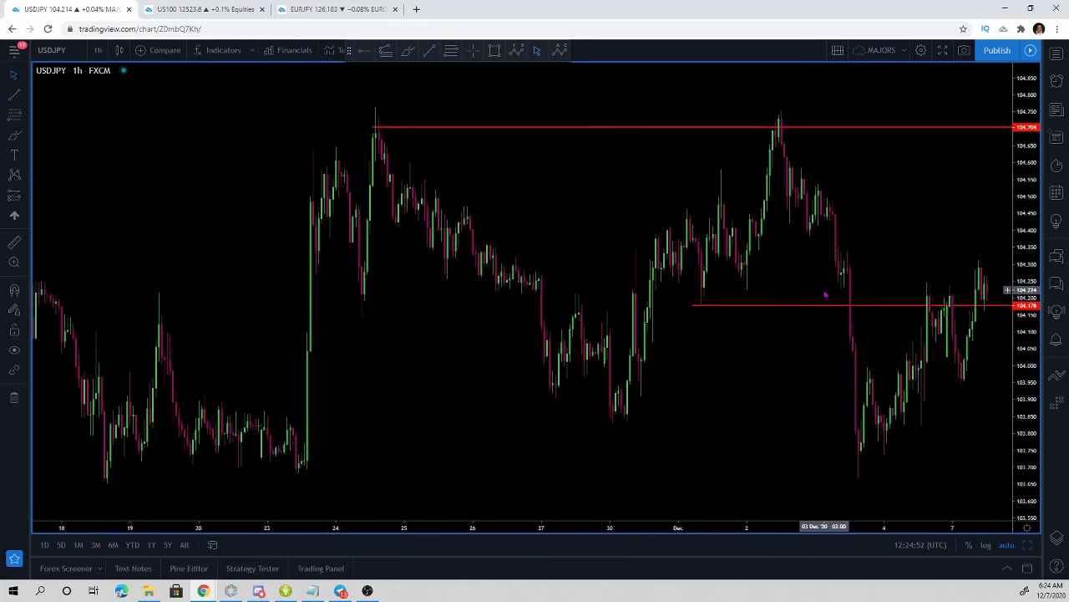
right_click(753, 285)
left_click(735, 308)
mouse_move(731, 309)
left_mouse_down()
mouse_move(783, 291)
mouse_move(767, 272)
left_mouse_up()
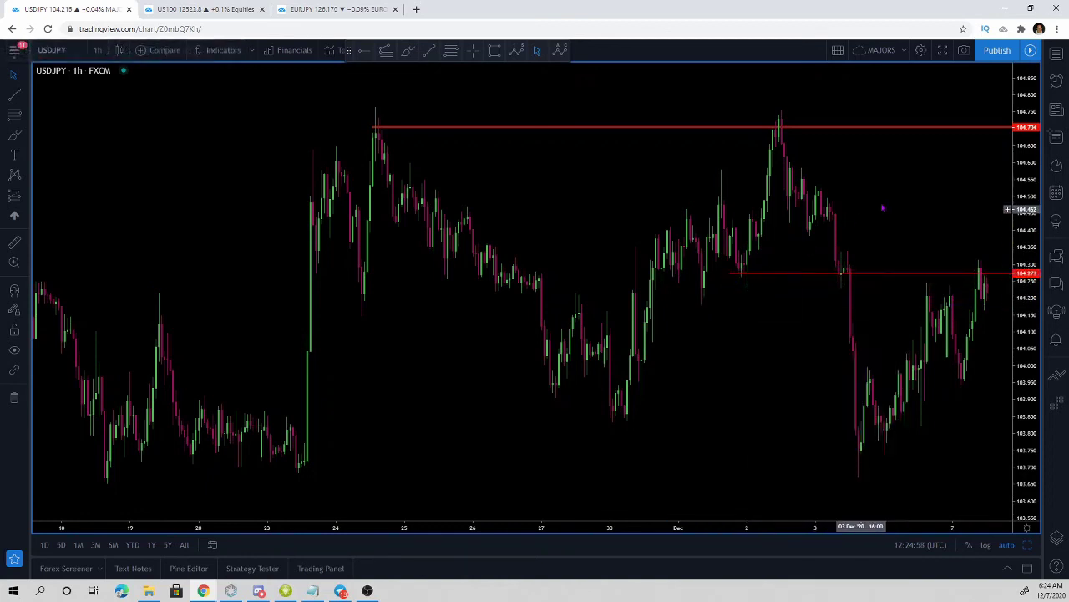
- Draw a rising trend line under the lows since 3 December, from about 103.647 to about 104.199 on 8 December
left_click_drag(883, 208, 710, 164)
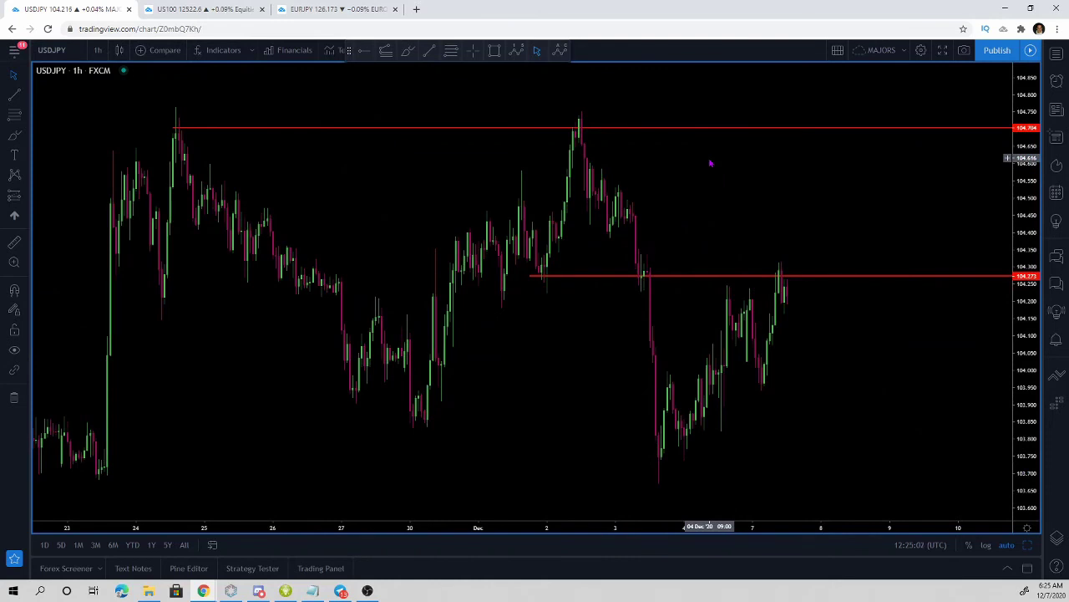
scroll(710, 163, "up", 2)
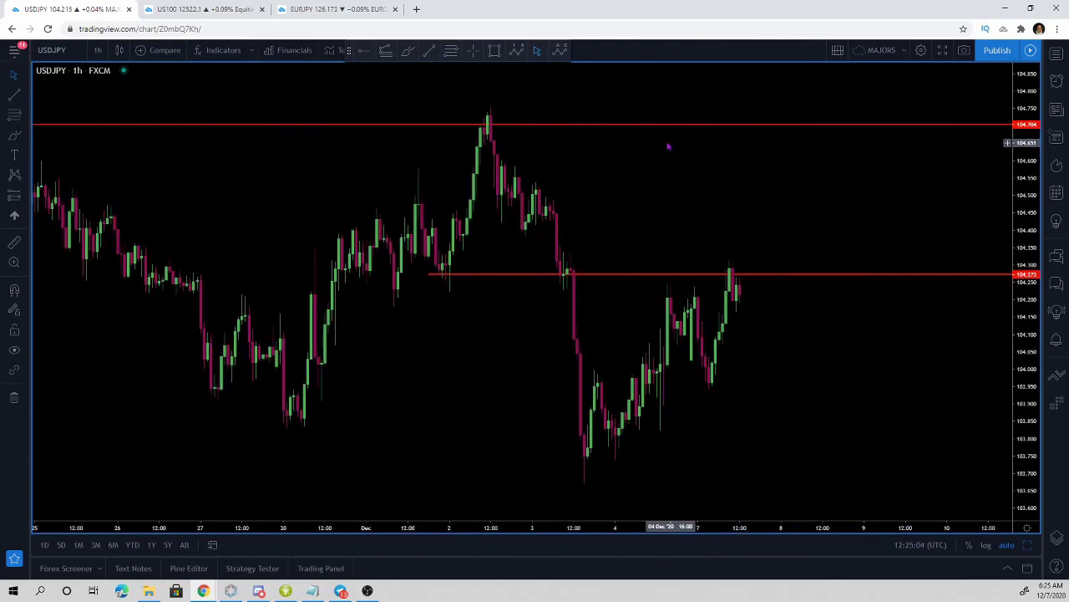
right_click(631, 143)
left_click_drag(603, 152, 725, 150)
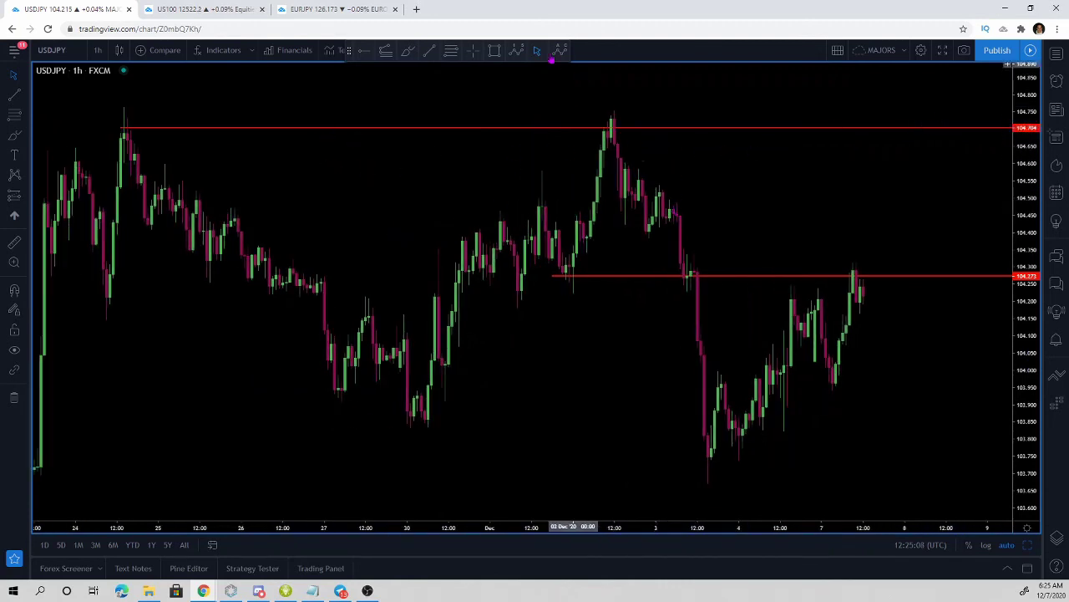
left_click(430, 52)
left_click(704, 481)
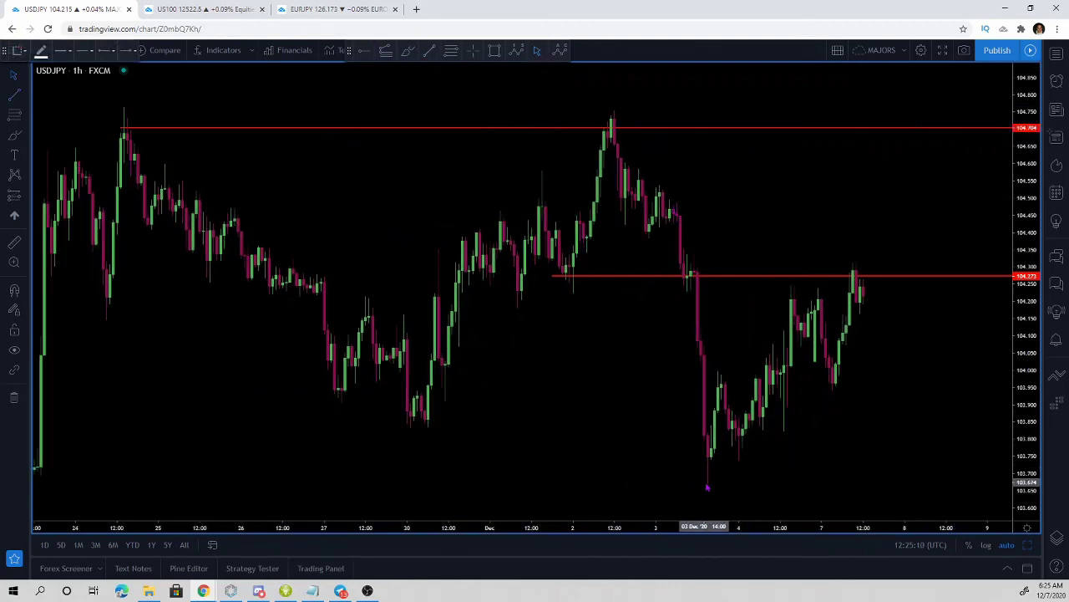
left_click(979, 313)
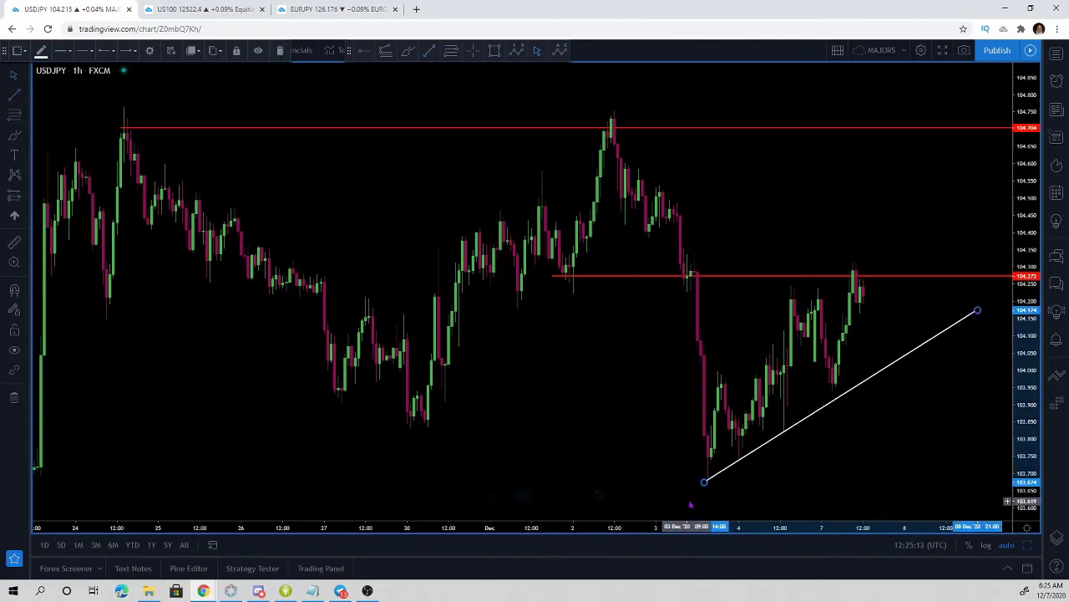
left_click_drag(704, 482, 693, 492)
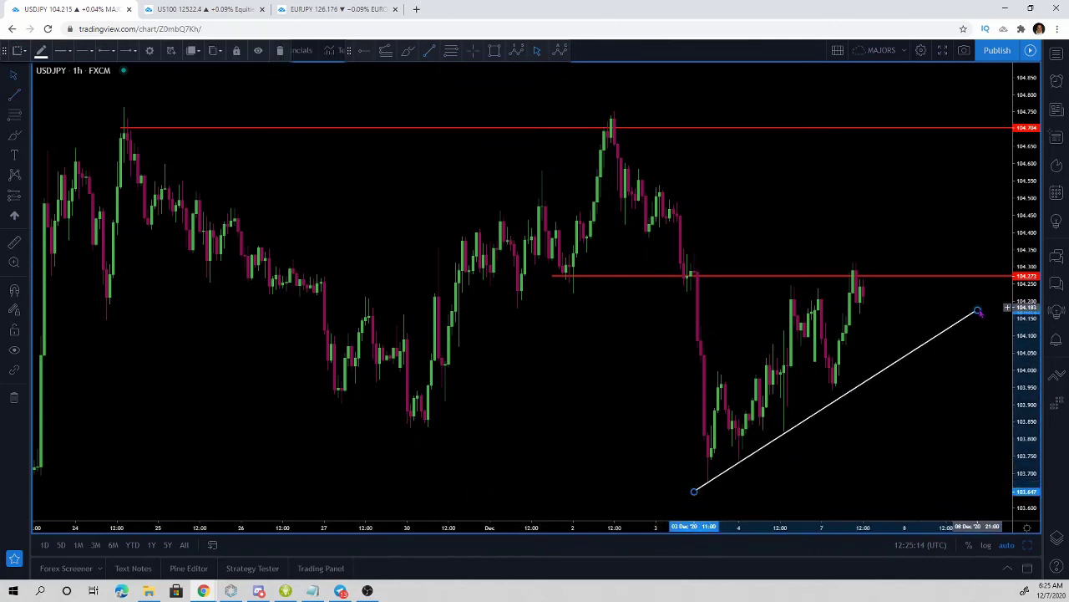
left_click_drag(979, 312, 983, 311)
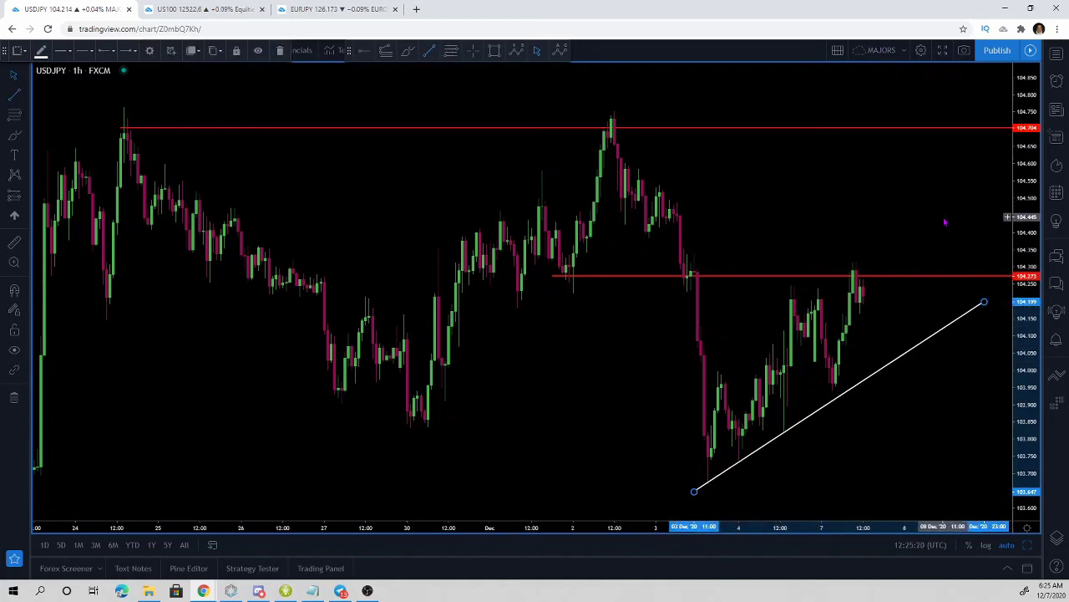
scroll(824, 187, "down", 5)
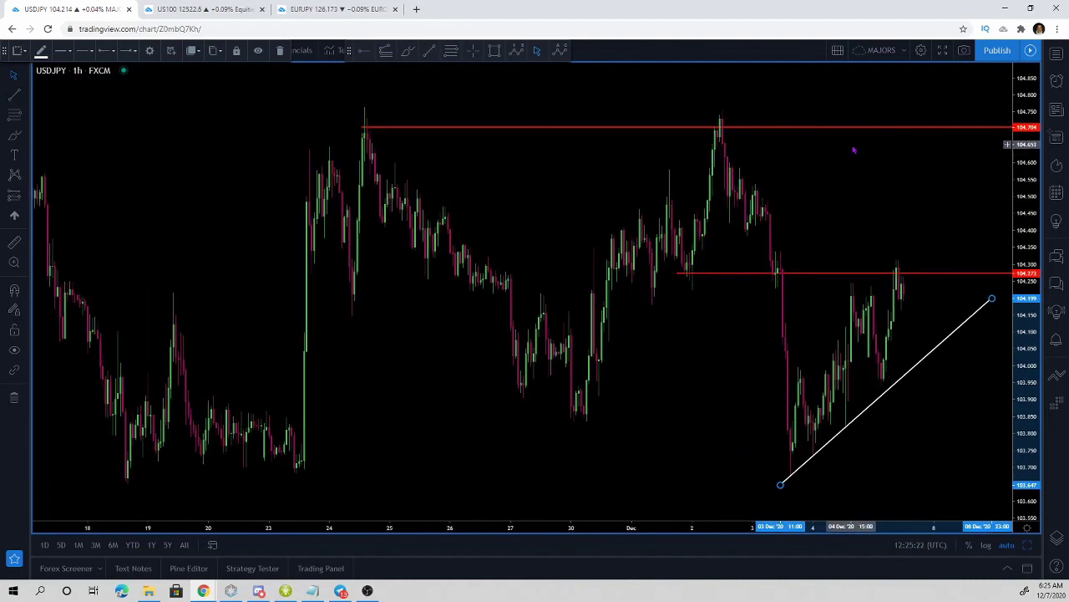
left_click_drag(790, 105, 615, 103)
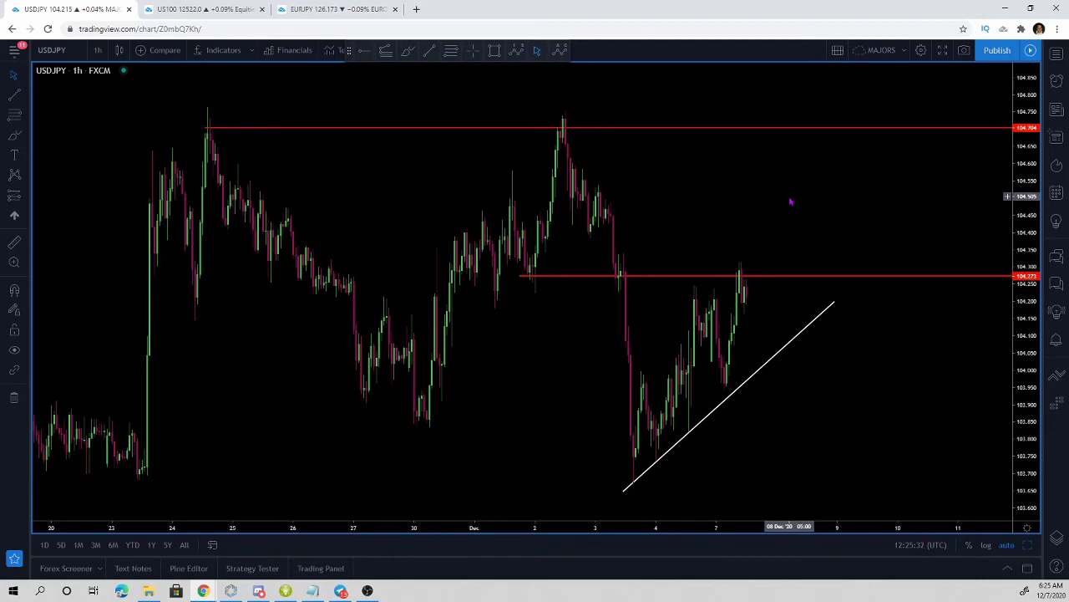
scroll(790, 201, "down", 2)
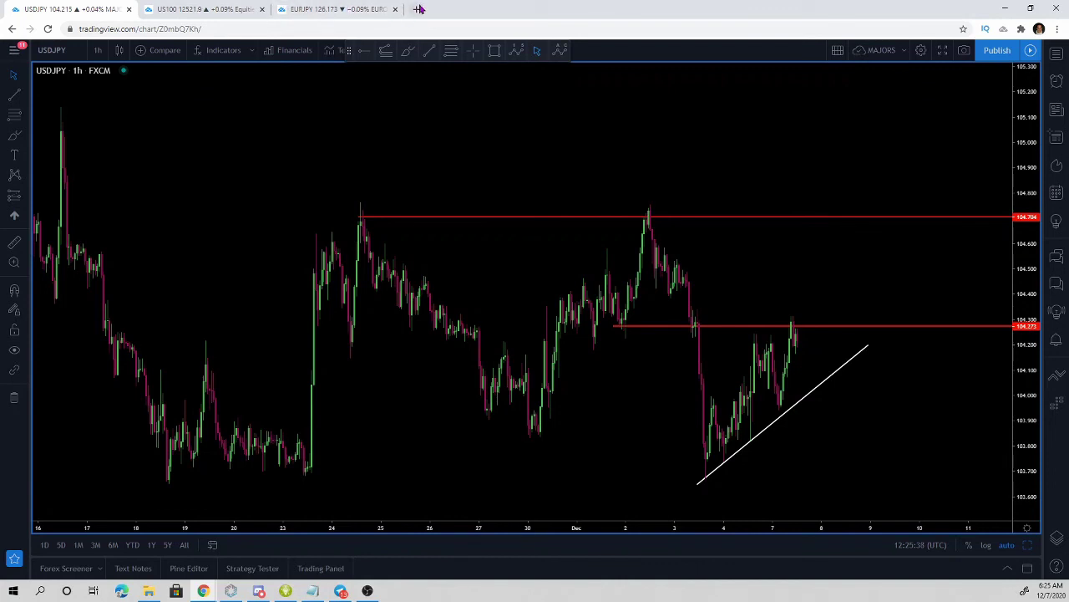
- Load the saved COMMODITIES chart layout in a separate tab
left_click(905, 51)
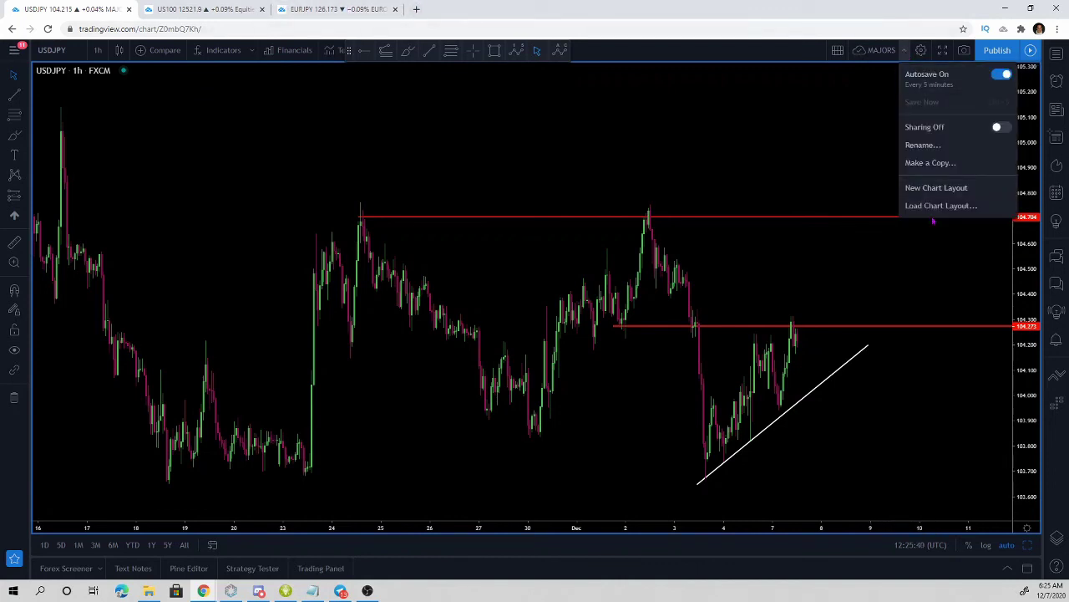
left_click(899, 208)
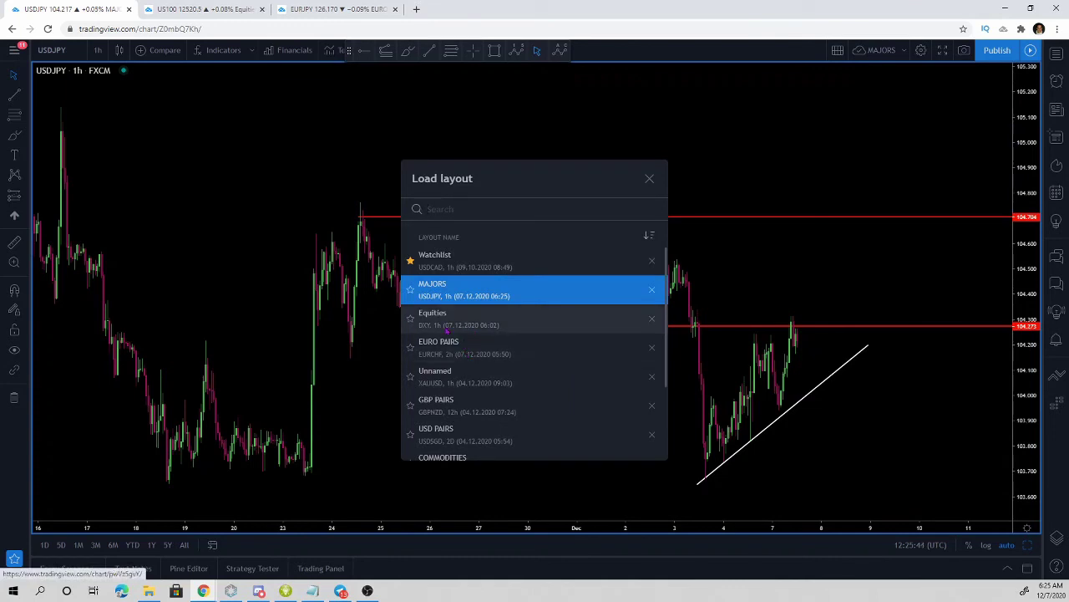
scroll(448, 342, "down", 5)
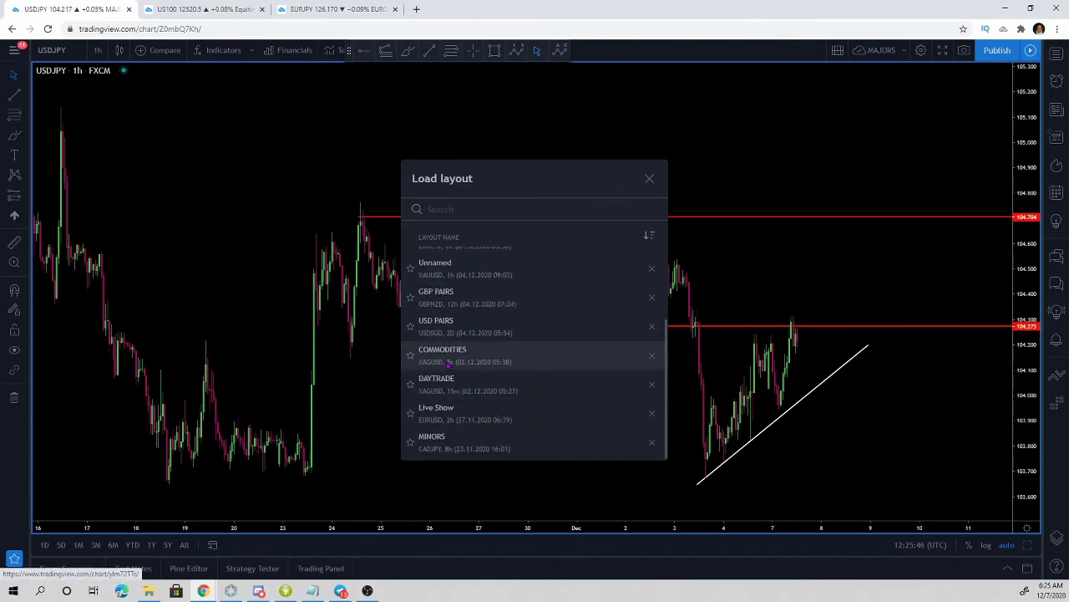
left_click(449, 359)
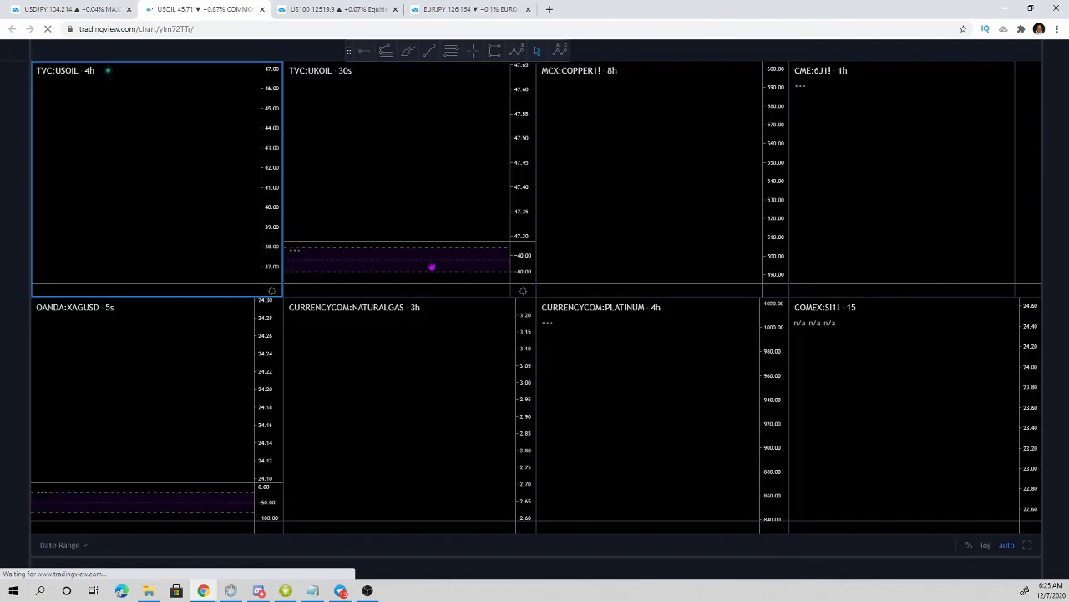
- Go back to the MAJORS layout and restore its eight-chart grid from the maximized USDJPY chart
left_click(100, 9)
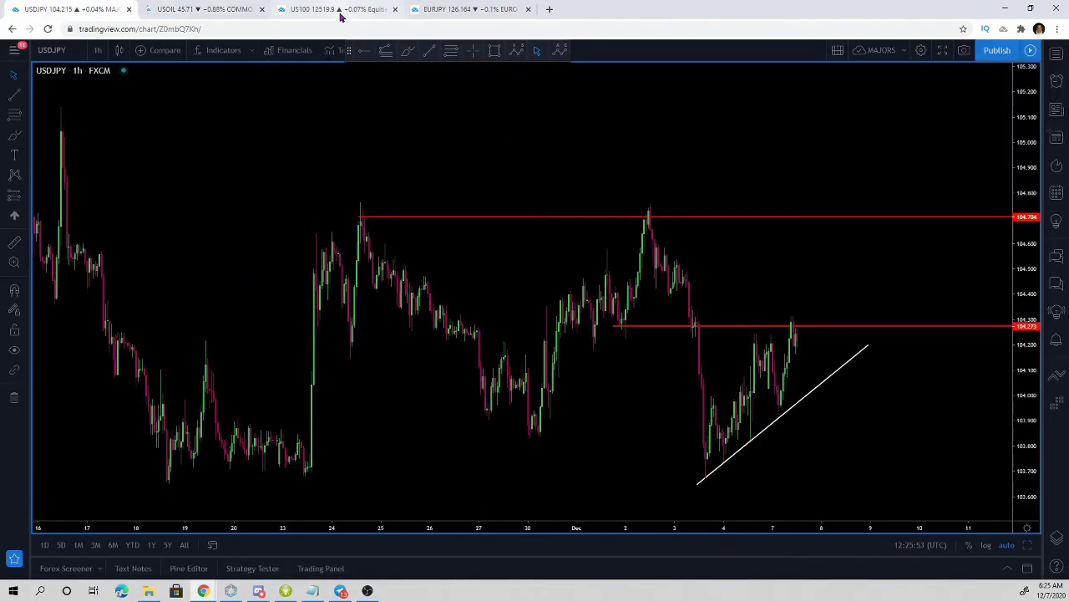
left_click(232, 10)
key("ctrl+shift+Tab")
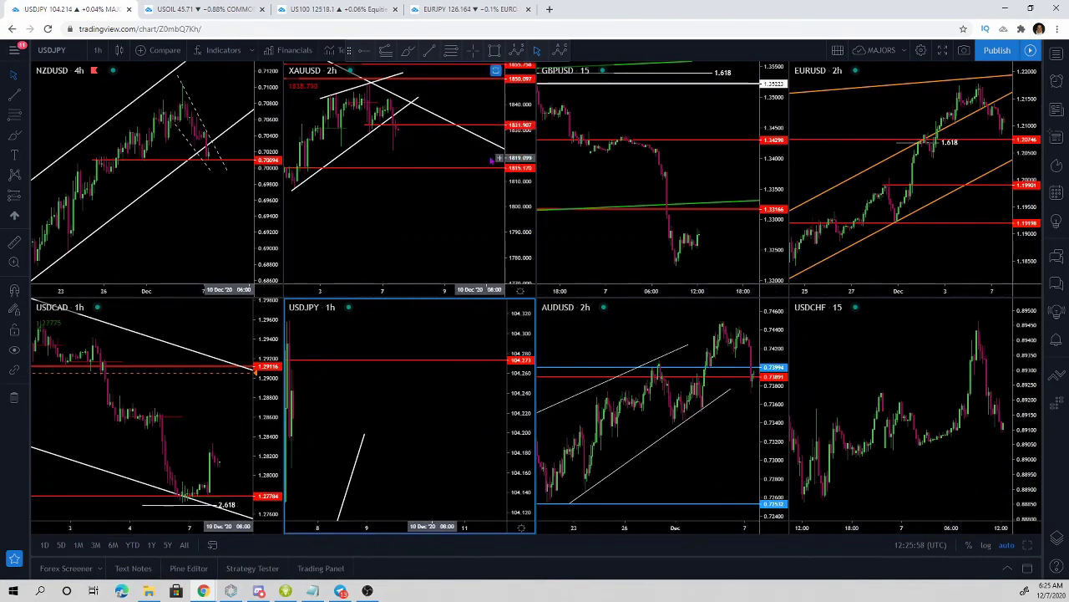
- Examine recent XAUUSD price action in the MAJORS layout and the EURJPY channel in the EURO PAIRS layout
left_click(457, 142)
left_click_drag(424, 137, 449, 157)
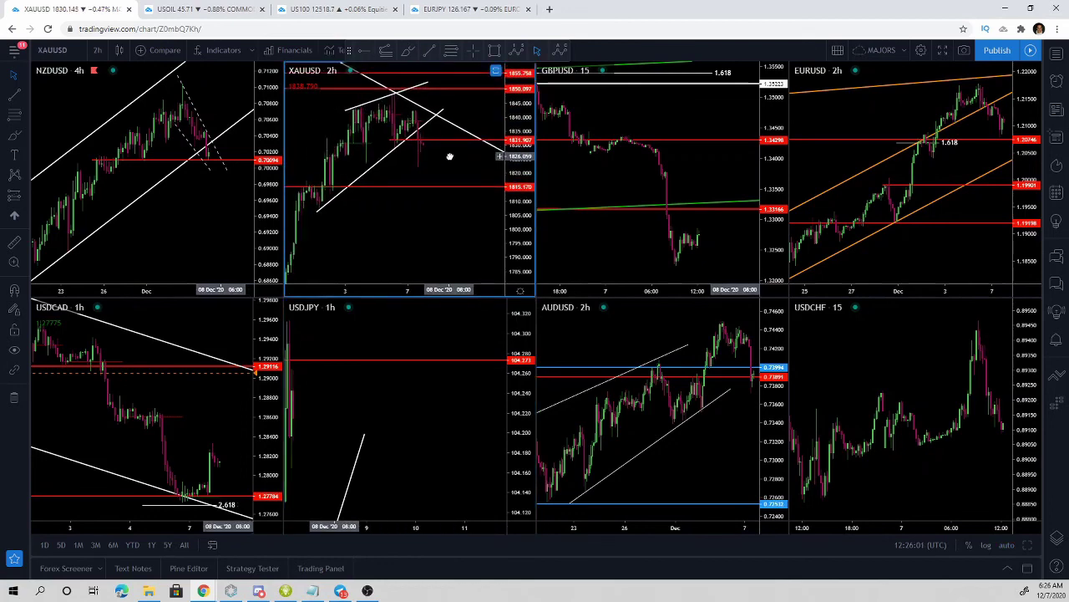
left_click(440, 12)
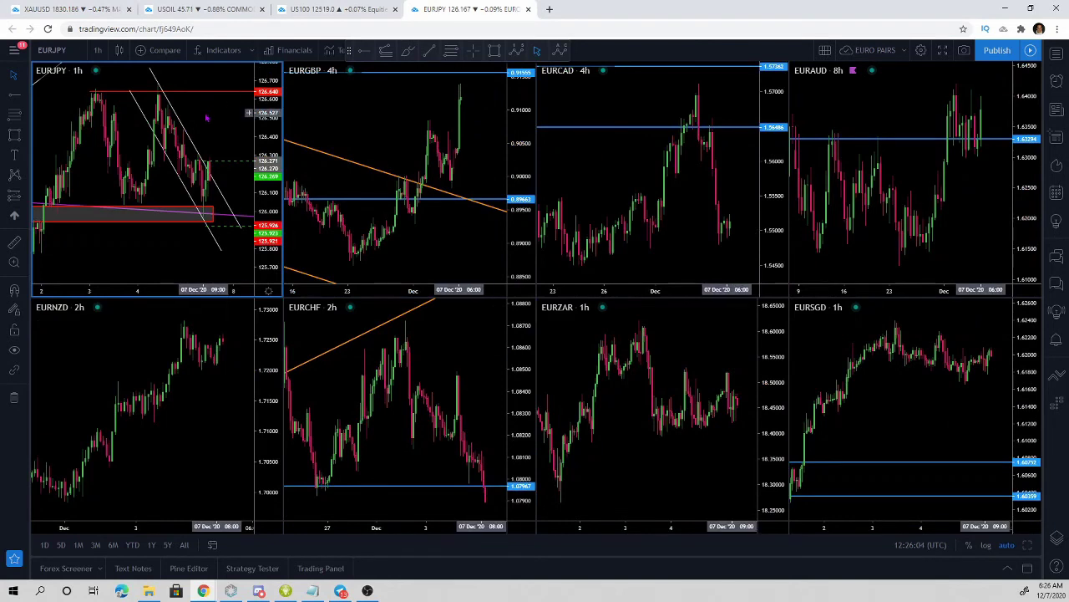
scroll(212, 135, "up", 3)
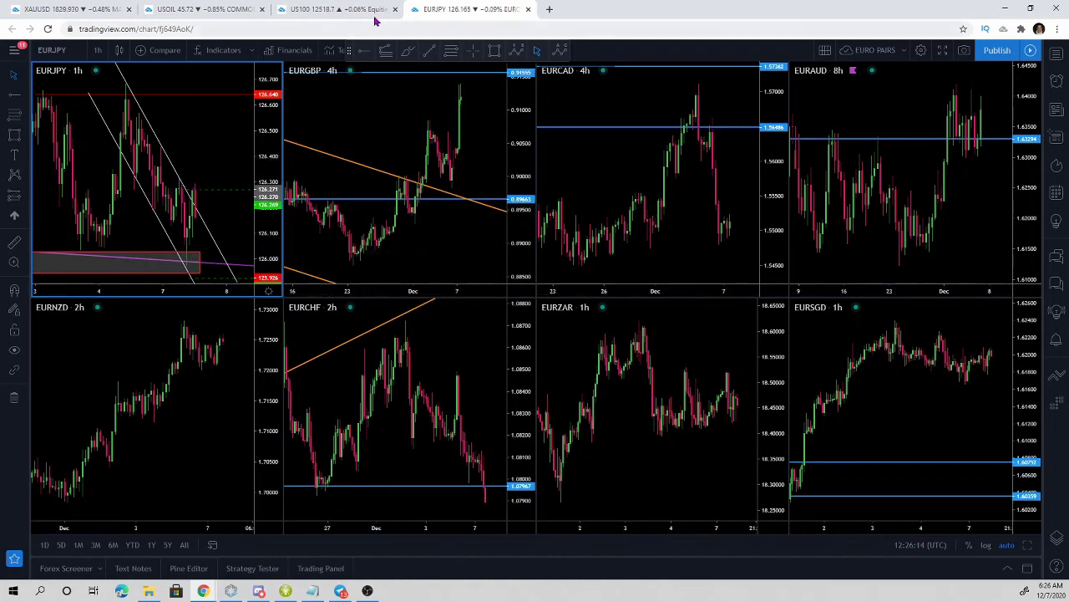
- In the MAJORS layout, enlarge the recent EURUSD candles and reset the USDJPY chart view
left_click(104, 9)
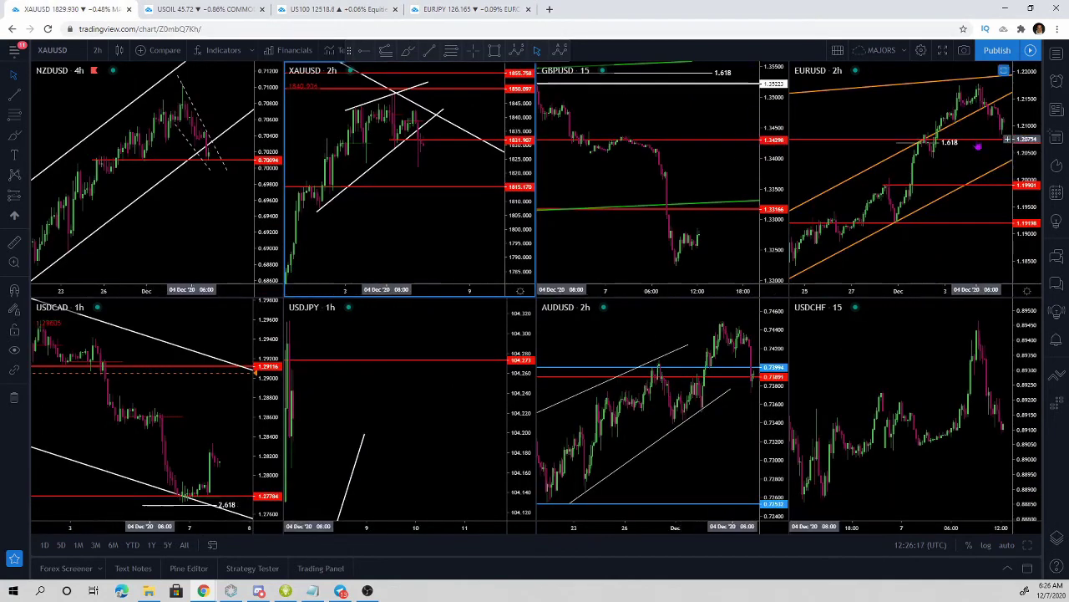
scroll(942, 170, "up", 4)
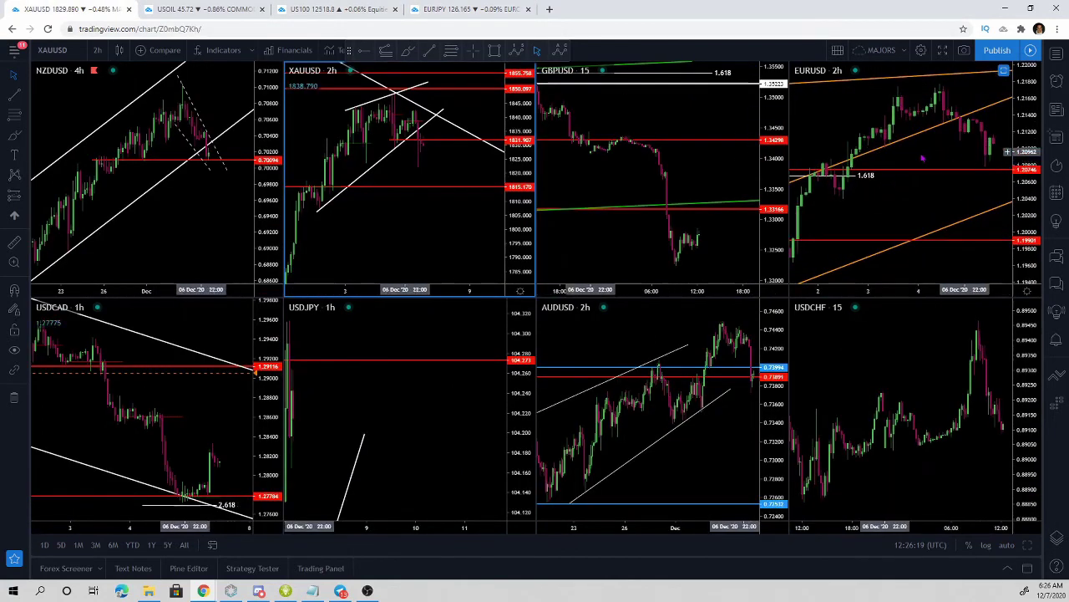
right_click(332, 333)
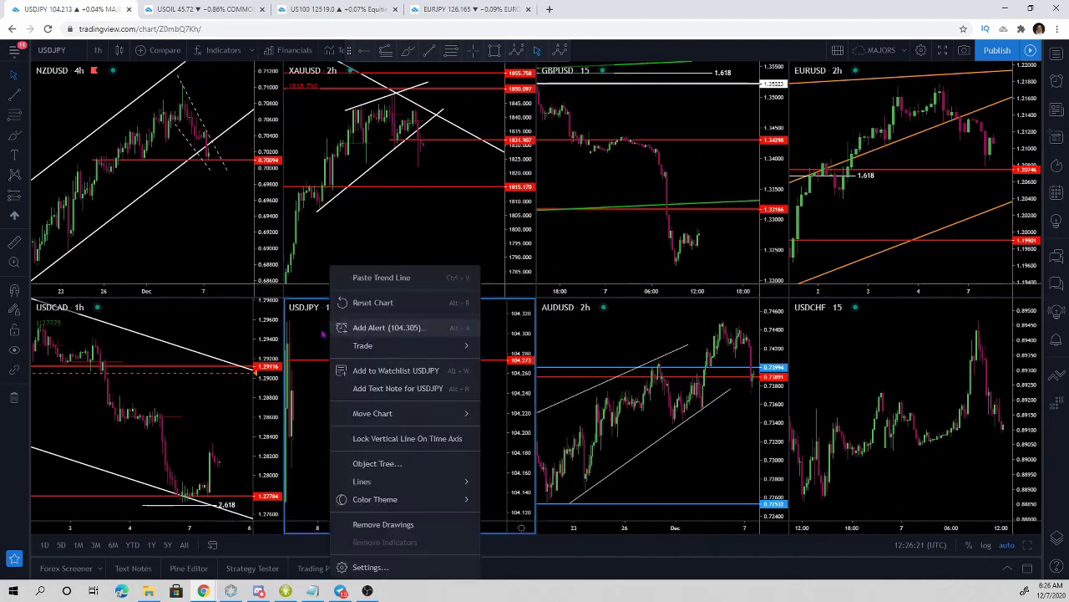
left_click(371, 304)
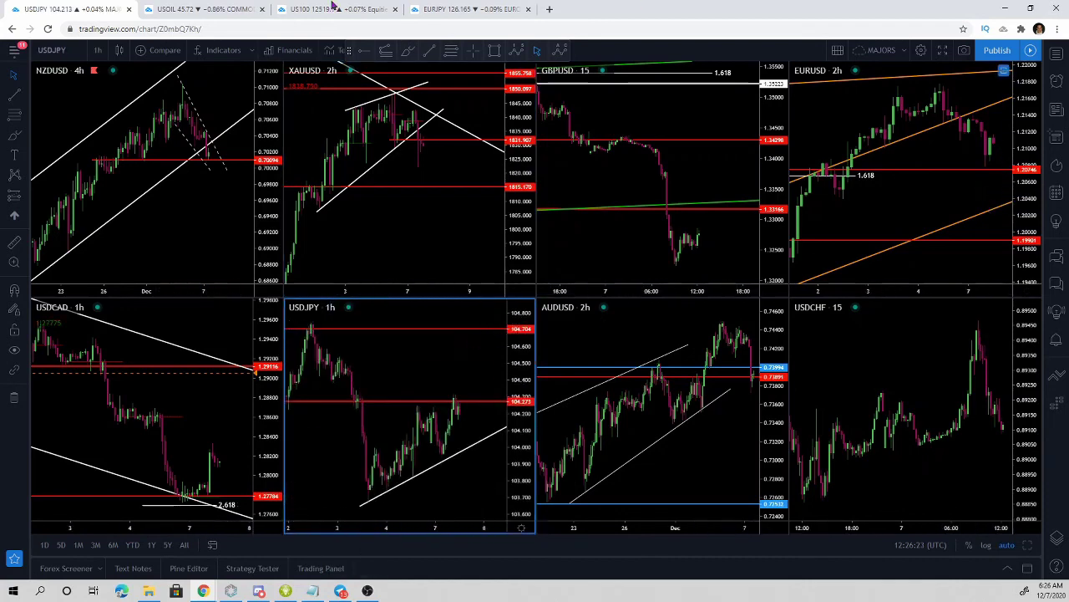
- Switch to the COMMODITIES layout and set the USOIL chart to the 15-minute timeframe
left_click(307, 8)
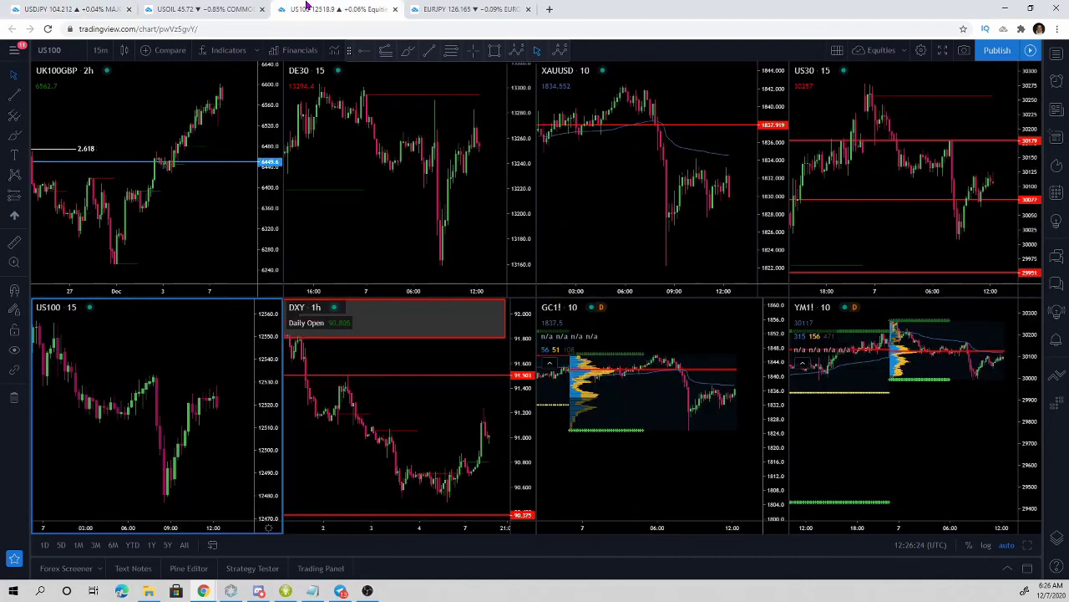
left_click(447, 12)
left_click(352, 7)
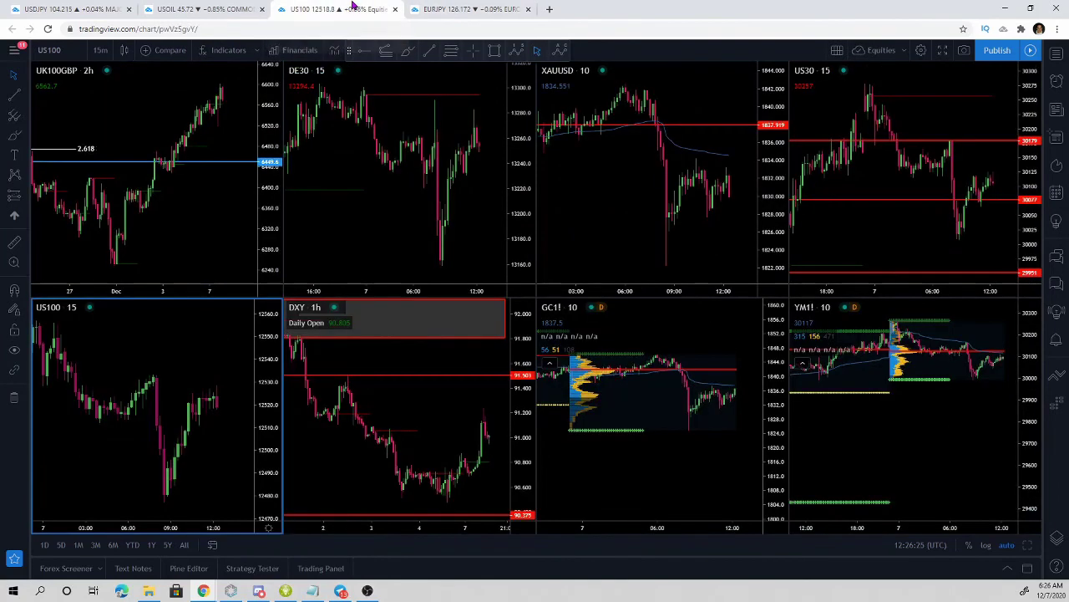
left_click(75, 9)
left_click(162, 8)
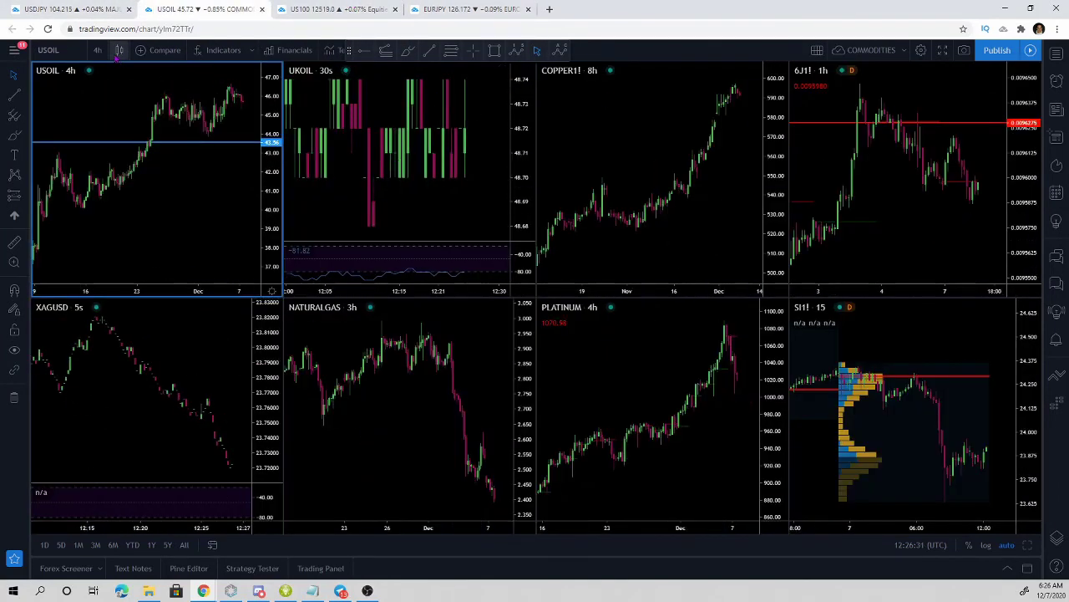
left_click(98, 51)
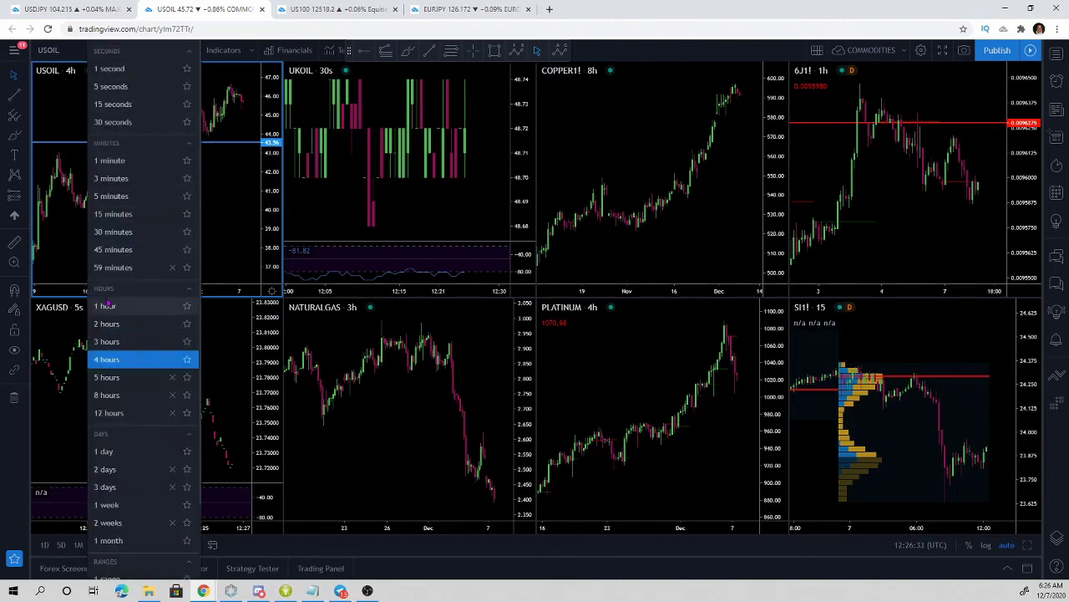
left_click(123, 215)
- Set the XAGUSD chart to the 15-minute timeframe
left_click(160, 321)
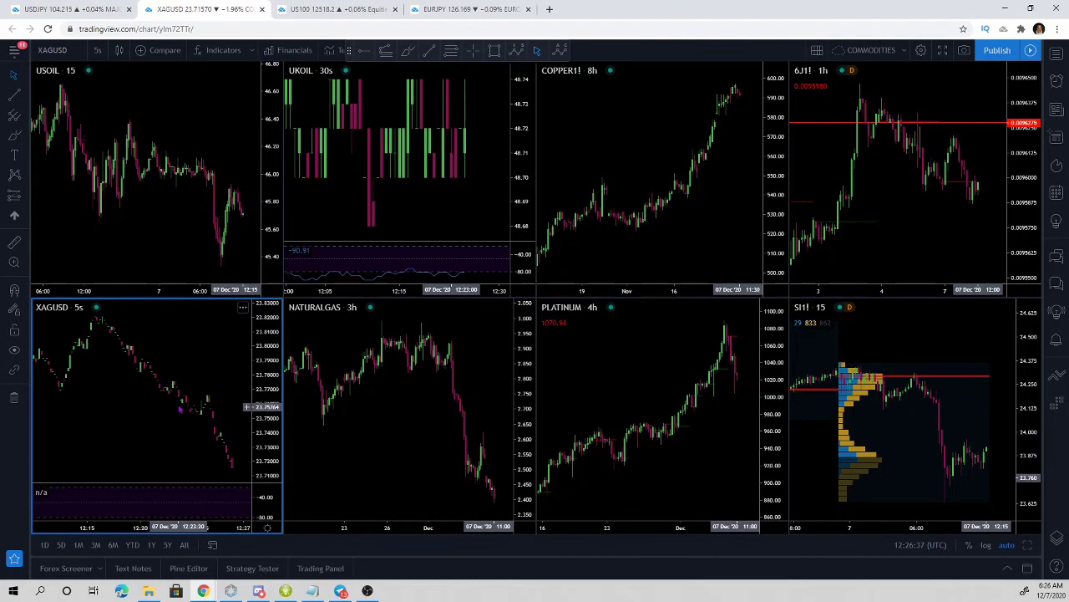
left_click(97, 50)
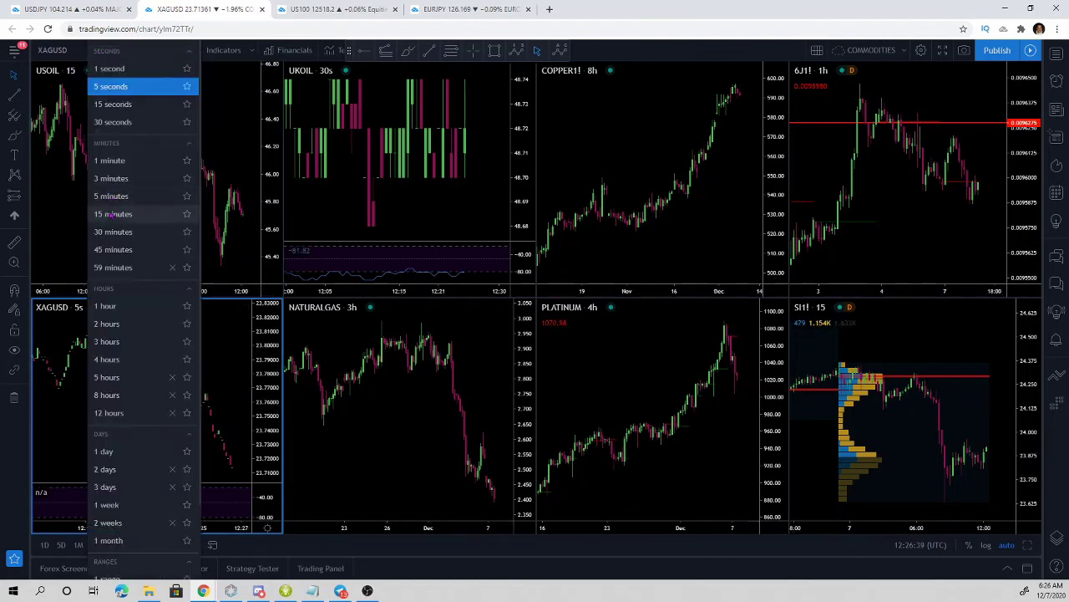
left_click(67, 392)
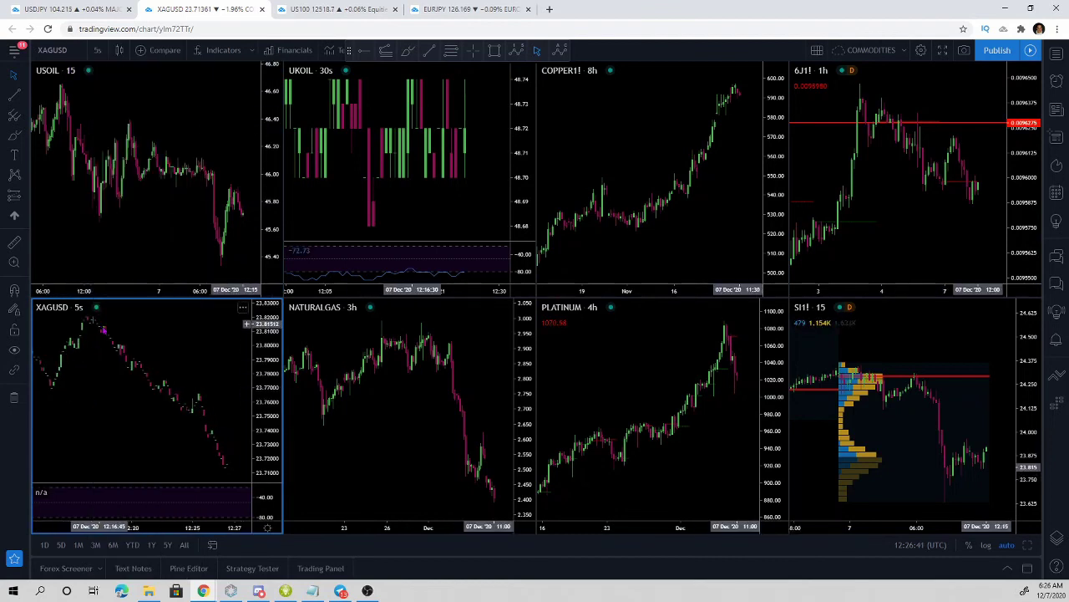
left_click(97, 50)
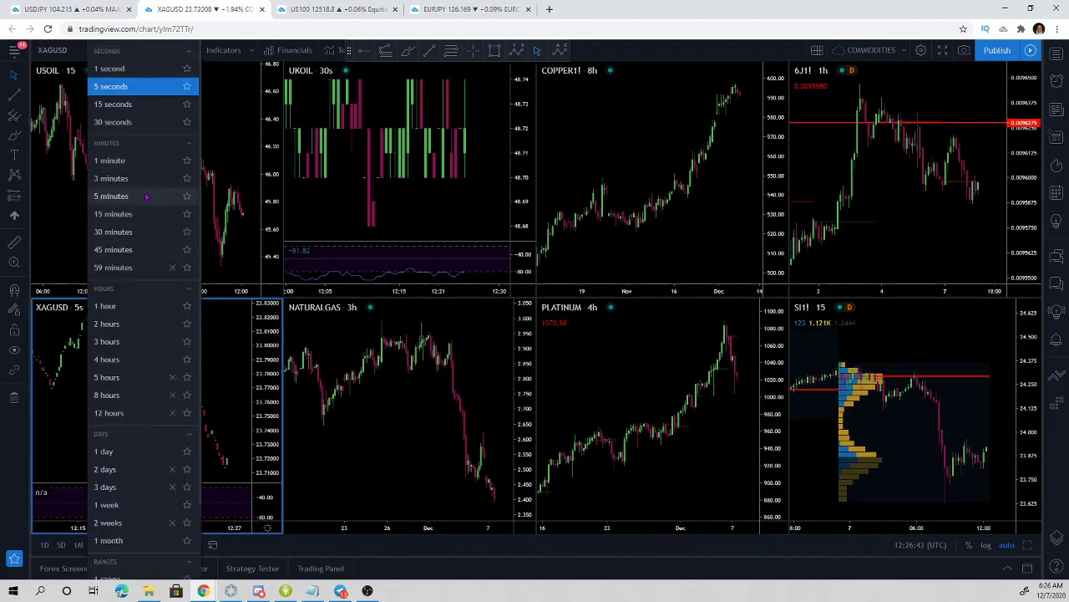
left_click(113, 214)
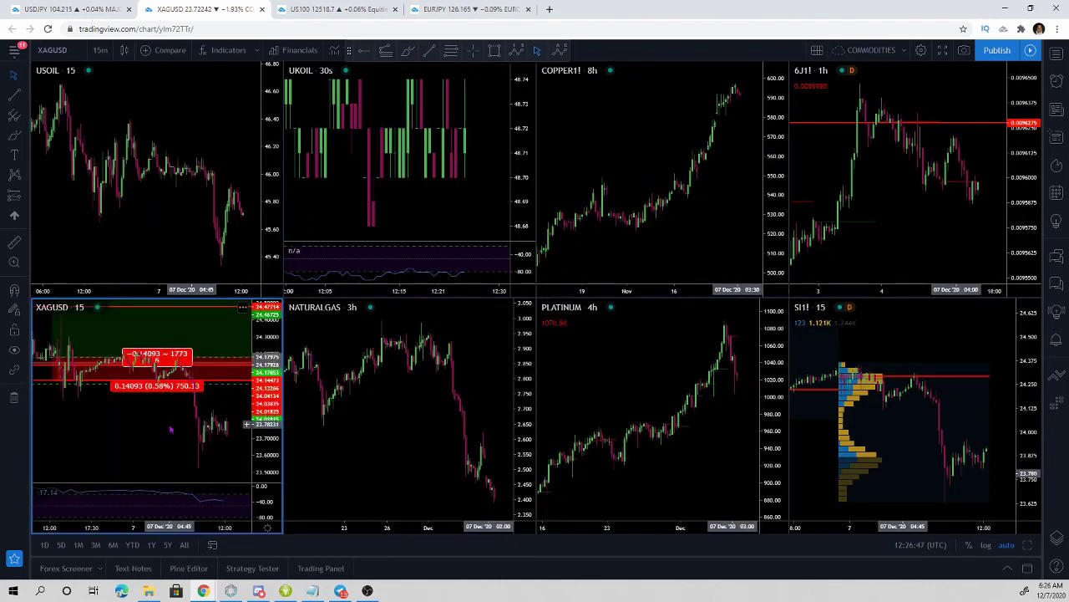
- Delete the old position drawing and the green horizontal line from the XAGUSD chart, leaving space after the latest candles
scroll(167, 426, "down", 1)
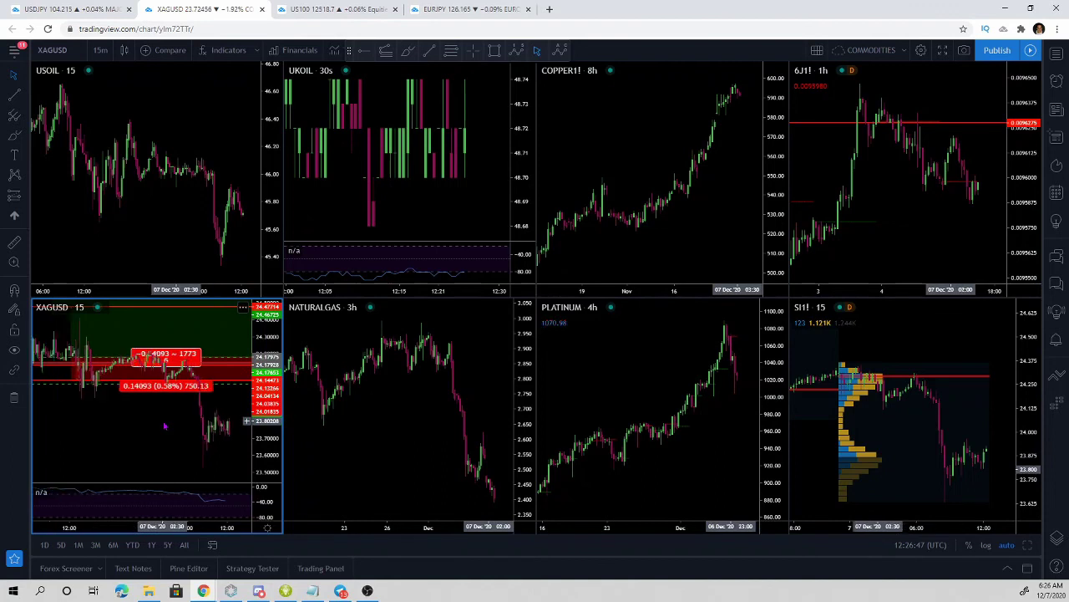
left_click(202, 321)
key("Delete")
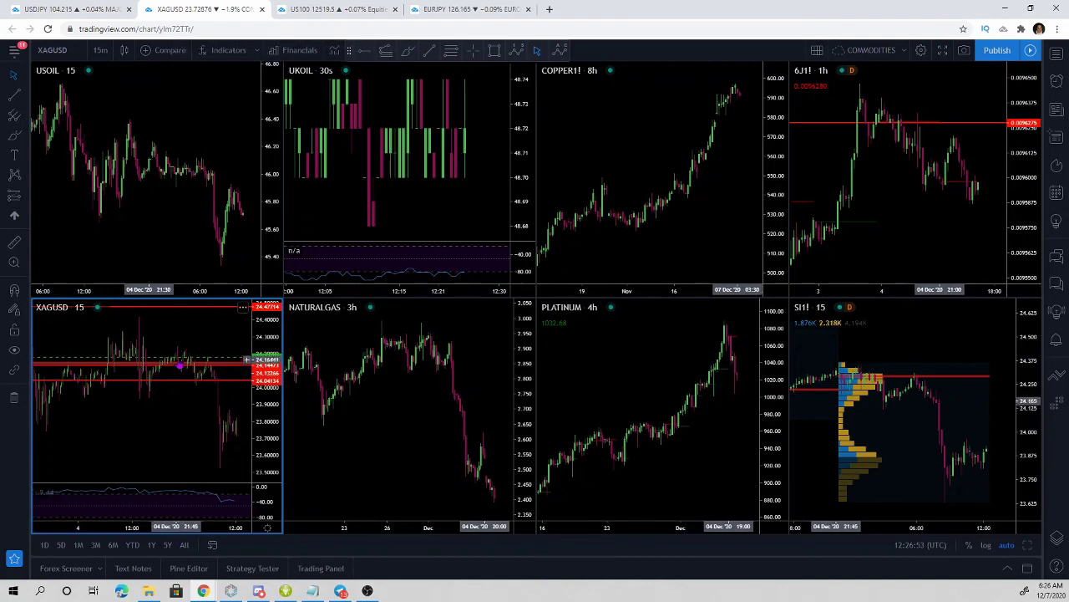
double_click(199, 361)
key("Escape")
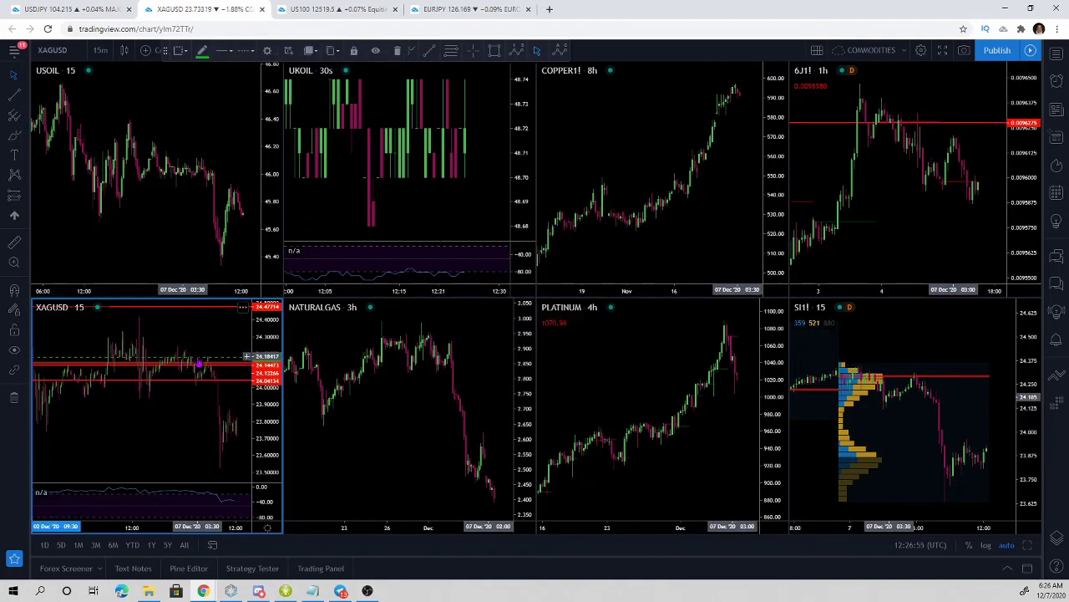
key("Delete")
left_click_drag(146, 339, 69, 334)
left_click(401, 197)
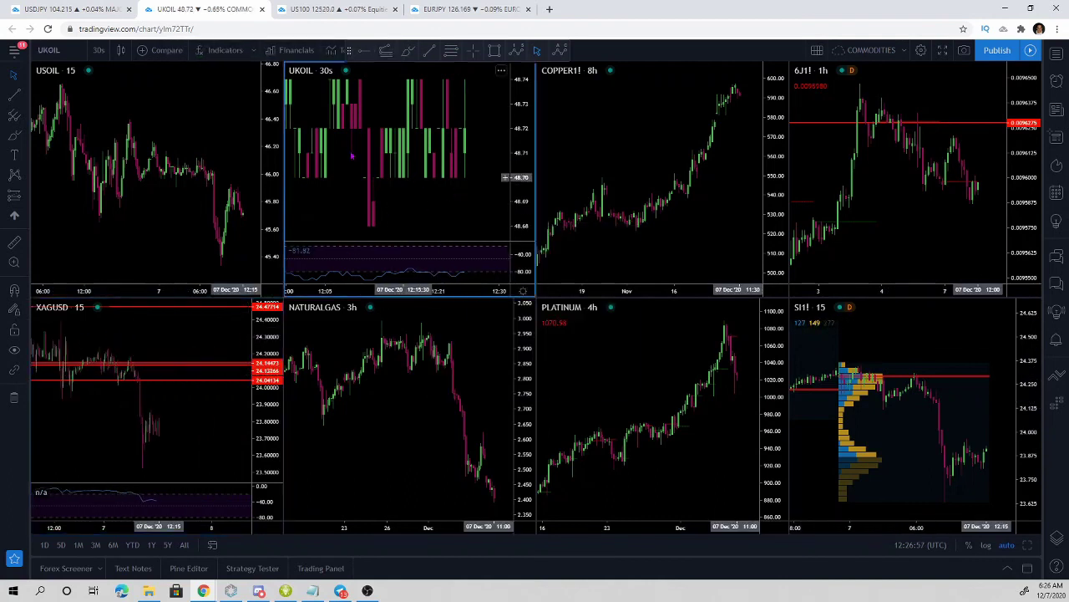
left_click(99, 50)
left_click(98, 50)
- Maximize the 6J1! chart and delete both white rising channel lines drawn over the late-November candles
left_click(823, 127)
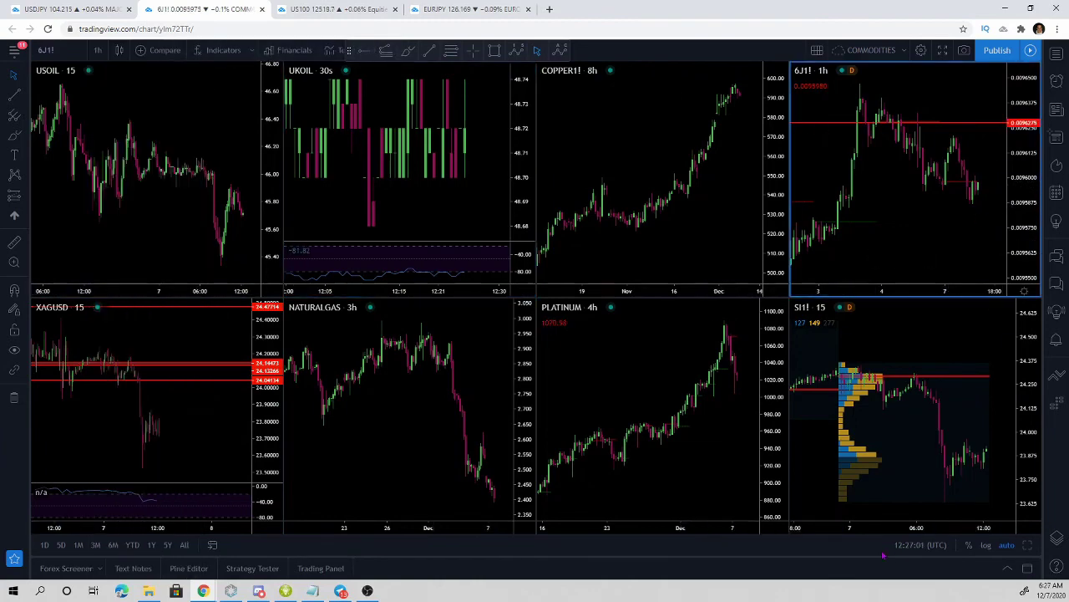
left_click(1026, 545)
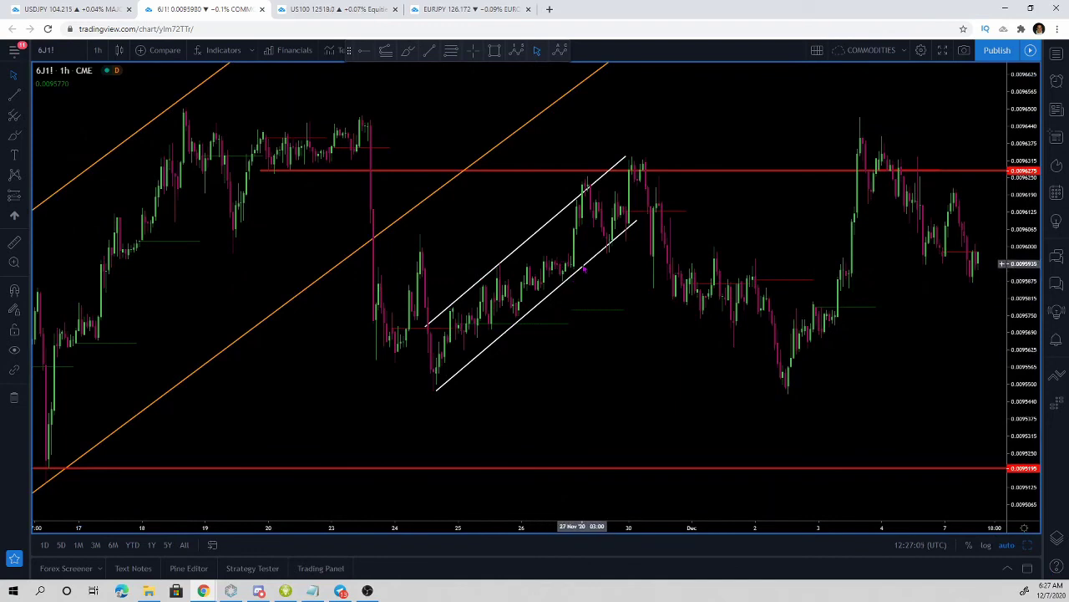
left_click(589, 263)
key("Delete")
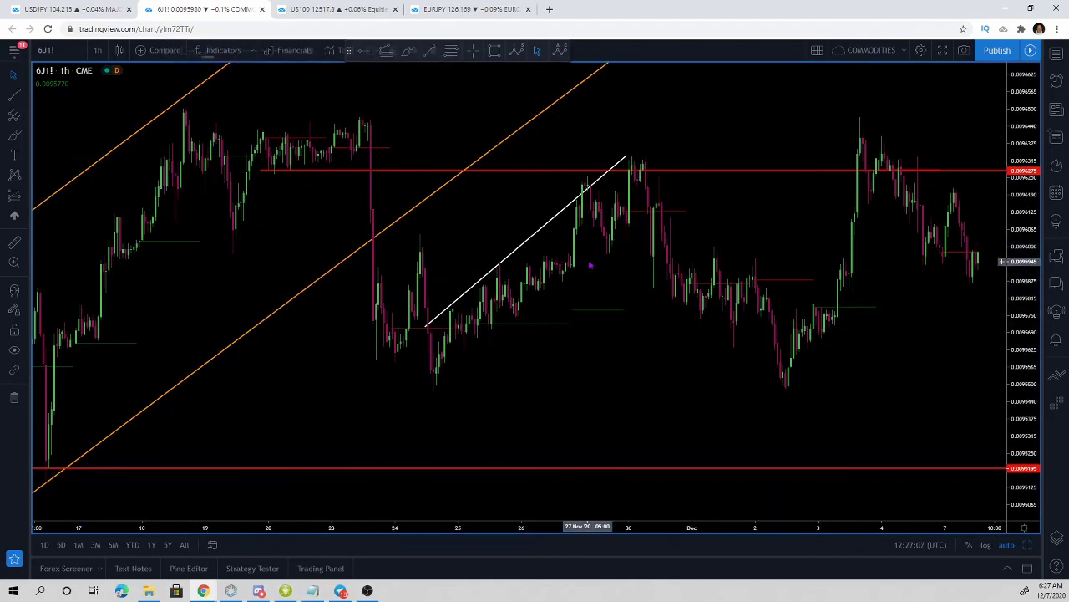
left_click(558, 215)
key("Delete")
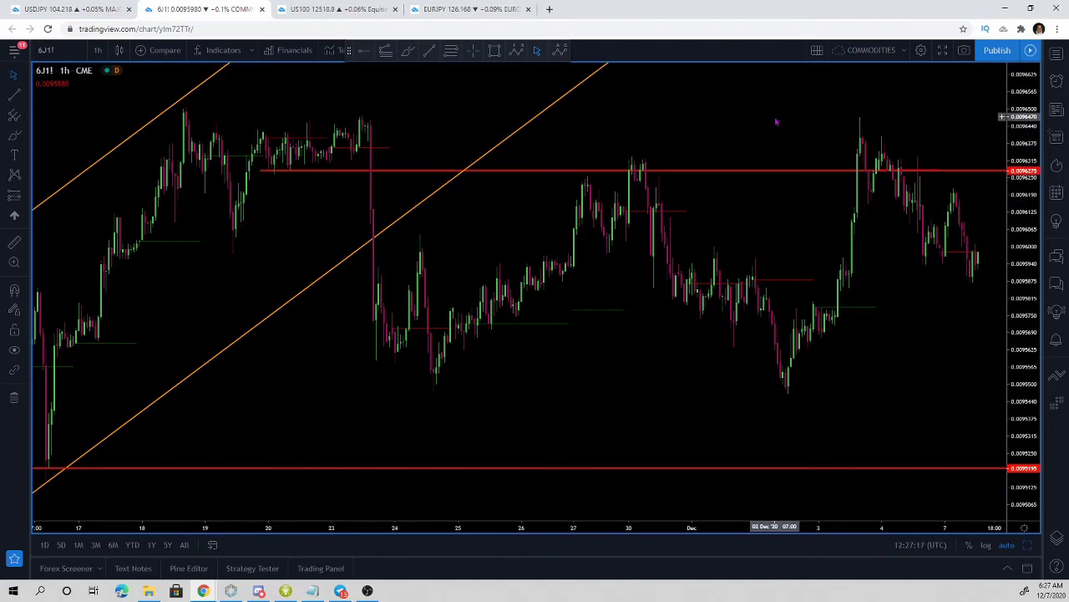
- Move the upper red horizontal ray on the 6J1! chart up to about 0.0096435, starting at 19 November
scroll(776, 123, "down", 5)
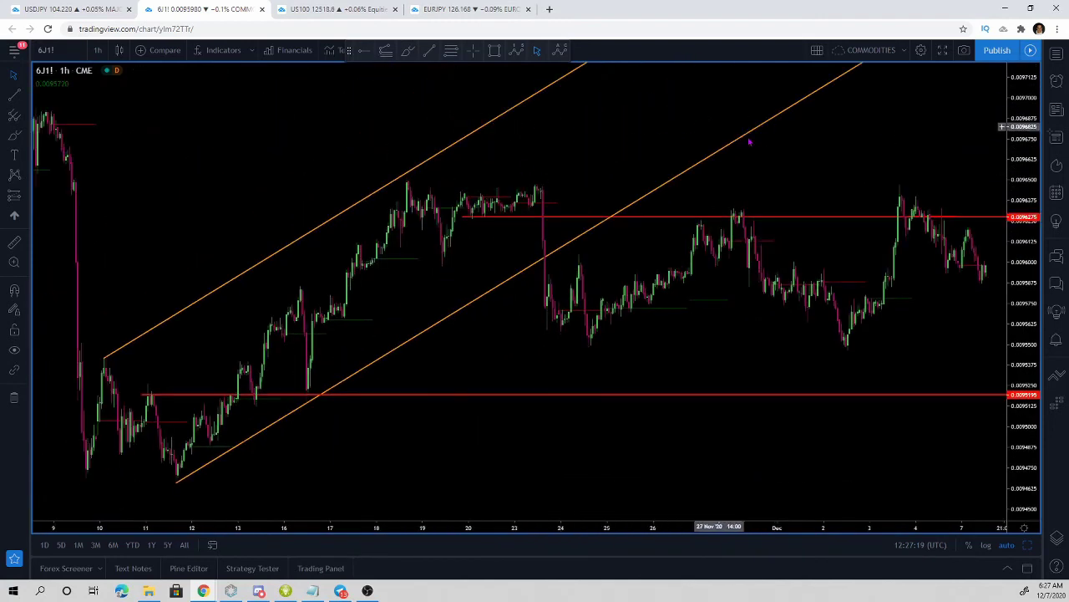
mouse_move(507, 218)
left_mouse_down()
mouse_move(510, 203)
mouse_move(455, 189)
mouse_move(473, 193)
left_mouse_up()
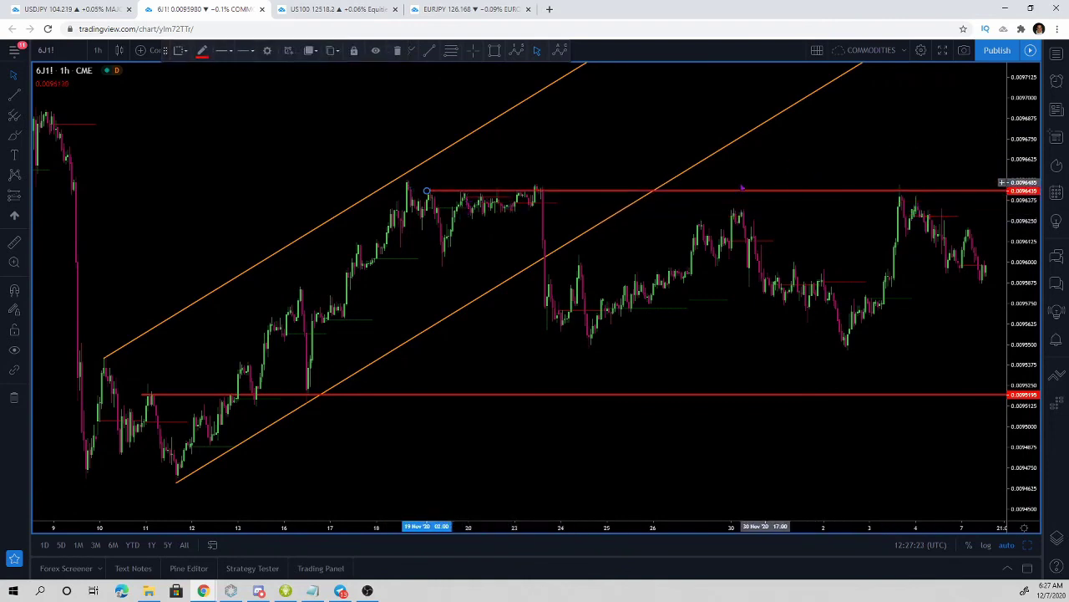
- Delete both orange rising channel lines from the 6J1! chart
left_click(493, 289)
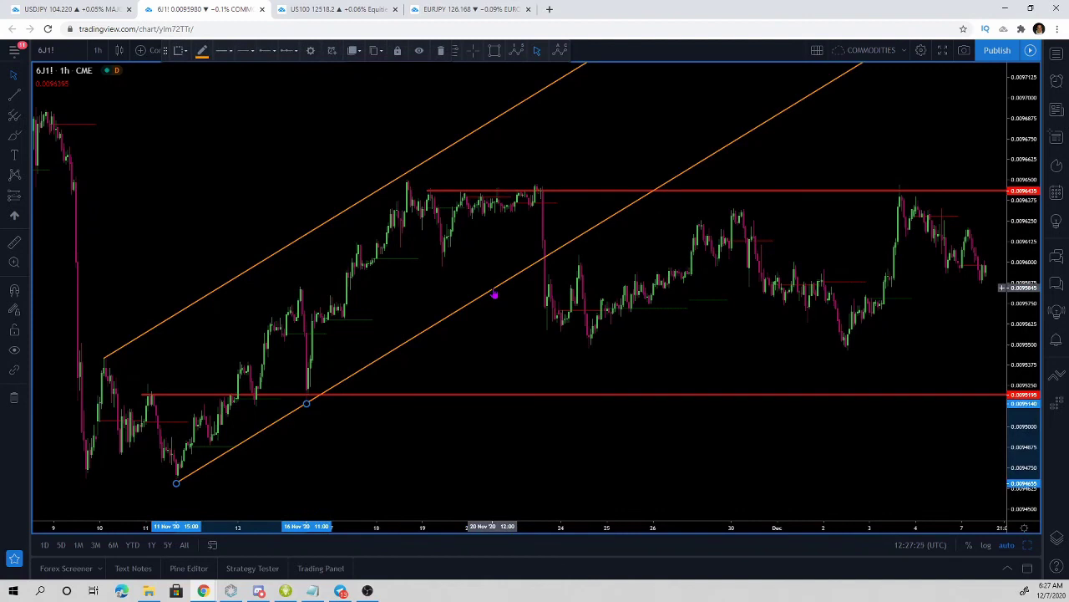
key("Delete")
left_click(346, 212)
key("Delete")
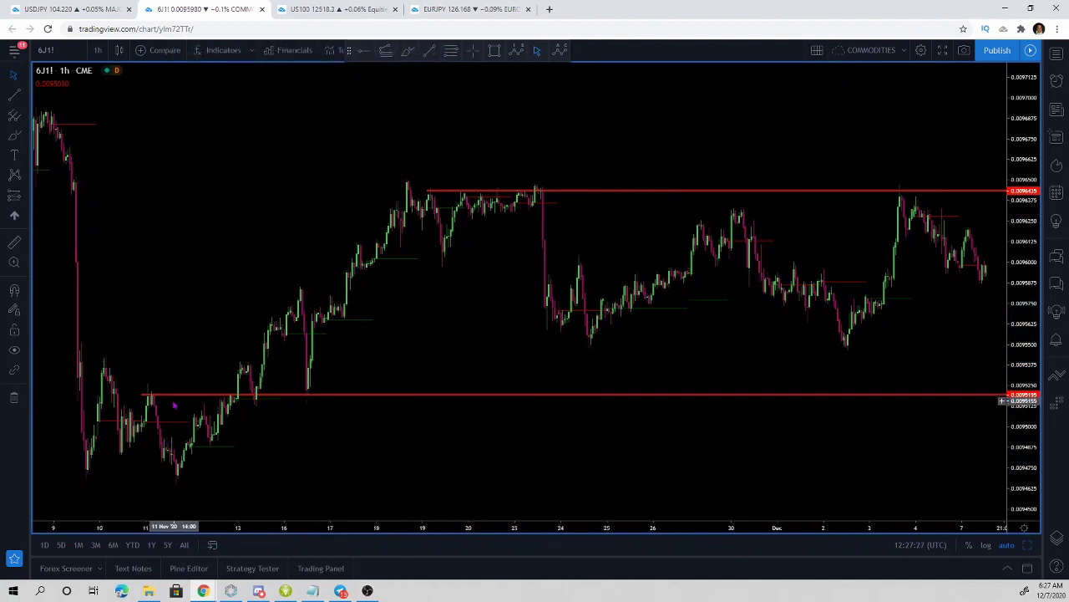
- Move the lower red horizontal ray on the 6J1! chart up to about 0.0095510, starting at the late-November lows
left_click_drag(171, 402, 576, 341)
scroll(828, 477, "up", 3)
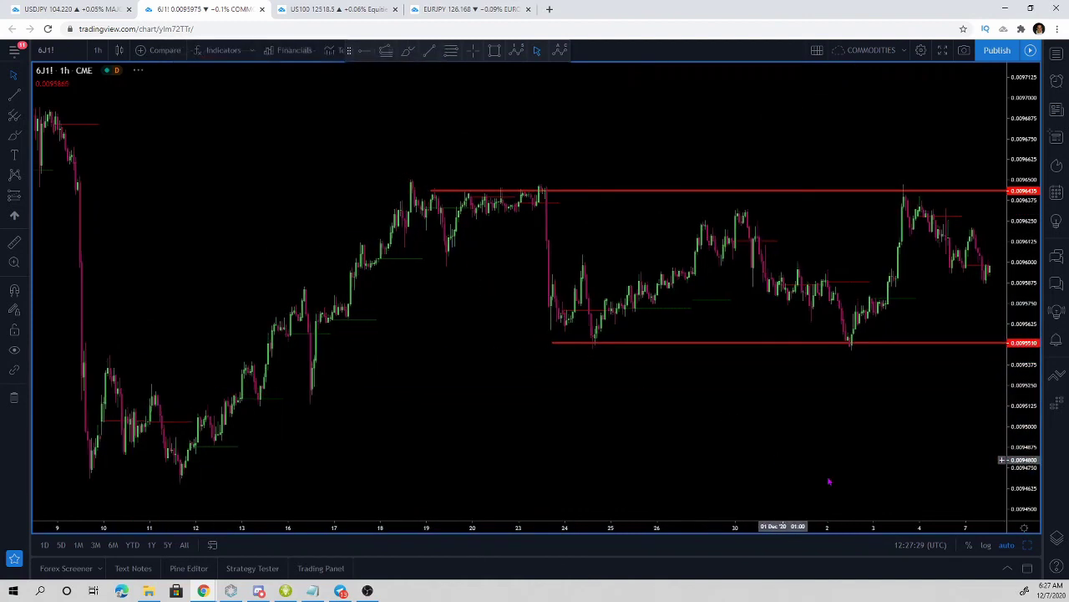
left_click_drag(874, 310, 693, 317)
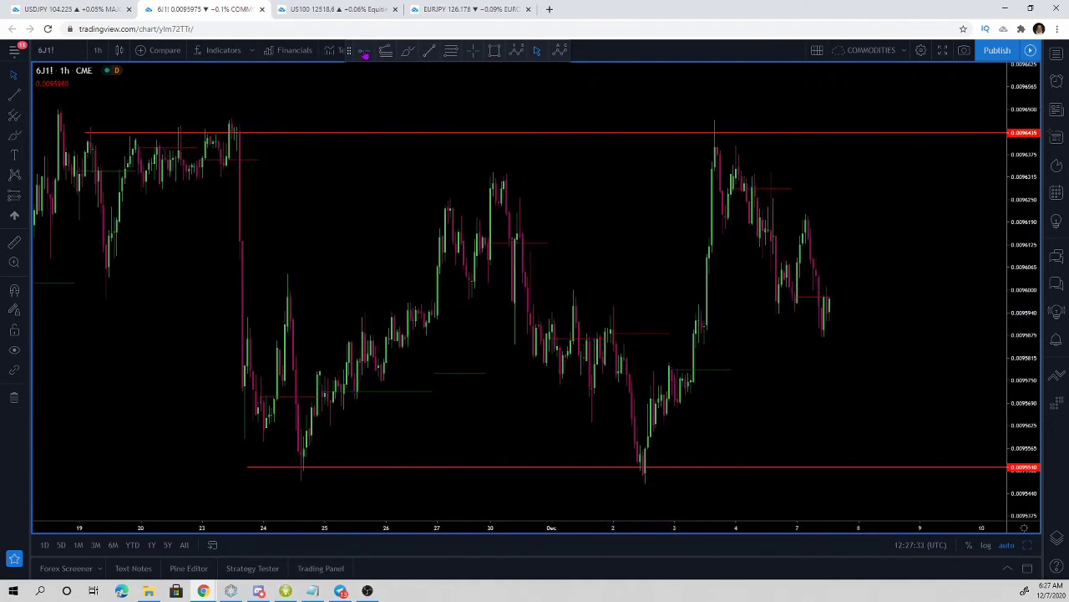
- Add a red horizontal ray on the 6J1! chart at about 0.0095885, starting at 1 December
left_click(365, 54)
left_click(594, 328)
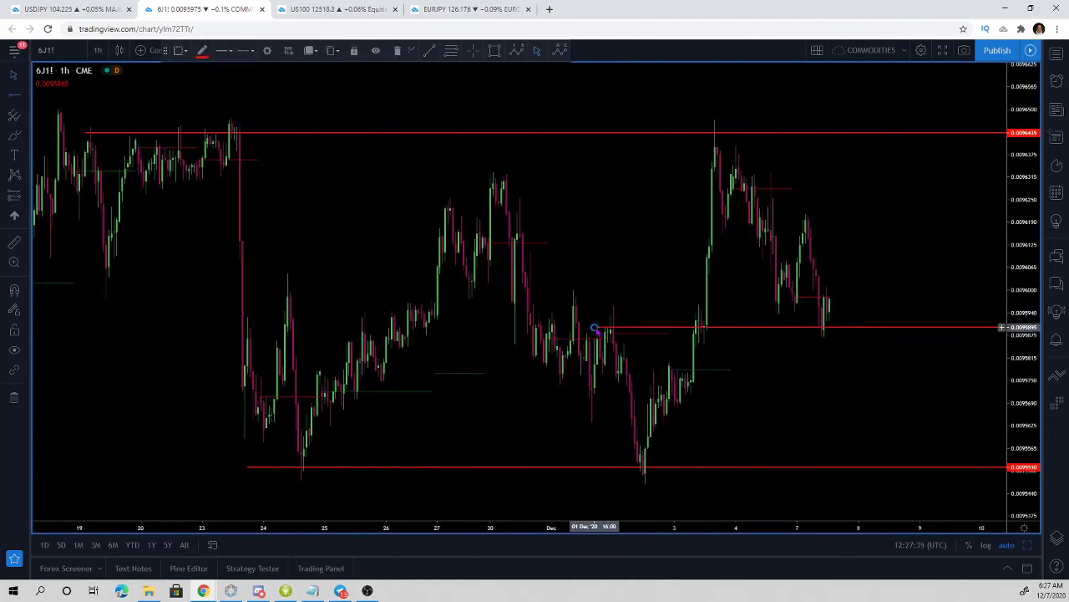
left_click_drag(684, 335, 686, 330)
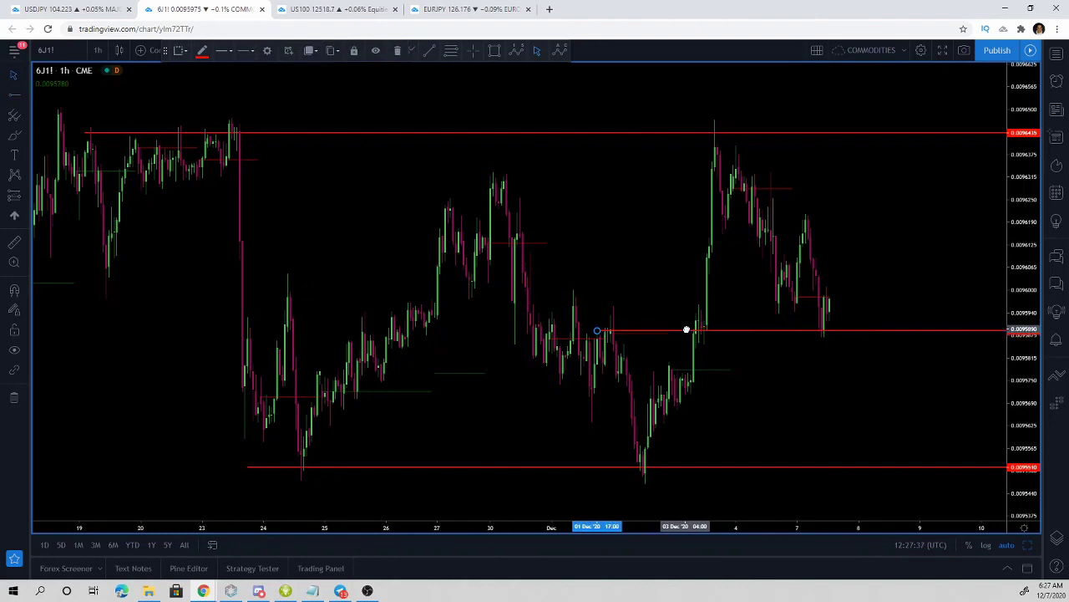
left_click(964, 234)
left_click_drag(923, 232, 866, 220)
scroll(908, 233, "up", 3)
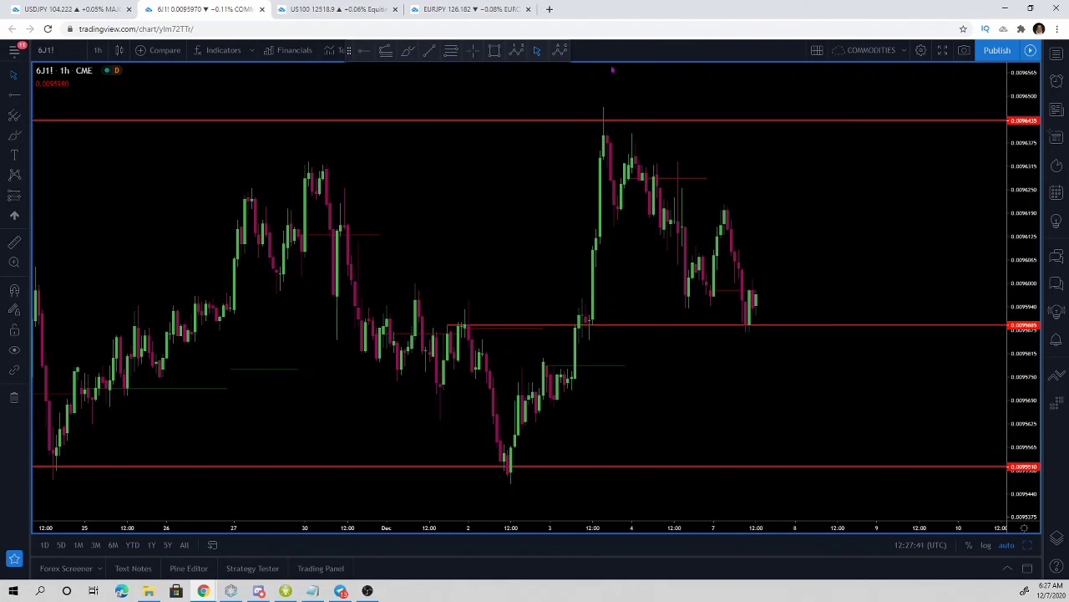
- Draw a white falling trend line from the 3 December high near 0.0096480 along the lower highs to about 0.0095900 on 9 December
left_click(431, 55)
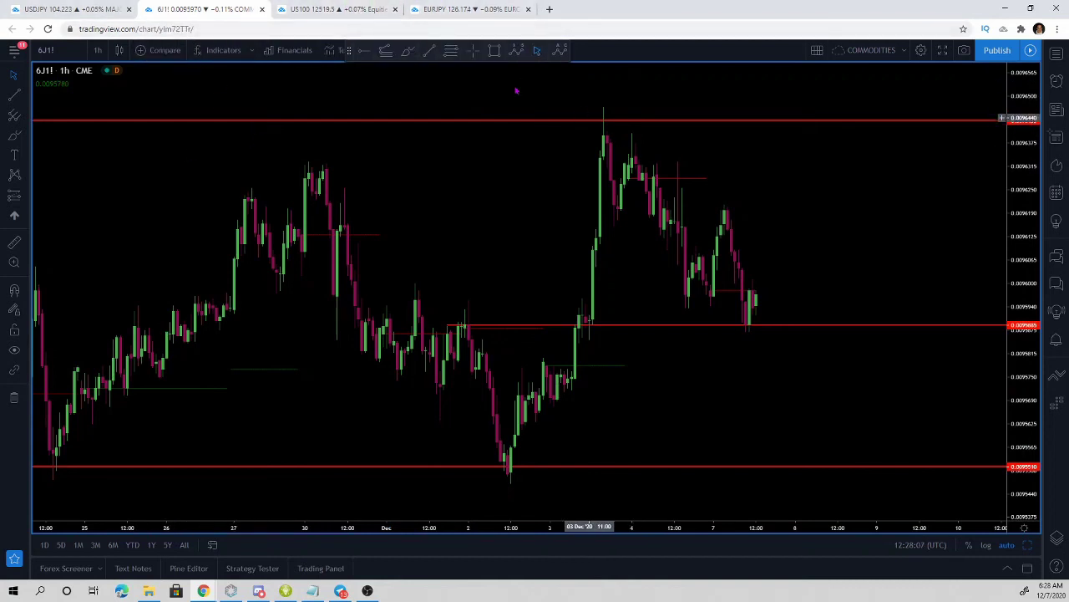
left_click(603, 105)
left_click(881, 320)
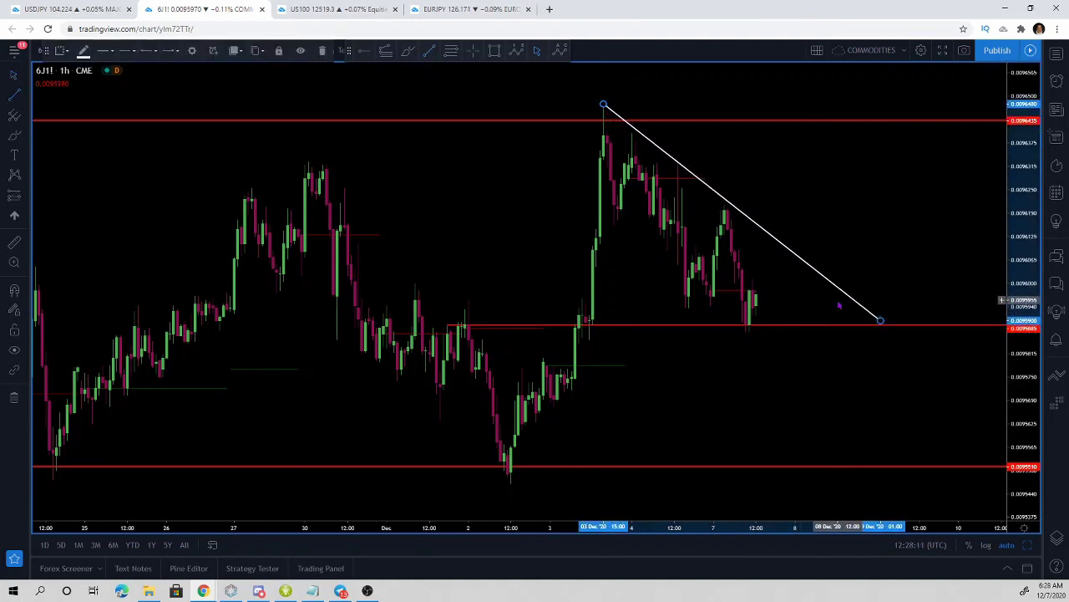
- Clone the falling trend line and place the copy below the candles along the lows to form a descending channel
right_click(839, 292)
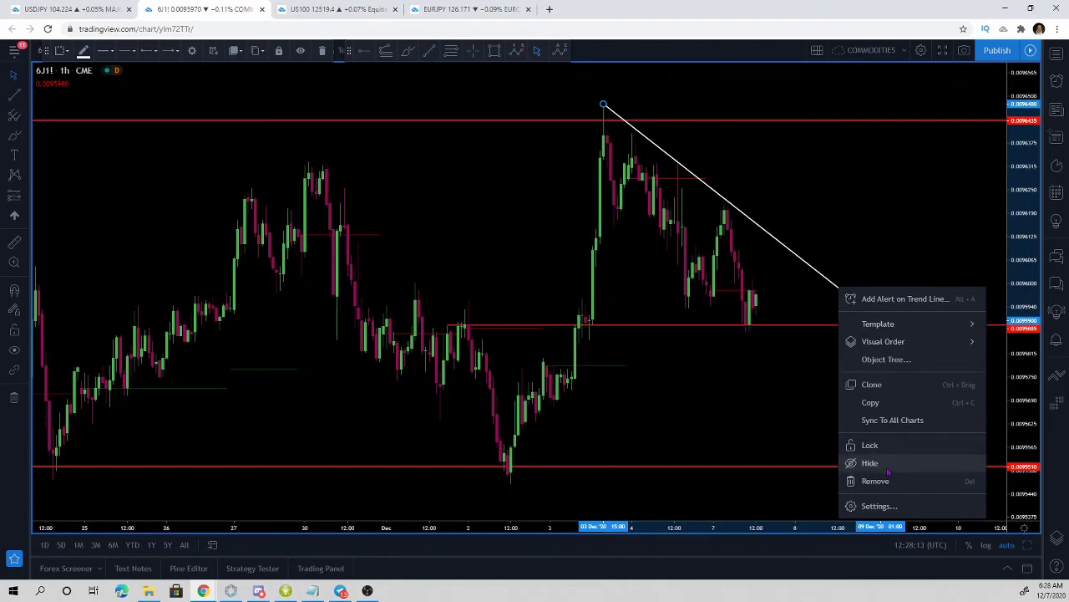
left_click(883, 384)
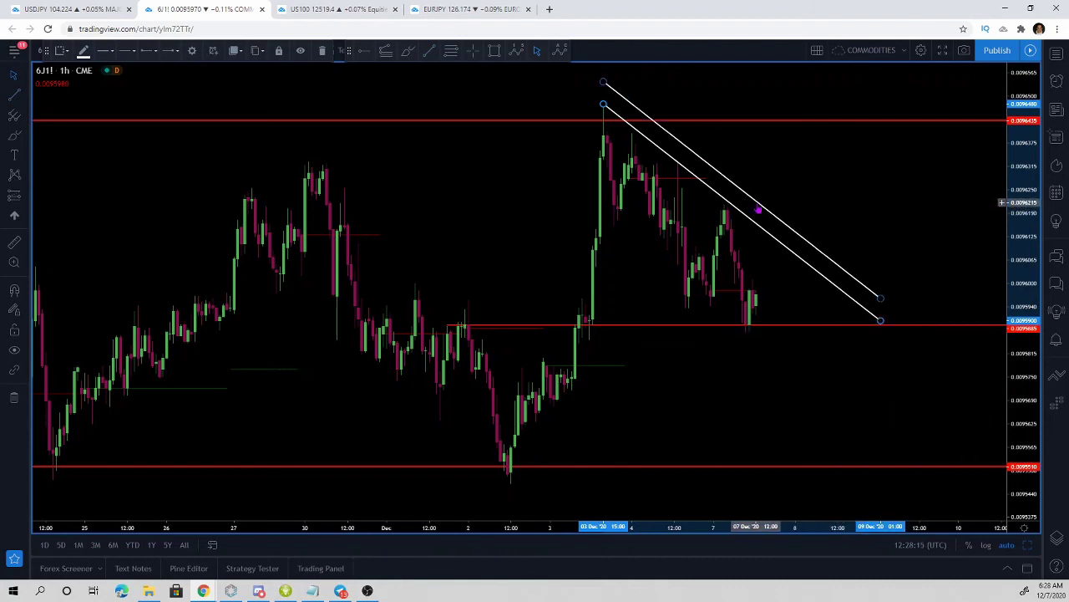
left_click_drag(758, 209, 693, 310)
left_click(828, 149)
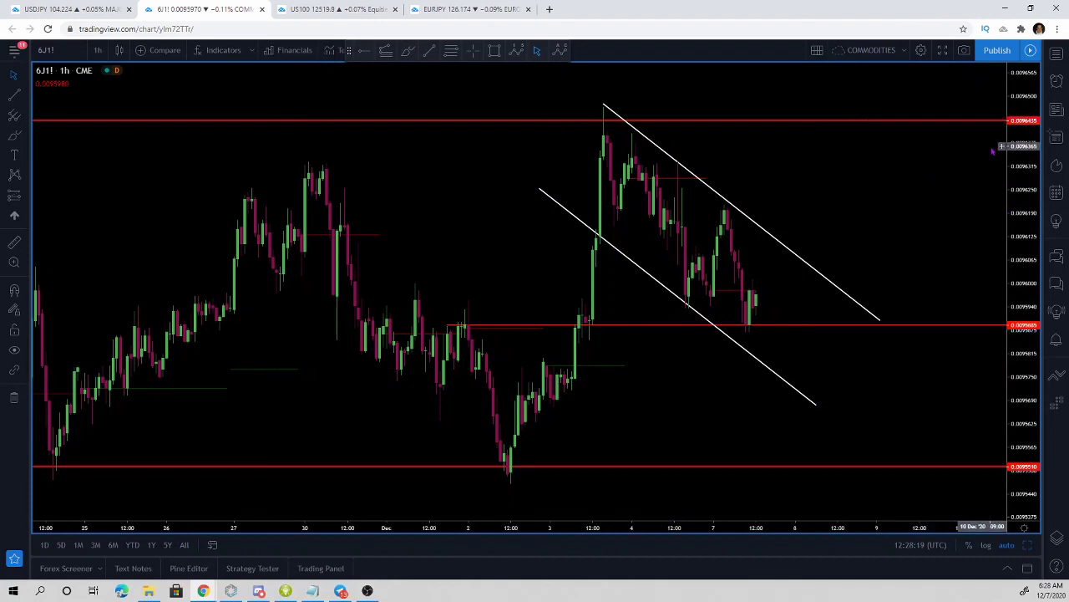
- Sketch a yellow brush path from the 2 December low through the falling channel into an upward arrow, and delete it
scroll(1013, 165, "down", 2)
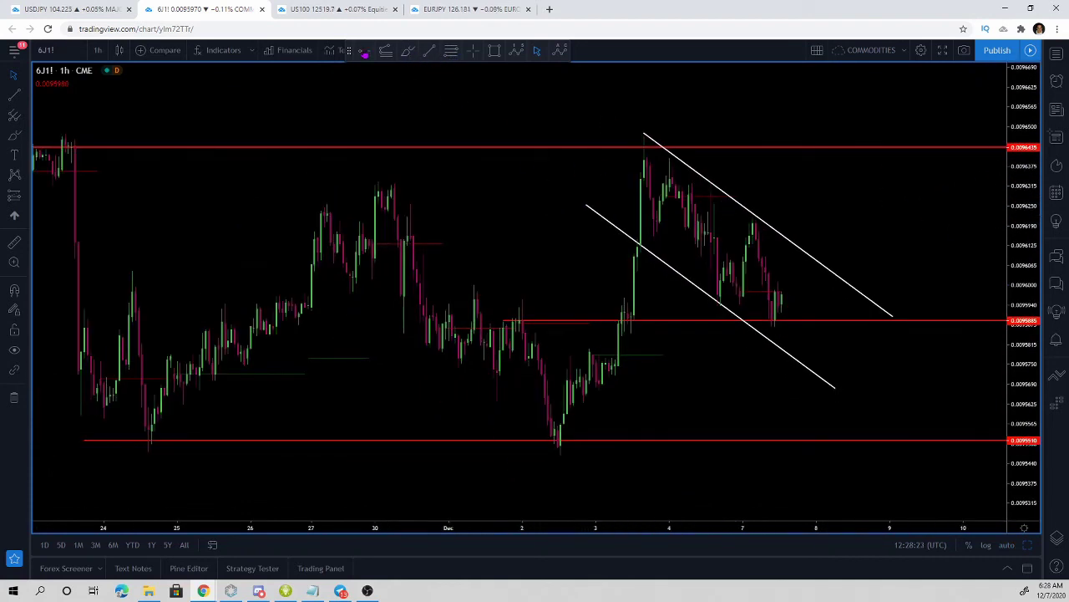
left_click(407, 50)
mouse_move(549, 440)
left_mouse_down()
mouse_move(650, 162)
mouse_move(745, 234)
mouse_move(777, 293)
mouse_move(812, 189)
mouse_move(843, 199)
left_mouse_up()
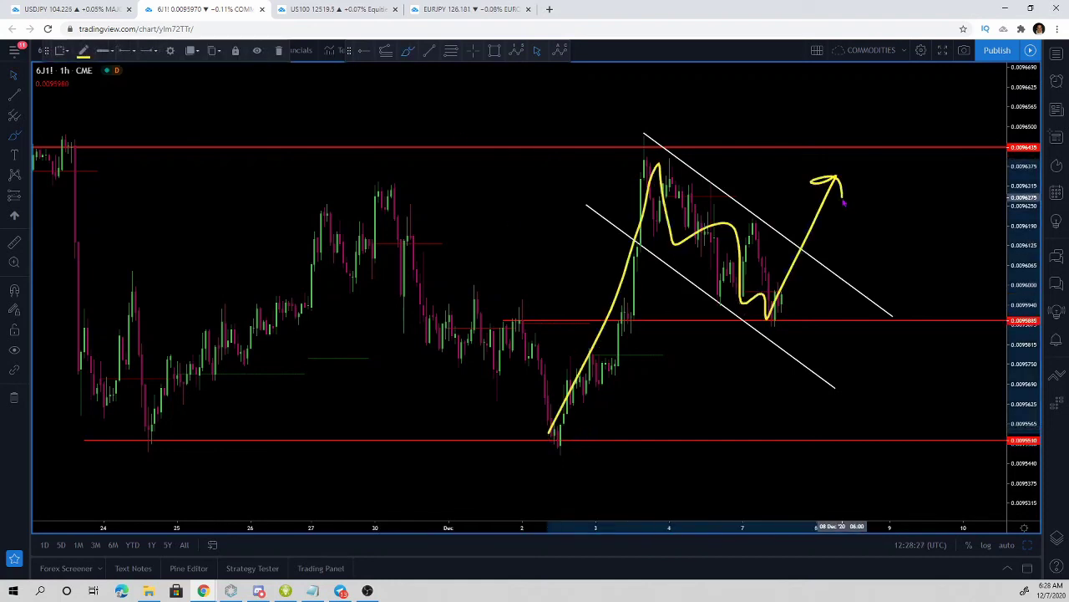
key("Delete")
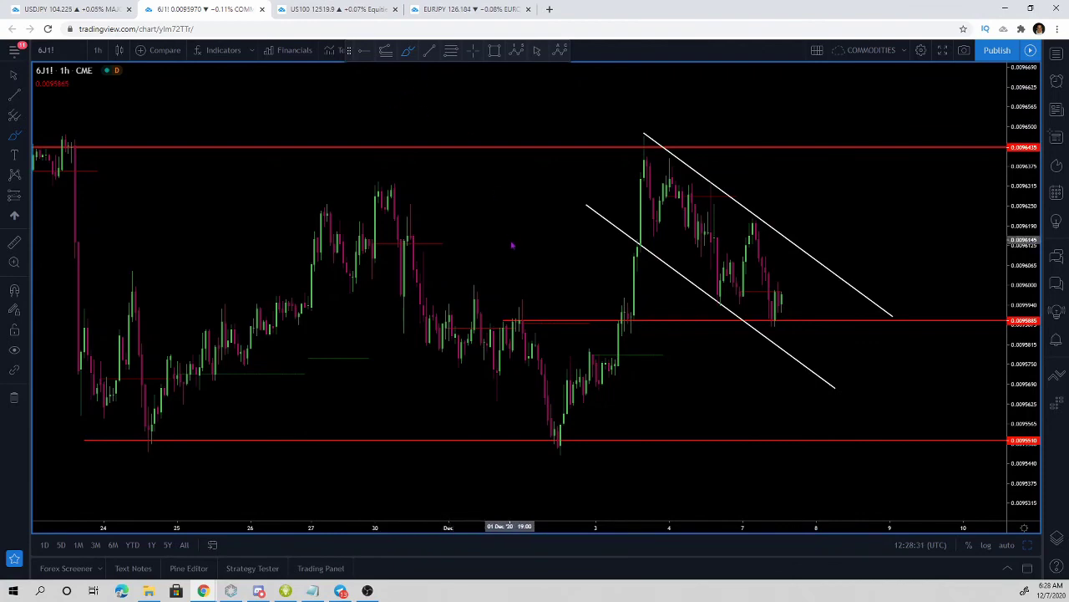
- Switch to the MAJORS layout and maximize the USDJPY chart
left_click(123, 6)
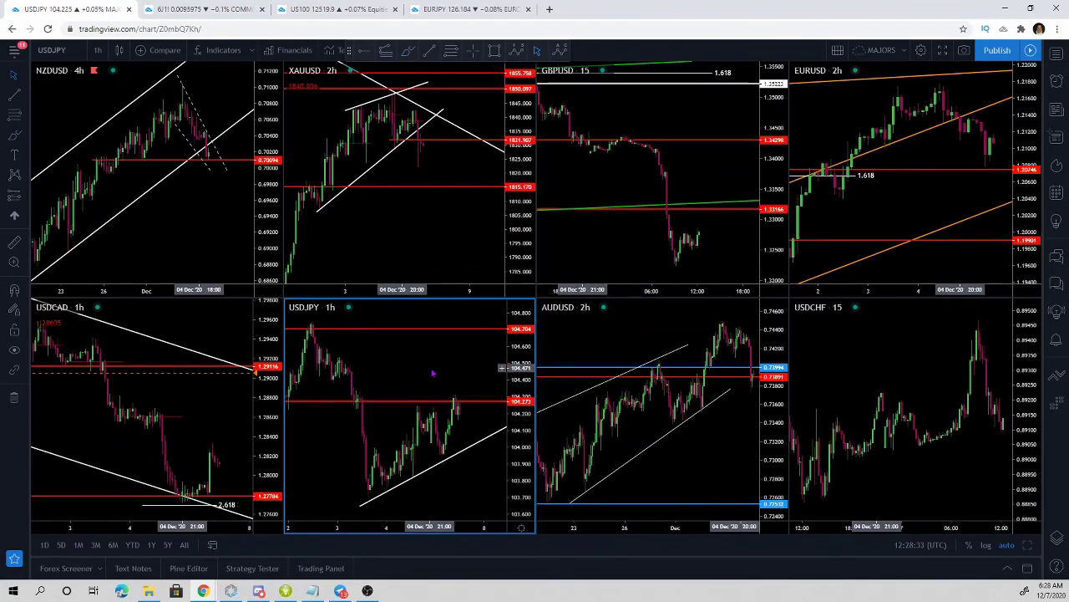
right_click(431, 269)
mouse_move(501, 345)
left_click(1028, 544)
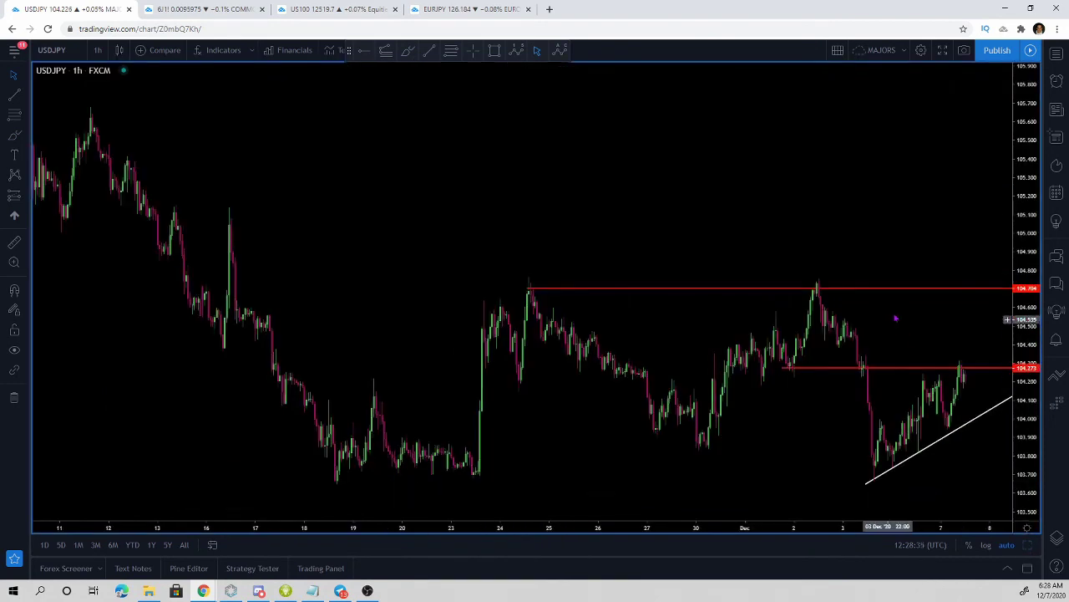
- Sketch a yellow brush arrow rising from above the 104.273 ray to the 104.704 ray on USDJPY, and delete it
scroll(952, 169, "up", 2)
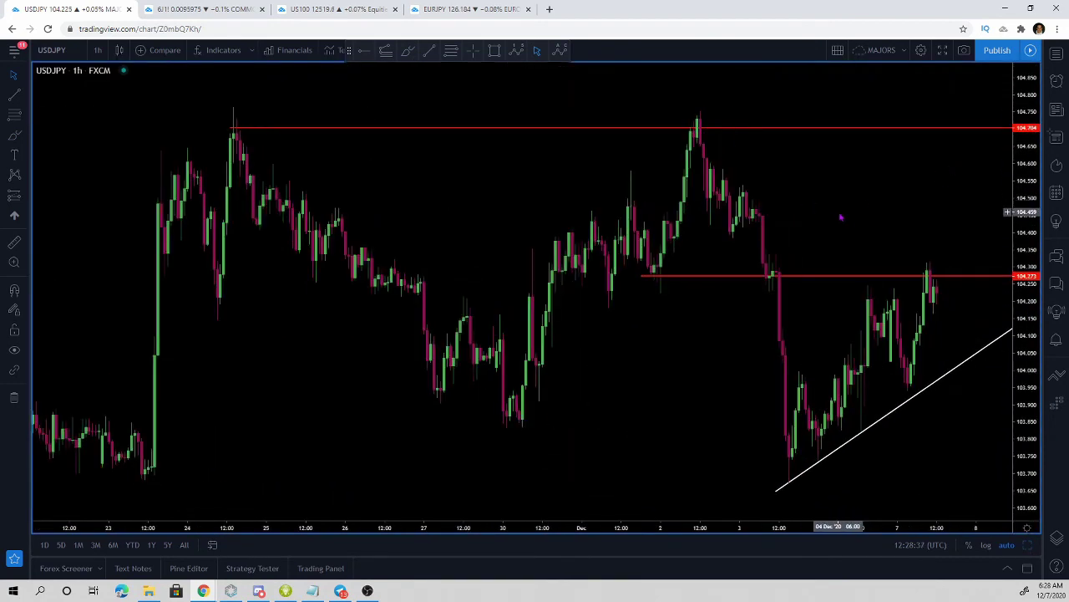
left_click_drag(767, 179, 625, 179)
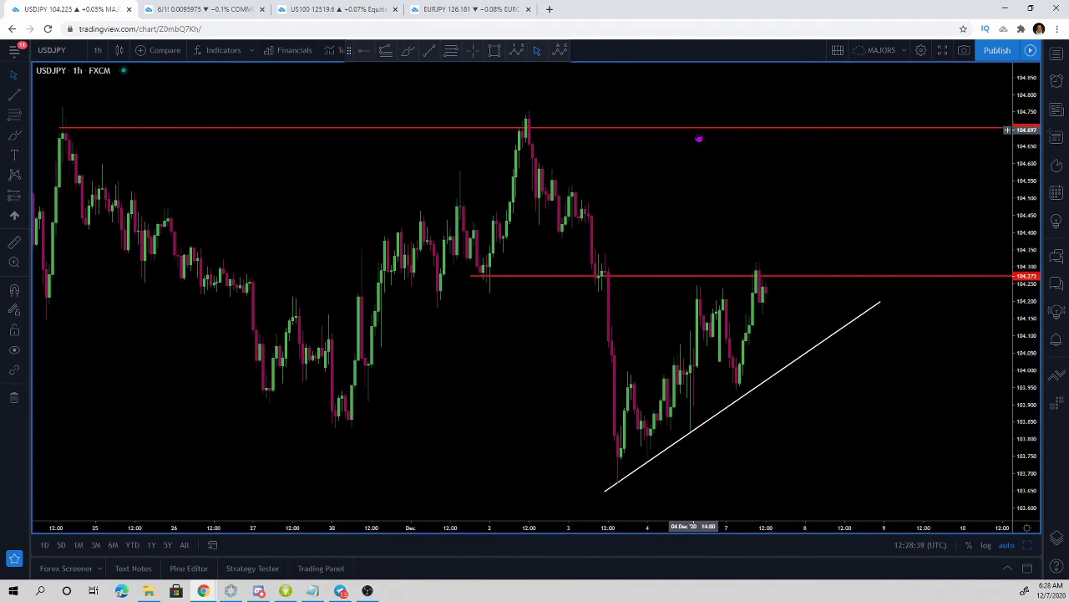
left_click(408, 51)
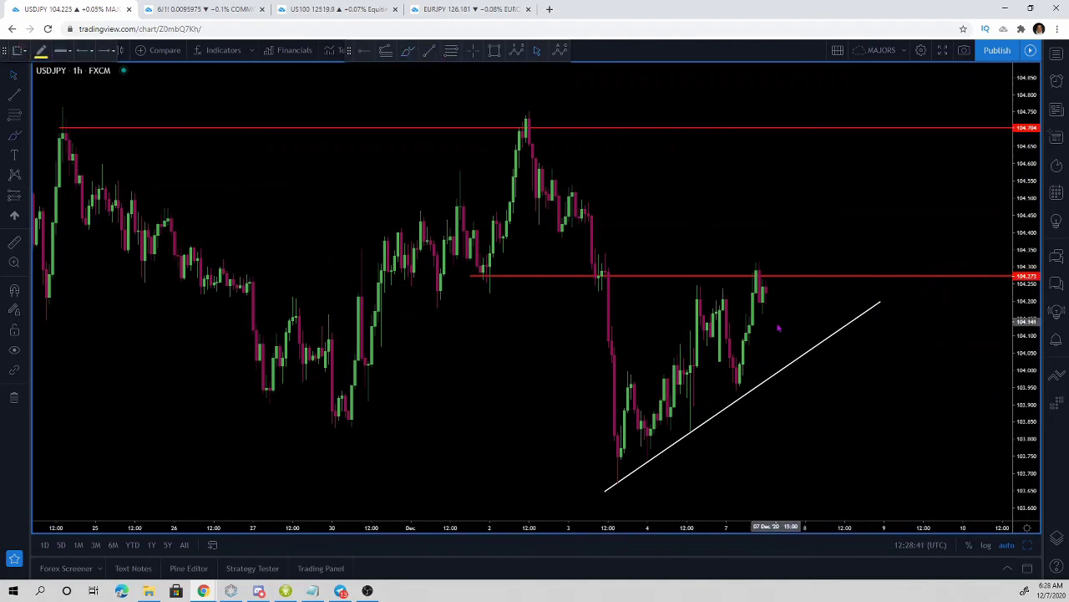
mouse_move(691, 241)
left_mouse_down()
mouse_move(723, 183)
mouse_move(836, 114)
mouse_move(858, 147)
left_mouse_up()
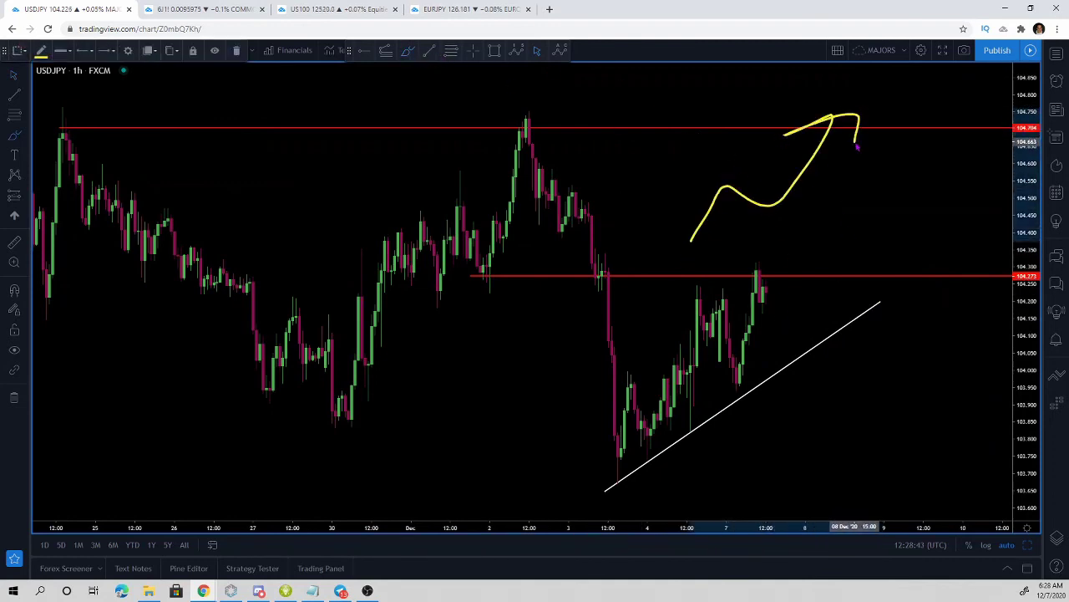
key("Delete")
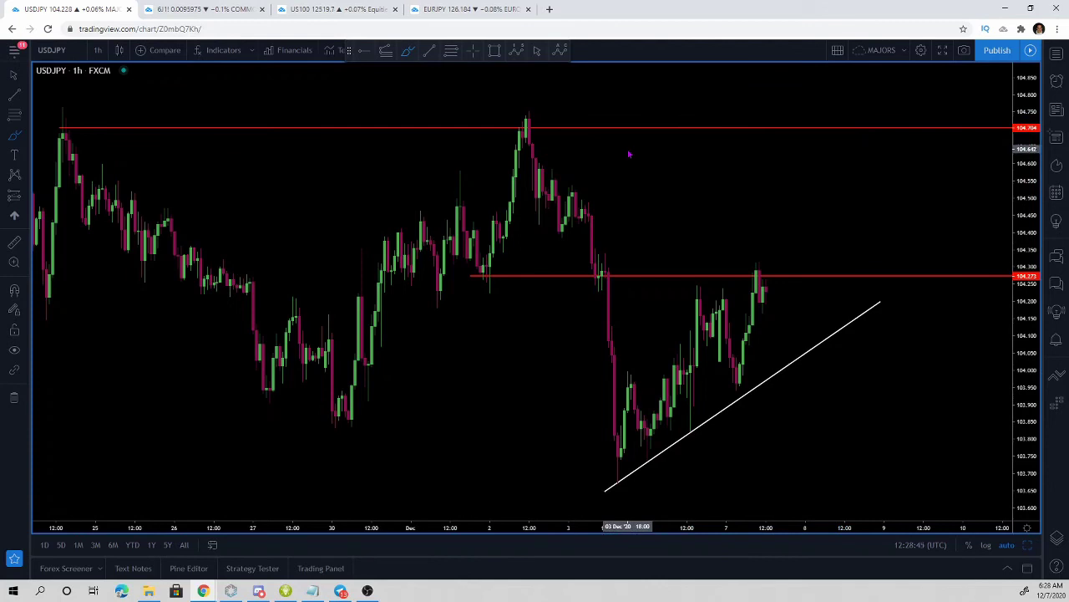
- Sketch temporary brush projections around the latest USDJPY candles and the 104.273 ray, and delete them
mouse_move(626, 156)
left_mouse_down()
mouse_move(717, 165)
mouse_move(764, 150)
mouse_move(876, 192)
mouse_move(1059, 348)
left_mouse_up()
key("Delete")
key("Delete")
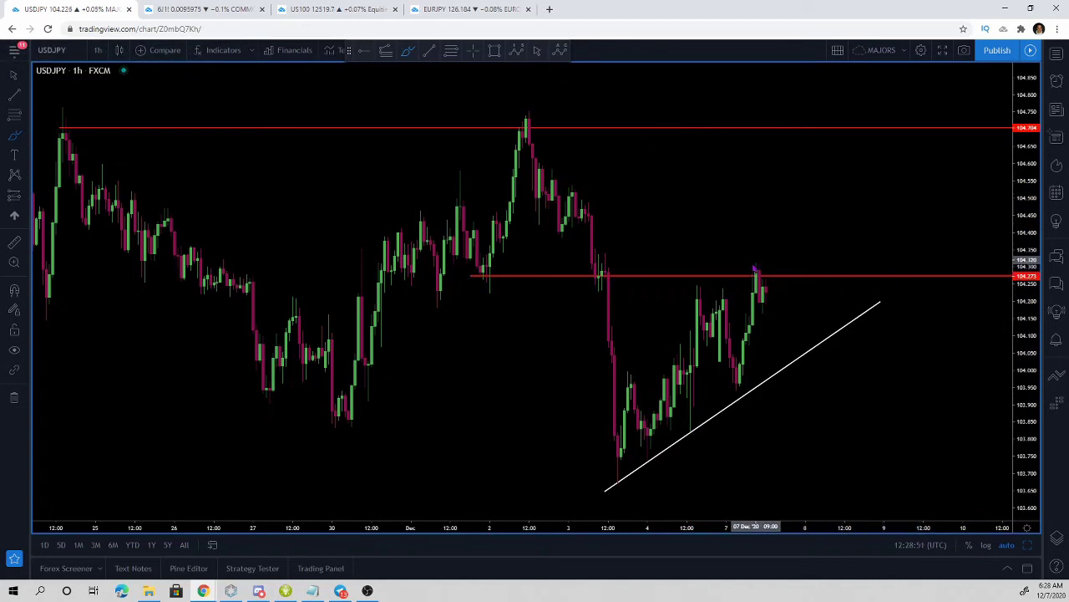
mouse_move(785, 264)
left_mouse_down()
mouse_move(735, 266)
mouse_move(792, 262)
mouse_move(782, 343)
mouse_move(880, 498)
mouse_move(909, 451)
left_mouse_up()
key("Delete")
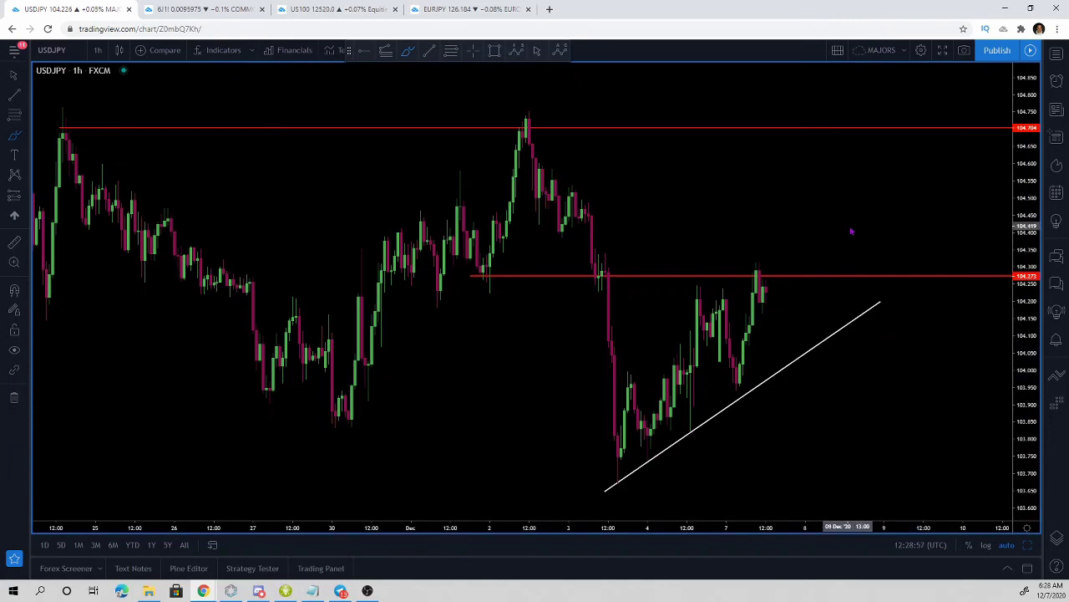
- Delete the old white falling trend line and the 1.618 and 2.618 Fibonacci levels around late October on USDJPY
scroll(851, 232, "down", 1)
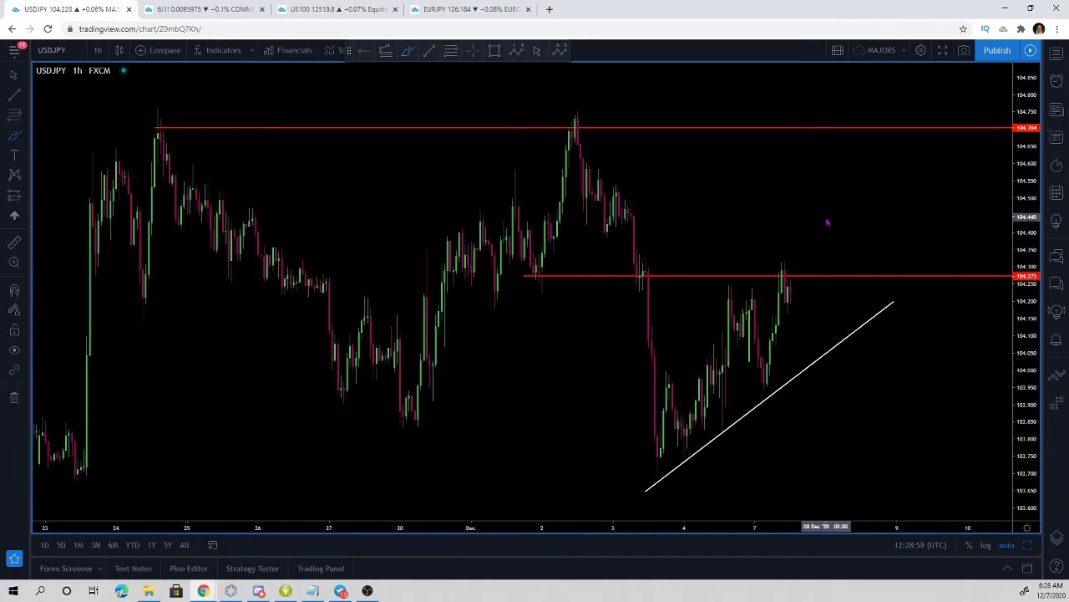
scroll(827, 204, "down", 8)
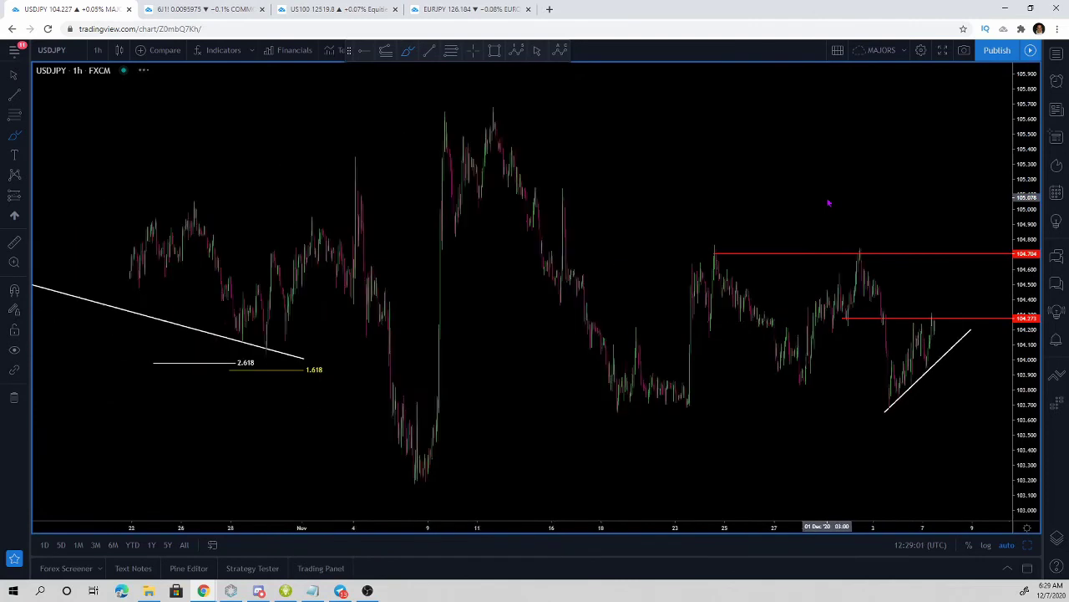
left_click(287, 349)
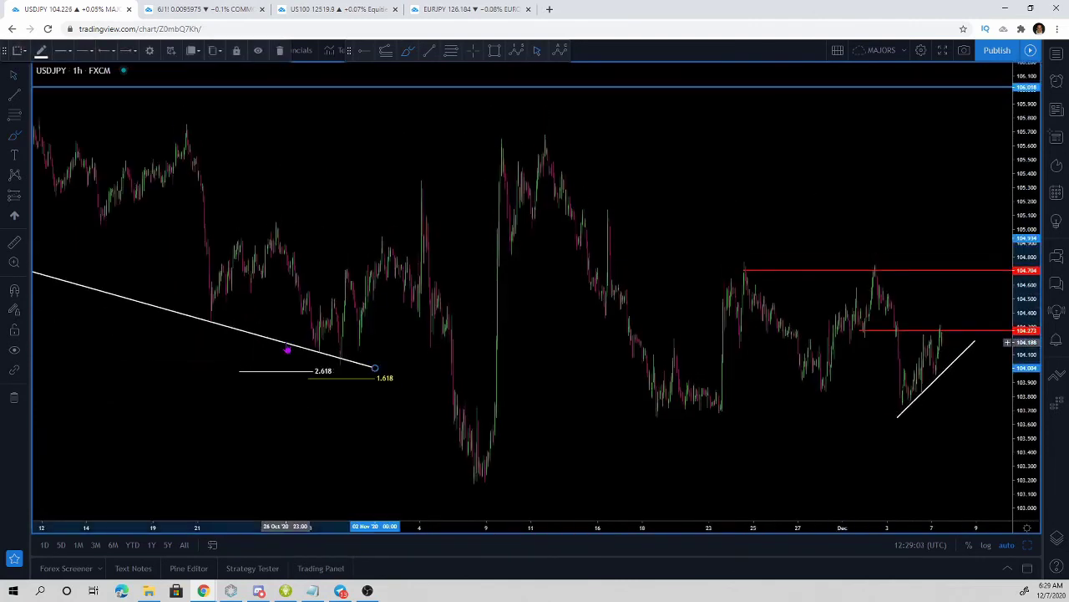
key("Delete")
left_click(316, 376)
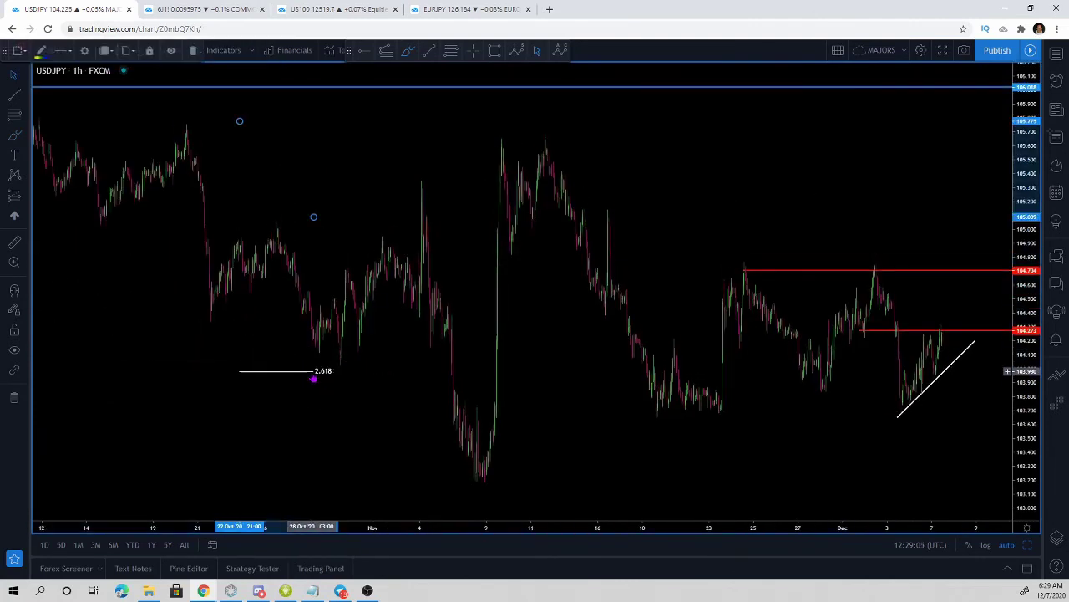
key("Delete")
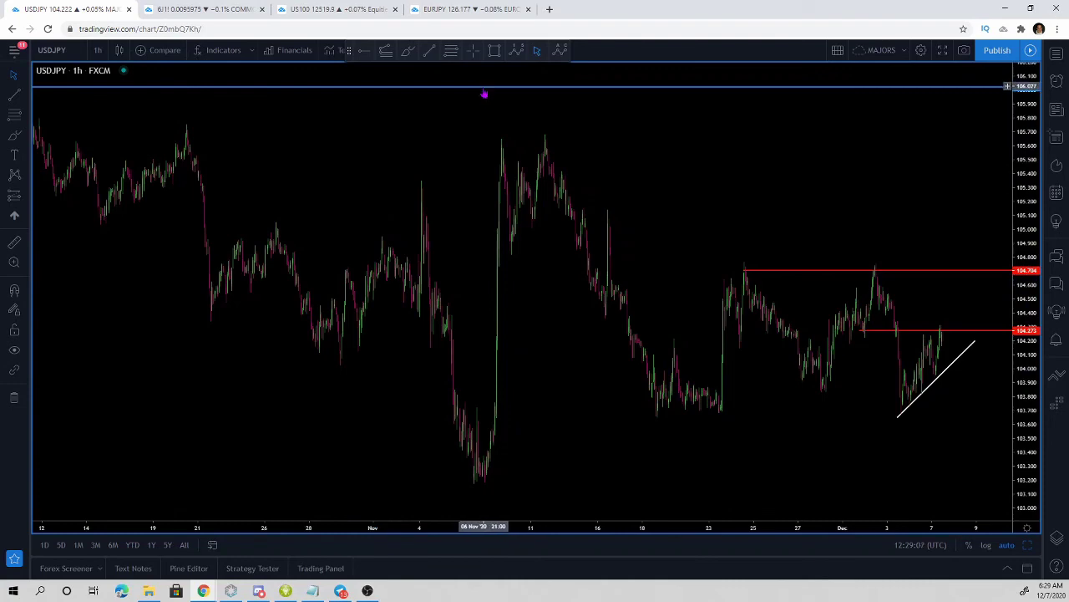
- Add a red horizontal ray on the USDJPY chart at about 103.667, starting at the 18 November low
scroll(663, 112, "up", 5)
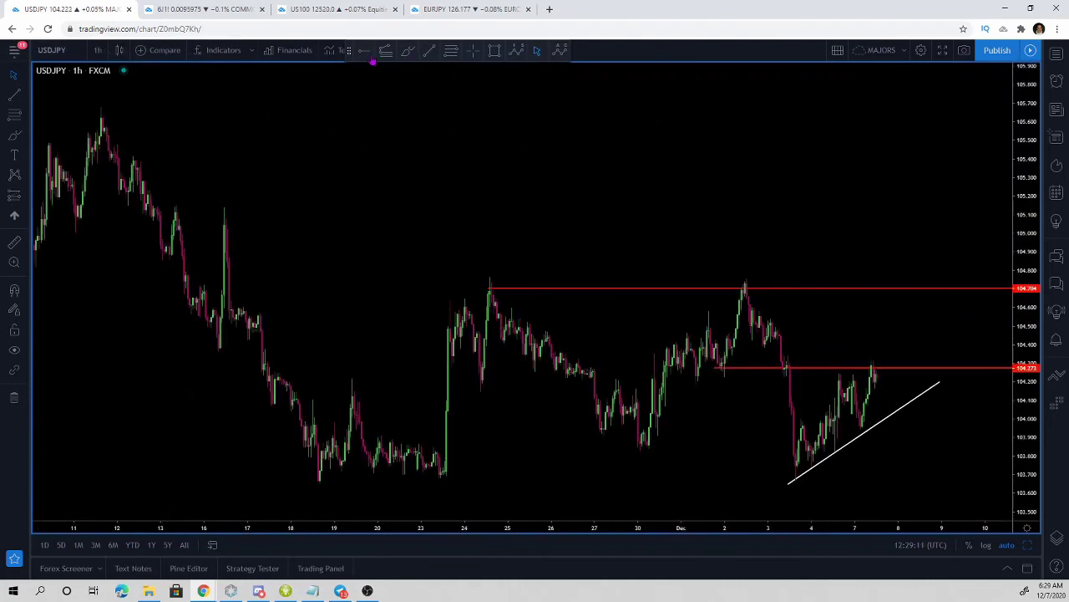
left_click(318, 480)
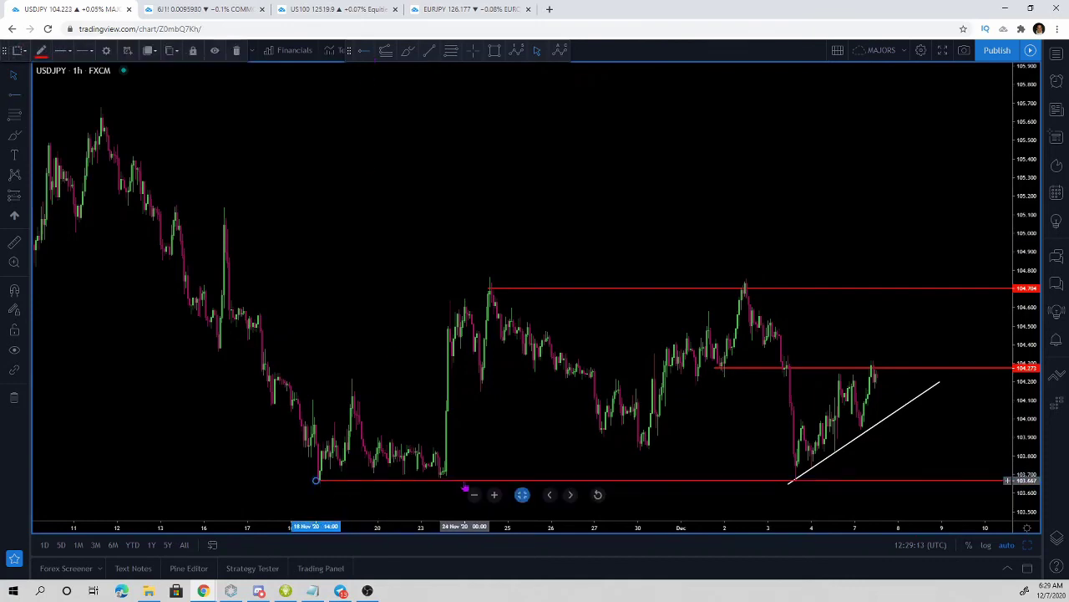
- Brush two temporary price projections around the latest USDJPY candles, undoing each one
scroll(884, 243, "up", 4)
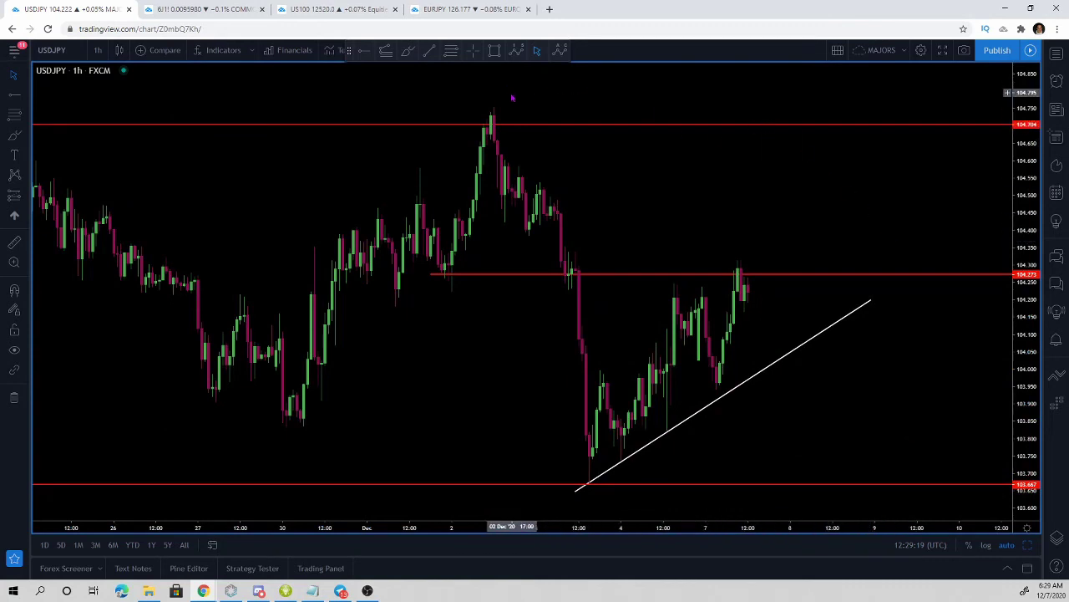
left_click(408, 51)
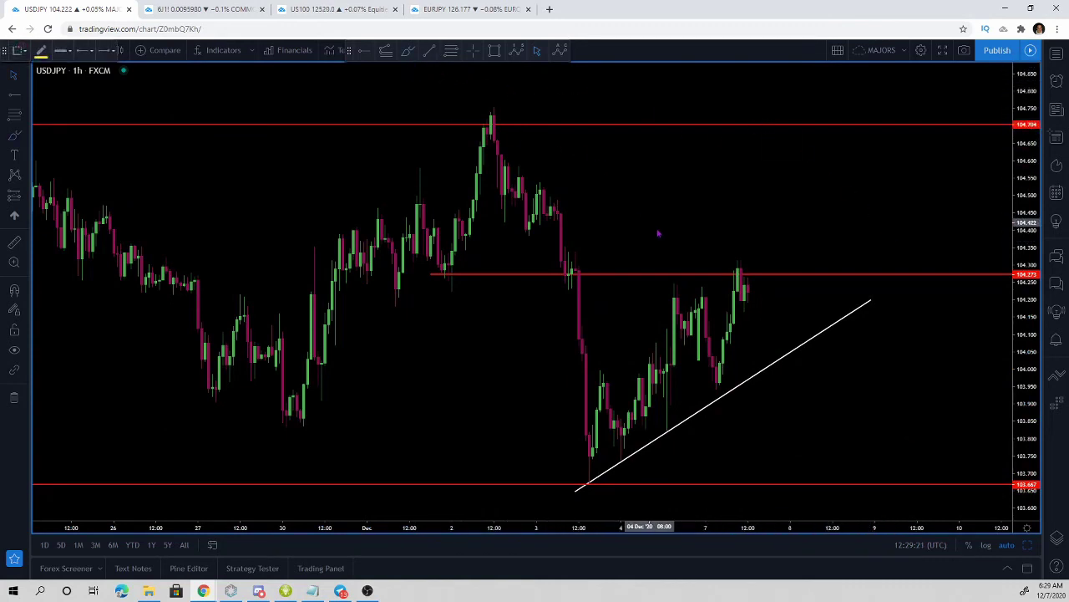
mouse_move(737, 256)
left_mouse_down()
mouse_move(769, 294)
mouse_move(852, 464)
left_mouse_up()
key("ctrl+z")
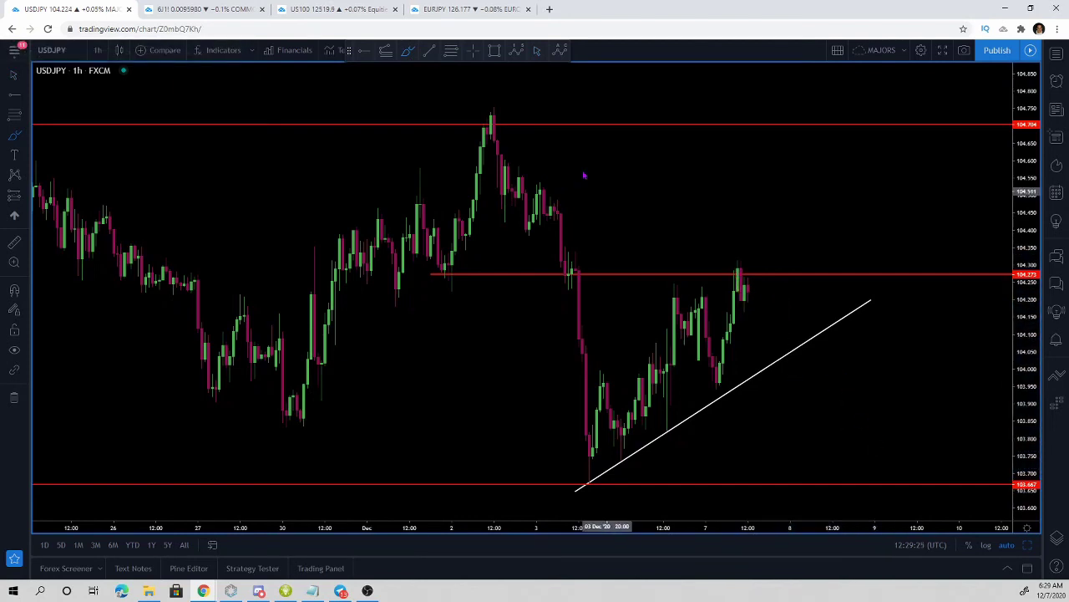
mouse_move(618, 140)
left_mouse_down()
mouse_move(700, 157)
mouse_move(819, 242)
mouse_move(788, 278)
left_mouse_up()
key("ctrl+z")
key("ctrl+z")
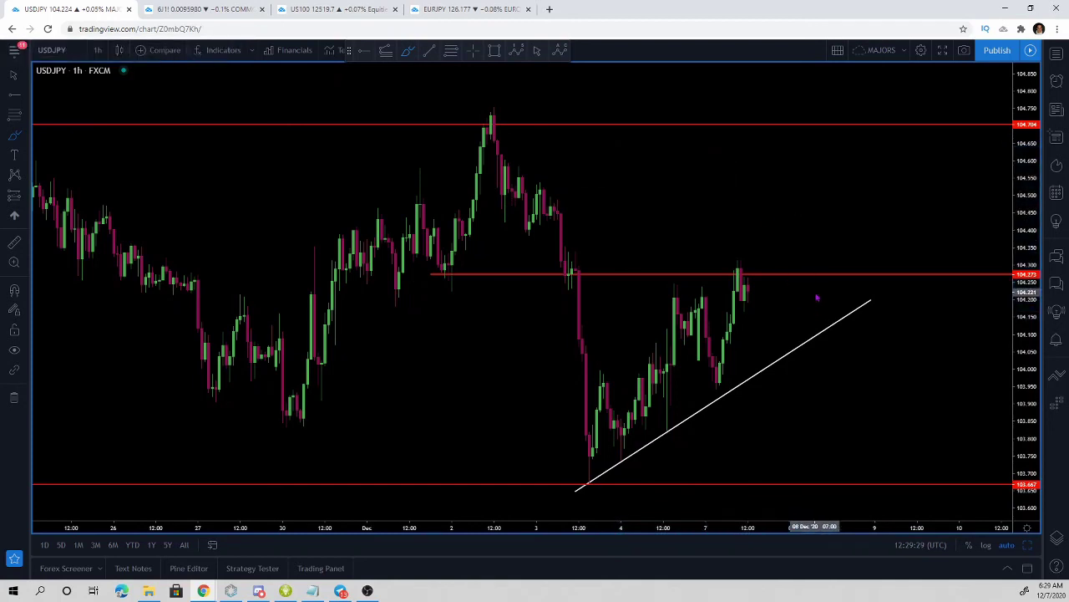
- Switch to the Equities layout, undo a trial brush stroke on DXY, and show the DXY 1h chart at full size
left_click(338, 9)
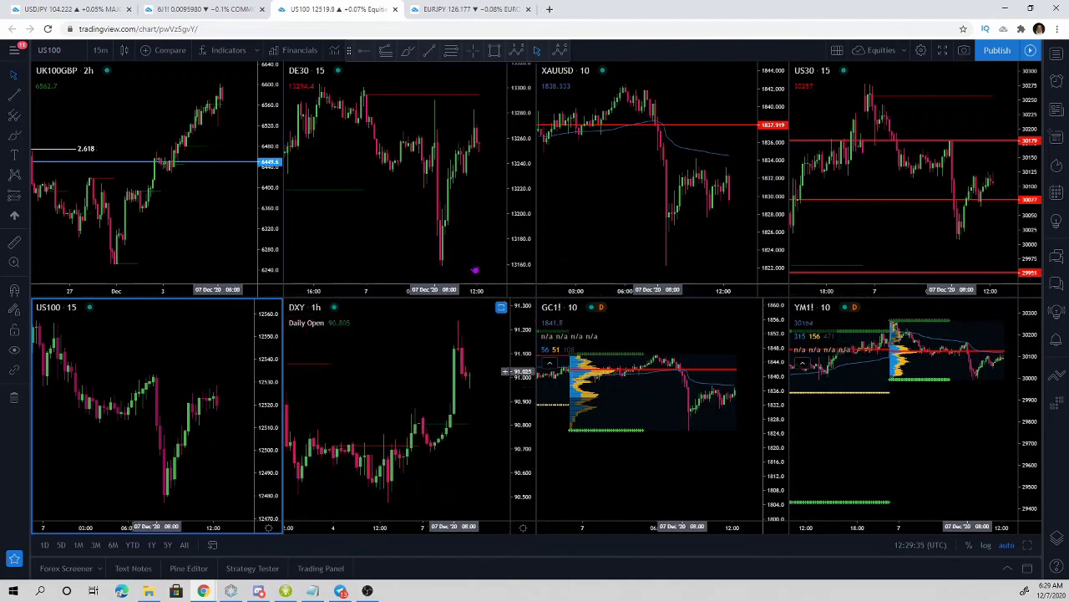
left_click(408, 50)
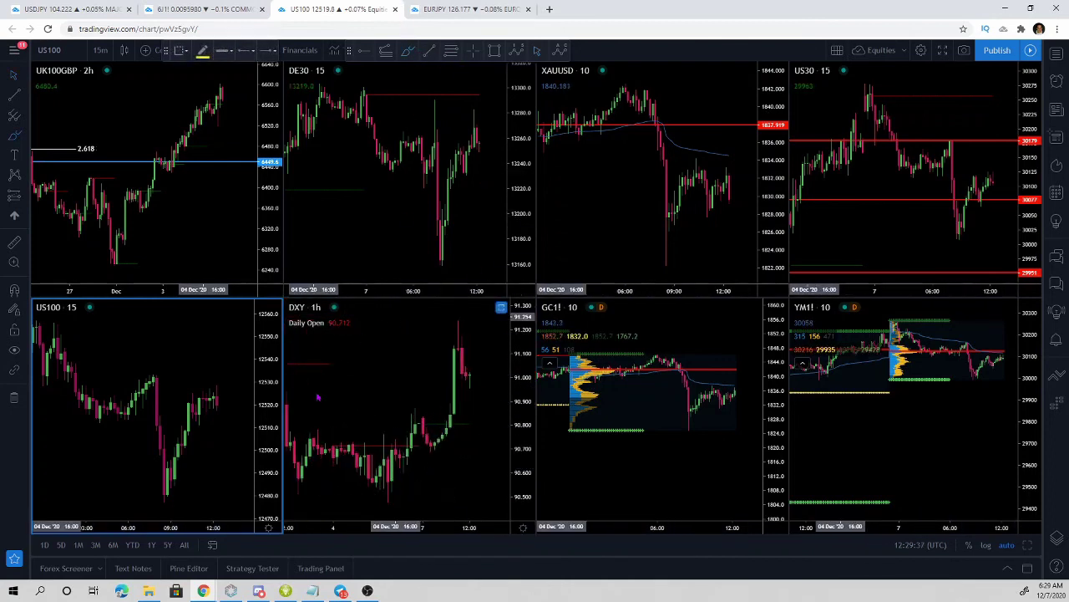
mouse_move(372, 325)
left_mouse_down()
mouse_move(506, 498)
mouse_move(353, 376)
left_mouse_up()
key("ctrl+z")
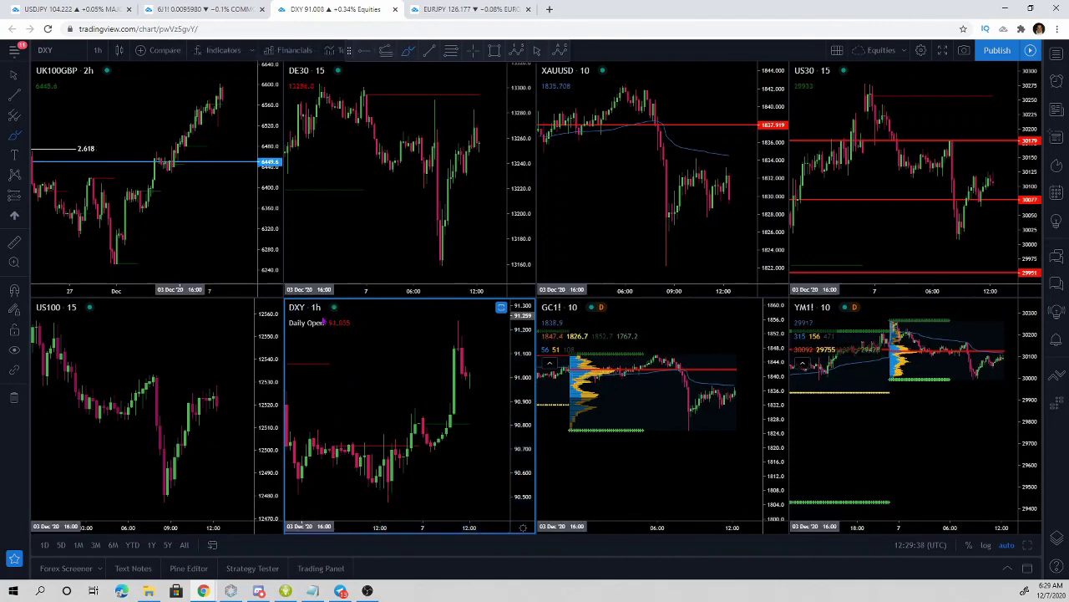
left_click(1027, 547)
scroll(879, 401, "up", 3)
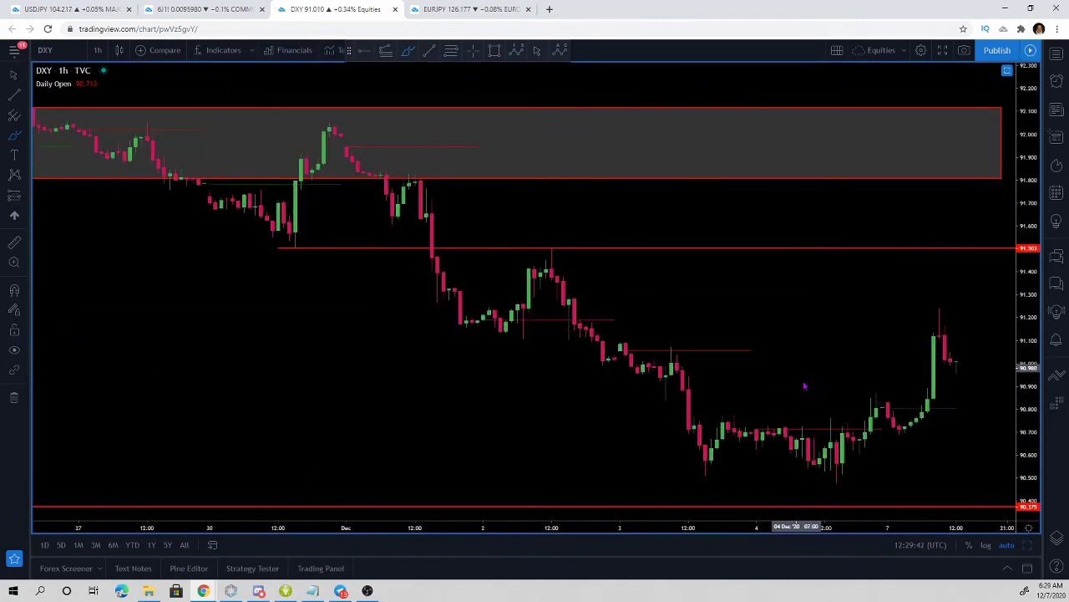
- Brush temporary marks over the latest DXY rally and circle the current candles near 91.000, removing each mark
mouse_move(905, 432)
left_mouse_down()
mouse_move(934, 291)
mouse_move(933, 326)
left_mouse_up()
key("ctrl+z")
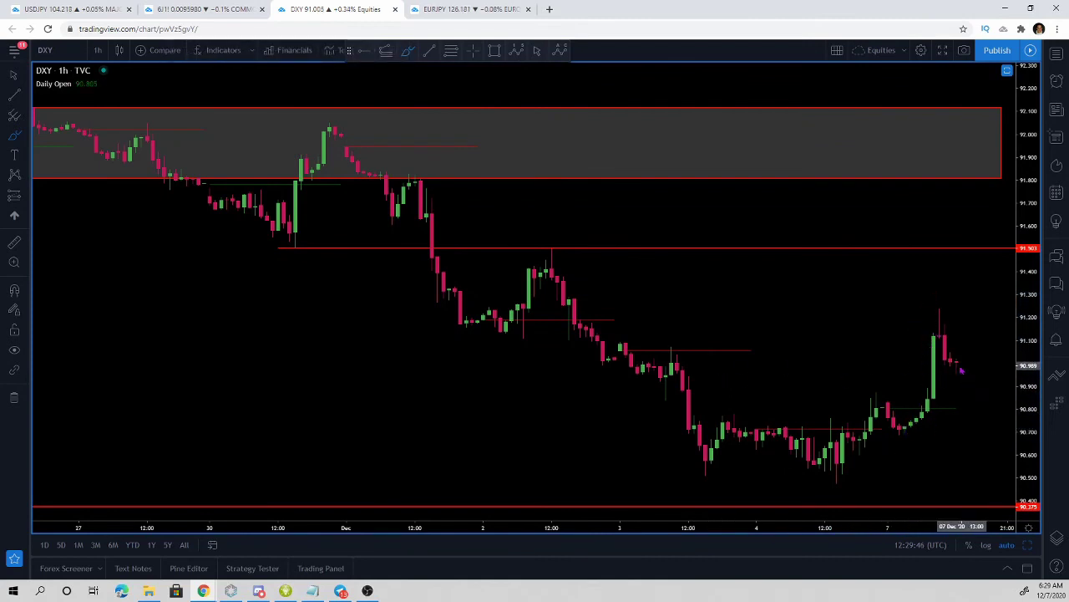
left_click_drag(955, 361, 961, 361)
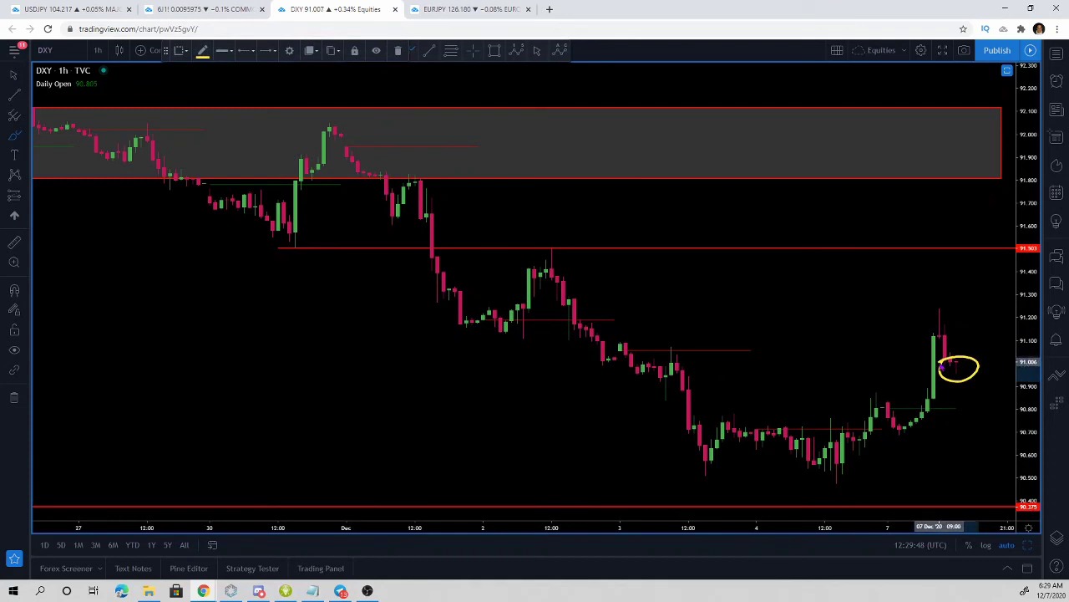
mouse_move(960, 367)
left_mouse_down()
mouse_move(977, 348)
mouse_move(956, 285)
mouse_move(991, 276)
left_mouse_up()
key("Delete")
- Return to the USDJPY chart and brush temporary marks around the 104.273 ray, clearing them again
left_click(104, 10)
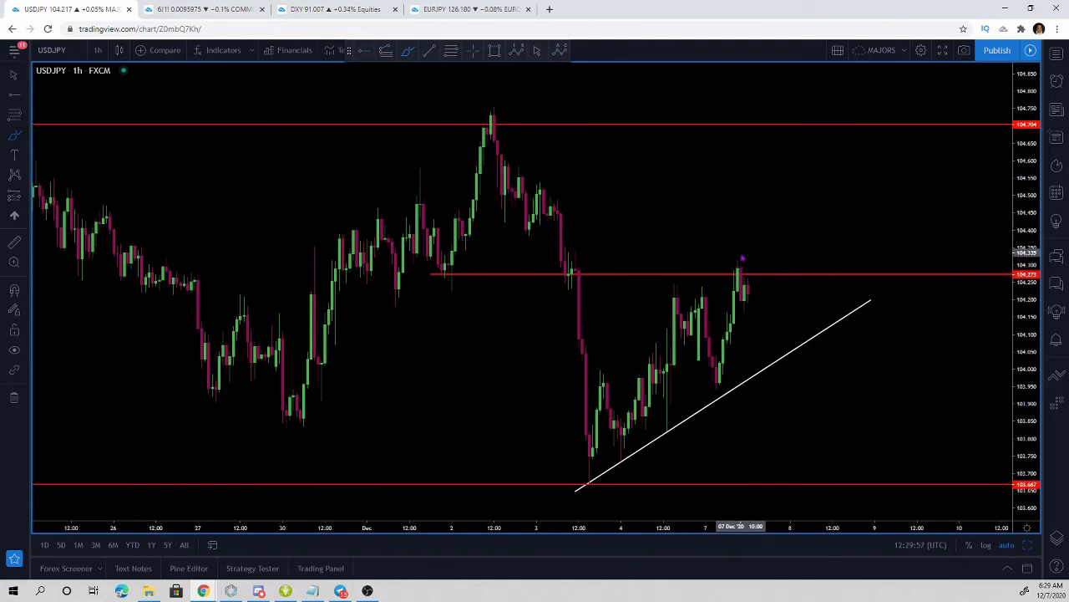
mouse_move(739, 307)
left_mouse_down()
mouse_move(804, 176)
mouse_move(840, 200)
left_mouse_up()
scroll(840, 198, "down", 3)
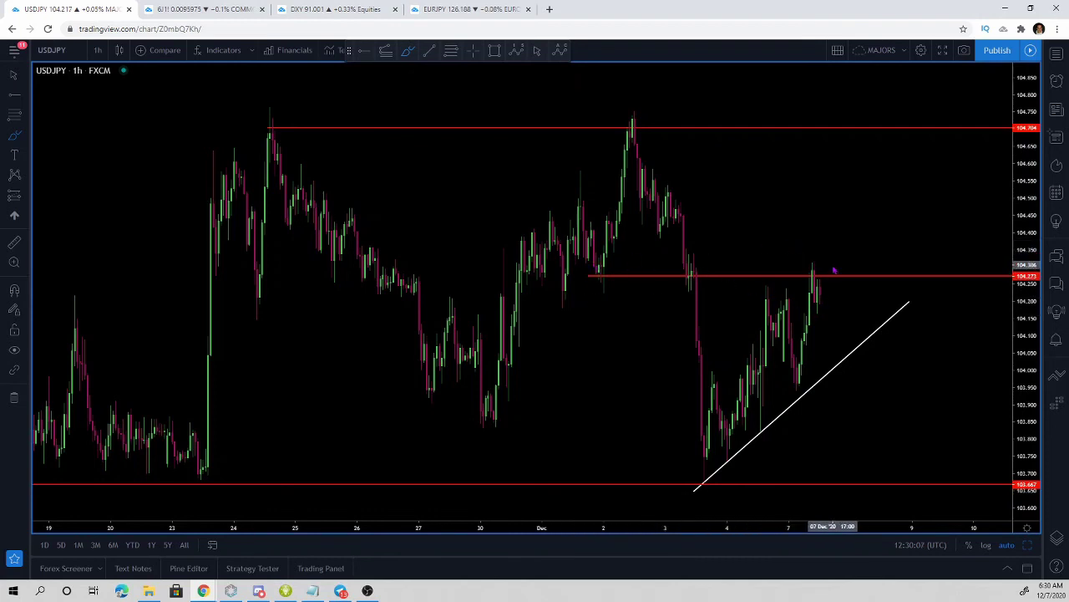
mouse_move(590, 274)
left_mouse_down()
mouse_move(759, 289)
mouse_move(609, 261)
mouse_move(562, 265)
left_mouse_up()
key("ctrl+z")
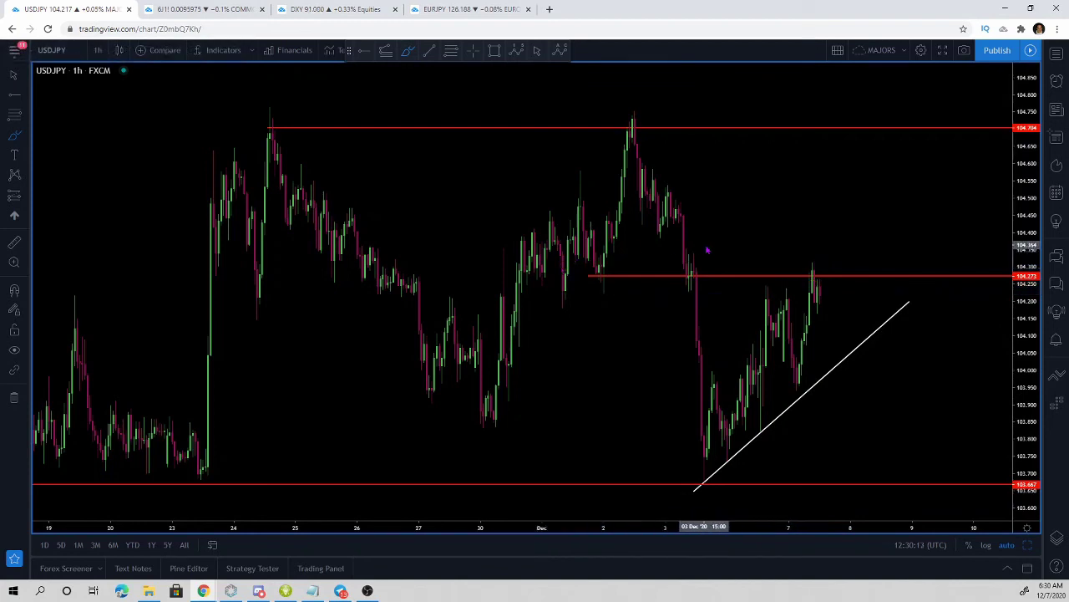
- Brush temporary paths on USDJPY along the early December drop, the rebound and a down arrow above the latest candles, undoing each
mouse_move(621, 132)
left_mouse_down()
mouse_move(687, 291)
mouse_move(701, 519)
left_mouse_up()
key("ctrl+z")
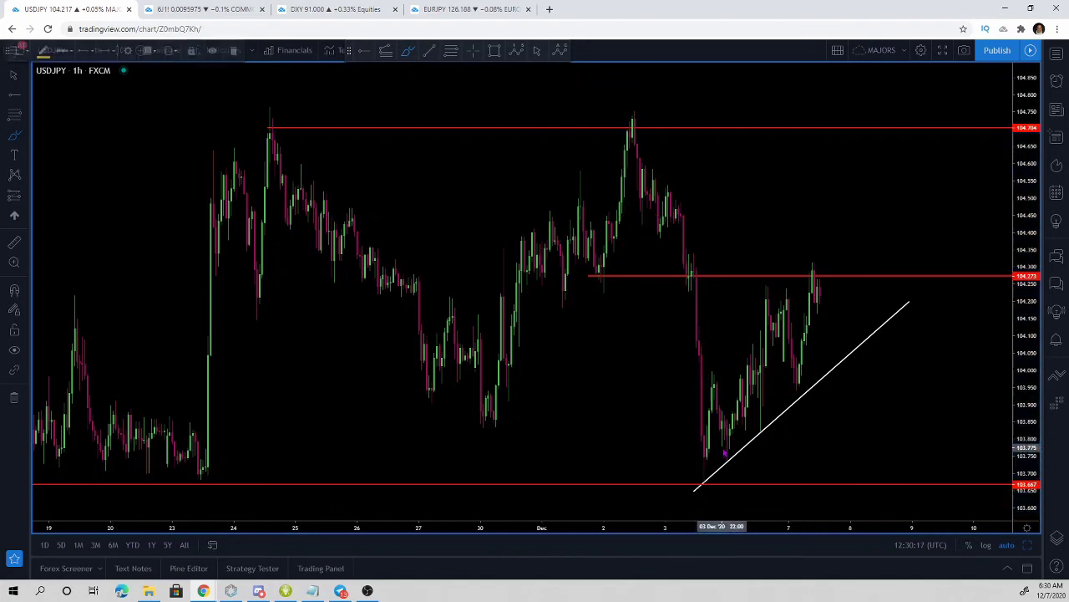
mouse_move(700, 466)
left_mouse_down()
mouse_move(719, 423)
mouse_move(730, 425)
mouse_move(835, 278)
mouse_move(839, 291)
left_mouse_up()
key("ctrl+z")
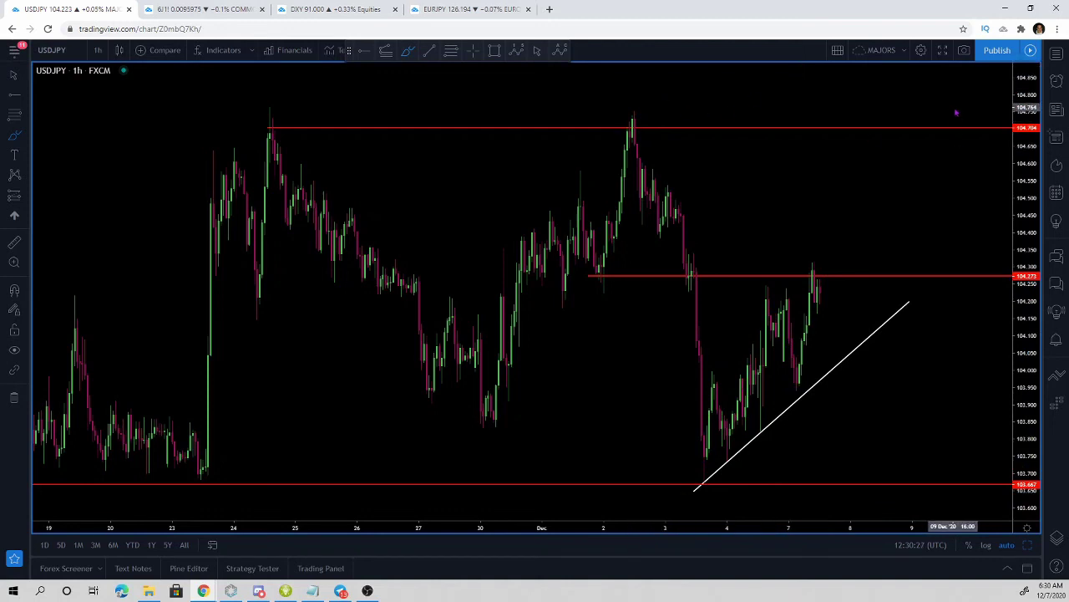
mouse_move(828, 109)
left_mouse_down()
mouse_move(809, 222)
mouse_move(849, 196)
left_mouse_up()
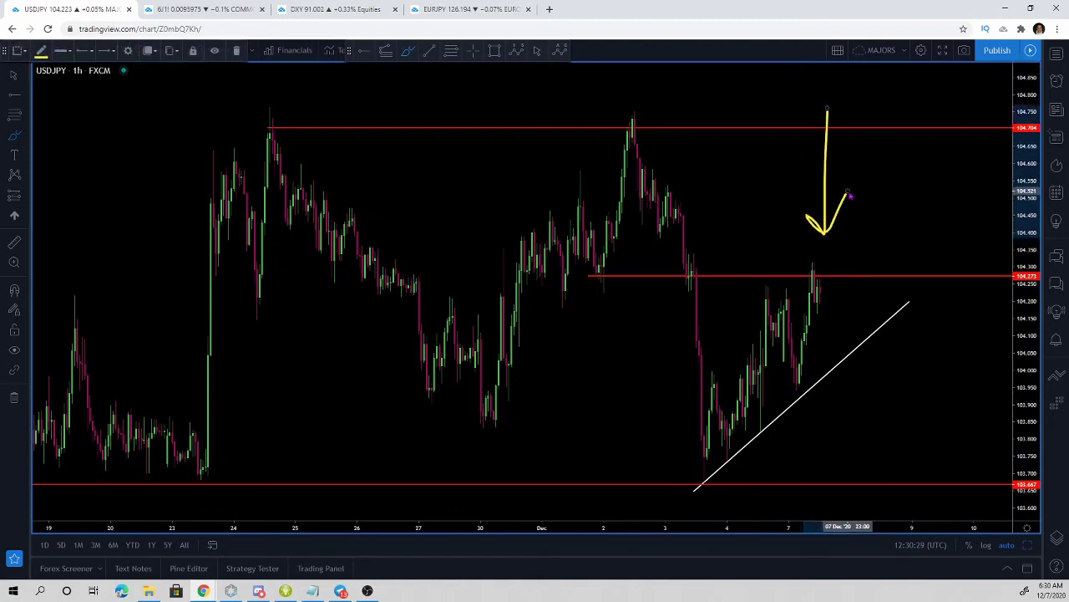
key("ctrl+z")
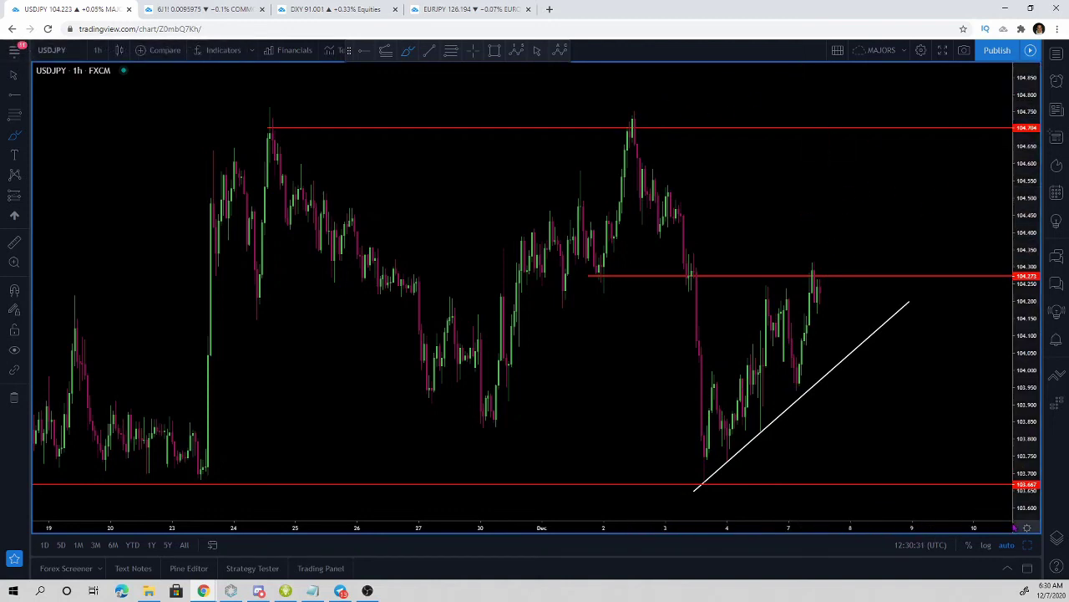
- Restore the multi-chart MAJORS layout and compare the USDJPY 1h chart with the DXY 1h chart
left_click(1027, 544)
left_click_drag(416, 381, 467, 382)
left_click_drag(386, 365, 464, 365)
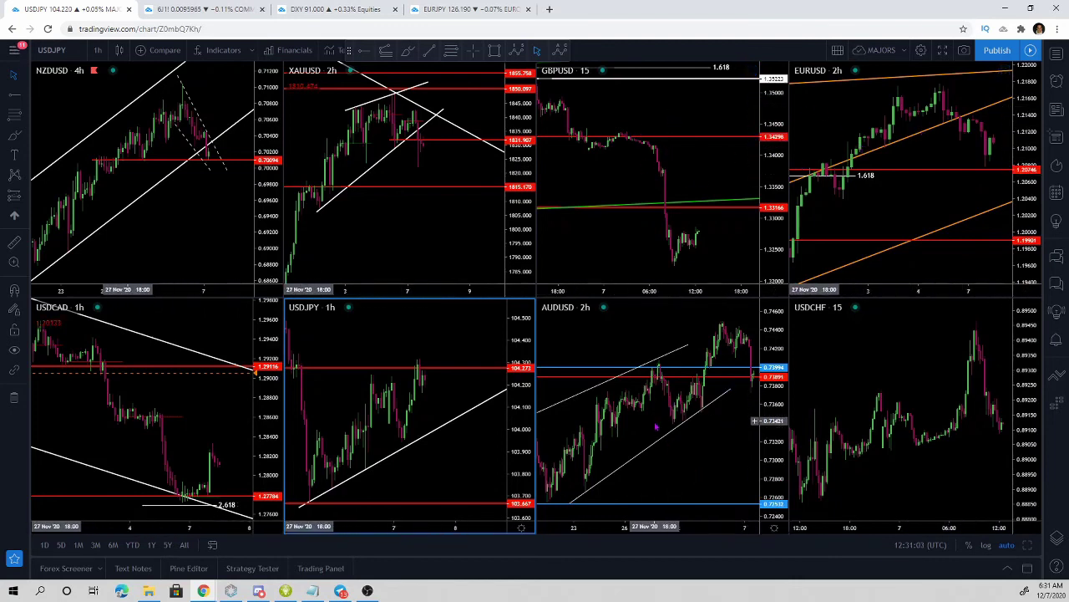
left_click(312, 9)
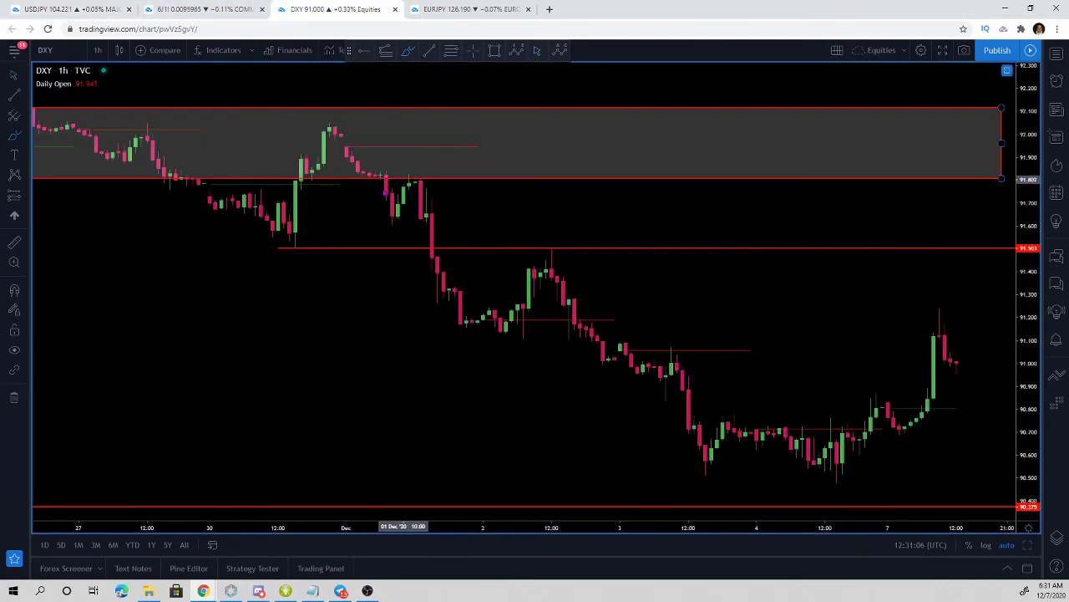
left_click(67, 8)
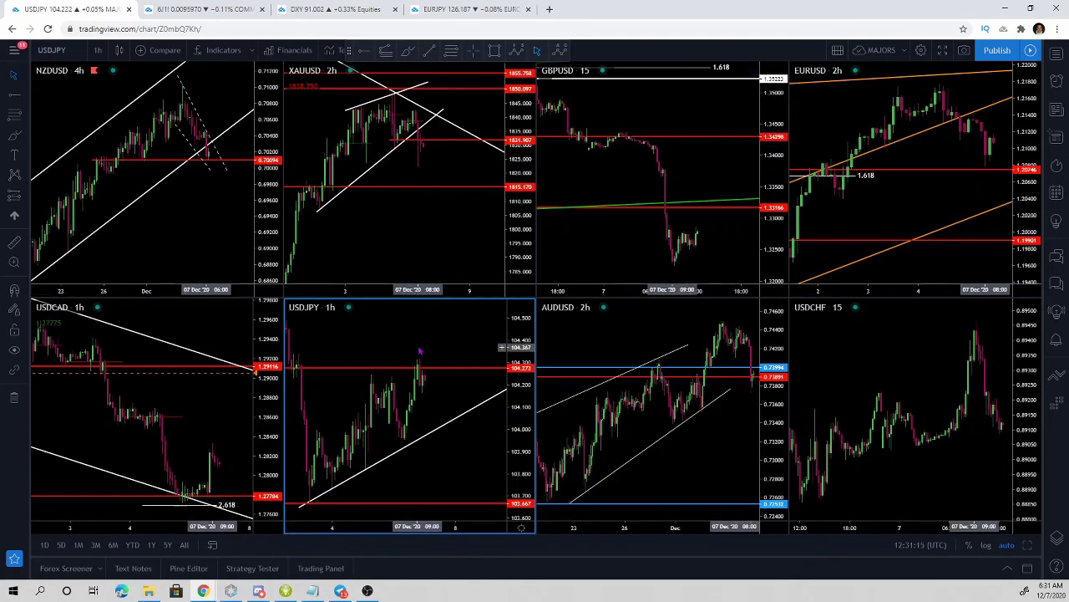
scroll(415, 366, "down", 3)
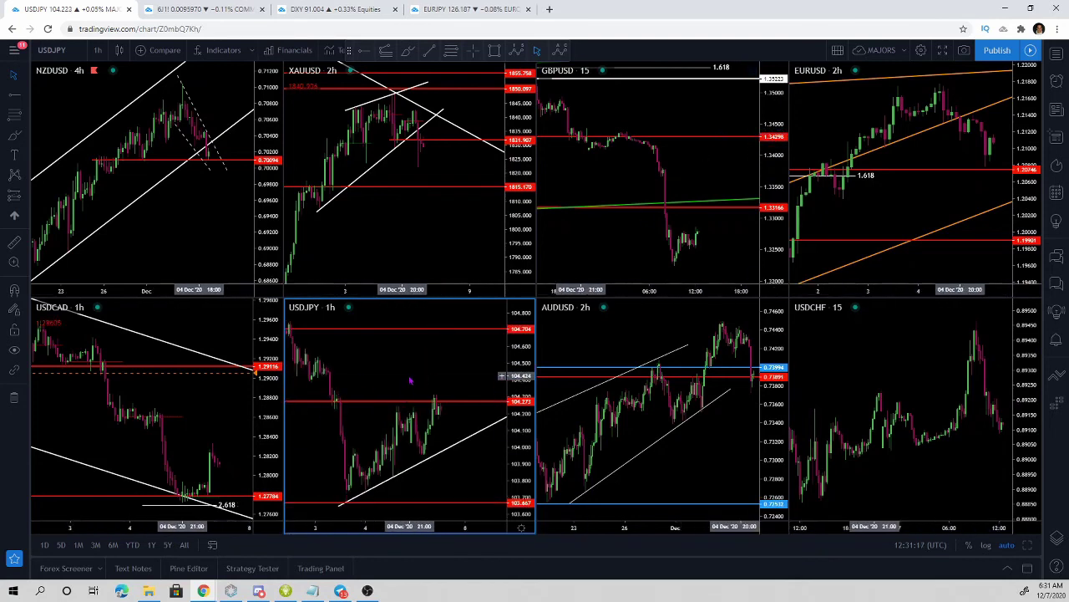
- Maximise the GBPUSD chart and extend the grey zone below the 1.34298 ray to the morning of 7 December, with its lower edge at 1.34197
left_click(695, 126)
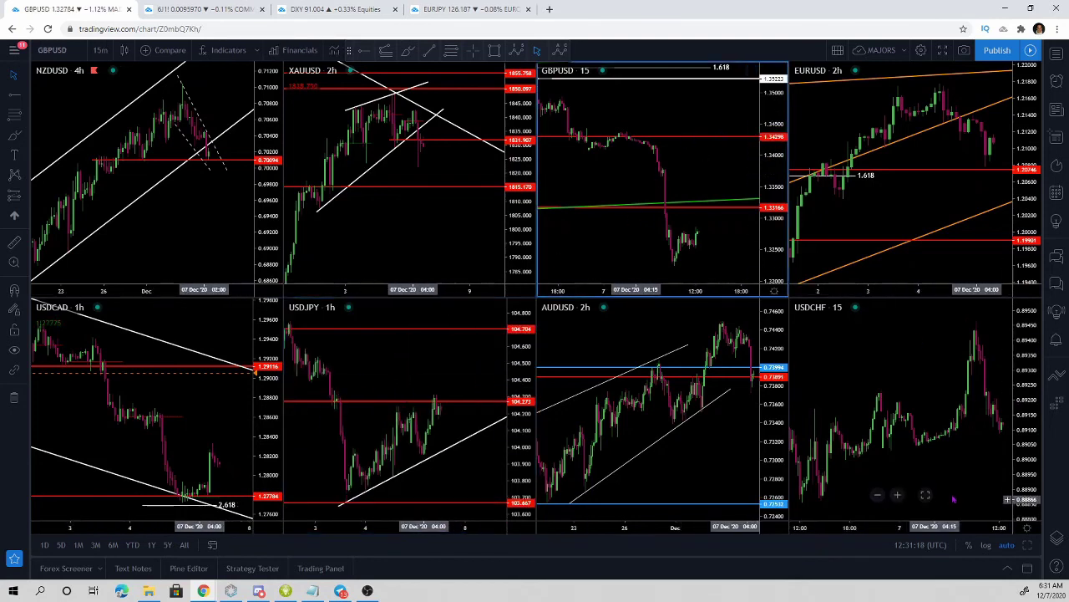
key("alt+Return")
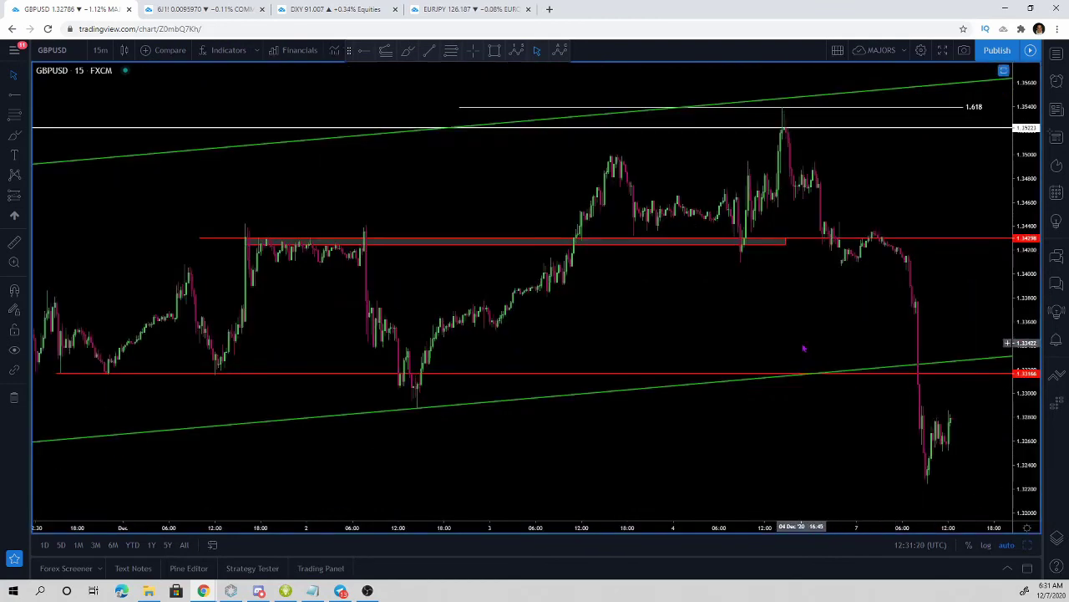
left_click_drag(786, 243, 922, 244)
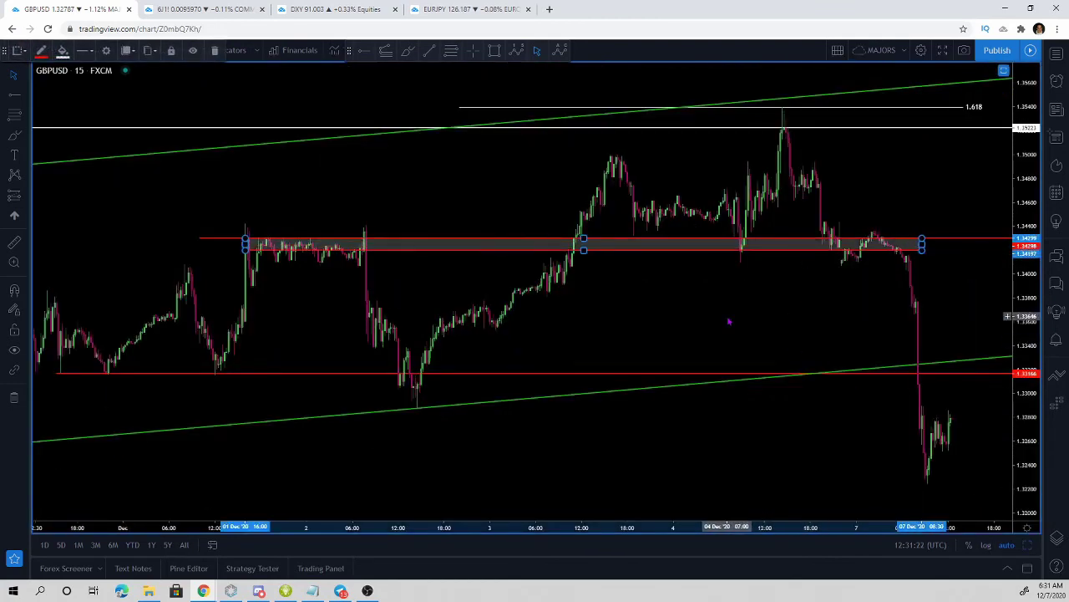
- Brush a temporary GBPUSD path from the circled 2 December low up to the upper green channel line, and delete it
scroll(729, 321, "down", 3)
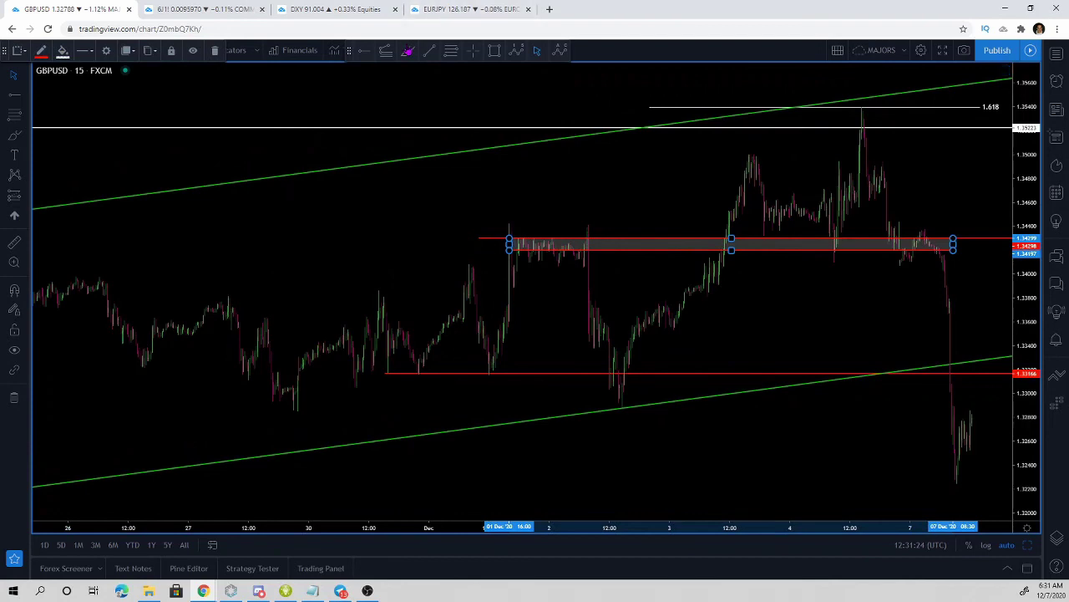
left_click(409, 51)
mouse_move(607, 367)
left_mouse_down()
mouse_move(591, 416)
mouse_move(715, 250)
mouse_move(746, 149)
mouse_move(810, 227)
mouse_move(845, 249)
mouse_move(889, 93)
mouse_move(897, 136)
left_mouse_up()
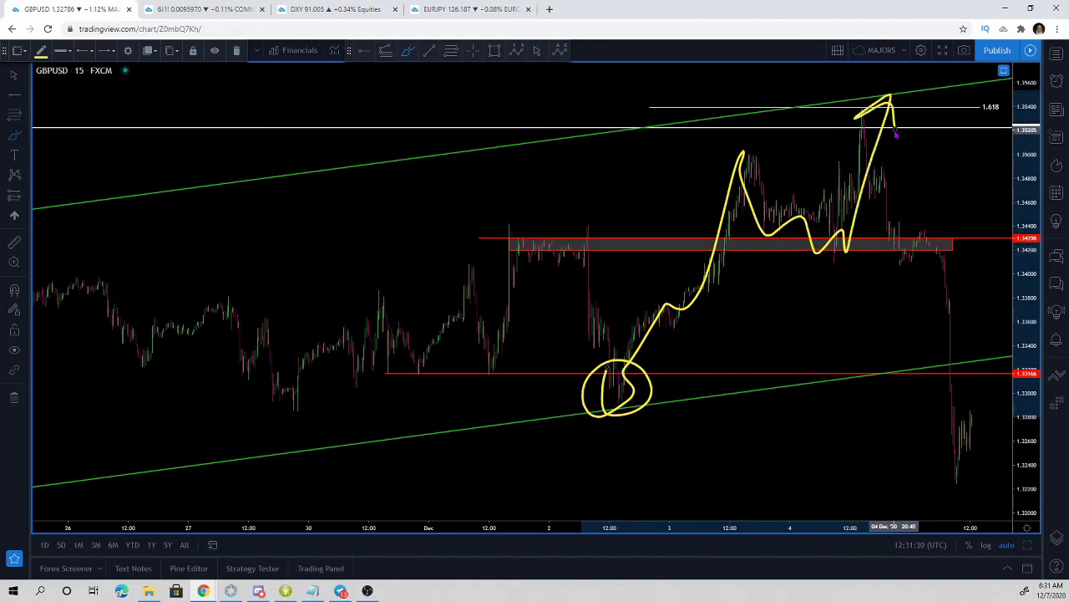
key("Delete")
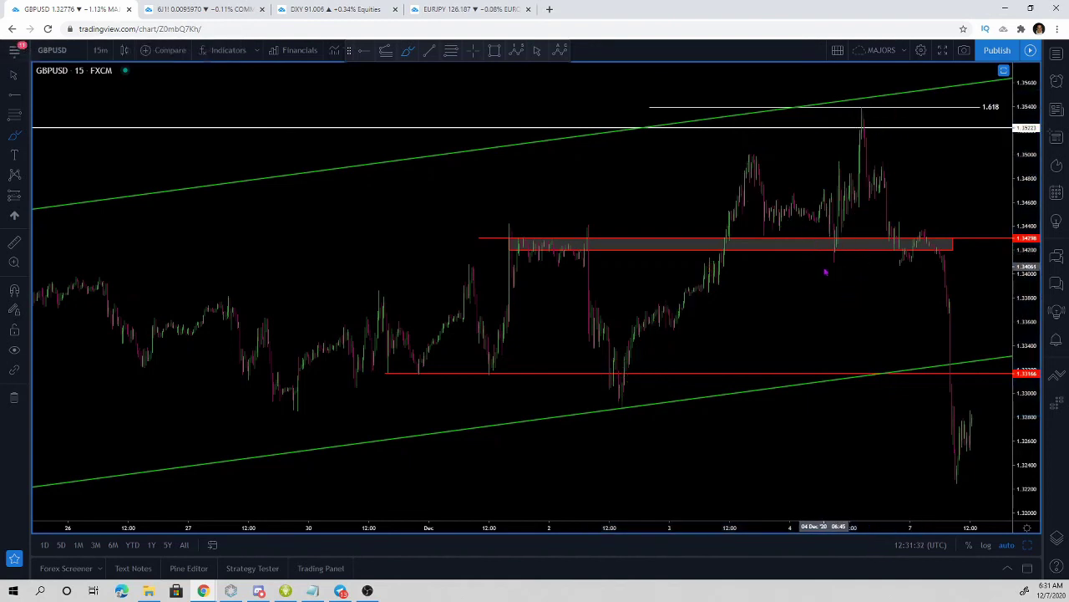
- Brush two temporary lines along the underside of the grey GBPUSD zone from 4 to 7 December, deleting both
left_click_drag(824, 267, 951, 268)
key("Delete")
left_click_drag(817, 262, 960, 248)
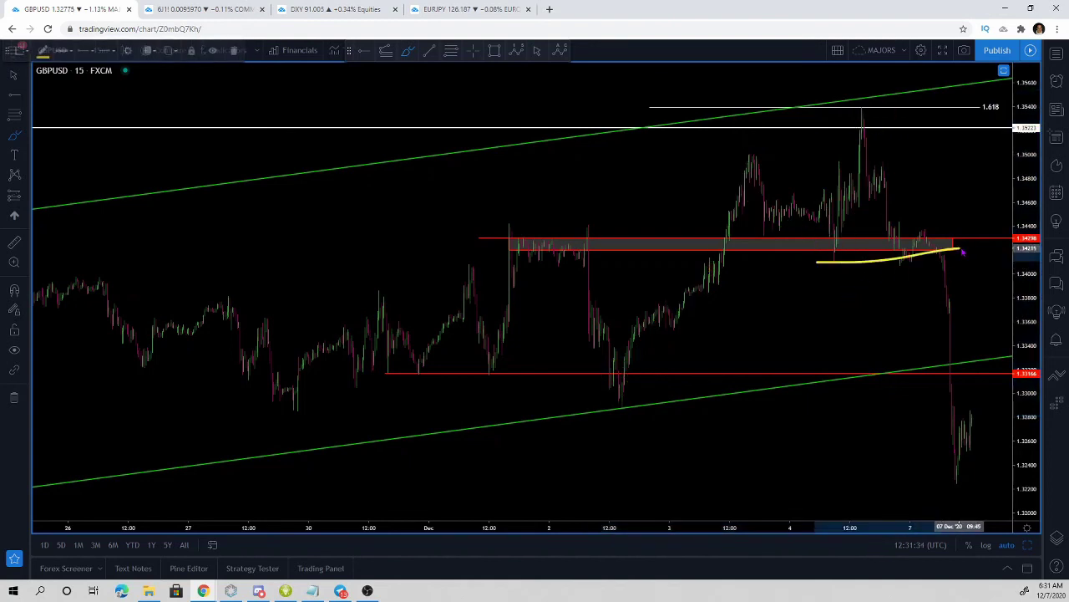
key("Delete")
- Brush a temporary arrow tracing the GBPUSD fall from the 4 December high to below the 1.33166 ray, and delete it
scroll(878, 298, "up", 2)
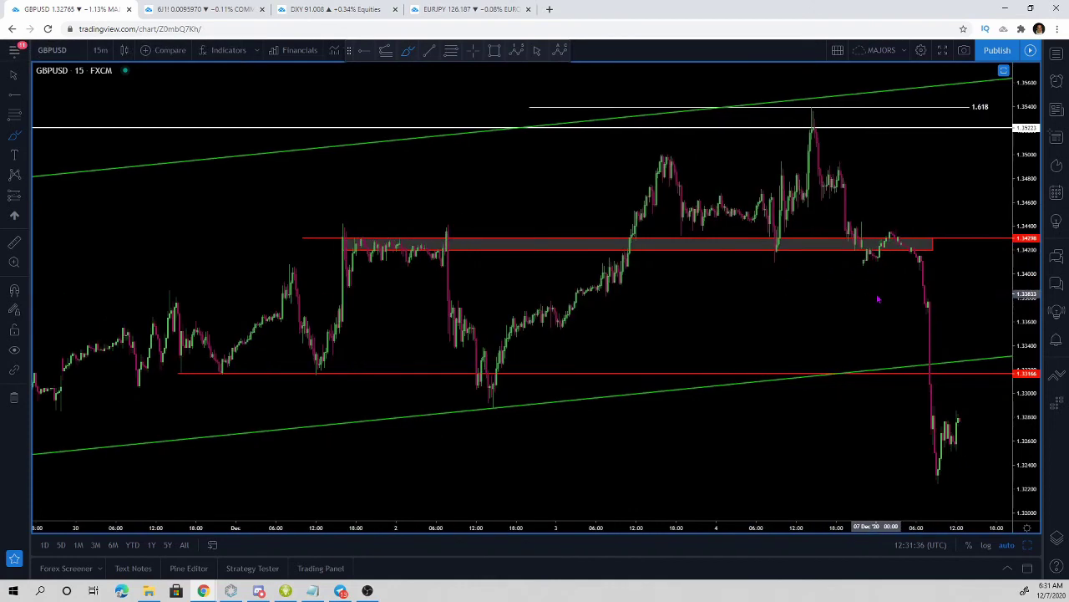
scroll(878, 298, "up", 2)
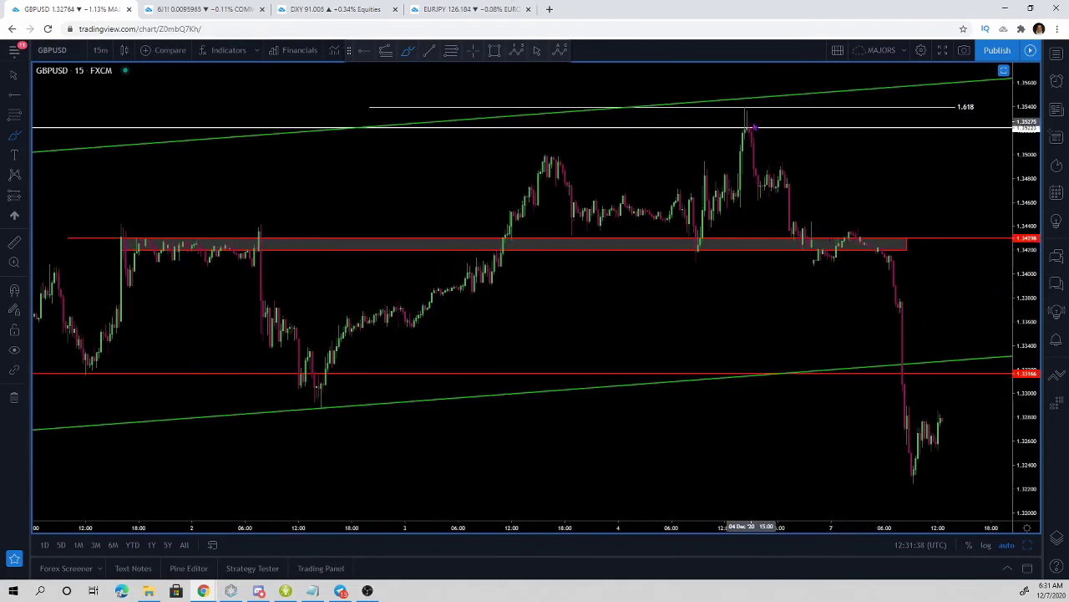
left_click_drag(752, 126, 921, 261)
mouse_move(928, 334)
left_mouse_down()
mouse_move(926, 393)
mouse_move(949, 389)
left_mouse_up()
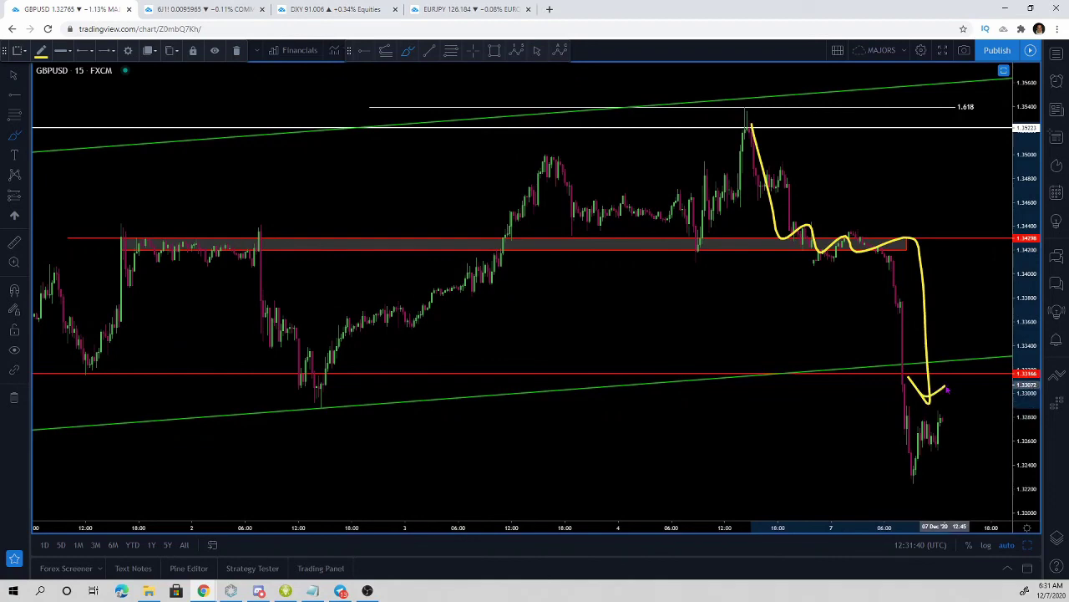
key("Delete")
- Change the GBPUSD chart to the 1 hour timeframe and frame the green rising channel through early December
scroll(947, 389, "down", 5)
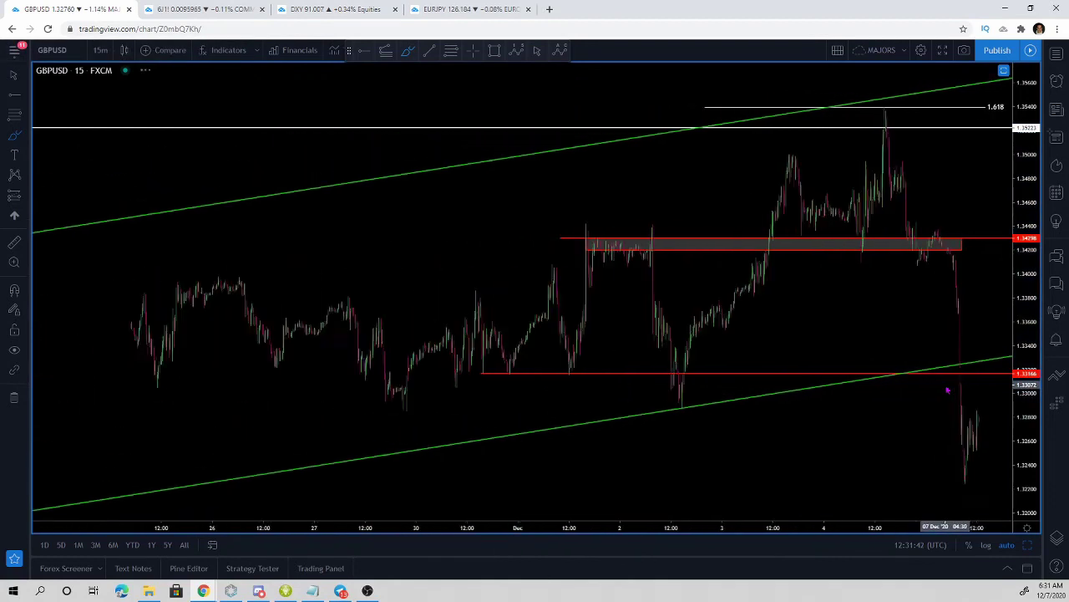
left_click(100, 50)
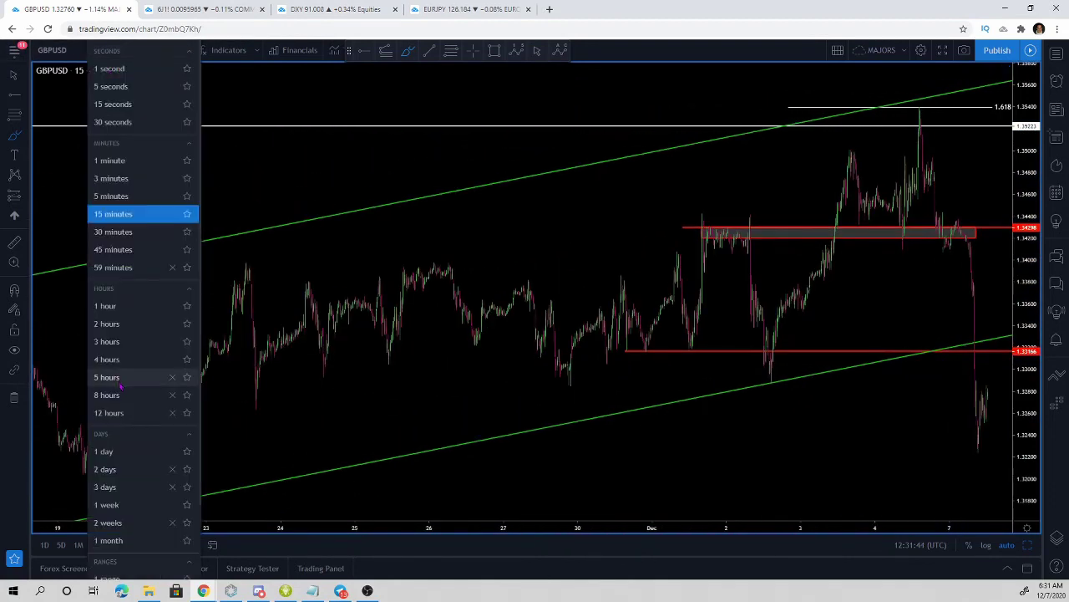
left_click(128, 308)
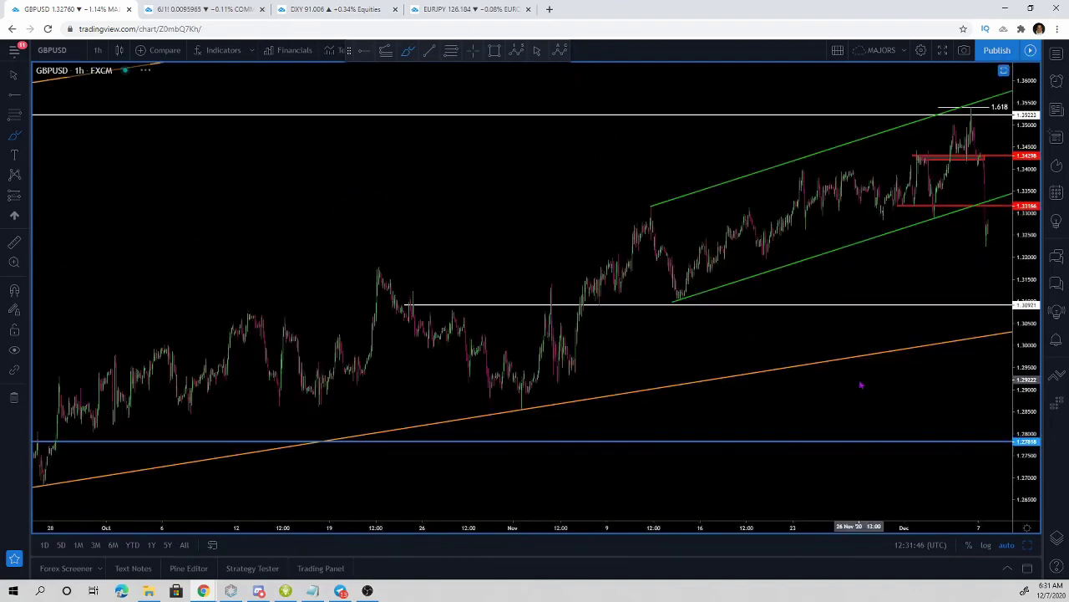
scroll(860, 385, "up", 3)
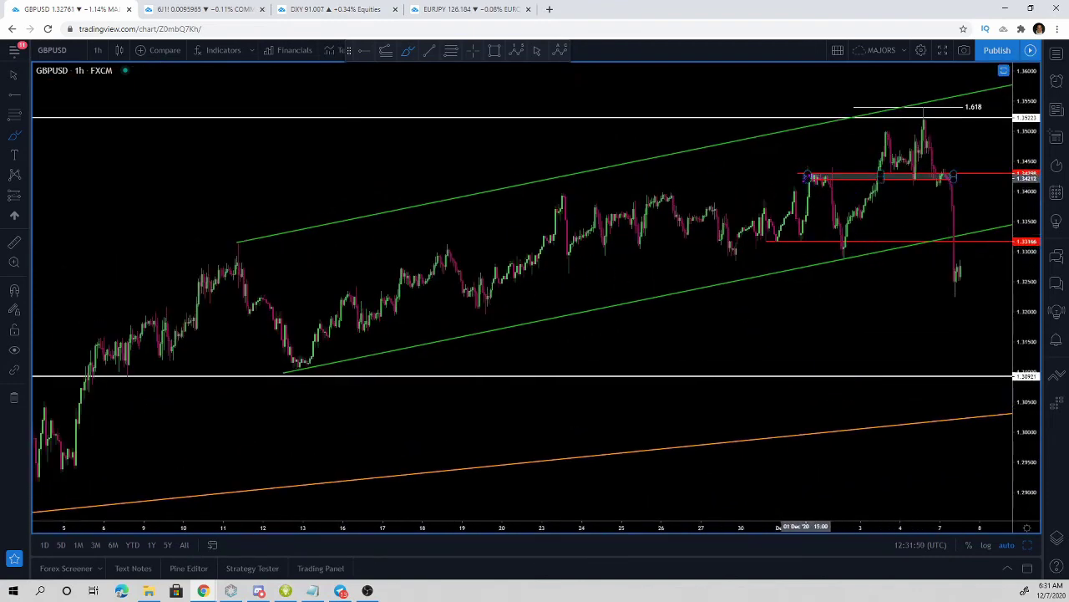
- Make temporary brush marks at the start of the grey zone on the GBPUSD 1h chart and remove them
left_click(814, 178)
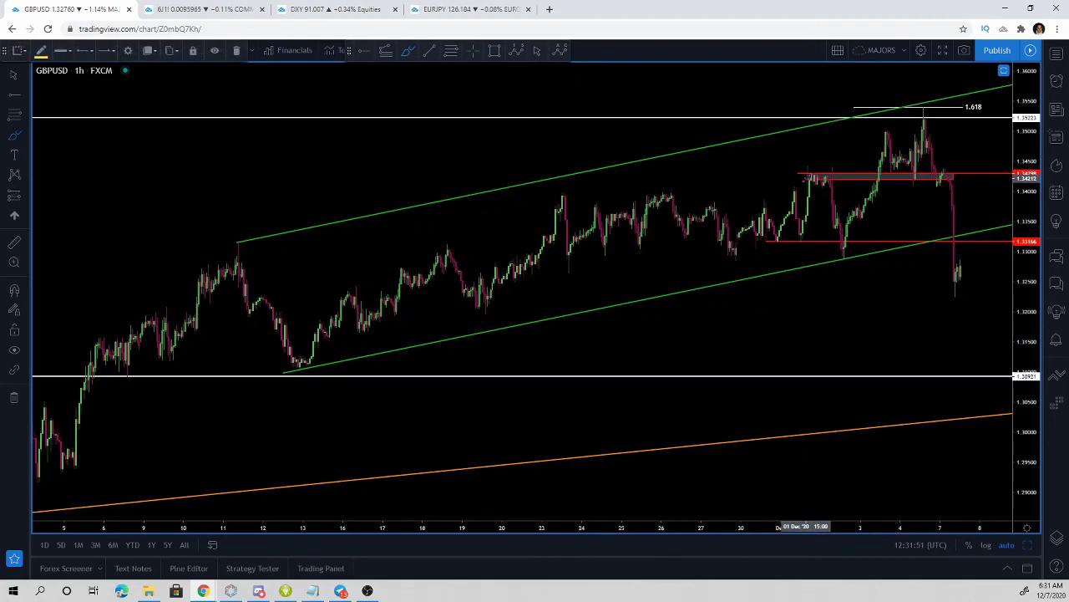
left_click(721, 181)
left_click(808, 178)
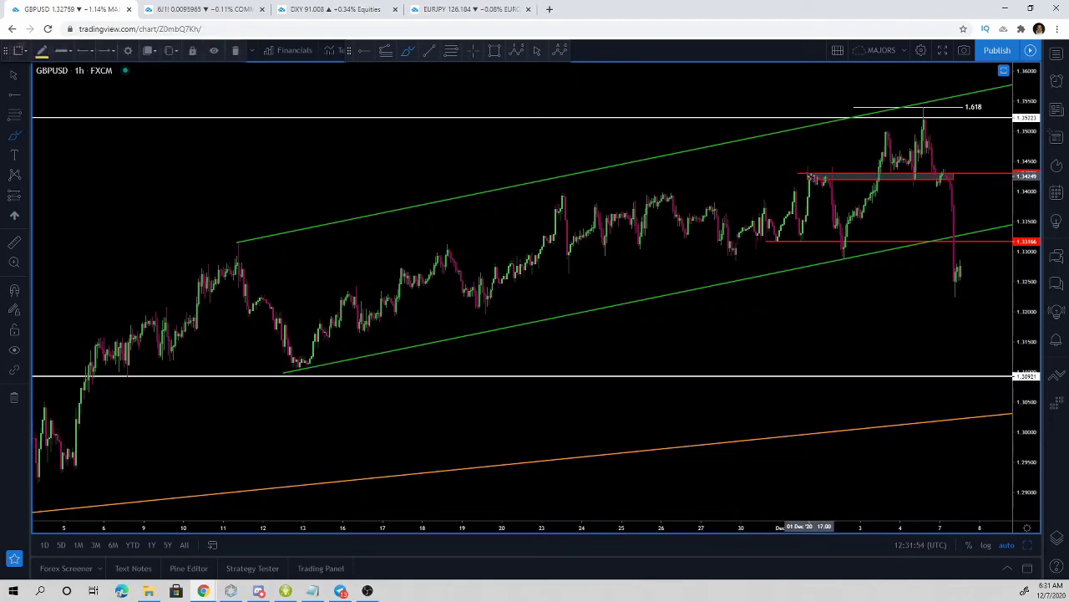
left_click(792, 179)
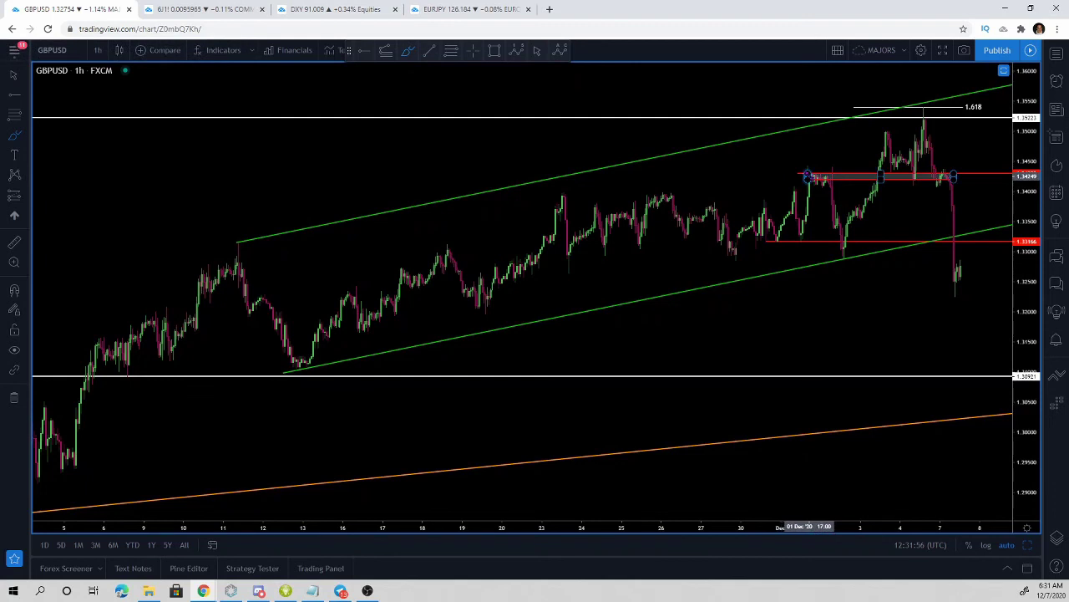
left_click(795, 178)
left_click(791, 179)
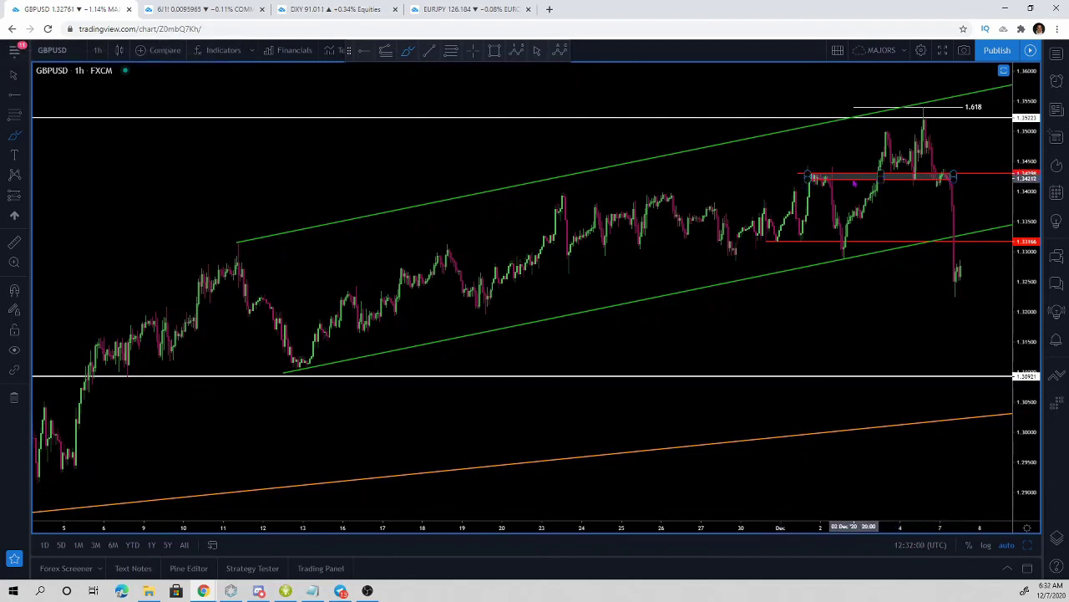
- Remove the grey zone under the 1.34298 ray on GBPUSD and frame the 1h chart from late October to mid-December
scroll(769, 188, "up", 2)
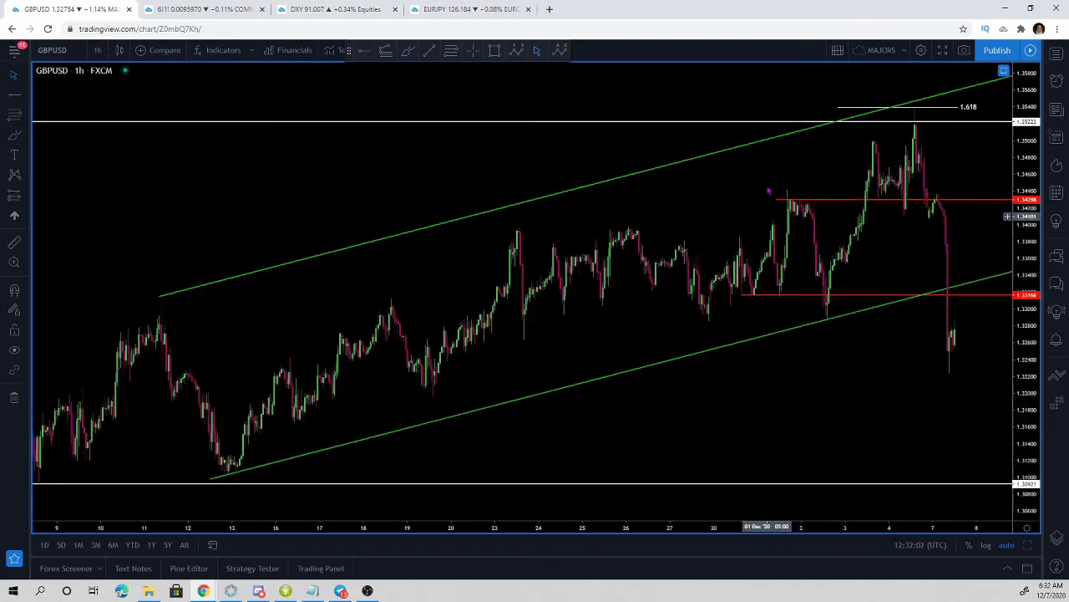
scroll(768, 190, "down", 2)
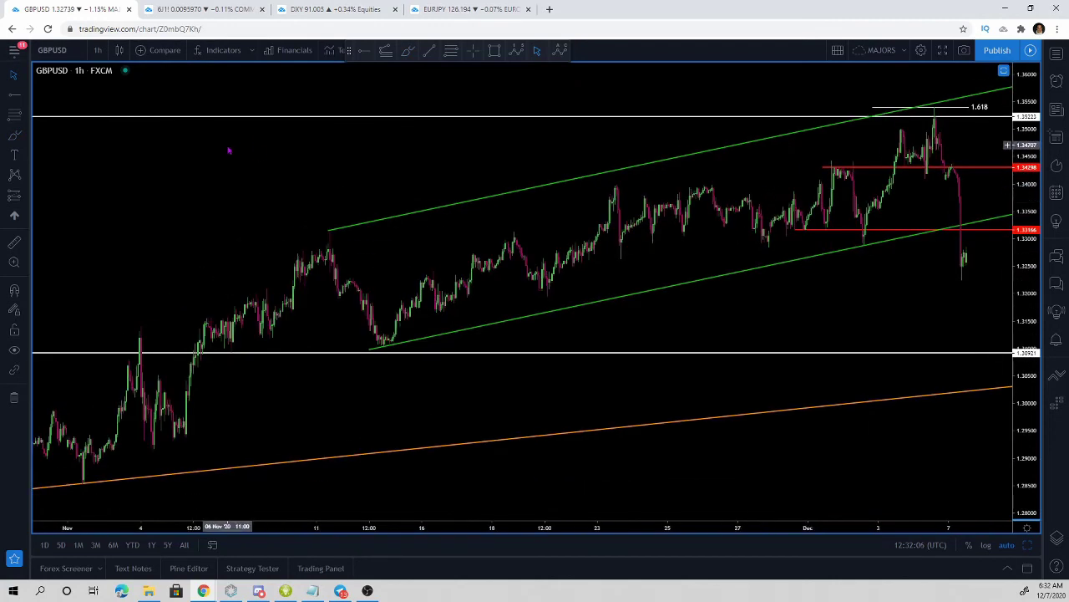
scroll(228, 151, "down", 3)
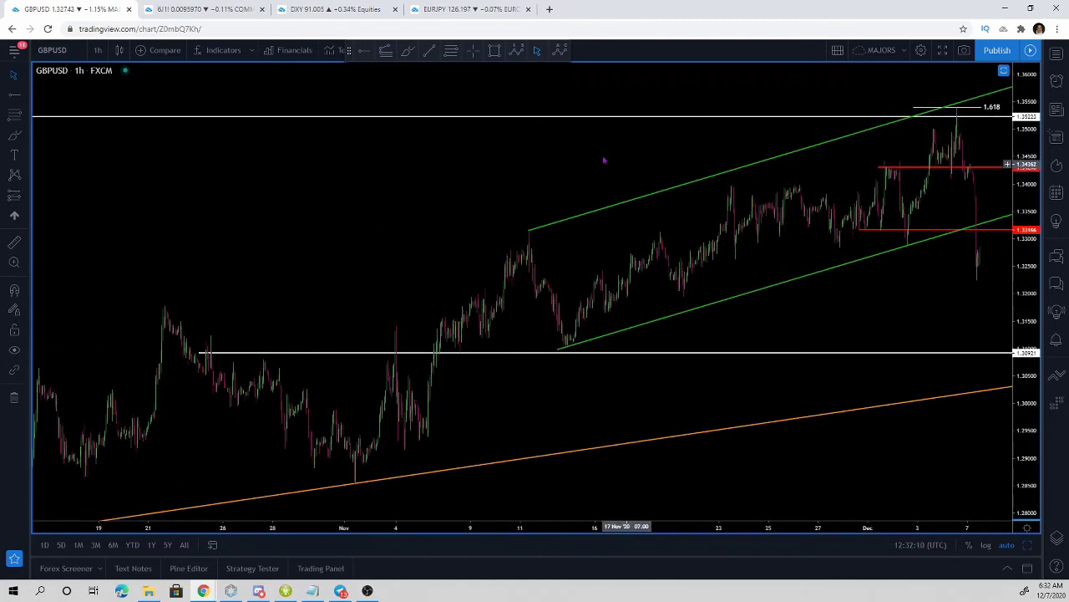
left_click_drag(604, 159, 370, 143)
scroll(371, 142, "down", 1)
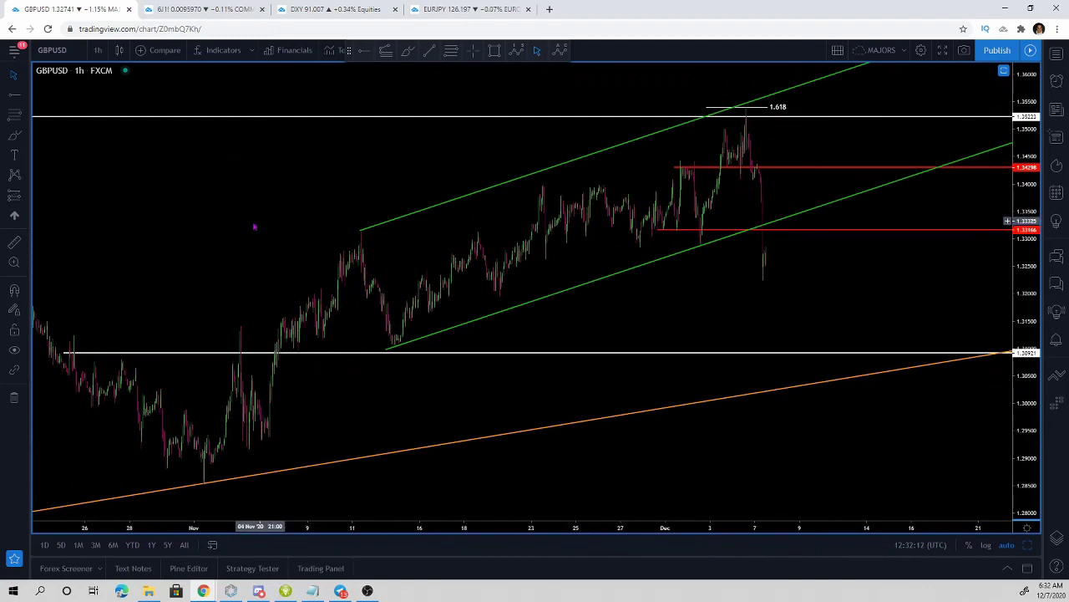
- Brush a temporary path tracing the GBPUSD swings inside the green channel from 11 November to 7 December, and delete it
left_click(407, 51)
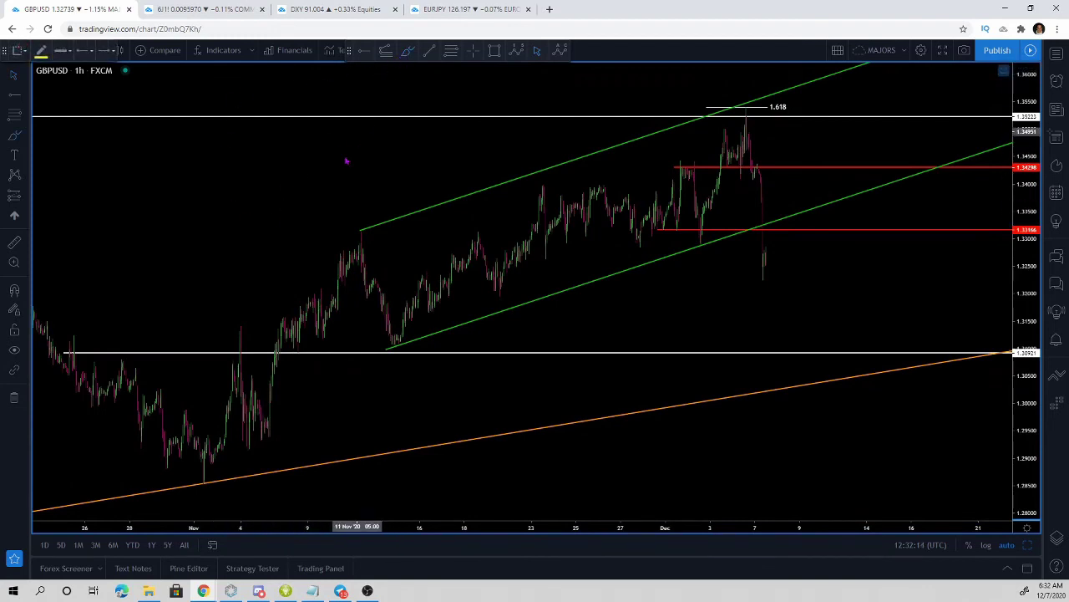
mouse_move(360, 227)
left_mouse_down()
mouse_move(394, 342)
mouse_move(502, 283)
mouse_move(657, 220)
mouse_move(714, 214)
mouse_move(745, 131)
mouse_move(773, 154)
left_mouse_up()
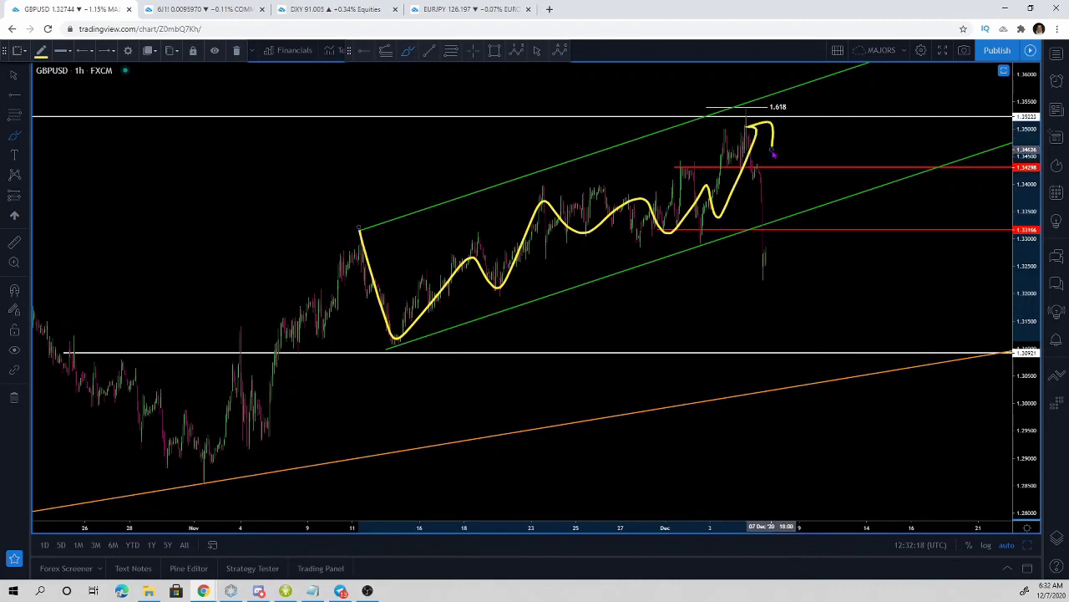
key("Delete")
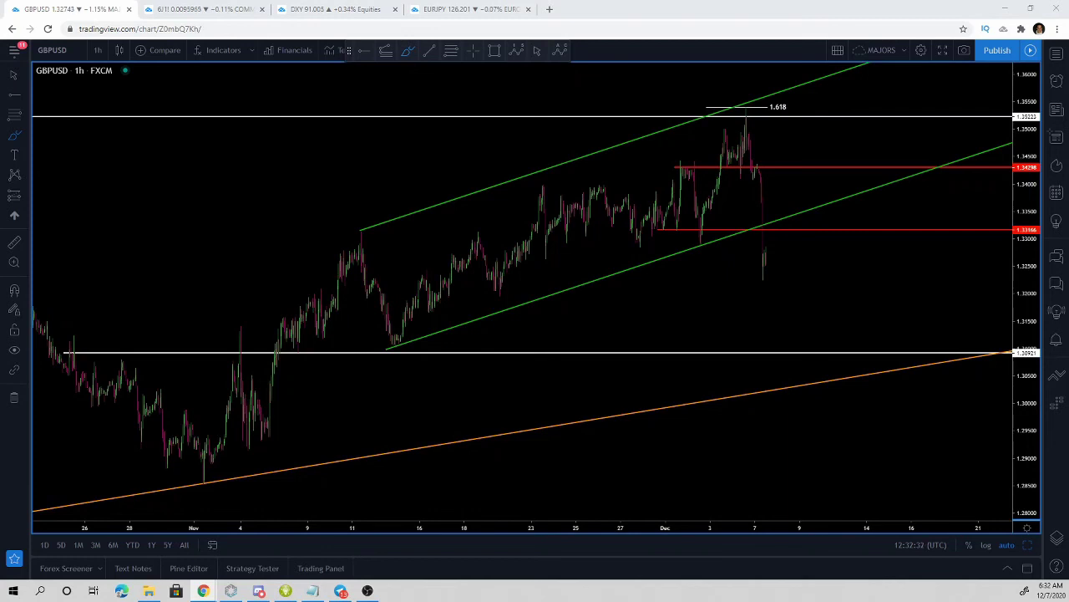
- Switch to the Redbox news page and read the Global headlines for Brexit trade talk developments, going back through the morning's items
left_click_drag(554, 5, 641, 9)
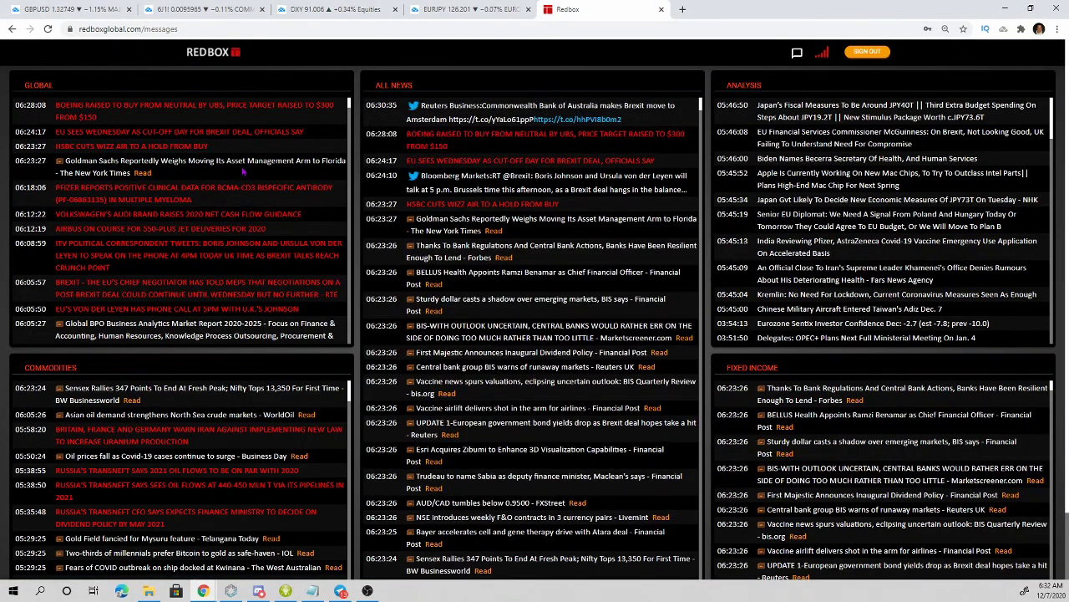
scroll(180, 221, "down", 2)
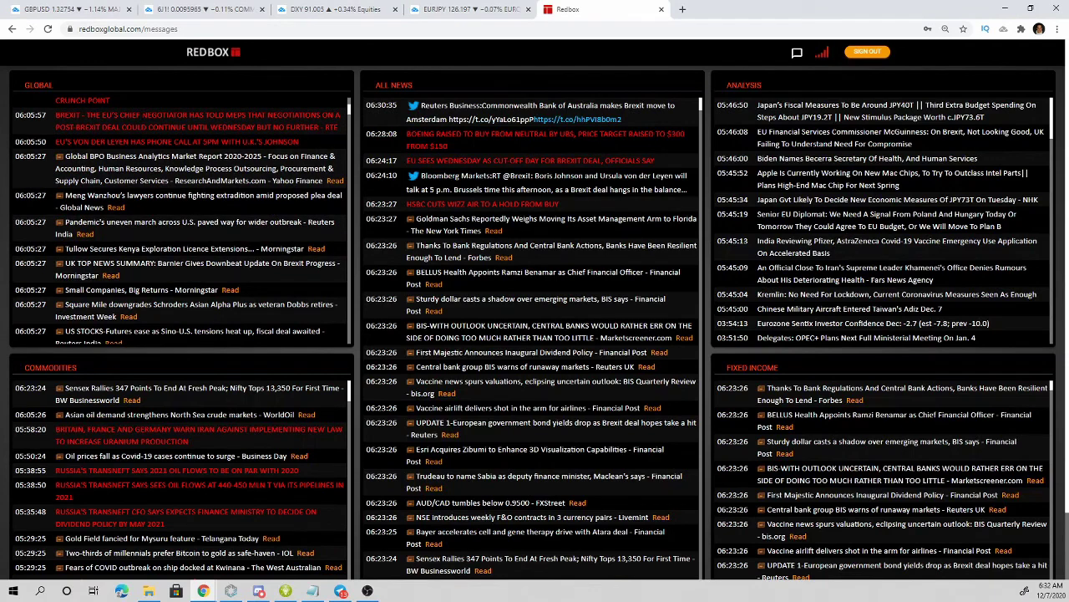
left_click_drag(141, 116, 168, 115)
left_click(116, 127)
scroll(252, 127, "down", 10)
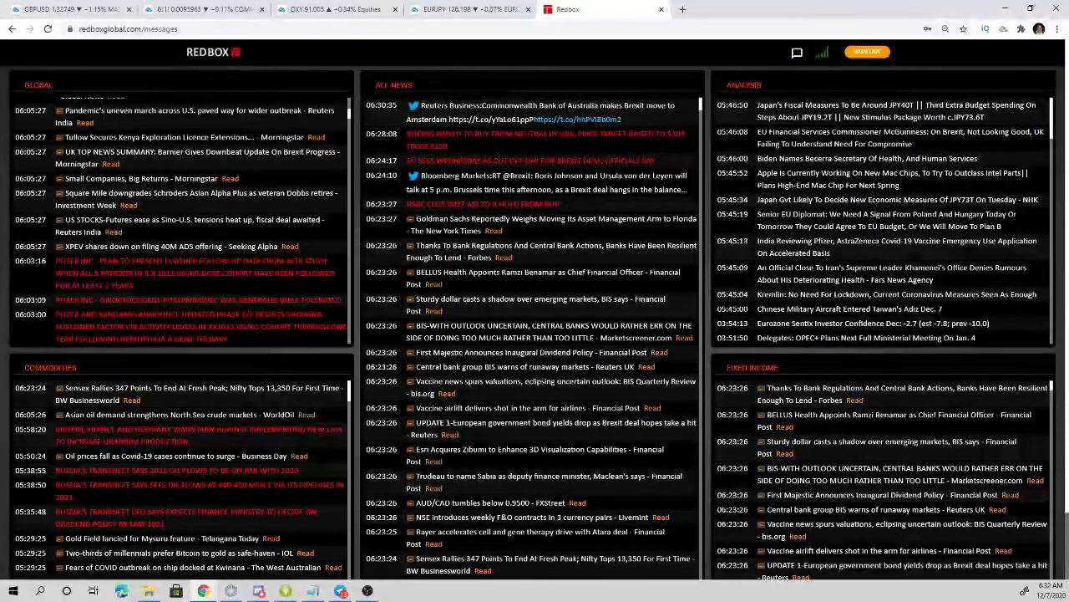
scroll(252, 127, "down", 4)
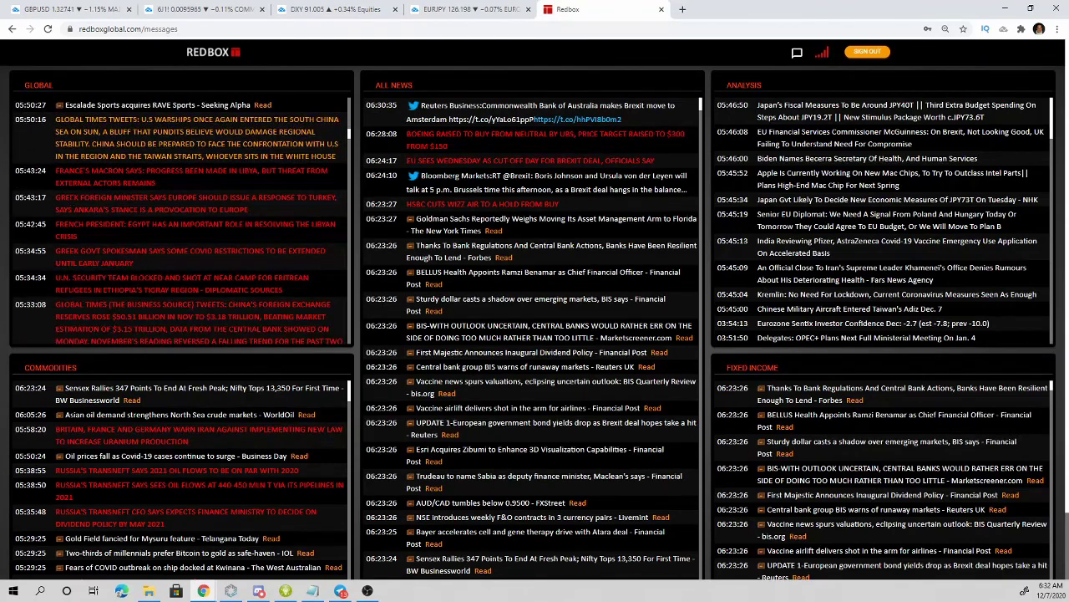
scroll(252, 228, "down", 10)
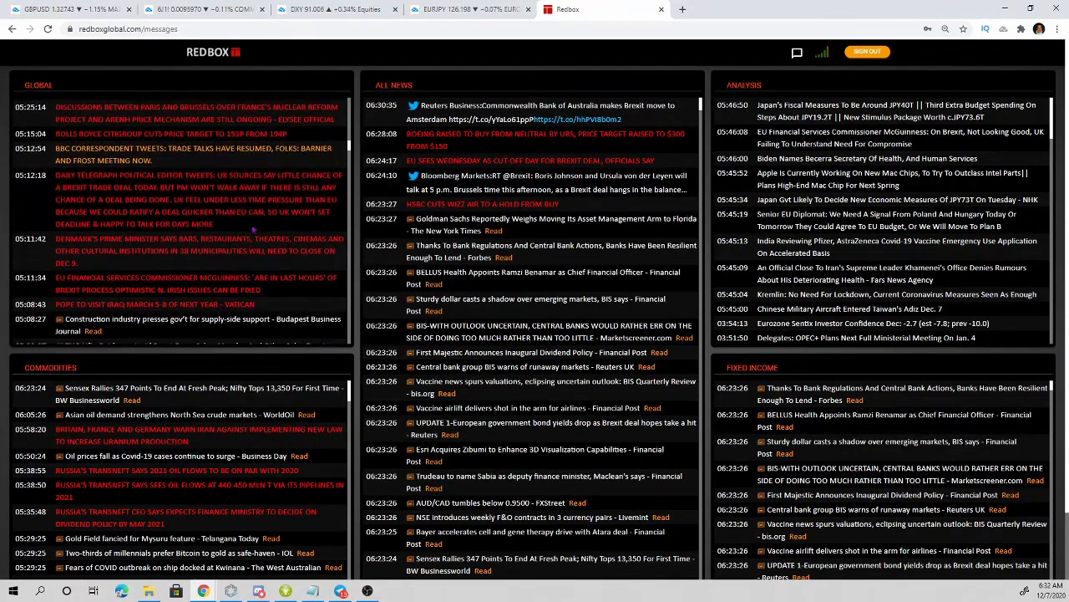
scroll(84, 155, "up", 1)
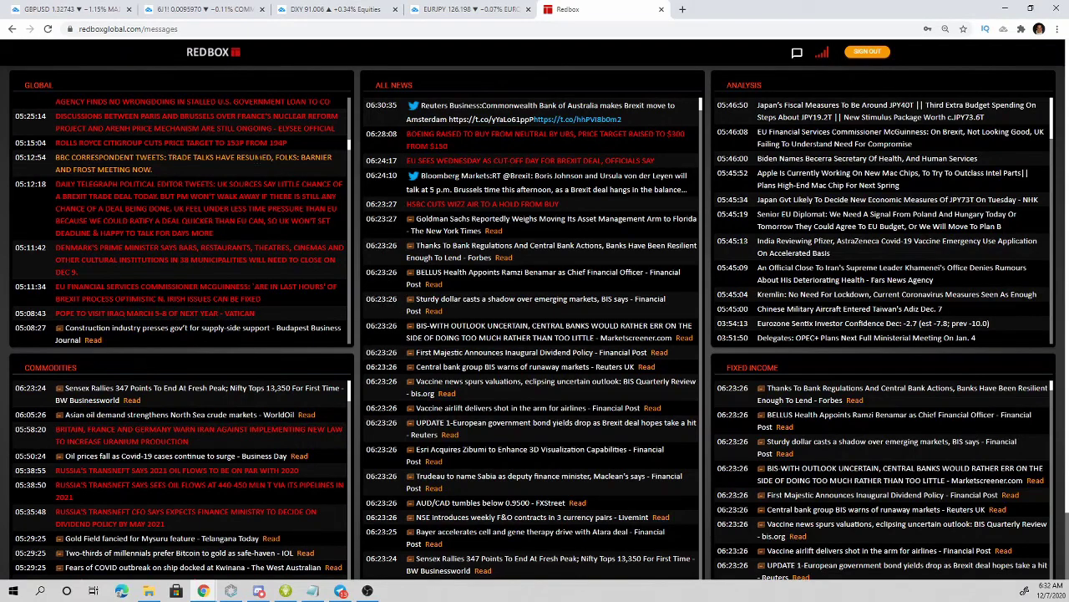
scroll(134, 168, "down", 5)
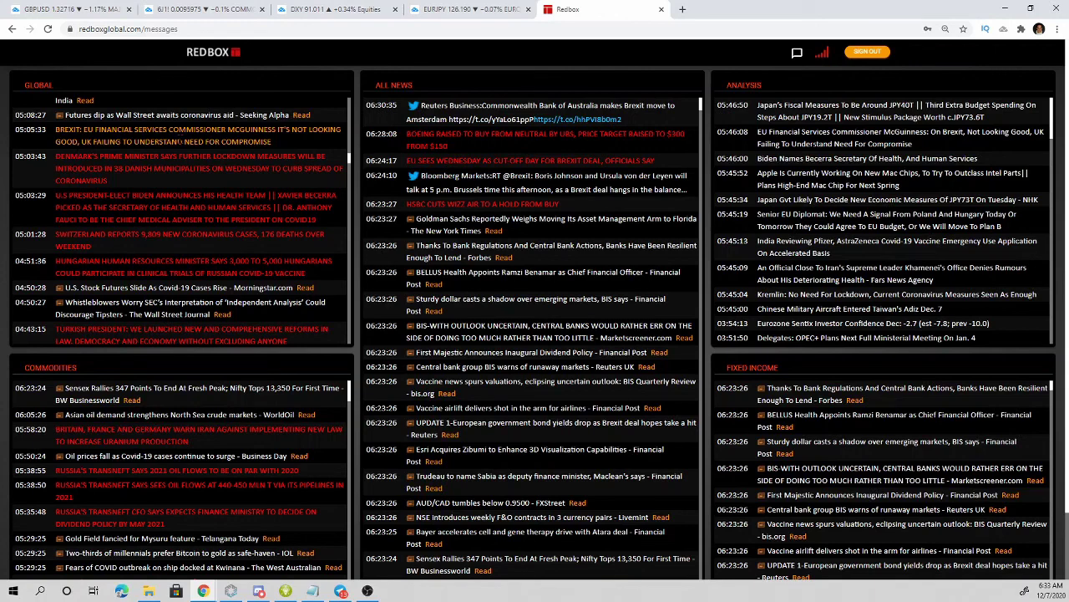
scroll(161, 142, "down", 6)
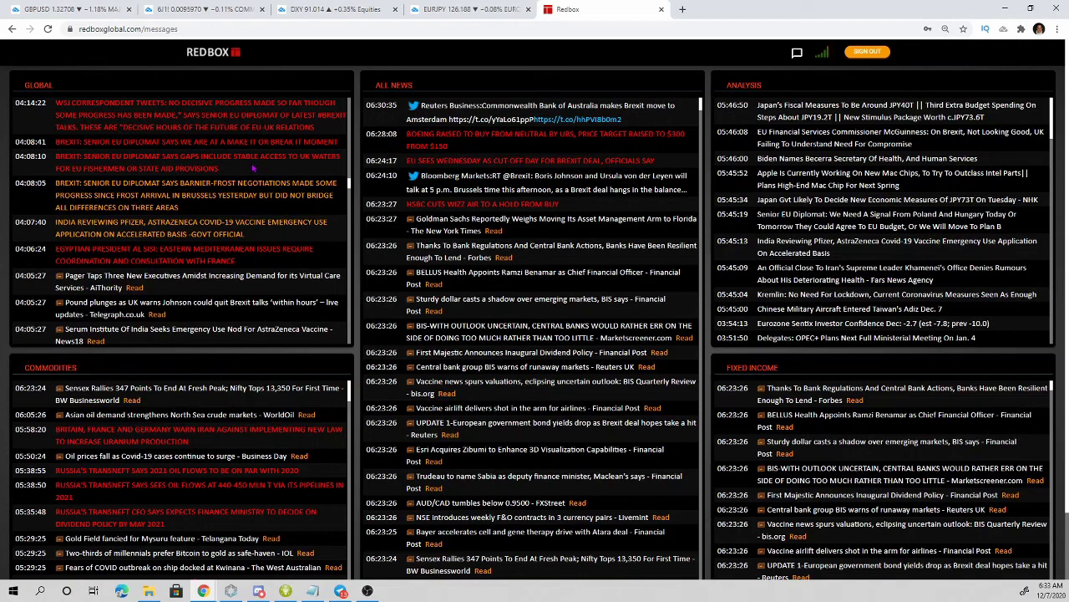
scroll(253, 168, "down", 10)
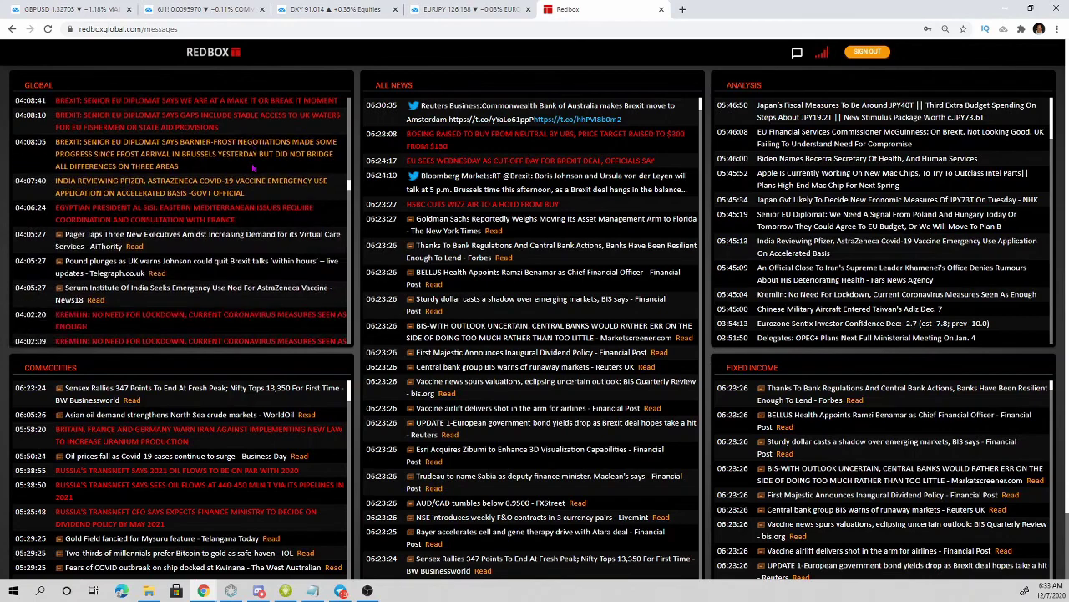
scroll(253, 168, "down", 10)
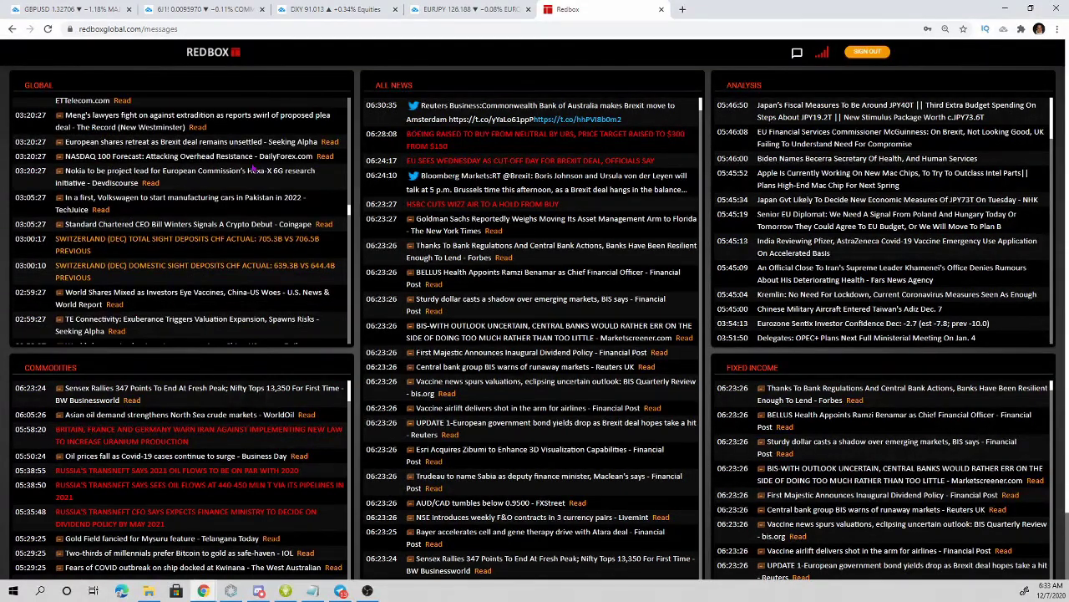
scroll(180, 217, "down", 2)
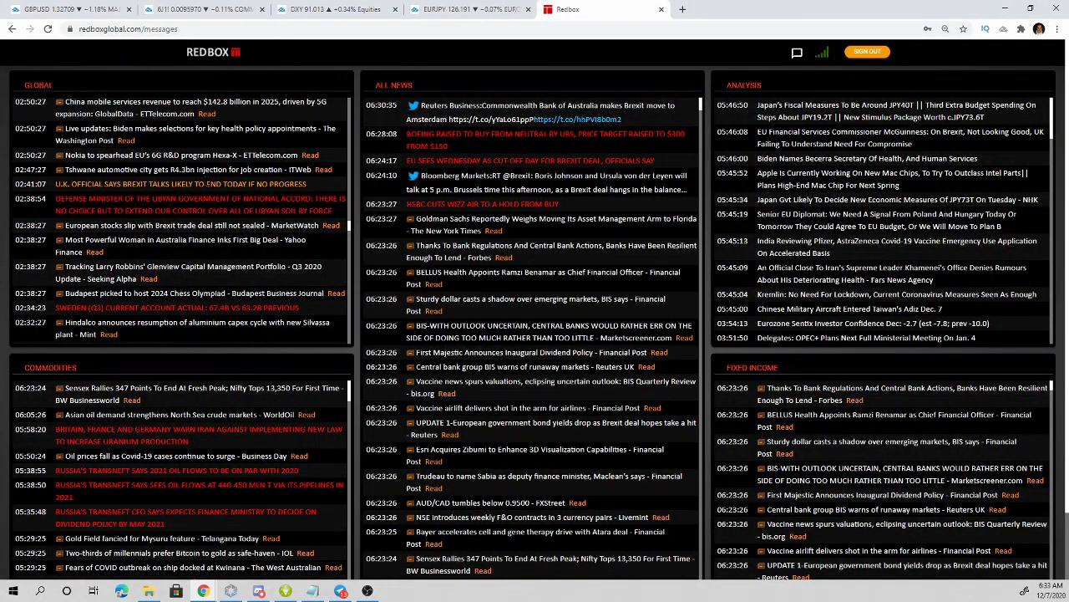
scroll(180, 217, "down", 5)
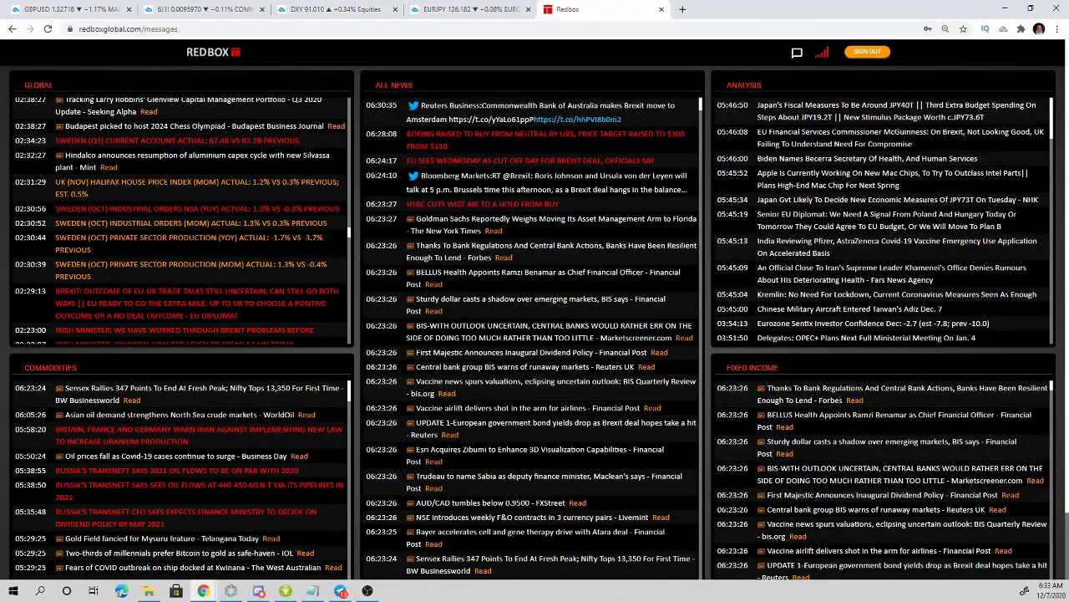
scroll(182, 221, "down", 8)
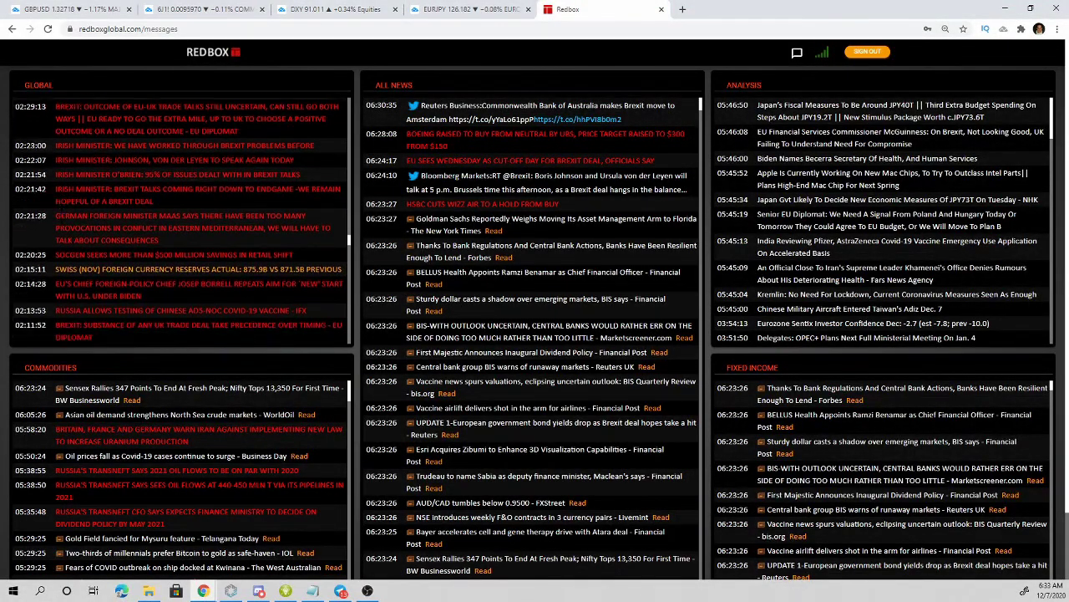
scroll(64, 227, "down", 2)
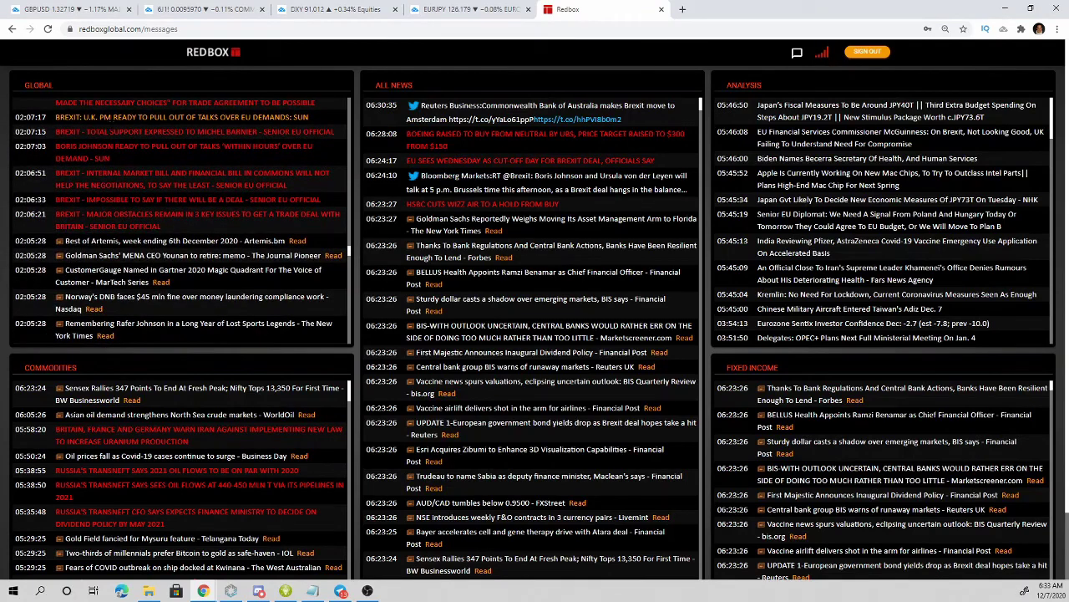
- Check the EURGBP 4h chart in the EUR PAIRS layout and return to the GBPUSD chart
left_click(497, 8)
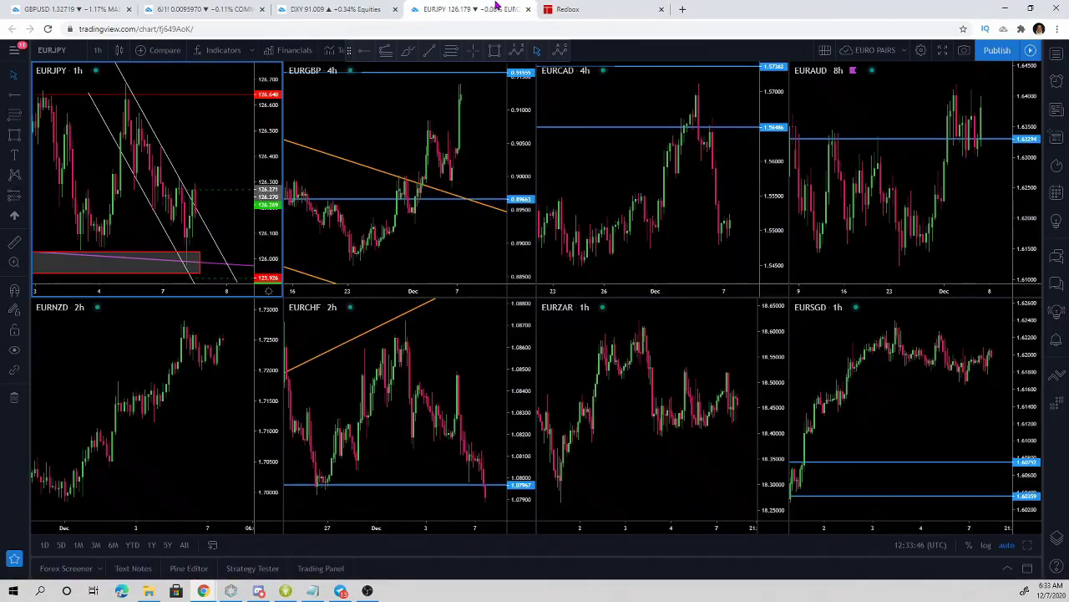
left_click(431, 132)
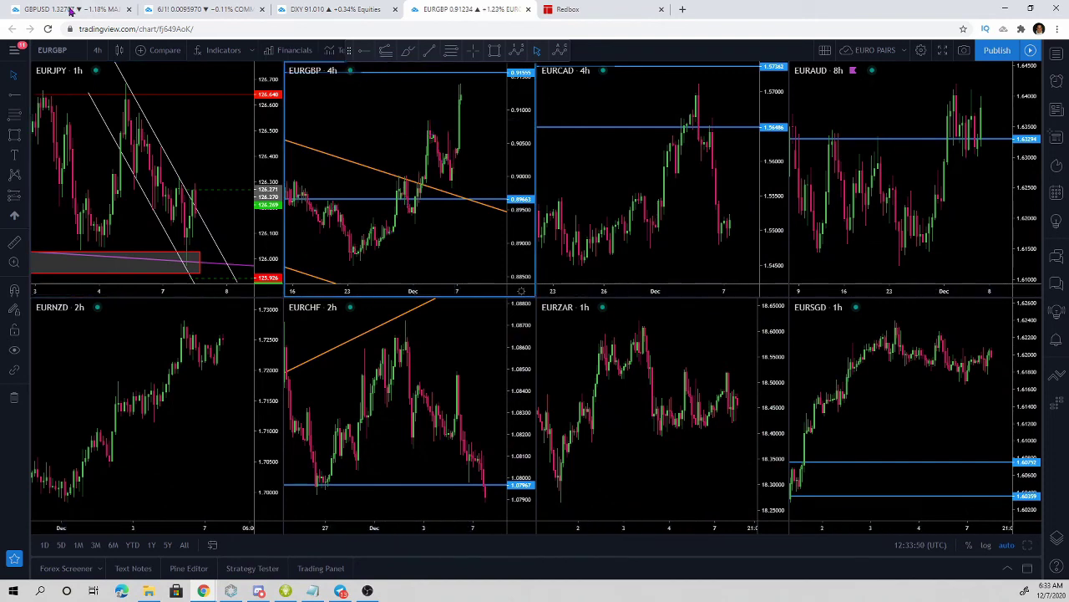
key("ctrl+1")
- Measure the GBPUSD drop from the 4 December high at the 1.618 line to the 7 December low, and clear the measurement
scroll(763, 239, "up", 3)
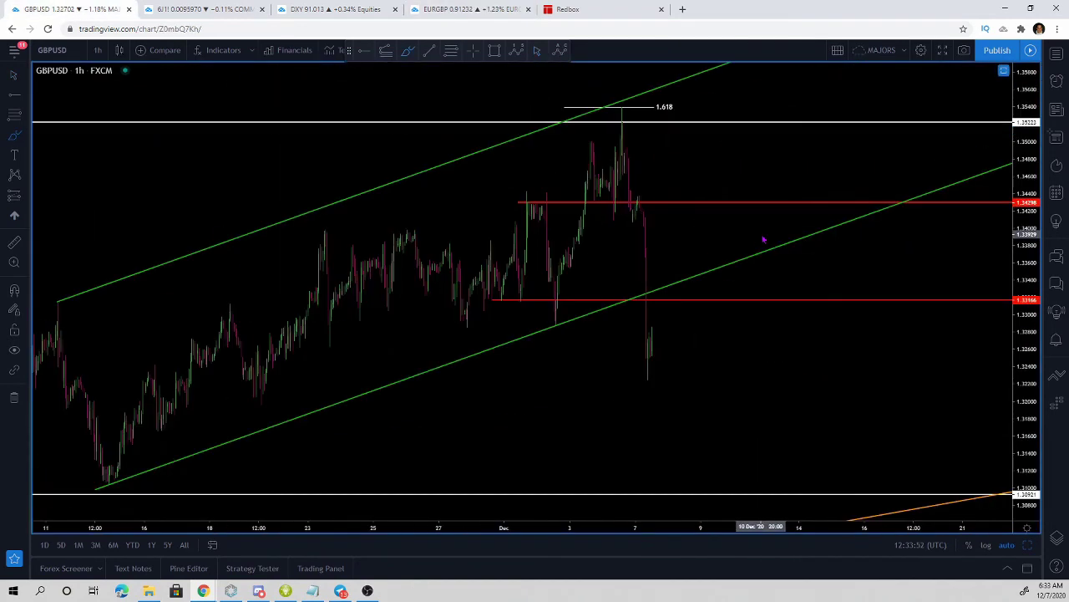
key("Escape")
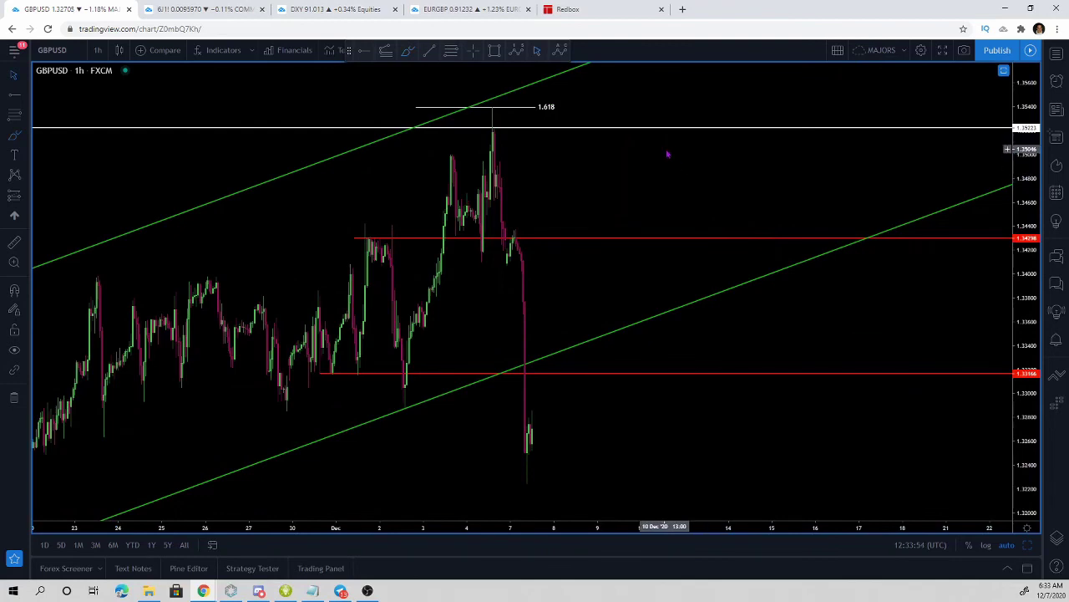
left_click_drag(679, 152, 842, 125)
left_click(403, 52)
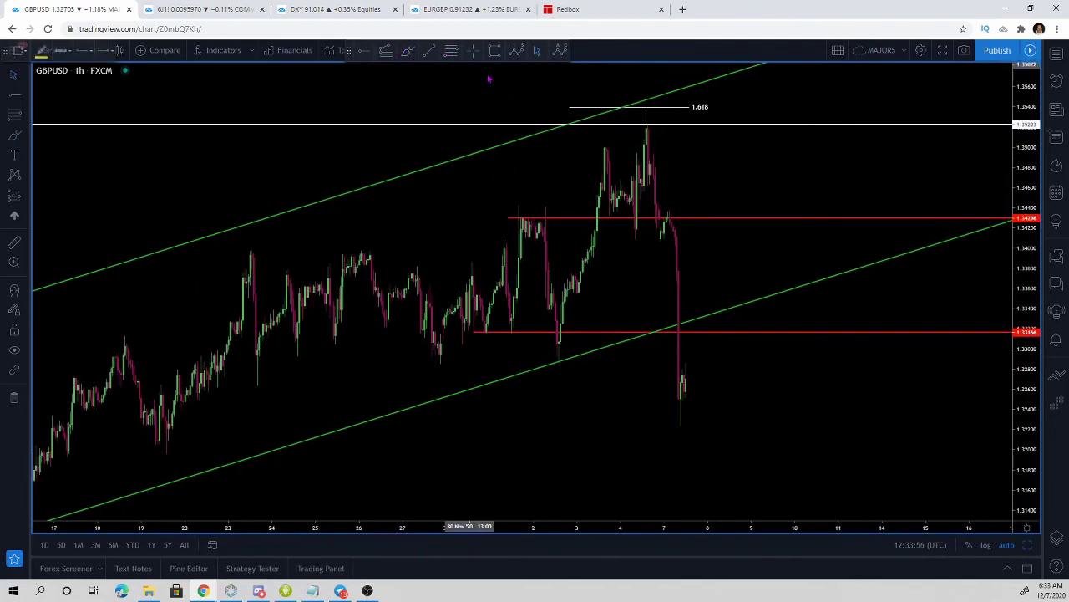
left_click(14, 242)
left_click(647, 107)
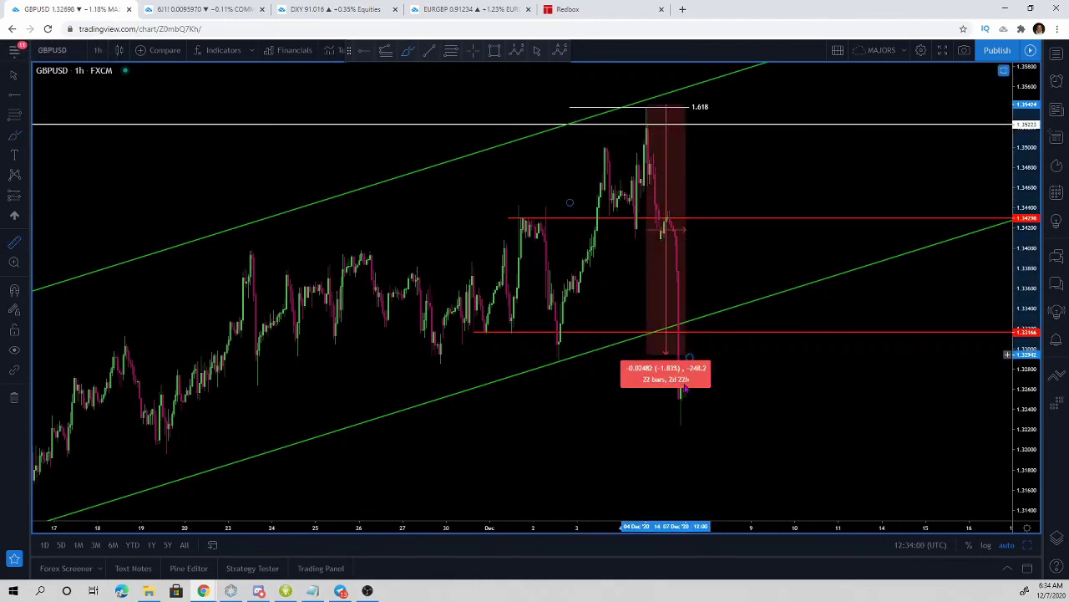
left_click(681, 426)
left_click(801, 403)
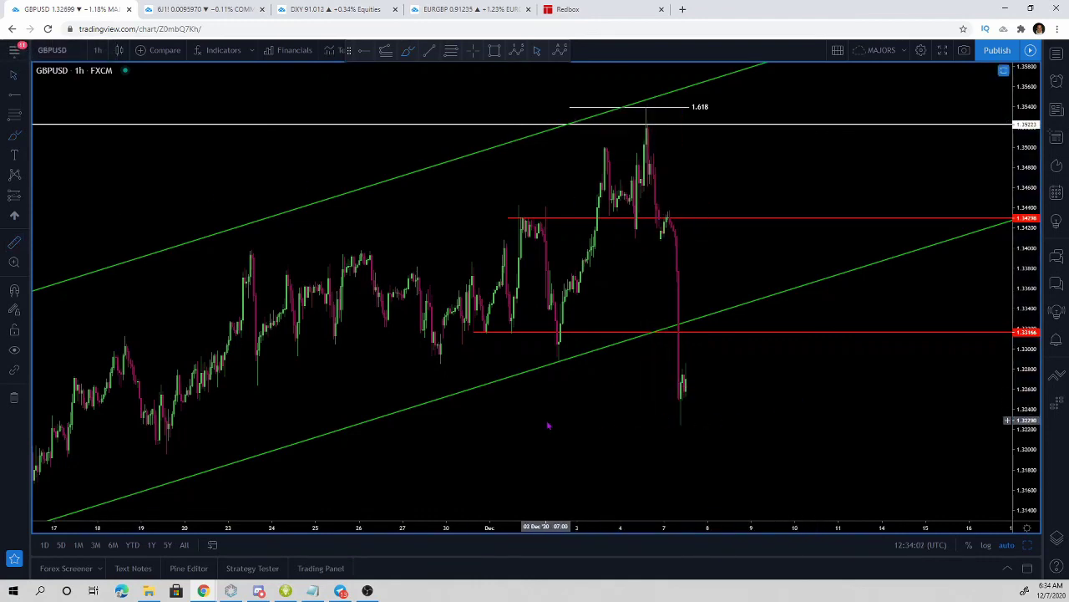
- Move the lower white horizontal ray on GBPUSD up to about 1.32567, starting at 10 November, and delete it
scroll(549, 426, "down", 5)
scroll(548, 427, "up", 4)
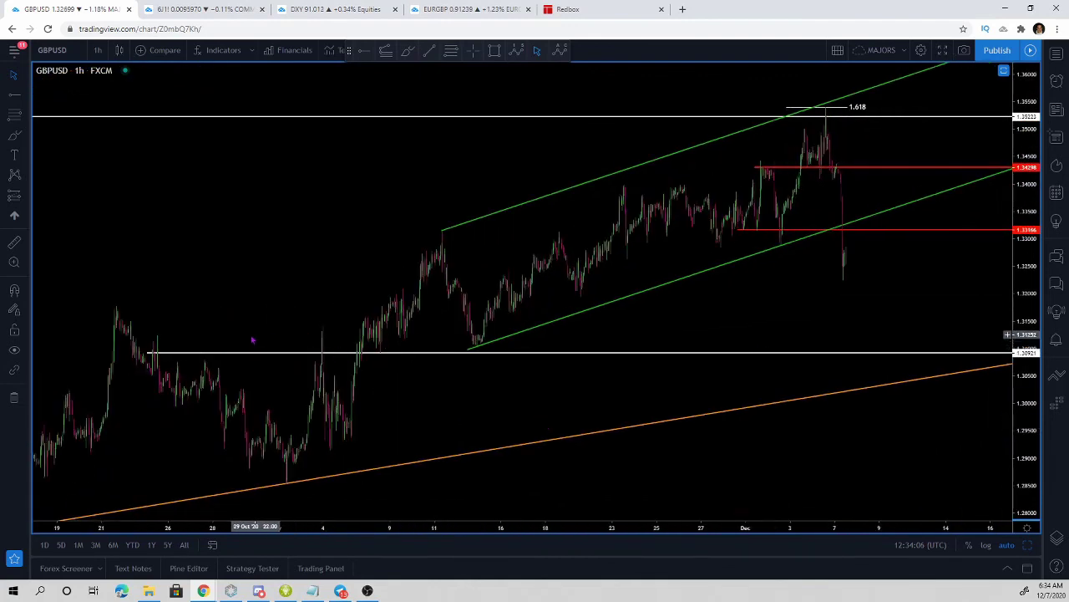
mouse_move(248, 354)
left_mouse_down()
mouse_move(526, 249)
mouse_move(528, 262)
left_mouse_up()
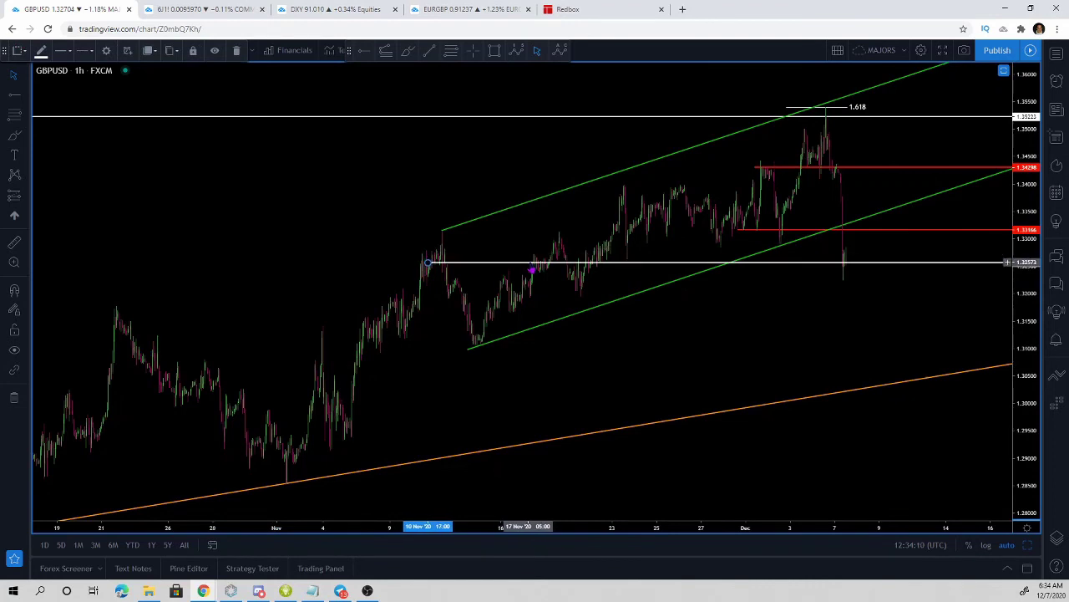
scroll(530, 270, "up", 3)
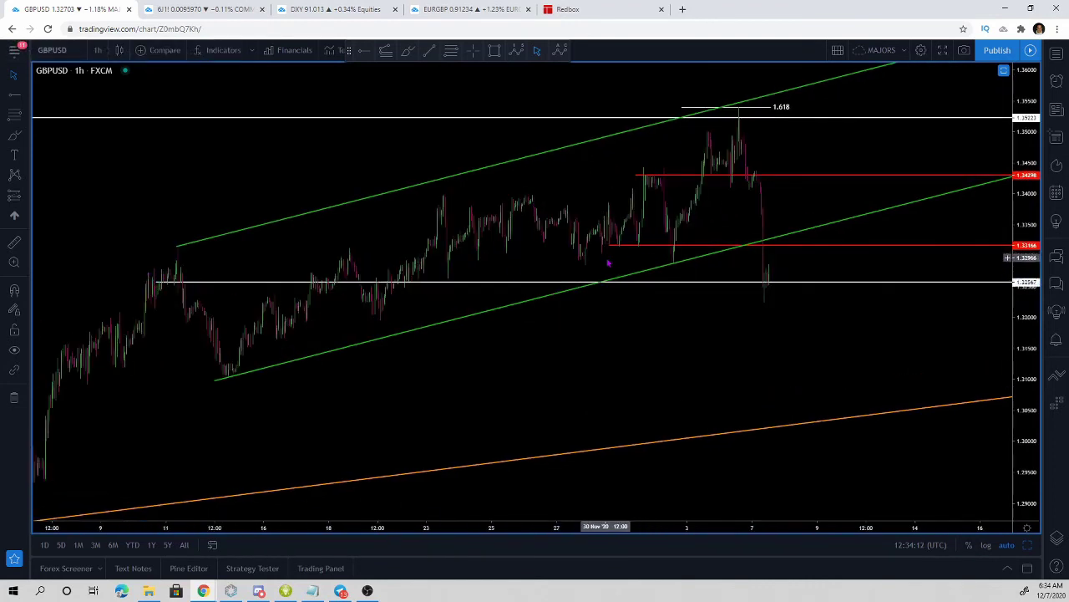
scroll(254, 288, "down", 2)
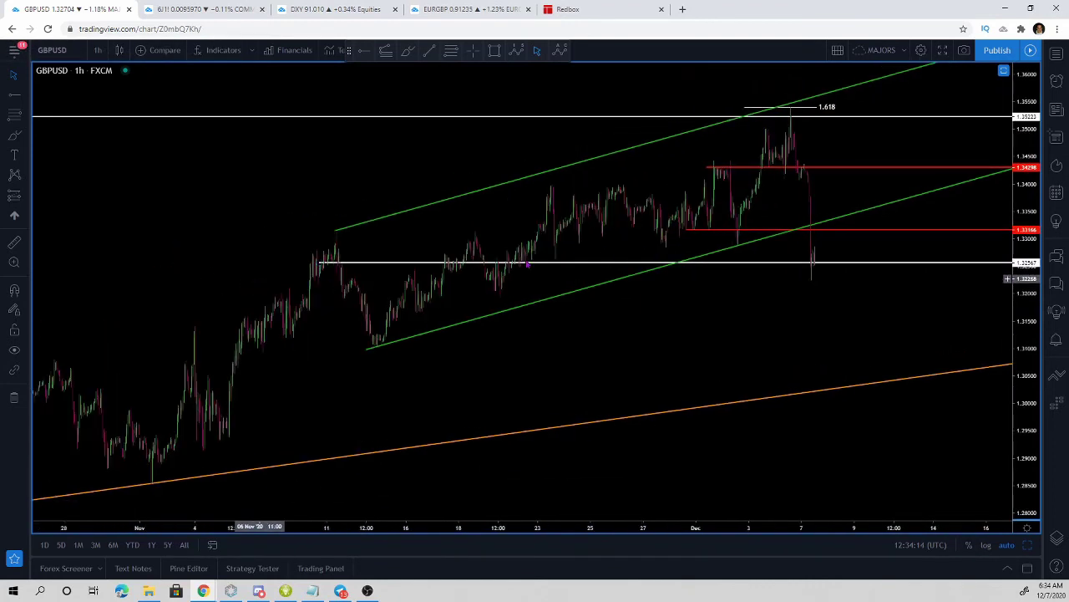
left_click(380, 267)
key("Delete")
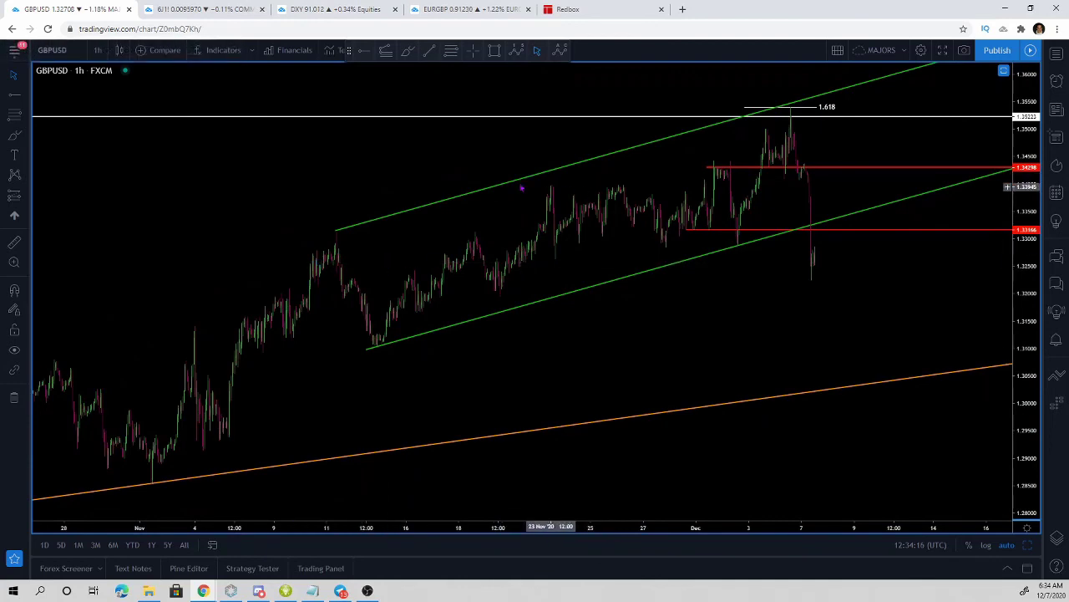
- Change the GBPUSD chart to the 4 hour timeframe and frame the green channel with the orange trend line
left_click(100, 52)
left_click(106, 359)
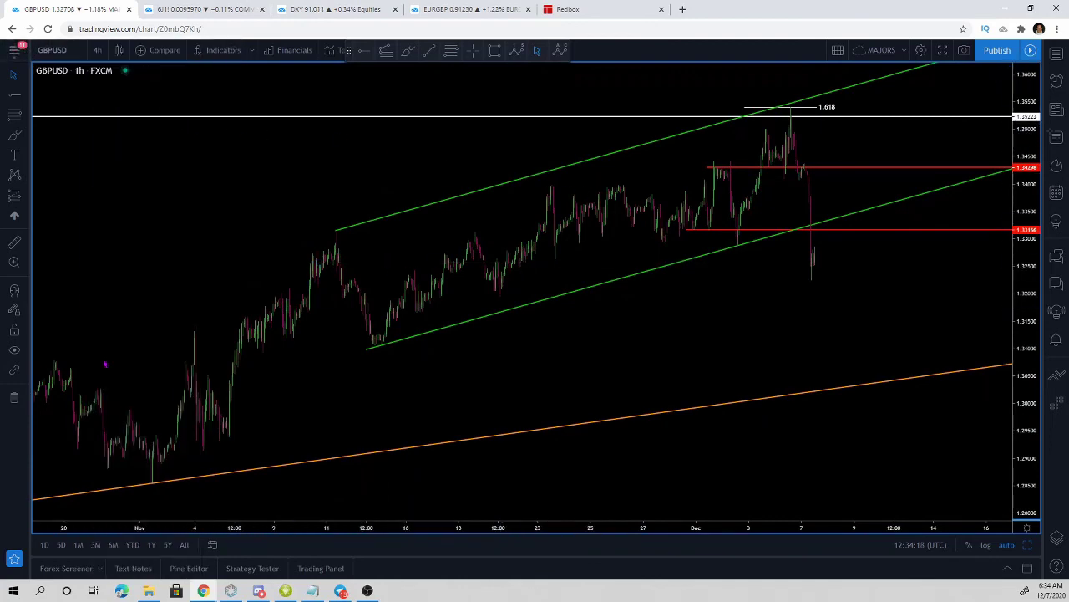
scroll(491, 375, "up", 3)
scroll(490, 376, "up", 2)
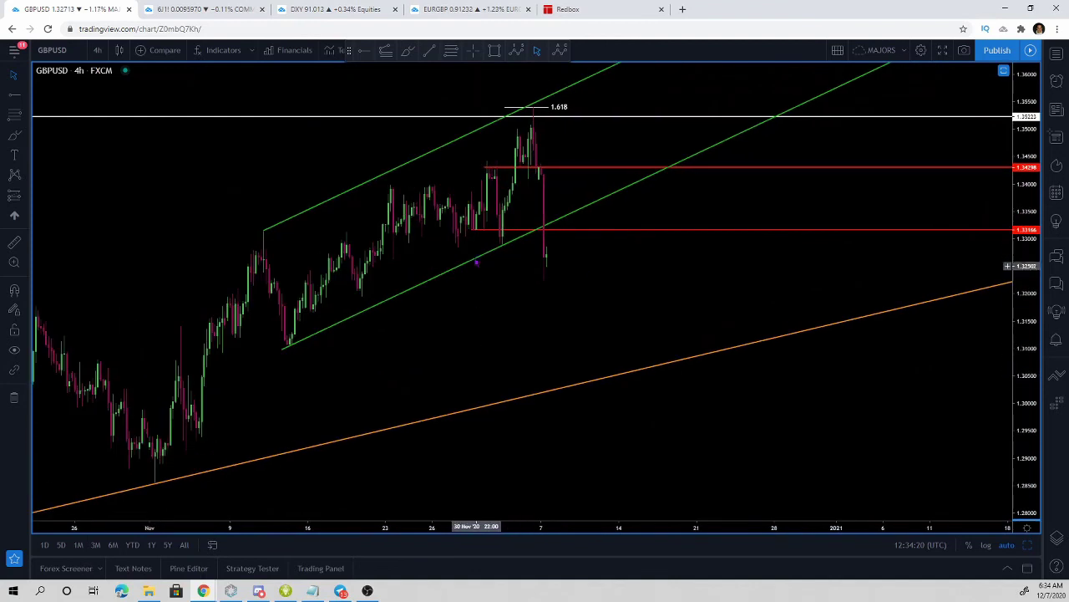
- Move the lower red horizontal ray on GBPUSD down to about 1.32709, starting at 10 November
mouse_move(466, 228)
left_mouse_down()
mouse_move(466, 240)
mouse_move(289, 254)
left_mouse_up()
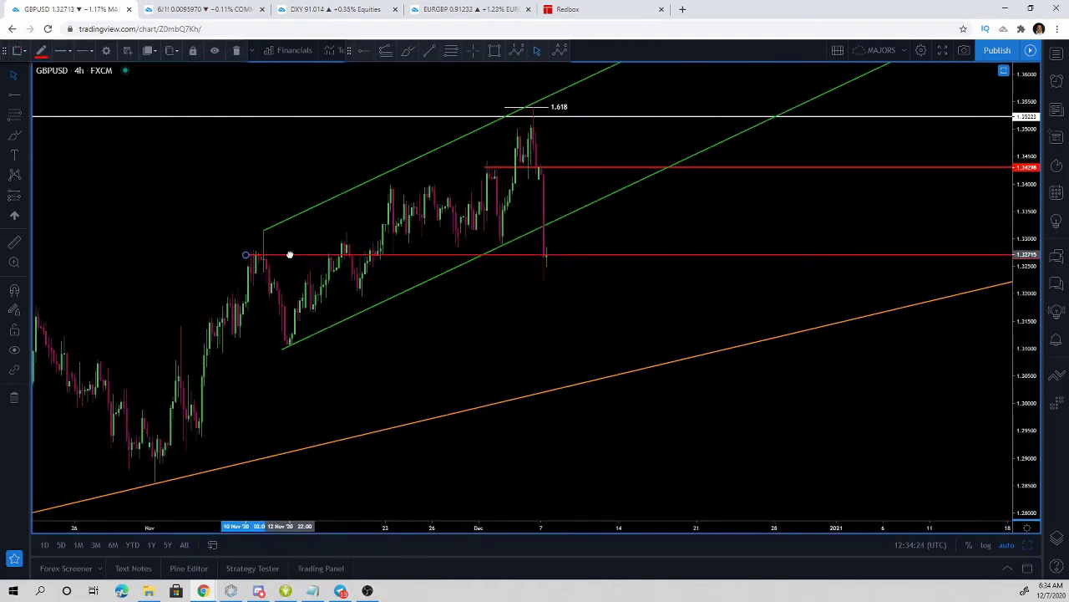
left_click(312, 240)
scroll(312, 241, "down", 2)
scroll(312, 241, "down", 1)
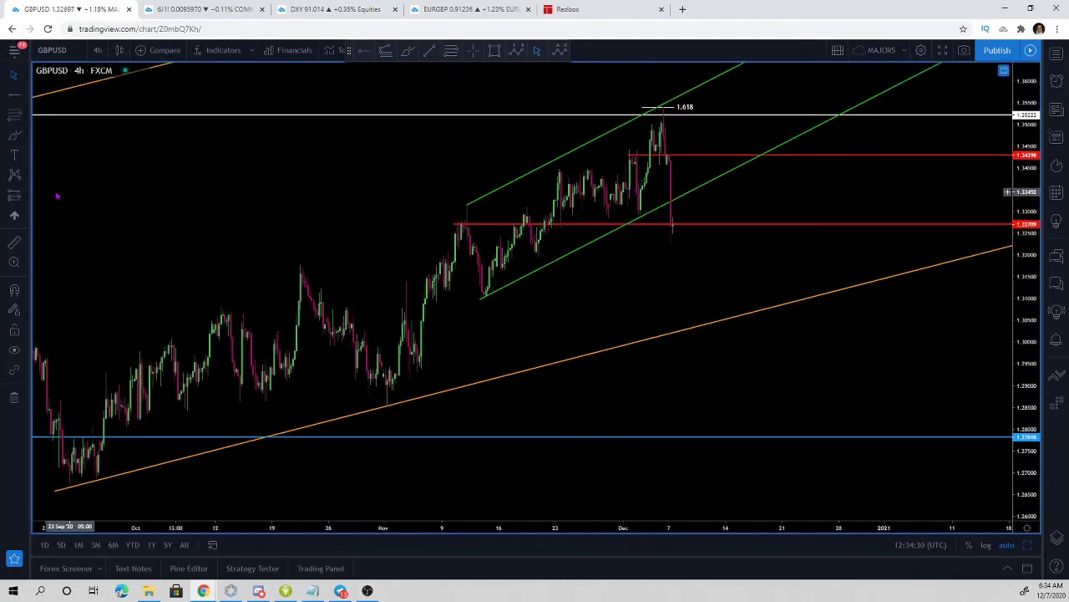
- Measure the GBPUSD drop on 7 December from just above the upper red ray down to the lower red ray, and clear the measurement
left_click(14, 242)
left_click(671, 155)
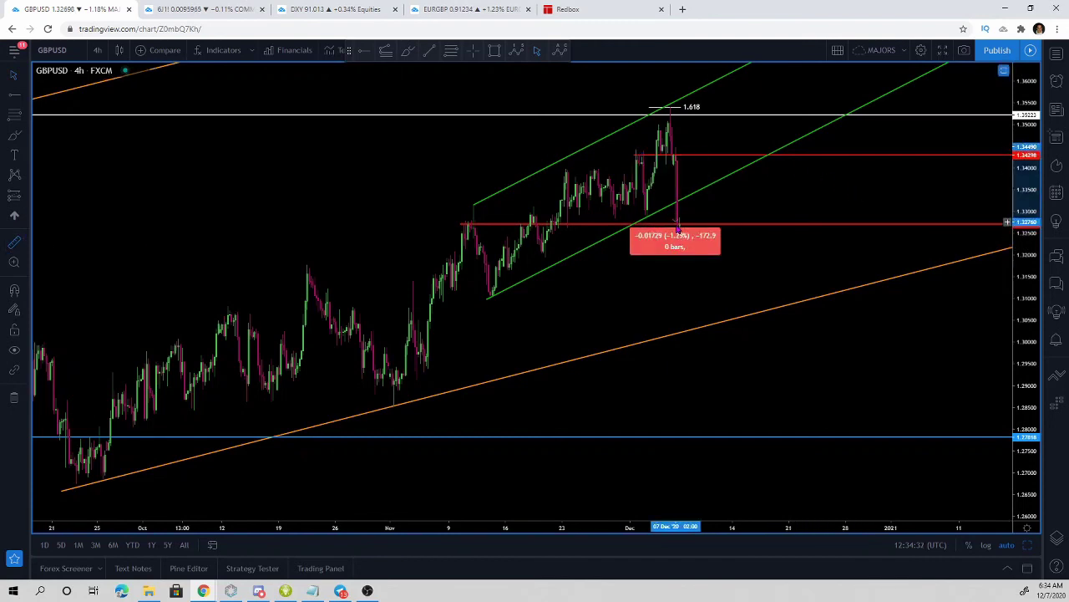
scroll(679, 235, "up", 1)
left_click(677, 234)
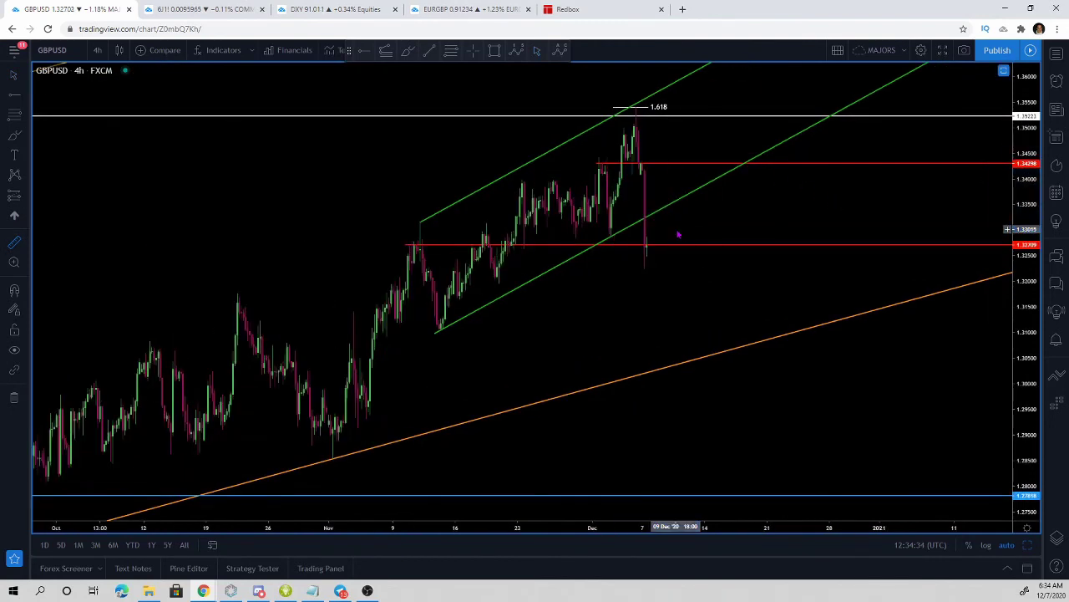
- Check the DXY 1 hour chart and return to the GBPUSD chart
left_click(306, 9)
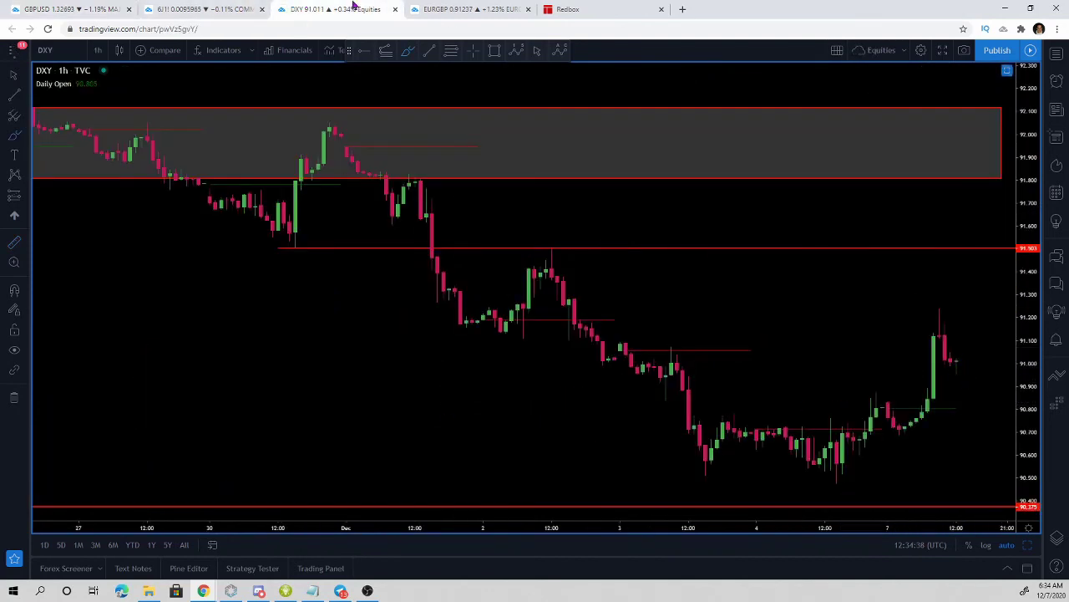
left_click(113, 7)
scroll(518, 286, "down", 4)
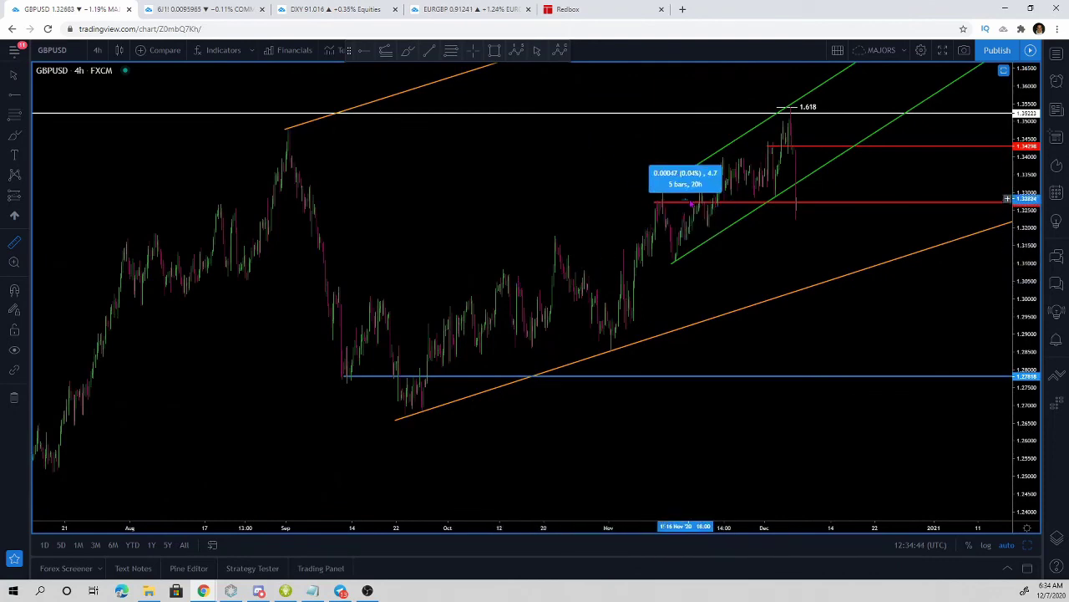
- Move the lower red horizontal ray on GBPUSD up to about 1.33003, starting at 17 November
scroll(778, 226, "up", 3)
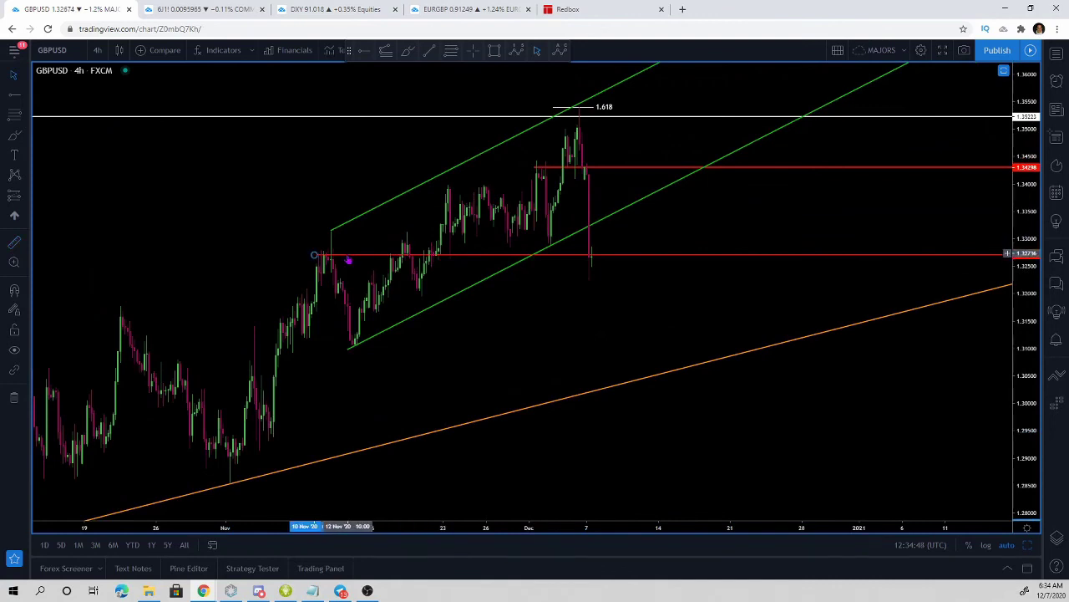
mouse_move(351, 256)
left_mouse_down()
mouse_move(484, 238)
mouse_move(432, 239)
left_mouse_up()
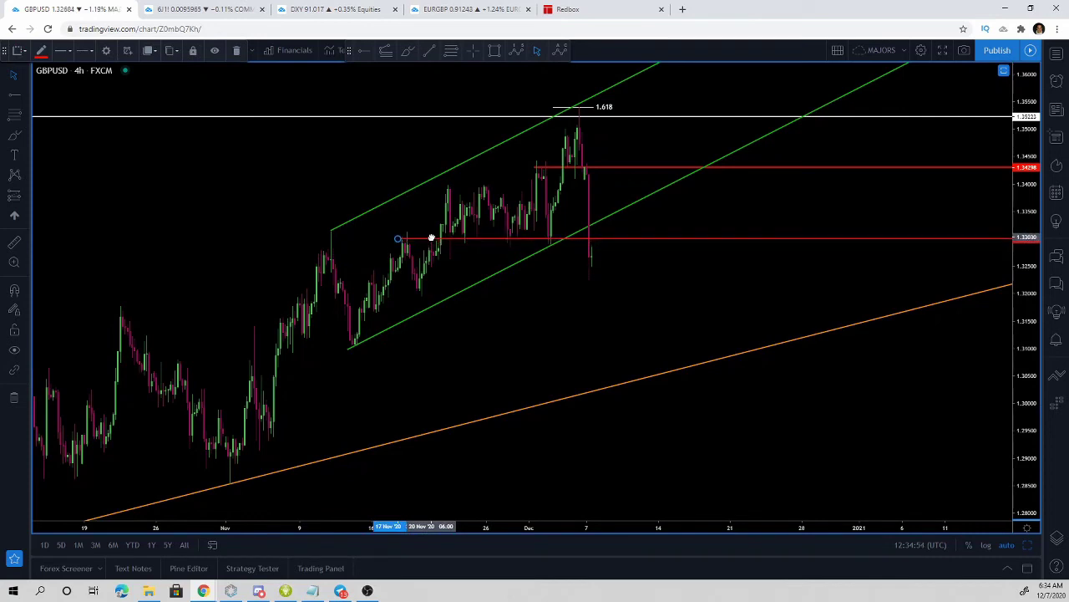
left_click(719, 276)
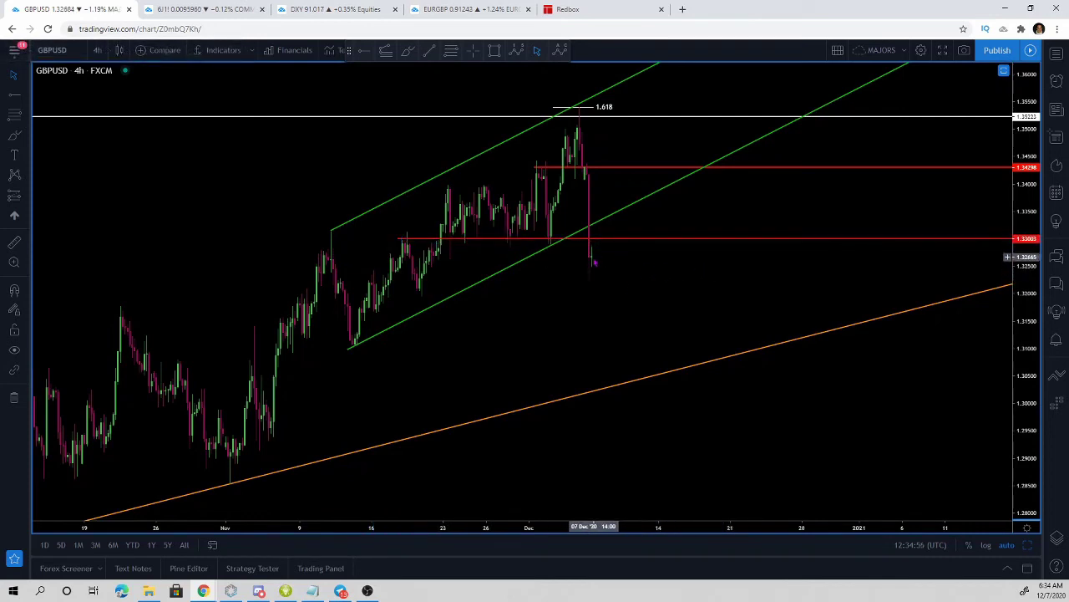
- Change the GBPUSD chart to the 1 hour timeframe and nudge the lower red ray to about 1.33021, starting at 18 November
left_click(97, 50)
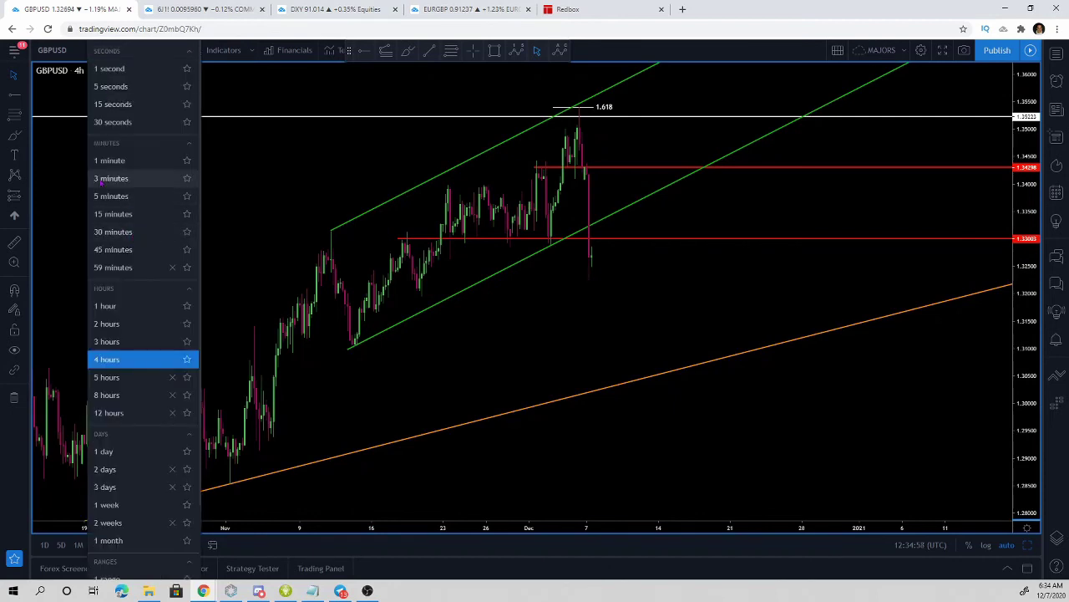
left_click(106, 306)
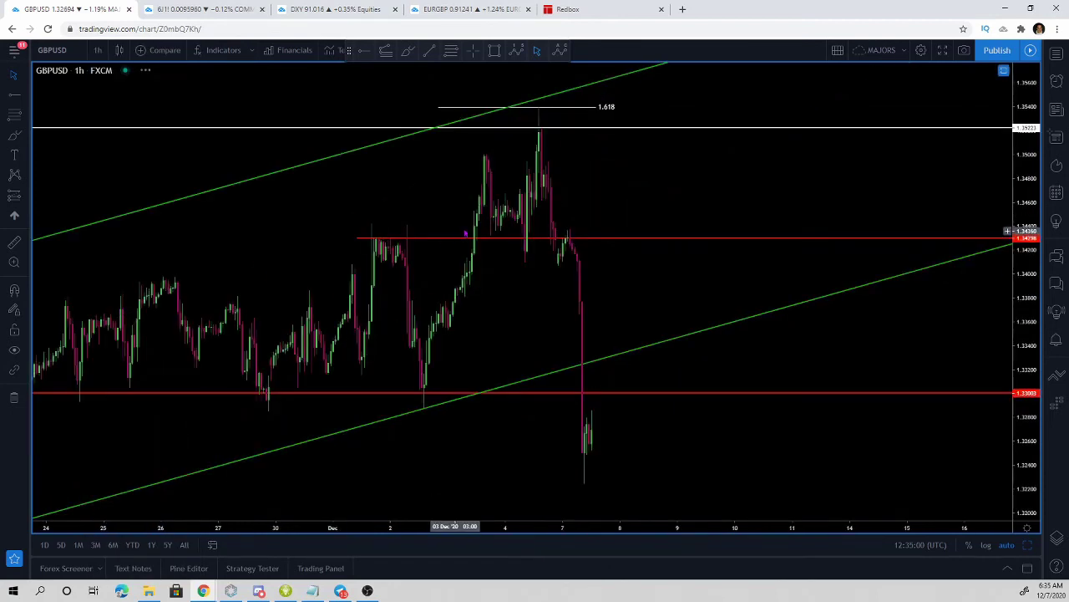
scroll(465, 234, "down", 3)
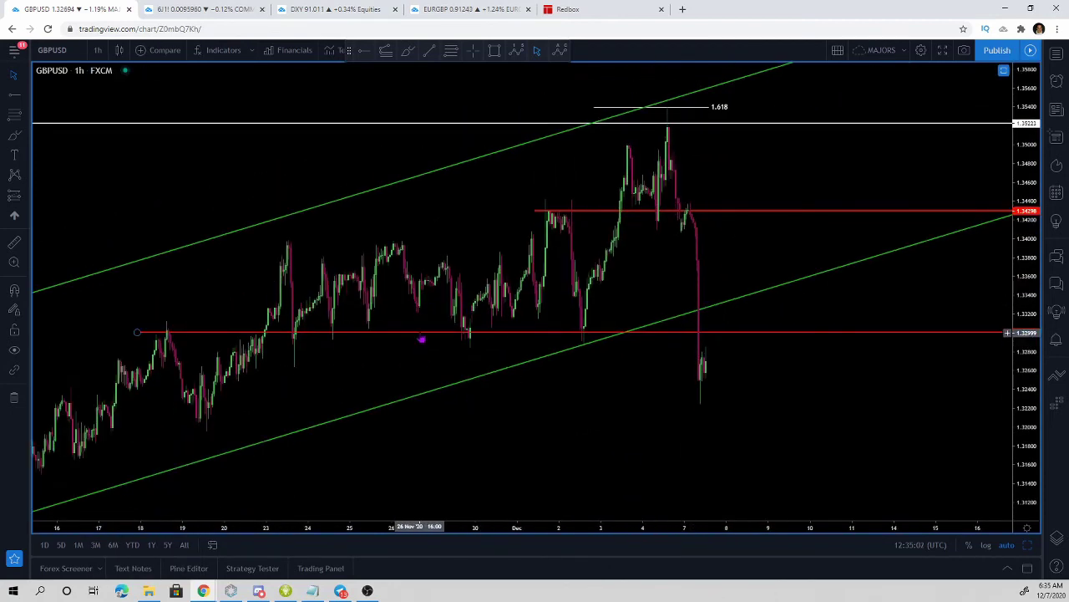
left_click(422, 336)
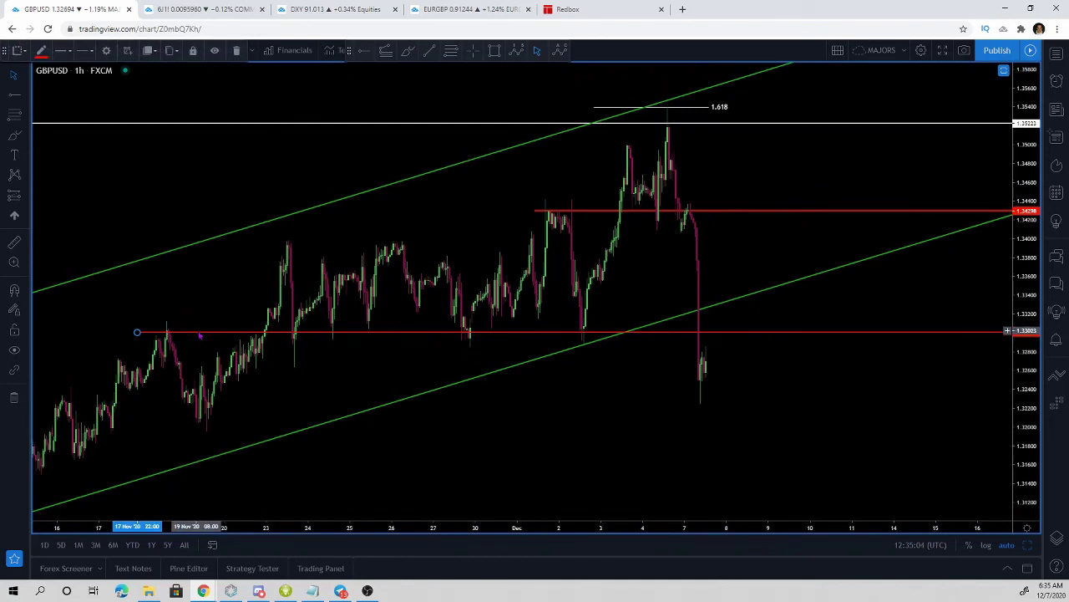
left_click_drag(199, 333, 210, 330)
left_click(844, 264)
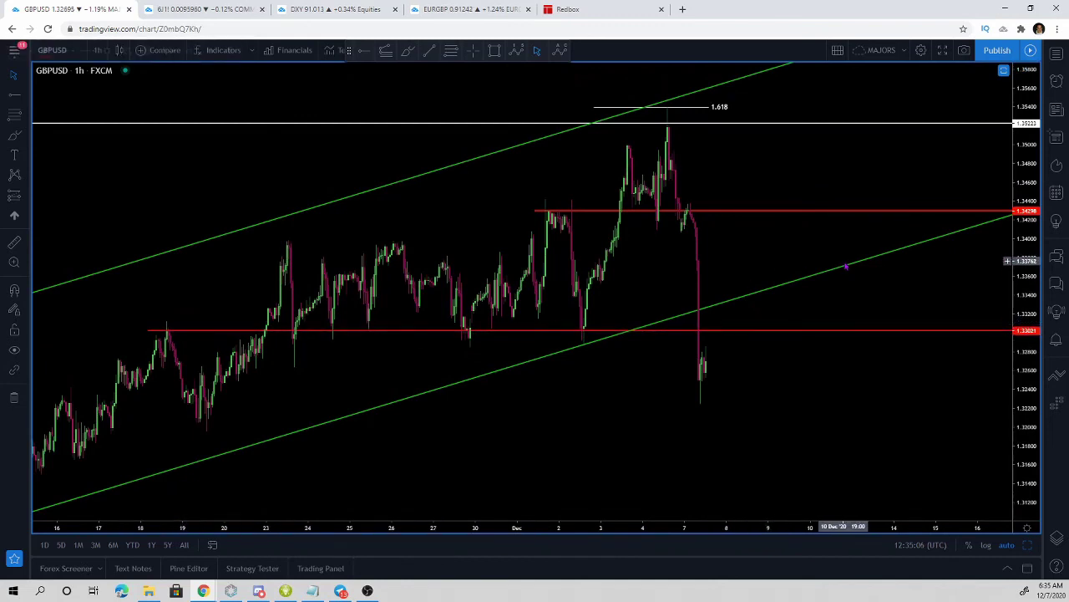
- Sketch a brush price path from the 7 December GBPUSD candles toward 9 December, and delete it
scroll(792, 249, "up", 3)
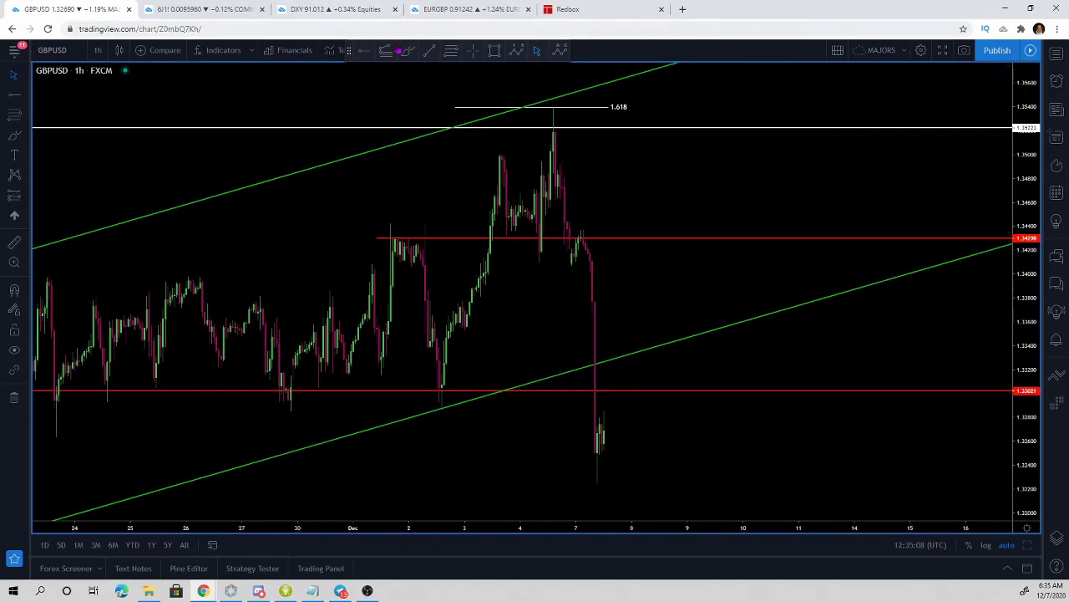
left_click(406, 51)
mouse_move(600, 451)
left_mouse_down()
mouse_move(640, 401)
mouse_move(693, 471)
mouse_move(685, 504)
left_mouse_up()
key("Delete")
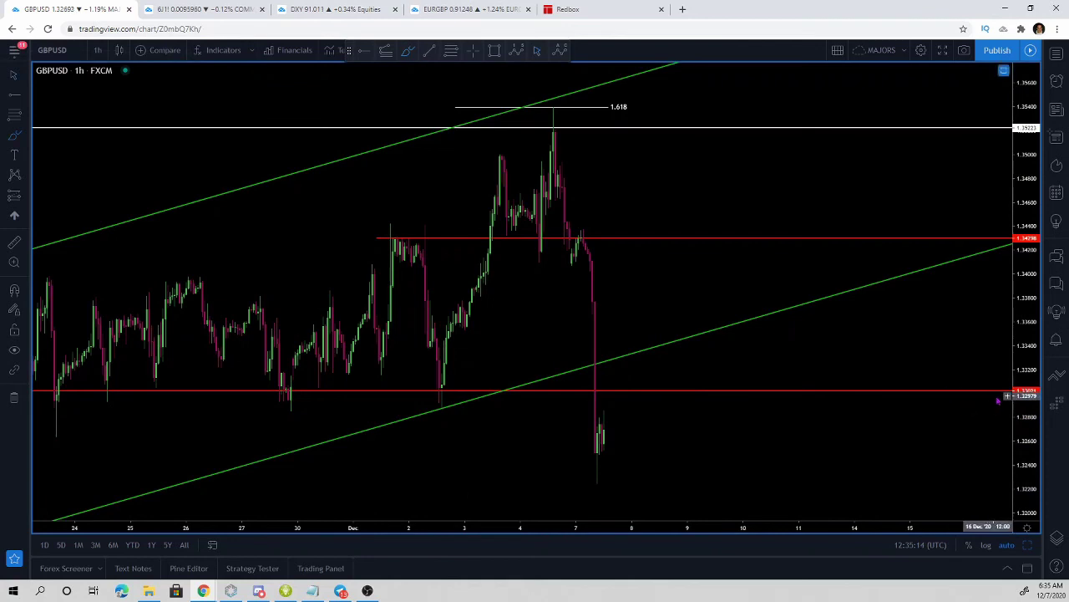
- Add a GBPUSD crossing alert at 1.32993, just below the lower red ray, leaving the ray's own settings unchanged
left_click(1006, 394)
left_click(919, 406)
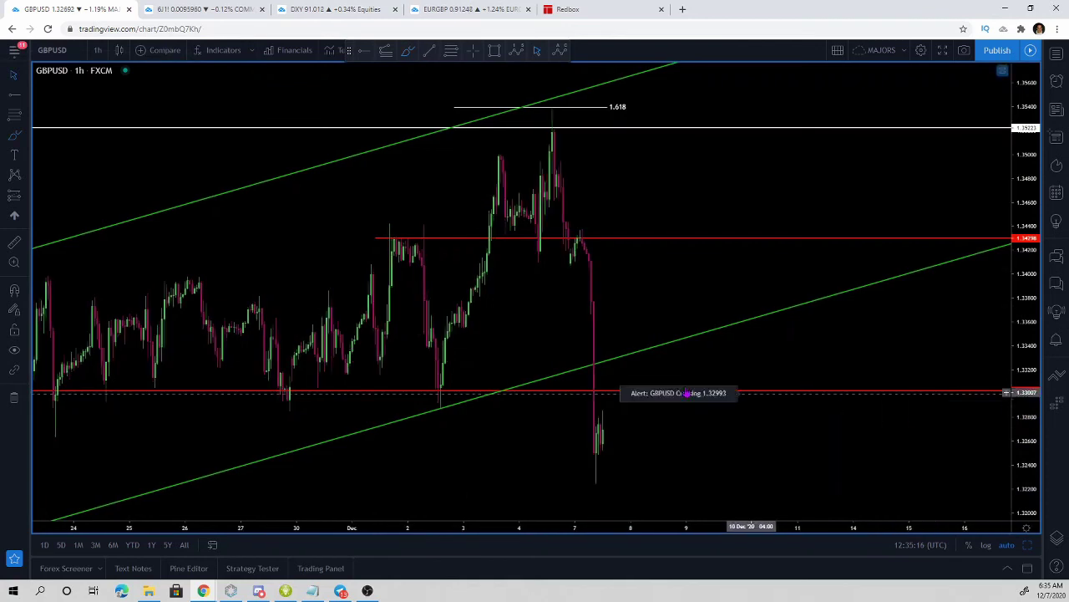
double_click(423, 393)
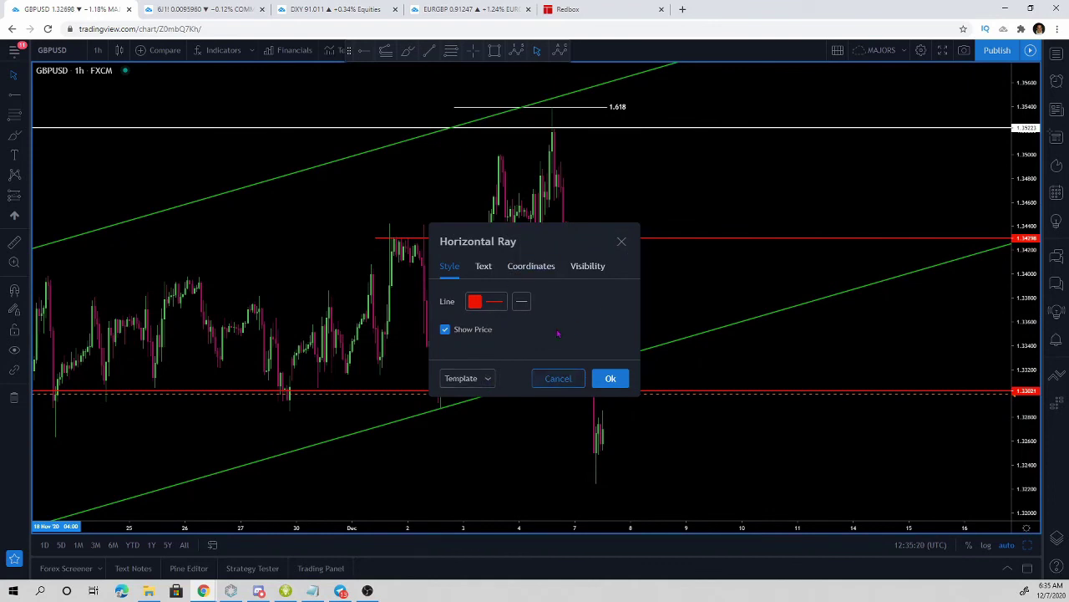
left_click(622, 243)
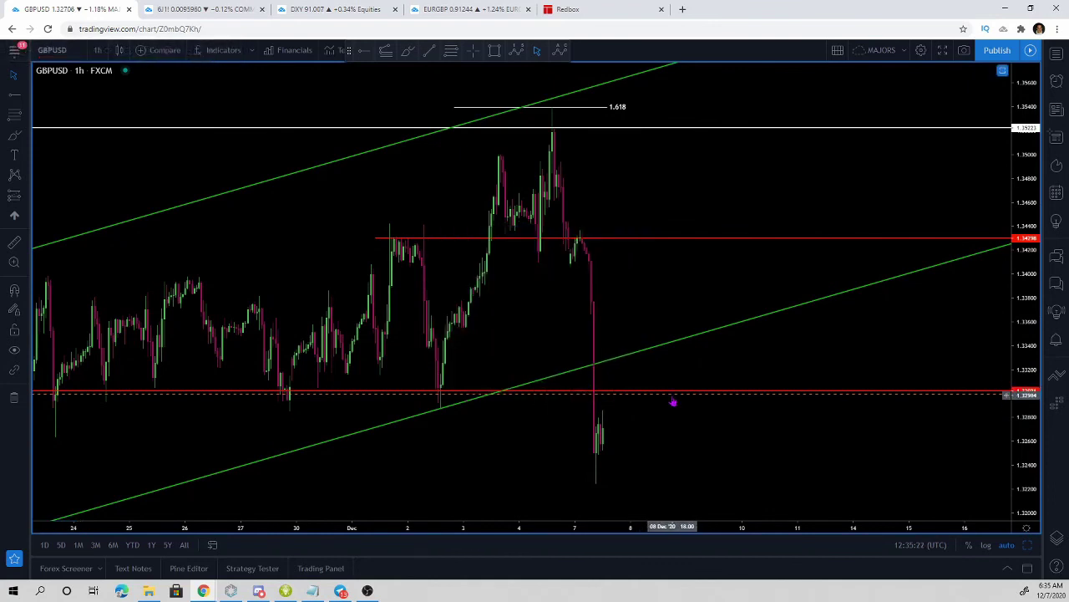
- Name the GBPUSD 1.32993 crossing alert "Shorts in play" and save it
double_click(656, 395)
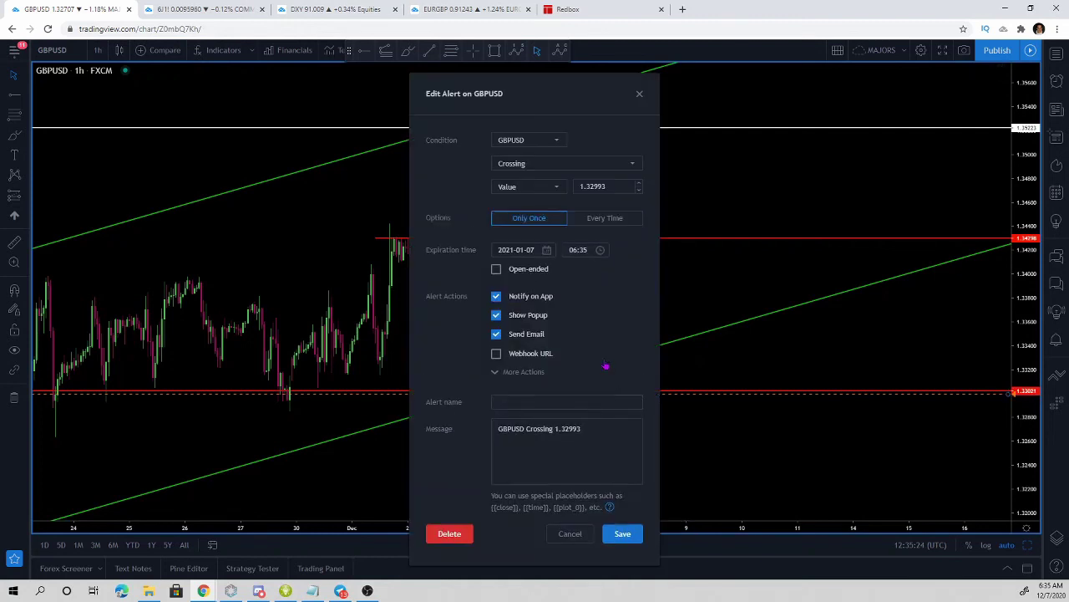
left_click(562, 403)
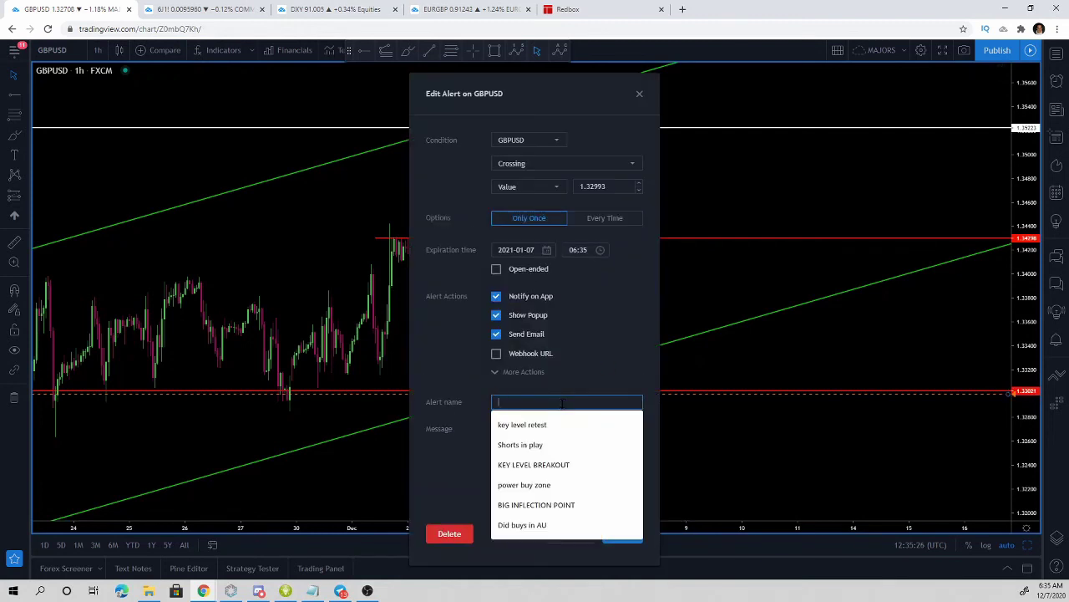
type("SHORTS")
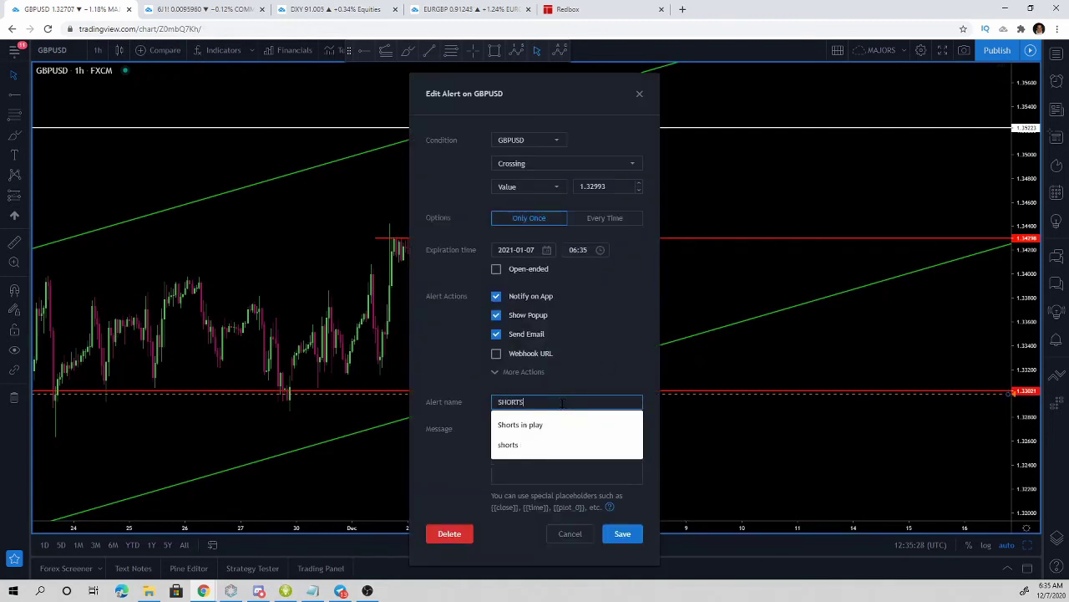
left_click(563, 424)
left_click(621, 533)
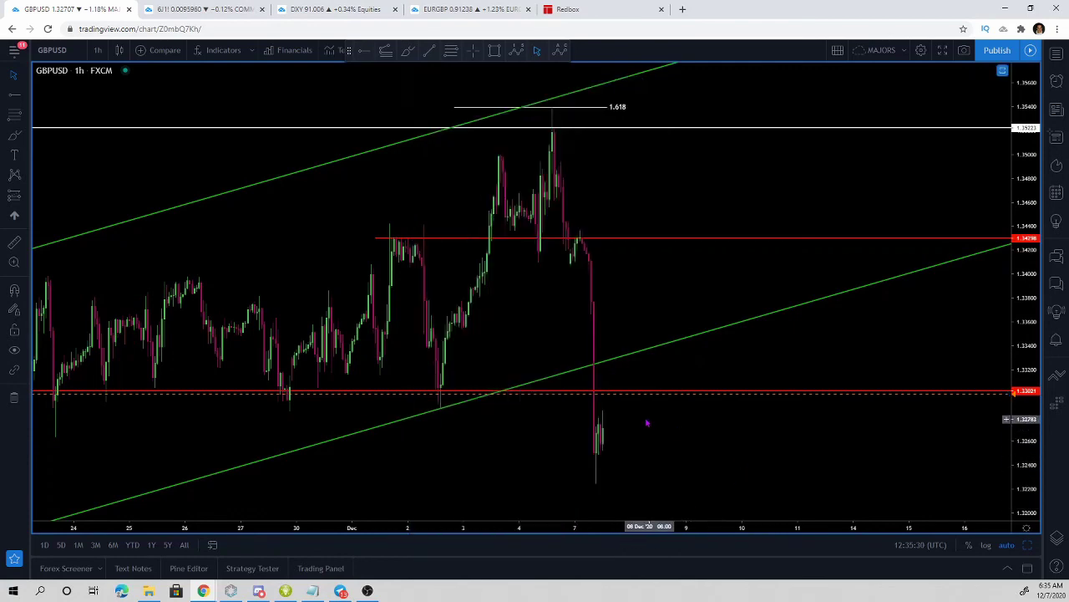
- Return to the eight-chart MAJORS layout and reset the GBPUSD chart's view
scroll(309, 376, "down", 3)
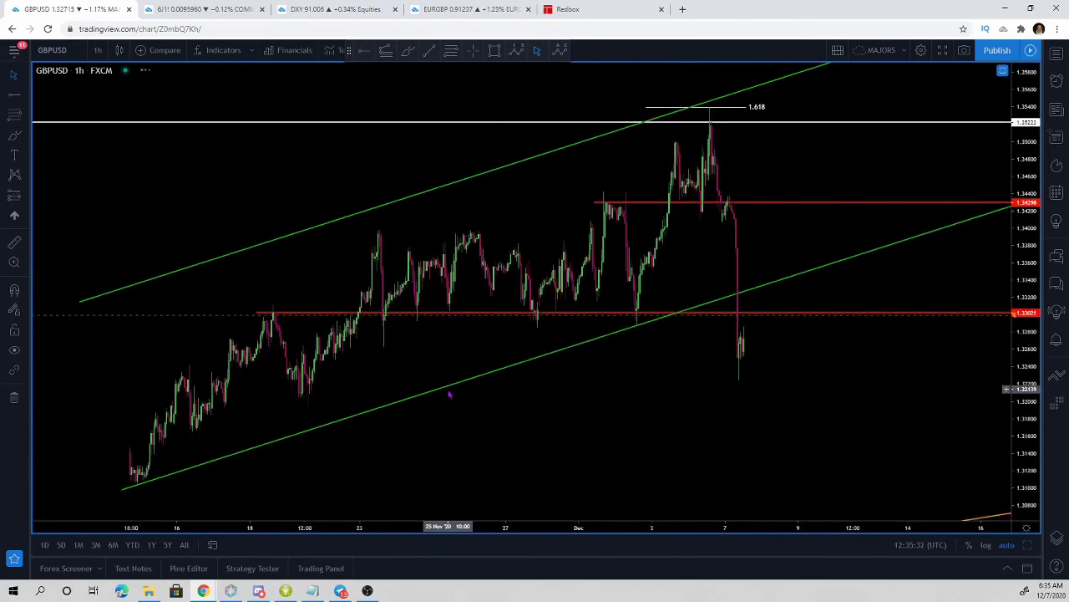
scroll(449, 394, "up", 3)
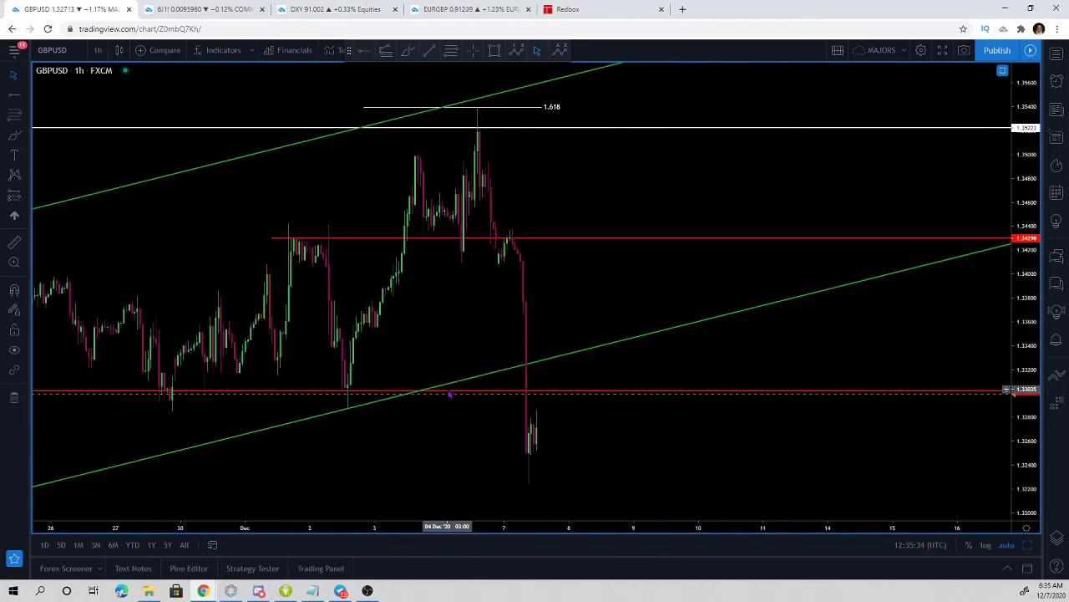
left_click(1027, 545)
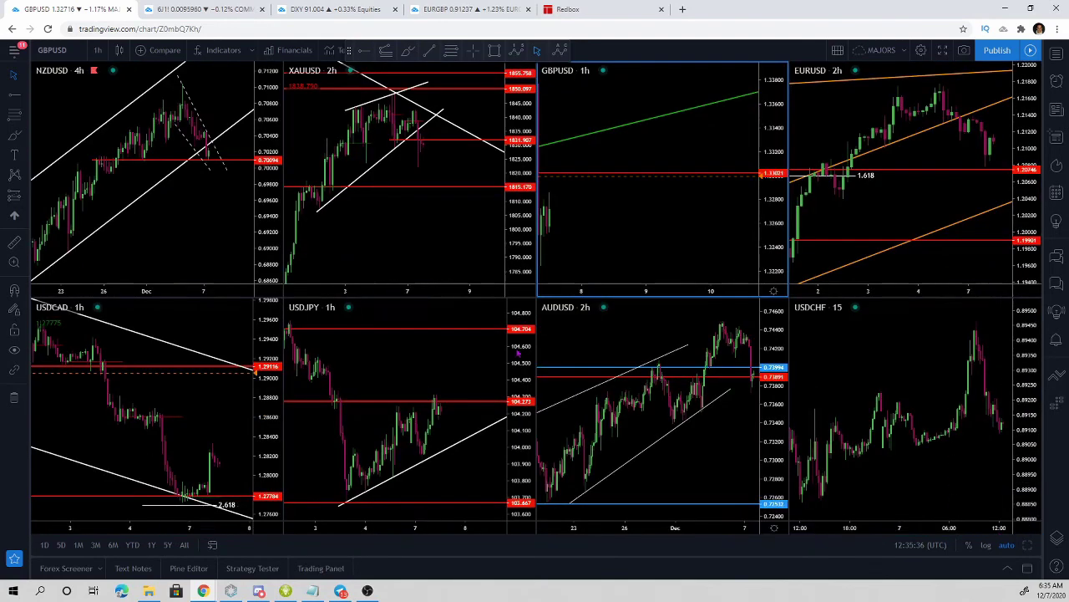
right_click(598, 85)
left_click(624, 93)
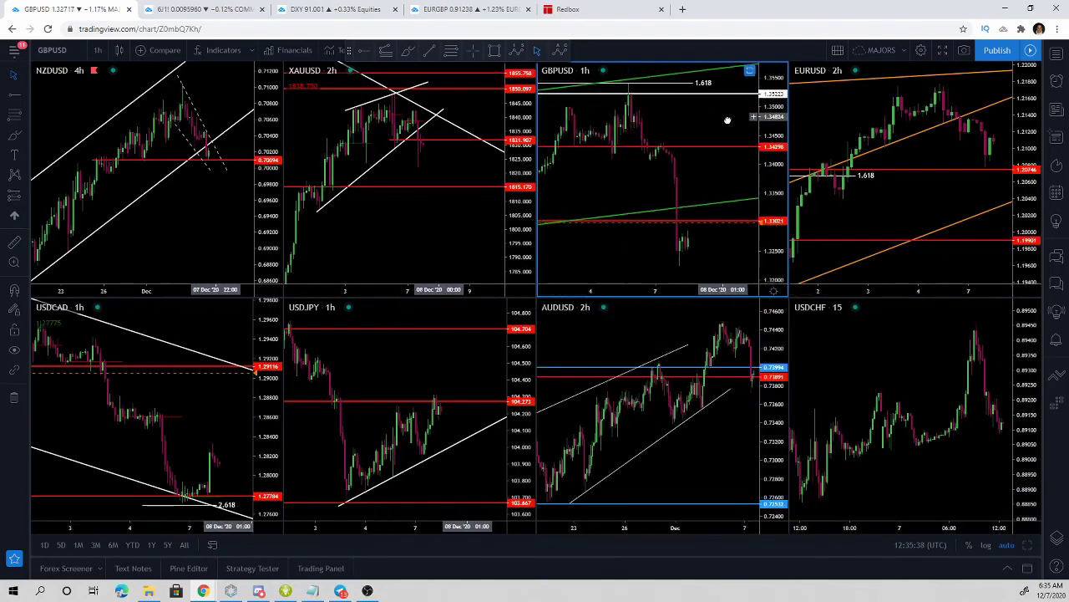
- Maximize the AUDUSD 2h chart and remove all of its drawings
left_click(679, 476)
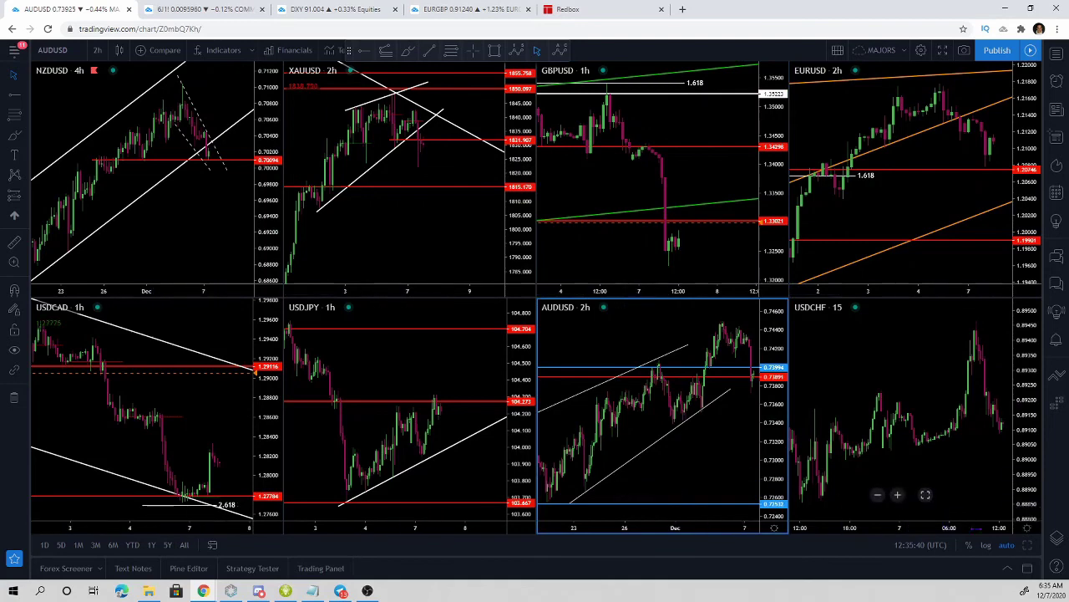
left_click(1027, 545)
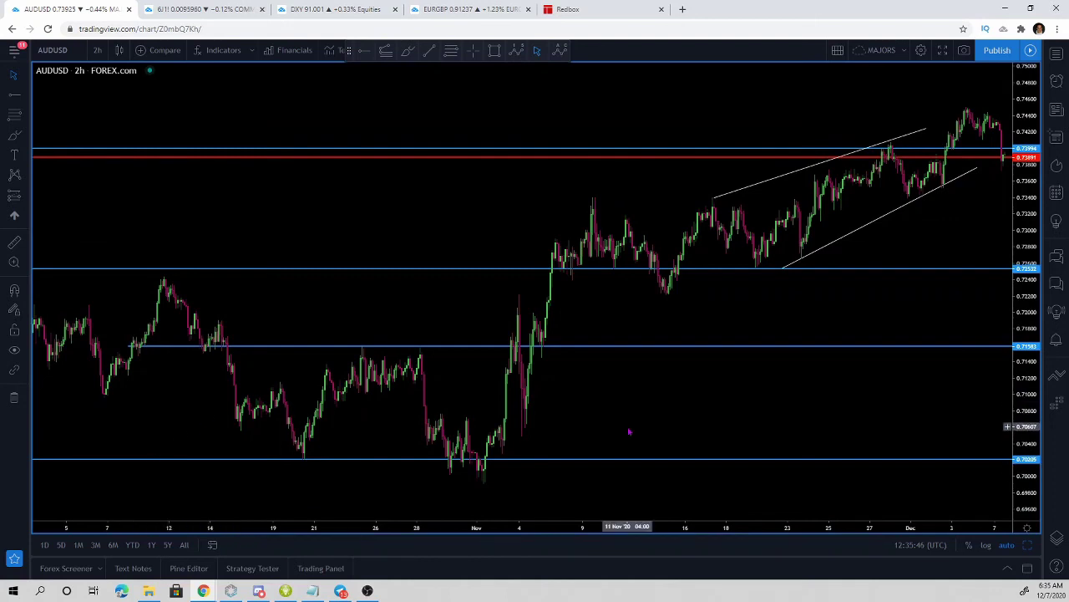
right_click(349, 224)
mouse_move(415, 445)
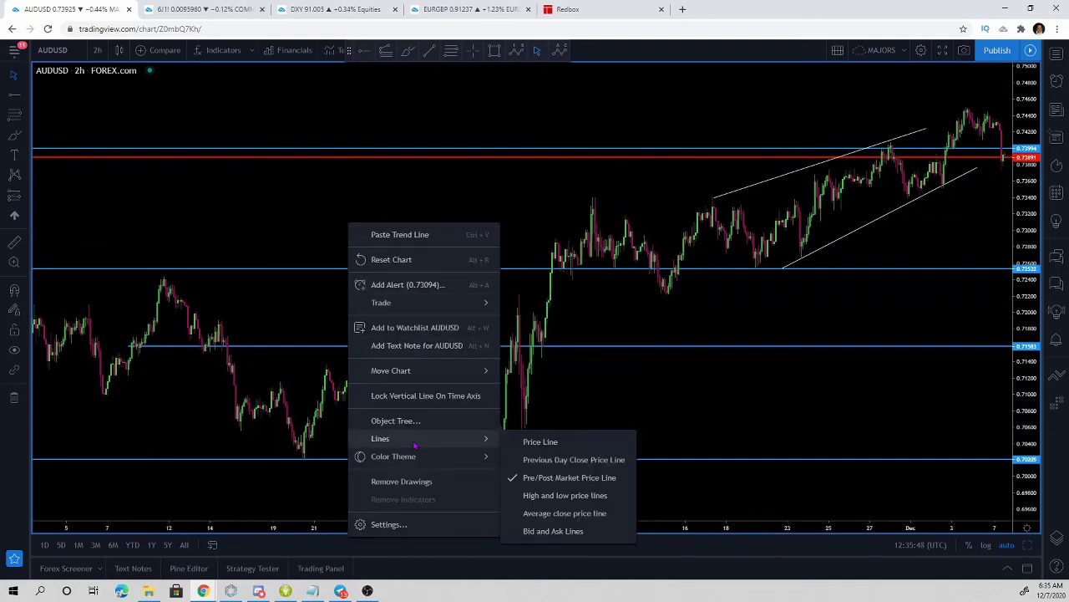
left_click(417, 482)
- Draw a trend line under the AUDUSD lows from 13 November at about 0.72224 to 23 November 2020 at about 0.72652
left_click_drag(797, 334, 716, 337)
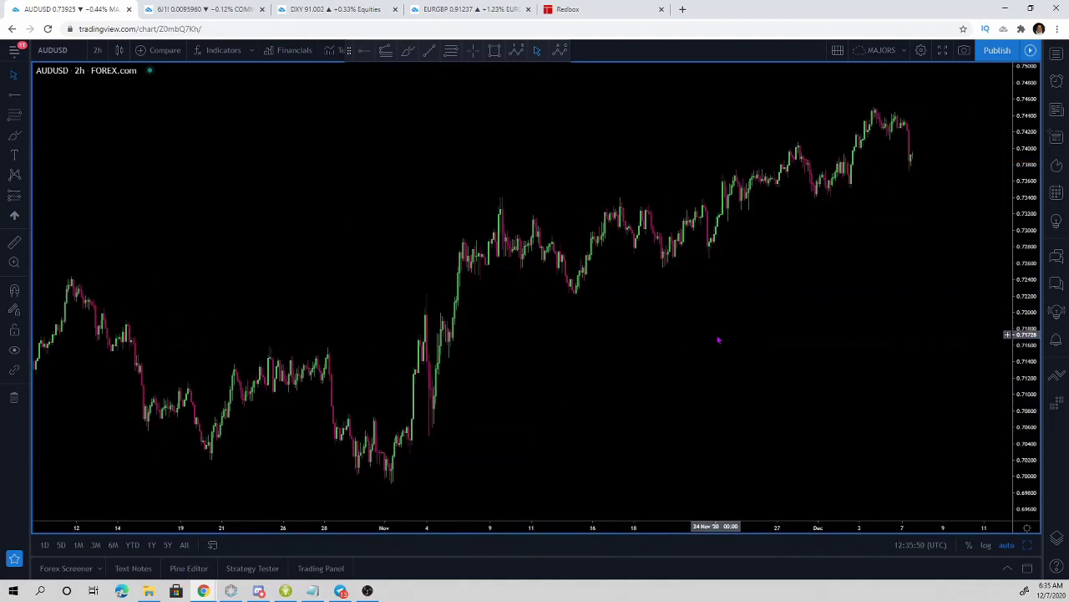
scroll(718, 340, "down", 1)
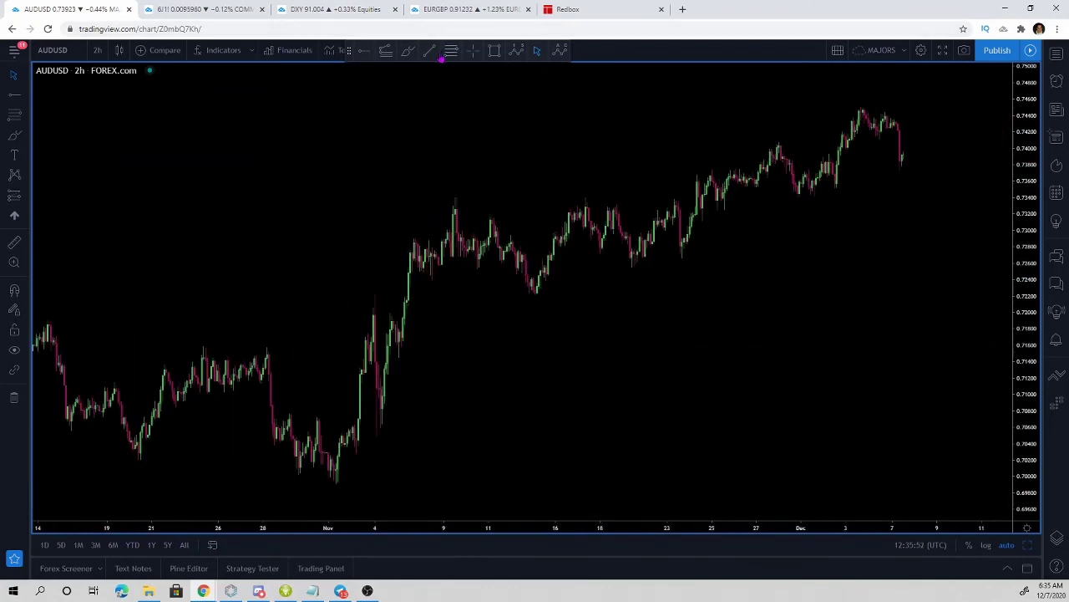
key("alt+t")
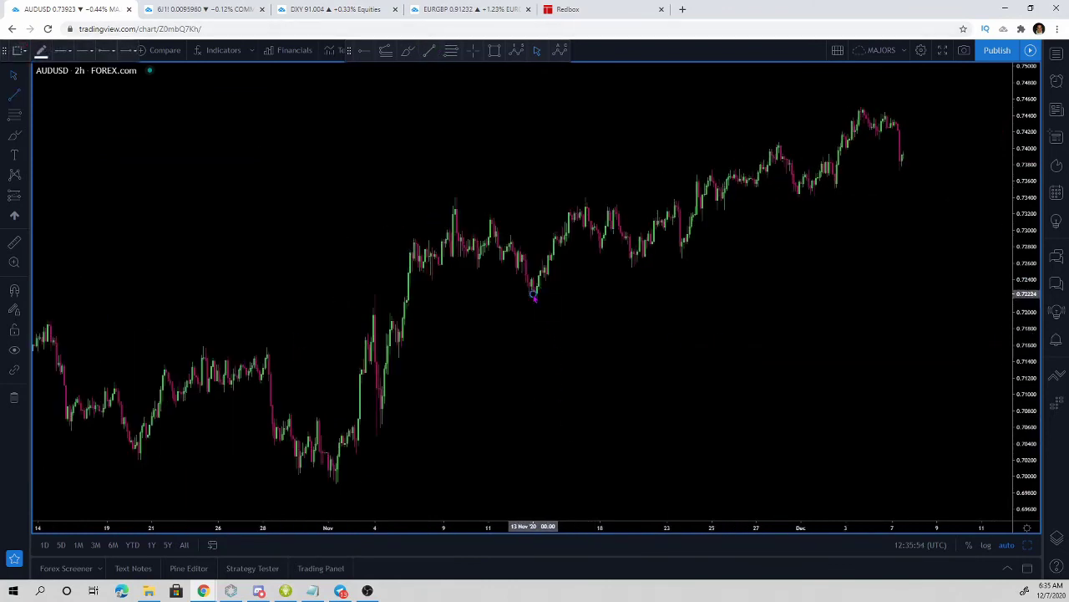
left_click(533, 294)
left_click(684, 262)
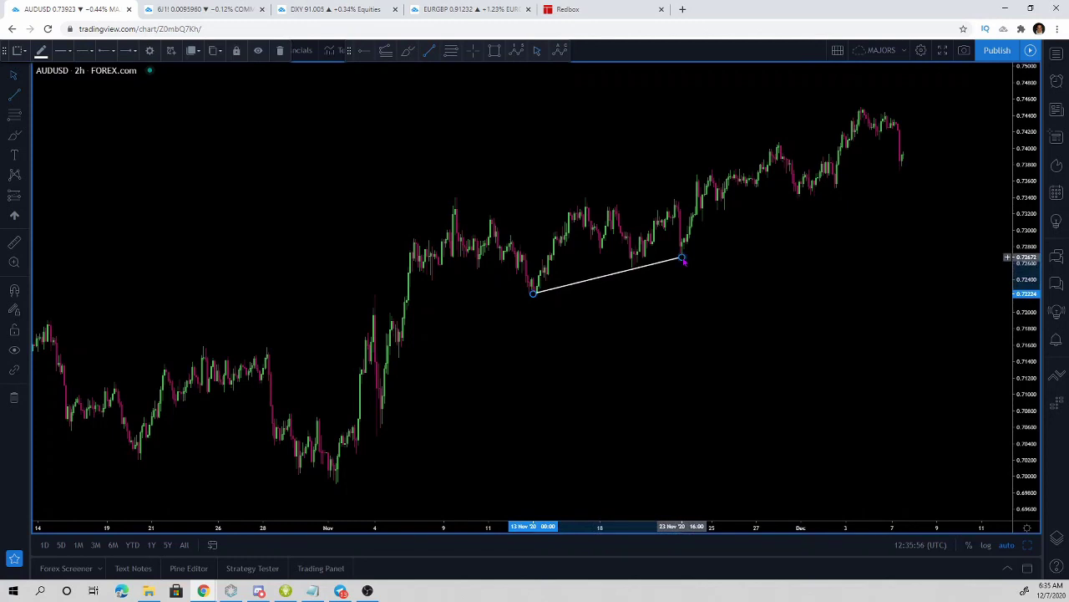
- Extend the rising support line to the right and shift its start back to 12 November at about 0.72163
double_click(683, 261)
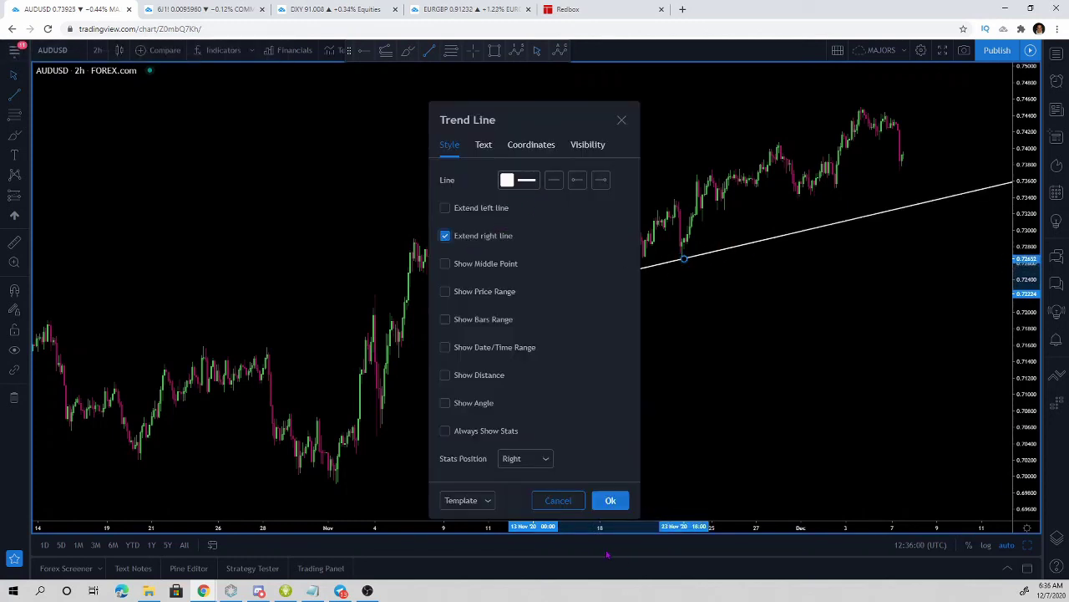
left_click(610, 500)
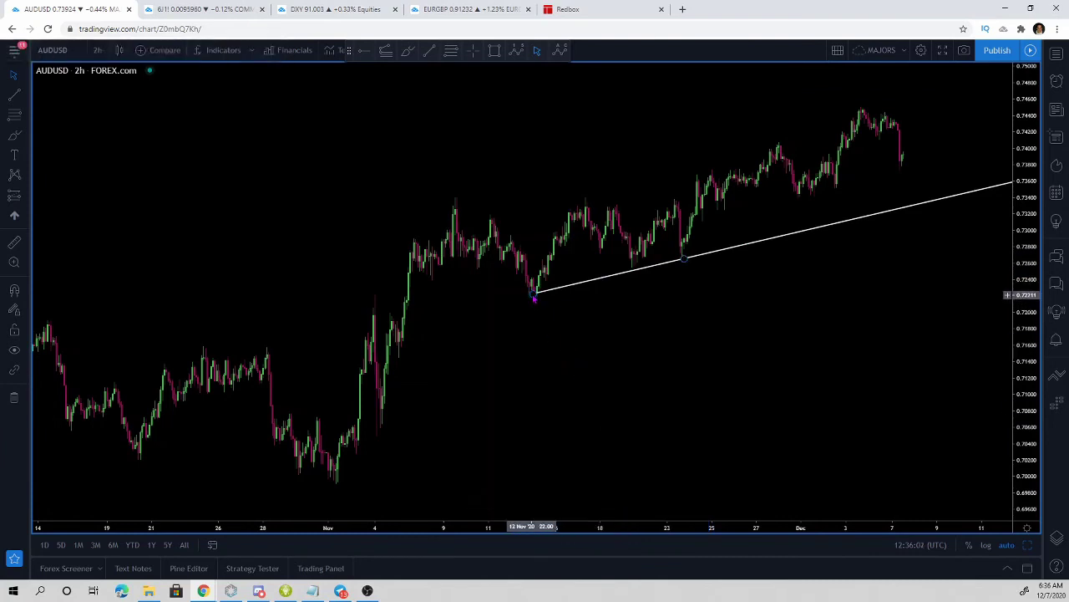
left_click_drag(533, 298, 525, 305)
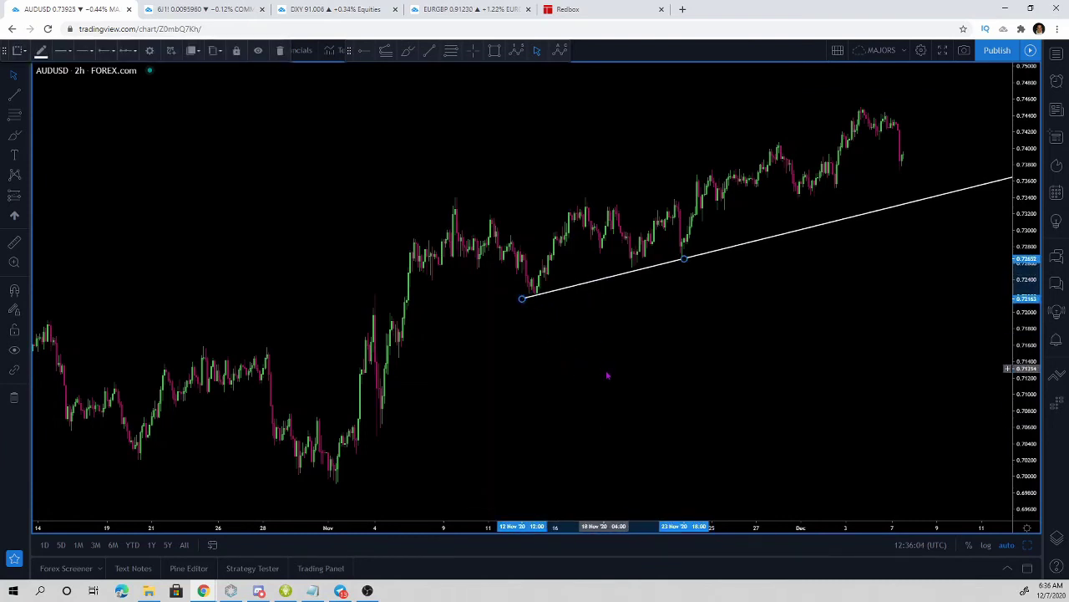
- Clone the support line and place the parallel copy from the 9 November high at about 0.73379 as the channel's upper boundary
scroll(608, 375, "up", 1)
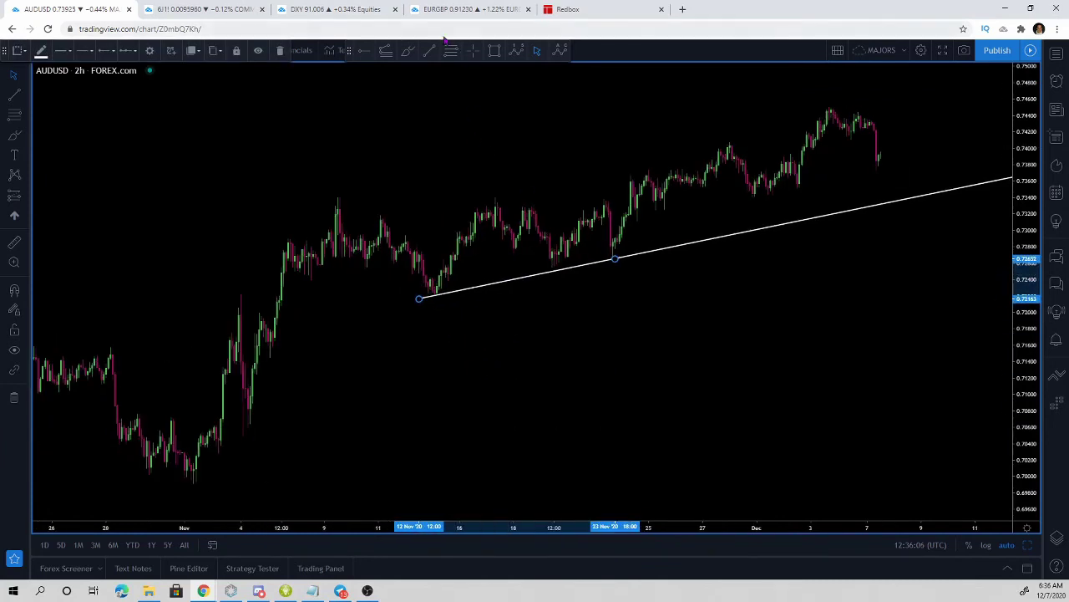
left_click(338, 198)
right_click(580, 164)
left_click(523, 280)
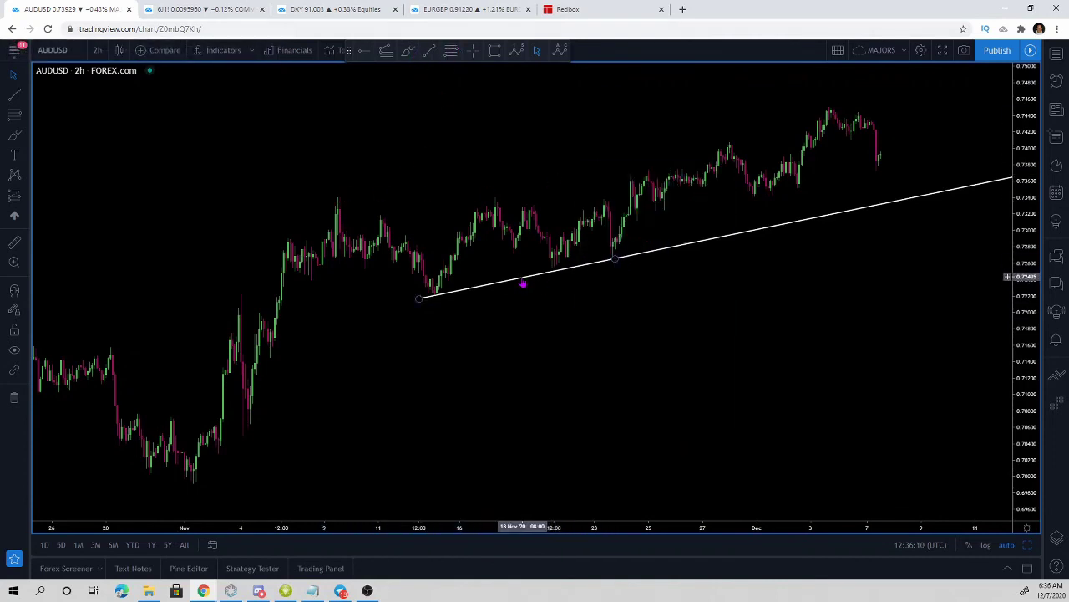
right_click(522, 283)
left_click(554, 376)
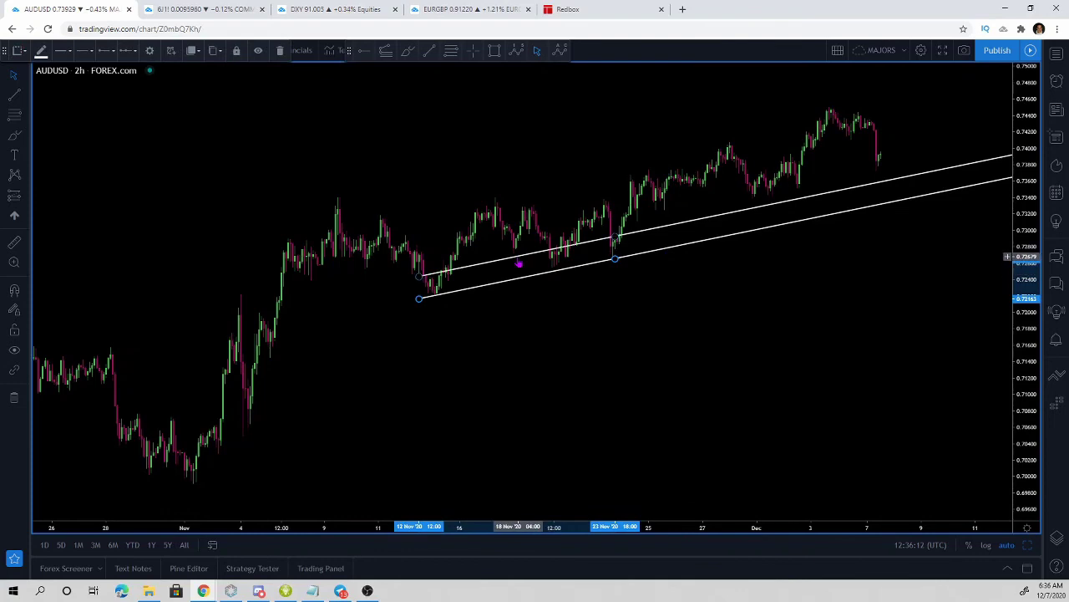
mouse_move(518, 264)
left_mouse_down()
mouse_move(467, 159)
mouse_move(434, 179)
left_mouse_up()
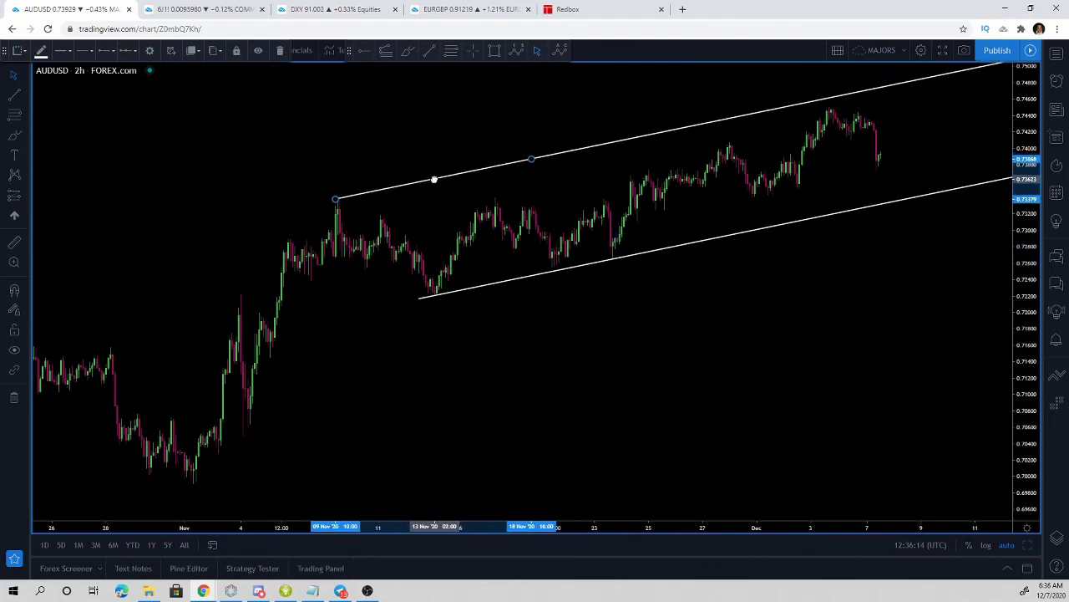
left_click(431, 160)
- View the AUDUSD channel on the 4-hour interval and switch to 2 days, showing price history back to late 2017
scroll(430, 160, "down", 5)
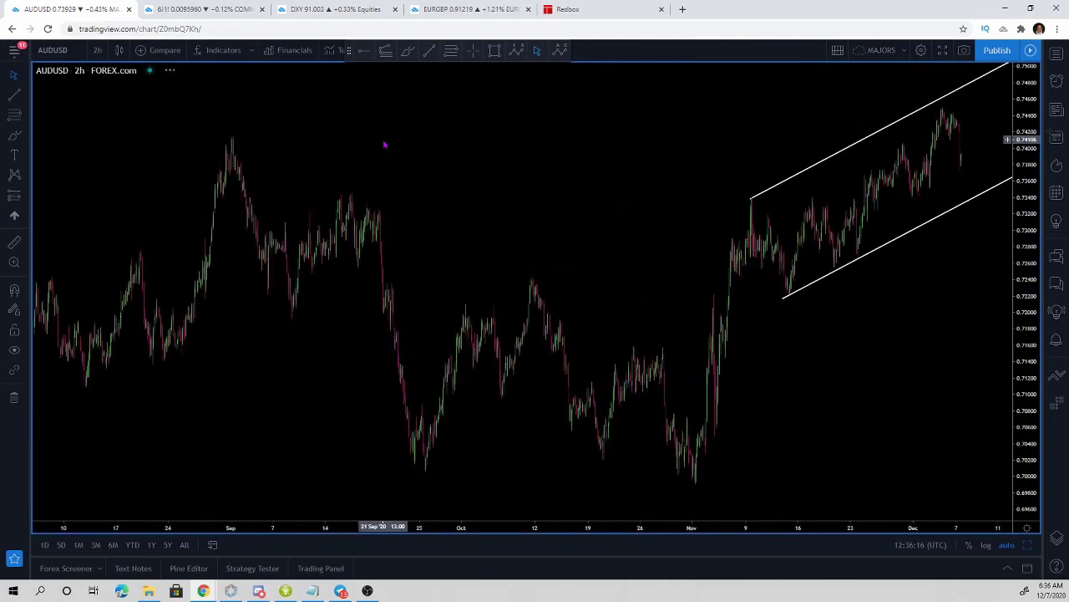
scroll(376, 139, "down", 3)
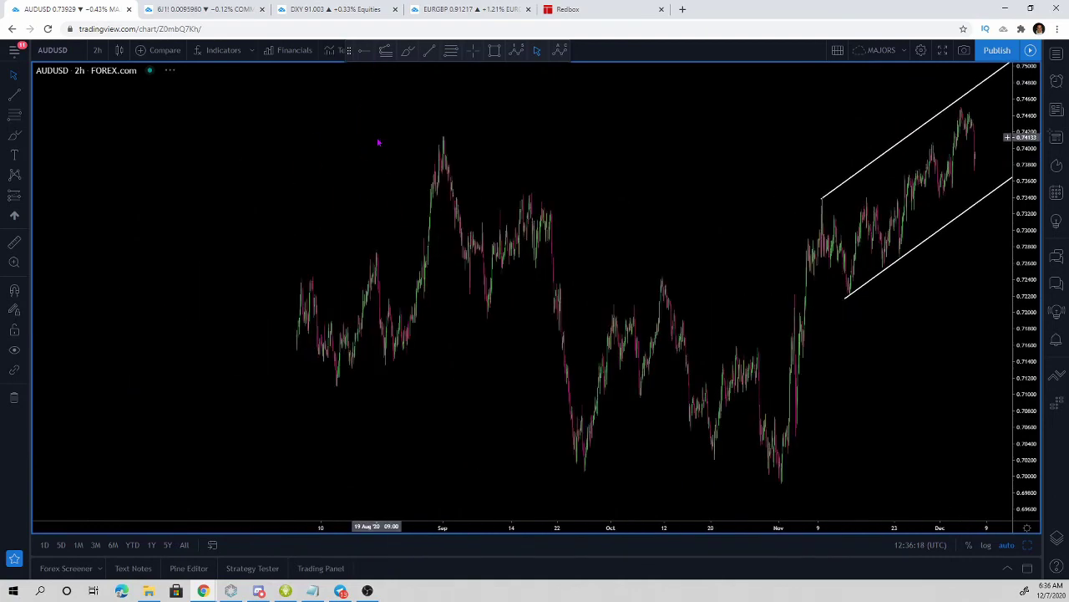
left_click(97, 50)
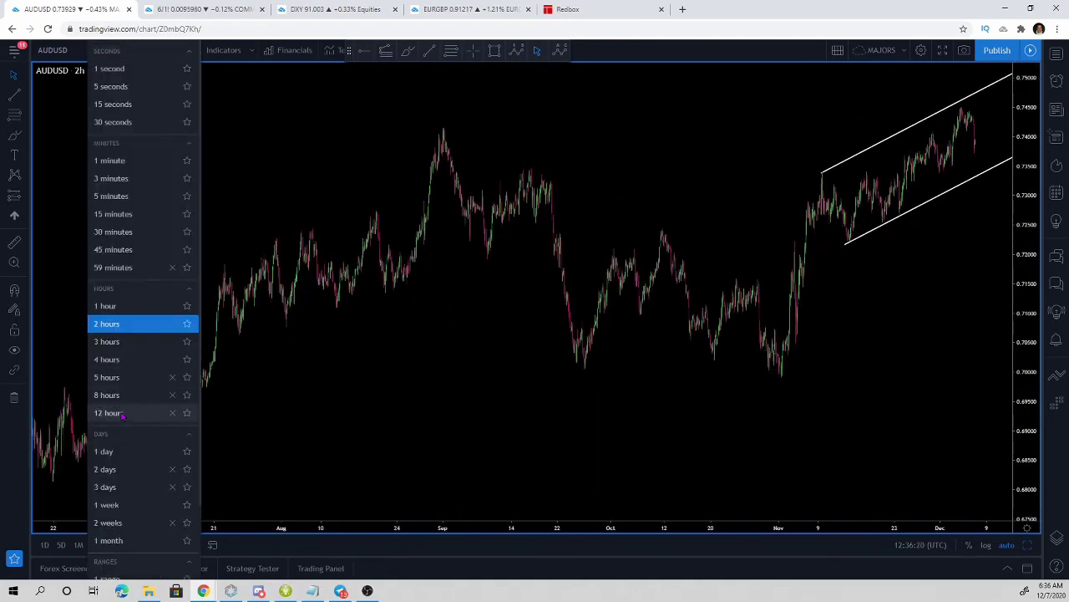
left_click(115, 366)
scroll(734, 313, "up", 4)
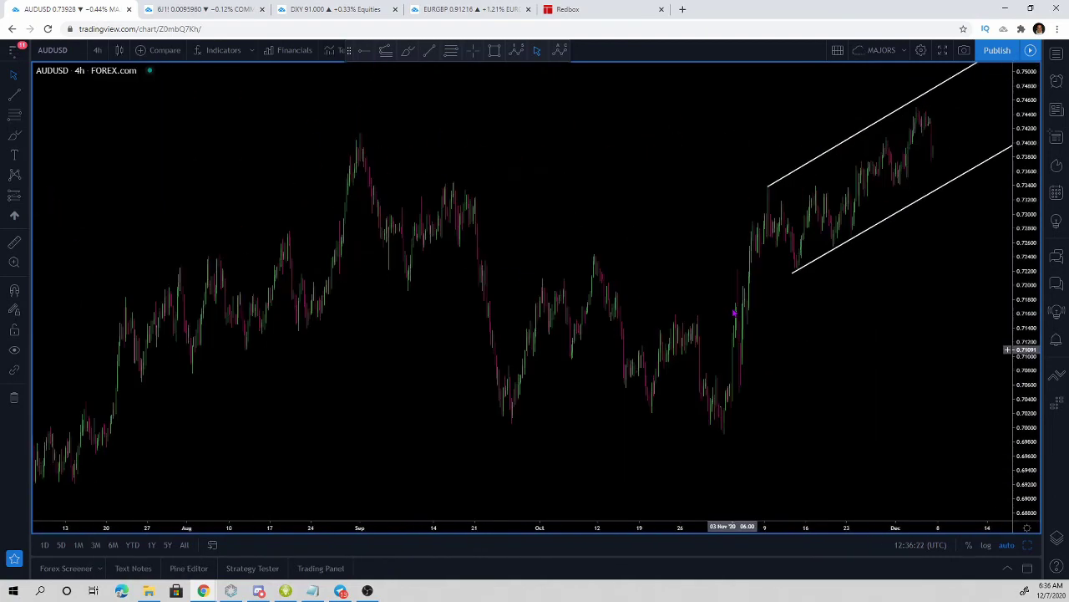
scroll(733, 313, "down", 6)
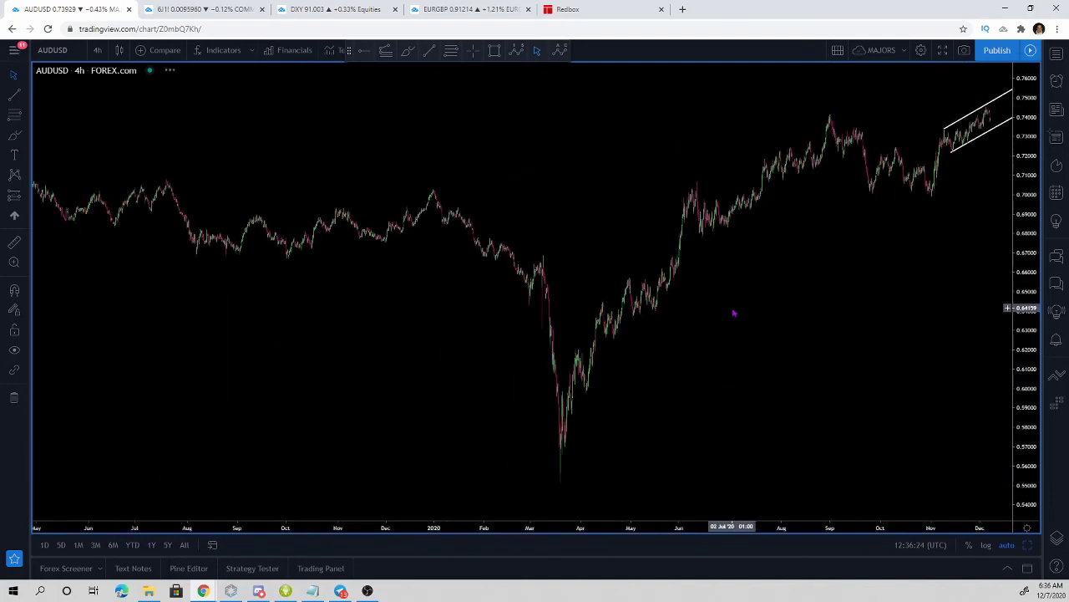
left_click(97, 50)
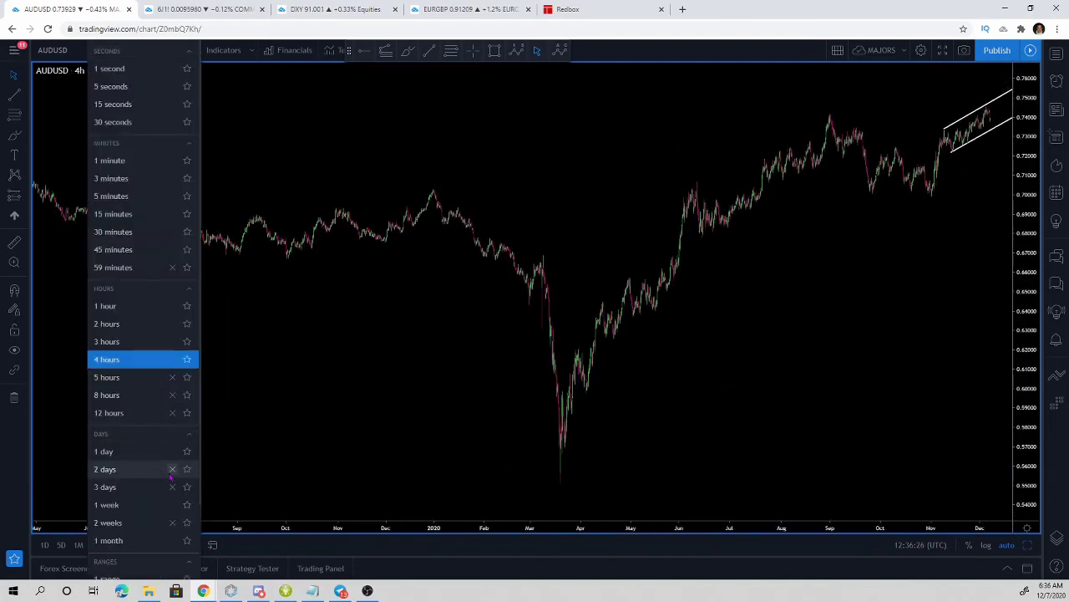
left_click(131, 468)
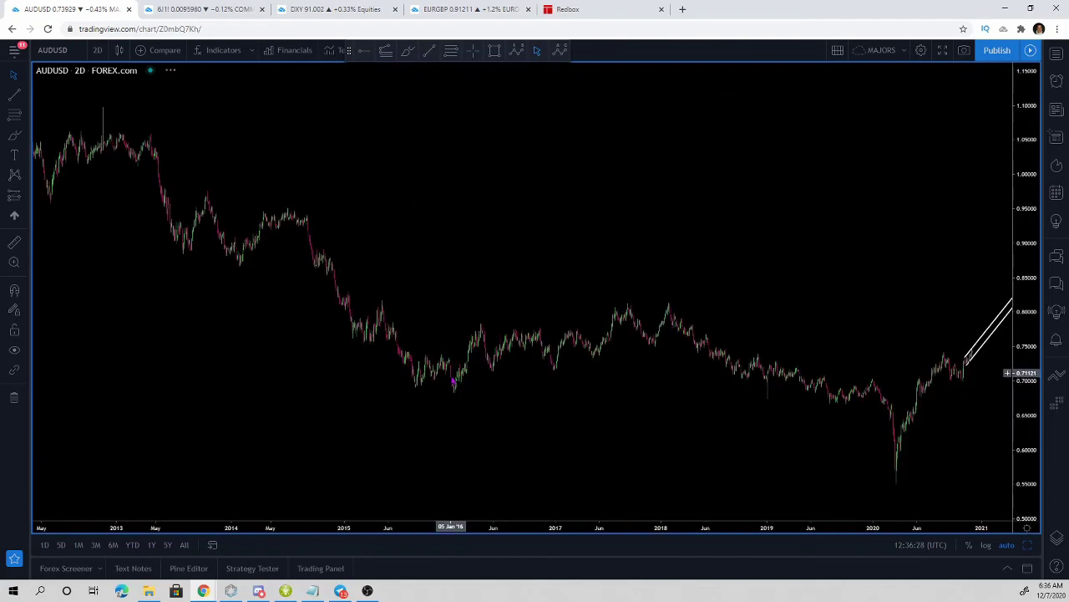
scroll(452, 381, "up", 4)
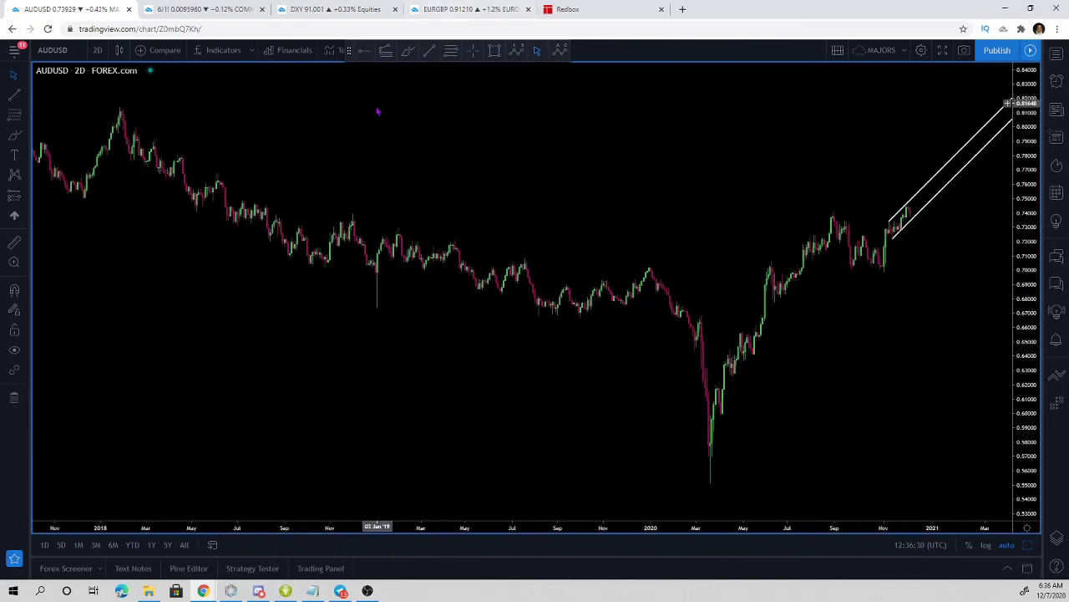
- Place a red horizontal ray from 27 April 2018 at about 0.74642 on the 2-day AUDUSD chart
left_click(363, 52)
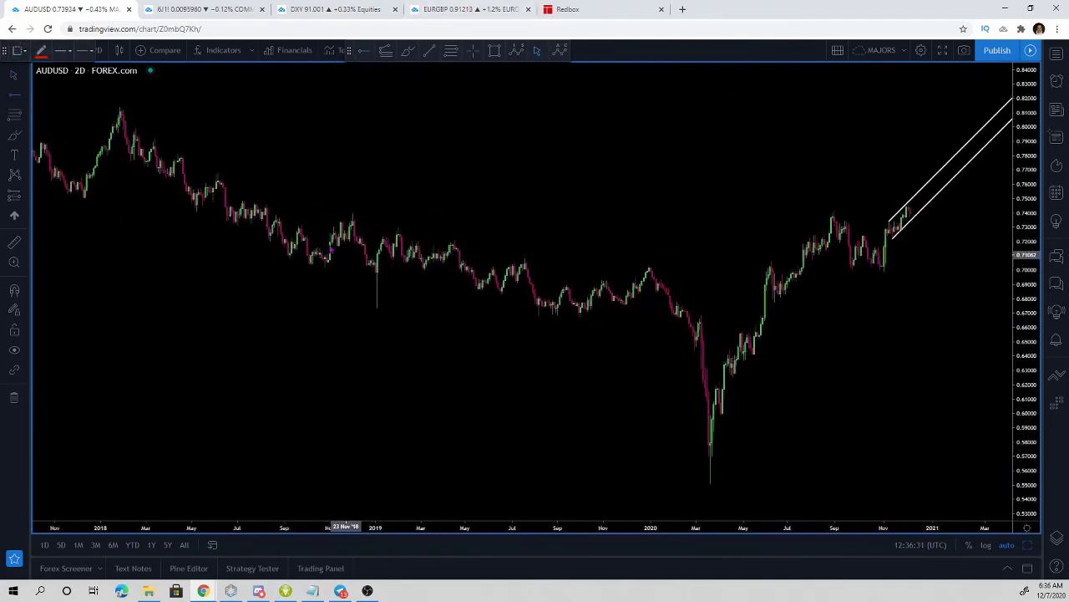
left_click(192, 209)
left_click_drag(216, 216, 212, 204)
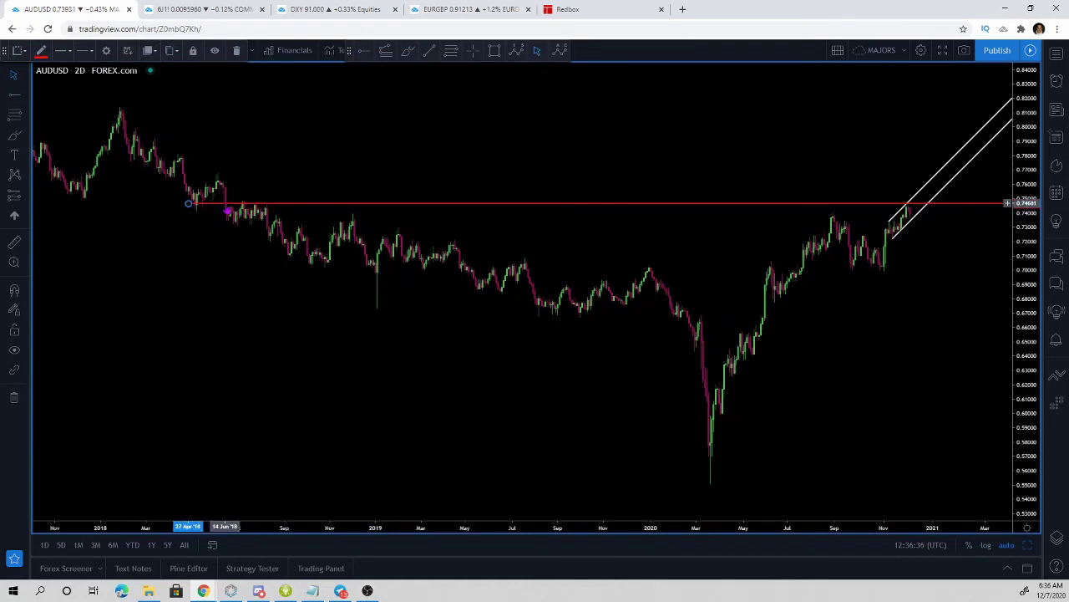
left_click(436, 86)
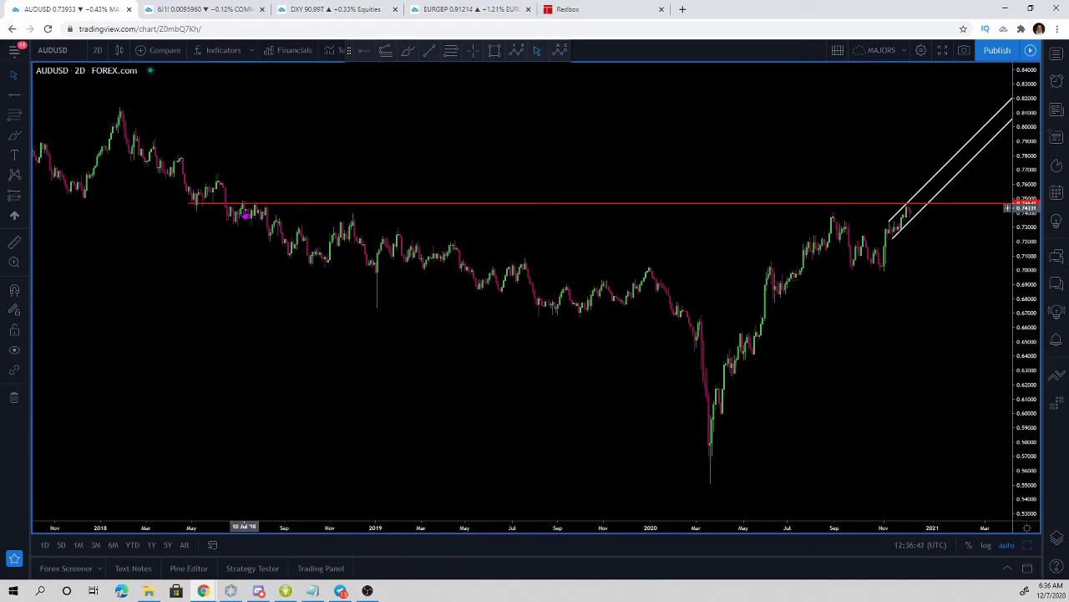
left_click(405, 52)
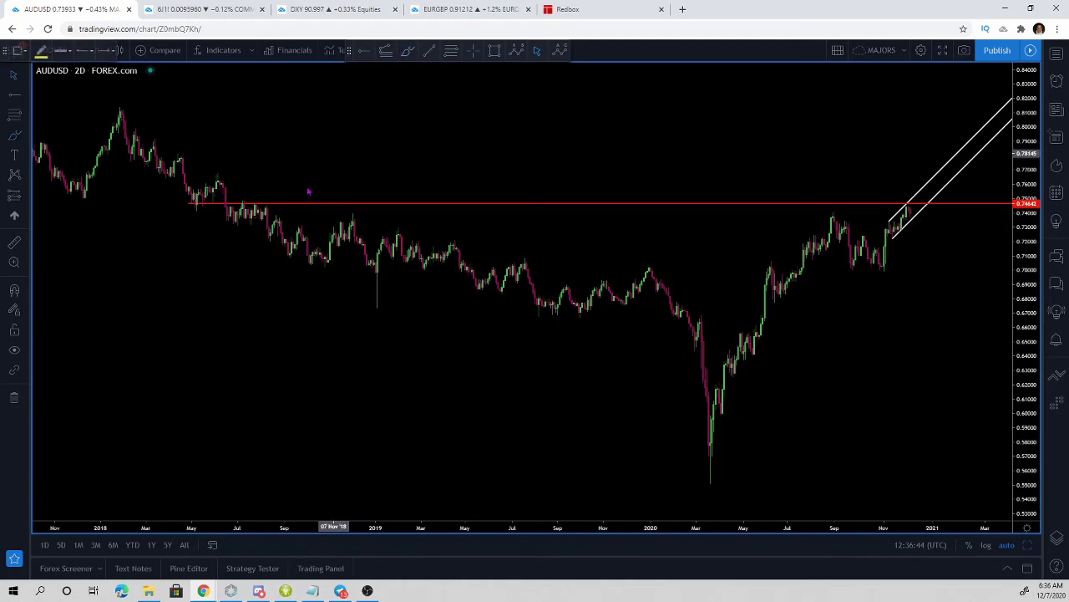
mouse_move(252, 92)
left_mouse_down()
mouse_move(261, 198)
mouse_move(285, 179)
left_mouse_up()
key("F12")
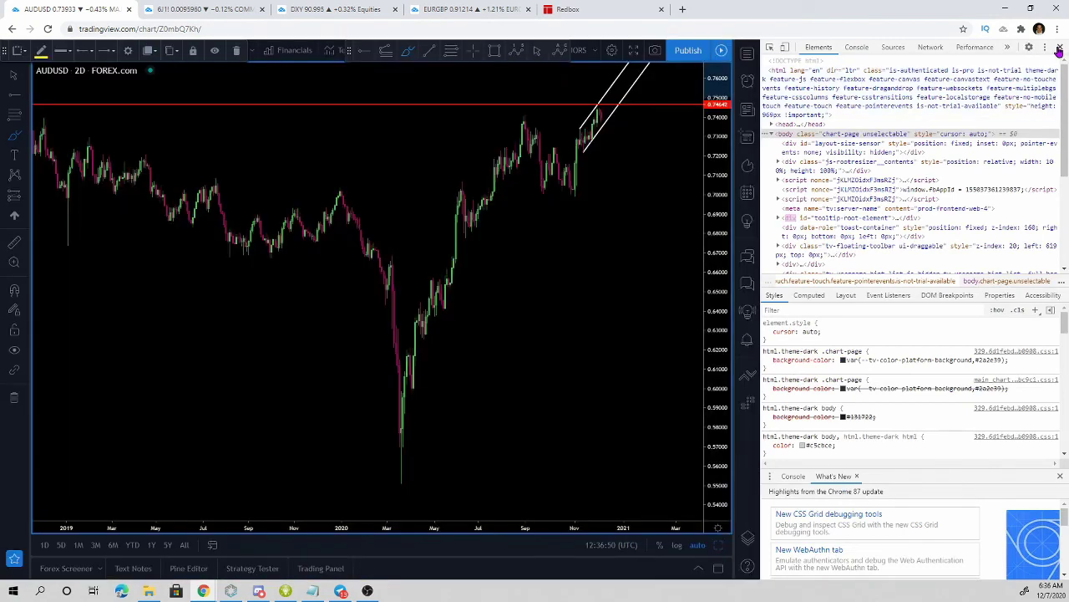
left_click(1060, 47)
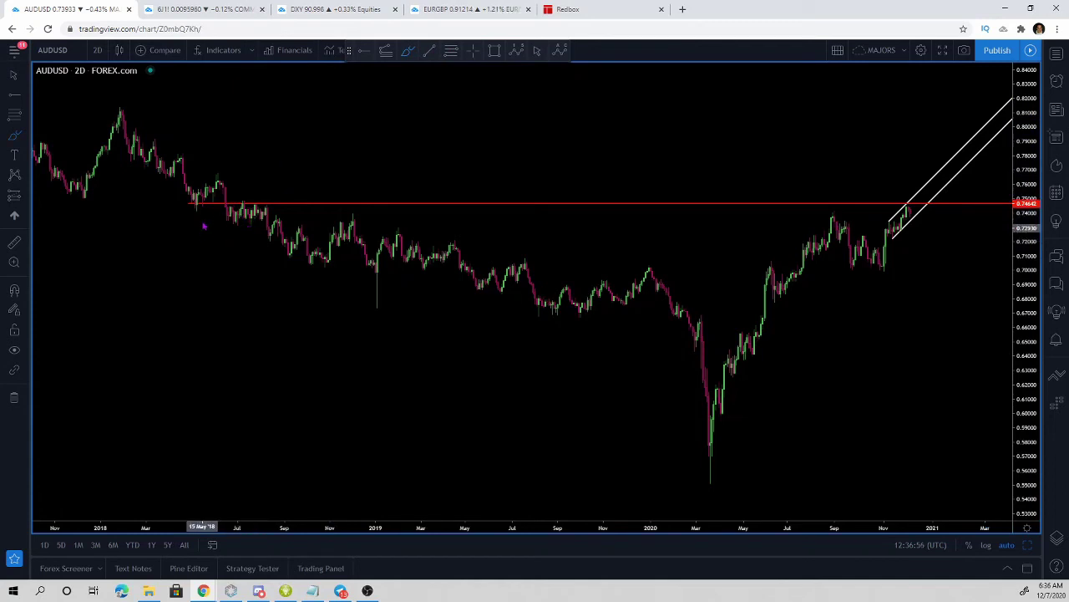
- Lower the red horizontal ray on the 2-day AUDUSD chart to about 0.74526
left_click_drag(203, 204, 203, 206)
left_click(286, 190)
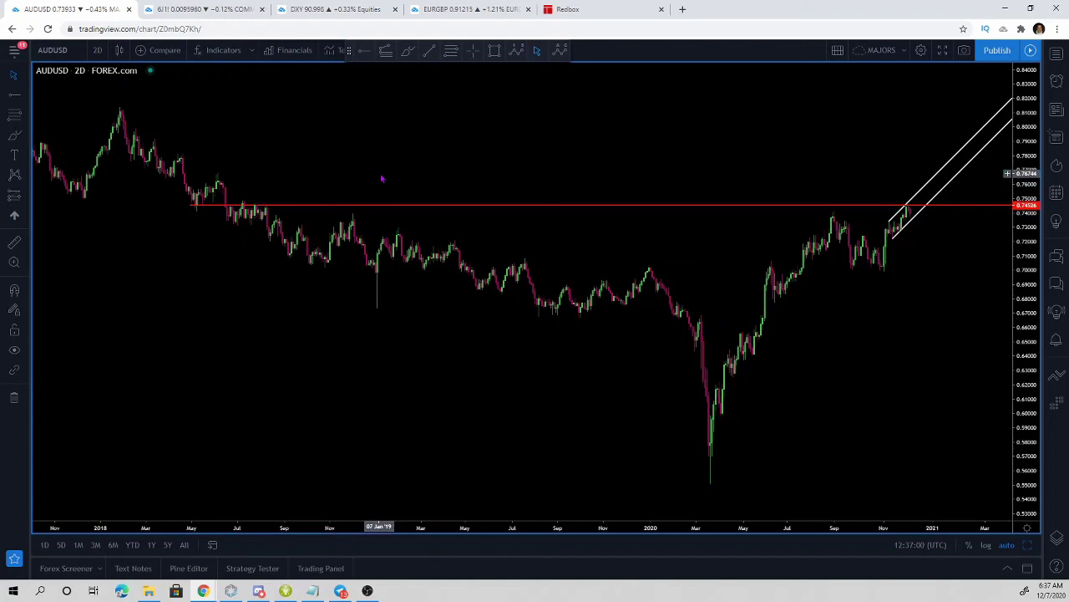
- Check recent AUDUSD price action below the red ray on the 15-minute interval and switch the chart to 1 hour
scroll(381, 178, "up", 5)
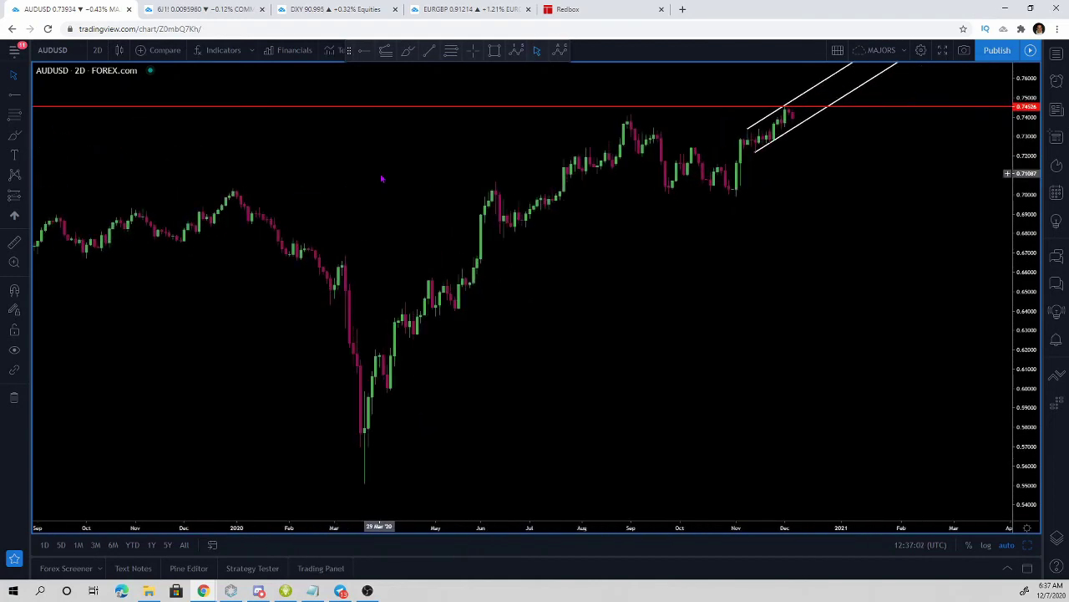
scroll(381, 178, "up", 2)
scroll(381, 178, "up", 2)
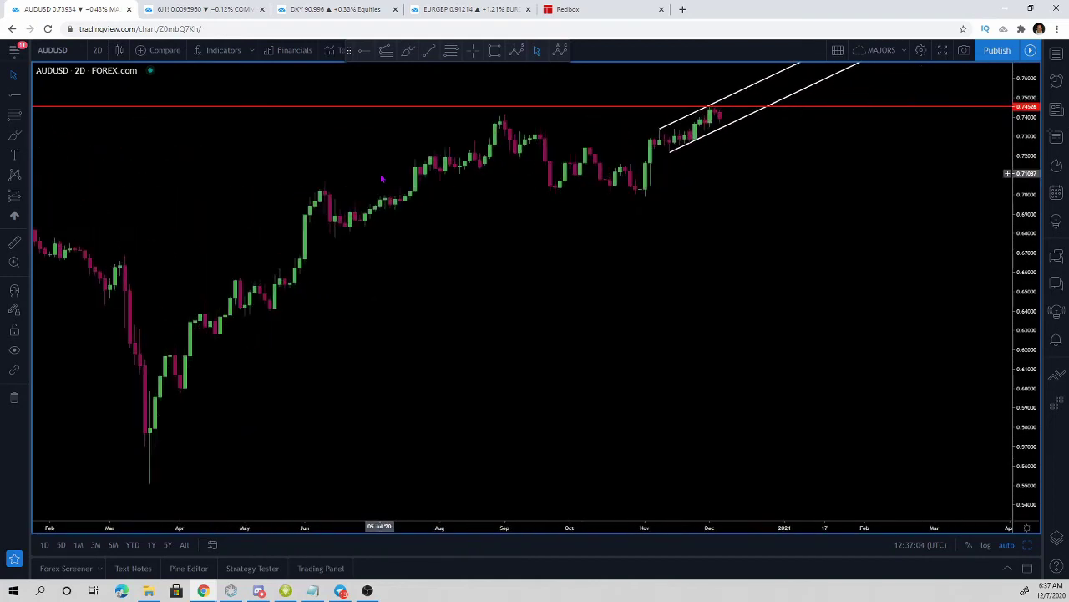
left_click(97, 50)
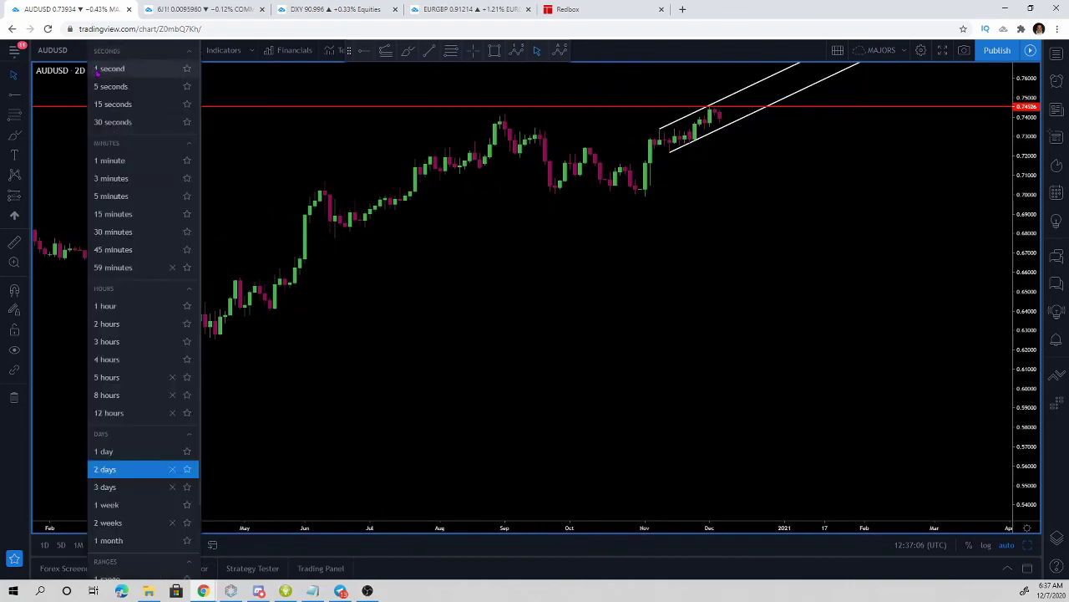
left_click(112, 214)
scroll(527, 204, "down", 5)
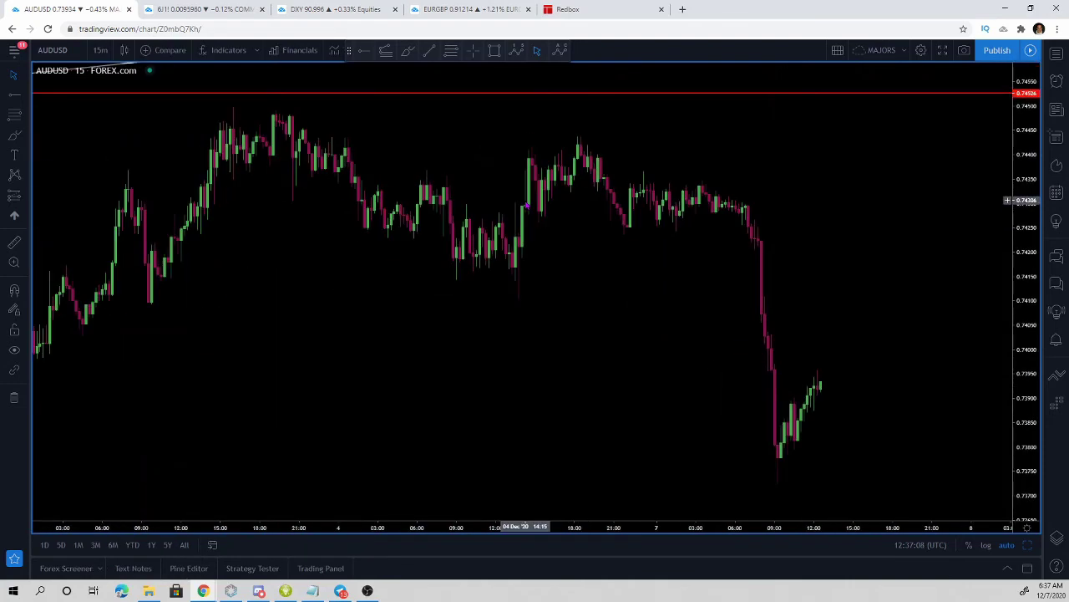
scroll(526, 204, "up", 4)
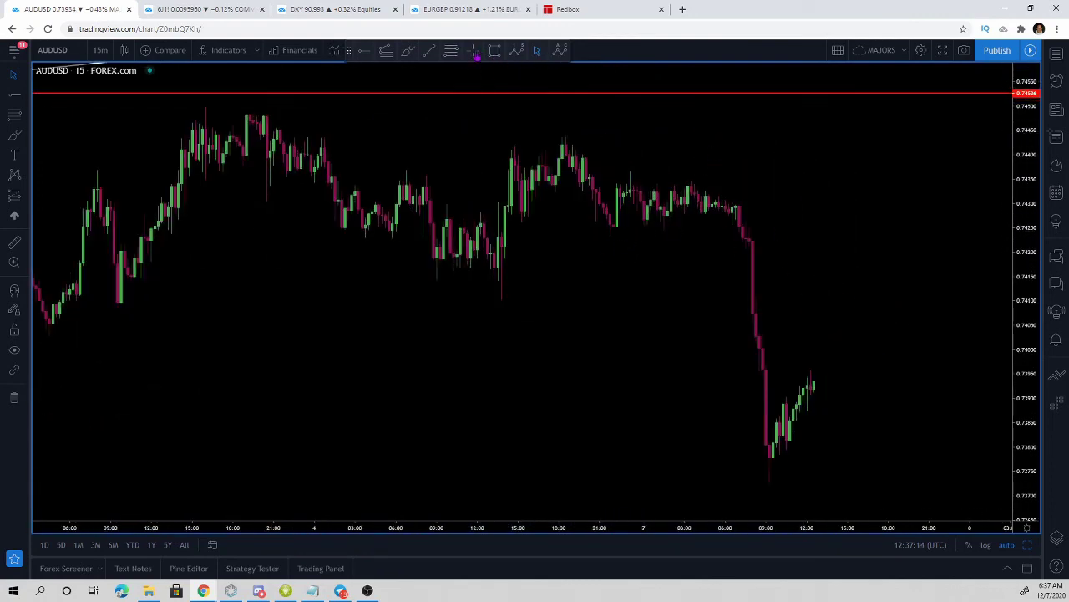
left_click(100, 50)
left_click(108, 305)
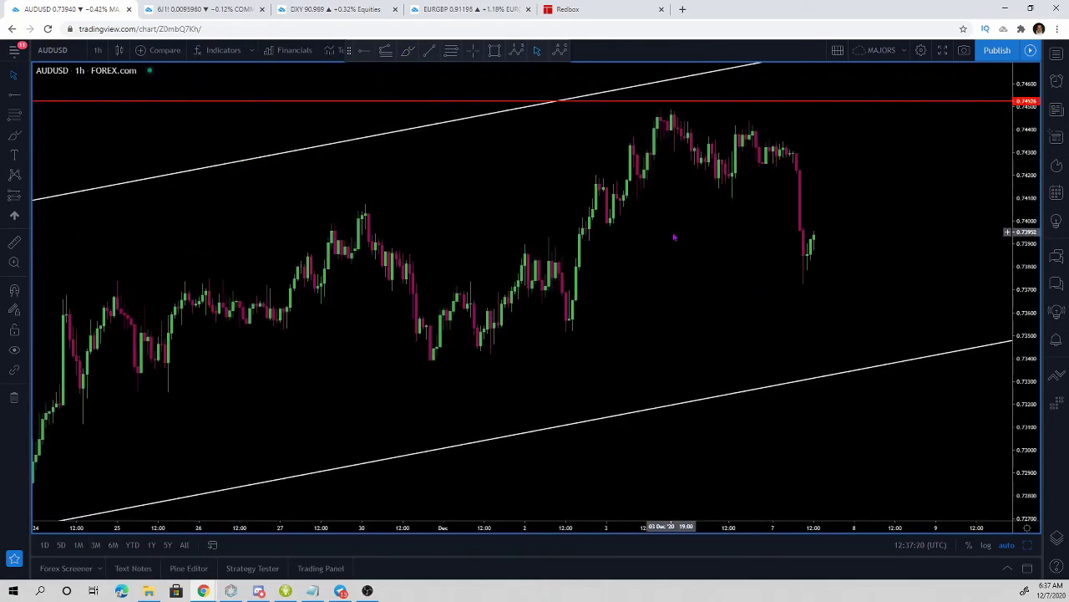
- Try a rising trend line under the early December lows from 3 December at about 0.73977, and remove it
left_click(428, 51)
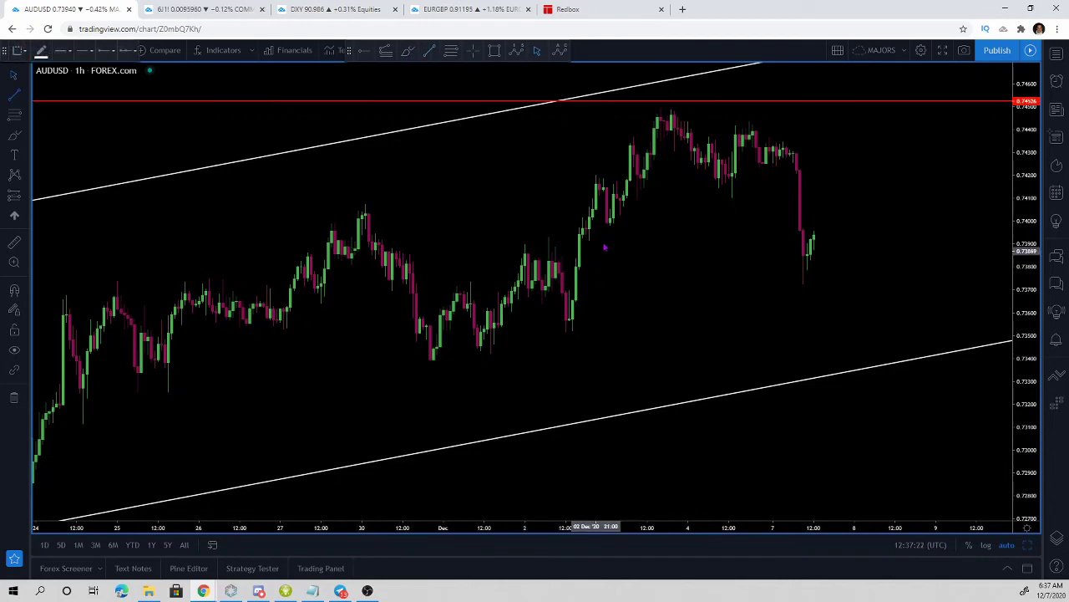
left_click(607, 226)
left_click(838, 173)
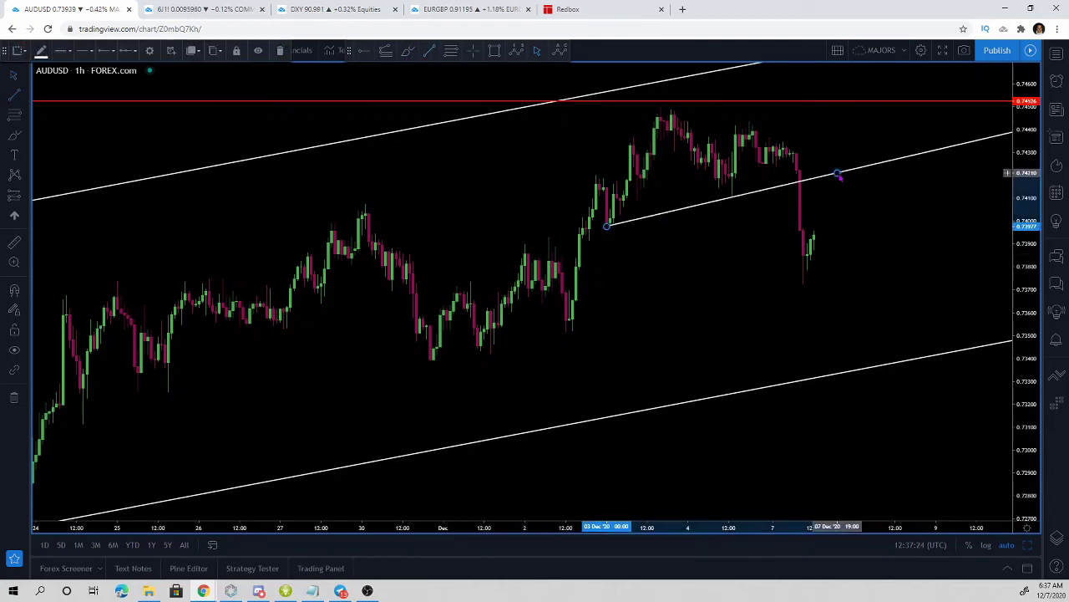
key("Delete")
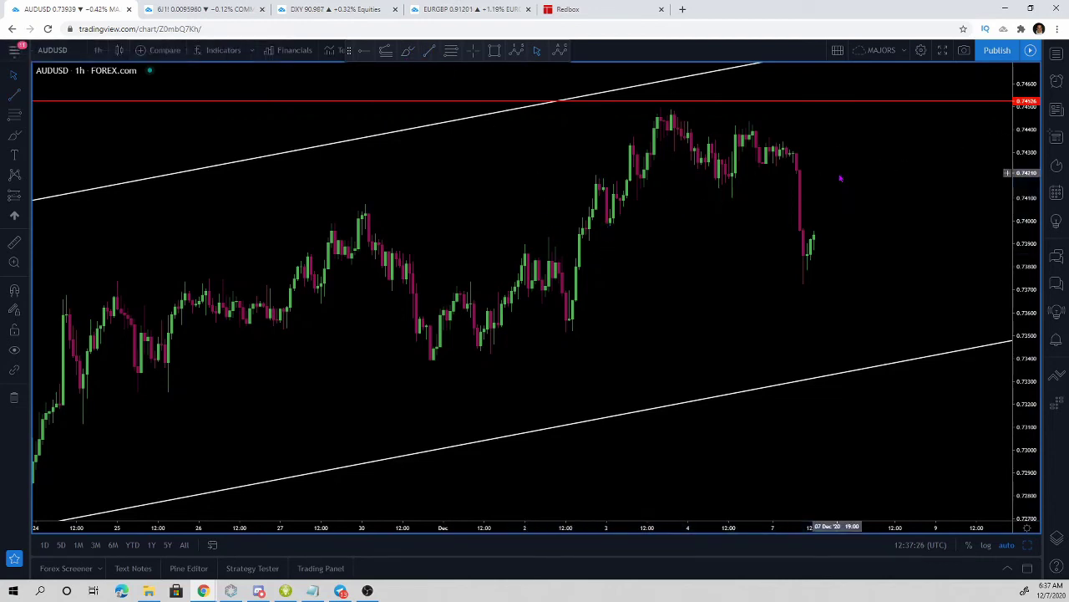
- Switch the AUDUSD chart to the 4-hour interval and bring price history back to September into view
scroll(841, 178, "down", 6)
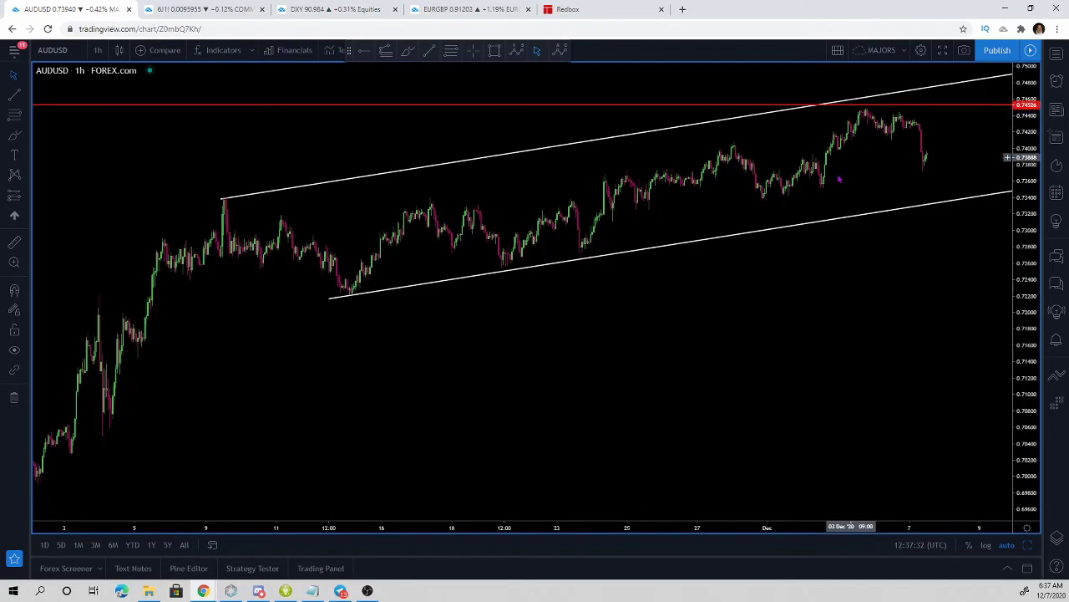
scroll(738, 153, "up", 2)
scroll(739, 153, "down", 2)
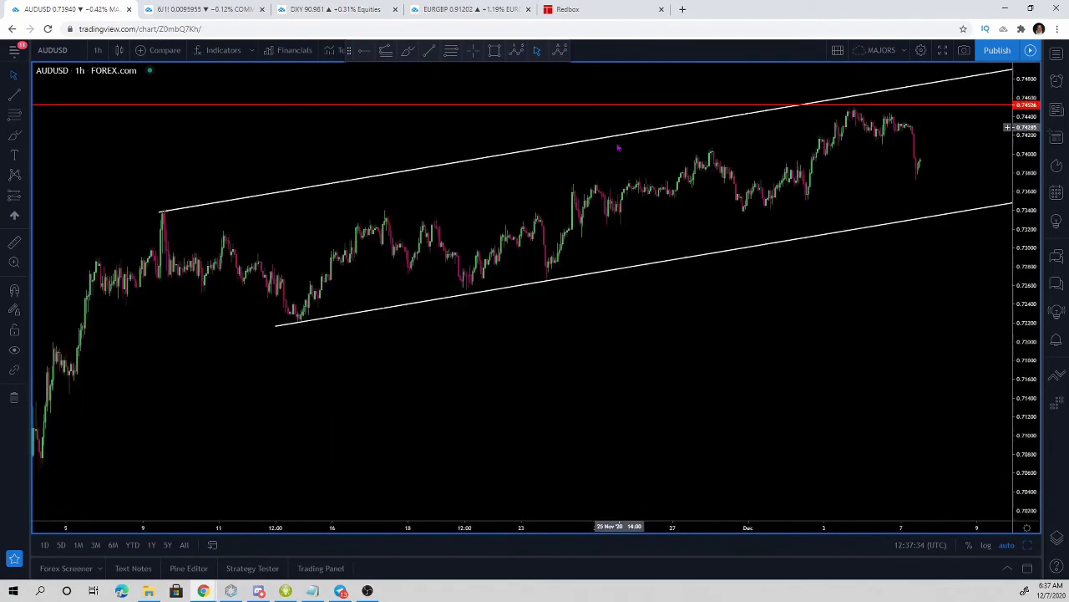
left_click(98, 50)
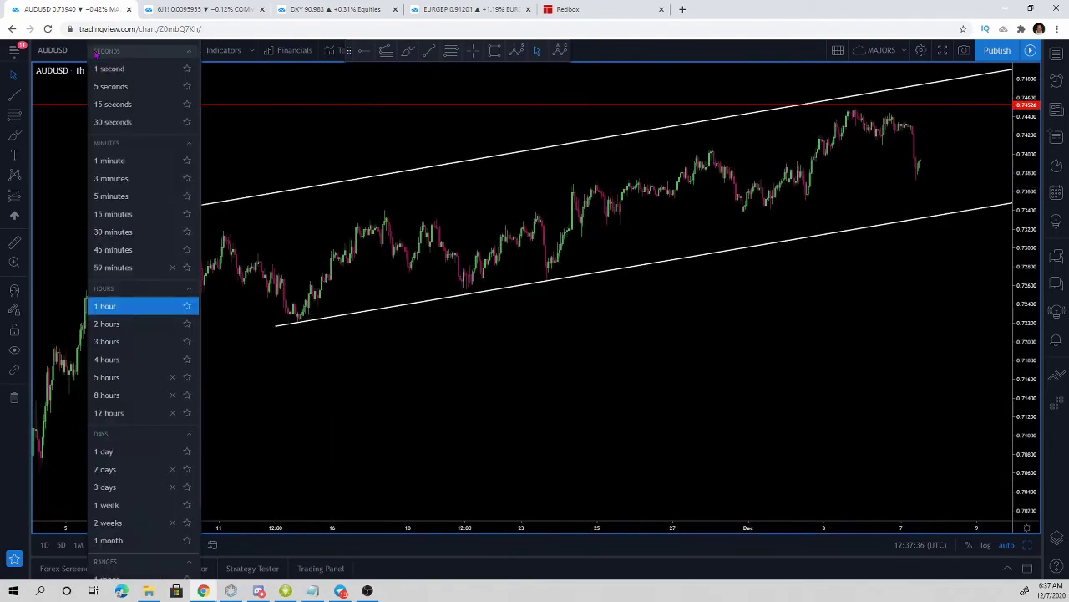
left_click(117, 359)
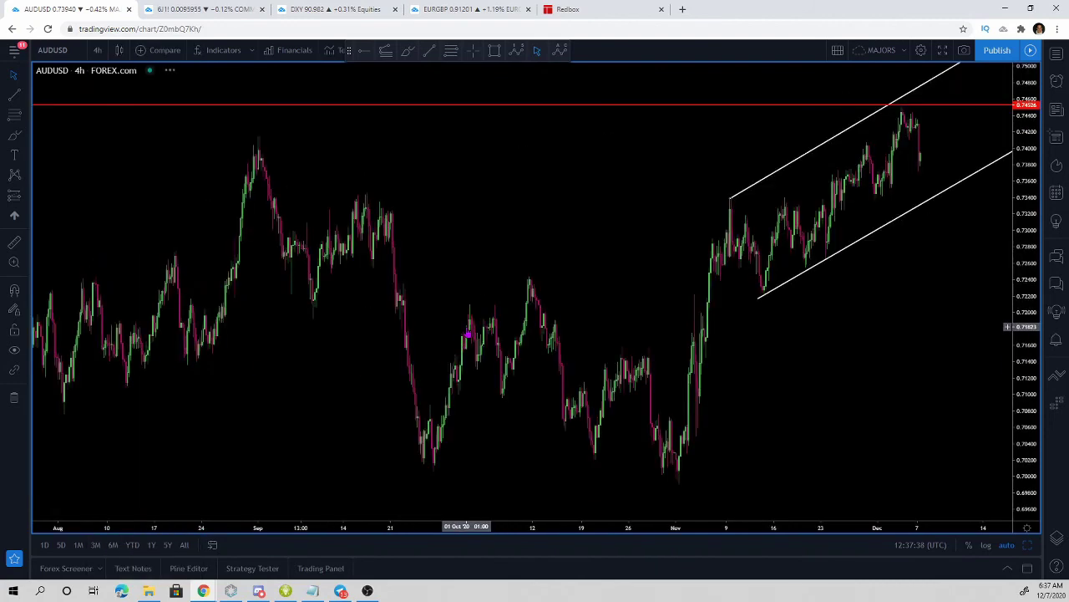
scroll(468, 330, "up", 2)
scroll(468, 330, "down", 2)
scroll(518, 278, "down", 2)
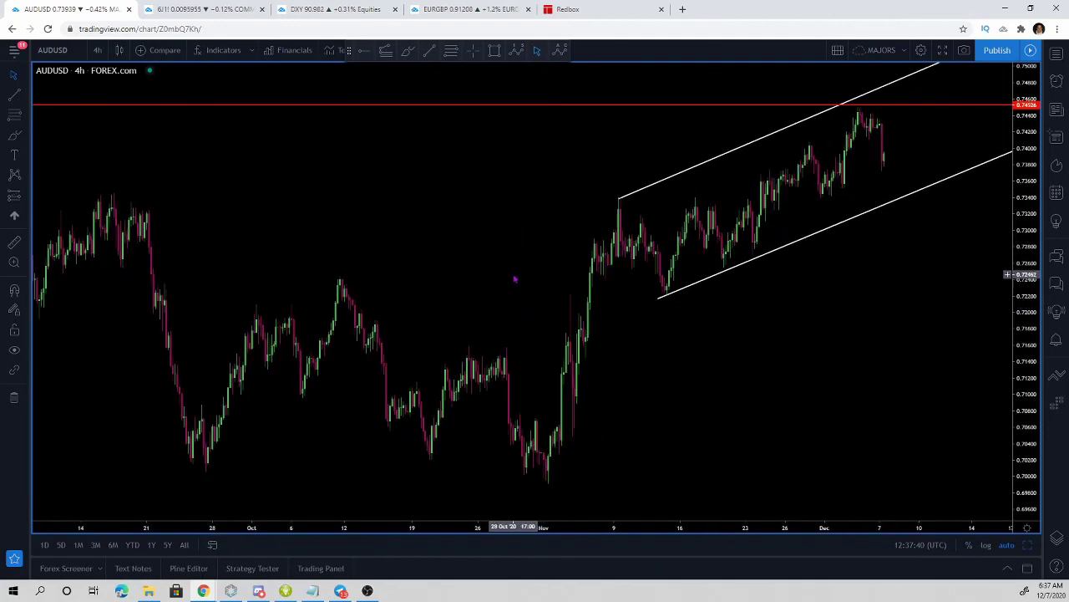
scroll(384, 218, "up", 3)
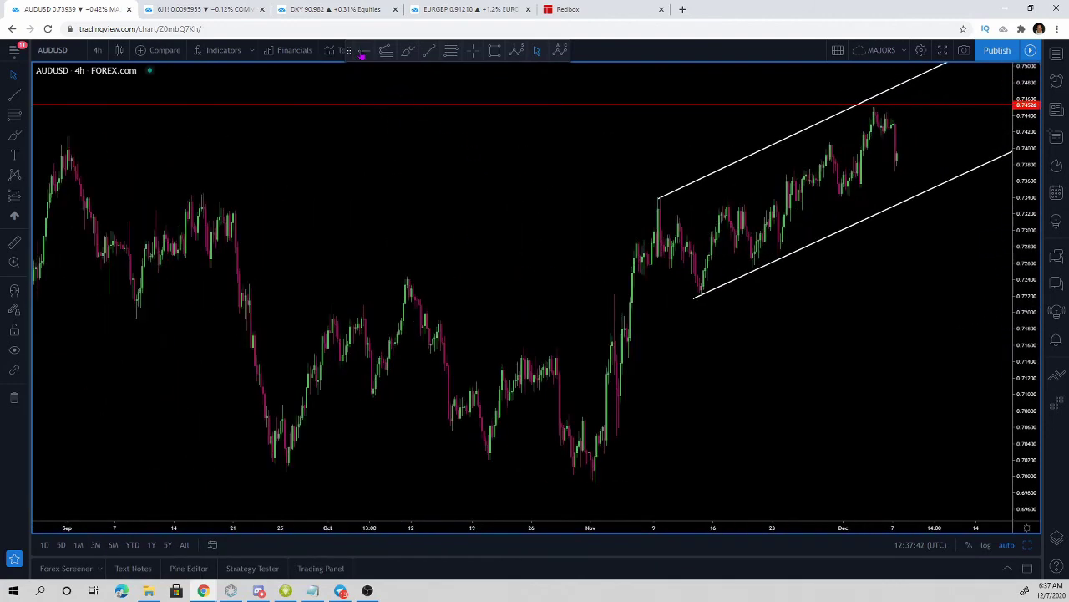
- Place a red horizontal ray from the 31 August 2020 high at about 0.74045 on the 4-hour AUDUSD chart
left_click(363, 52)
left_click(66, 149)
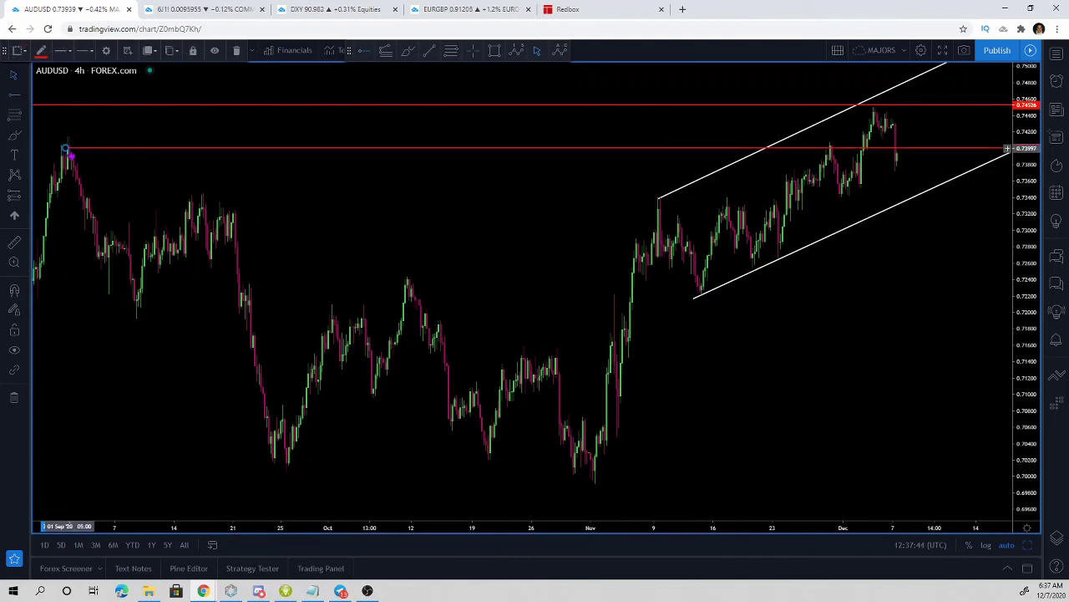
left_click_drag(75, 148, 75, 144)
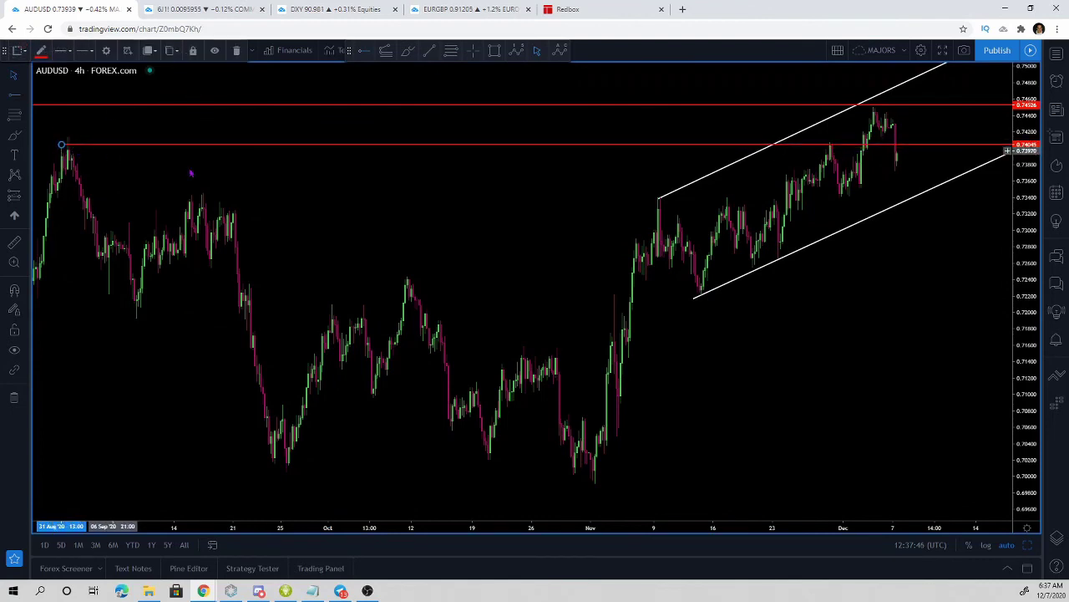
left_click(219, 189)
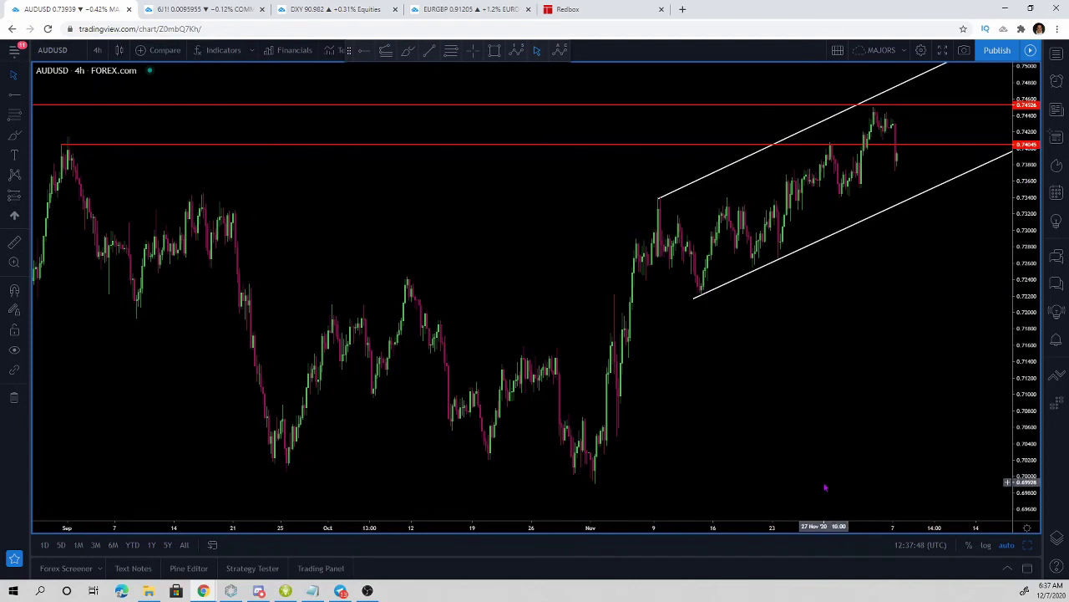
- Draw a rectangle over AUDUSD price action from 2 to 7 December between the two red rays
scroll(815, 481, "up", 1)
left_click(494, 50)
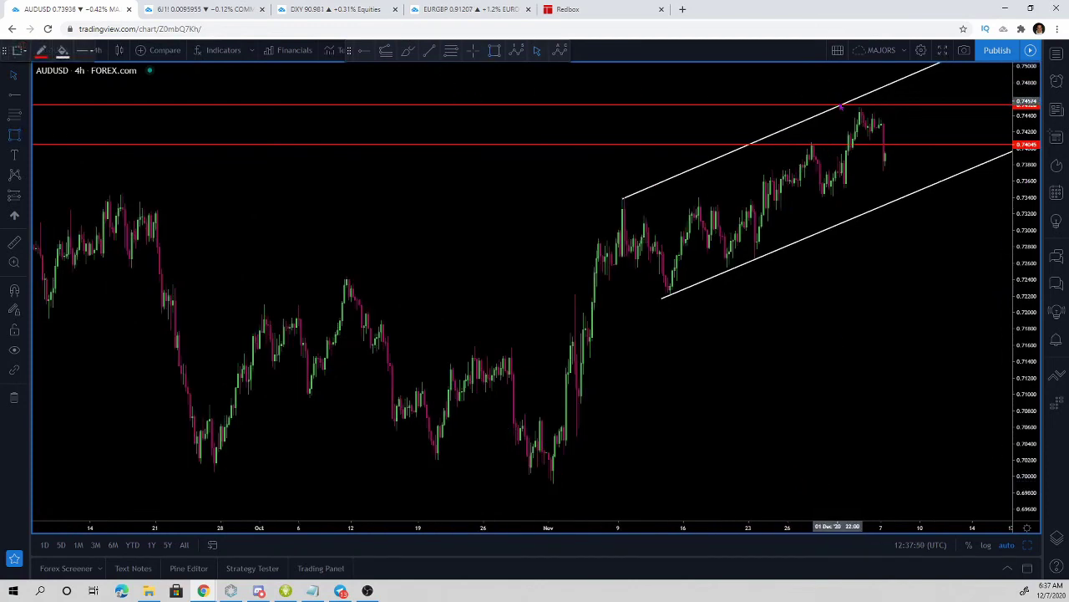
mouse_move(841, 107)
left_mouse_down()
mouse_move(902, 146)
mouse_move(893, 143)
left_mouse_up()
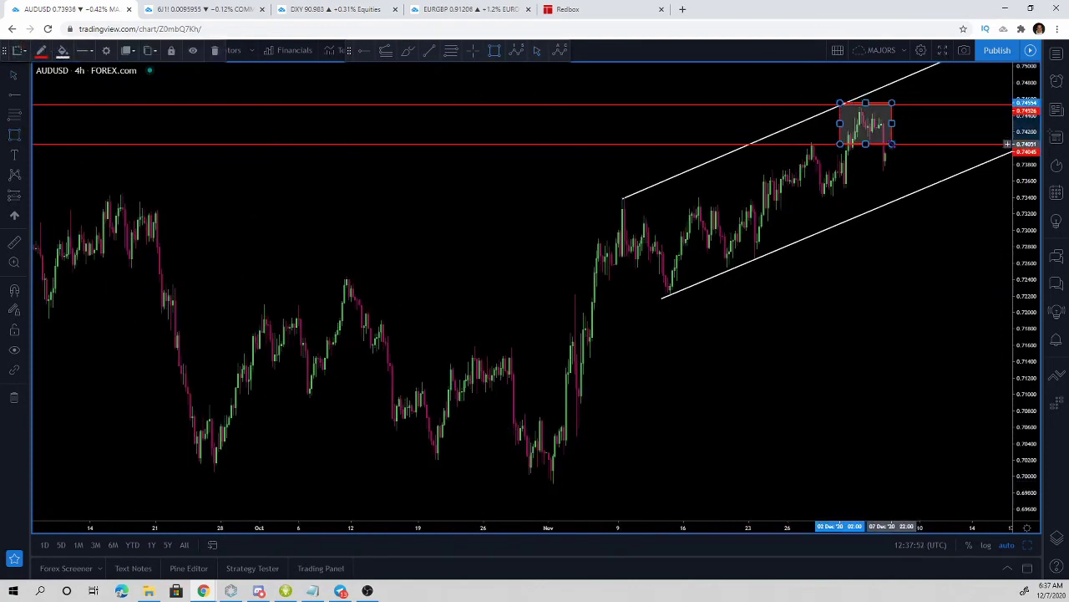
left_click(908, 92)
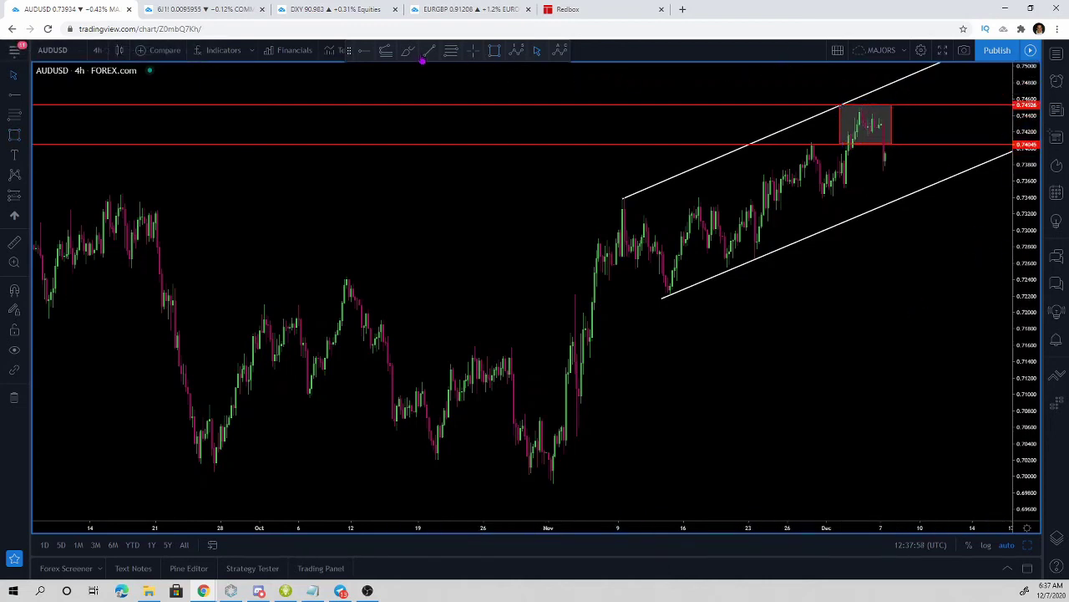
- Try a rising trend line from the 23 November low at about 0.72693 to 7 December at about 0.73861, and remove it
key("alt+t")
left_click(754, 254)
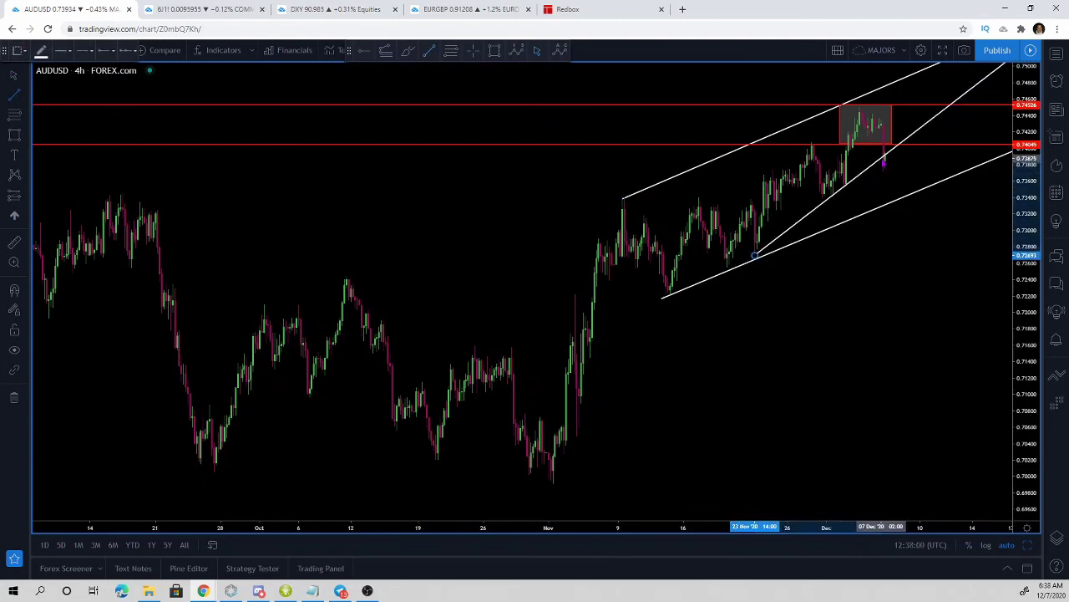
left_click(884, 158)
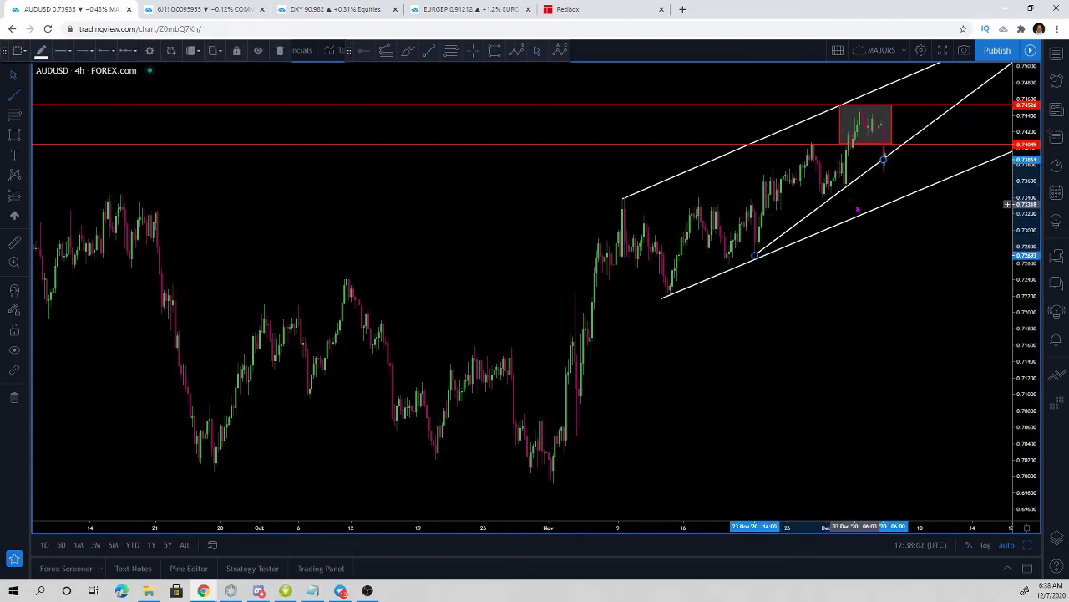
key("Delete")
- Switch the AUDUSD chart to the 1-hour interval, with the rectangle and latest candles in view
scroll(860, 284, "up", 5)
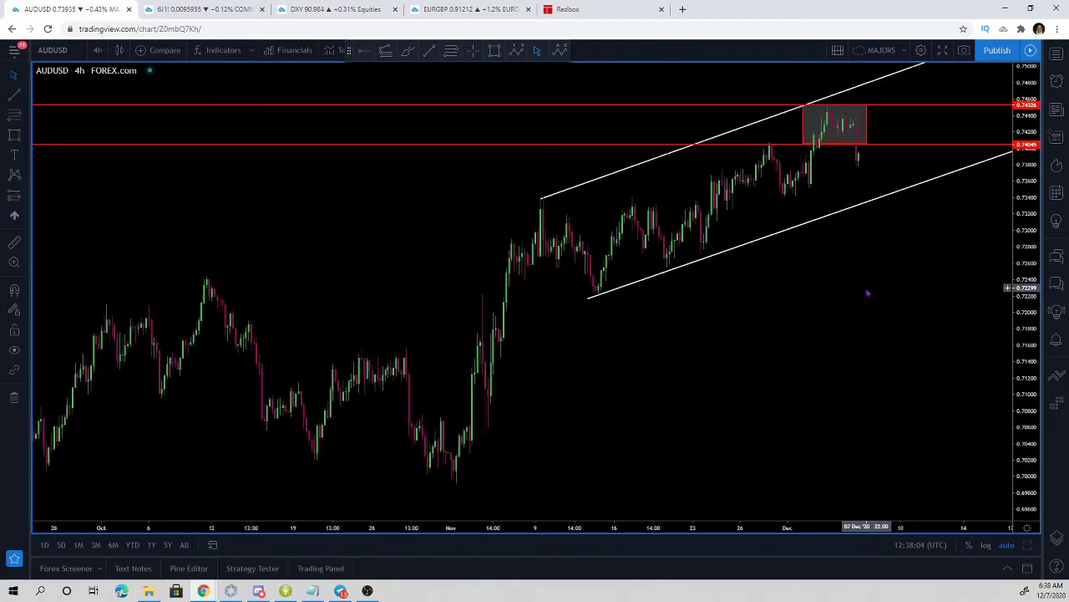
left_click(97, 50)
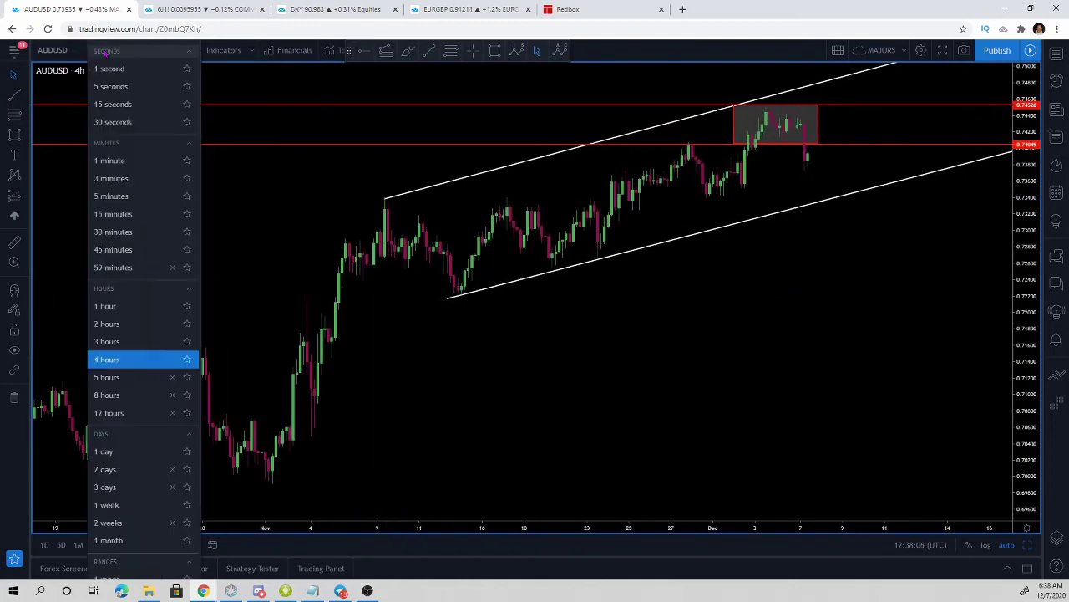
left_click(129, 304)
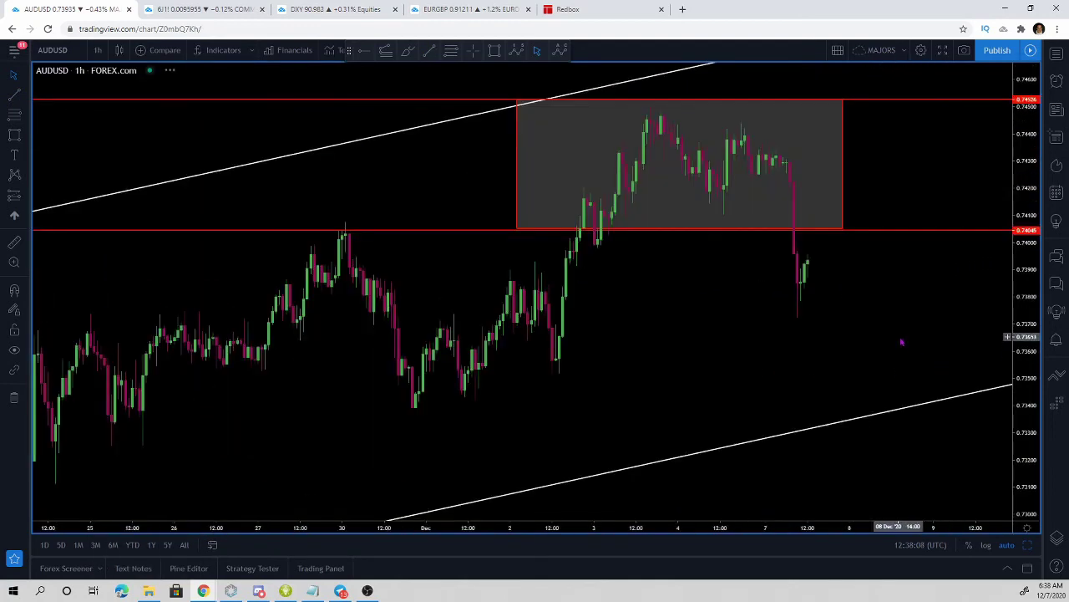
scroll(902, 342, "down", 1)
scroll(902, 342, "up", 1)
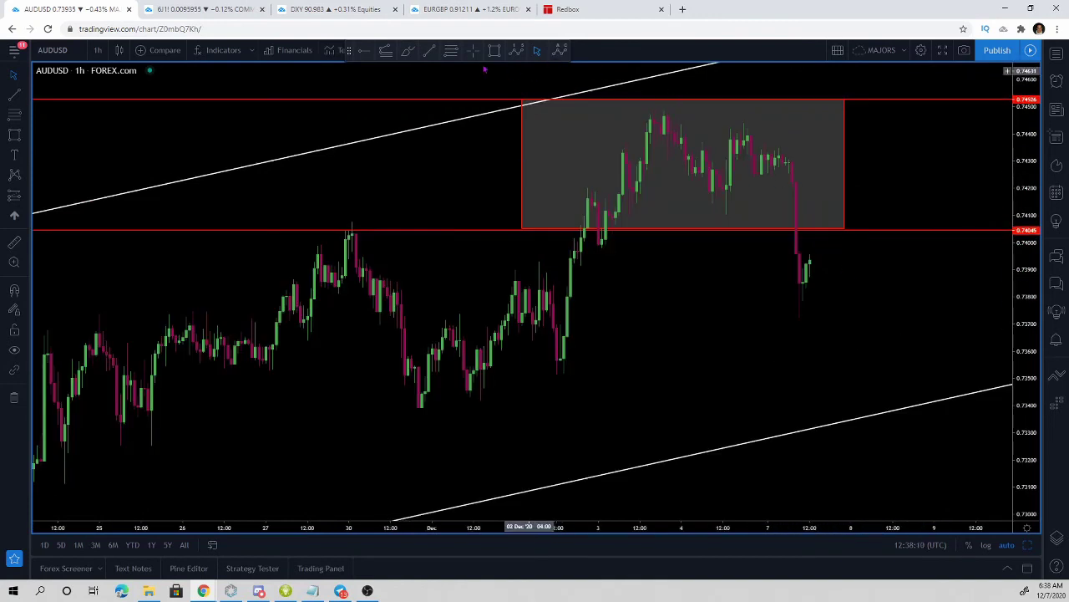
- Sketch a price path retesting the lower red ray and falling to the lower channel line with an arrowhead, and delete it
left_click(422, 52)
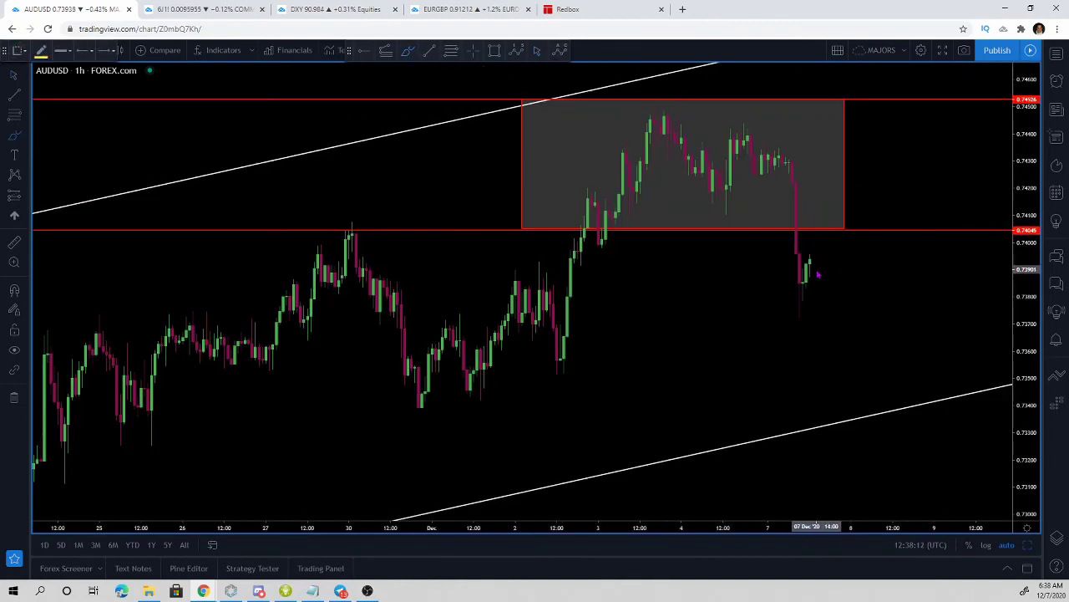
mouse_move(796, 286)
left_mouse_down()
mouse_move(824, 222)
mouse_move(868, 222)
mouse_move(869, 408)
mouse_move(857, 411)
mouse_move(906, 388)
left_mouse_up()
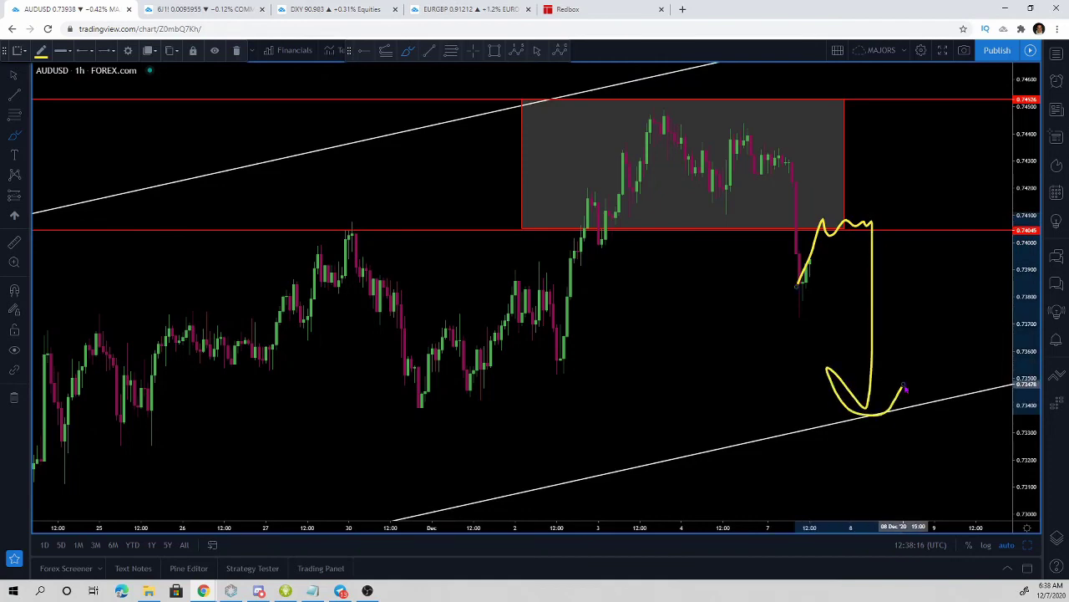
key("Delete")
- Sketch an arrow rising towards the lower red ray and dropping through the lower channel line to about 0.727, and delete it
scroll(907, 389, "down", 6)
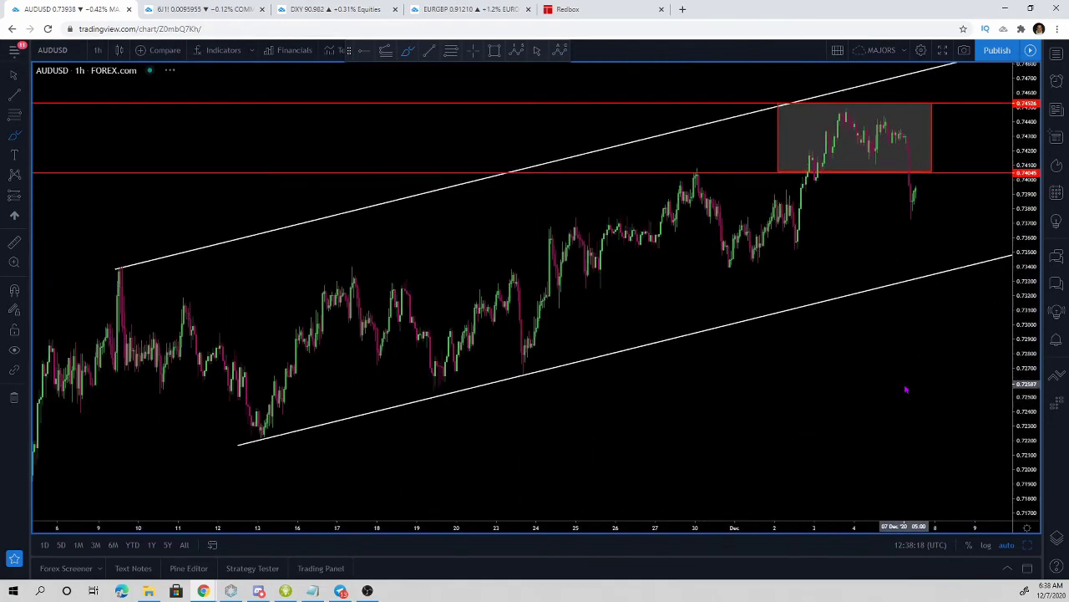
scroll(906, 389, "down", 3)
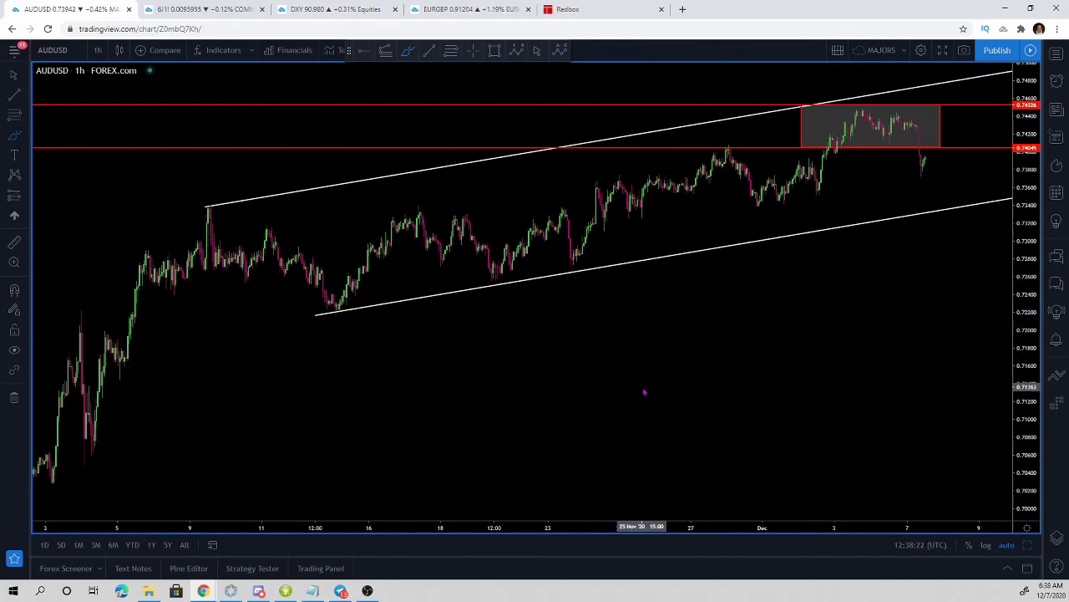
scroll(644, 392, "up", 4)
scroll(646, 401, "down", 2)
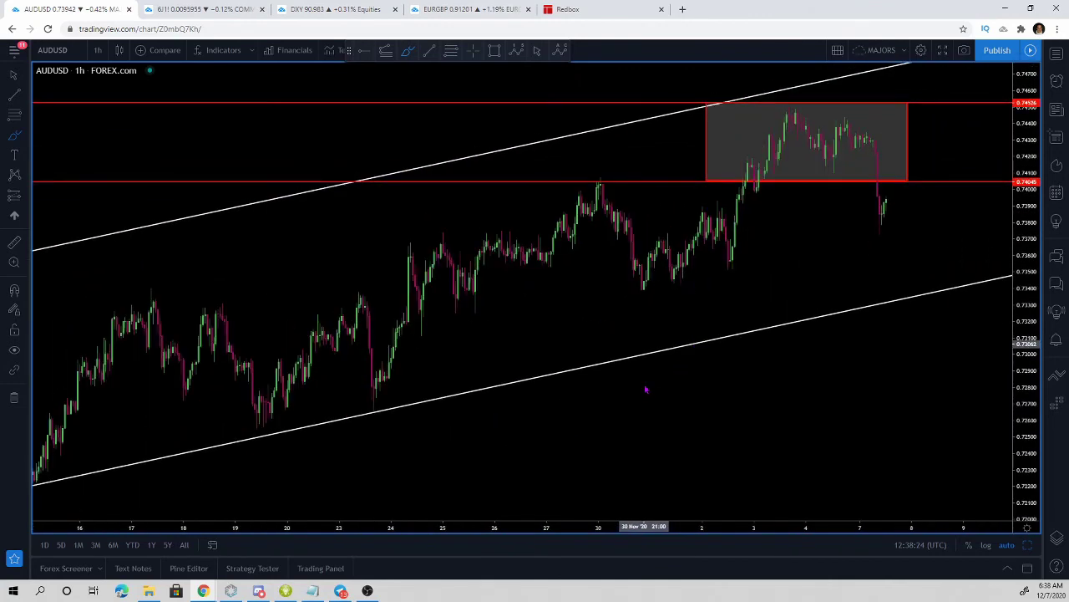
mouse_move(893, 249)
left_mouse_down()
mouse_move(930, 189)
mouse_move(942, 391)
left_mouse_up()
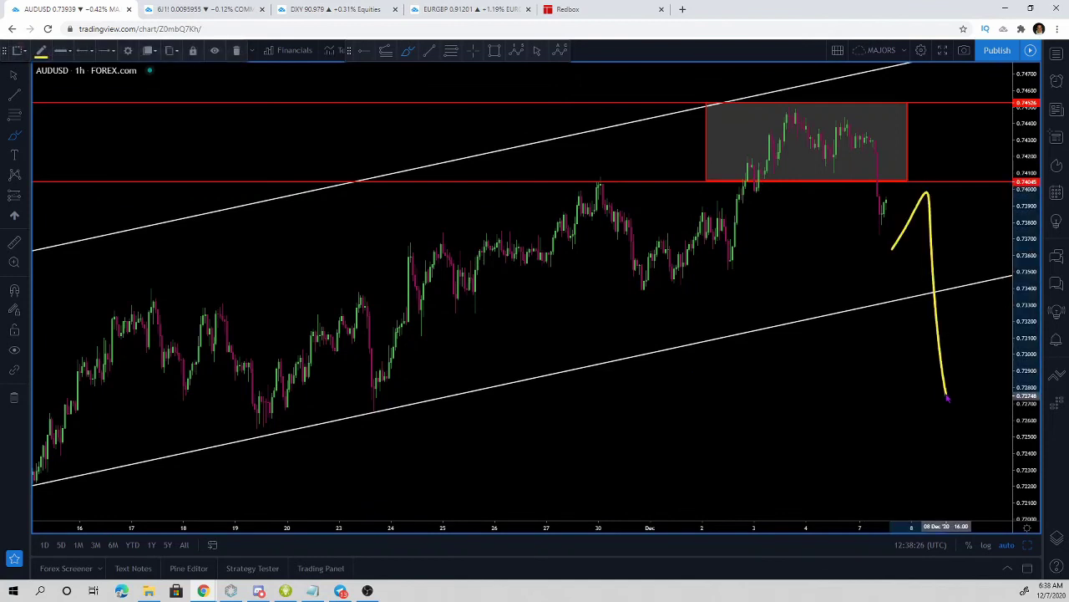
left_click_drag(898, 345, 973, 363)
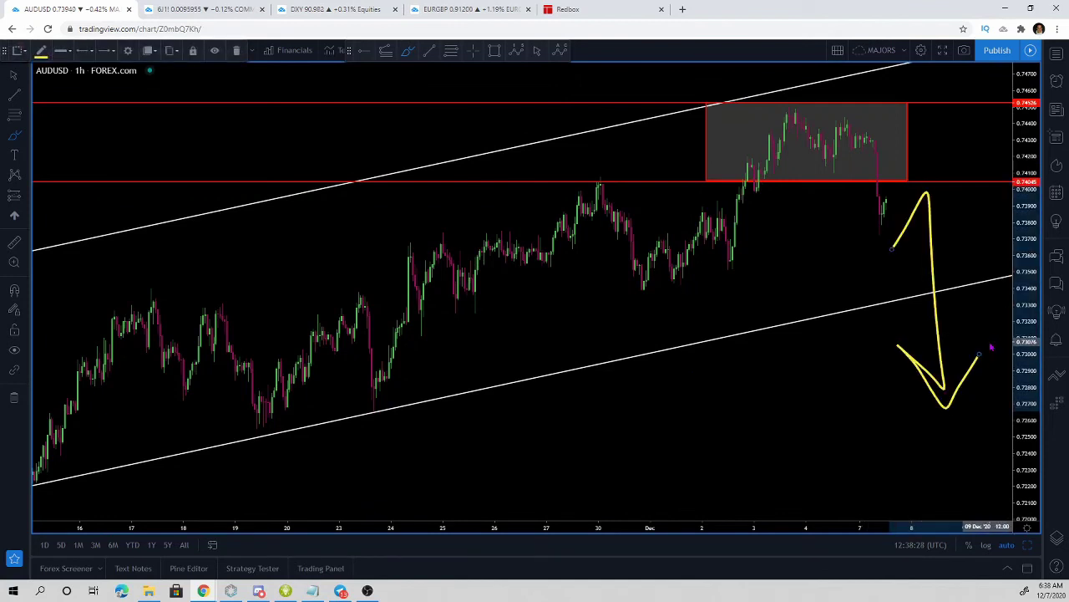
key("Delete")
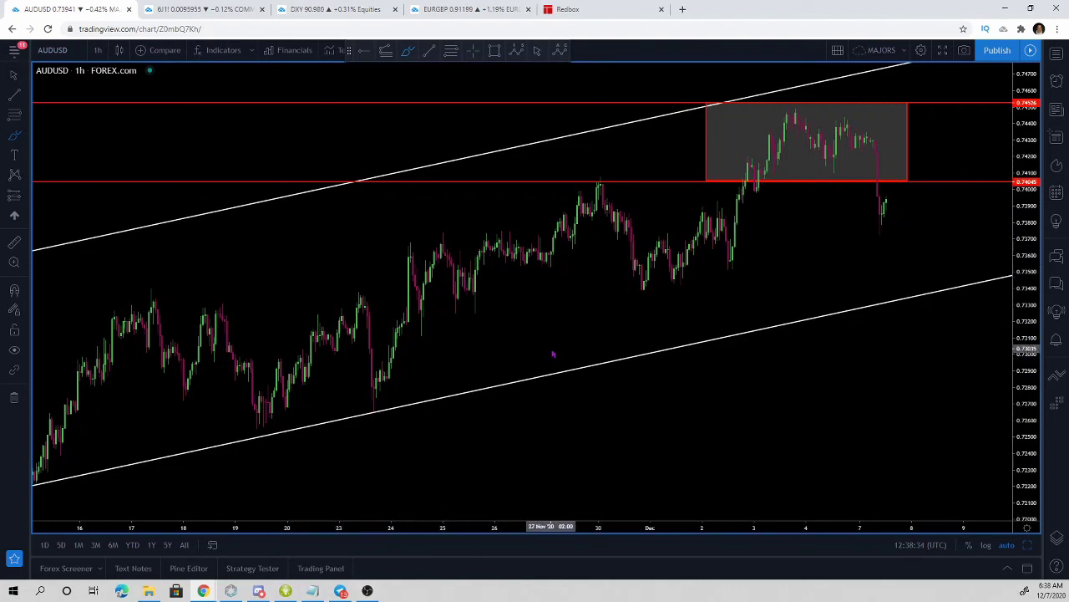
- Check the latest price move on the 1-hour DXY chart
left_click(449, 10)
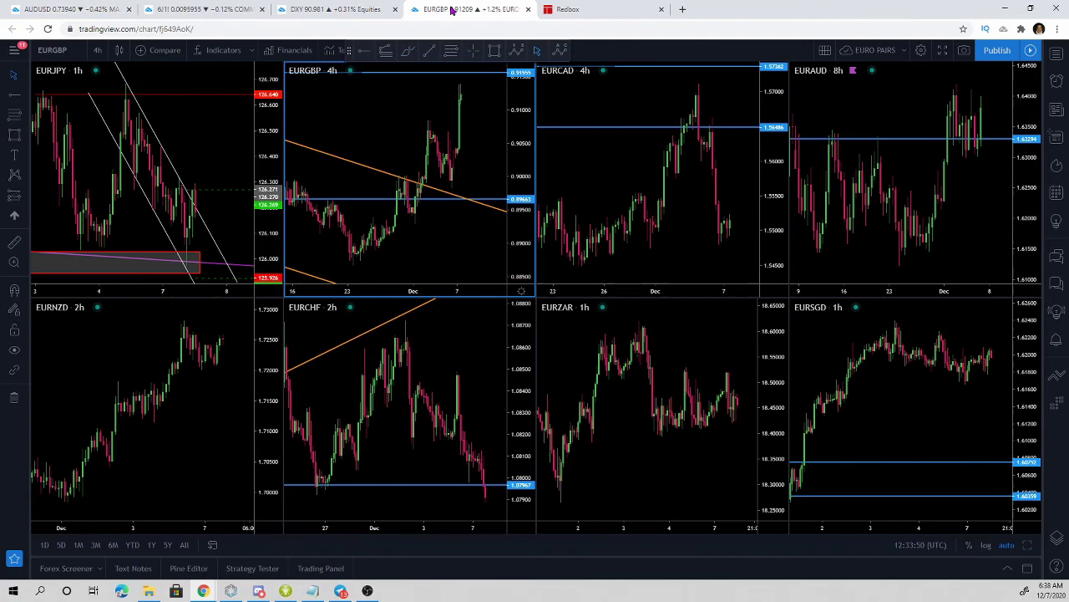
left_click(360, 9)
left_click_drag(936, 314, 884, 391)
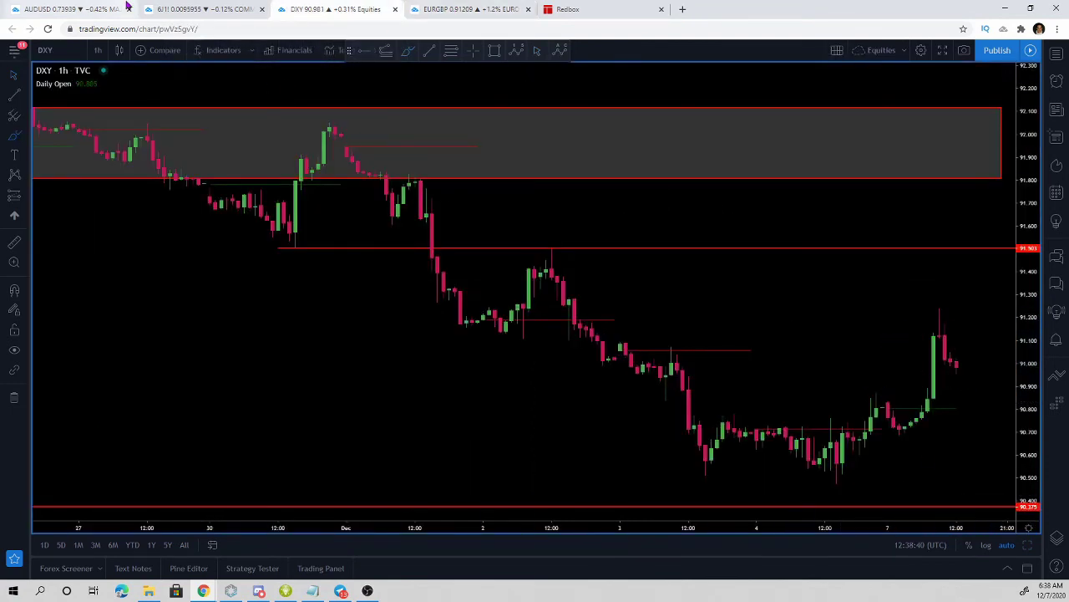
- Return to the maximised AUDUSD chart and restore the eight-chart MAJORS layout
left_click(92, 9)
left_click(1027, 546)
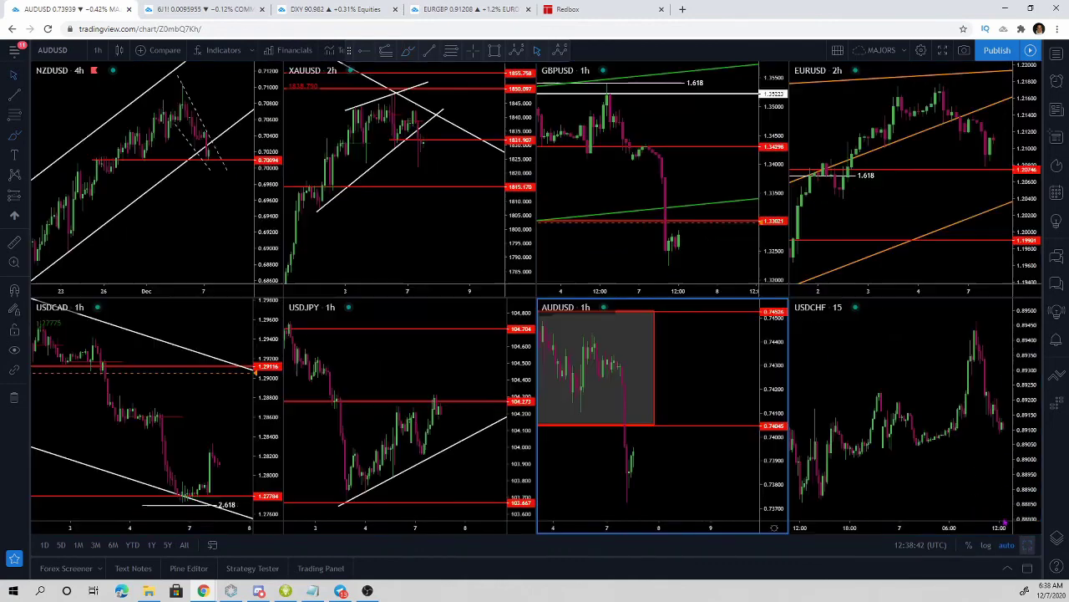
scroll(661, 473, "up", 3)
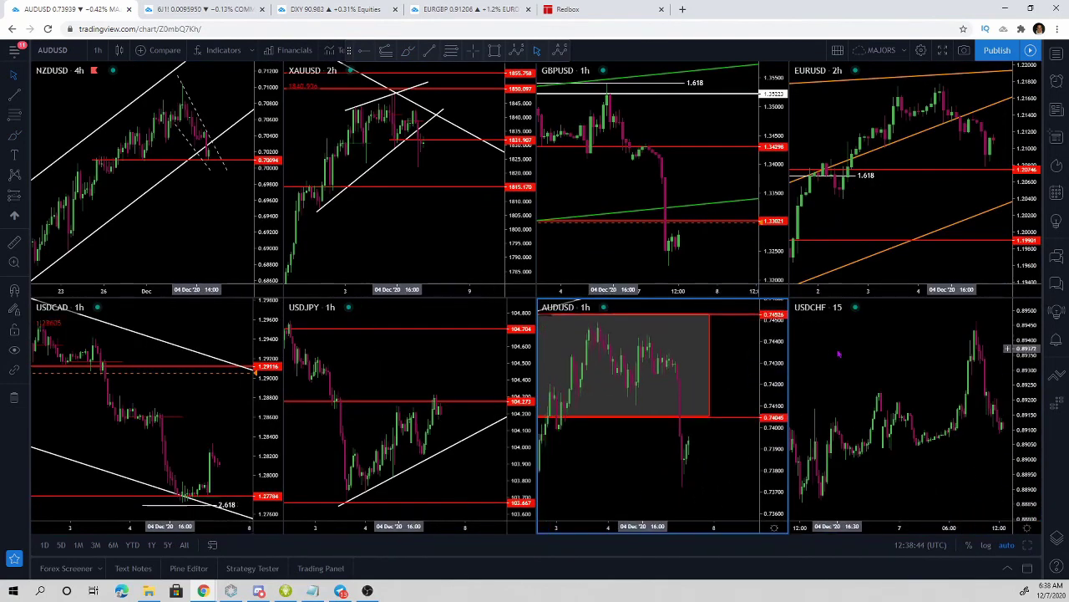
- Maximise the USDCHF chart and remove all of its drawings
left_click(839, 354)
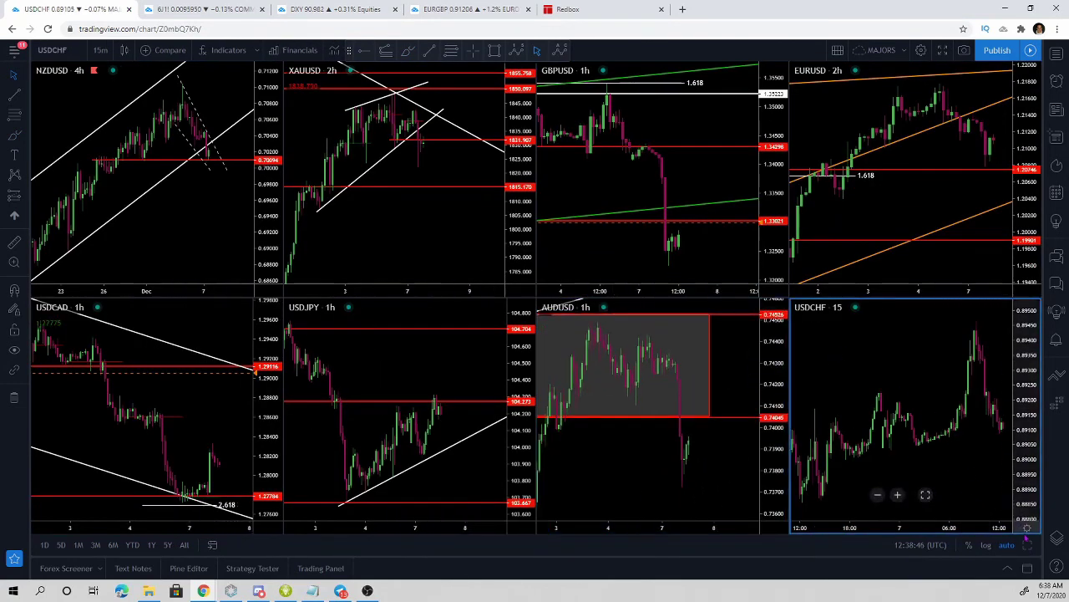
key("alt+Return")
right_click(609, 222)
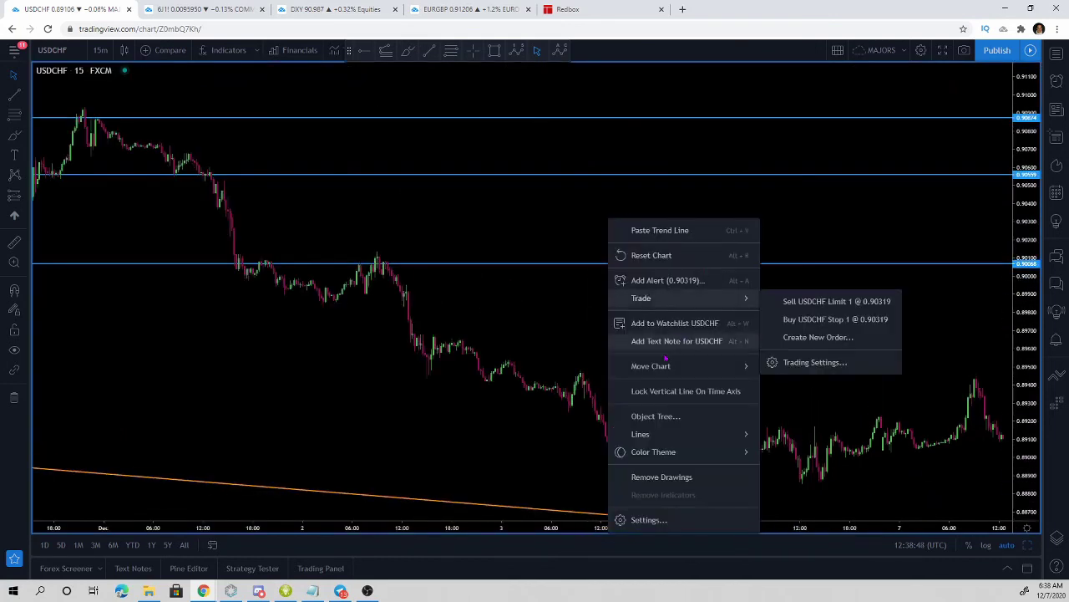
left_click(669, 482)
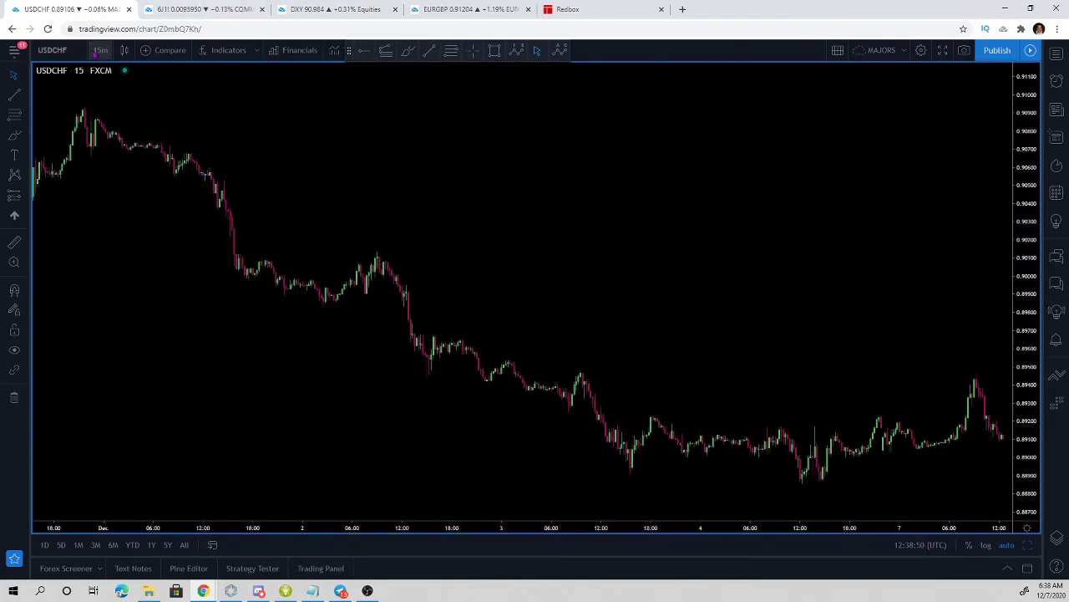
- Switch the USDCHF chart to the 4-hour interval and show its history back to August
left_click(101, 50)
left_click(142, 359)
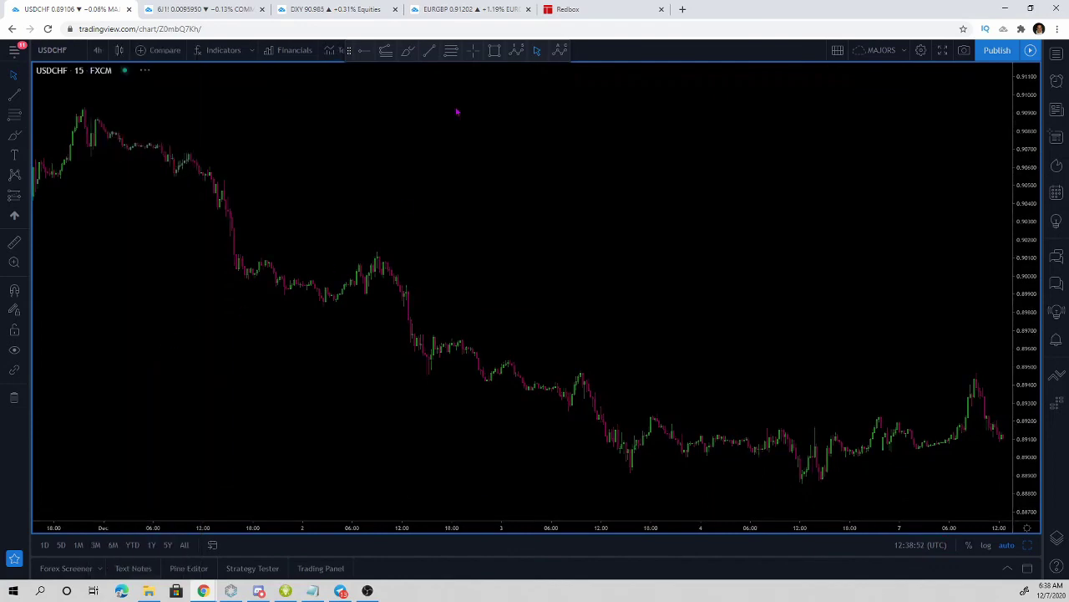
scroll(776, 305, "down", 6)
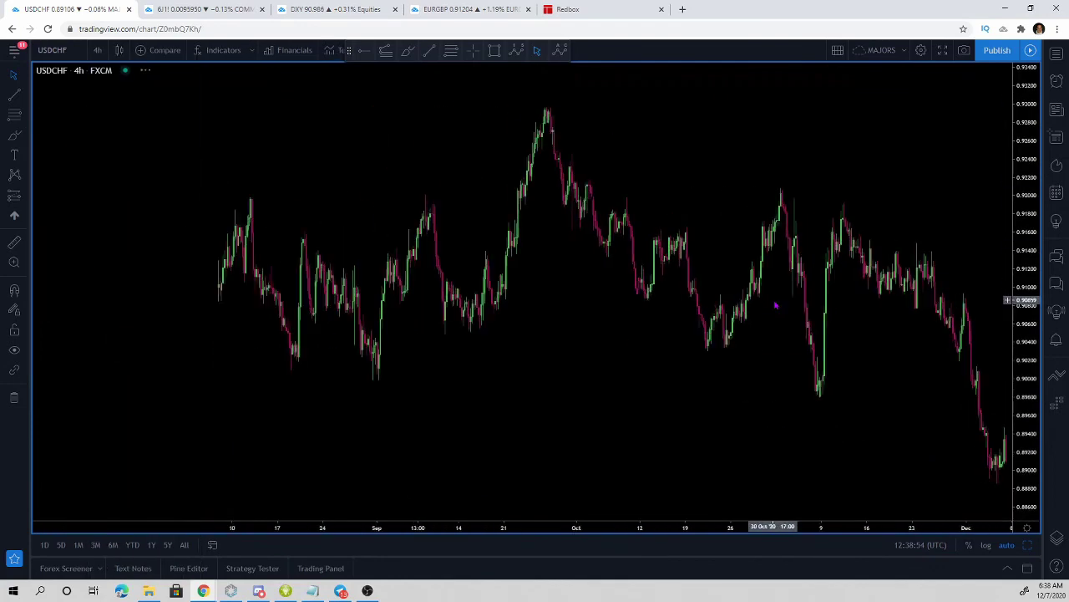
- Look over the USDCHF 4-hour price history back to June and restore the eight-chart MAJORS layout
scroll(775, 304, "up", 5)
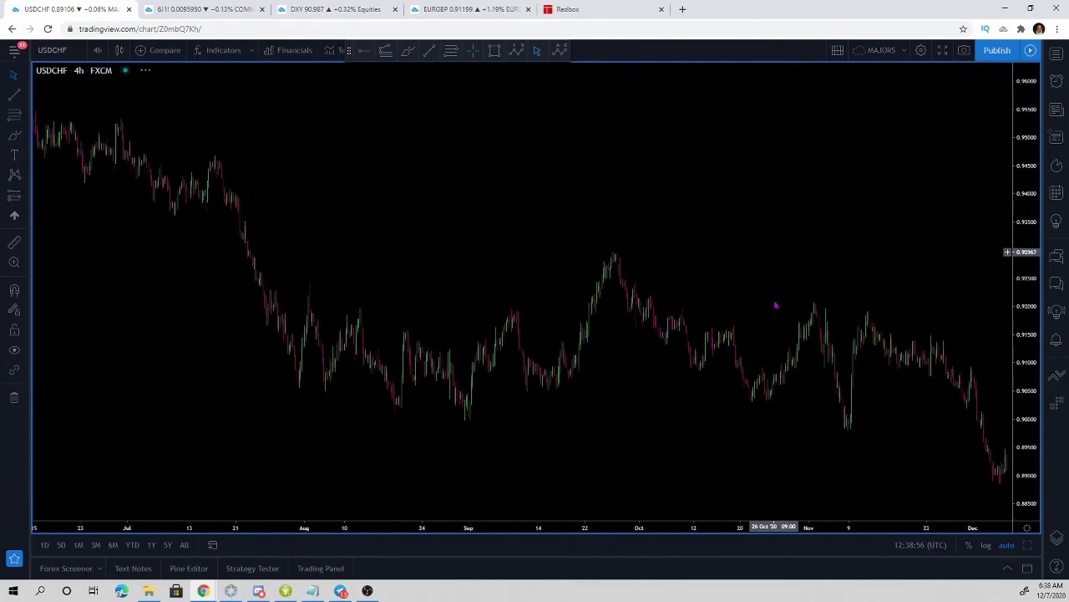
left_click_drag(697, 208, 589, 208)
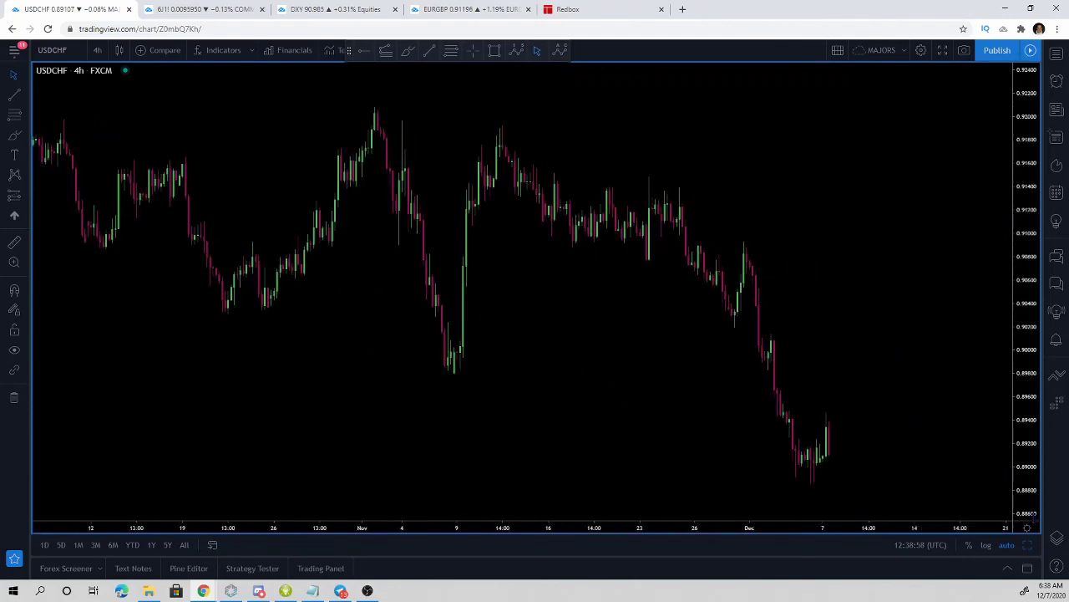
left_click(1028, 545)
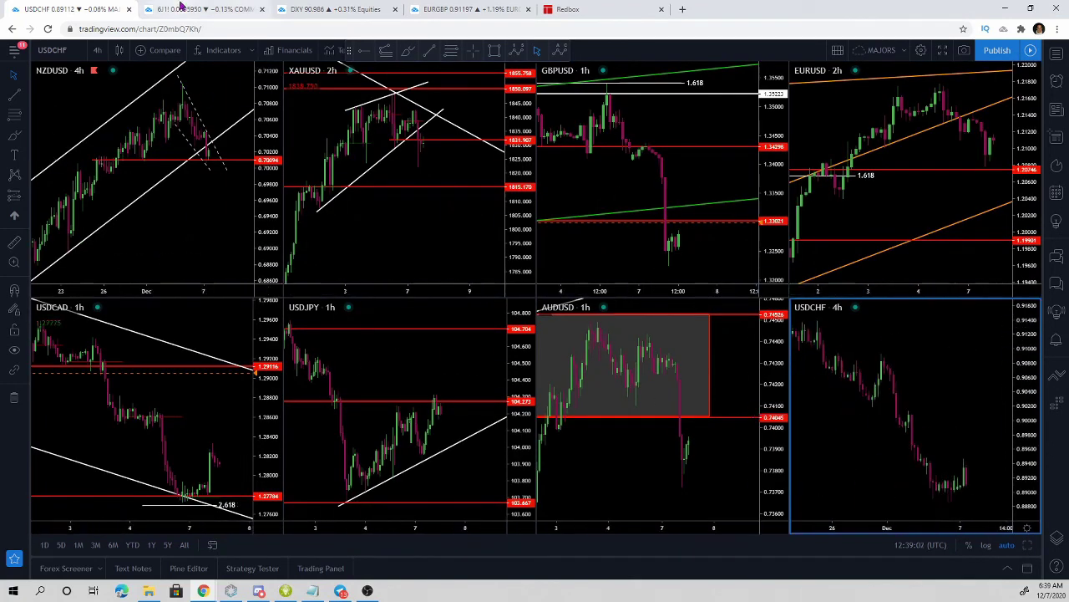
- Switch to the DXY chart and remove the NON-FARM PAYROLLS text label
left_click(316, 8)
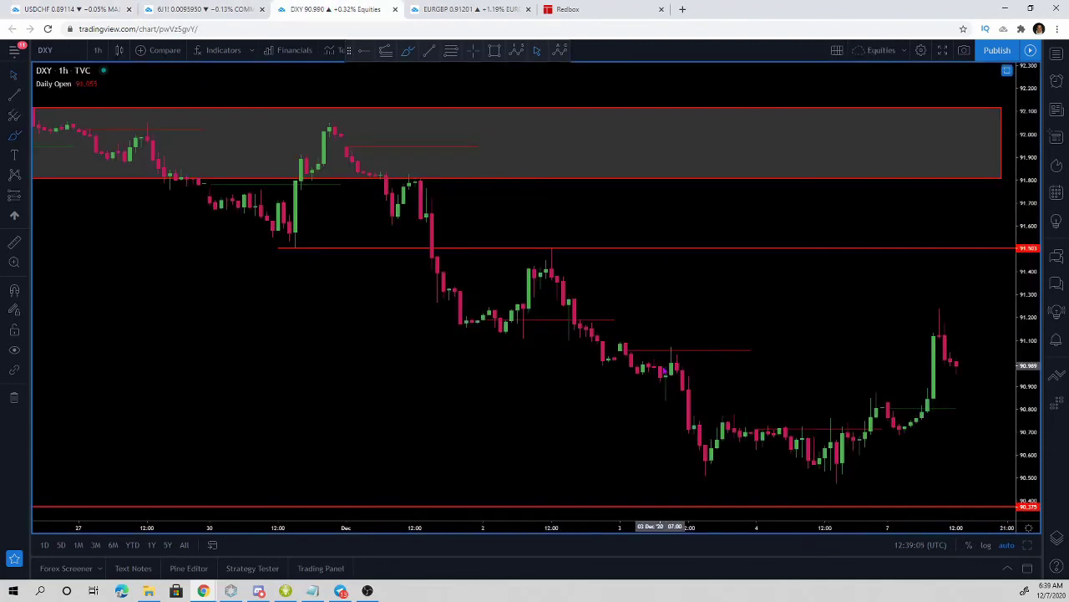
scroll(663, 369, "down", 2)
left_click(250, 368)
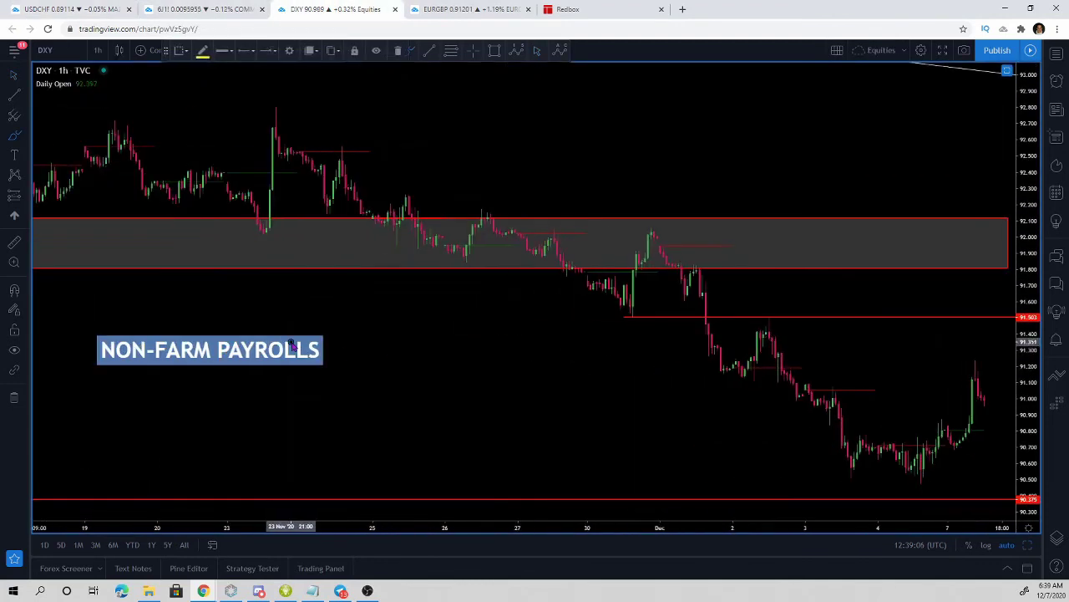
key("Delete")
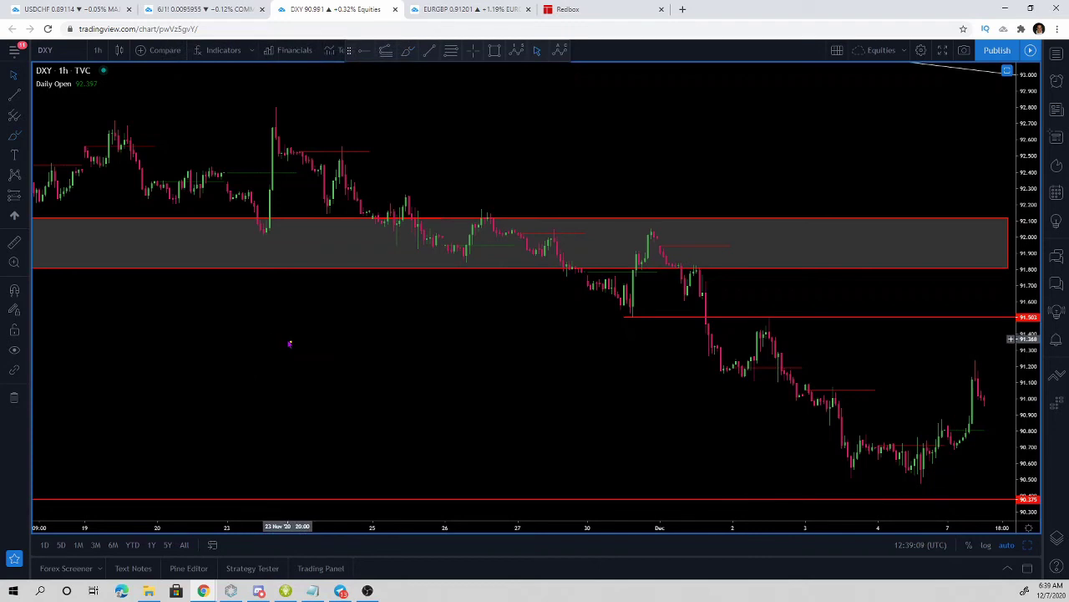
- Set the DXY chart to the 4-hour interval and show its history back to July with free space after the latest candles
scroll(291, 347, "down", 5)
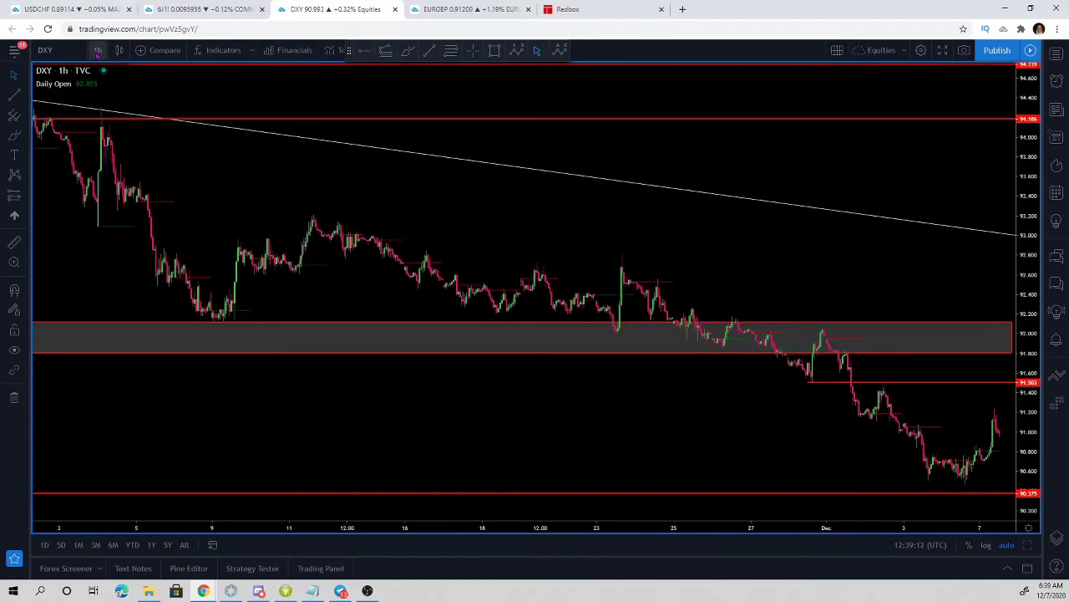
left_click(97, 52)
left_click(126, 358)
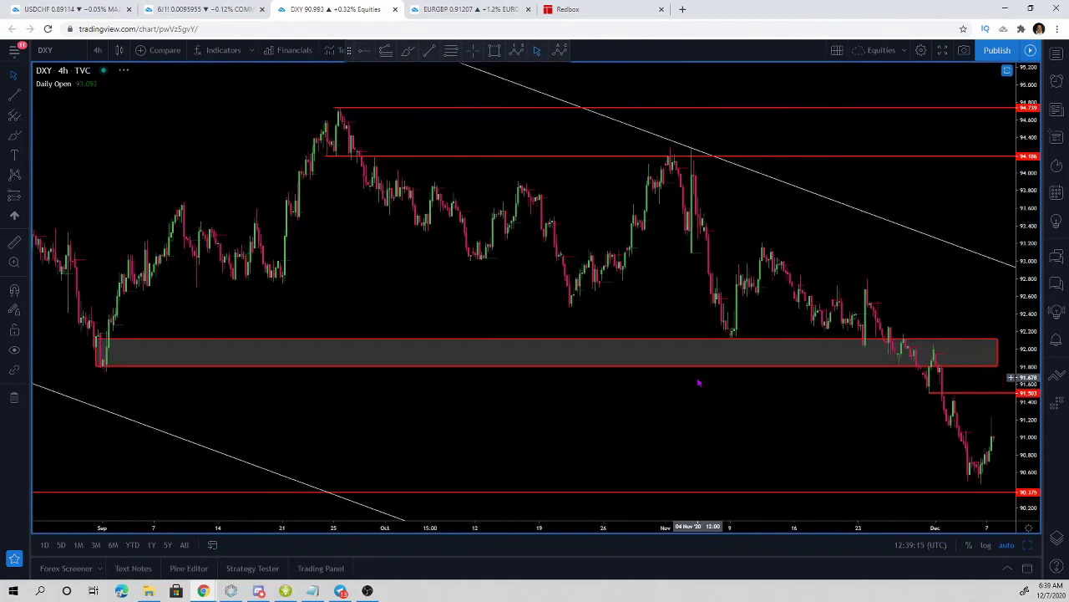
left_click_drag(896, 169, 752, 170)
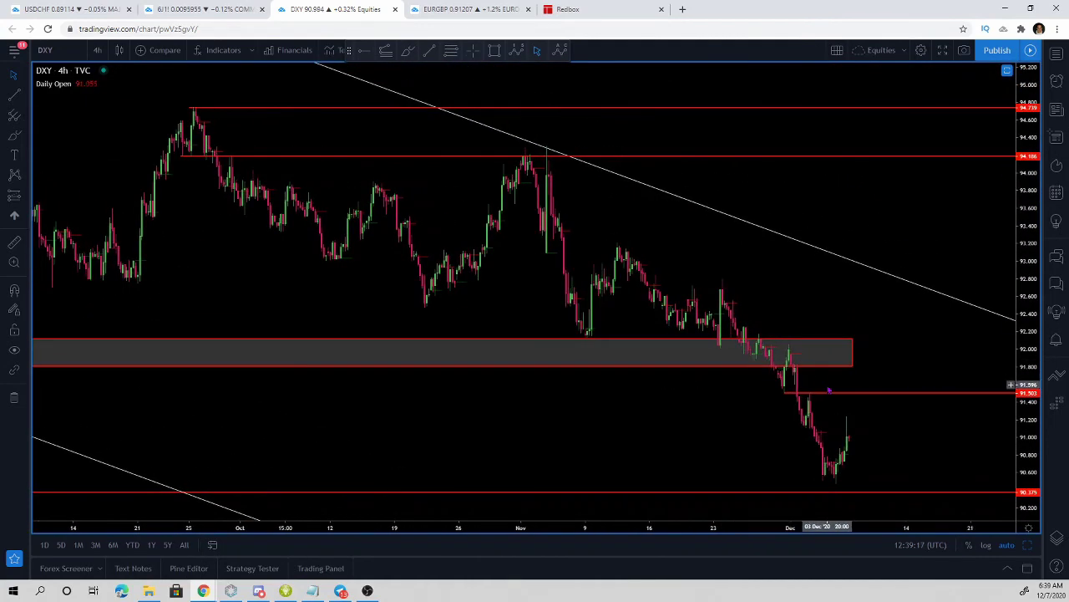
scroll(829, 387, "down", 3)
scroll(878, 360, "right", 1)
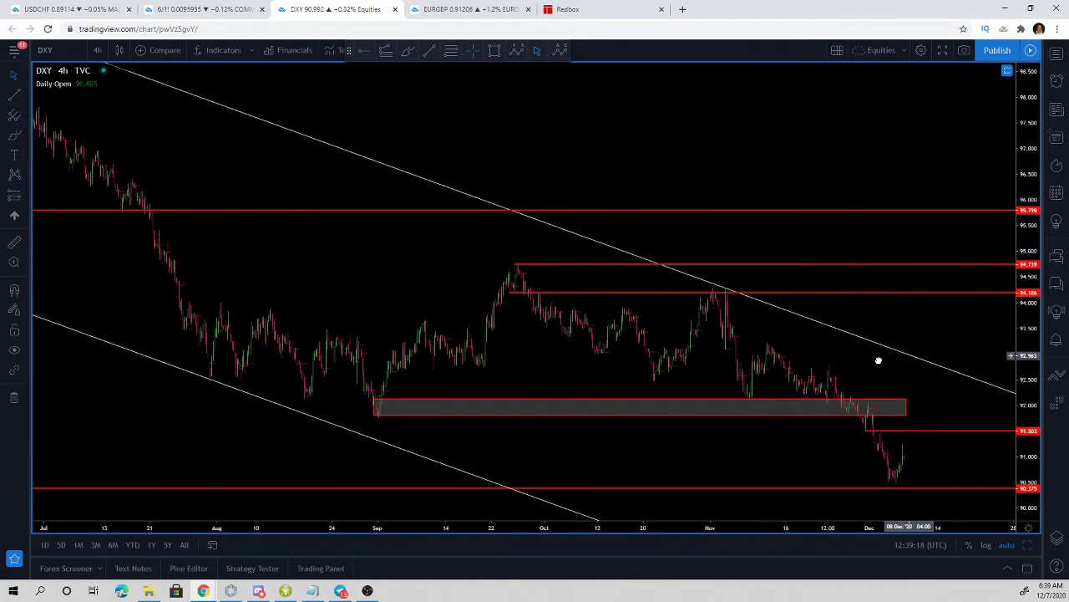
left_click_drag(878, 361, 837, 367)
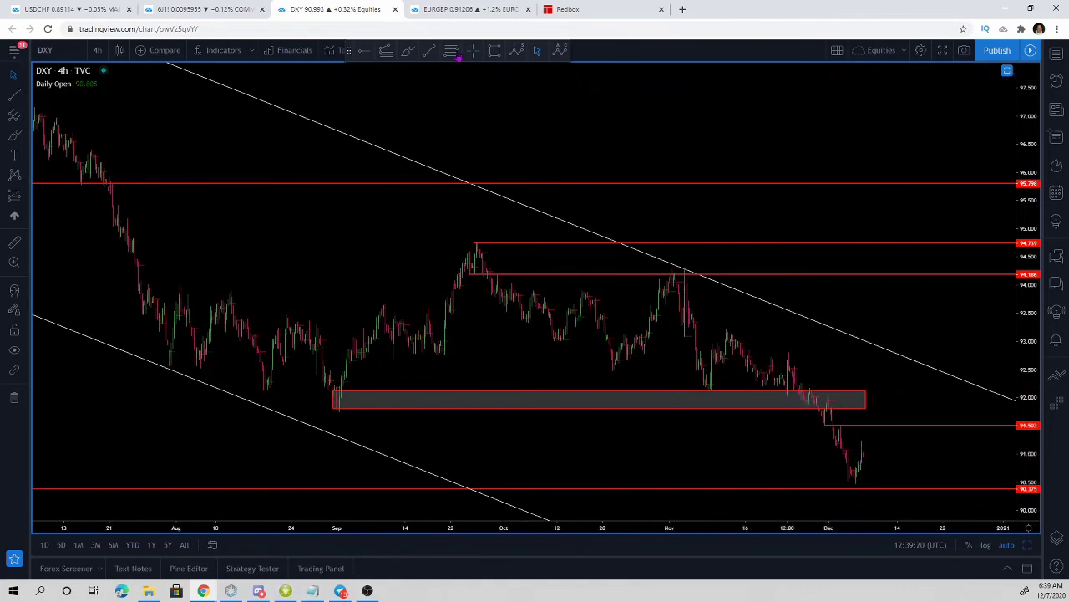
- Sketch with the brush over the DXY decline towards the 90.375 level and remove the marks
left_click(409, 51)
mouse_move(762, 351)
left_mouse_down()
mouse_move(768, 403)
mouse_move(818, 420)
mouse_move(854, 490)
left_mouse_up()
key("Delete")
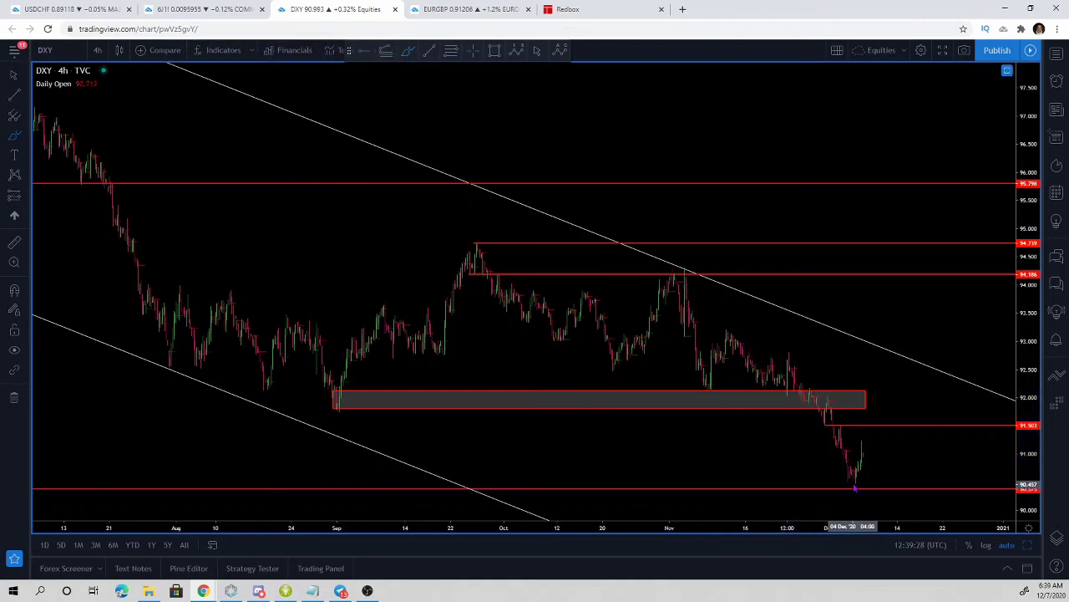
left_click_drag(858, 480, 857, 477)
key("ctrl+z")
- Draw a descending trend line on DXY from the early November high across the late November high
scroll(854, 483, "up", 3)
scroll(854, 484, "up", 2)
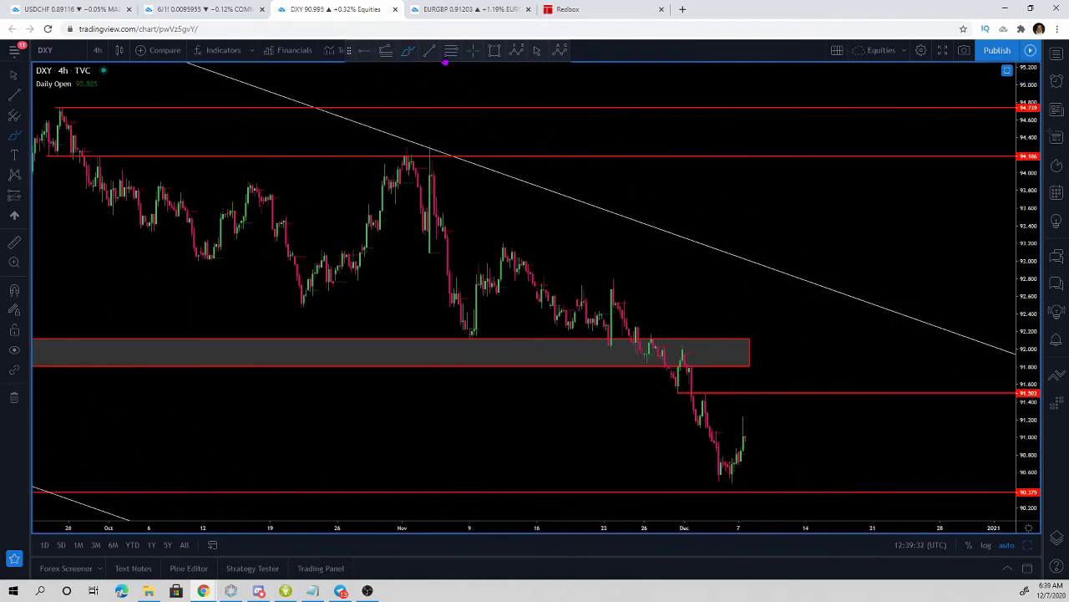
left_click(428, 51)
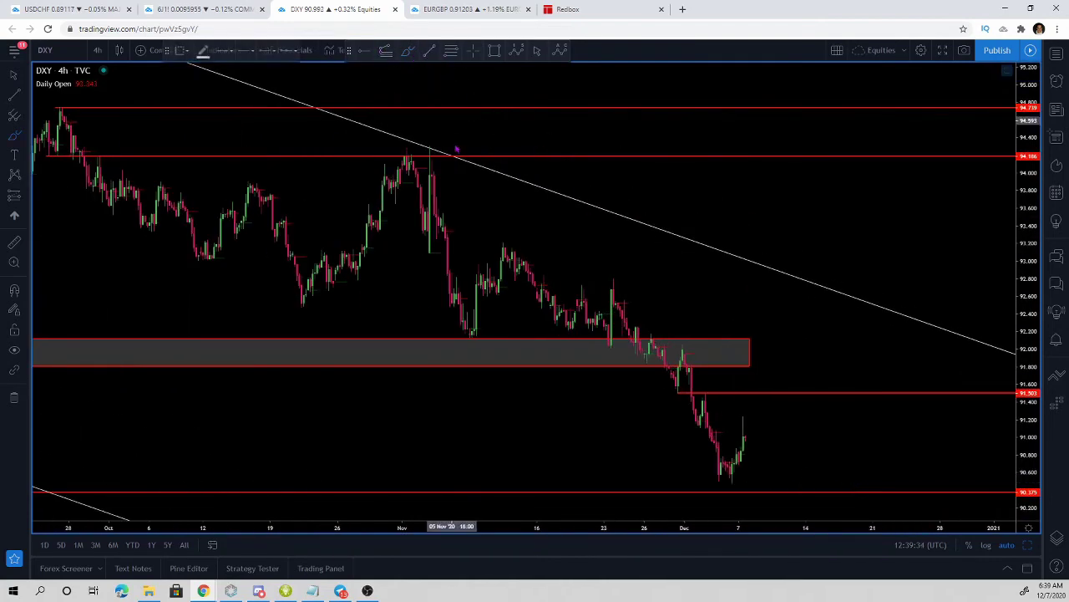
left_click(428, 146)
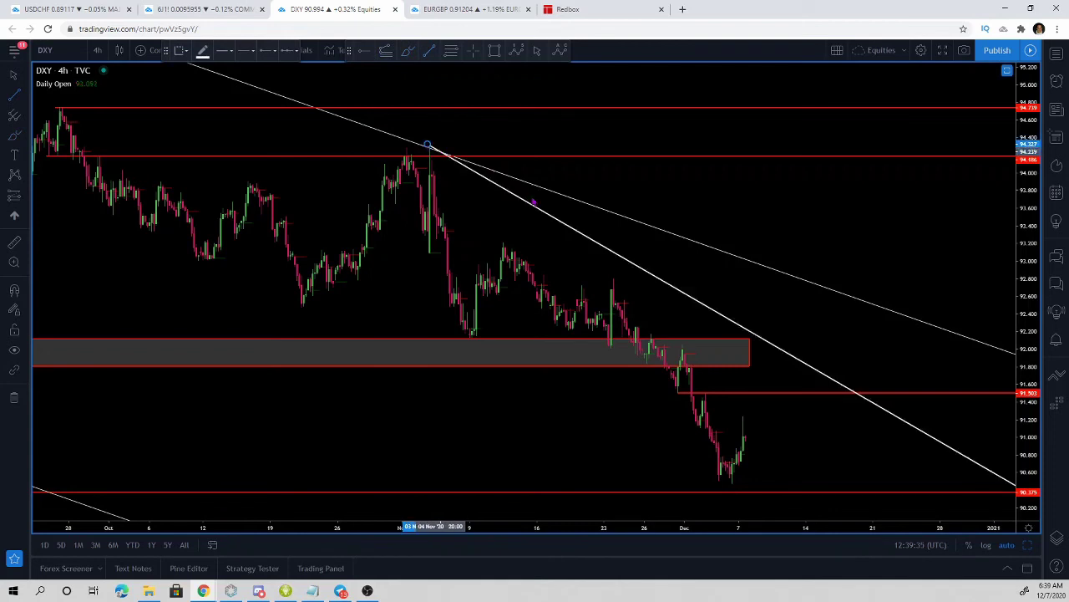
left_click(672, 321)
scroll(568, 219, "down", 1)
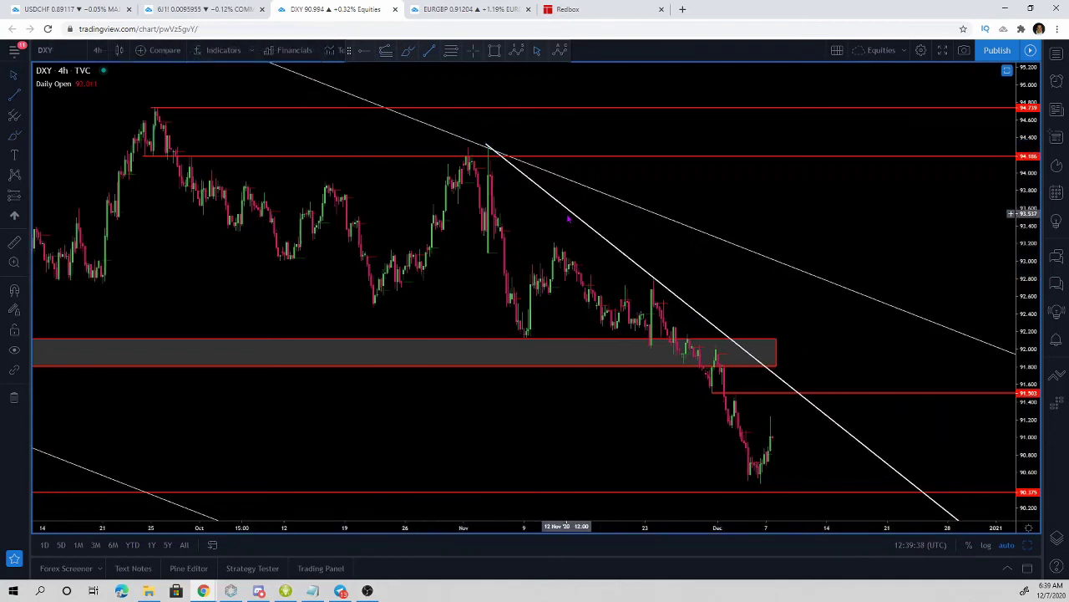
- Try cloning the descending trend line onto the November low as a parallel channel line, and remove both lines
right_click(570, 219)
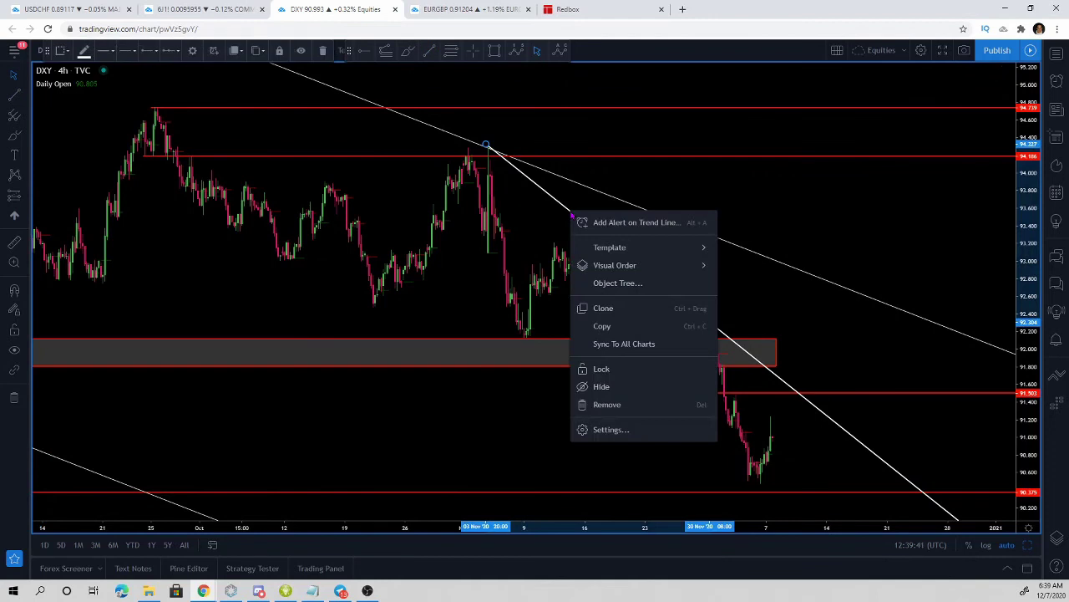
left_click(681, 158)
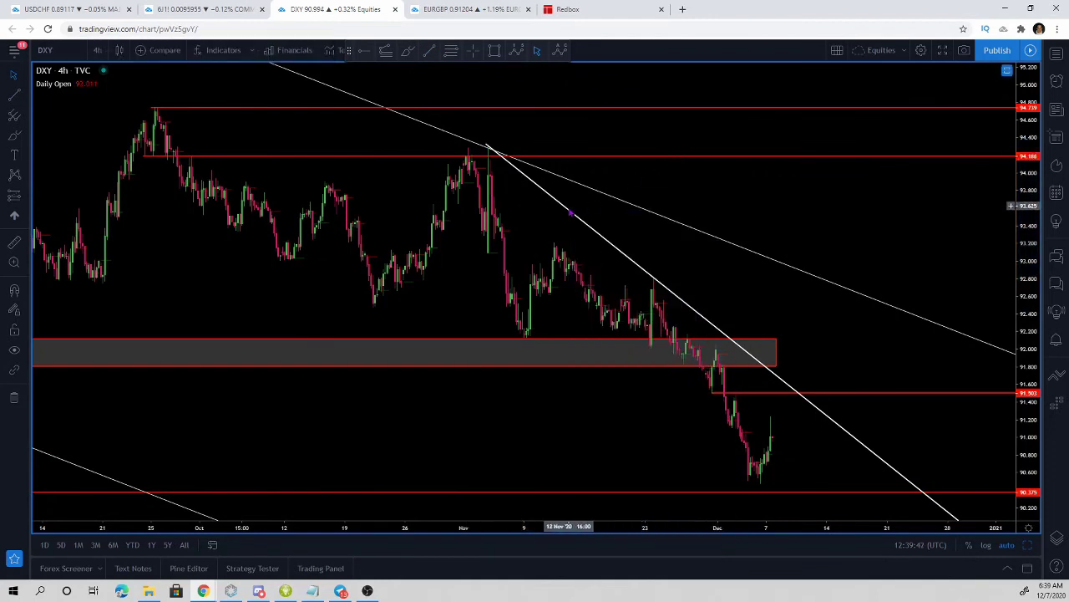
right_click(570, 219)
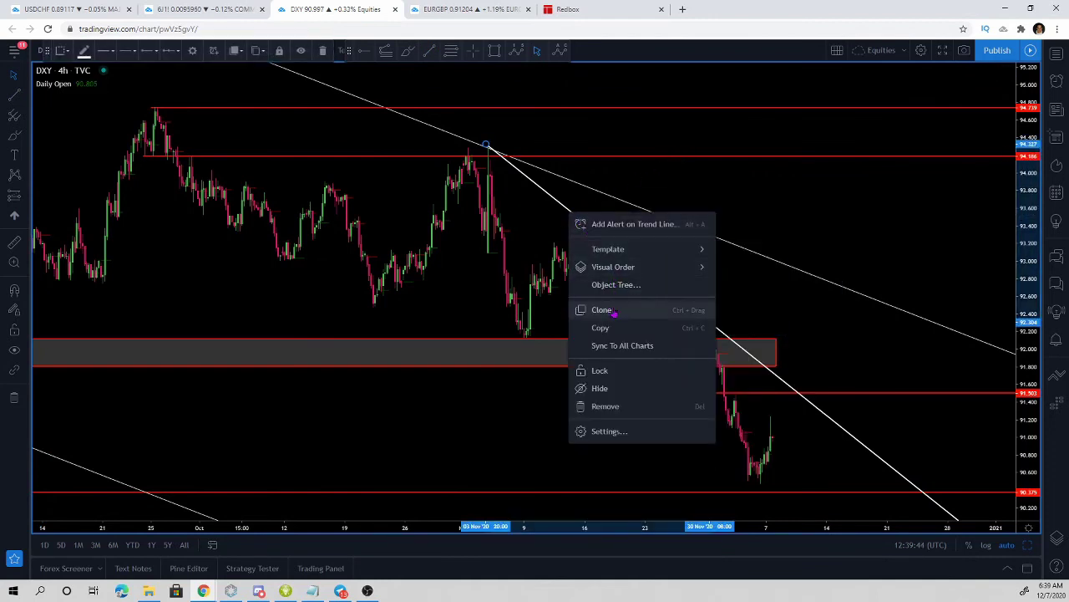
left_click(596, 375)
left_click_drag(626, 257, 602, 399)
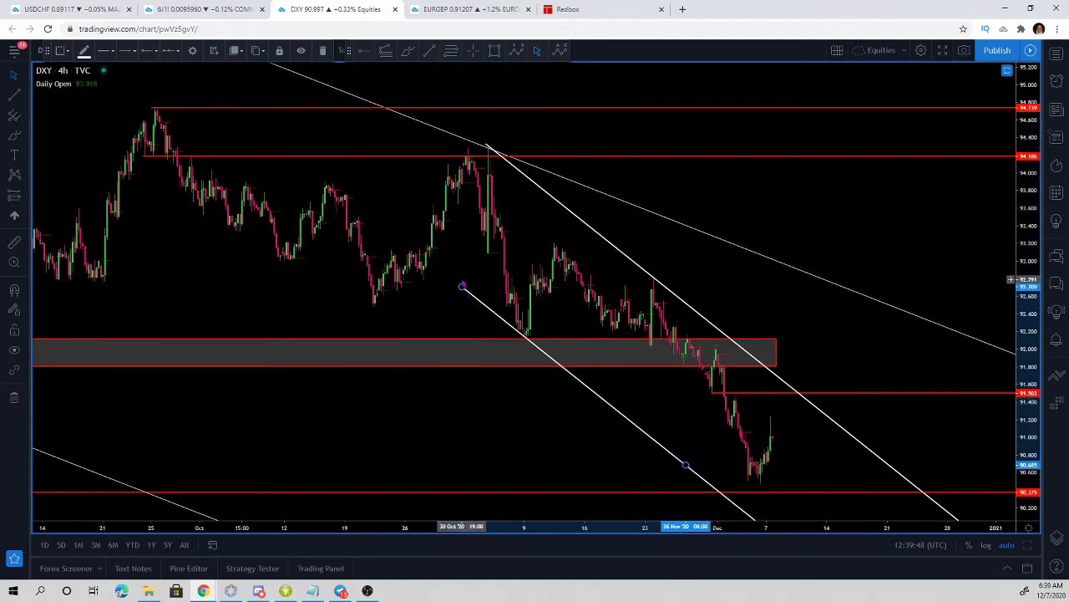
key("Delete")
left_click(614, 246)
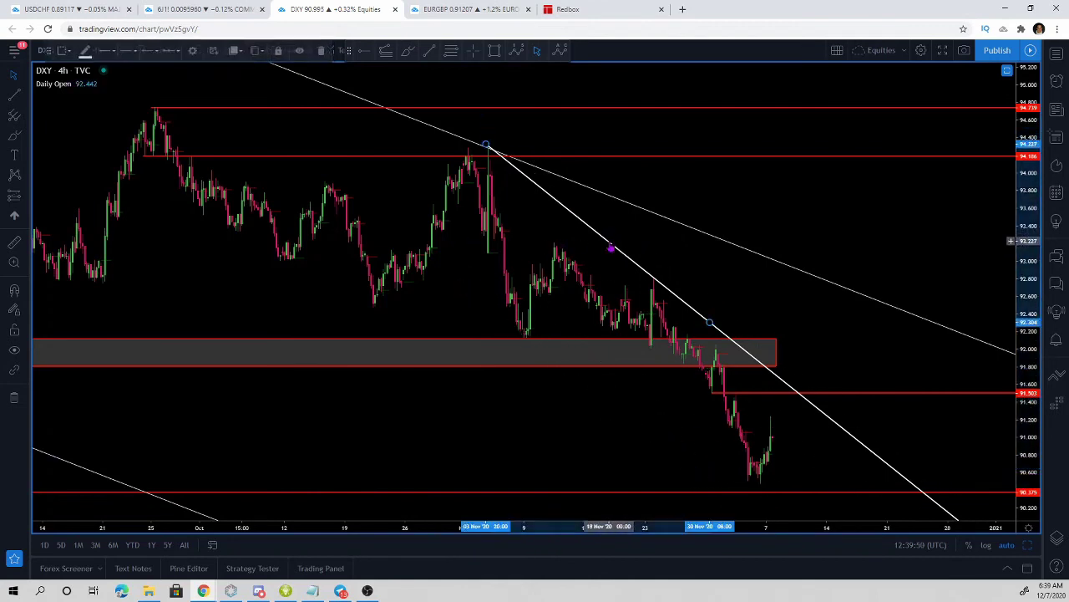
key("Delete")
- Draw a descending trend line through the 9 November and early December lows and extend its start back to 4 November
left_click(523, 343)
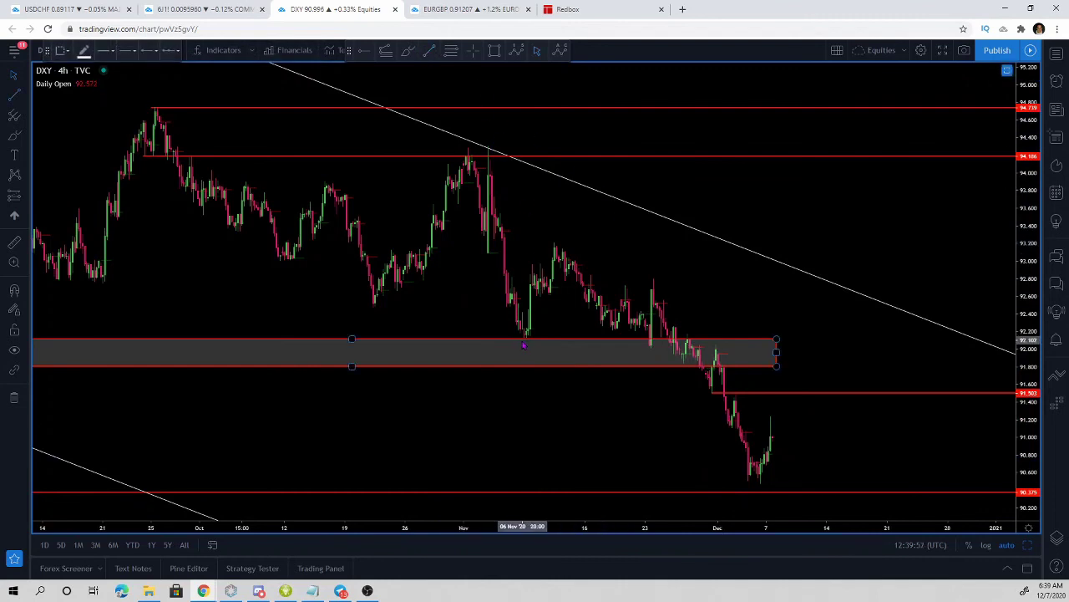
left_click_drag(525, 338, 740, 477)
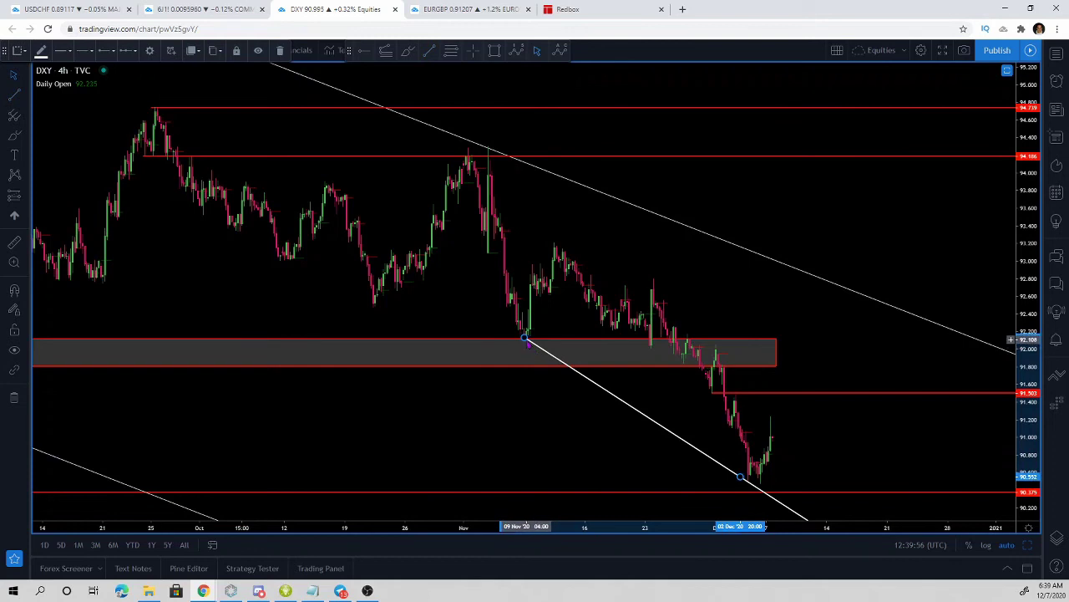
left_click_drag(525, 338, 490, 320)
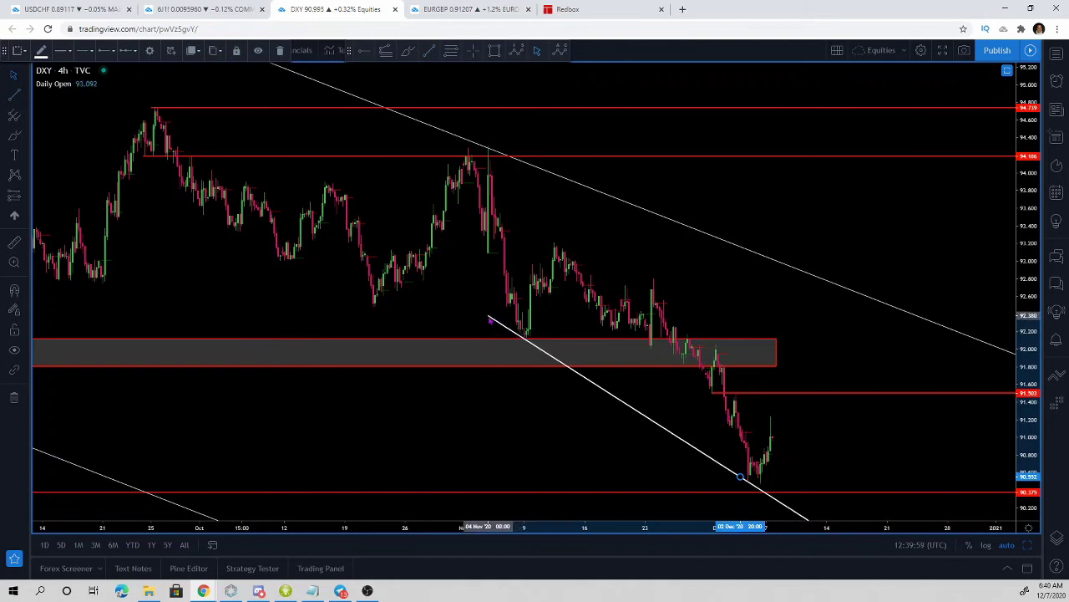
- Clone the lower trend line and place the copy at the early November high to form a descending channel
right_click(685, 447)
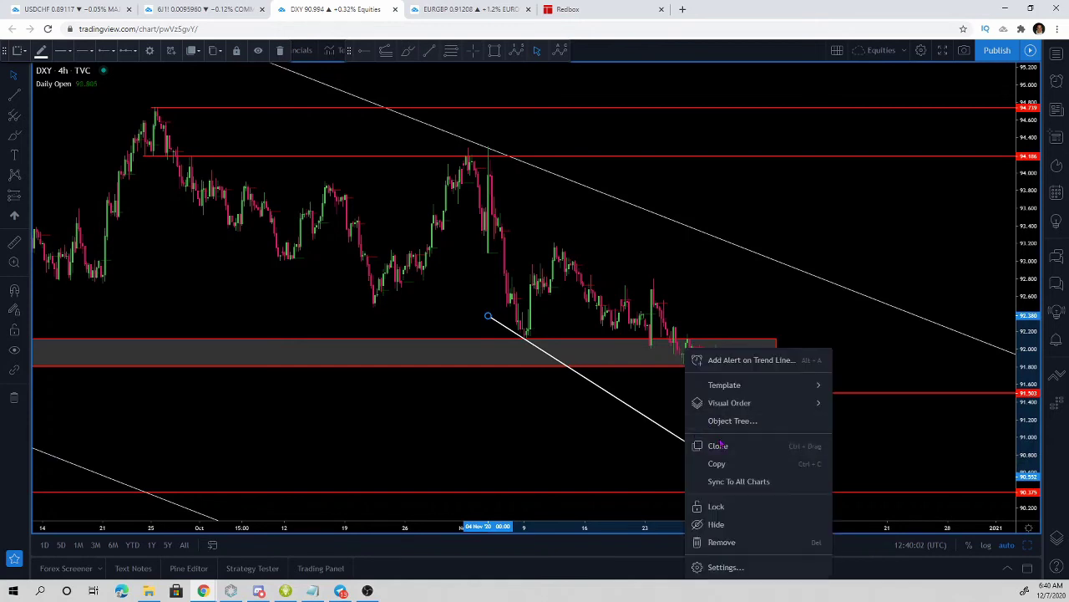
left_click(698, 445)
mouse_move(552, 353)
left_mouse_down()
mouse_move(544, 223)
mouse_move(554, 183)
mouse_move(541, 182)
left_mouse_up()
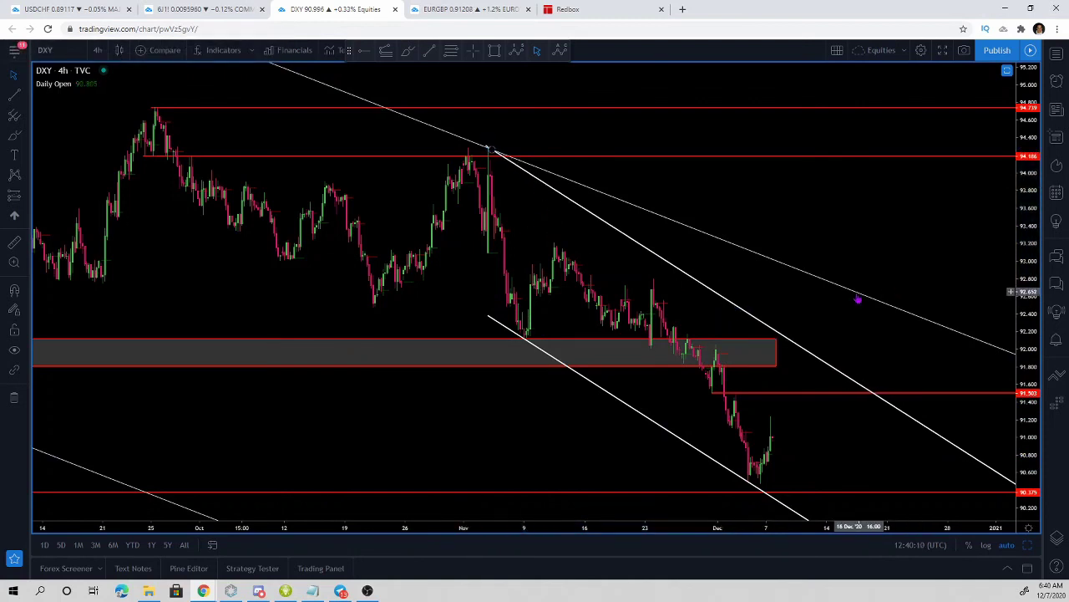
- Remove the grey zone near 92.000 and move the 91.503 horizontal level to the November low at 92.116
left_click(773, 342)
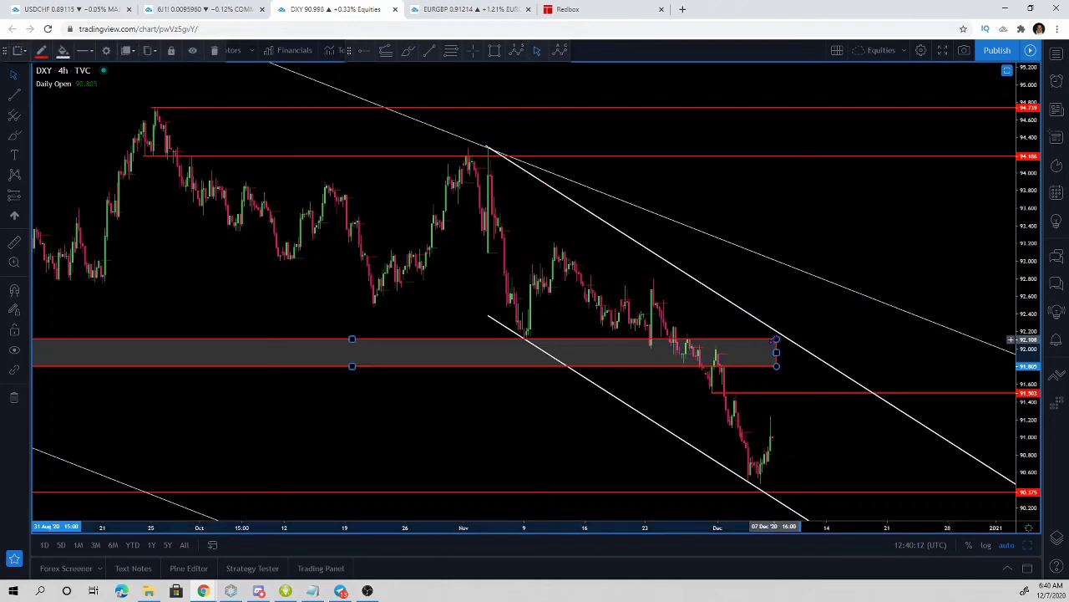
key("Delete")
mouse_move(765, 394)
left_mouse_down()
mouse_move(767, 373)
mouse_move(562, 339)
mouse_move(571, 337)
left_mouse_up()
left_click(883, 387)
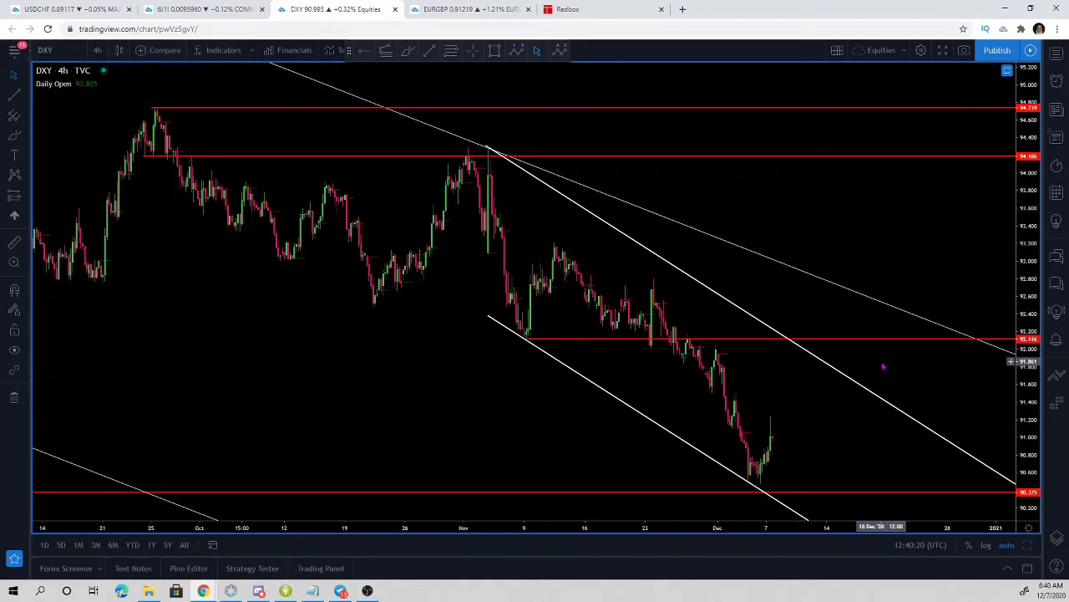
- Sketch a circle around the early December low and a rising path to the channel's upper line, and remove the brush marks
scroll(910, 359, "up", 2)
scroll(911, 359, "up", 1)
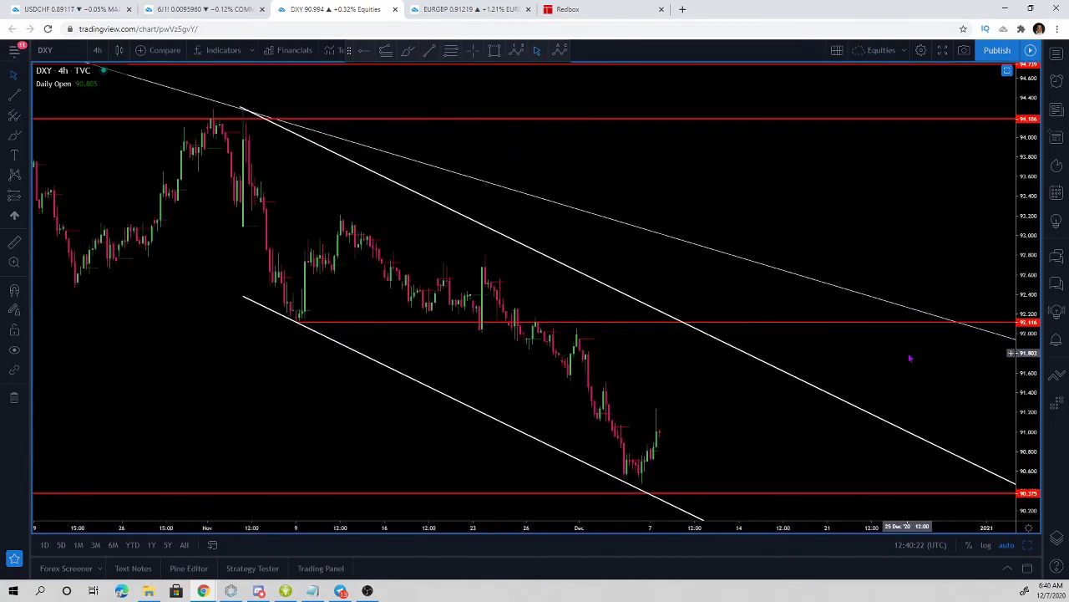
scroll(911, 359, "up", 1)
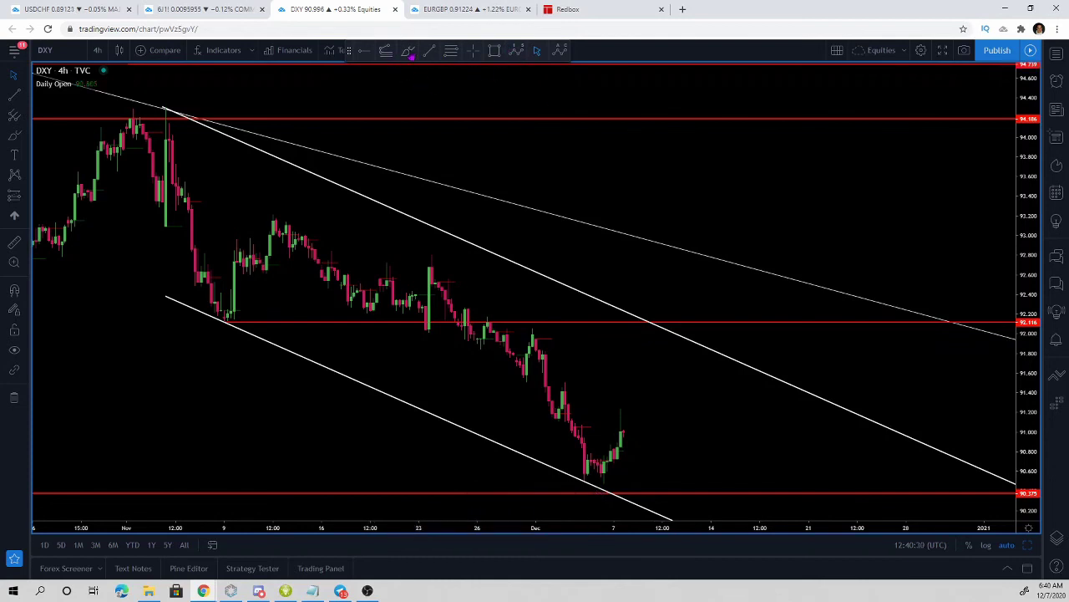
left_click(409, 53)
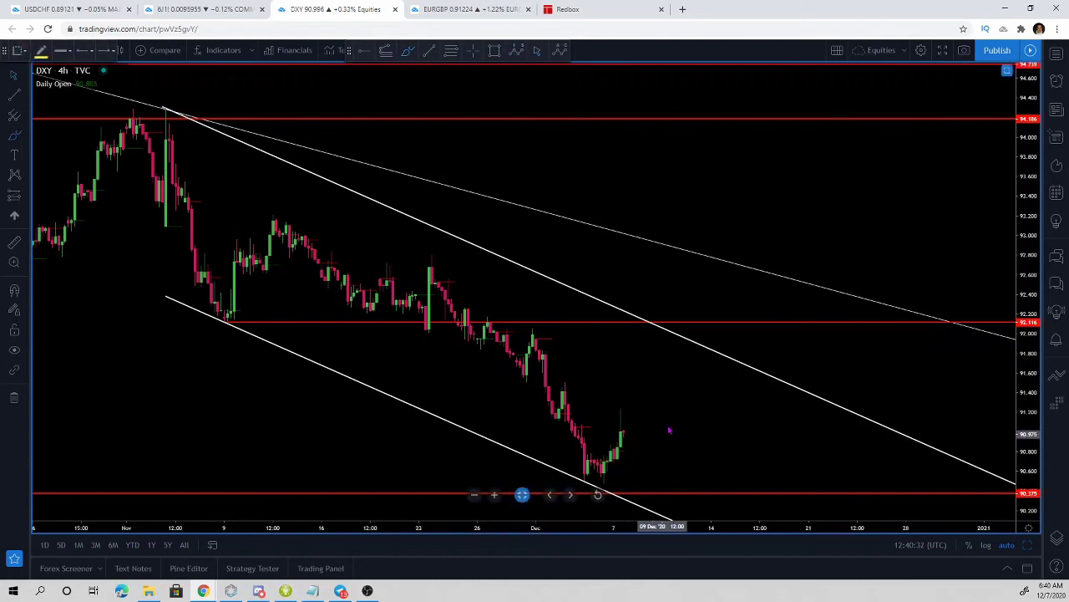
left_click_drag(581, 454, 680, 461)
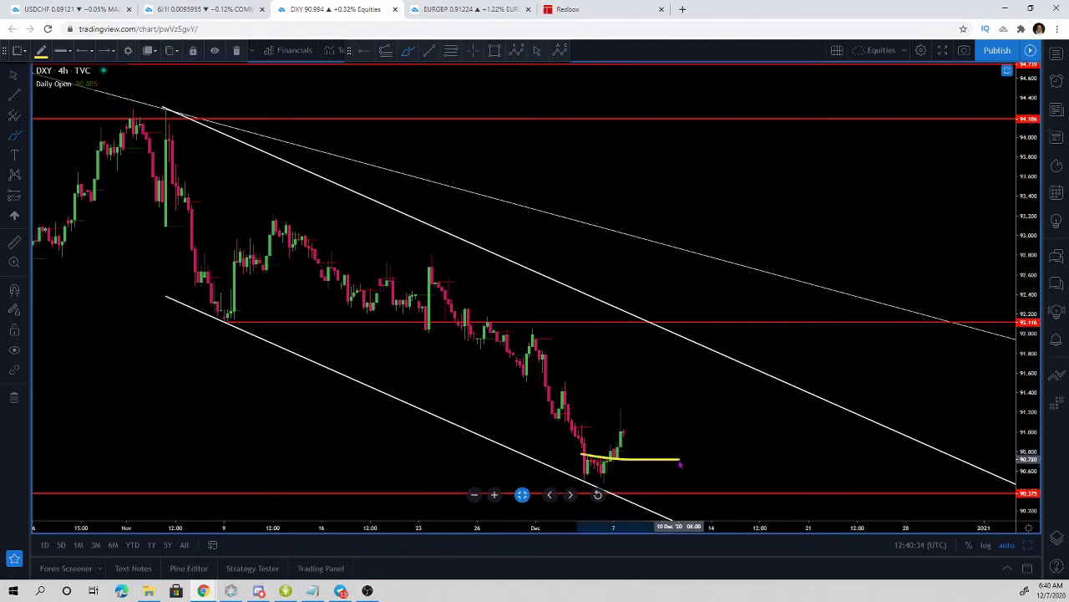
key("Delete")
left_click_drag(585, 457, 677, 342)
key("Delete")
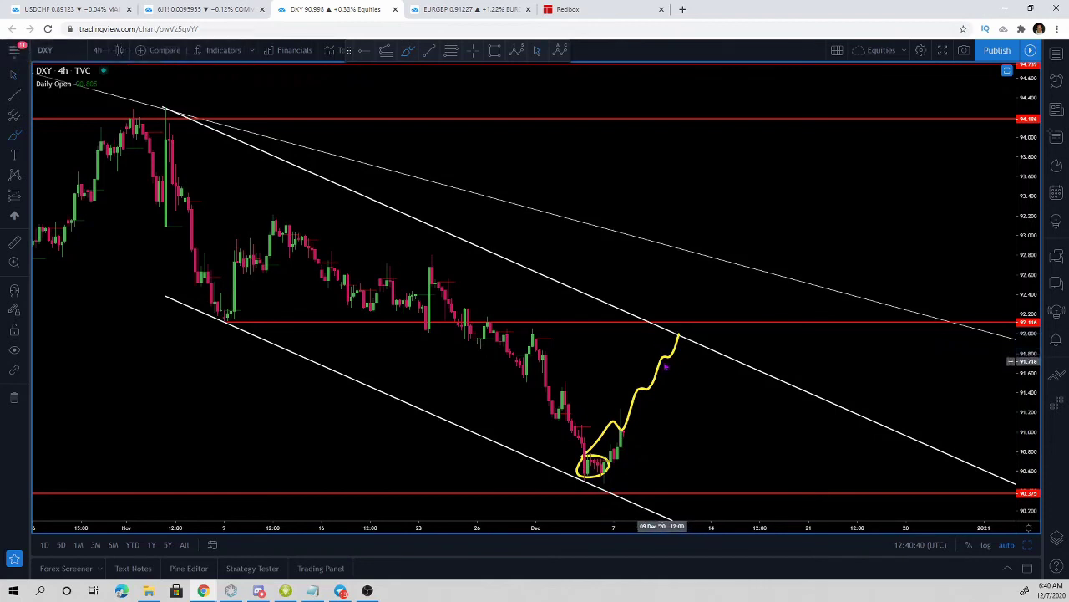
right_click(664, 366)
key("Delete")
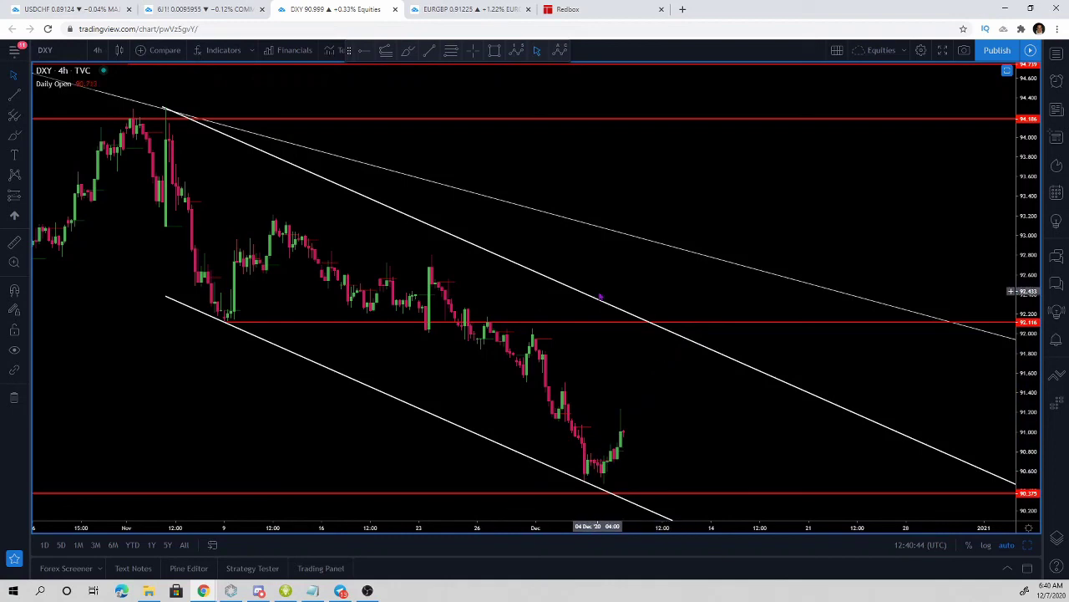
left_click_drag(0, 33, 0, 39)
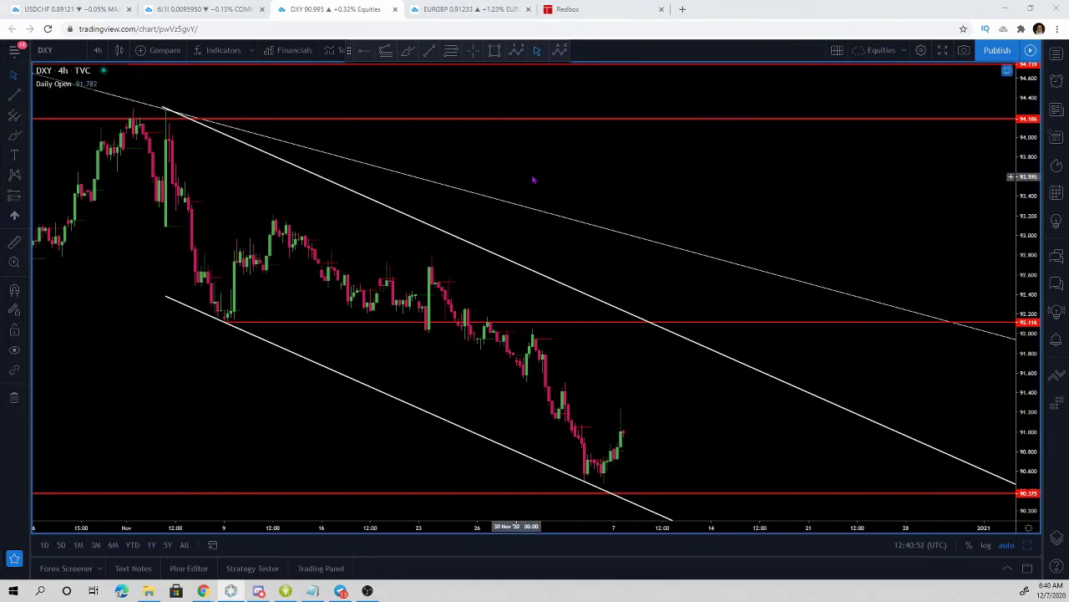
- Switch to Forex Factory and review the economic calendar day by day from 7 to 10 December 2020
scroll(574, 205, "down", 2)
scroll(574, 205, "down", 3)
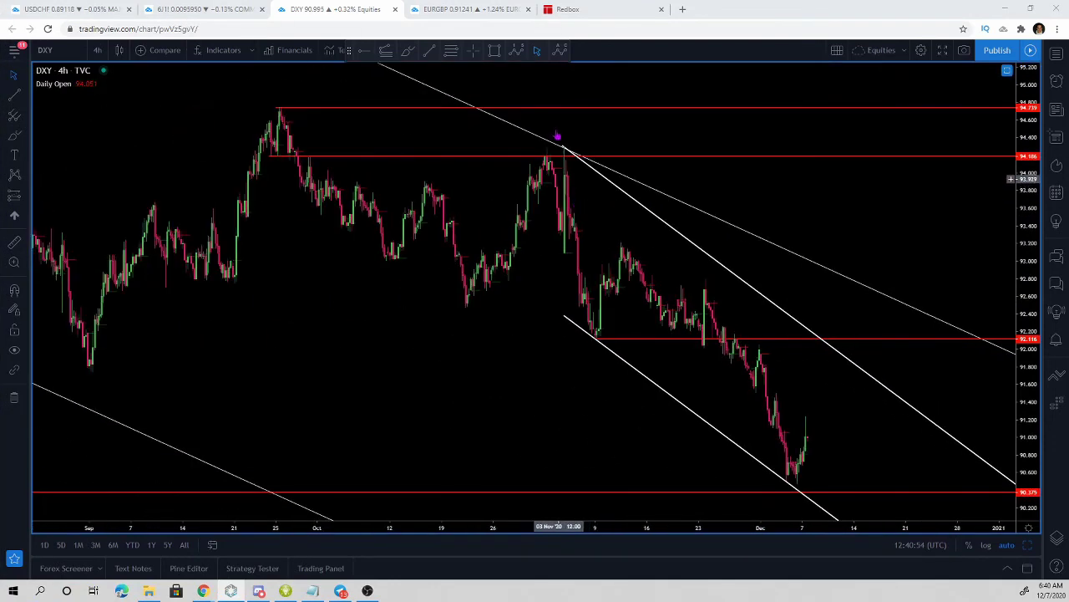
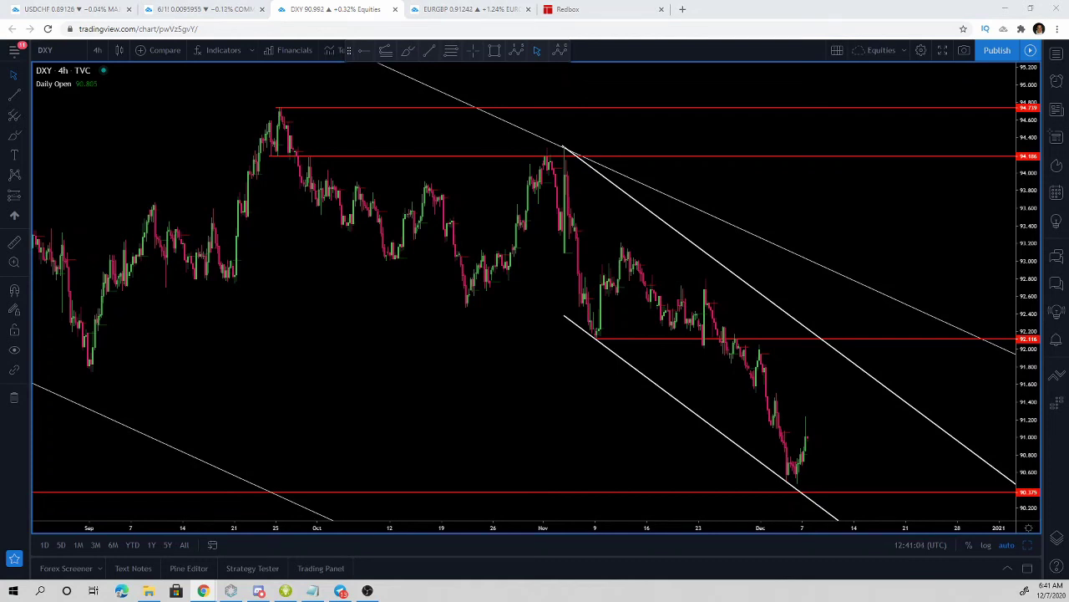
left_click_drag(1068, 8, 476, 12)
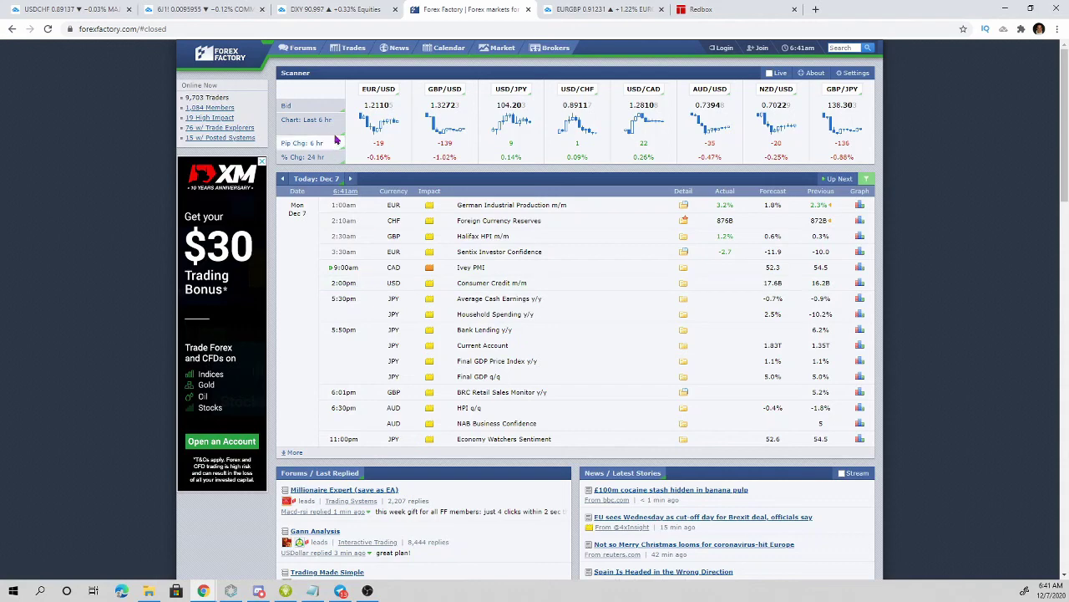
left_click(350, 179)
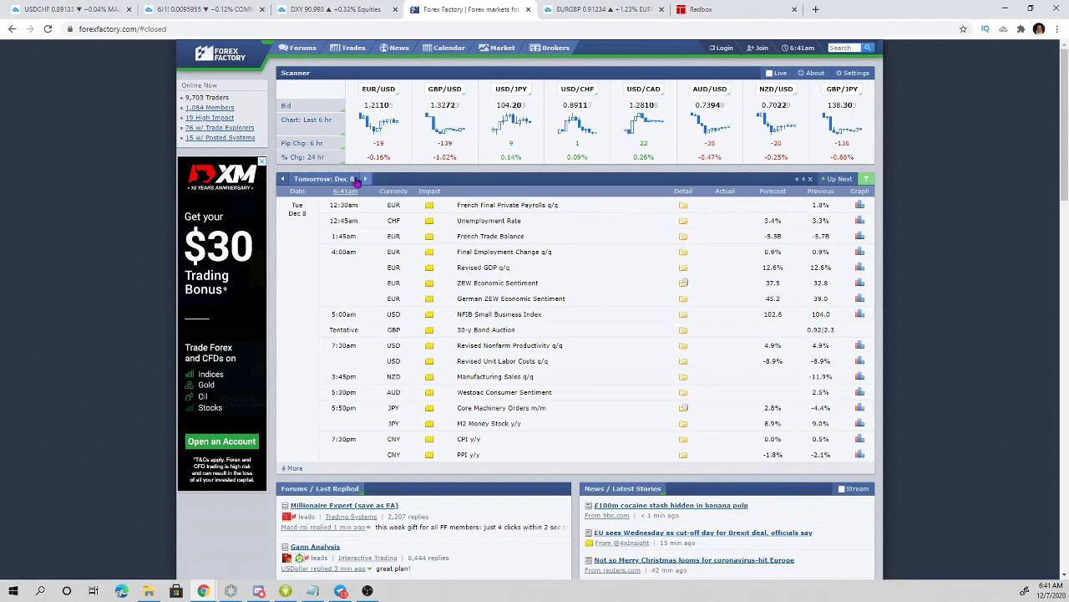
left_click(368, 179)
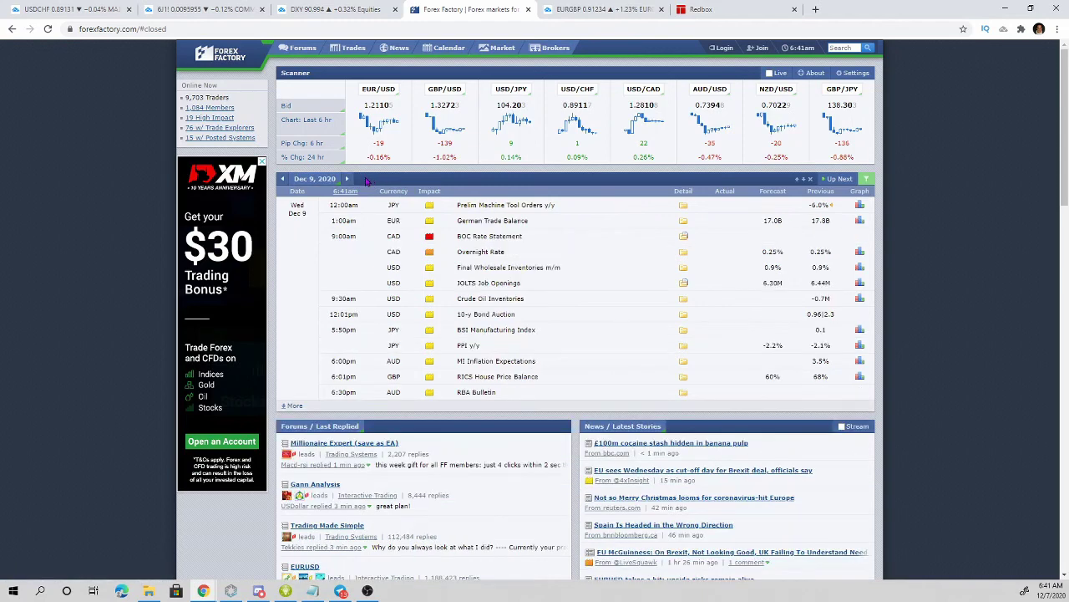
left_click(347, 179)
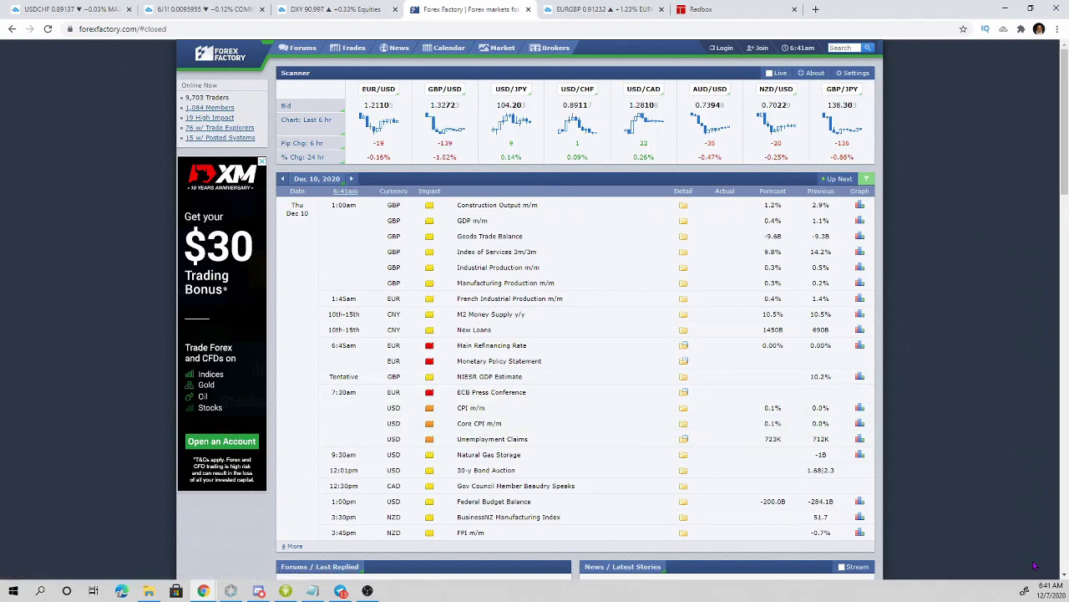
- Check today's date on the system calendar and view the economic events for 11 December 2020
left_click(1036, 591)
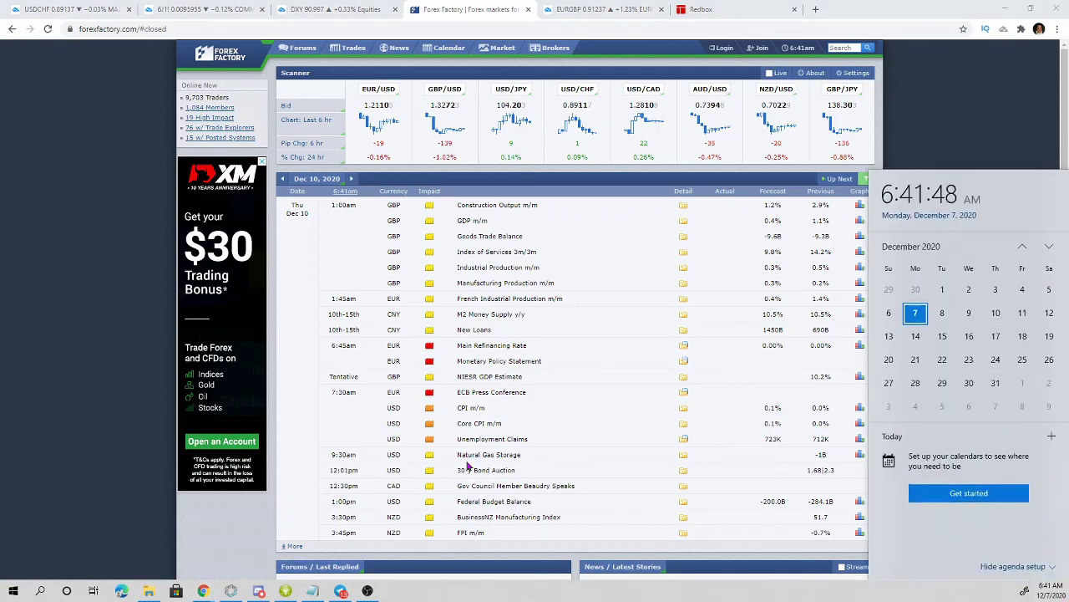
left_click(961, 106)
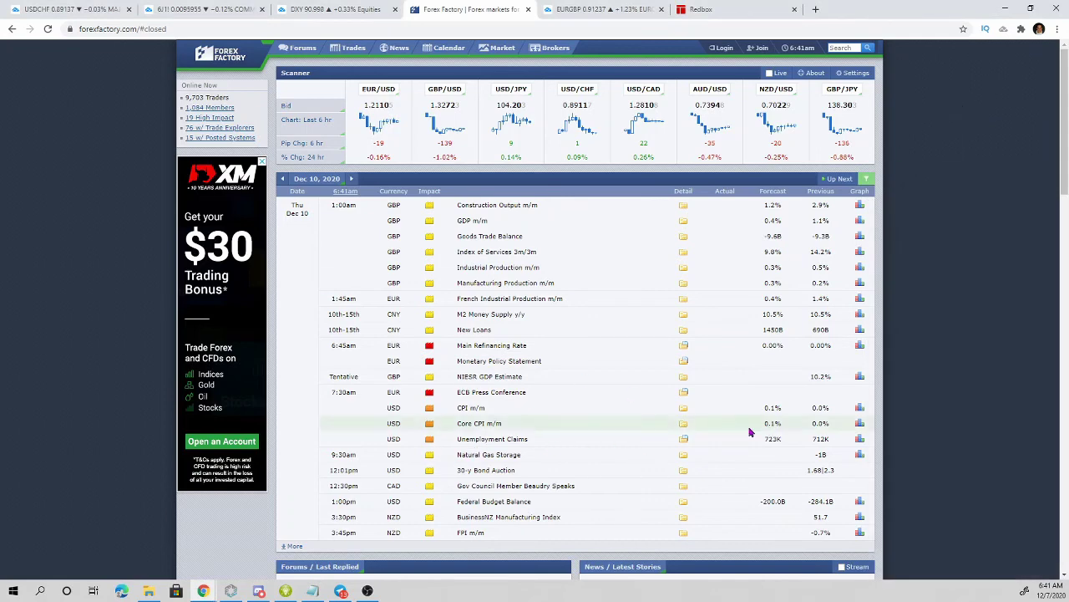
left_click(353, 179)
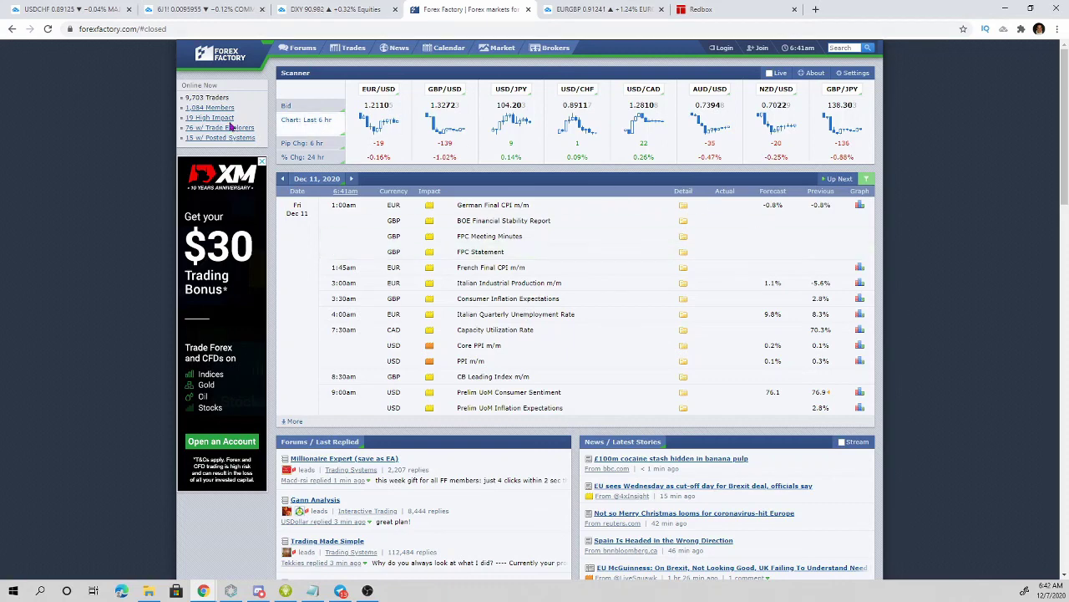
- Back on the DXY chart, move the 92.116 level to the 31 August low at 91.813 and add a horizontal ray at 92.139 from the November low
left_click(367, 10)
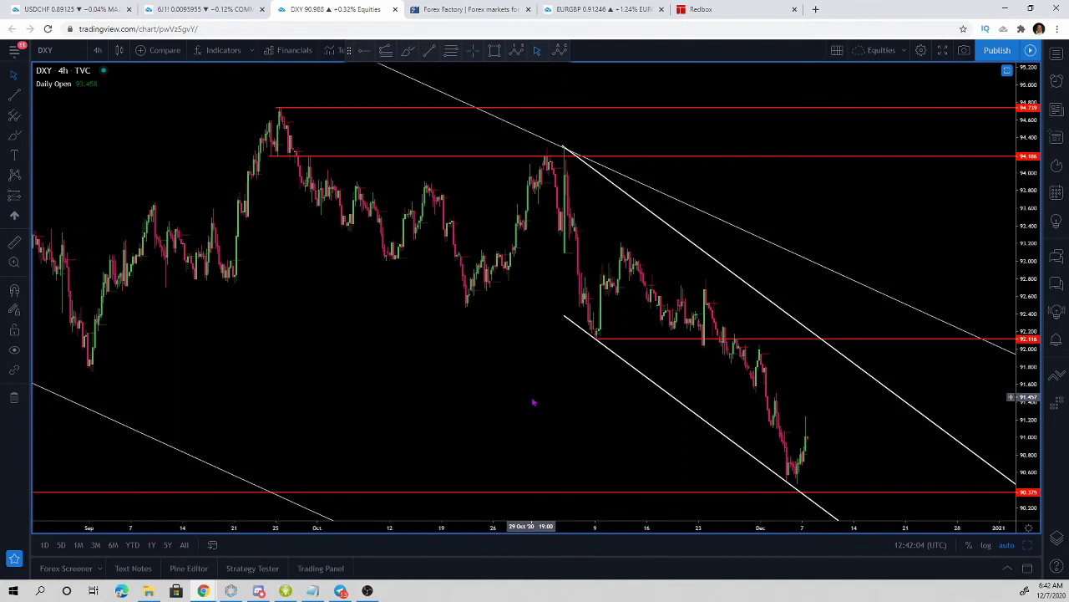
left_click_drag(629, 341, 86, 365)
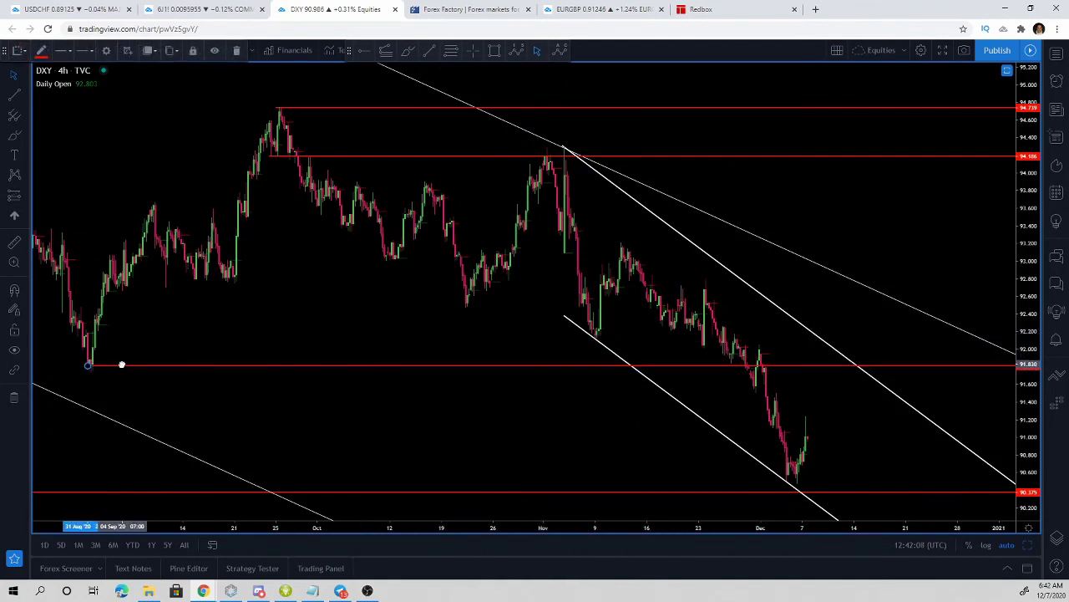
key("alt+j")
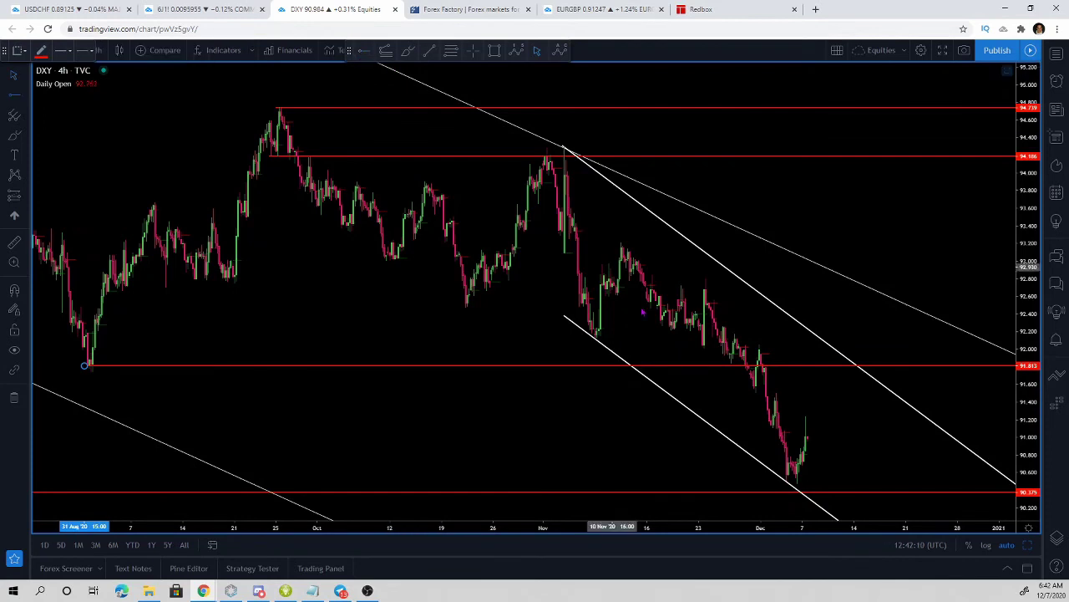
left_click(595, 336)
left_click(799, 191)
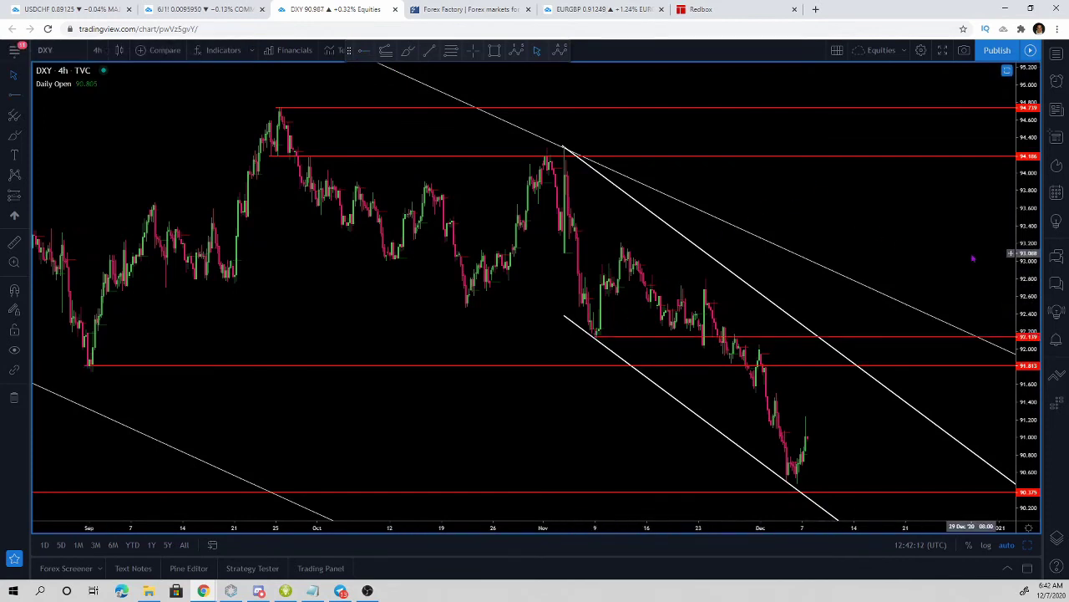
- Sketch a rising brush path from the early December low towards the 91.813 level and remove it
left_click_drag(974, 255, 884, 223)
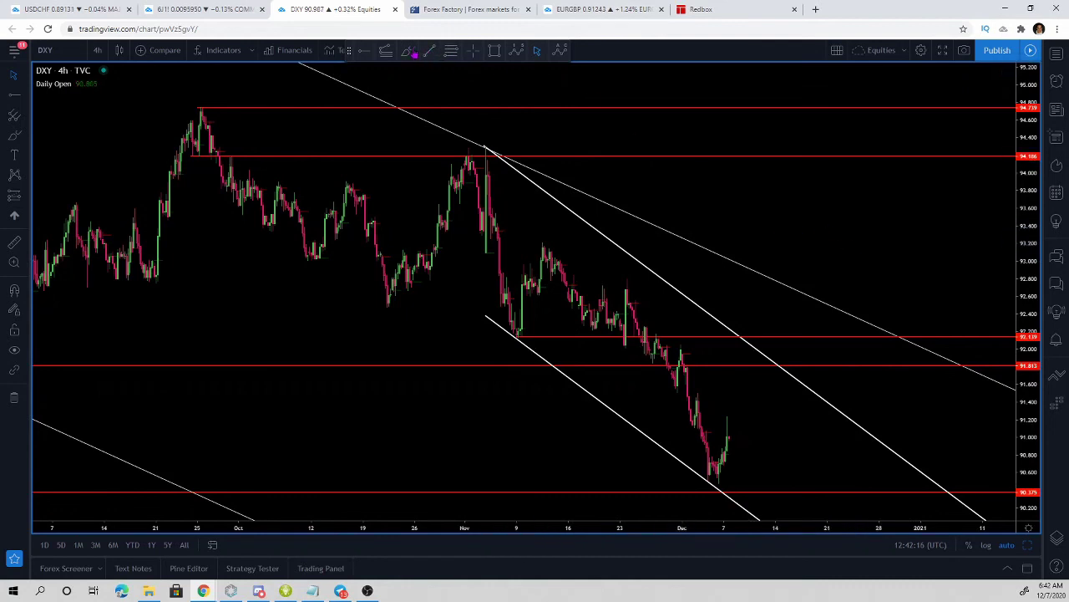
left_click(817, 393)
mouse_move(719, 473)
left_mouse_down()
mouse_move(726, 415)
mouse_move(746, 431)
mouse_move(770, 359)
mouse_move(802, 334)
mouse_move(762, 366)
mouse_move(769, 376)
left_mouse_up()
key("Delete")
scroll(768, 376, "up", 4)
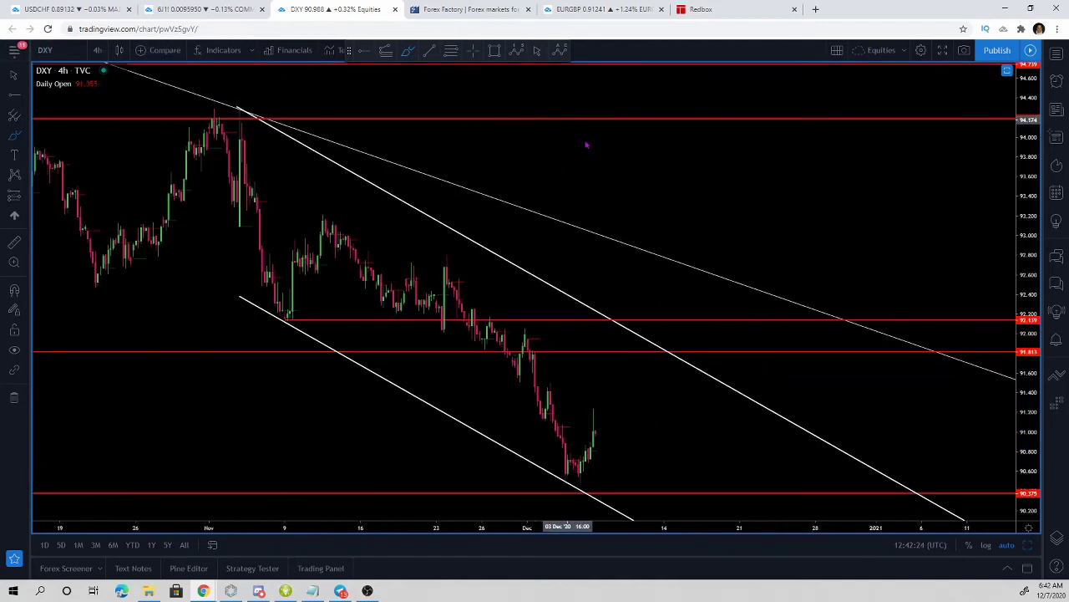
left_click_drag(574, 165, 717, 167)
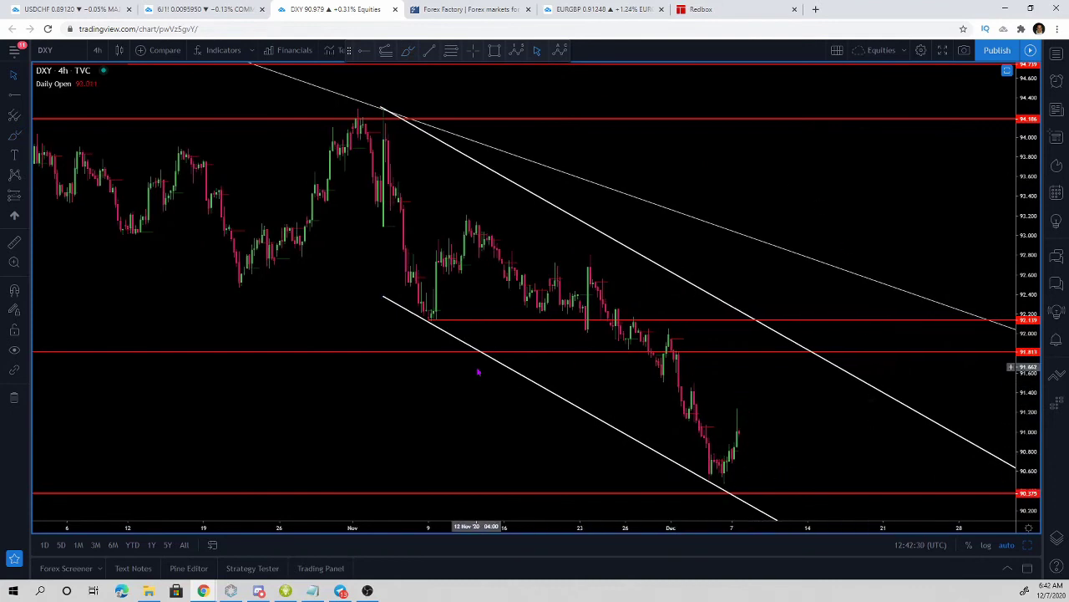
scroll(478, 371, "up", 1)
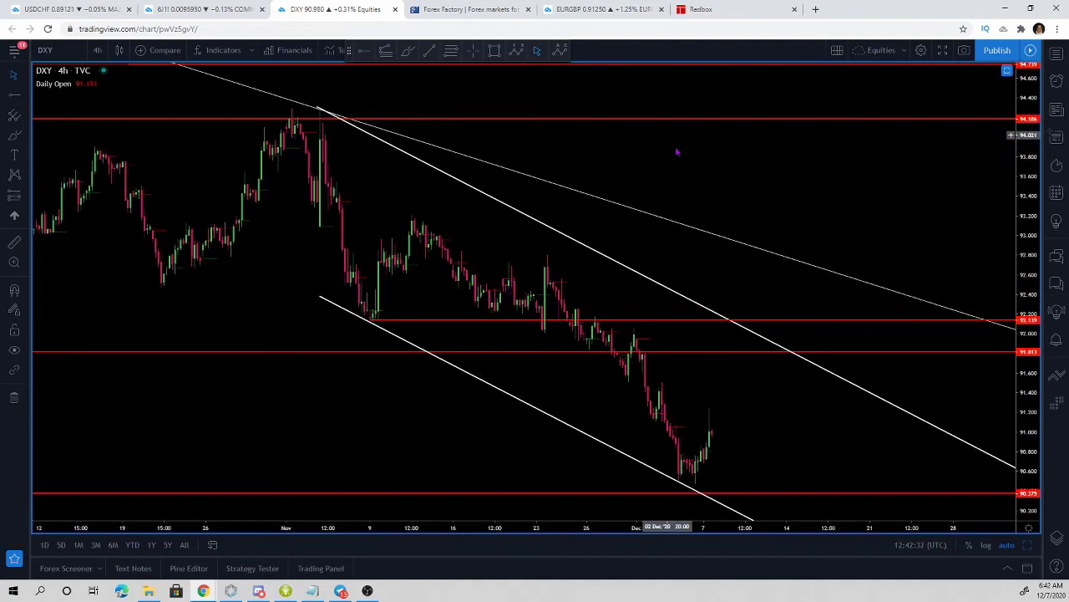
left_click_drag(880, 227, 907, 214)
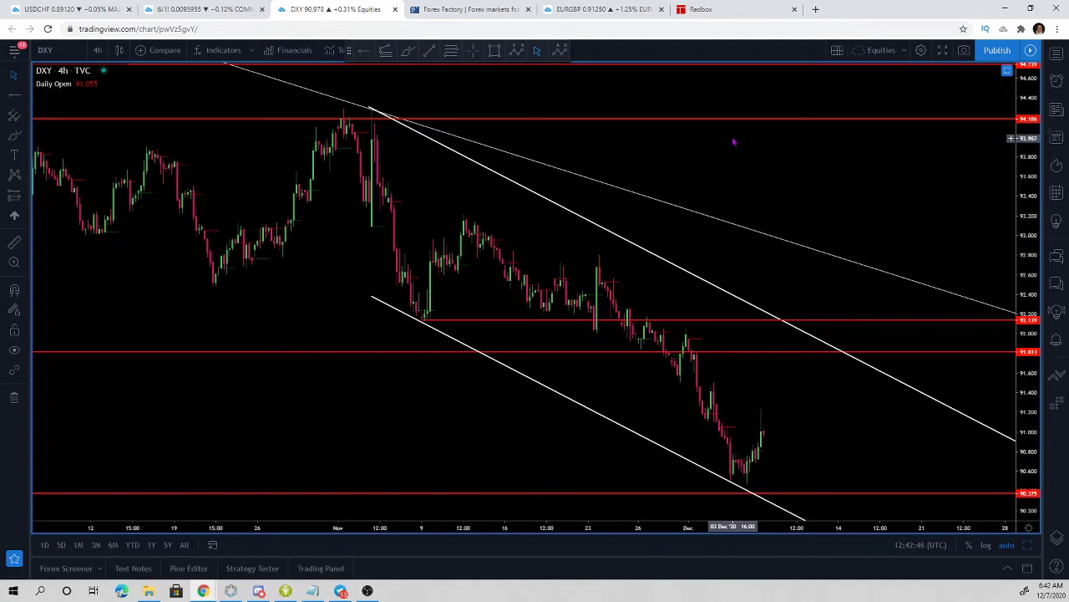
scroll(610, 138, "down", 1)
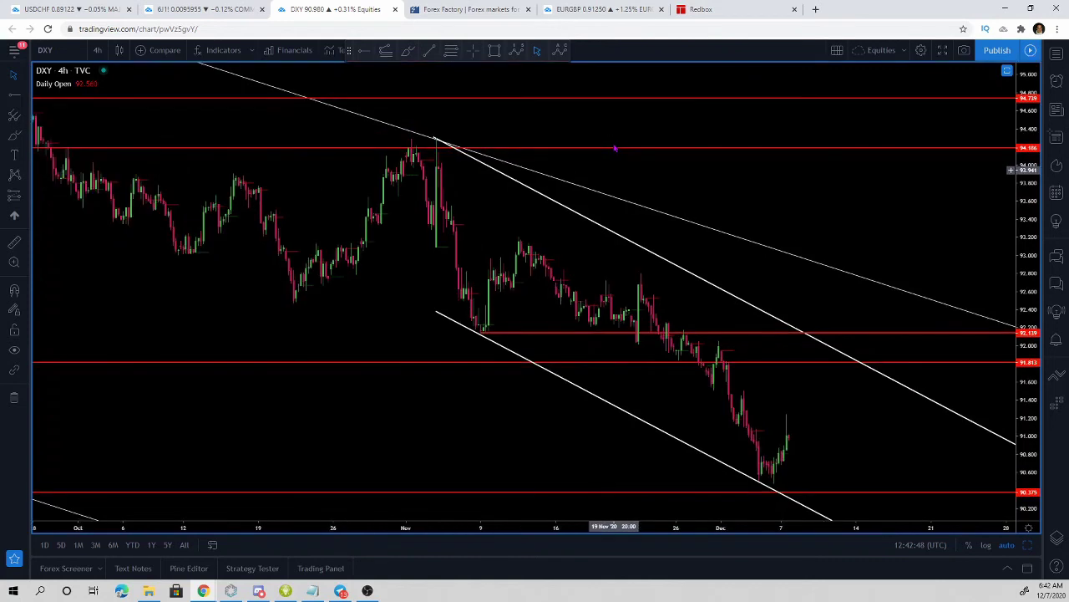